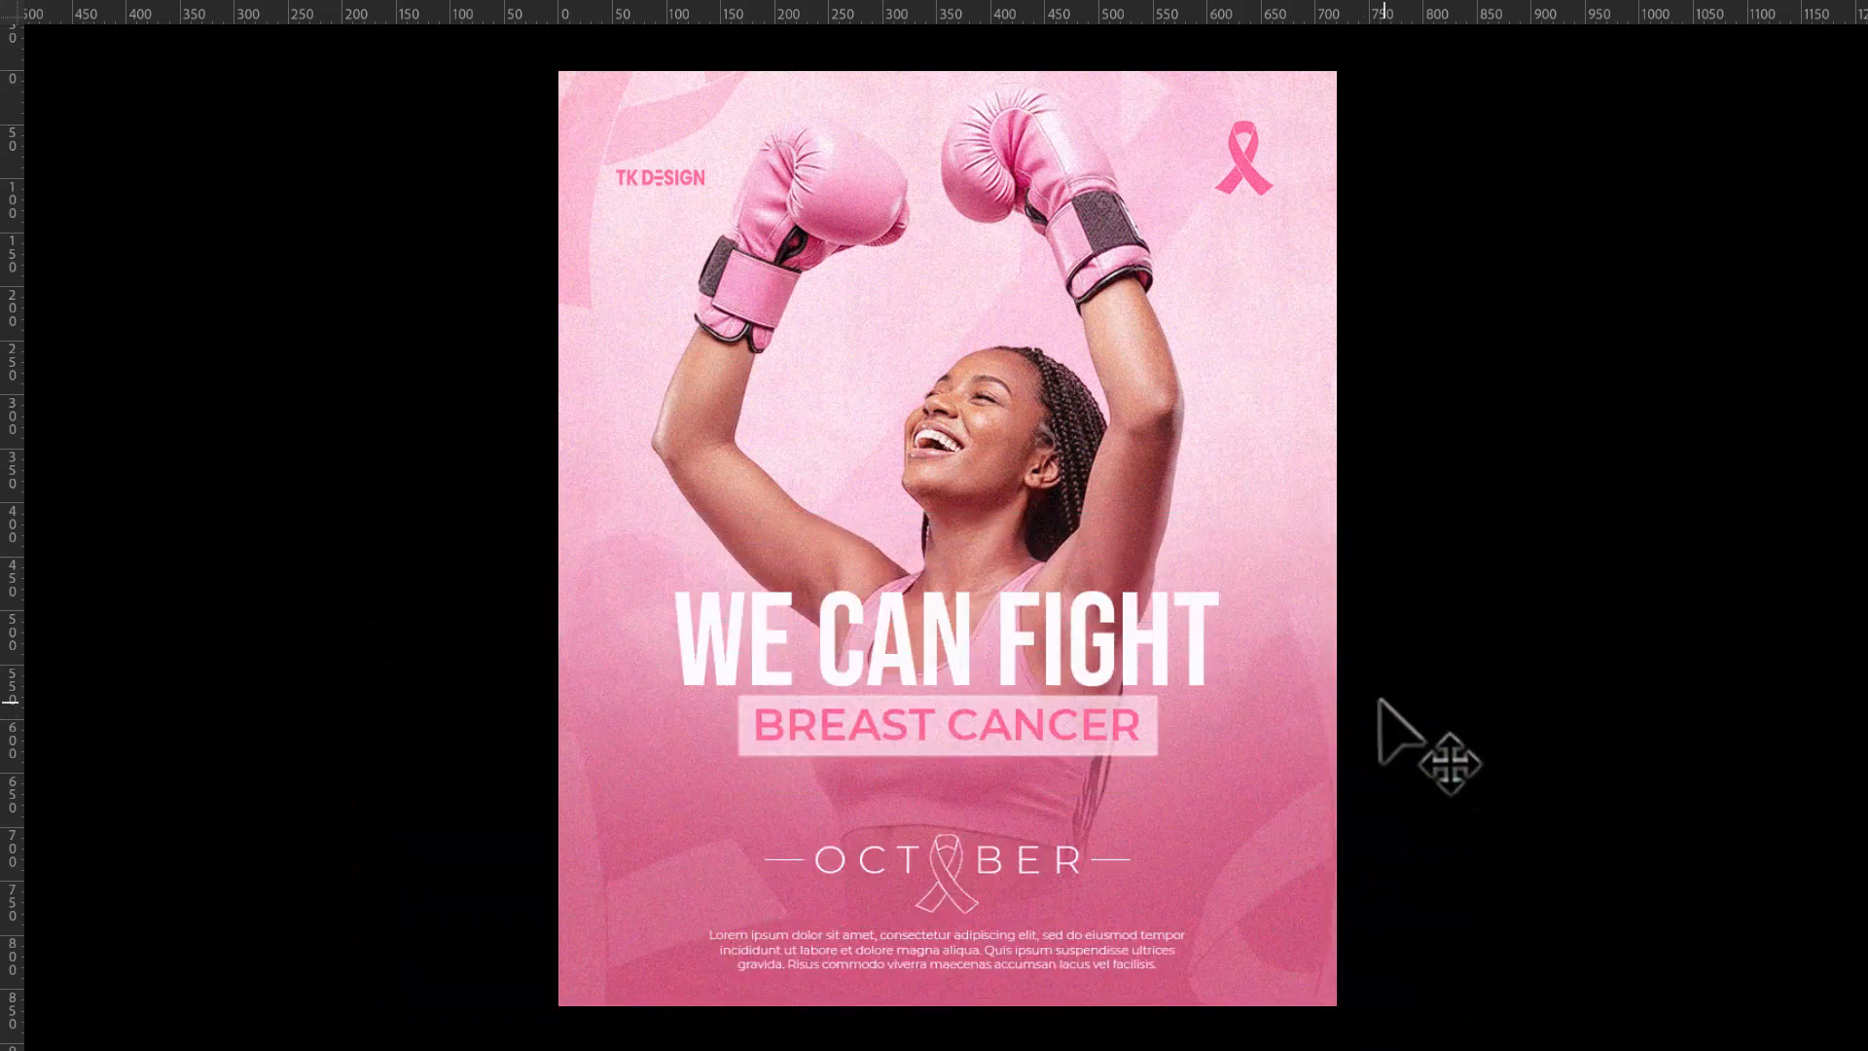
Create a new 720 x 865 px portrait document at 400 pixels/inch, in 8-bit RGB Color with white background contents.
key(f)
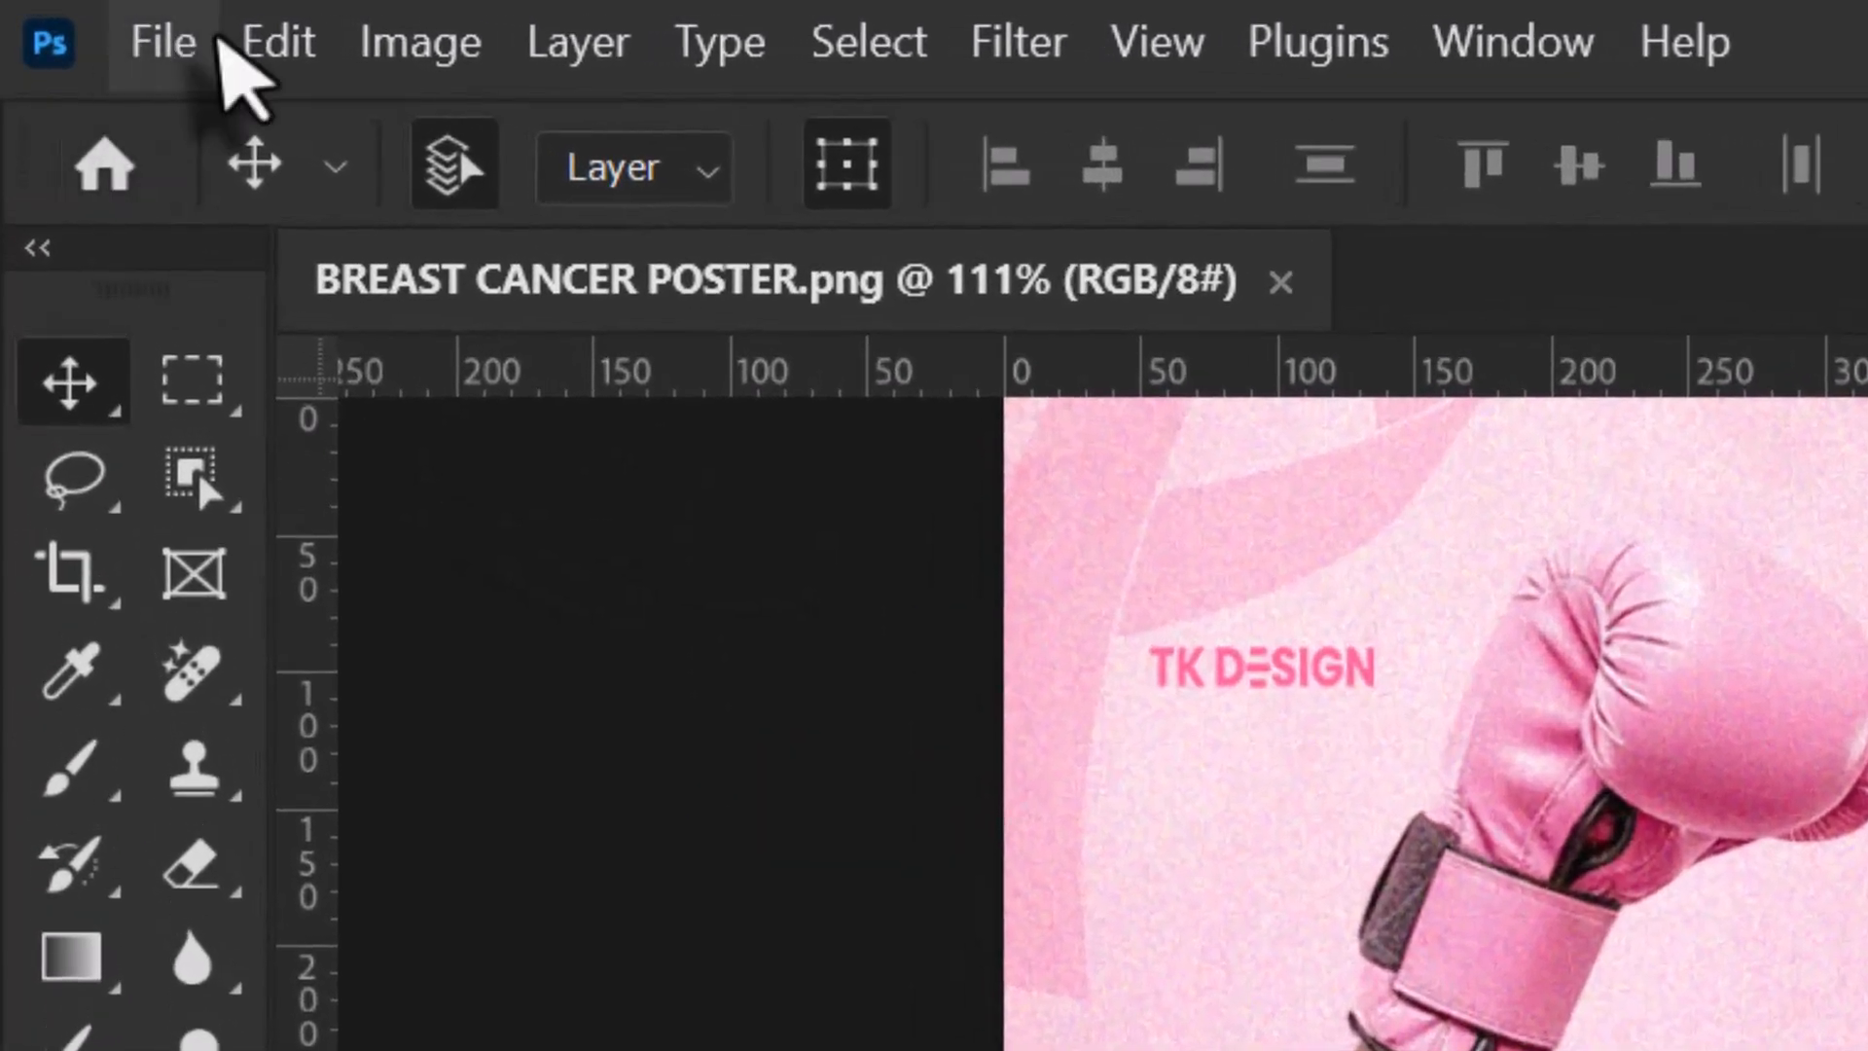
click(165, 41)
click(264, 136)
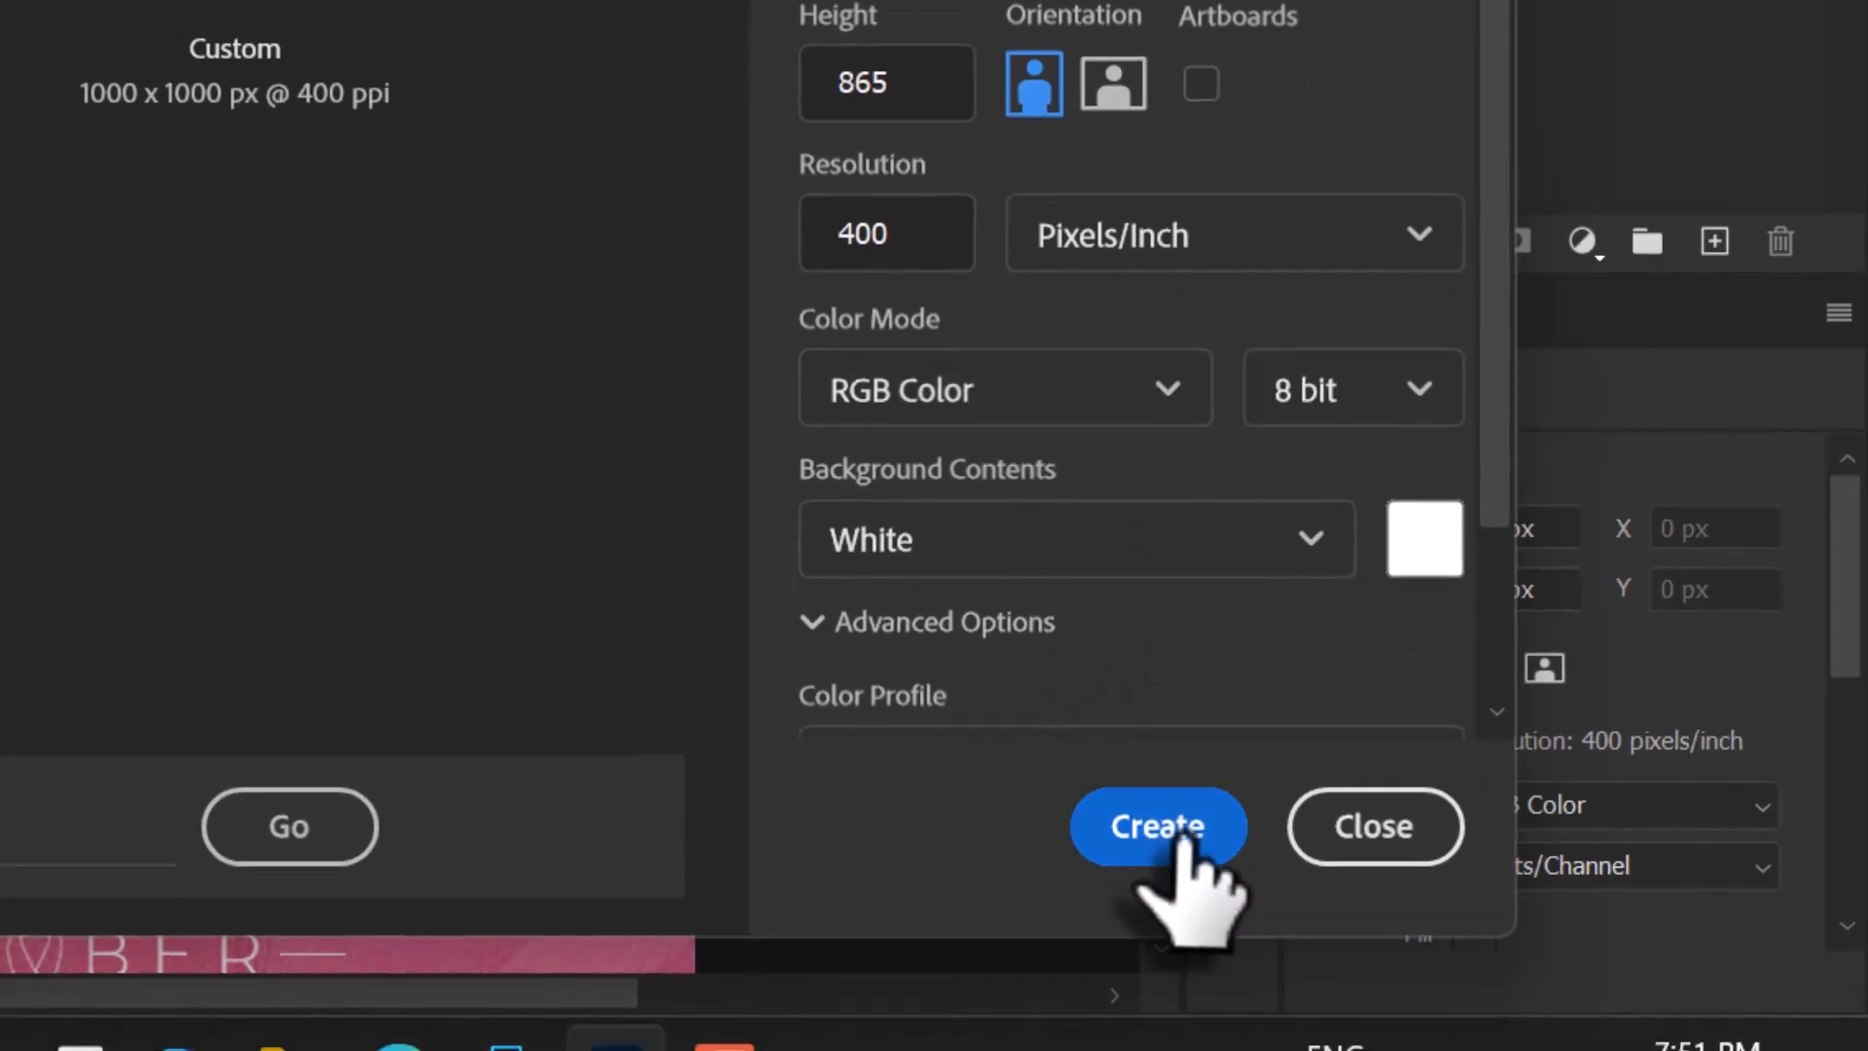
click(1157, 826)
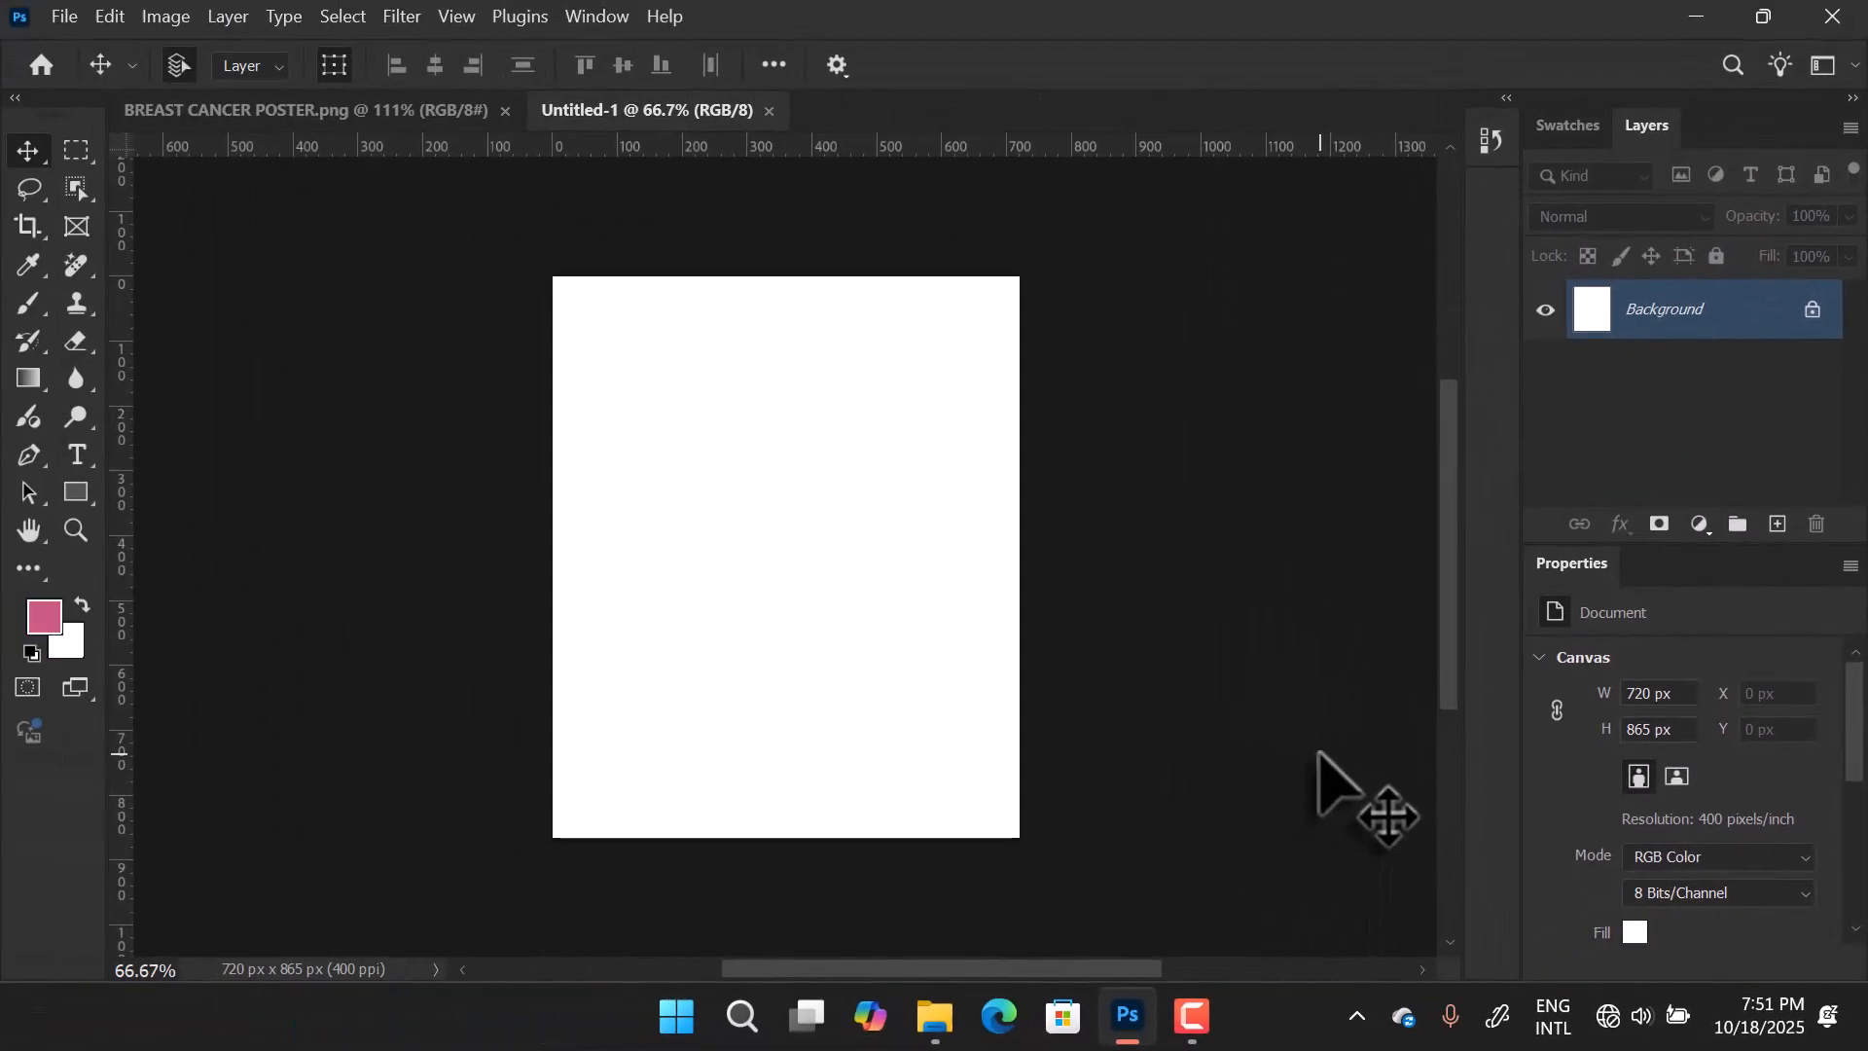
key(ctrl+0)
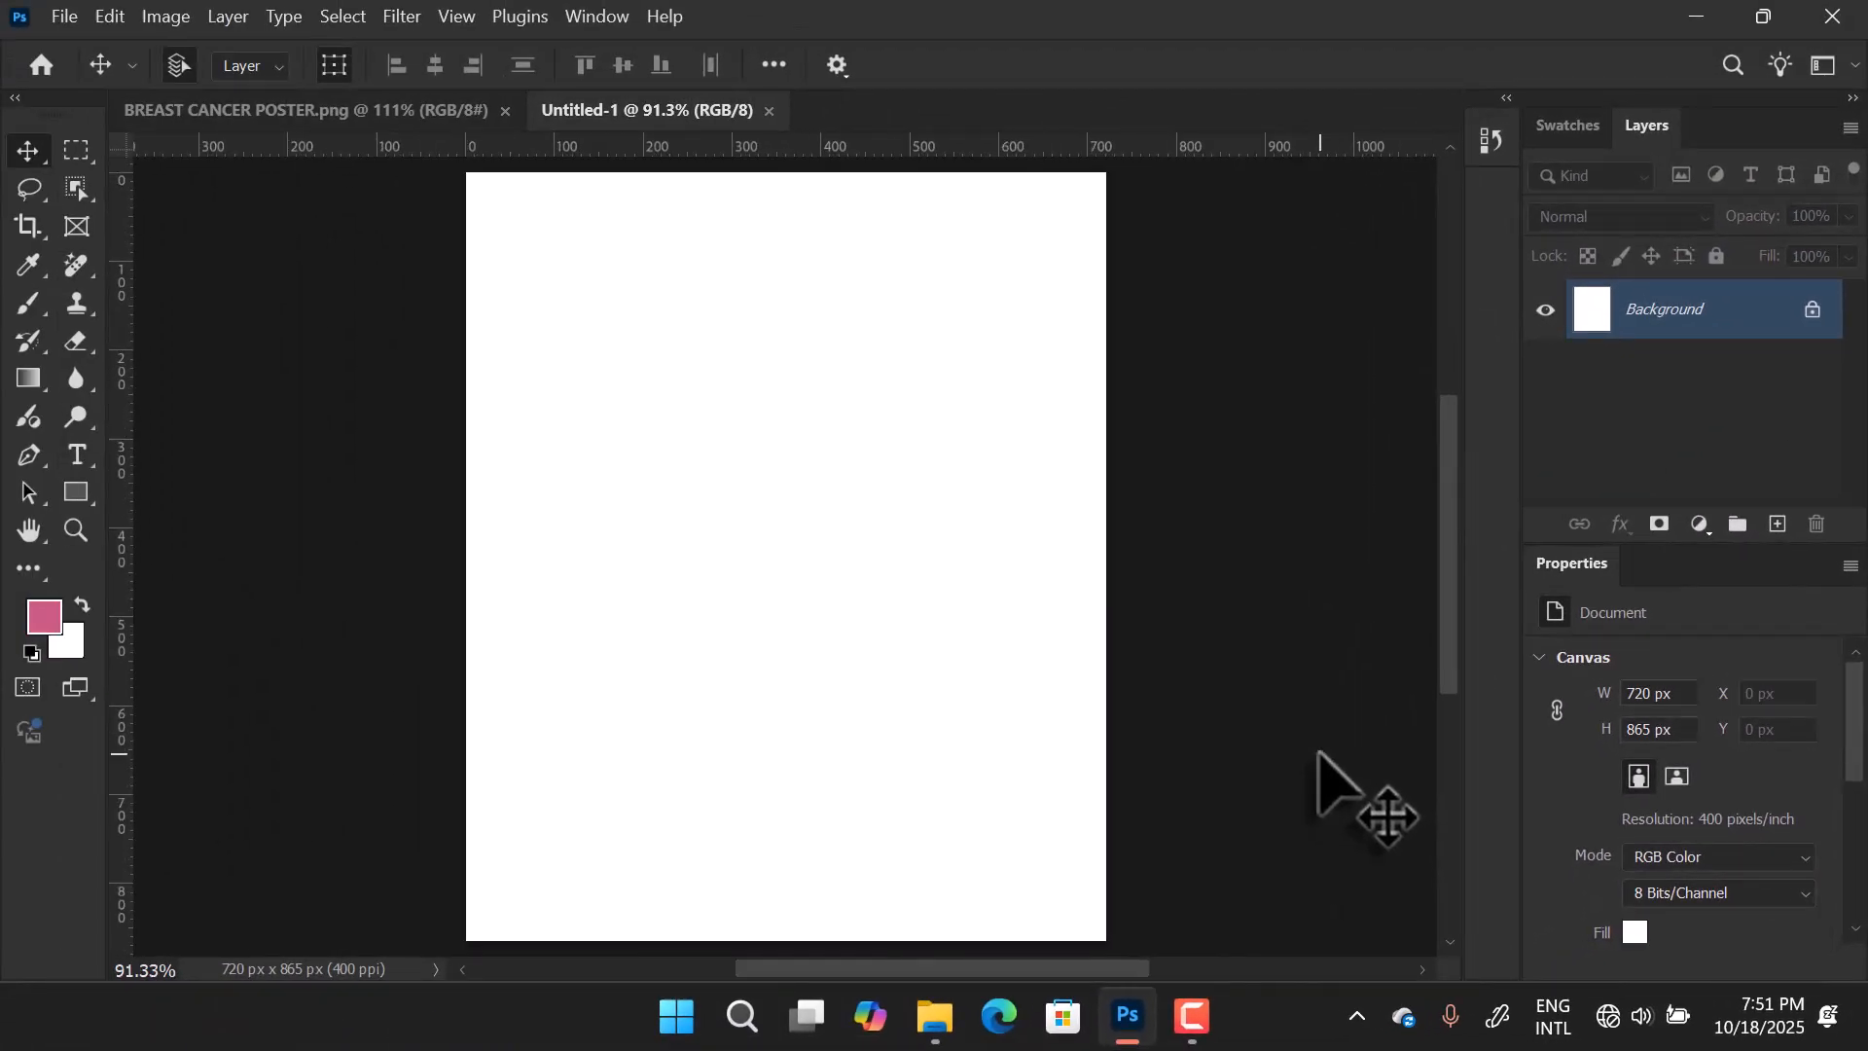
Place the BACKGROUND image from the BC VIDEO folder and scale it to about 89.7% to fill the canvas.
click(936, 1017)
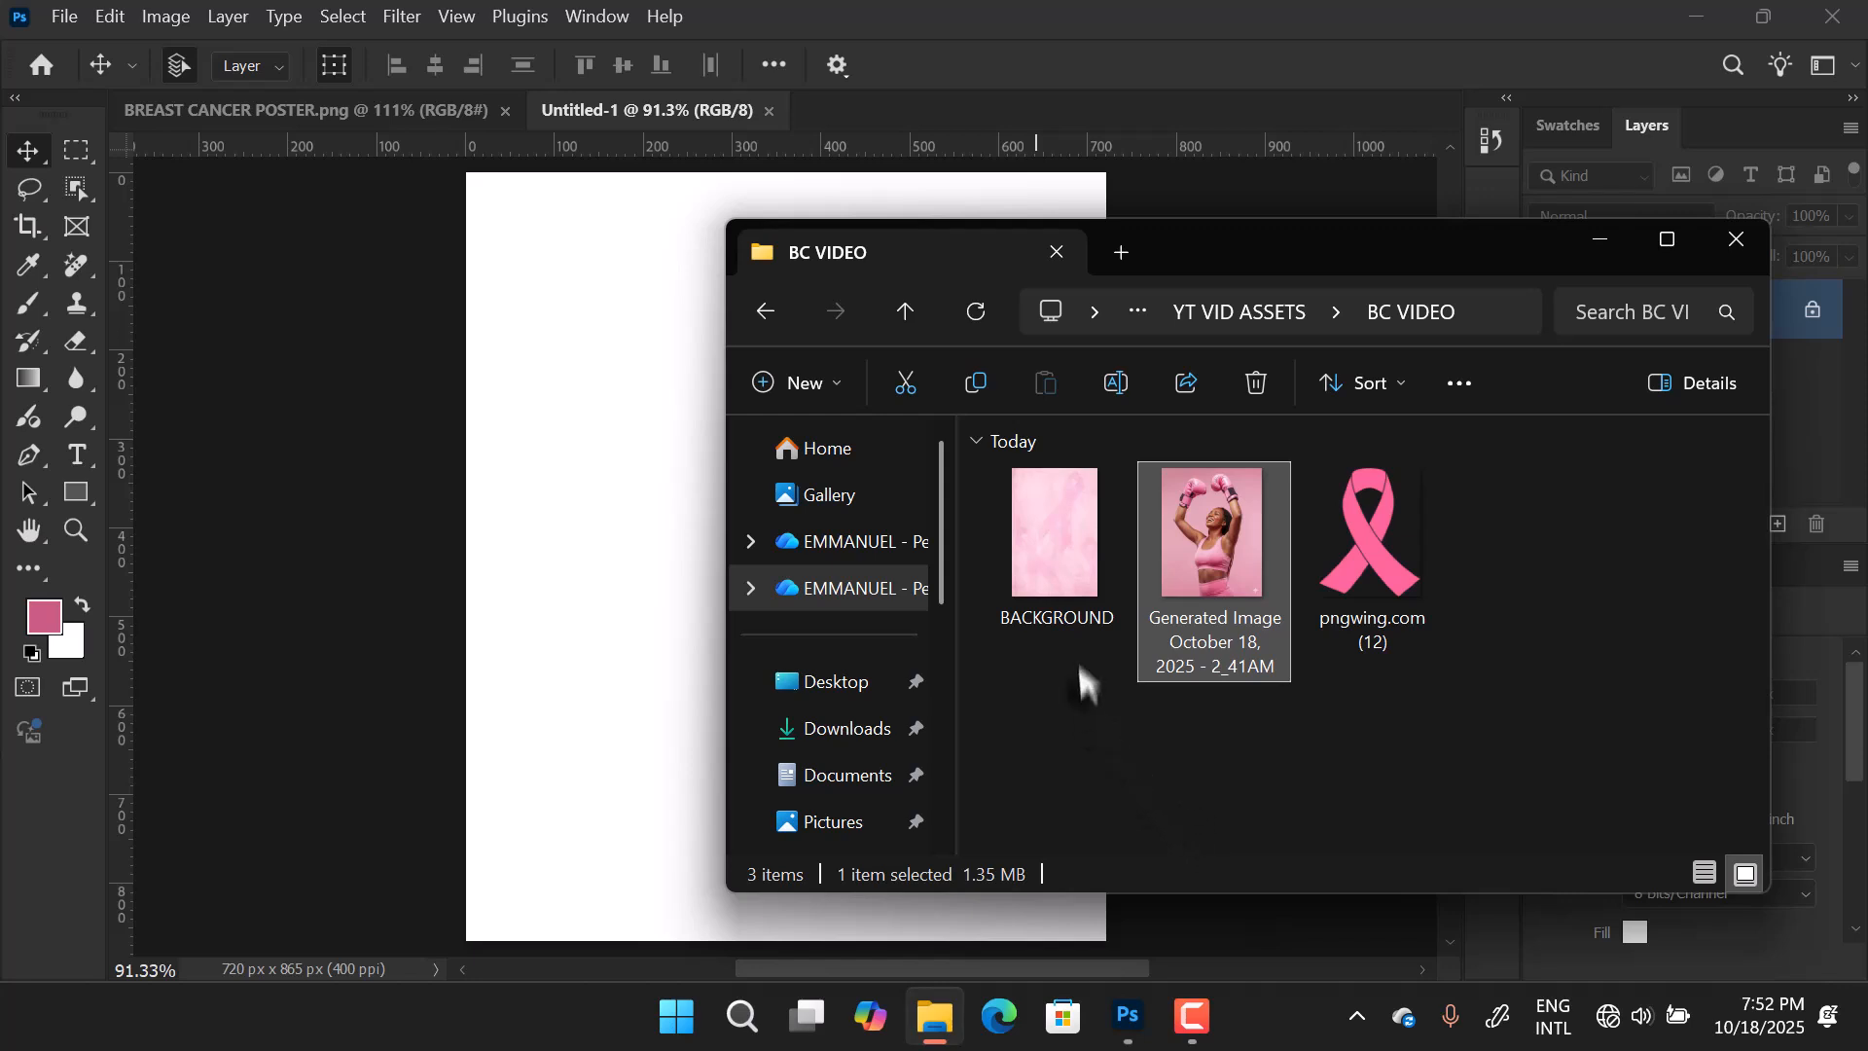
drag(1070, 535, 563, 566)
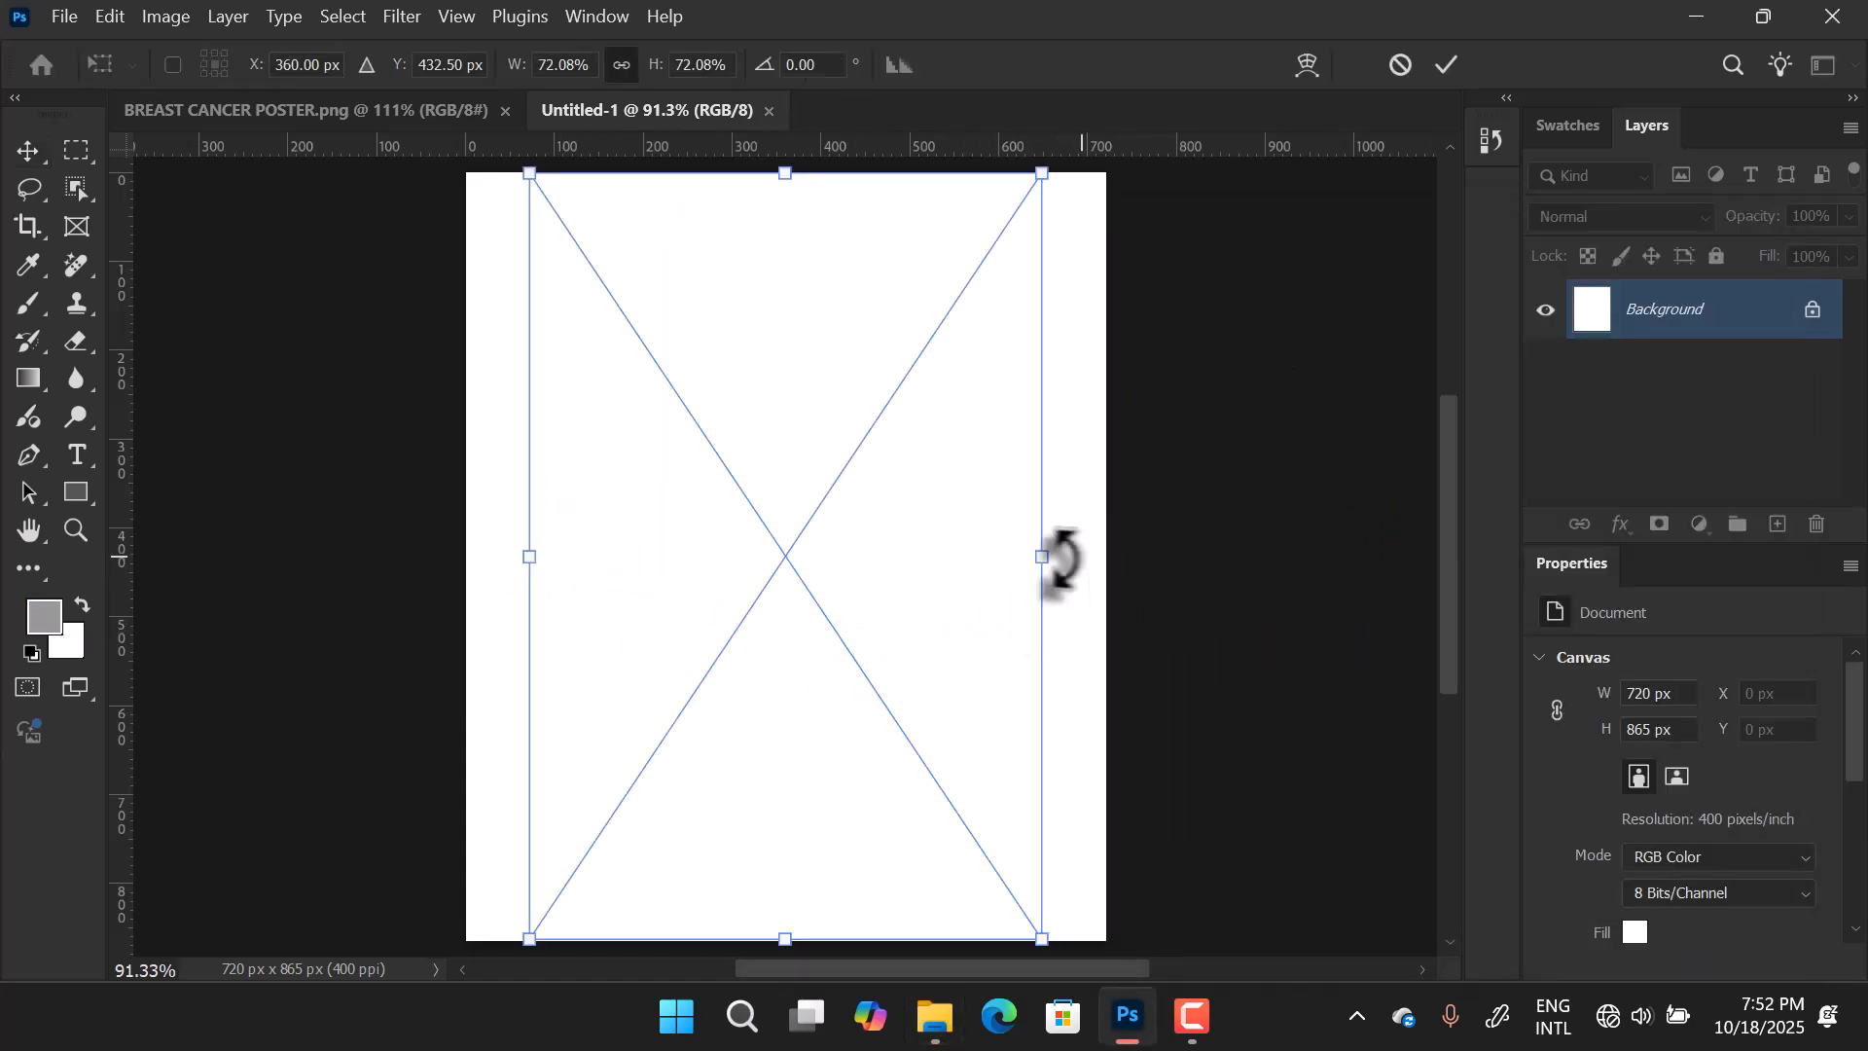
drag(1042, 557, 1107, 565)
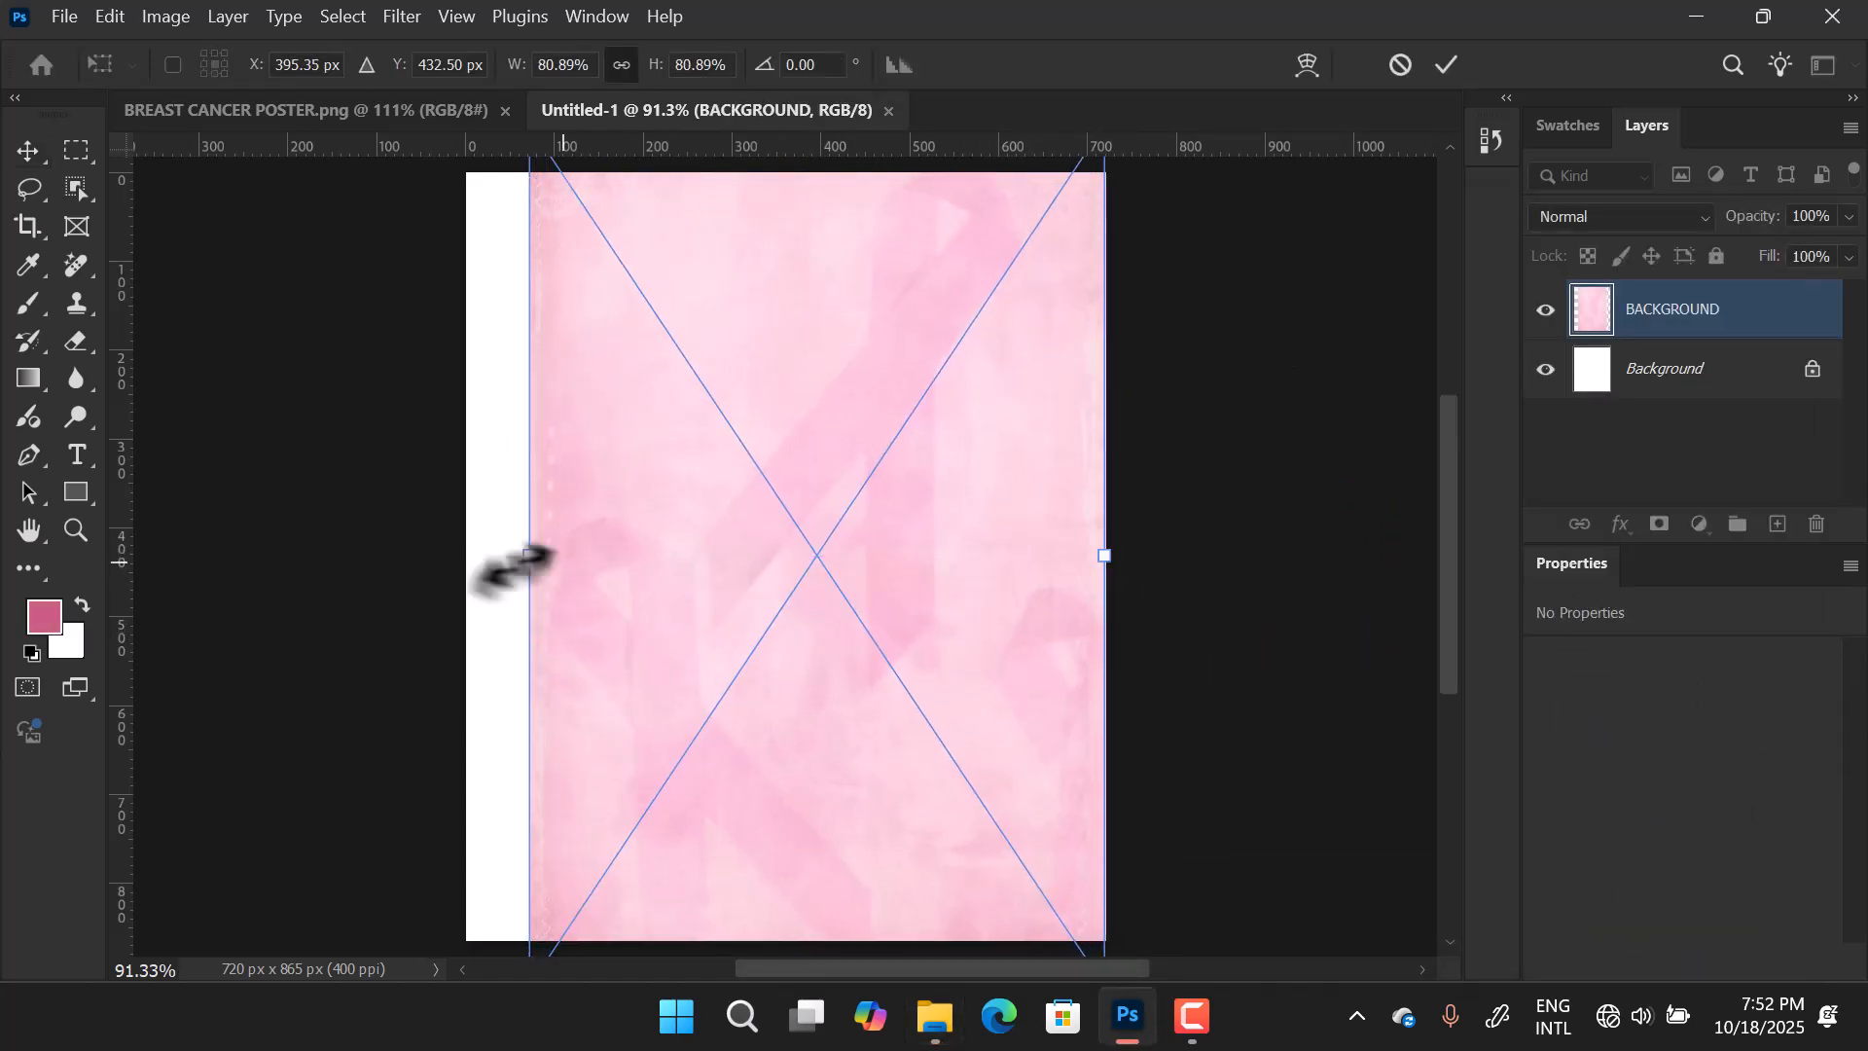
drag(540, 554, 469, 569)
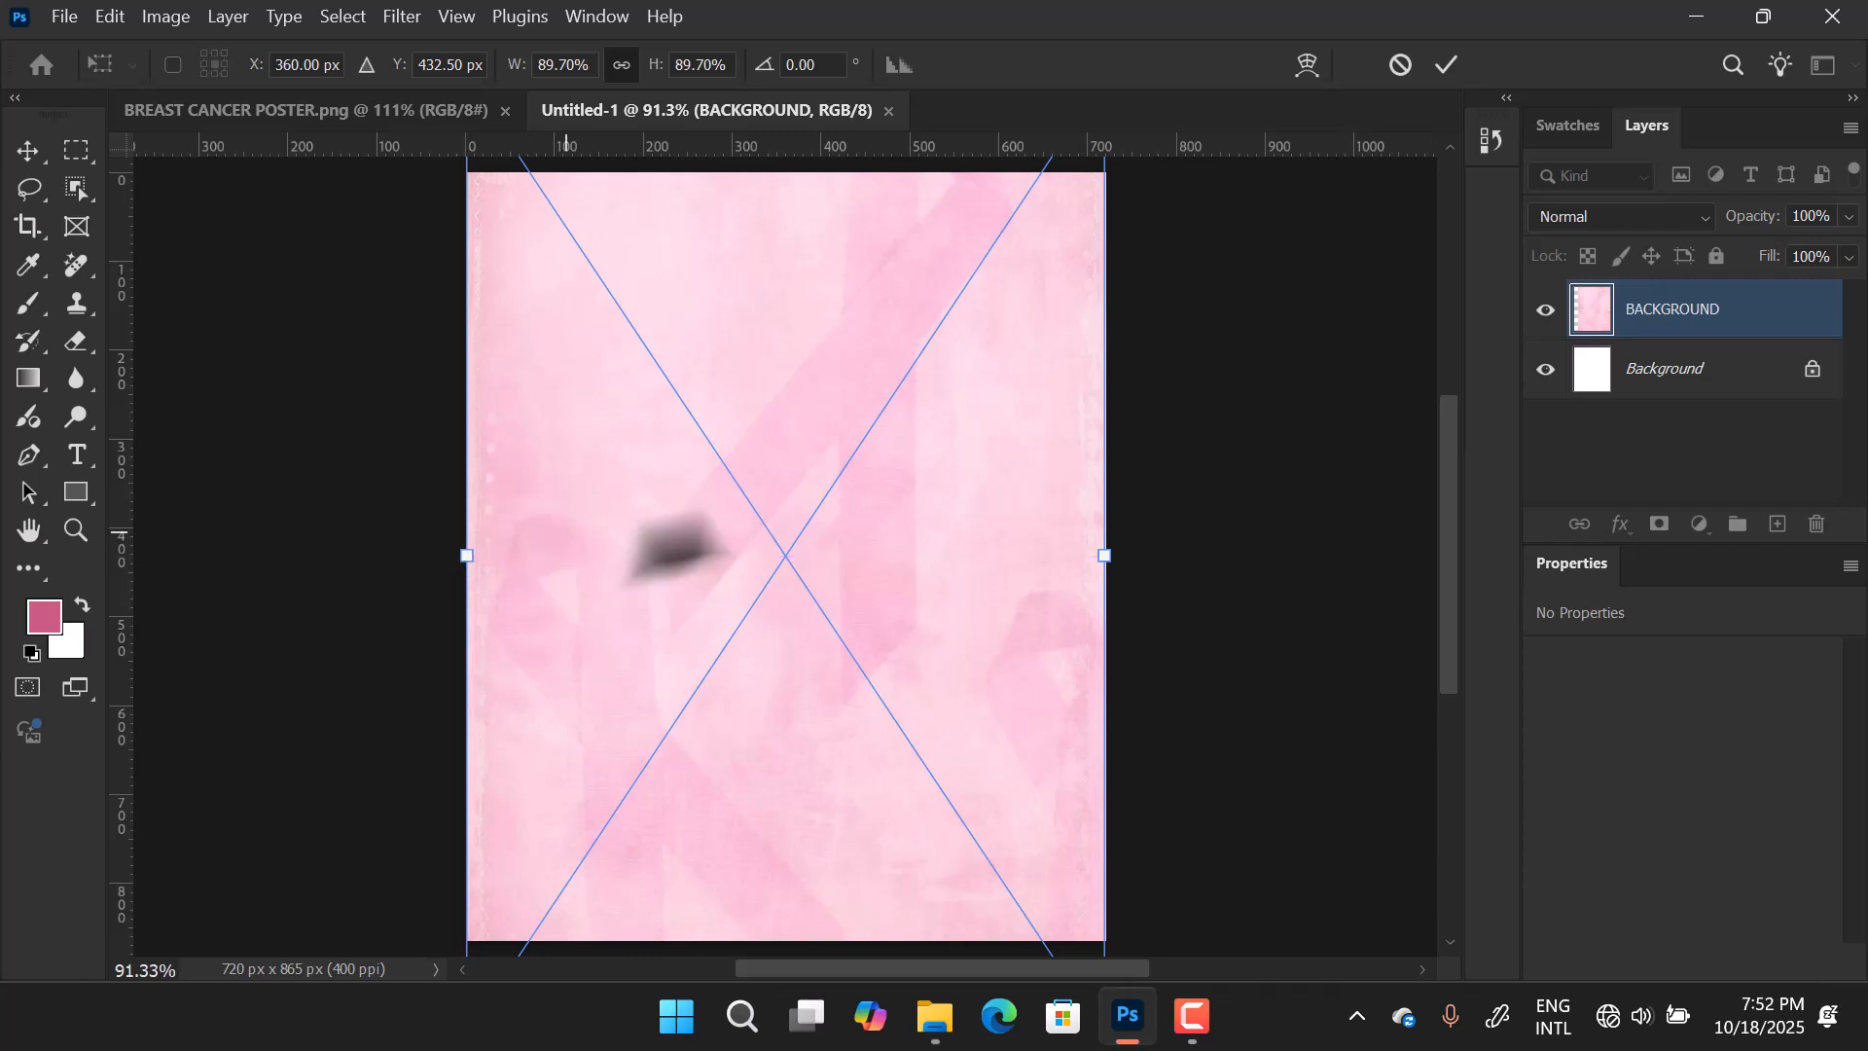
click(1447, 67)
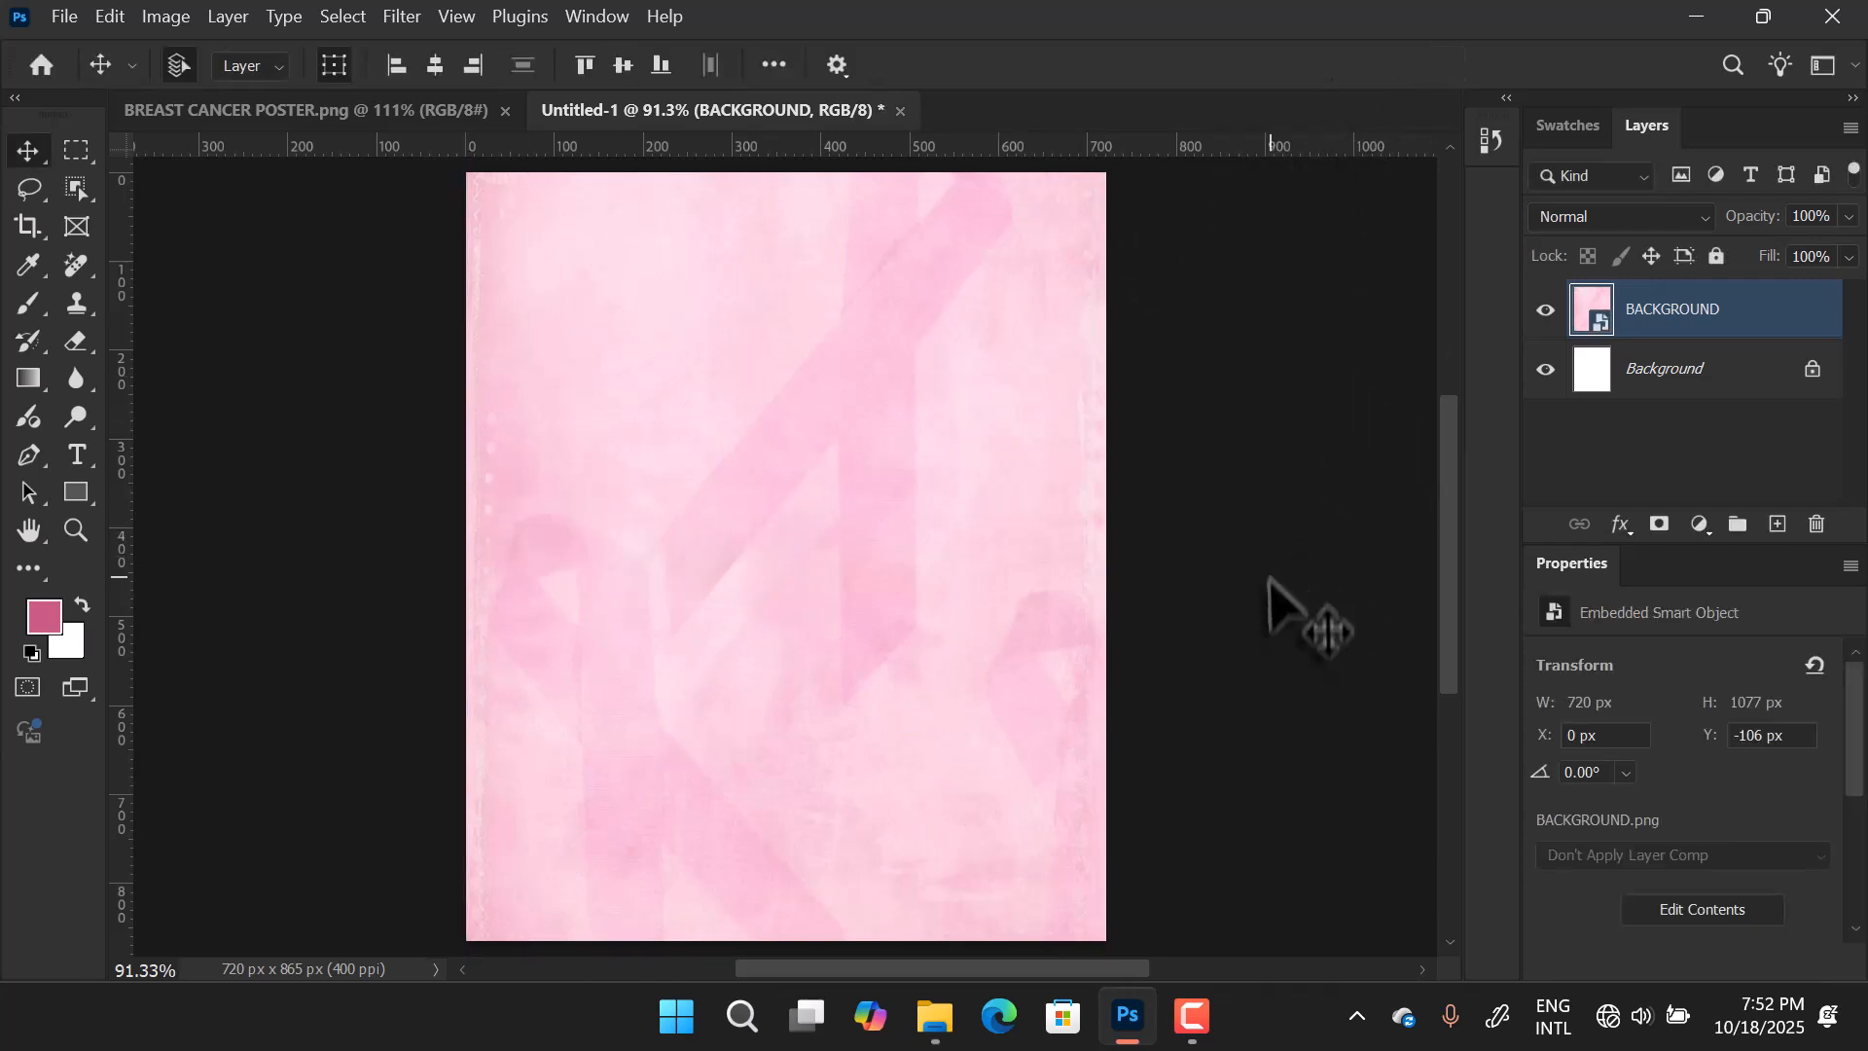
Place the generated image of the boxing woman from the BC VIDEO folder above the pink background.
click(934, 1015)
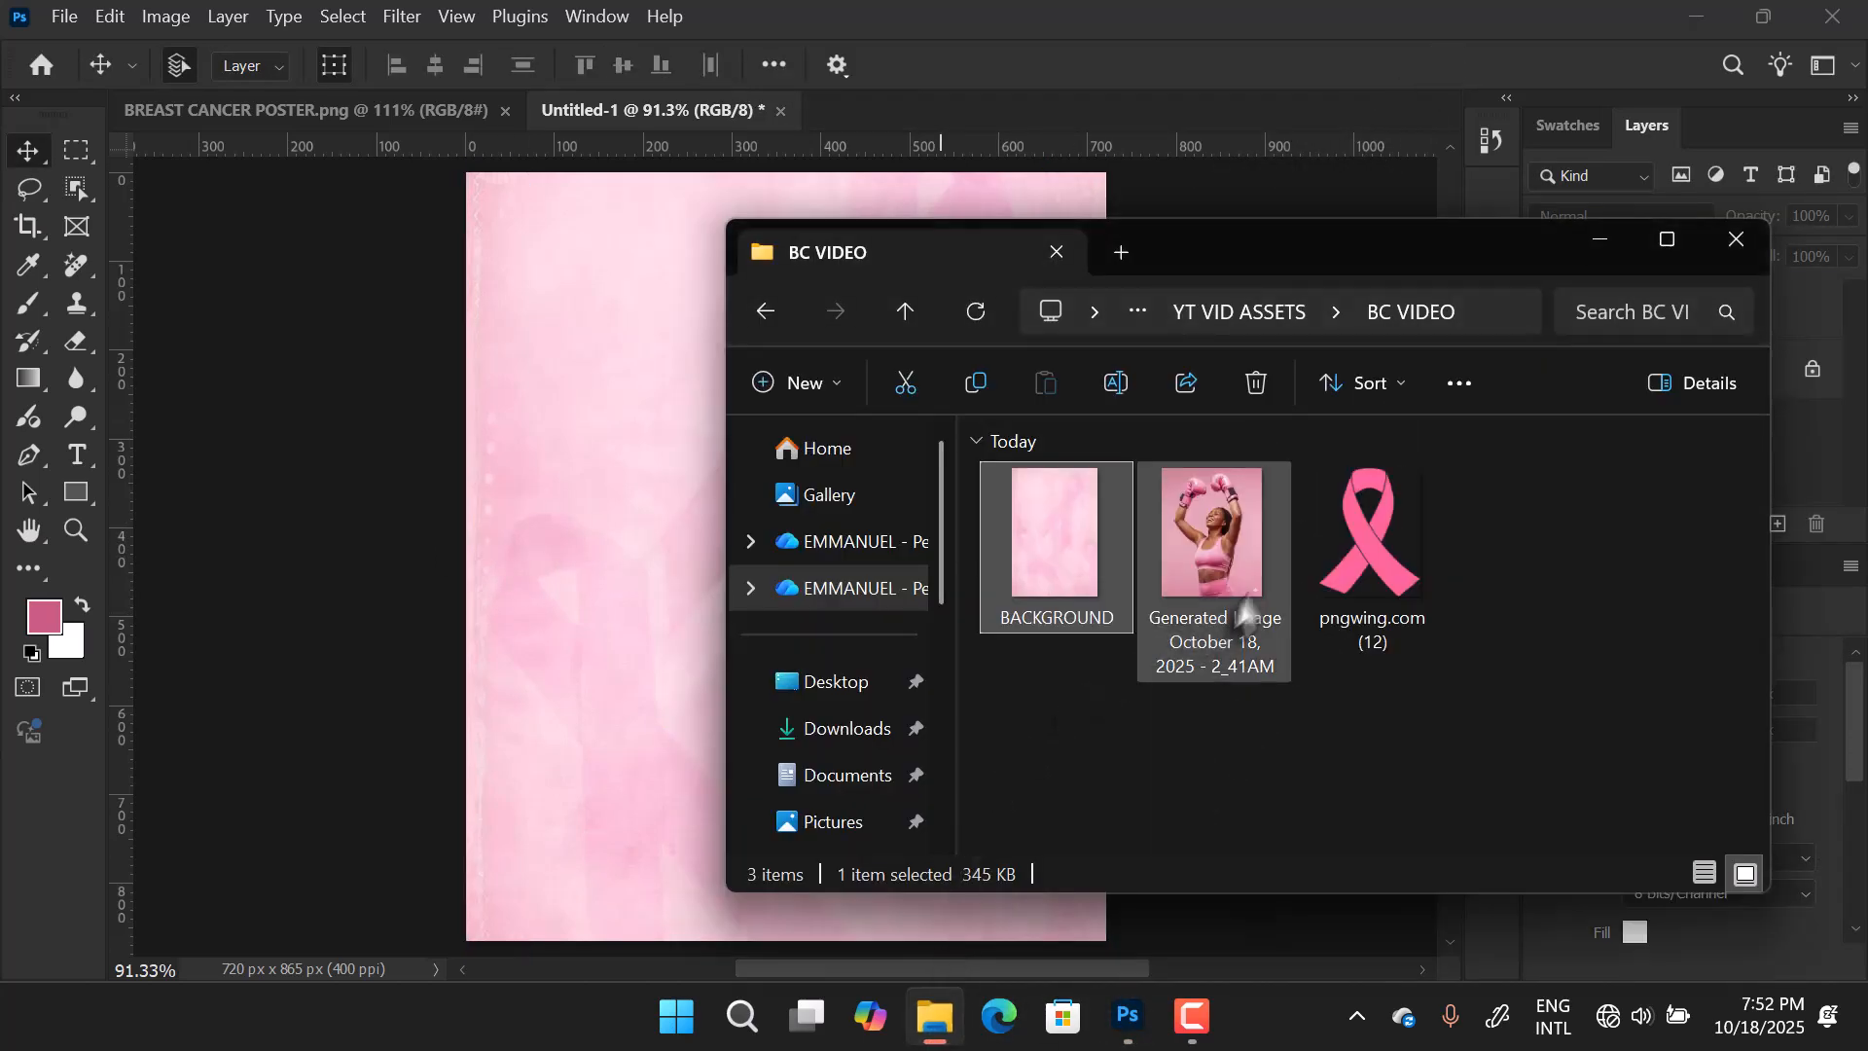
drag(1228, 554, 735, 579)
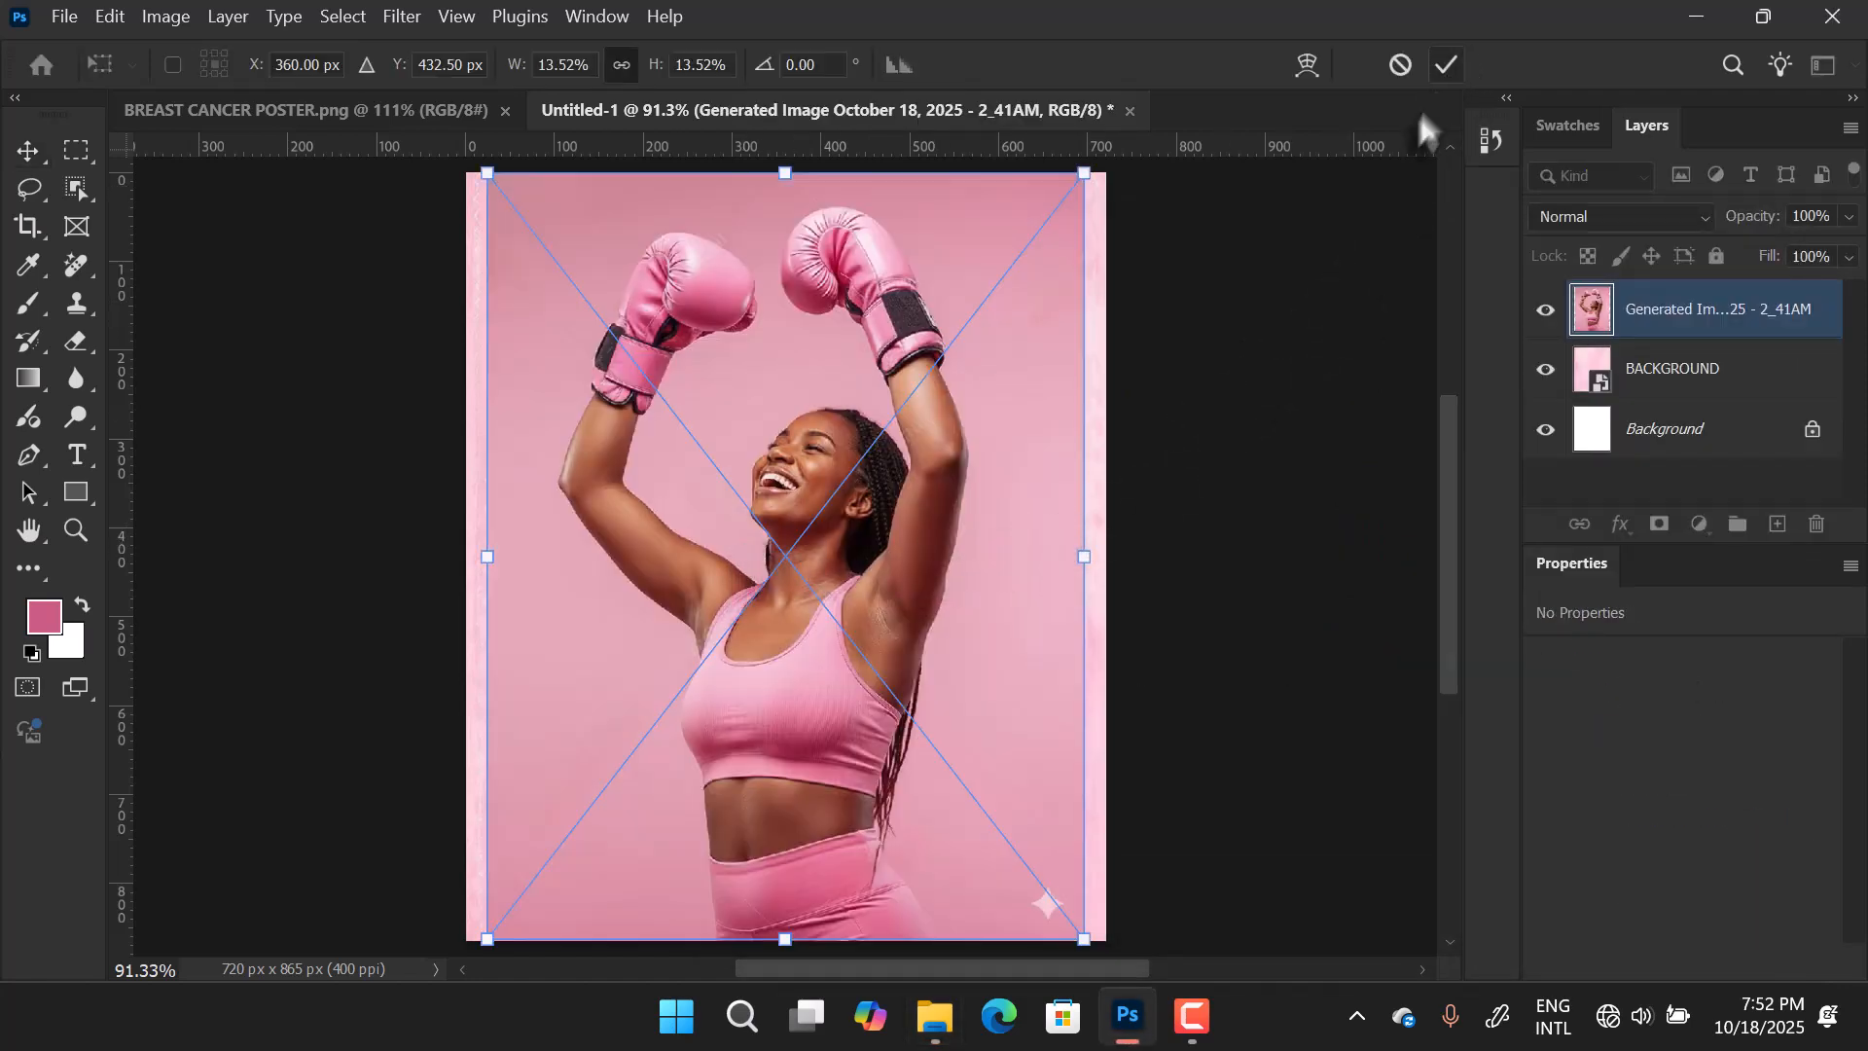
click(1445, 65)
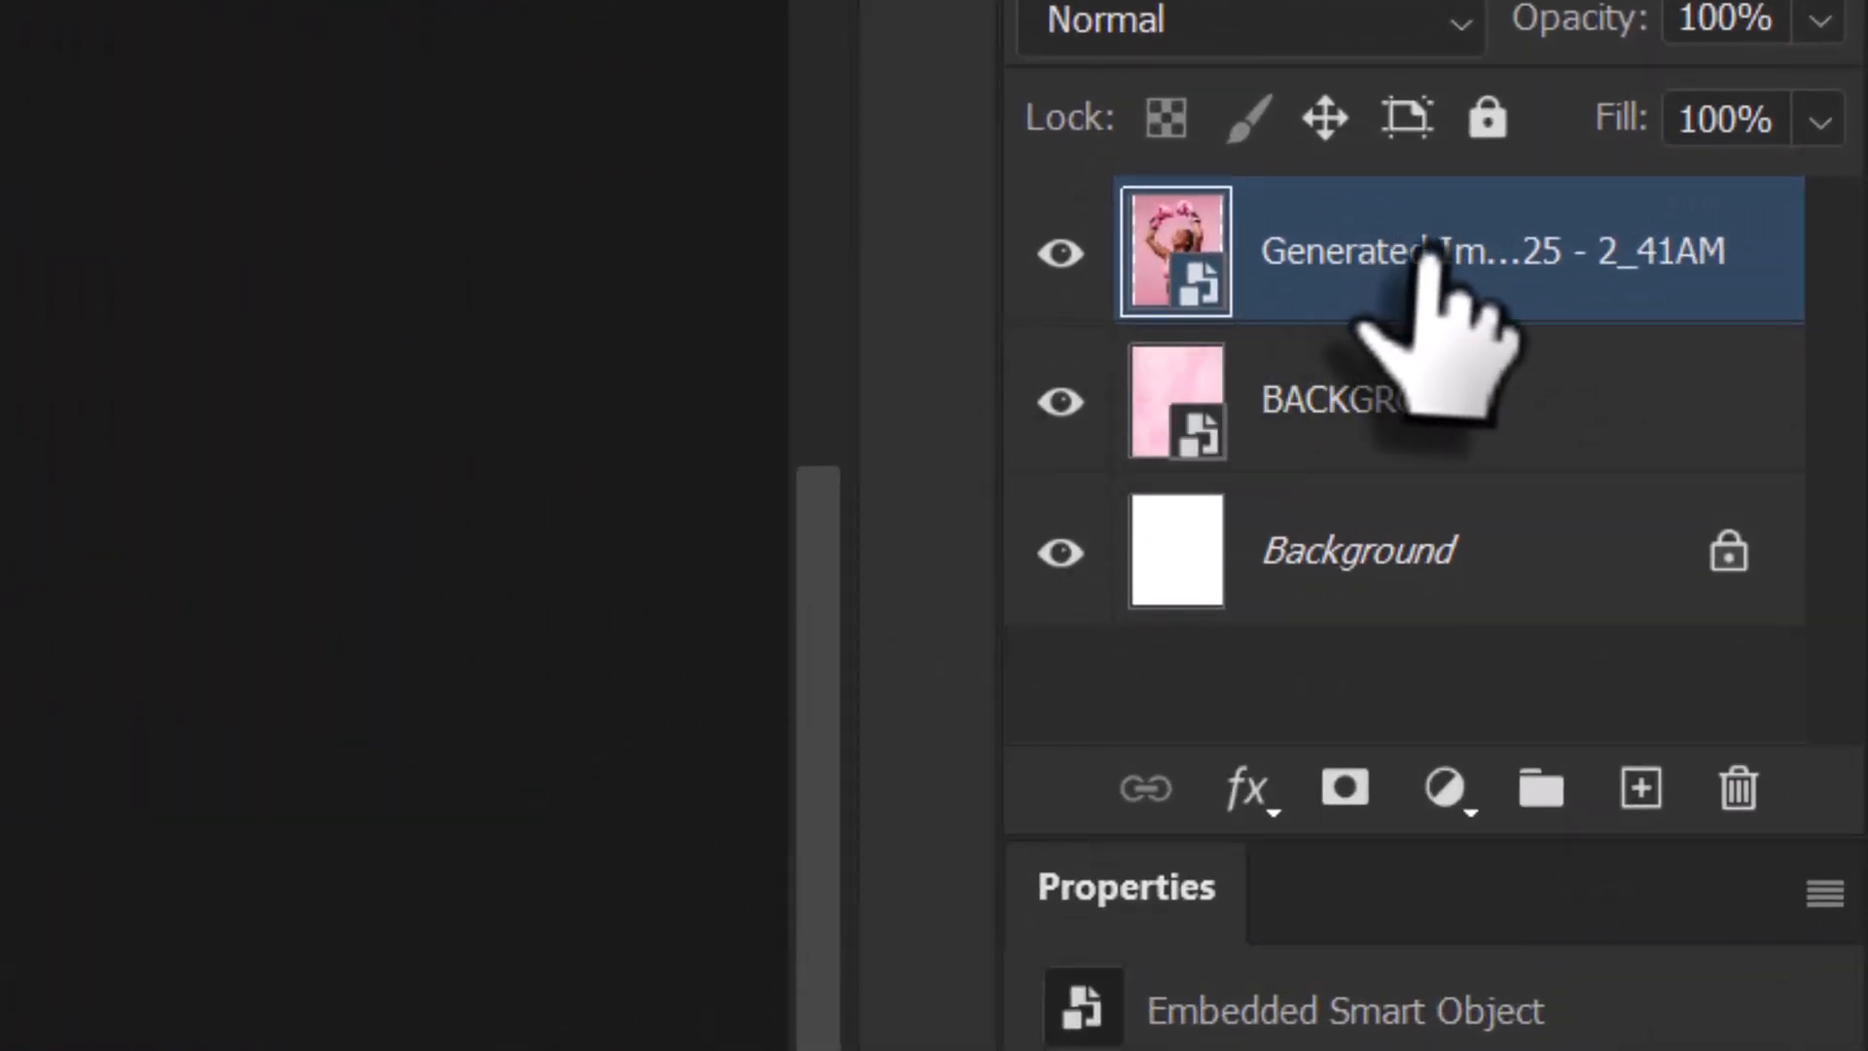
Rasterize the woman's image layer and remove its background.
right_click(1425, 255)
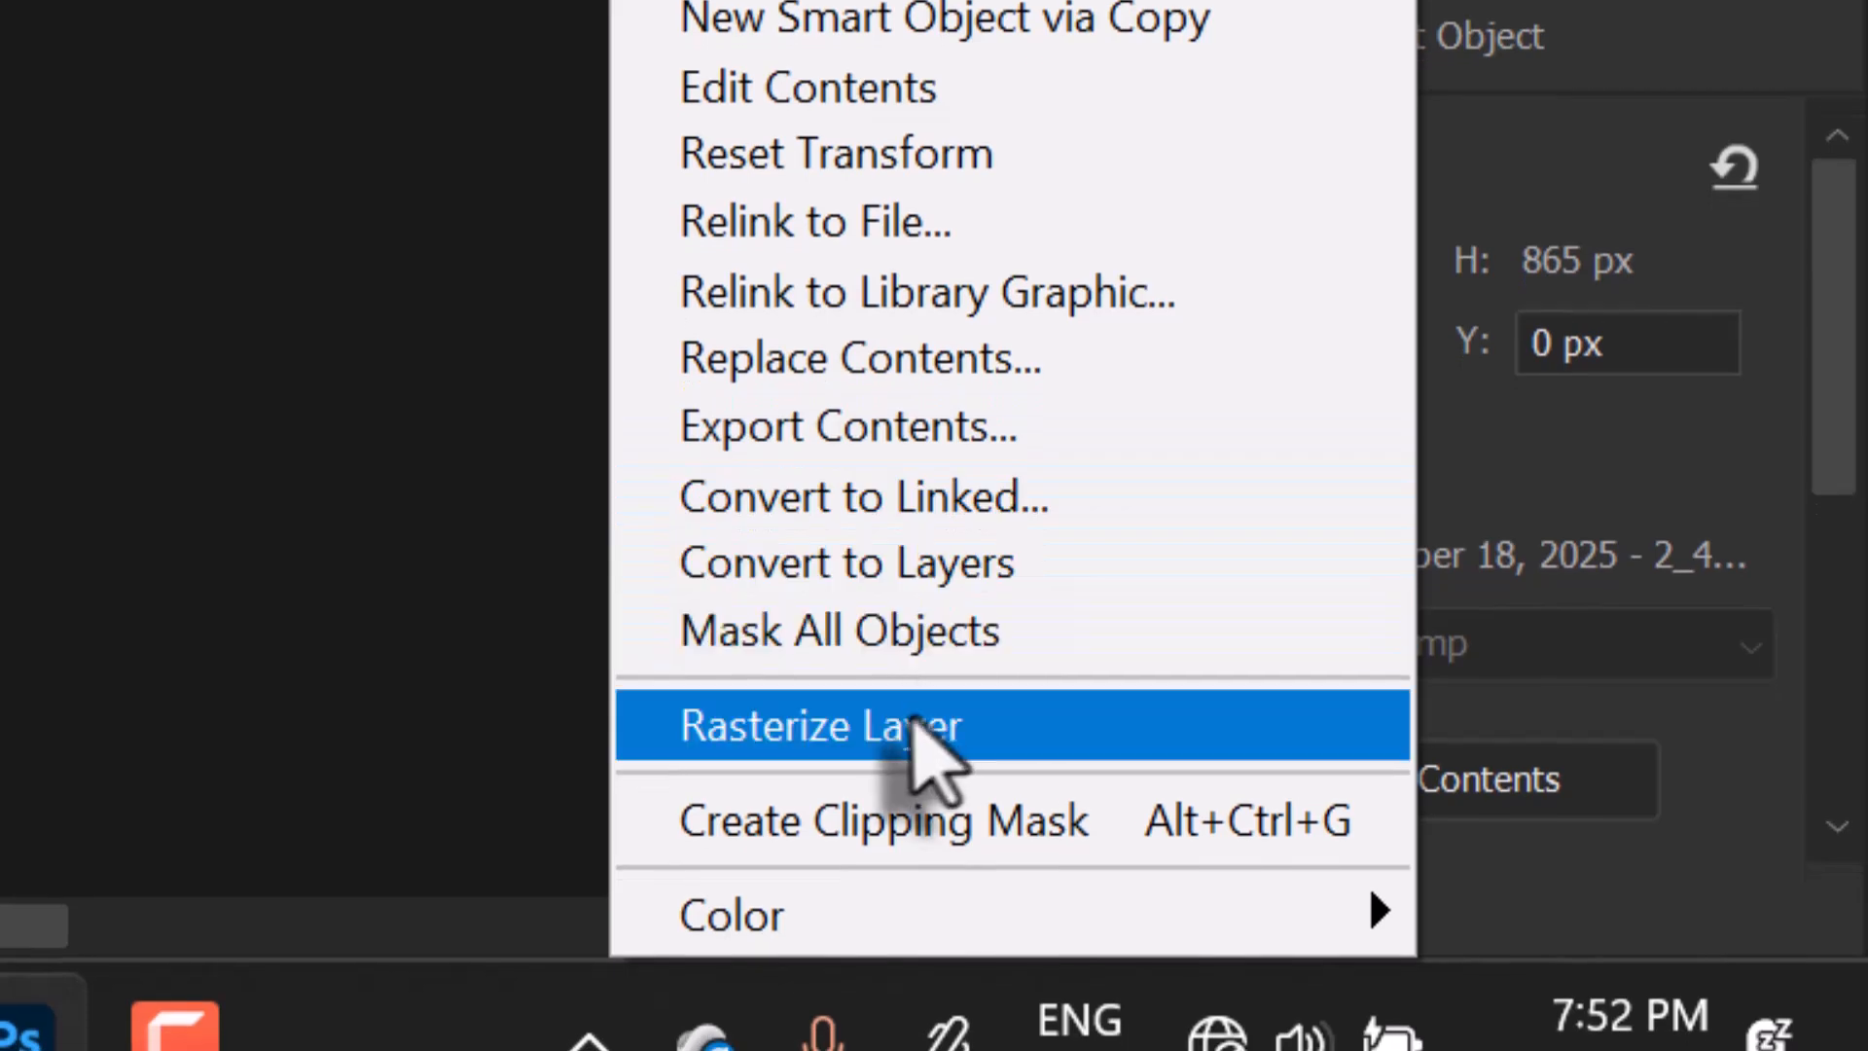
click(915, 724)
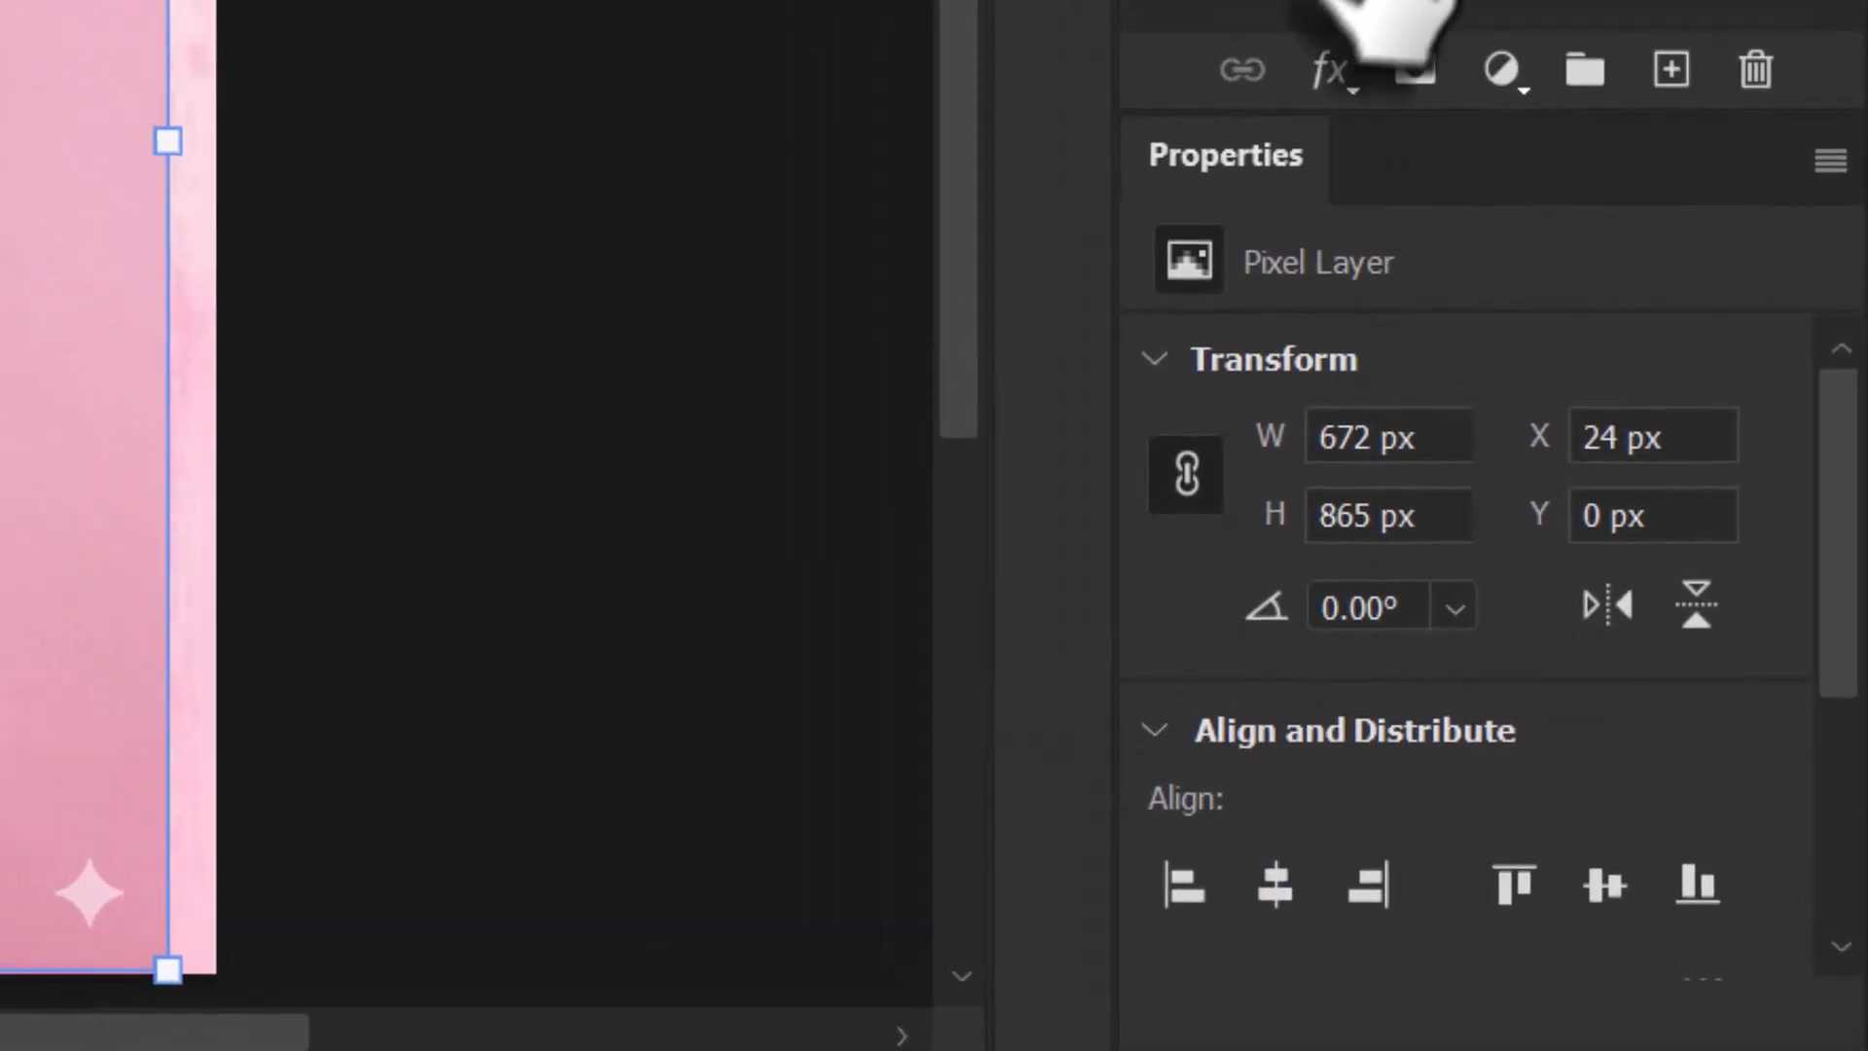
drag(1838, 469, 1837, 699)
click(1430, 737)
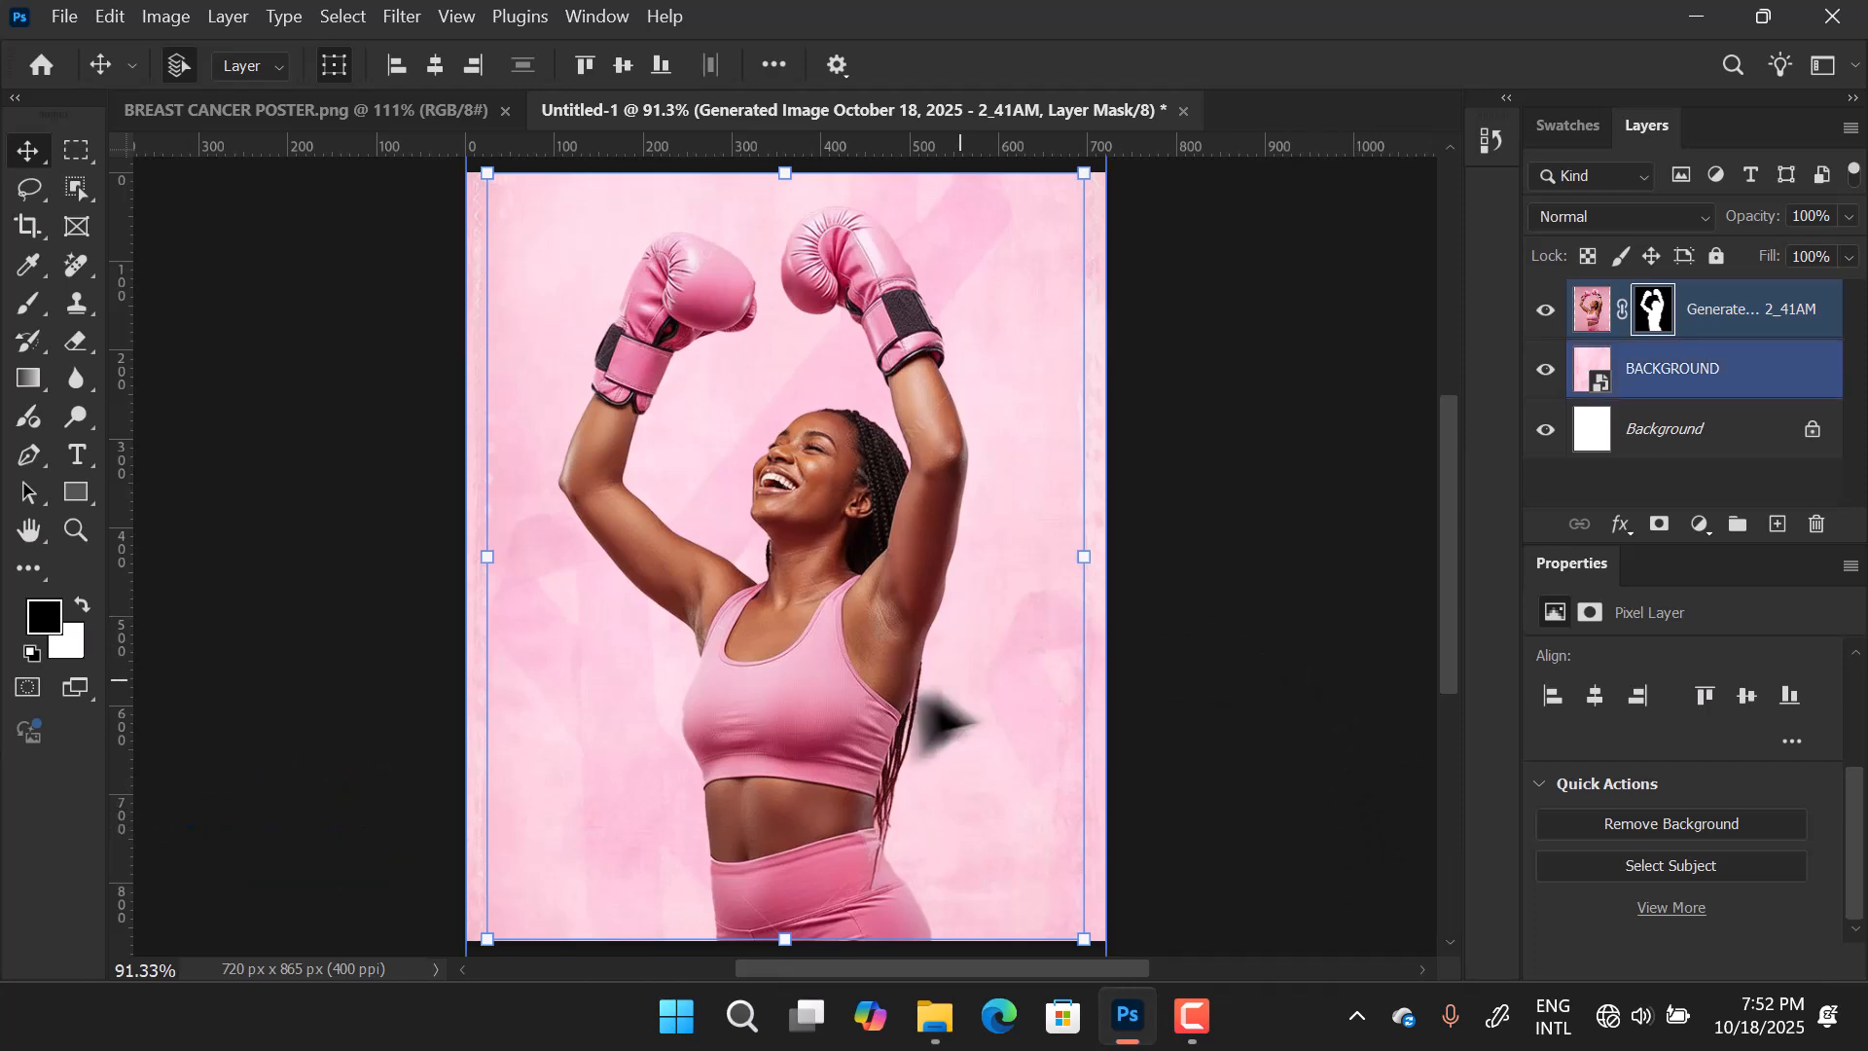
Apply the layer mask of the woman's layer so the cut-out becomes permanent.
drag(884, 680, 892, 676)
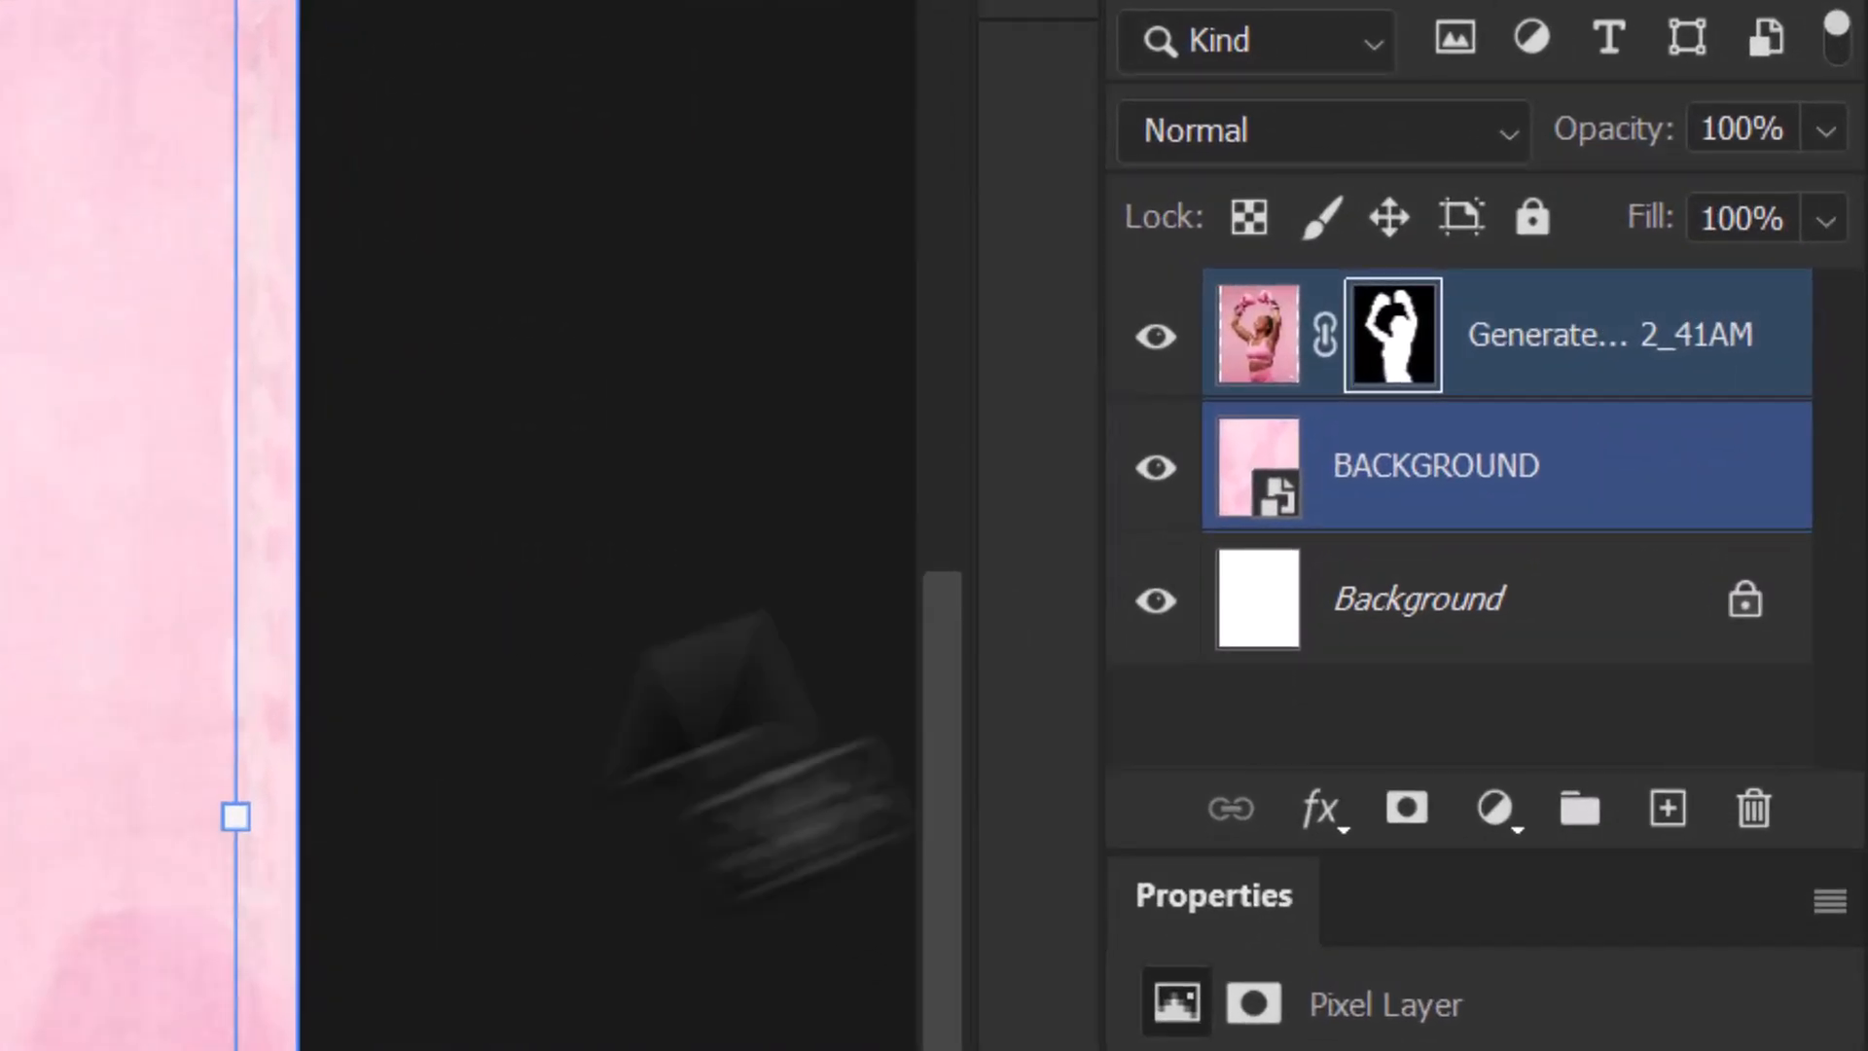
click(1657, 315)
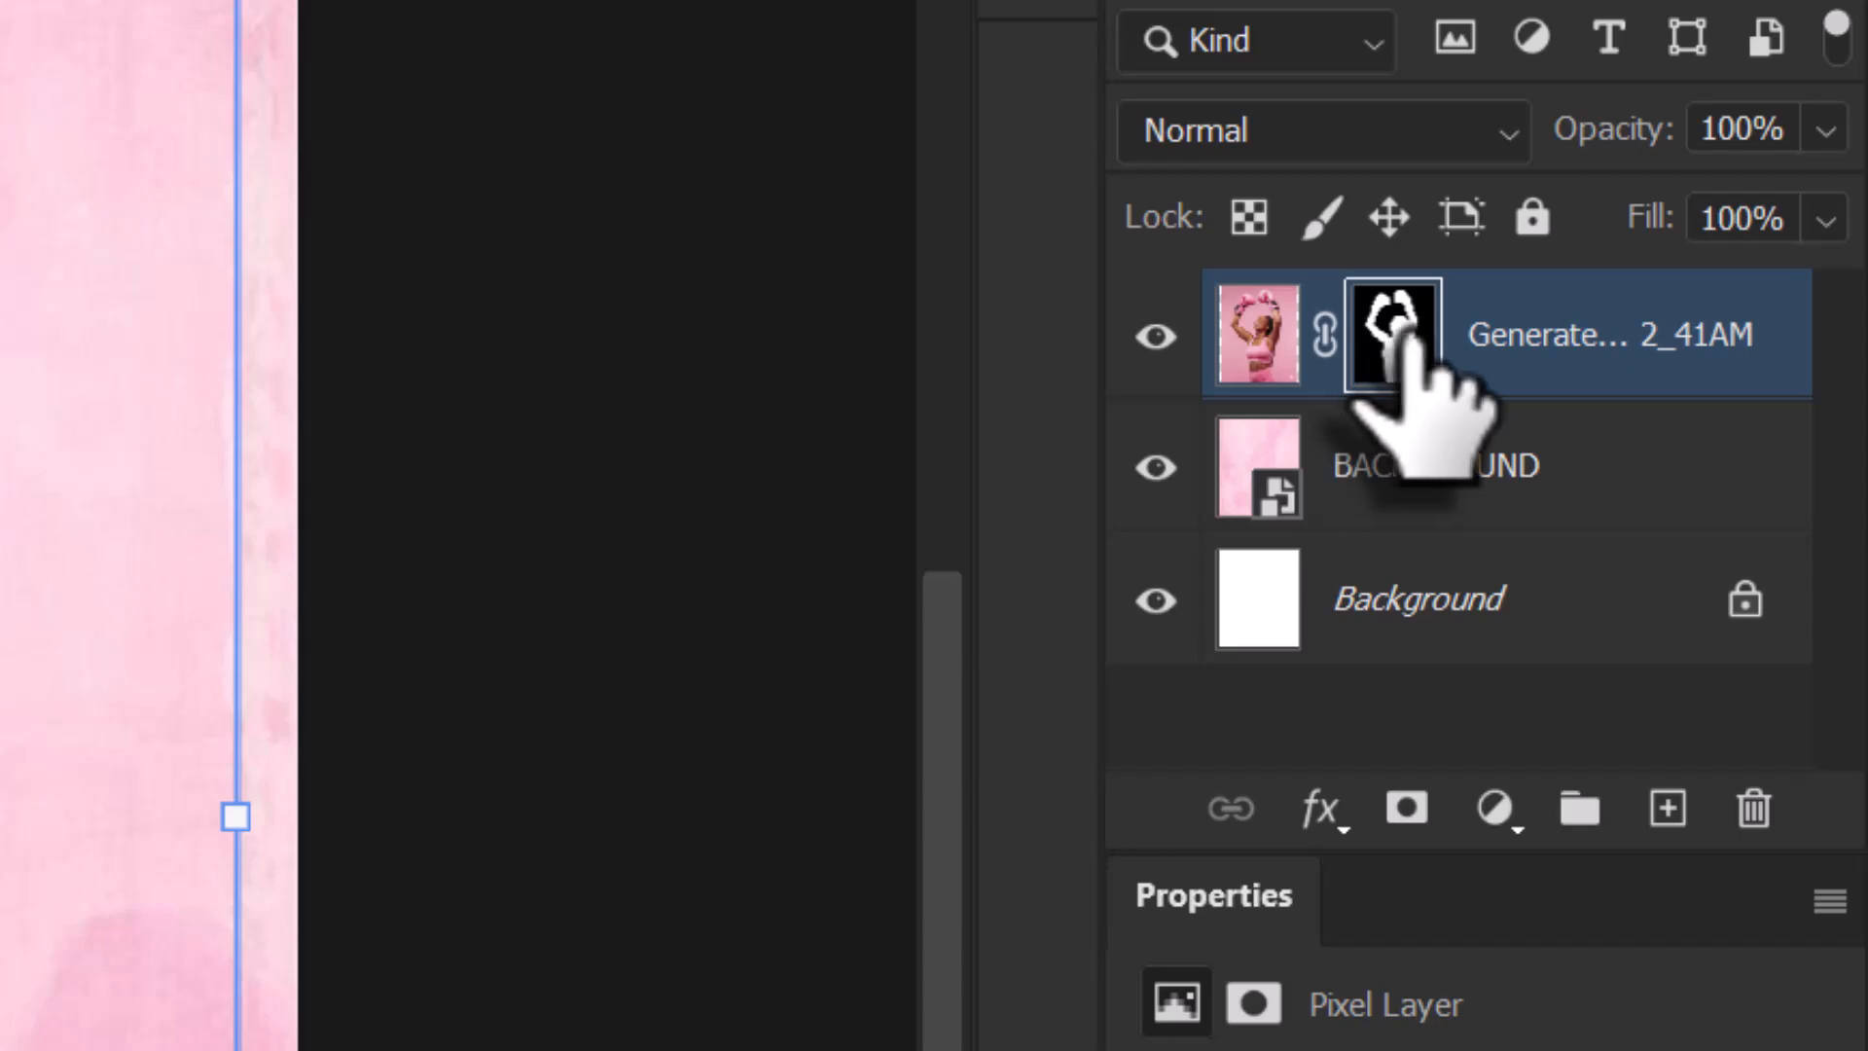
right_click(1394, 336)
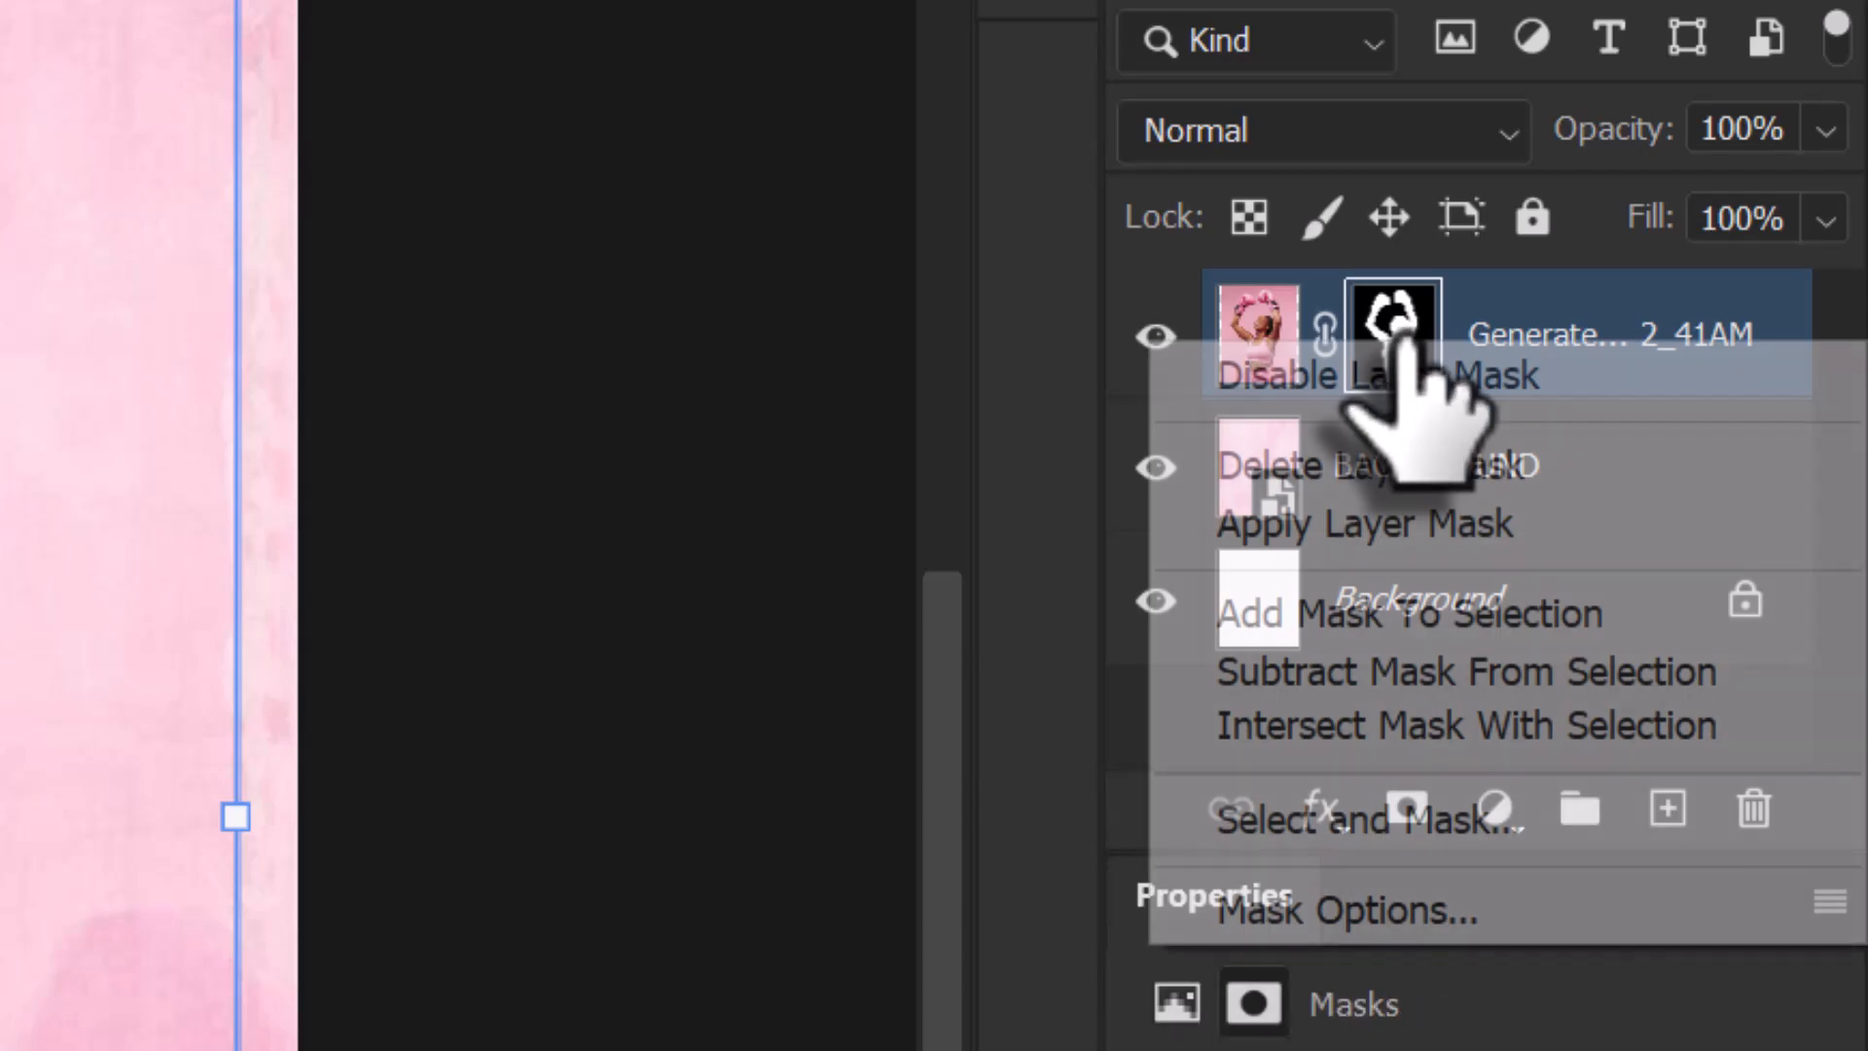
click(1352, 535)
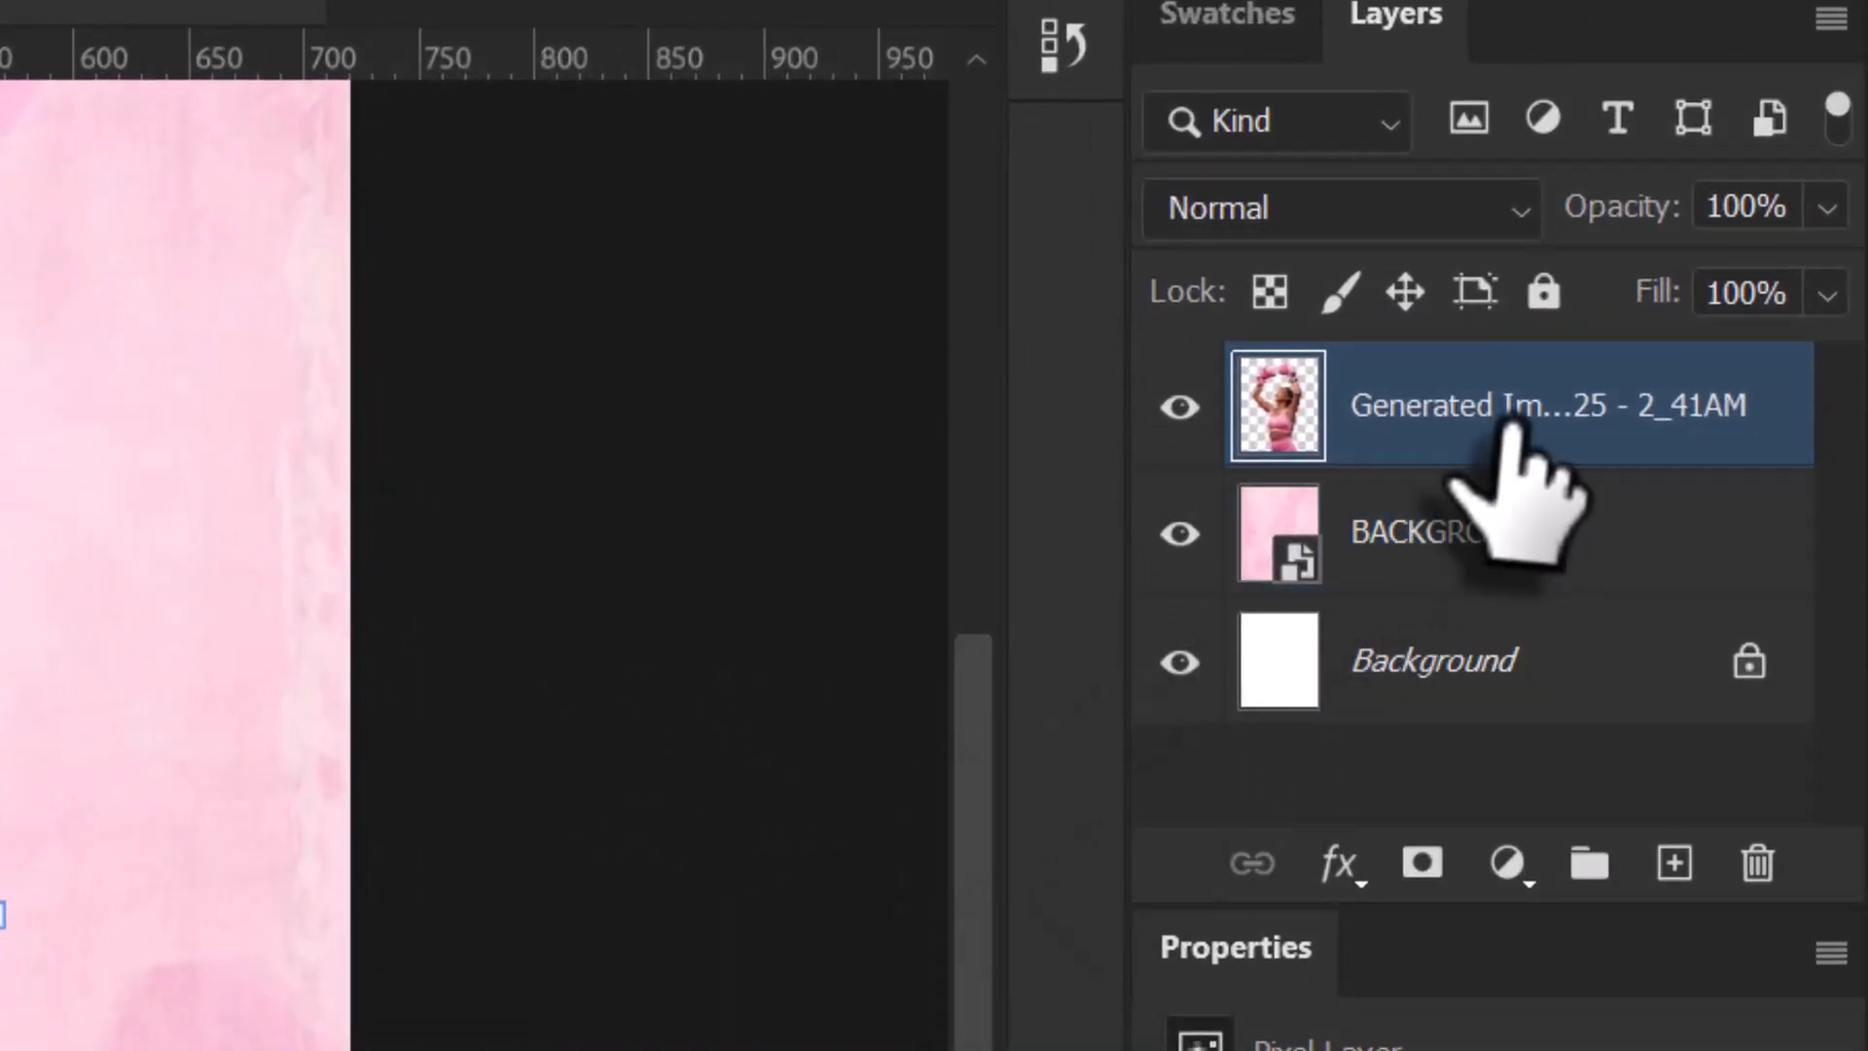
Convert the woman's cut-out layer to a smart object and start the Camera Raw Filter on it.
right_click(1605, 416)
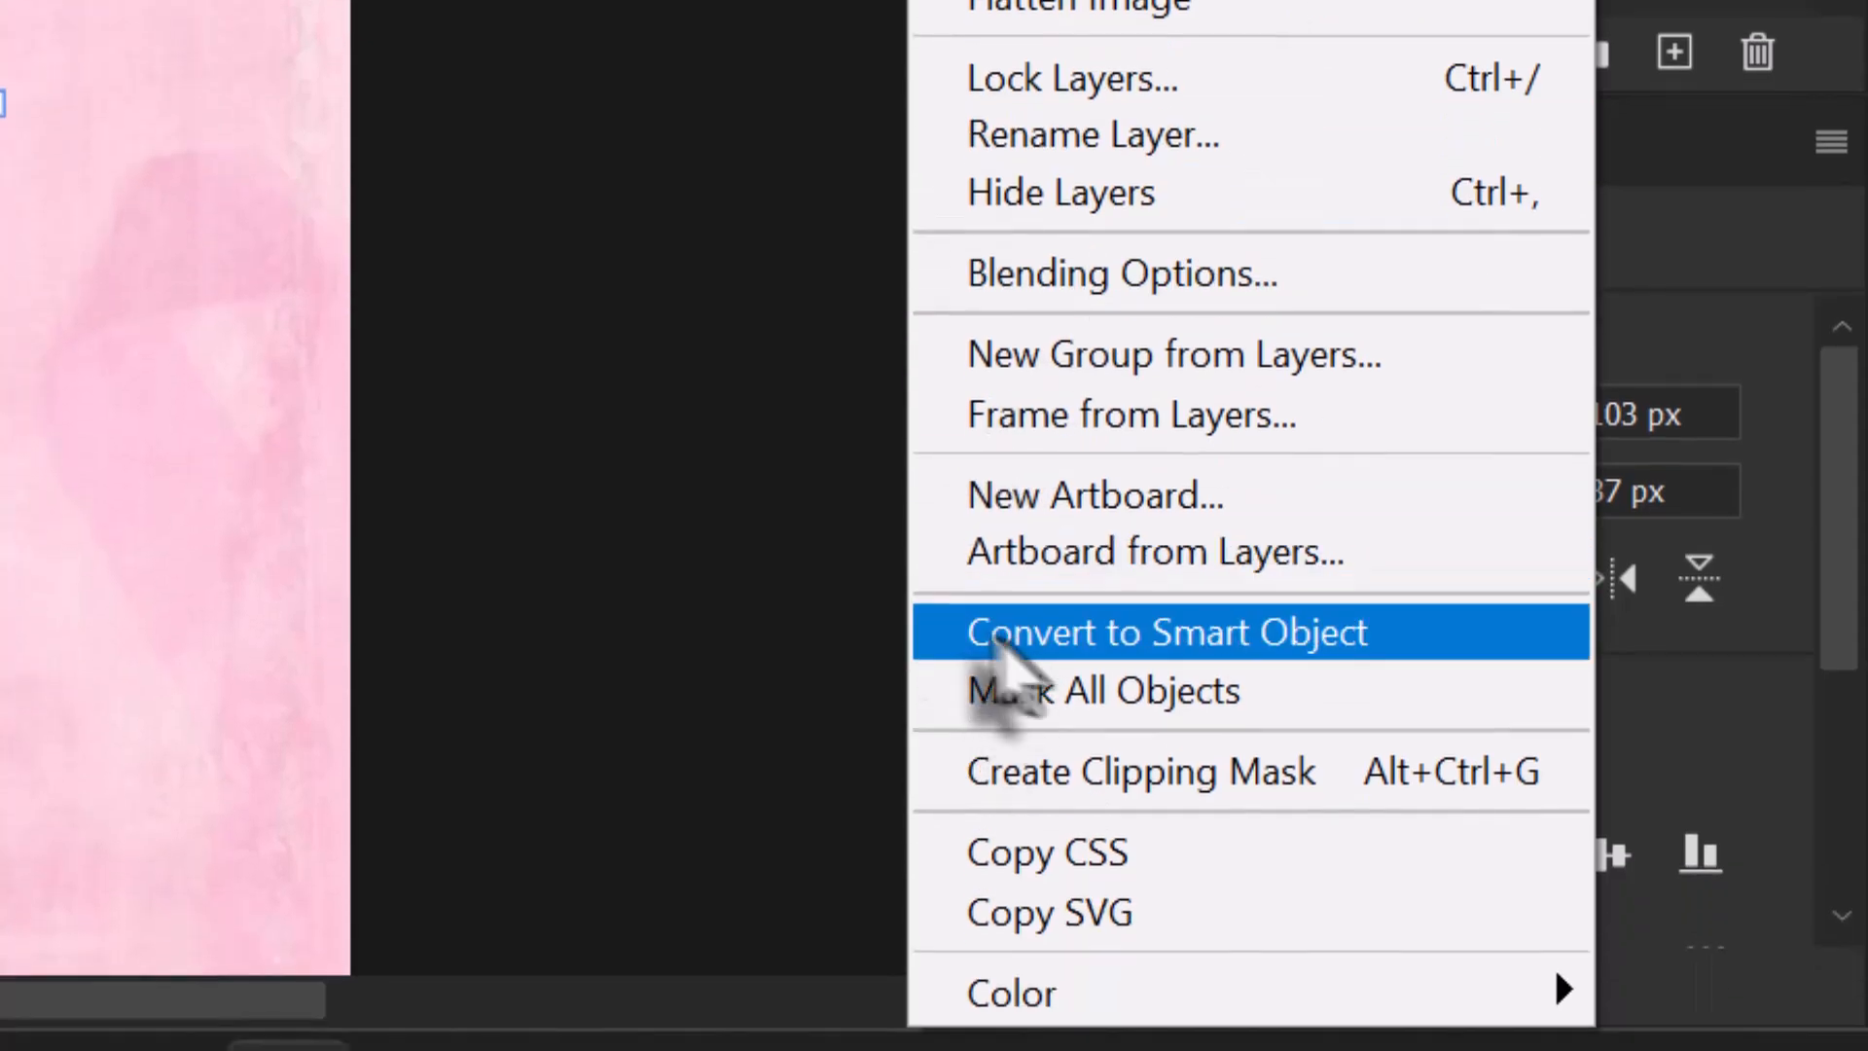
click(1155, 638)
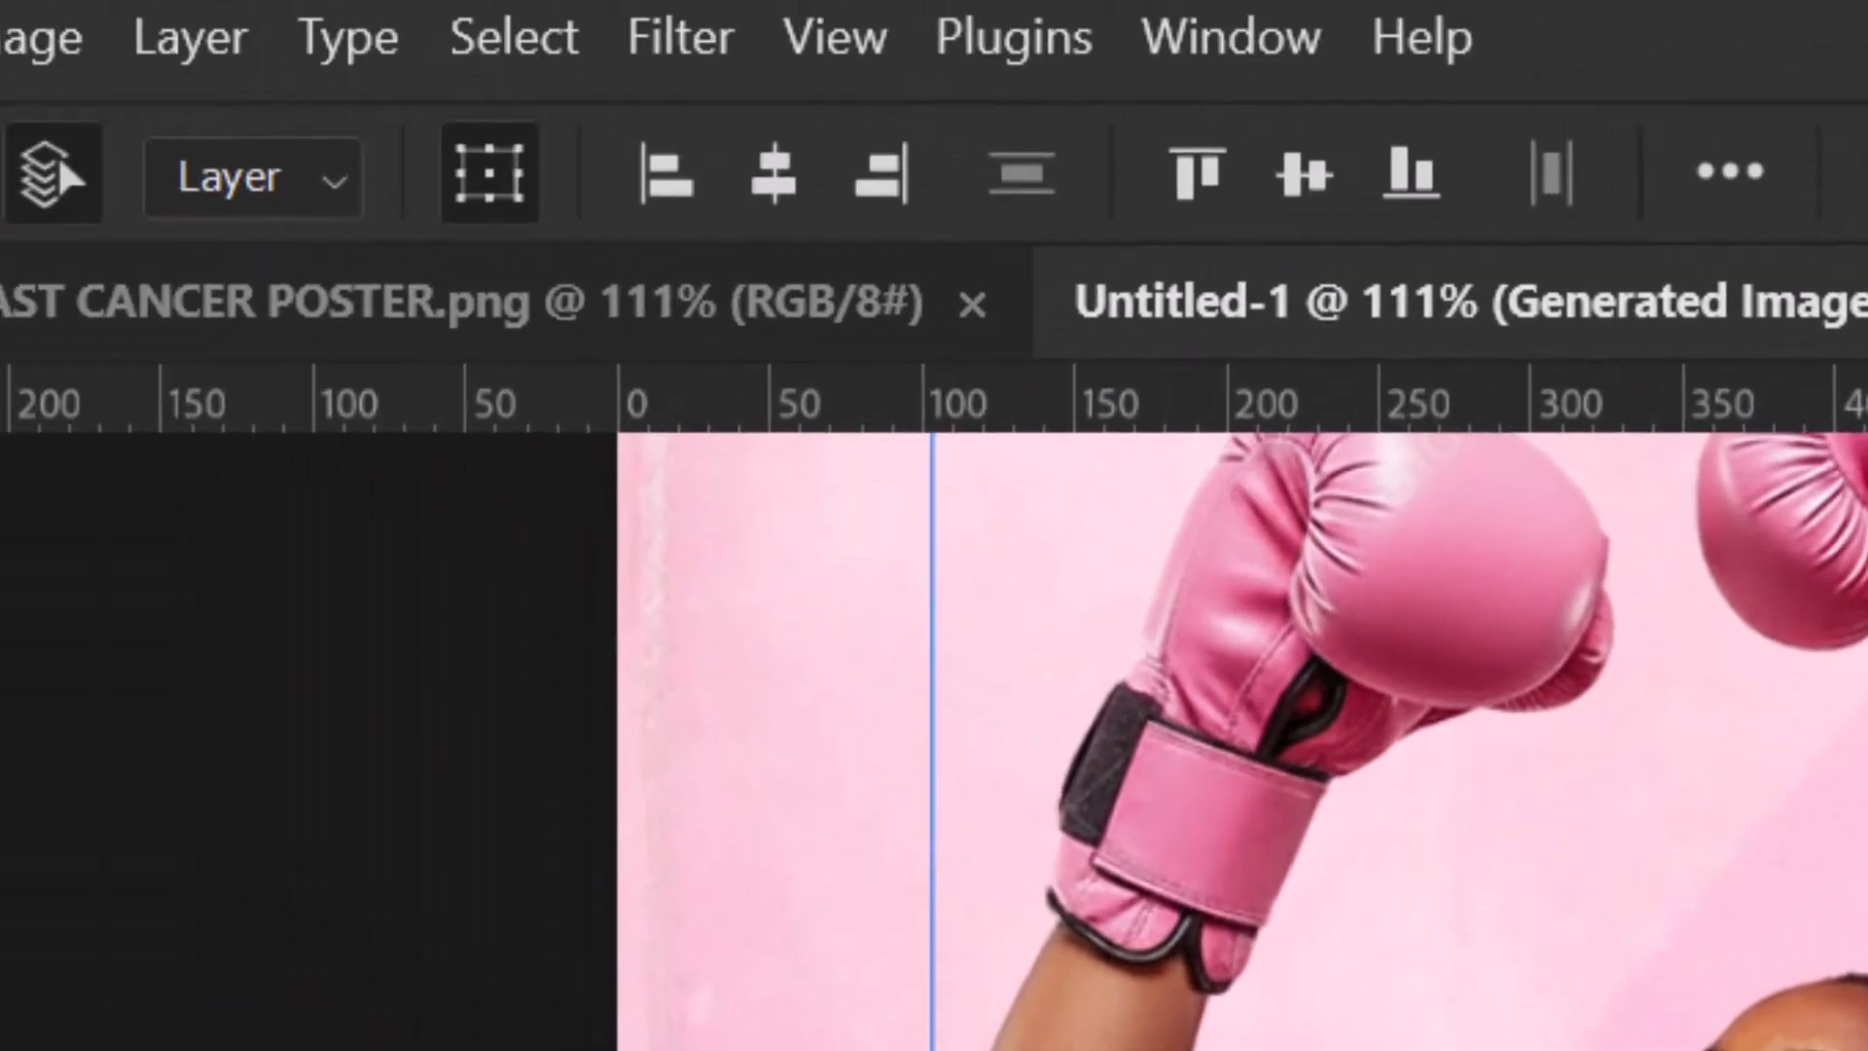
click(680, 41)
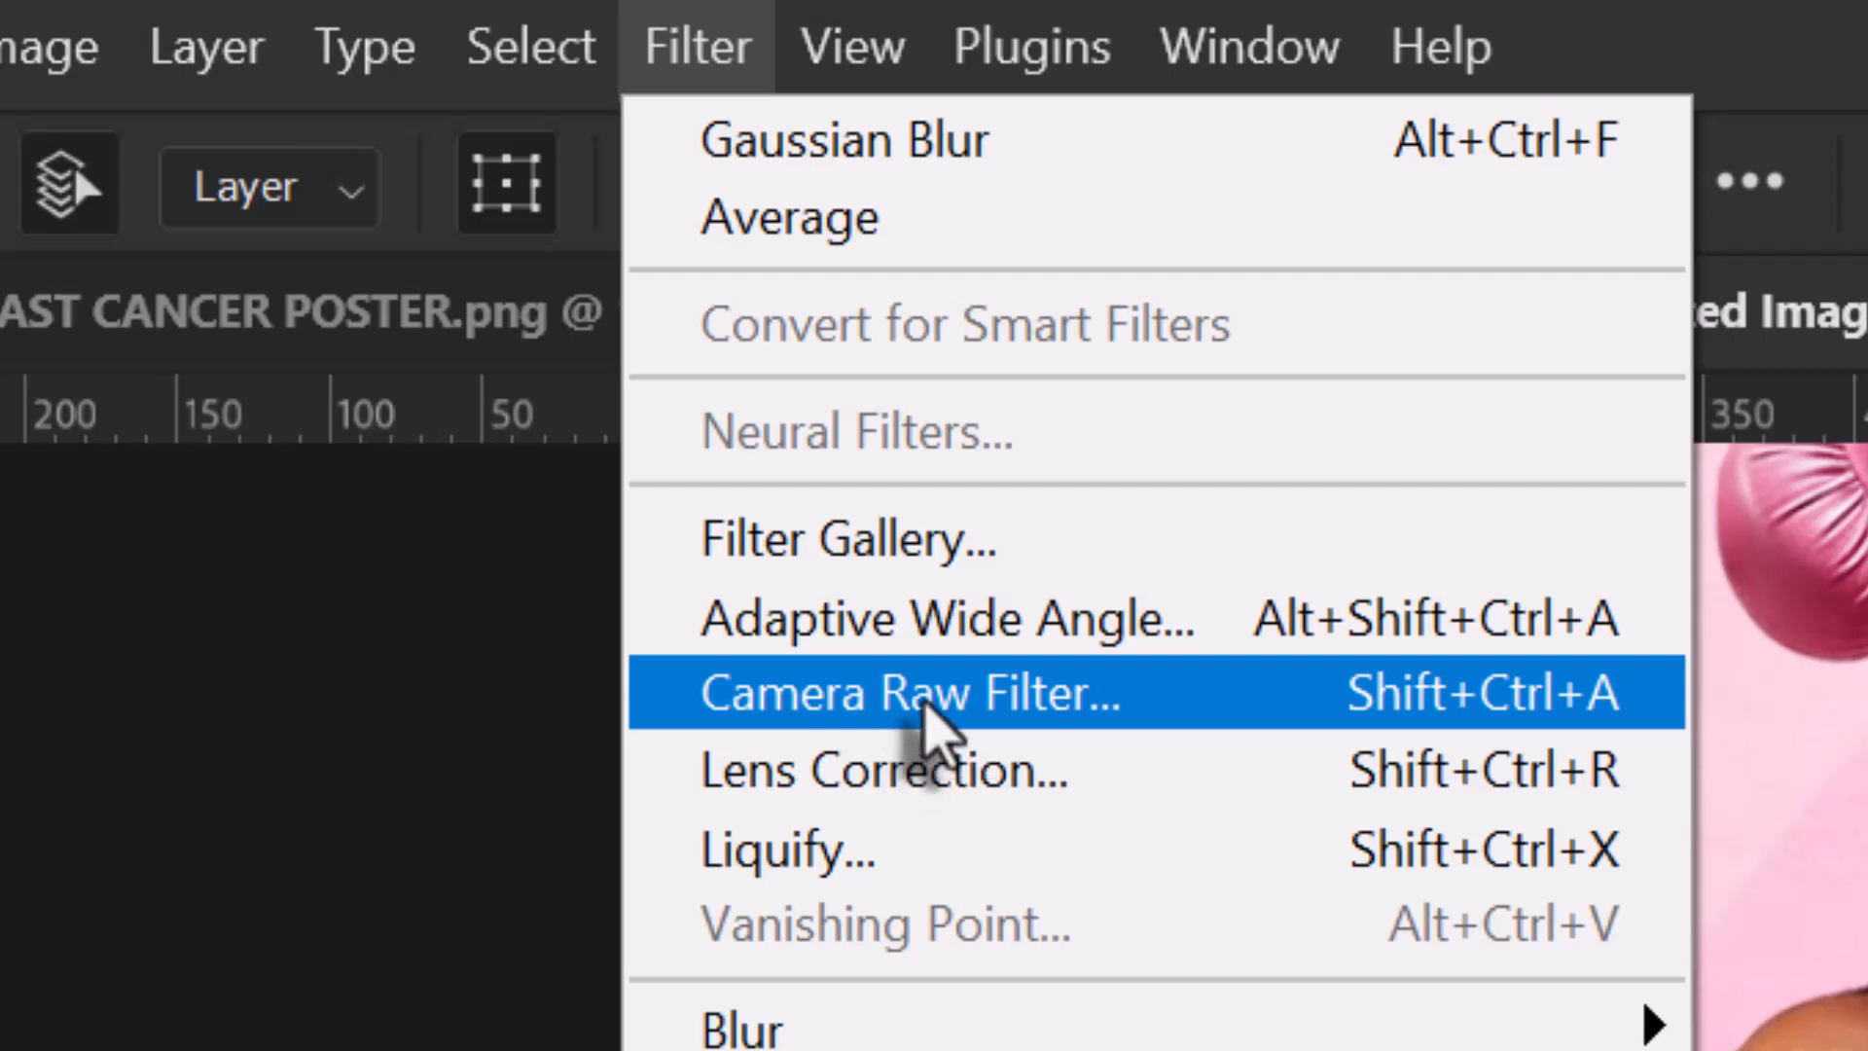
click(922, 703)
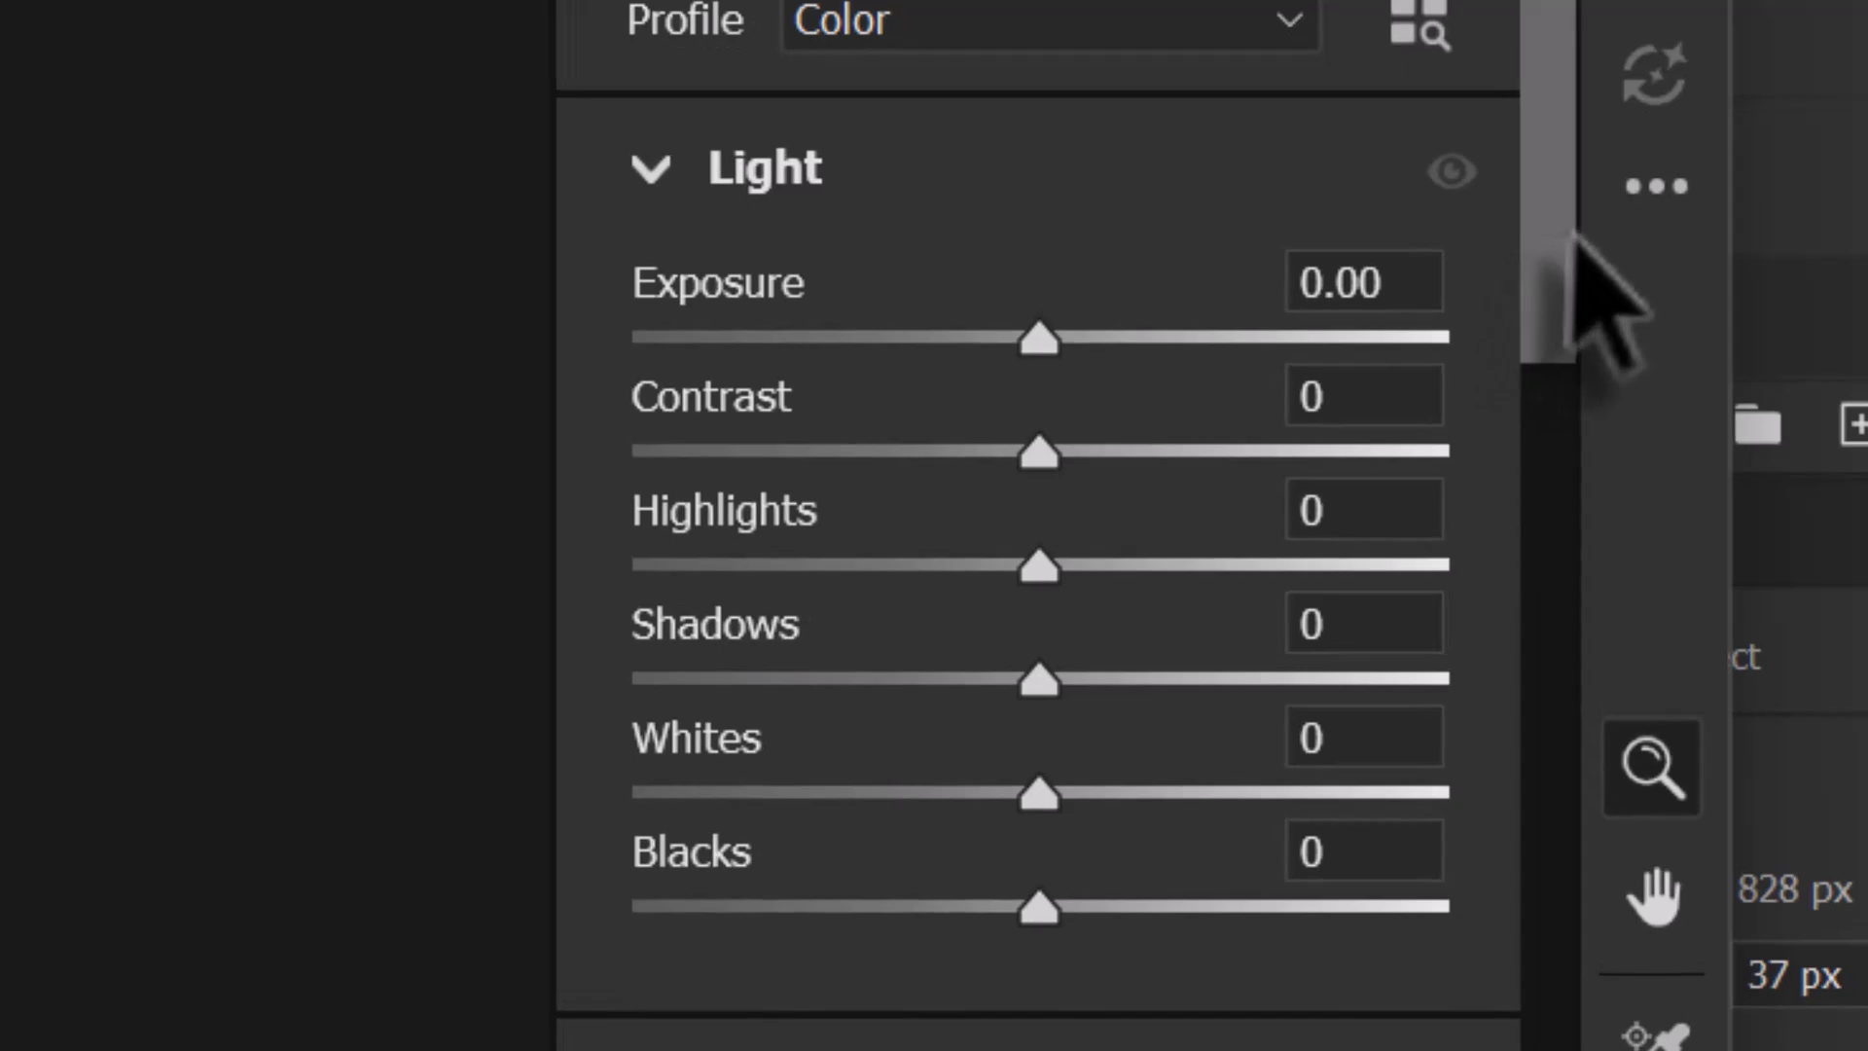
Set the Camera Raw effects to Texture +6, Clarity +5 and Vignette +3.
drag(1663, 451, 1659, 519)
drag(1554, 416, 1551, 563)
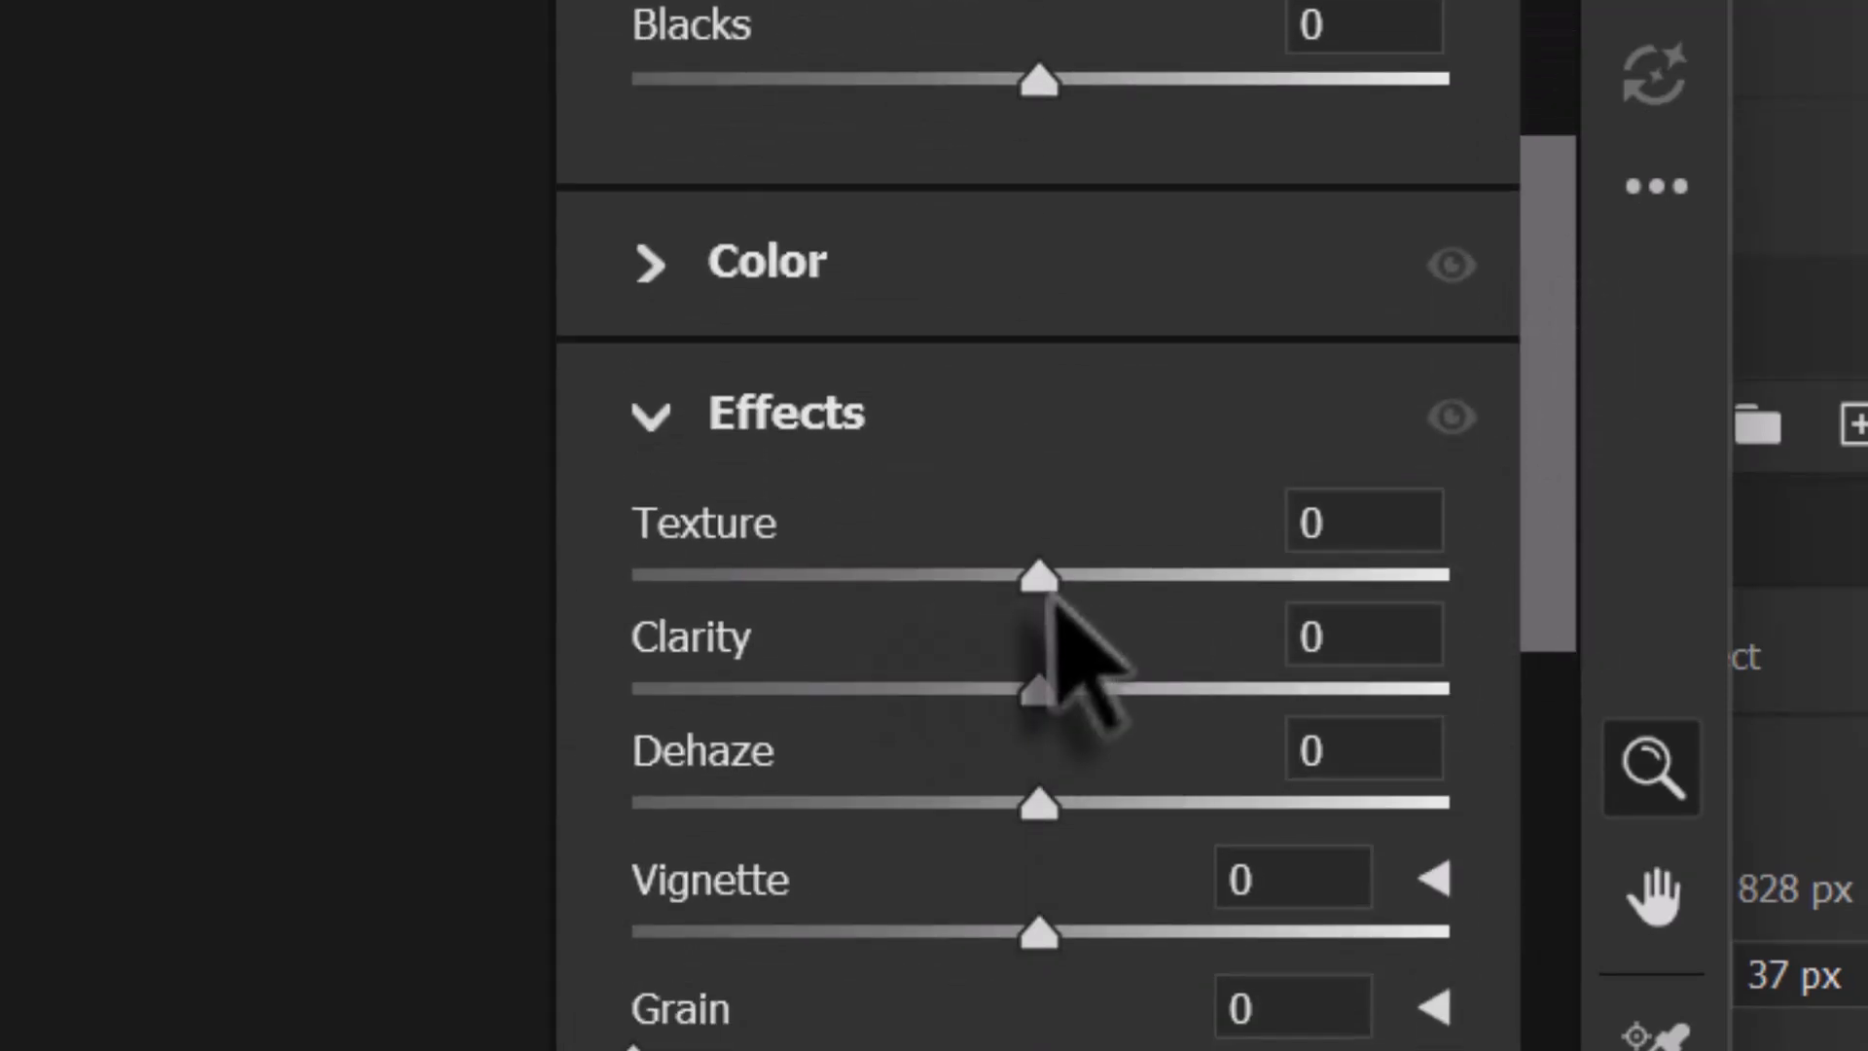
drag(1052, 582, 1066, 584)
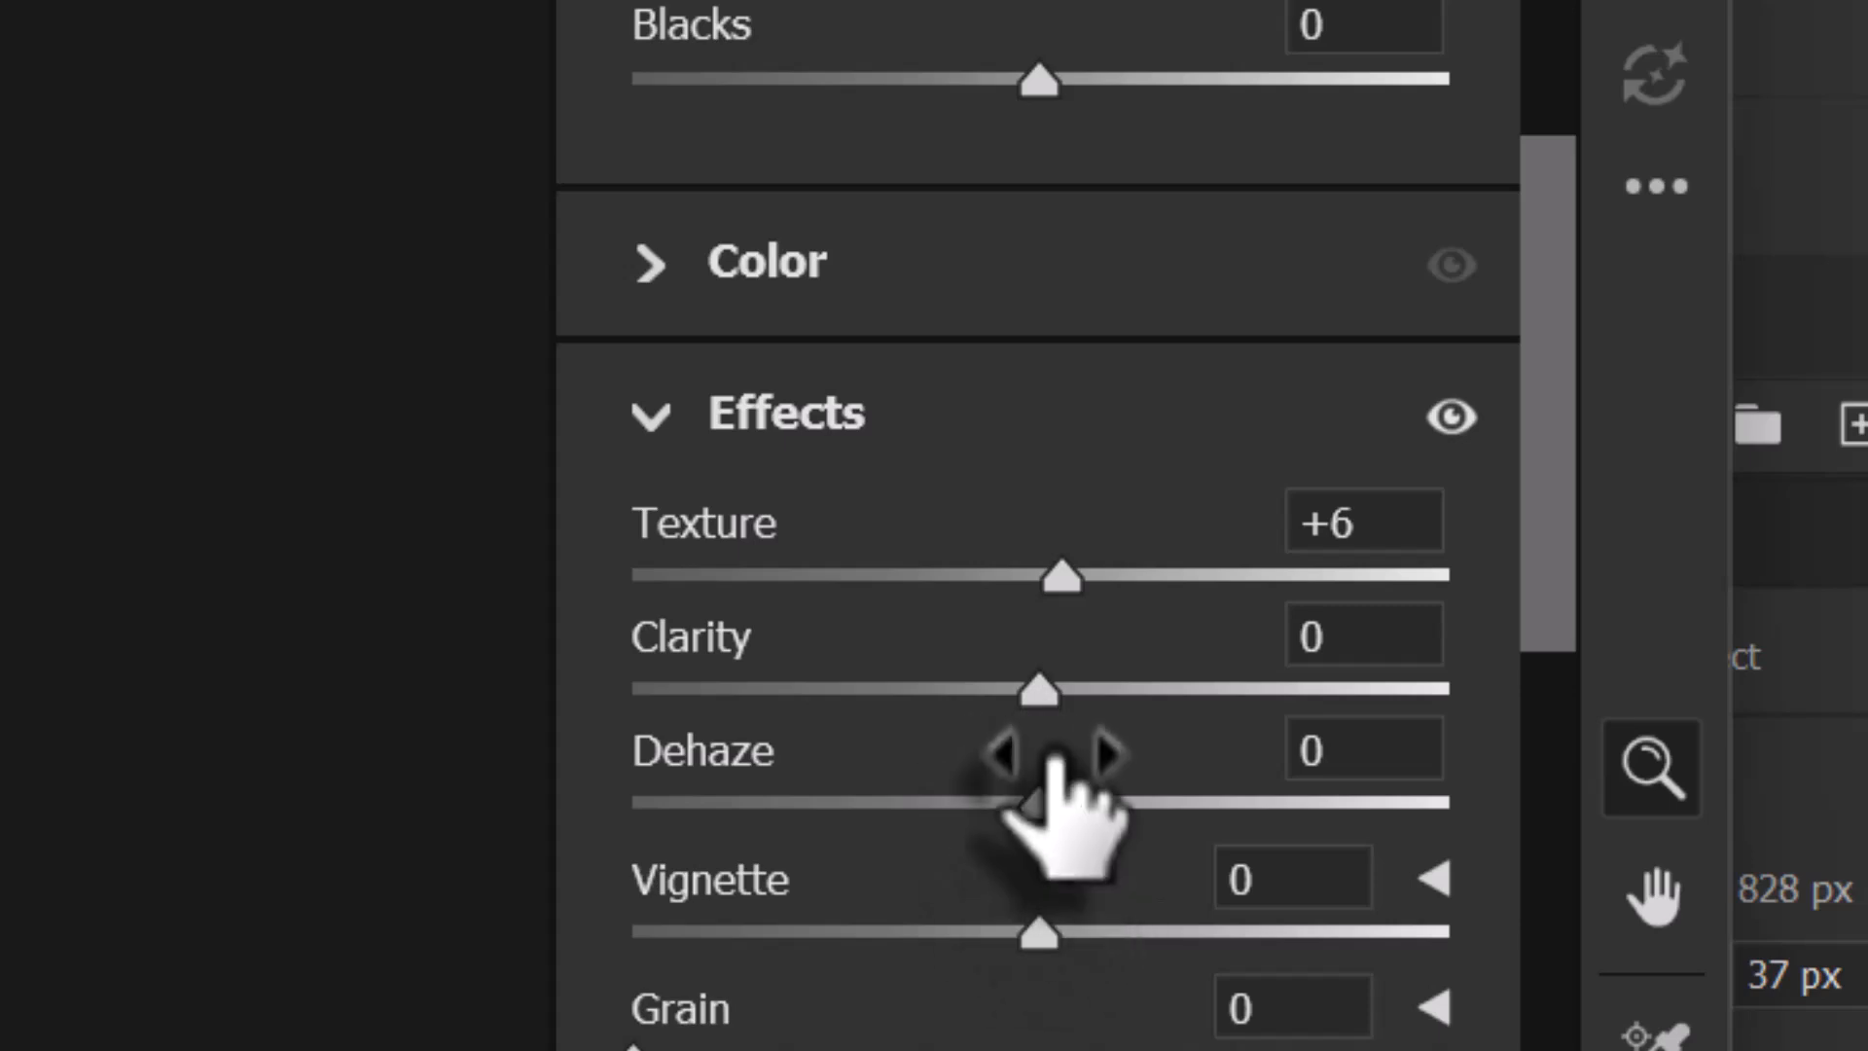
drag(1038, 697, 1062, 701)
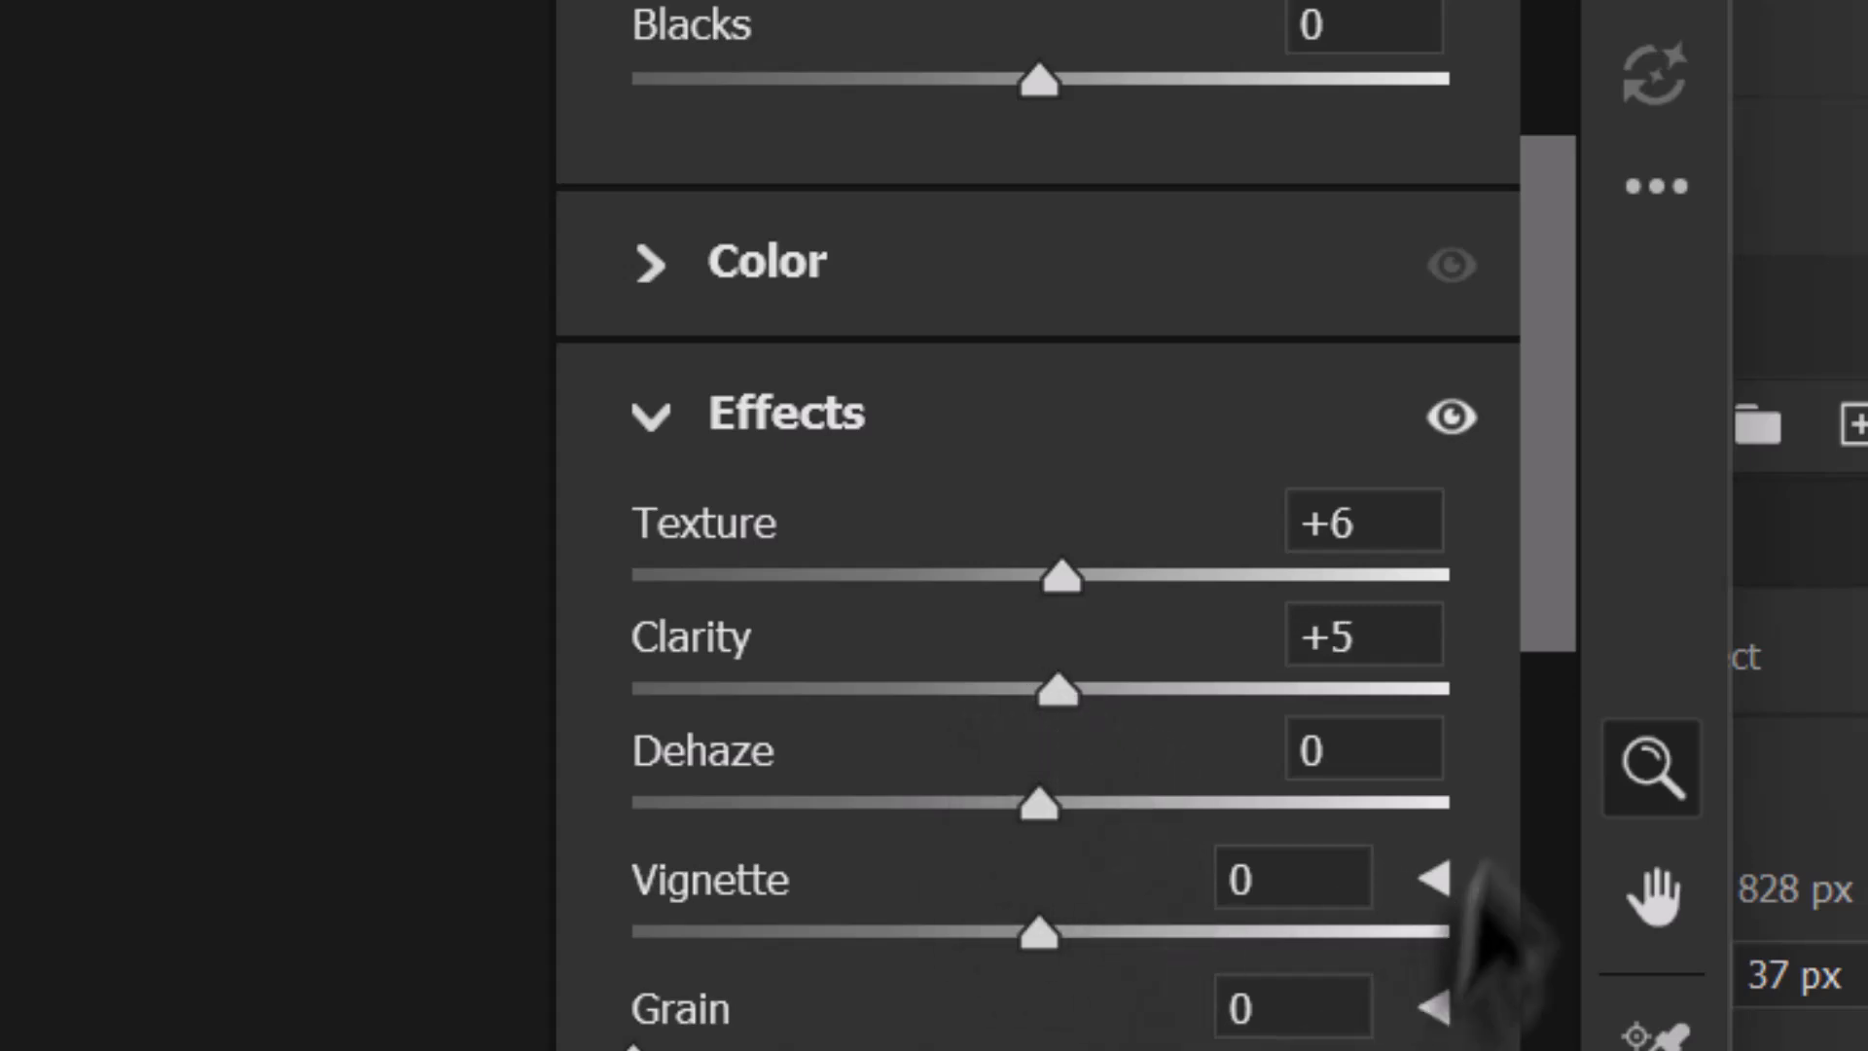
scroll(1539, 605, down, 3)
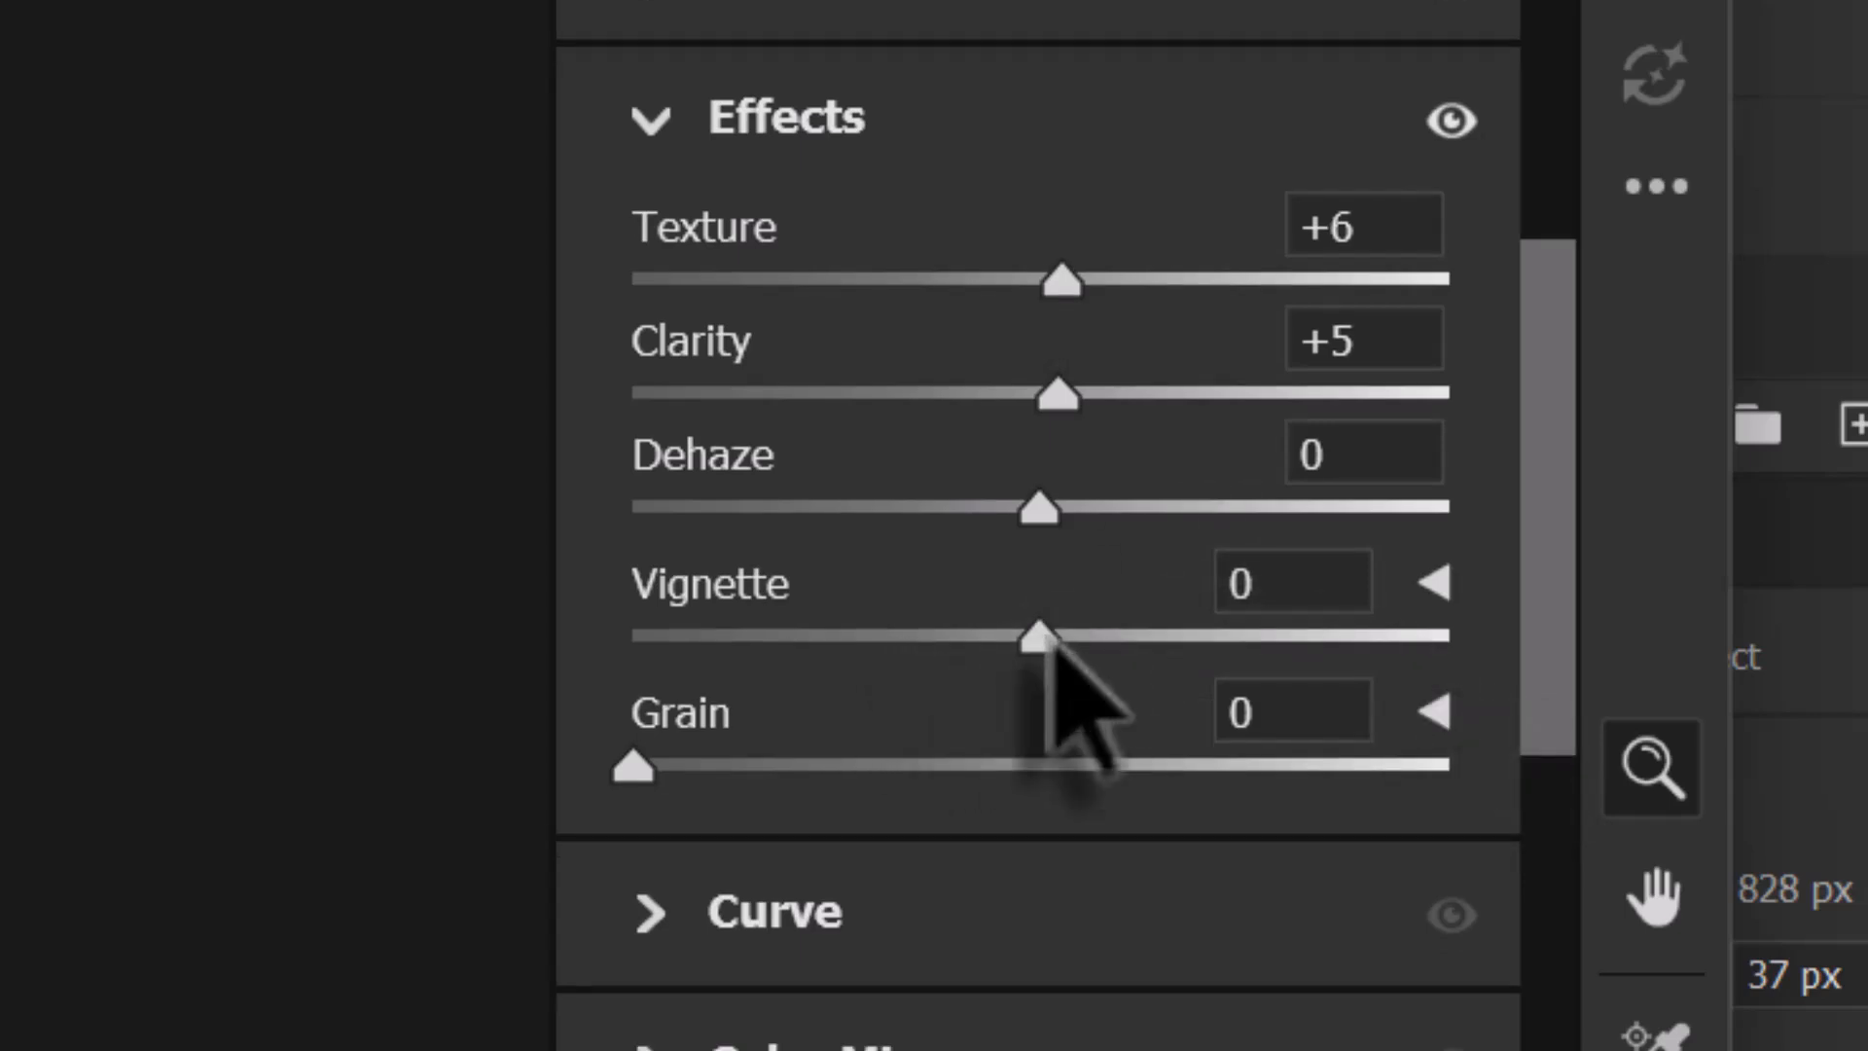
drag(1052, 642, 1067, 642)
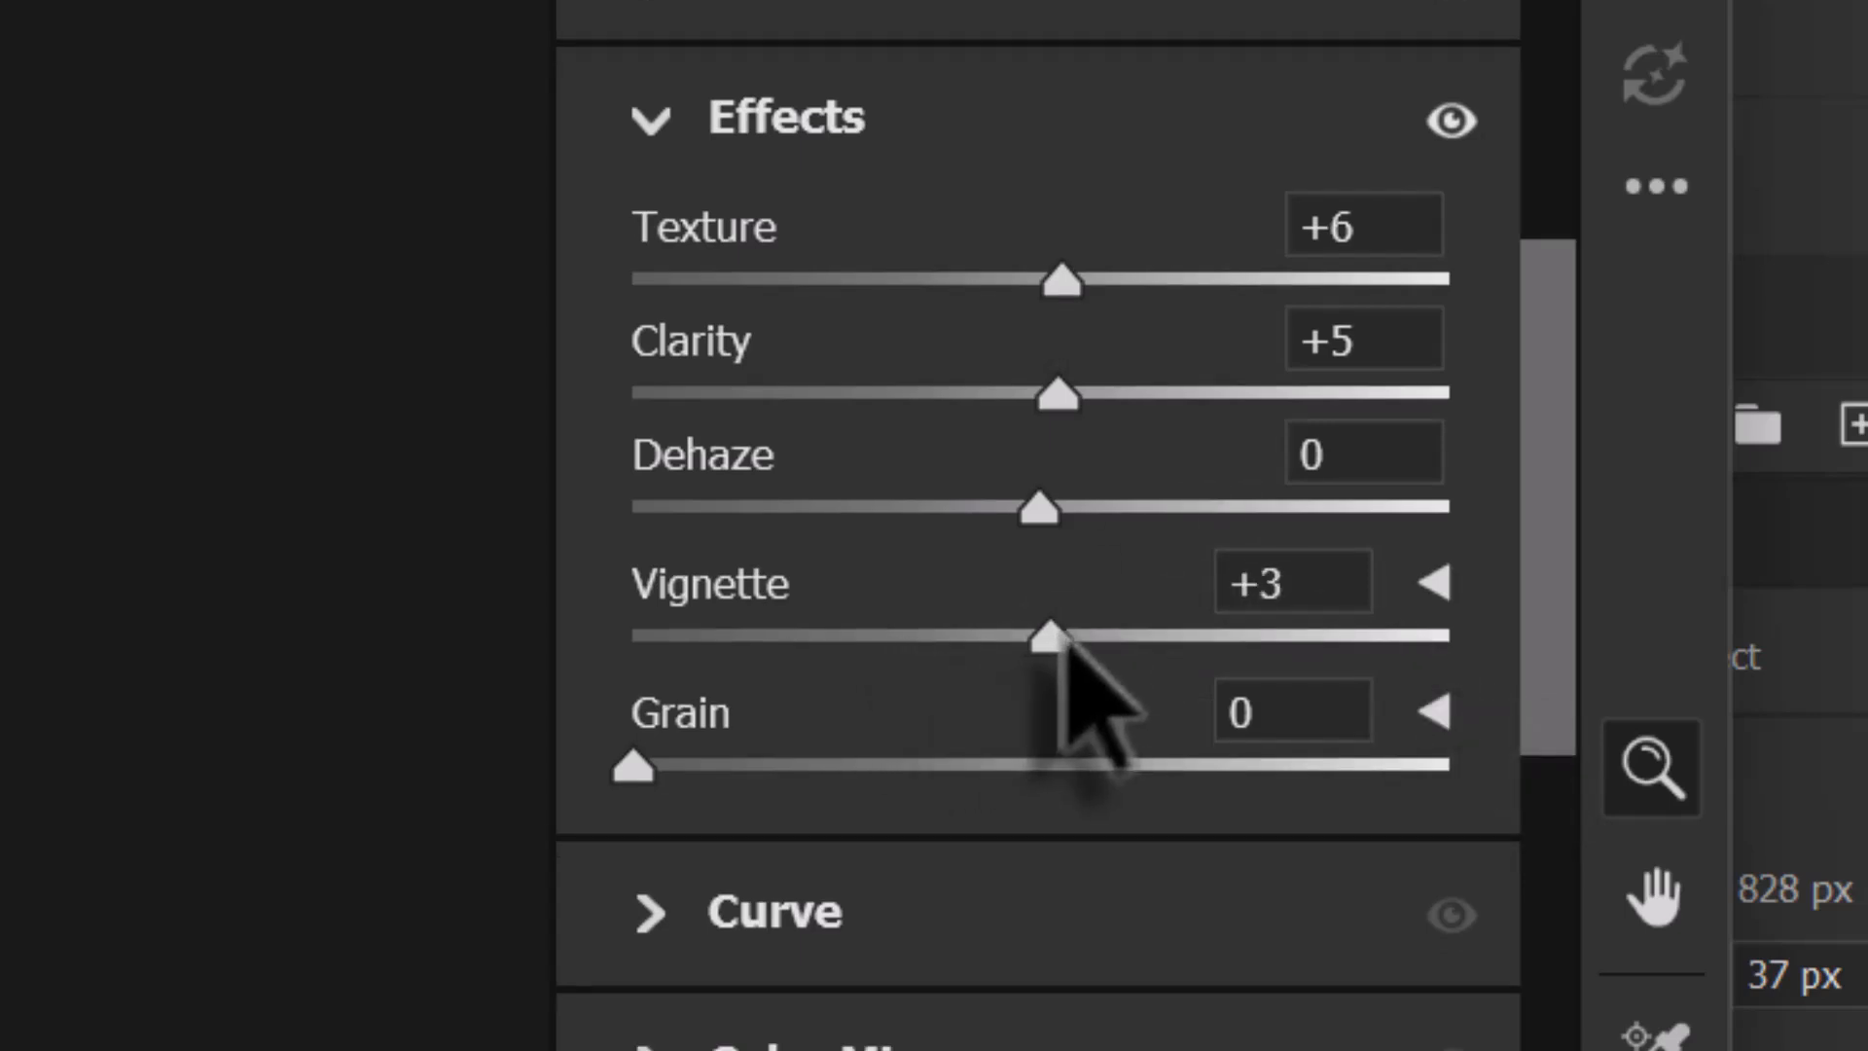
scroll(1547, 737, down, 1)
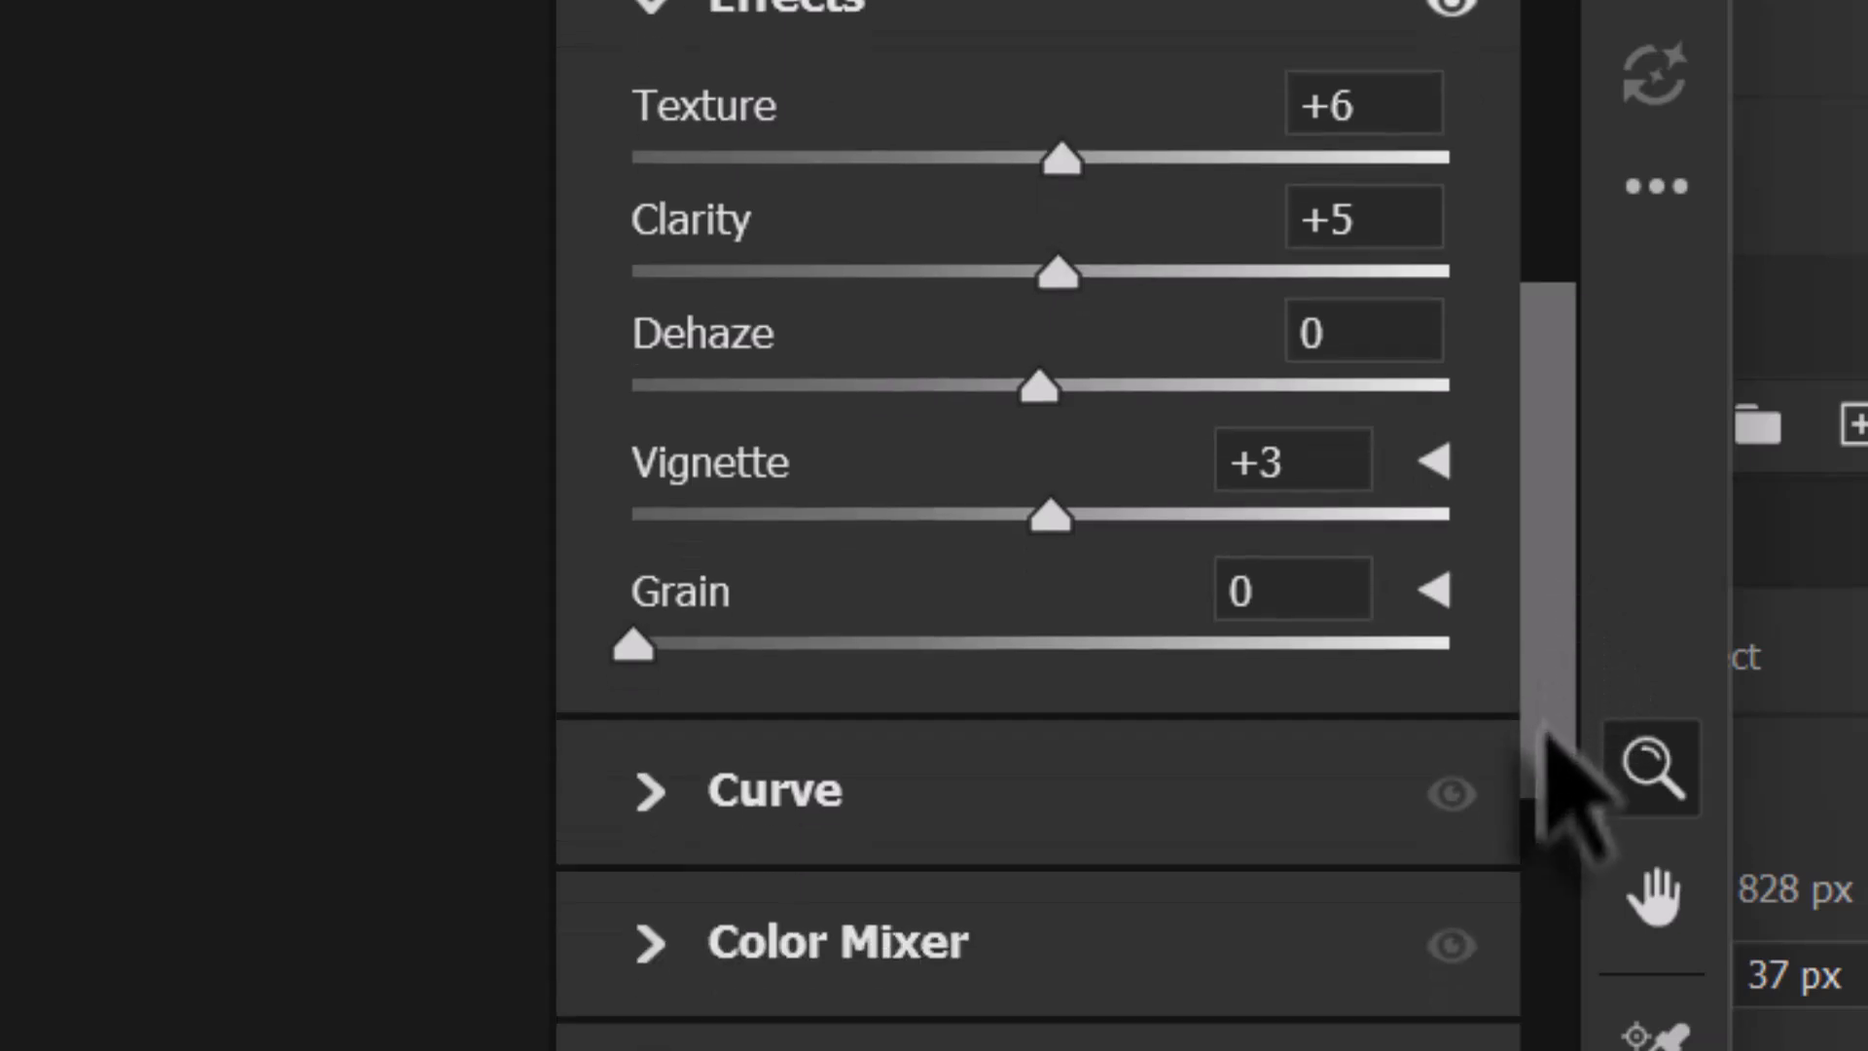
Set Sharpening to 4, compare the woman before and after, and apply the Camera Raw Filter.
drag(1547, 739, 1551, 880)
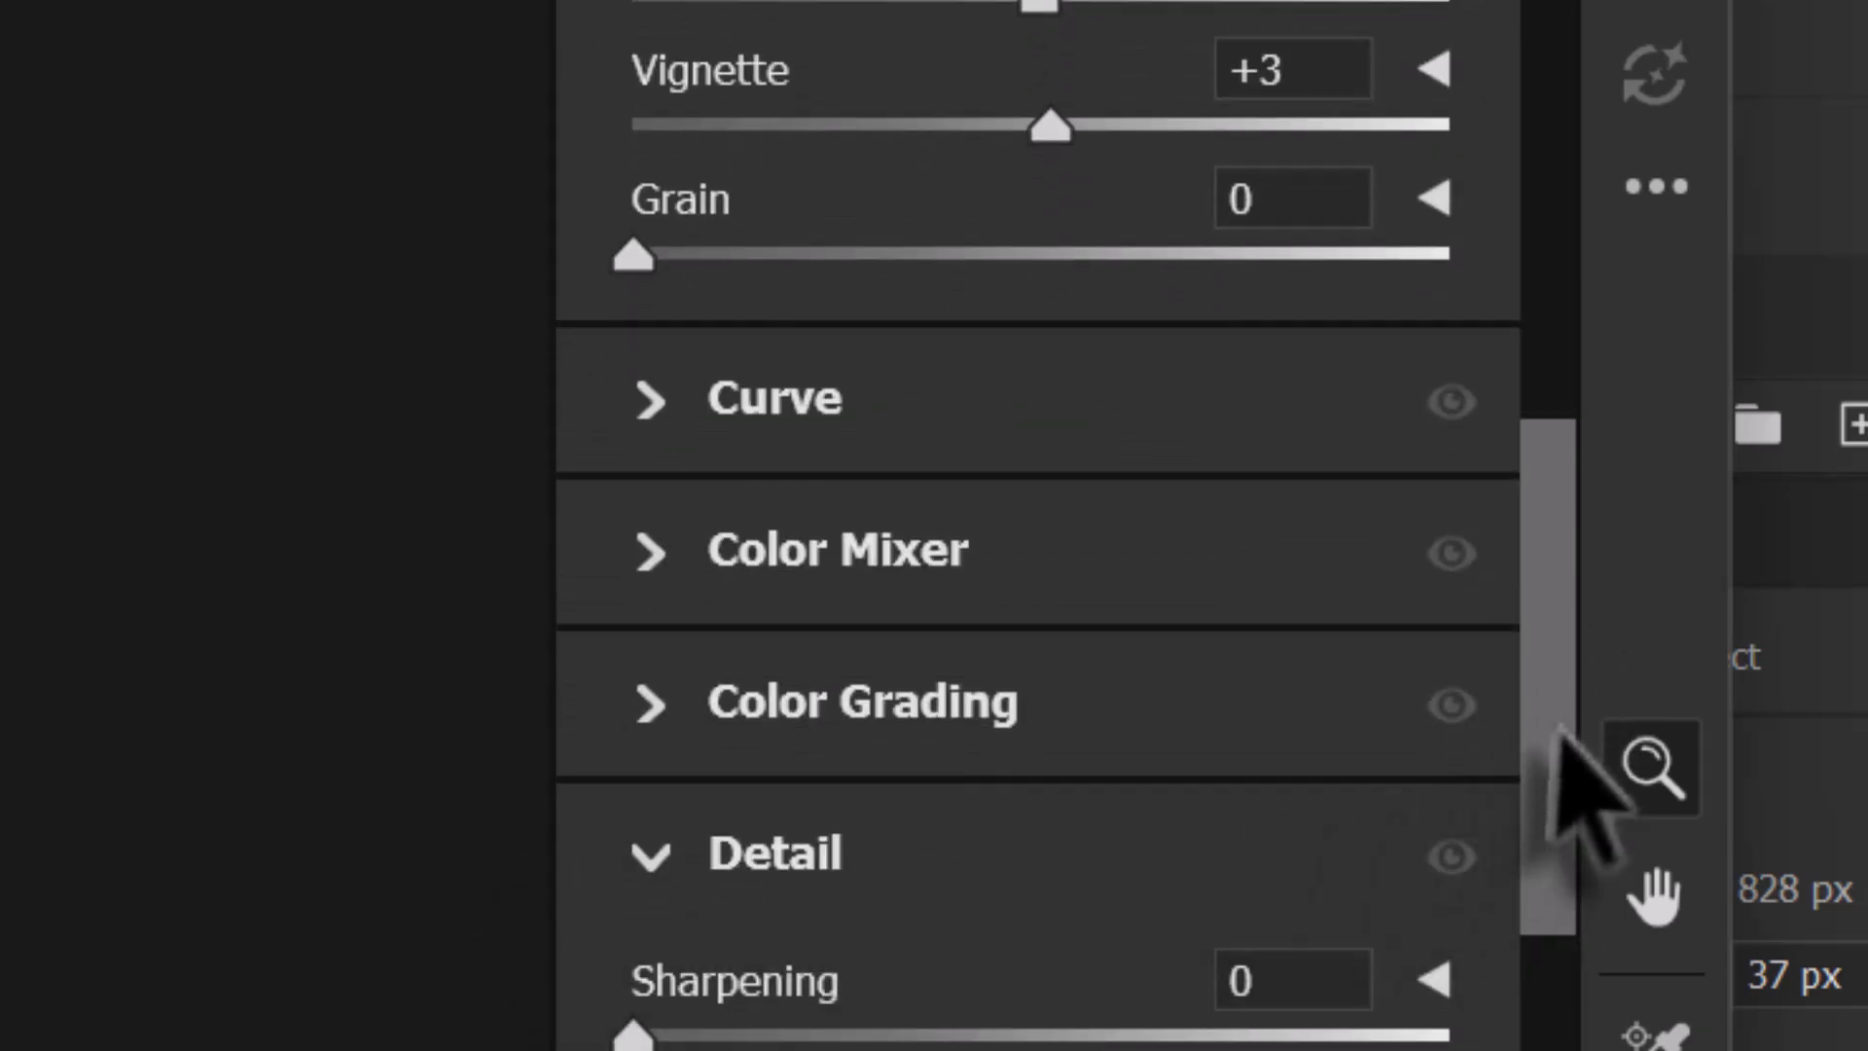
drag(1560, 729, 1556, 841)
drag(635, 728, 653, 730)
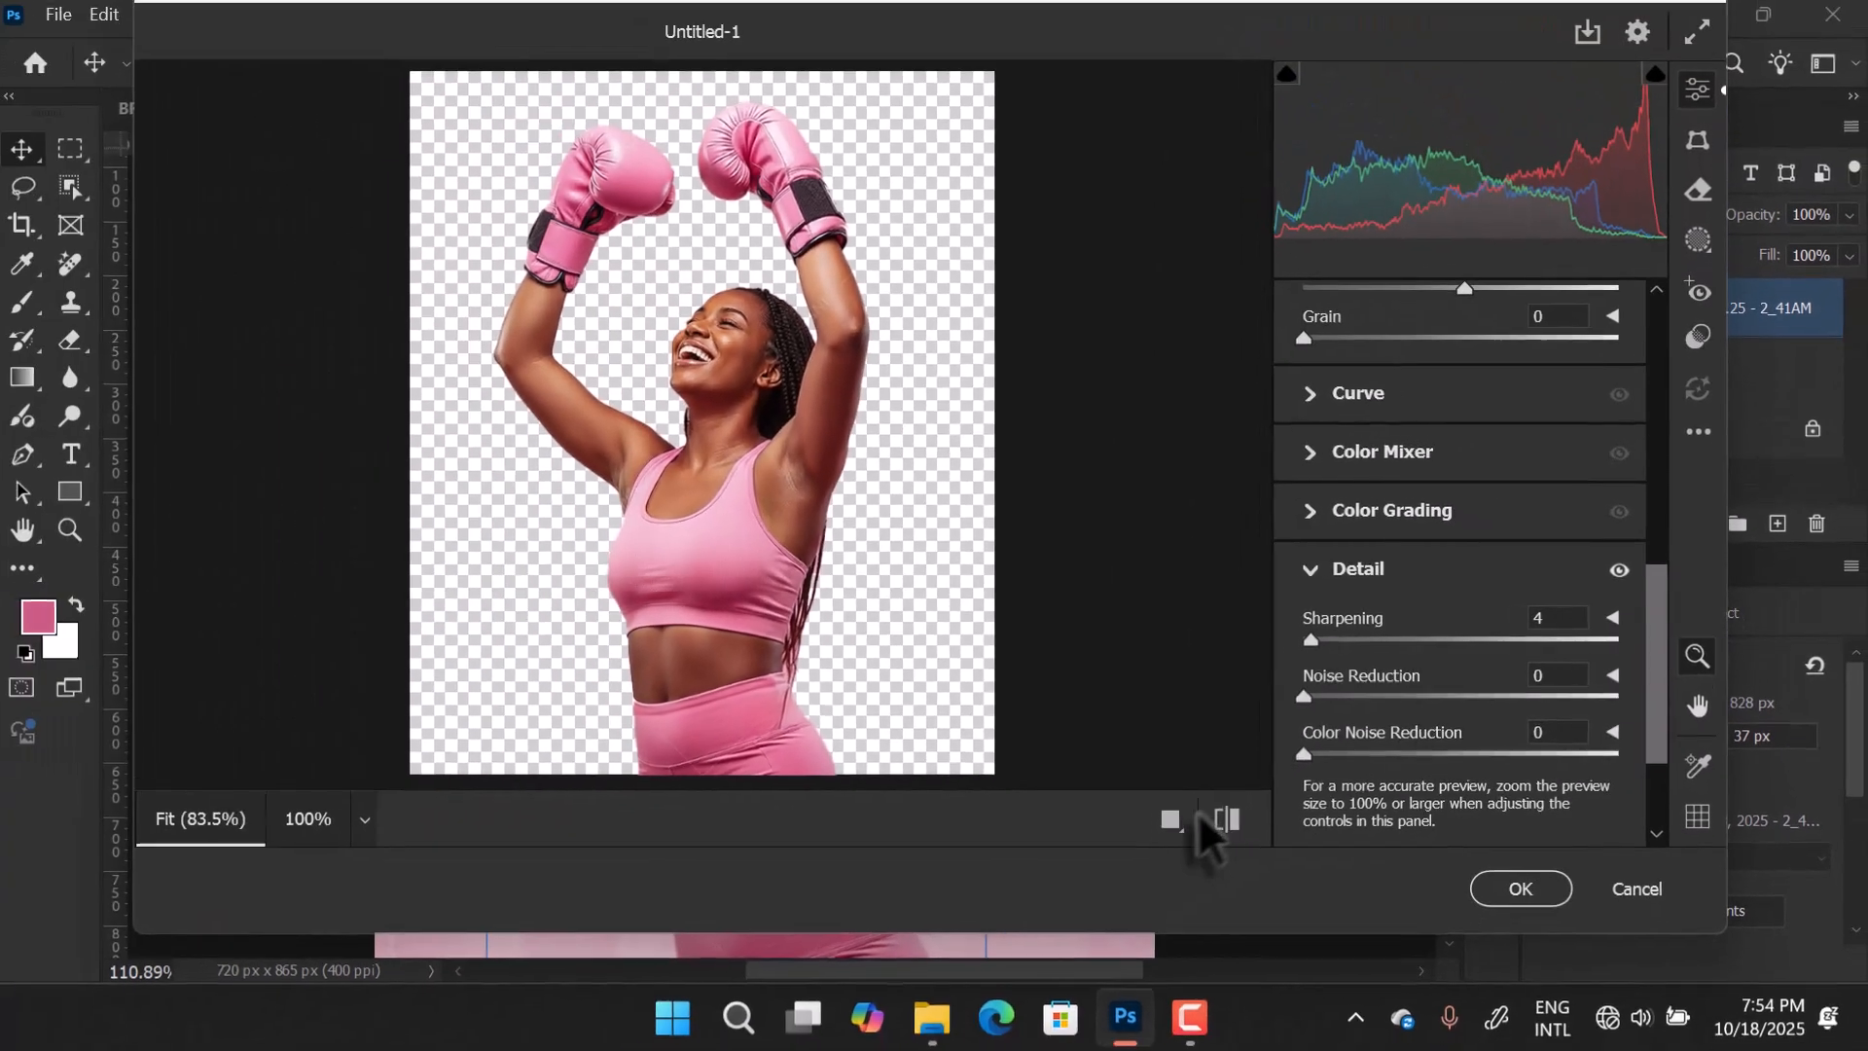
click(1171, 818)
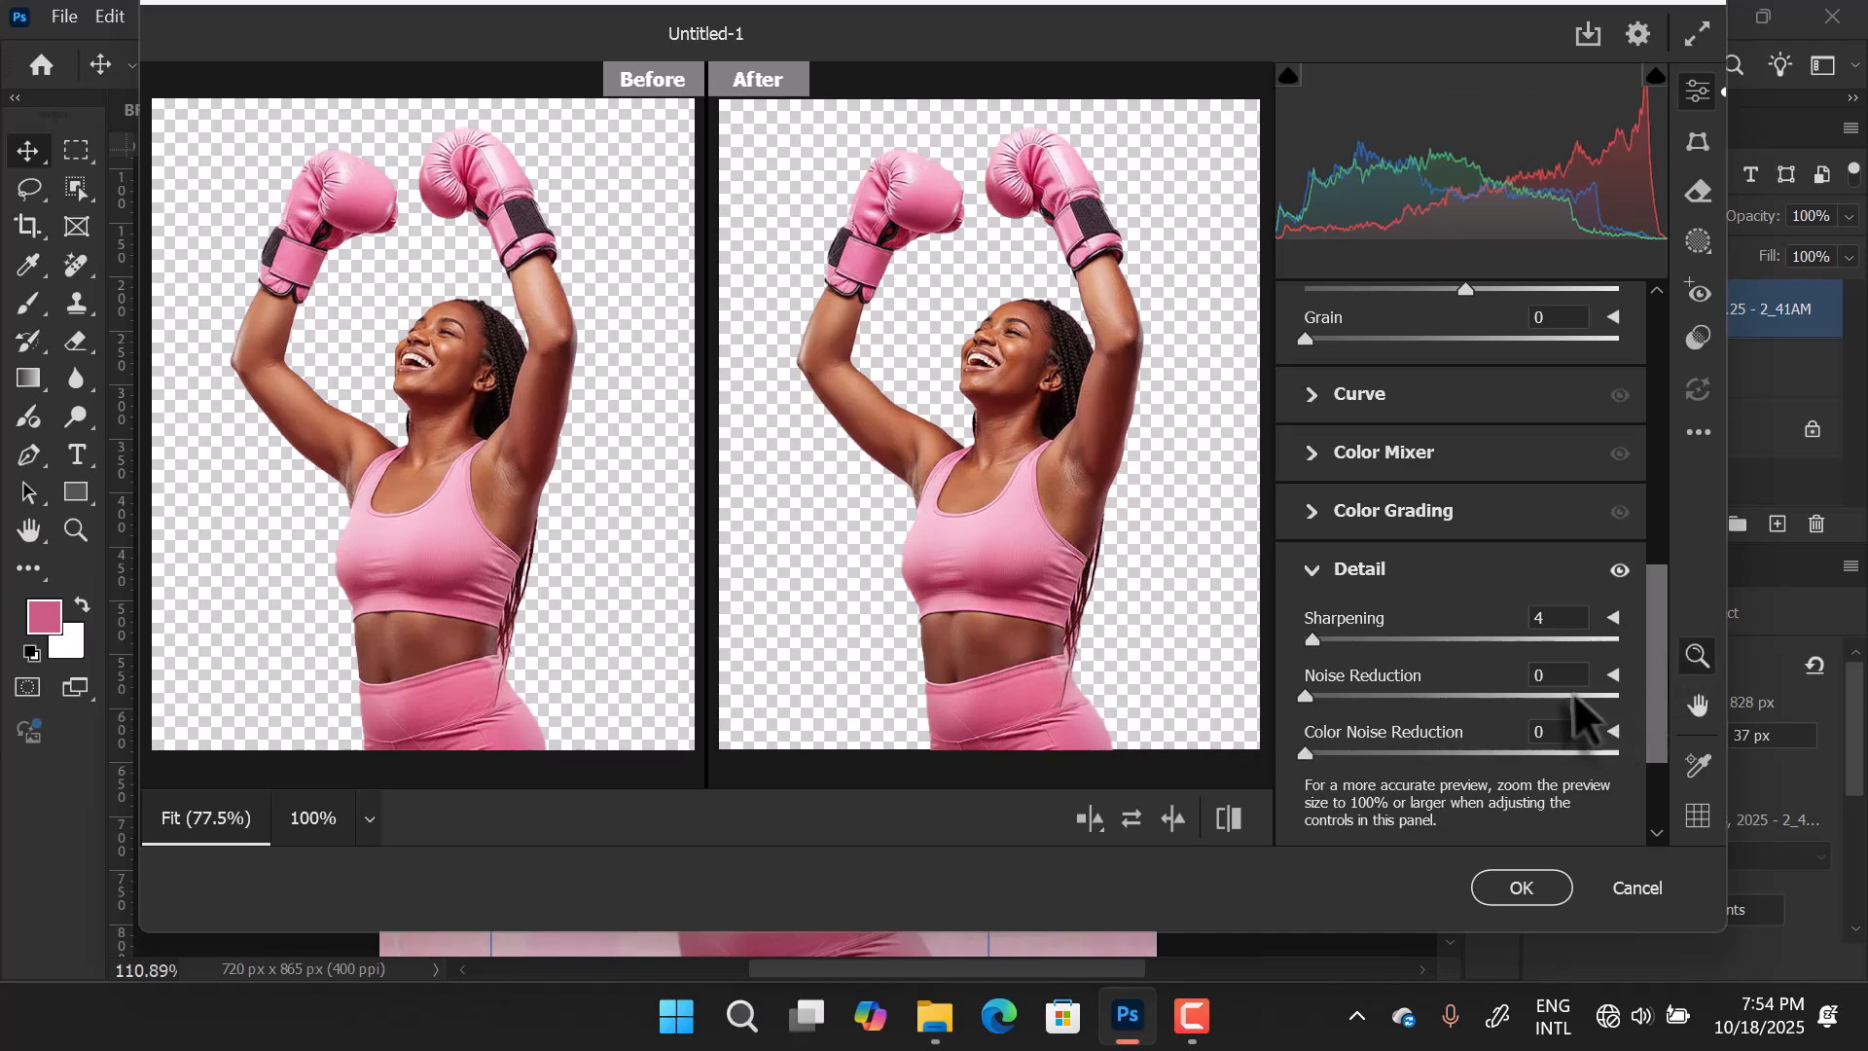
scroll(1662, 675, down, 2)
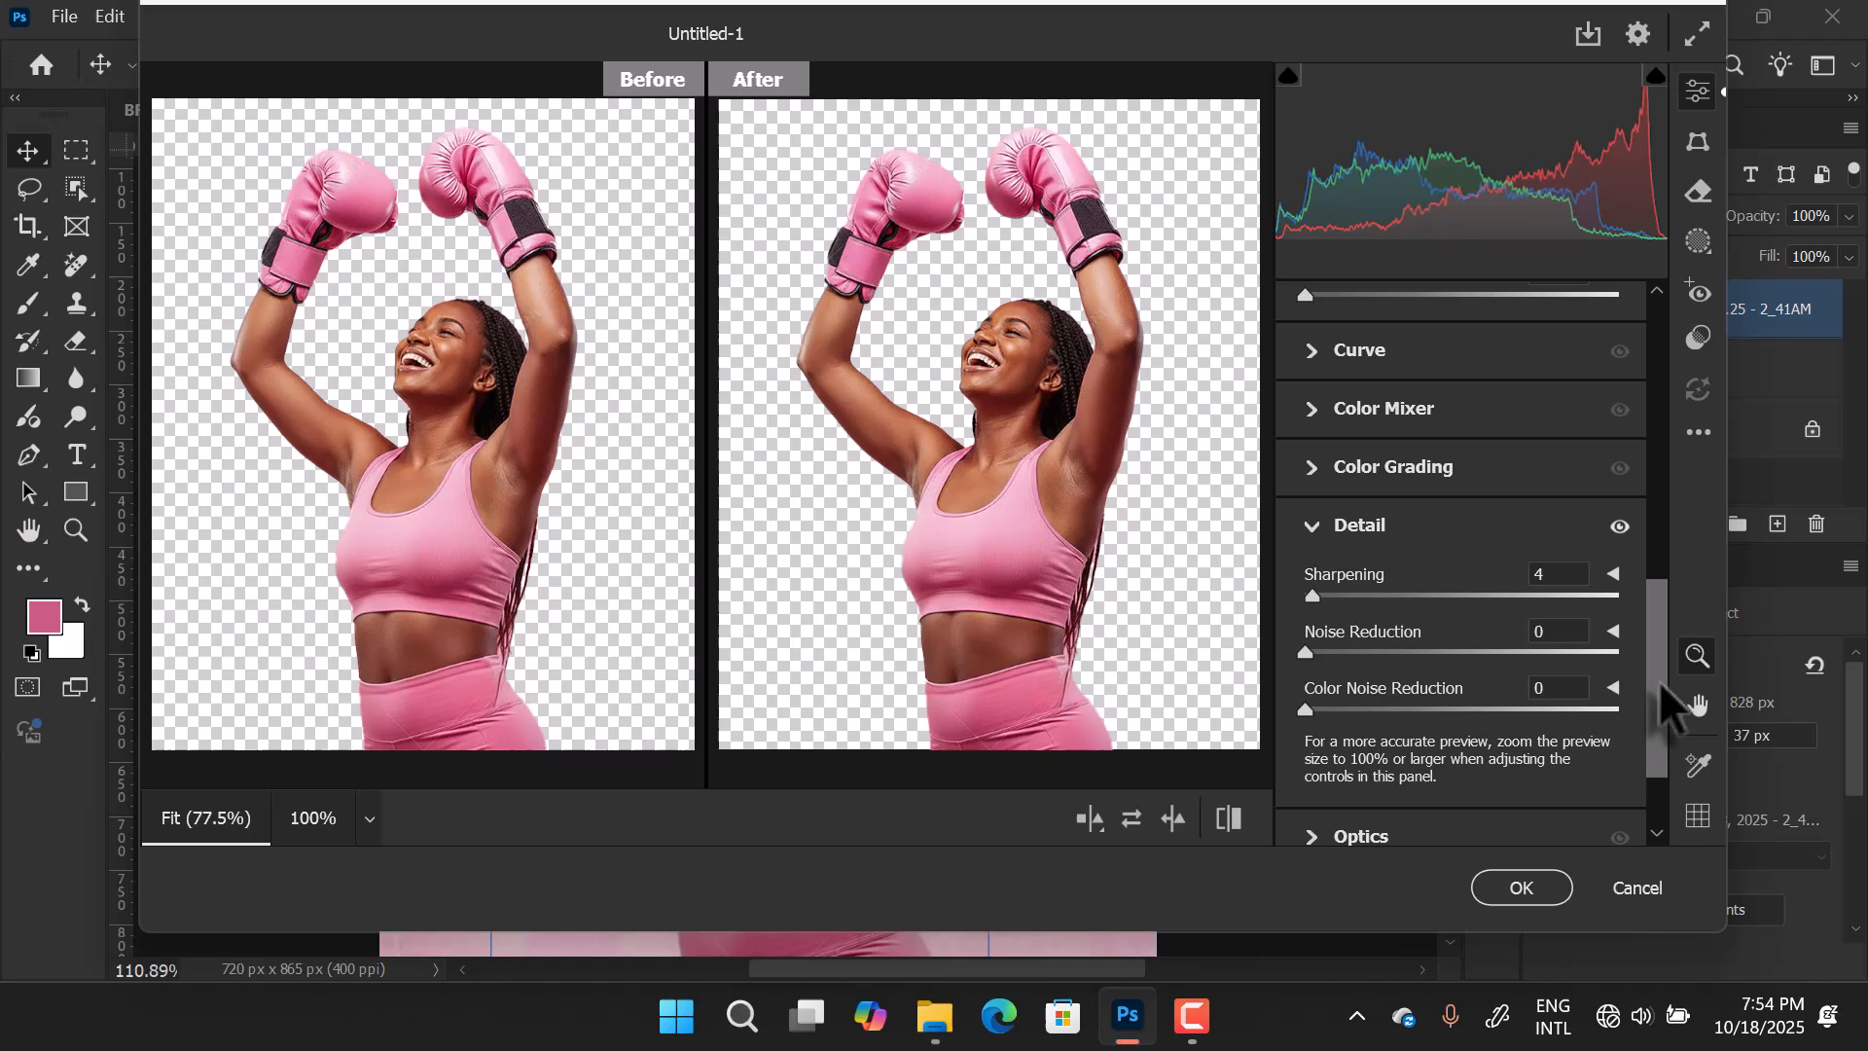
click(1521, 887)
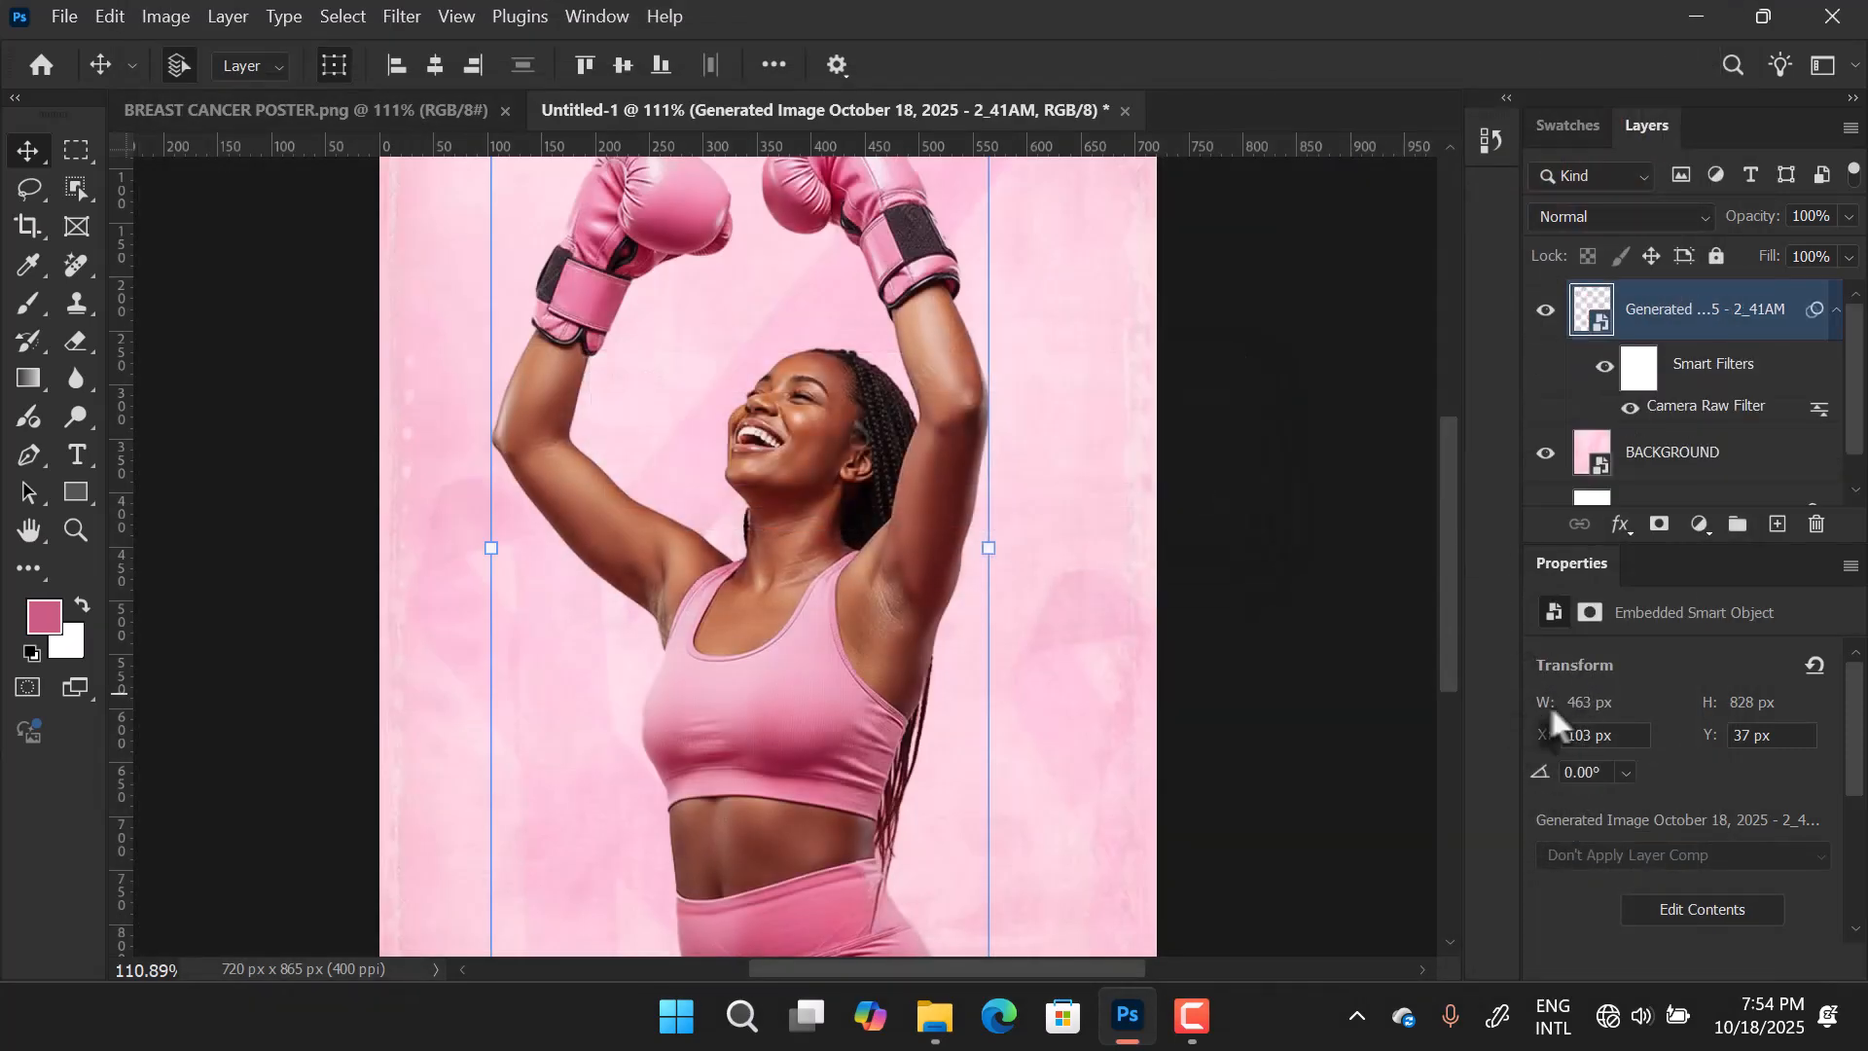
ctrl+click(1839, 452)
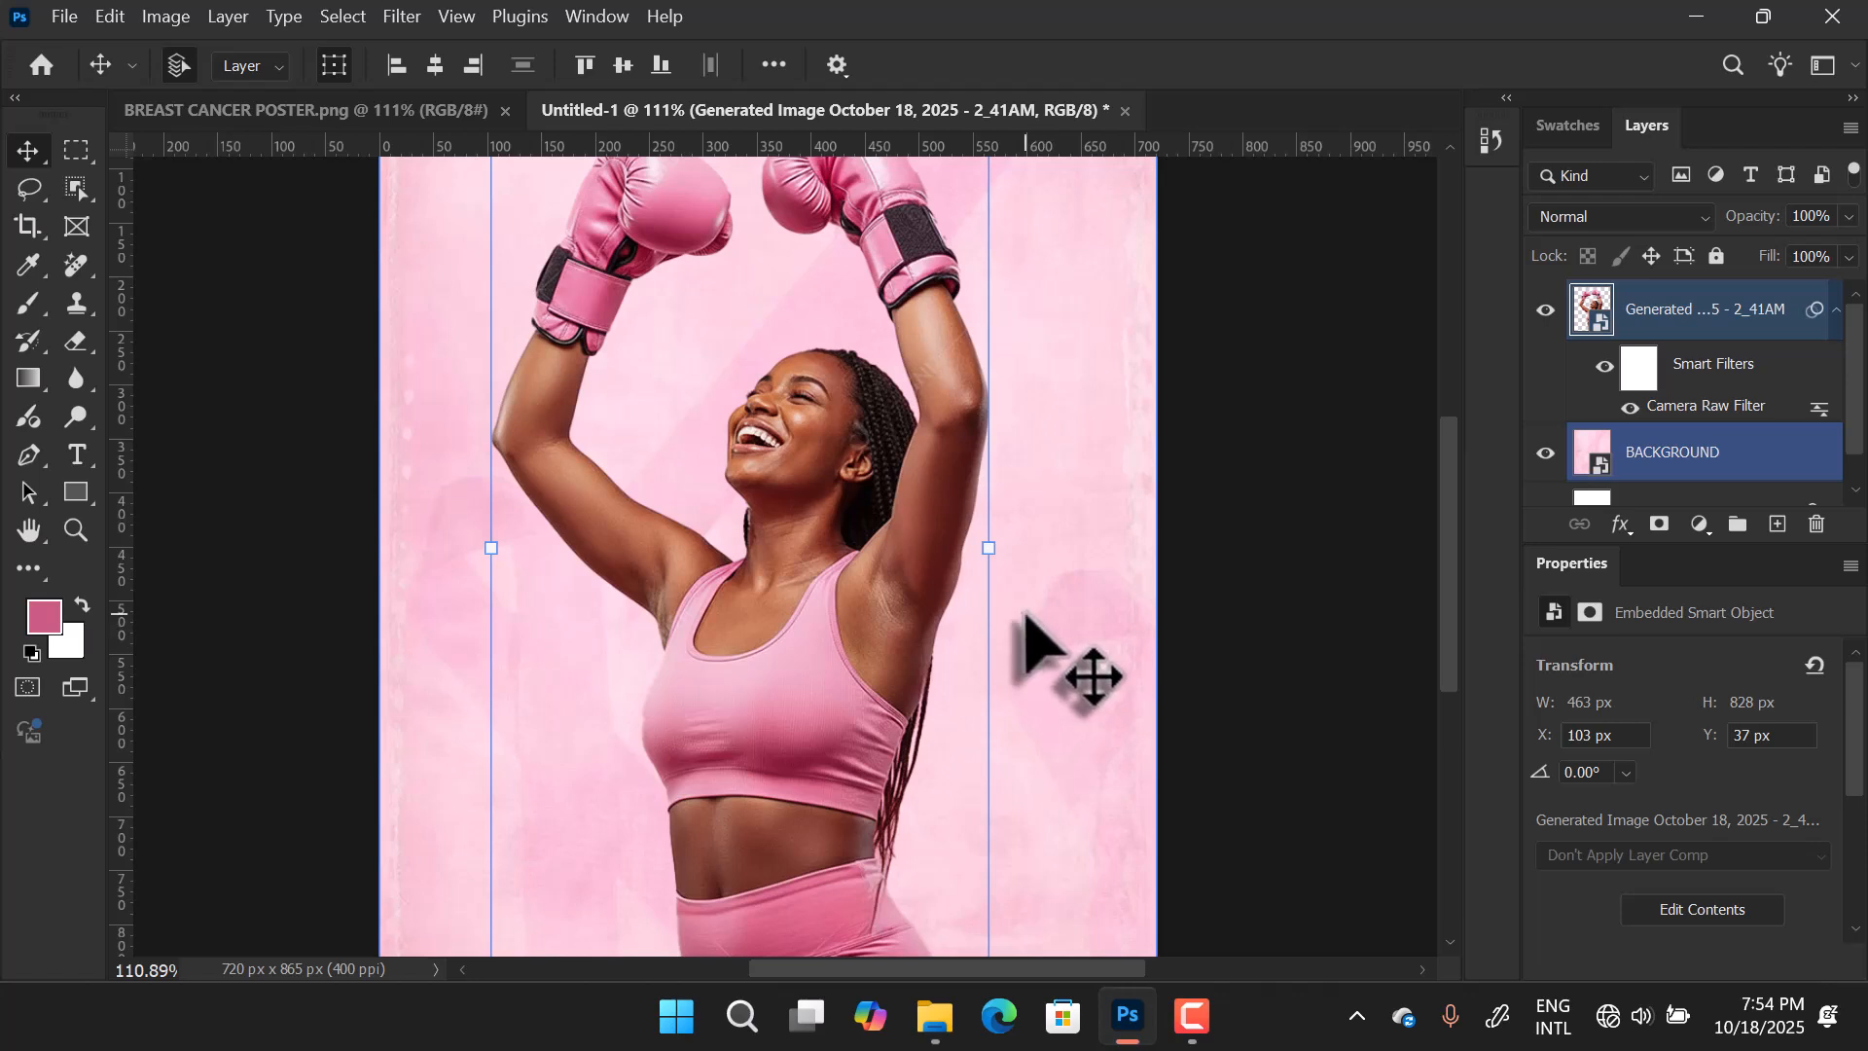
Duplicate the BACKGROUND layer and move the copy above the woman's layer.
key(ctrl+0)
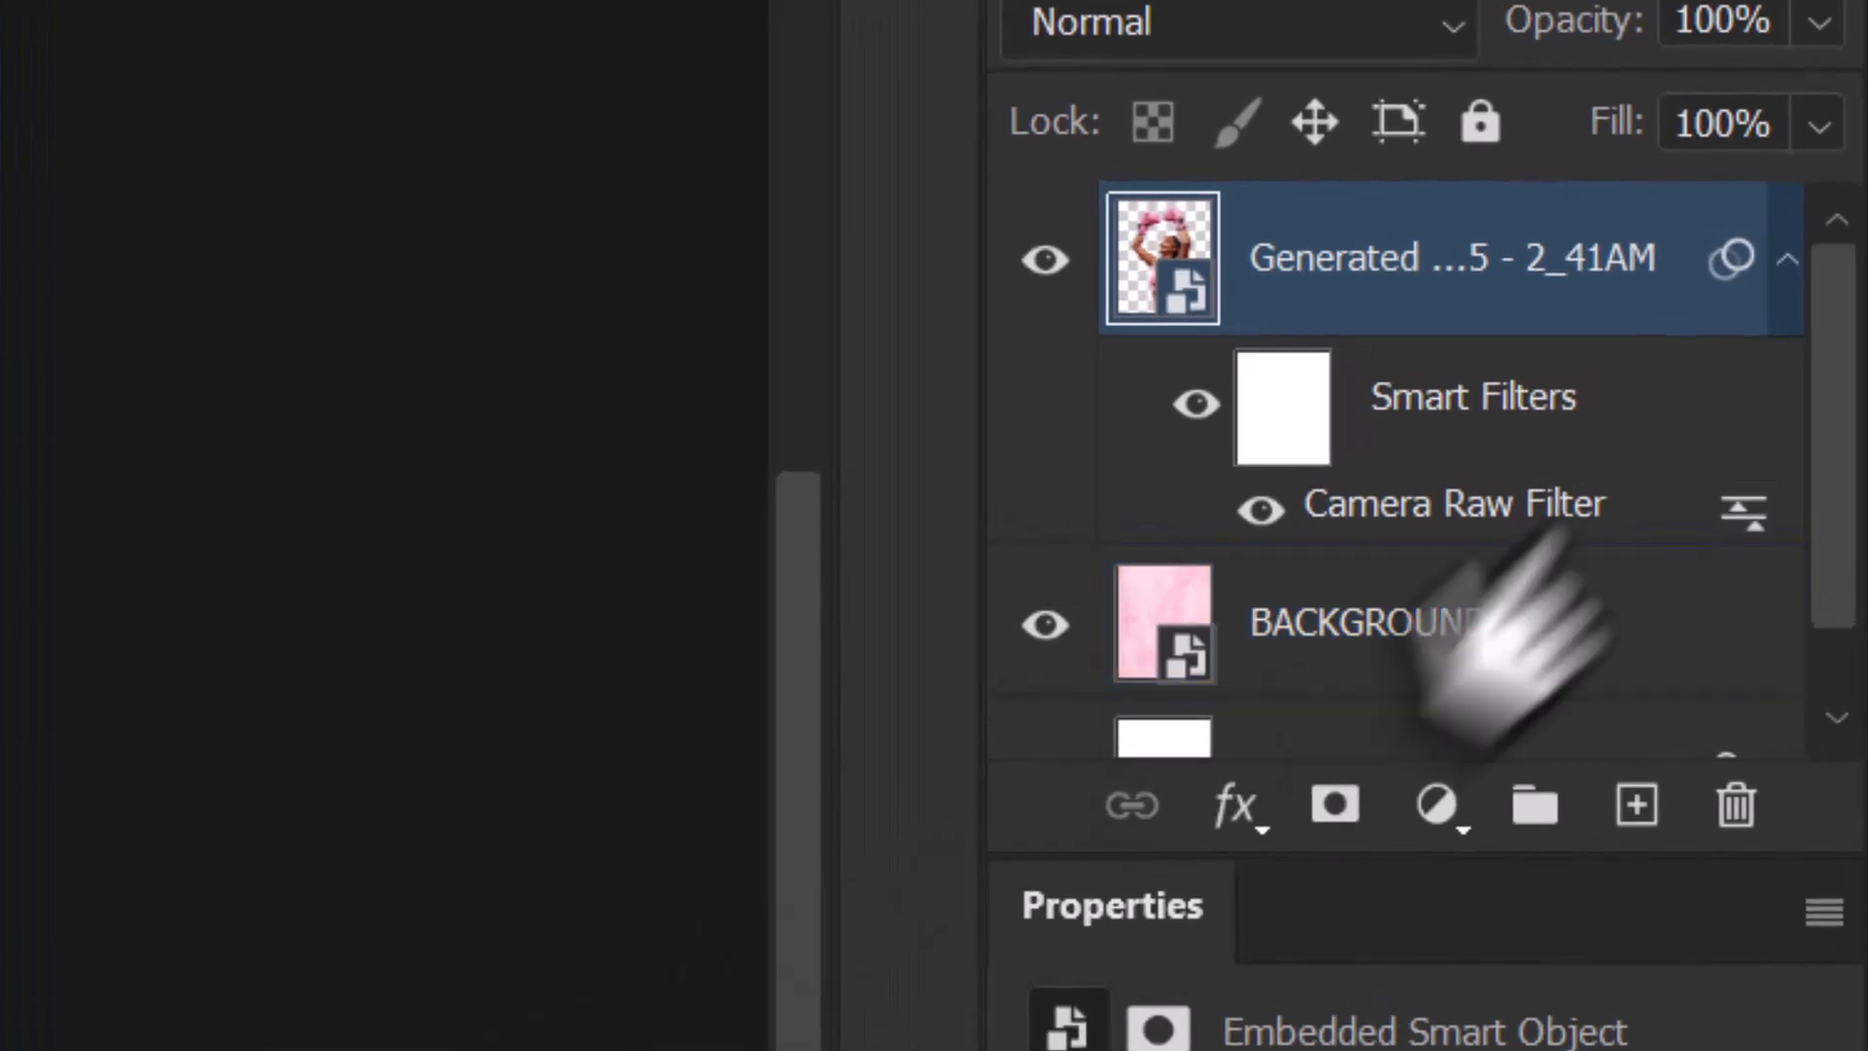
click(1620, 657)
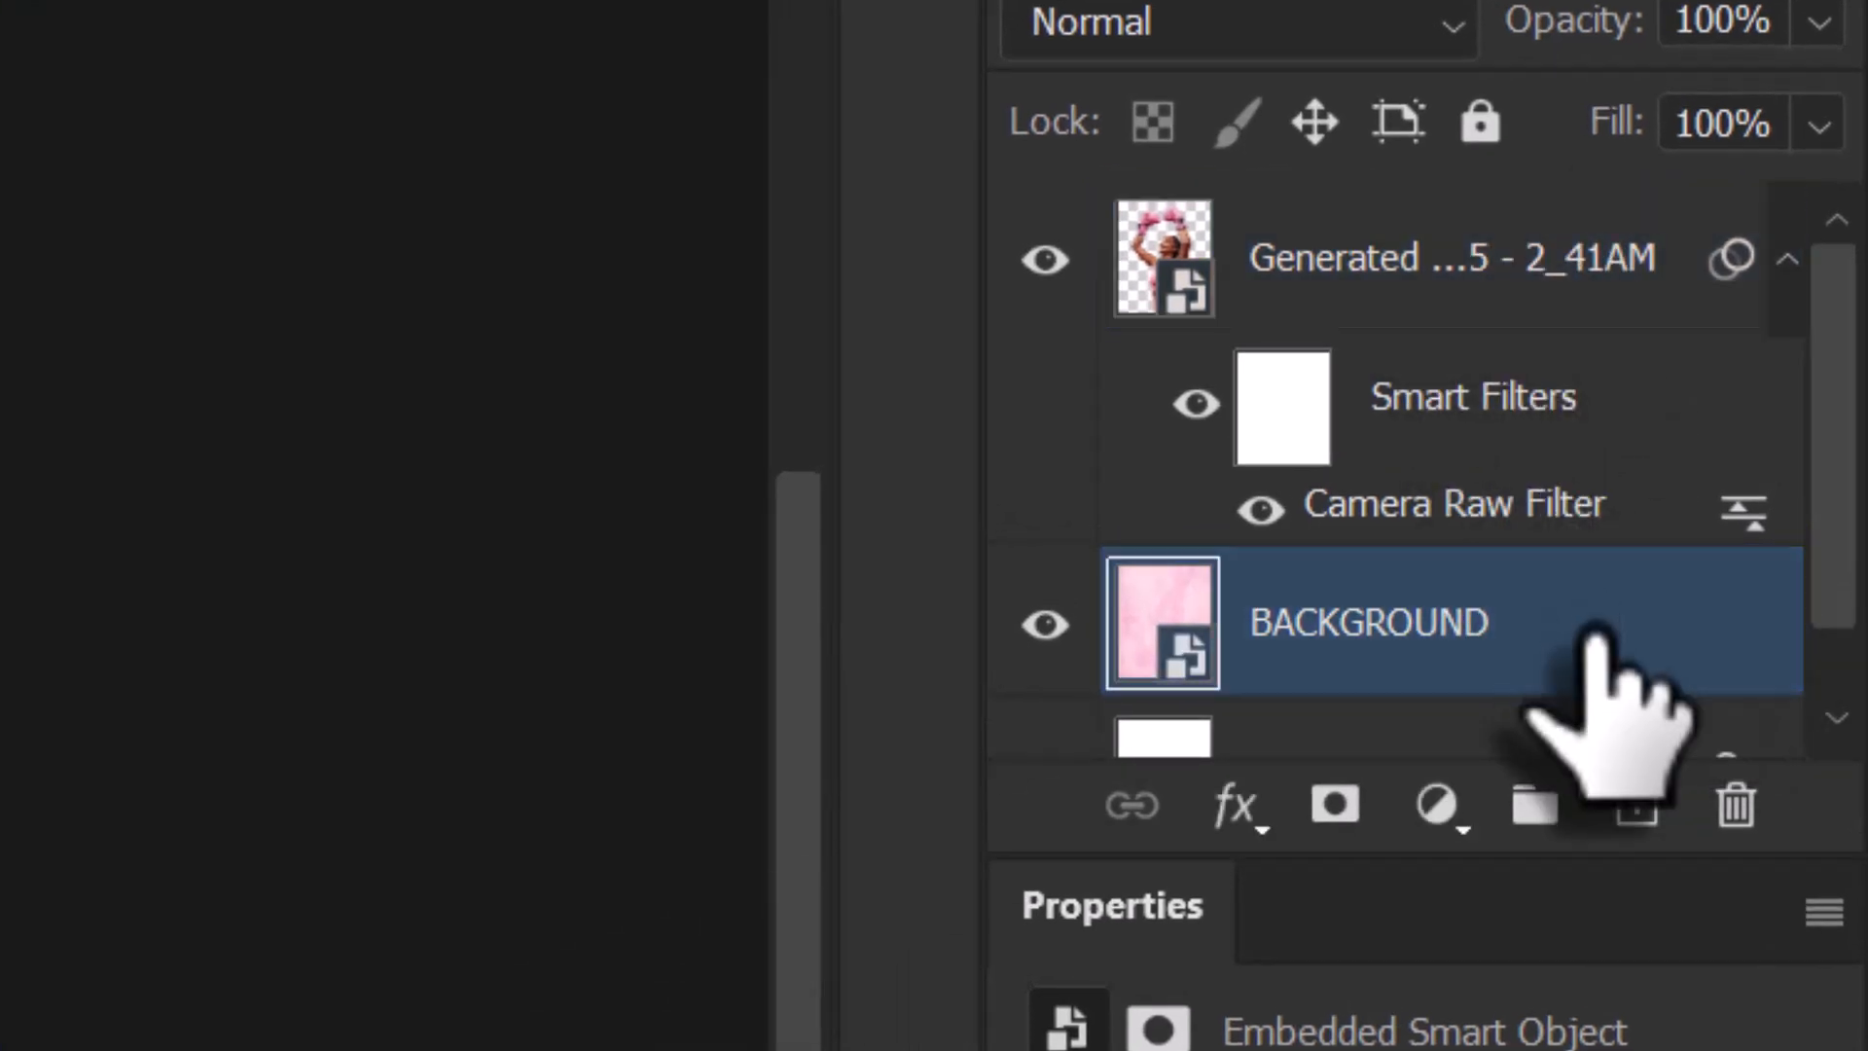
drag(1610, 671, 1634, 805)
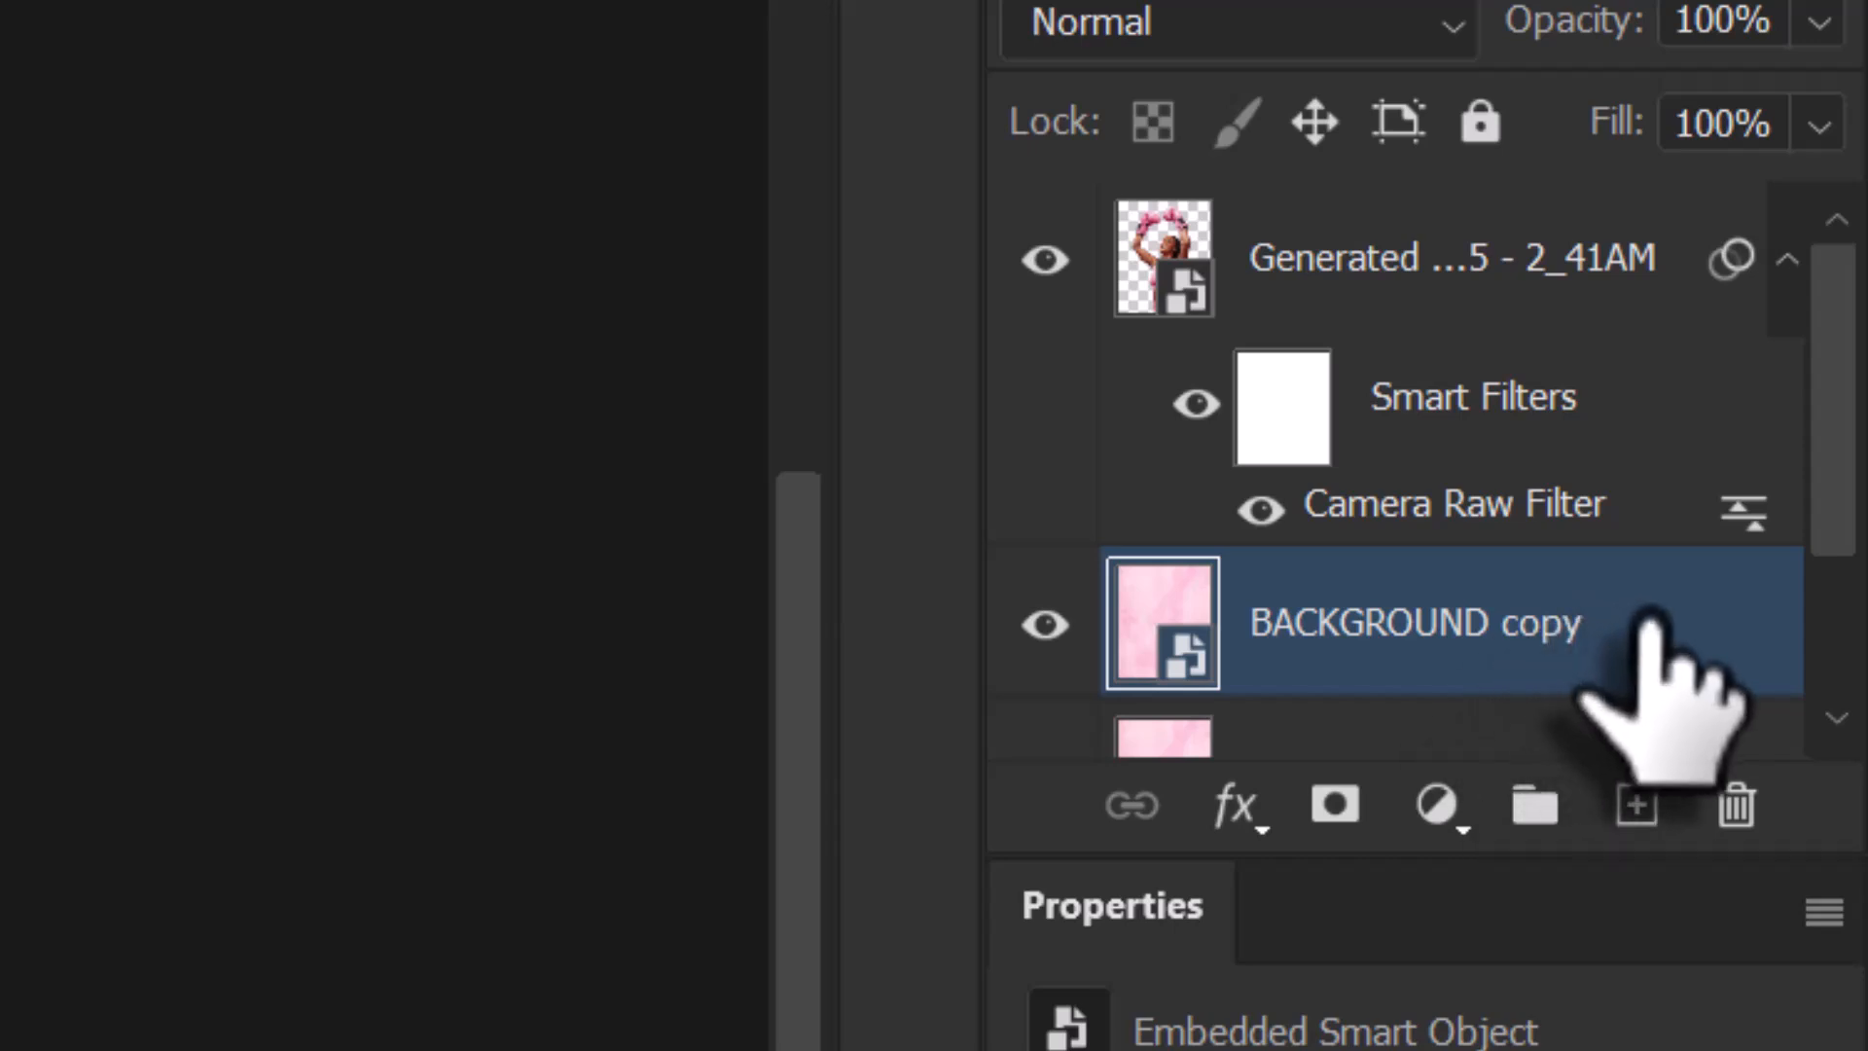
drag(1654, 646, 1469, 195)
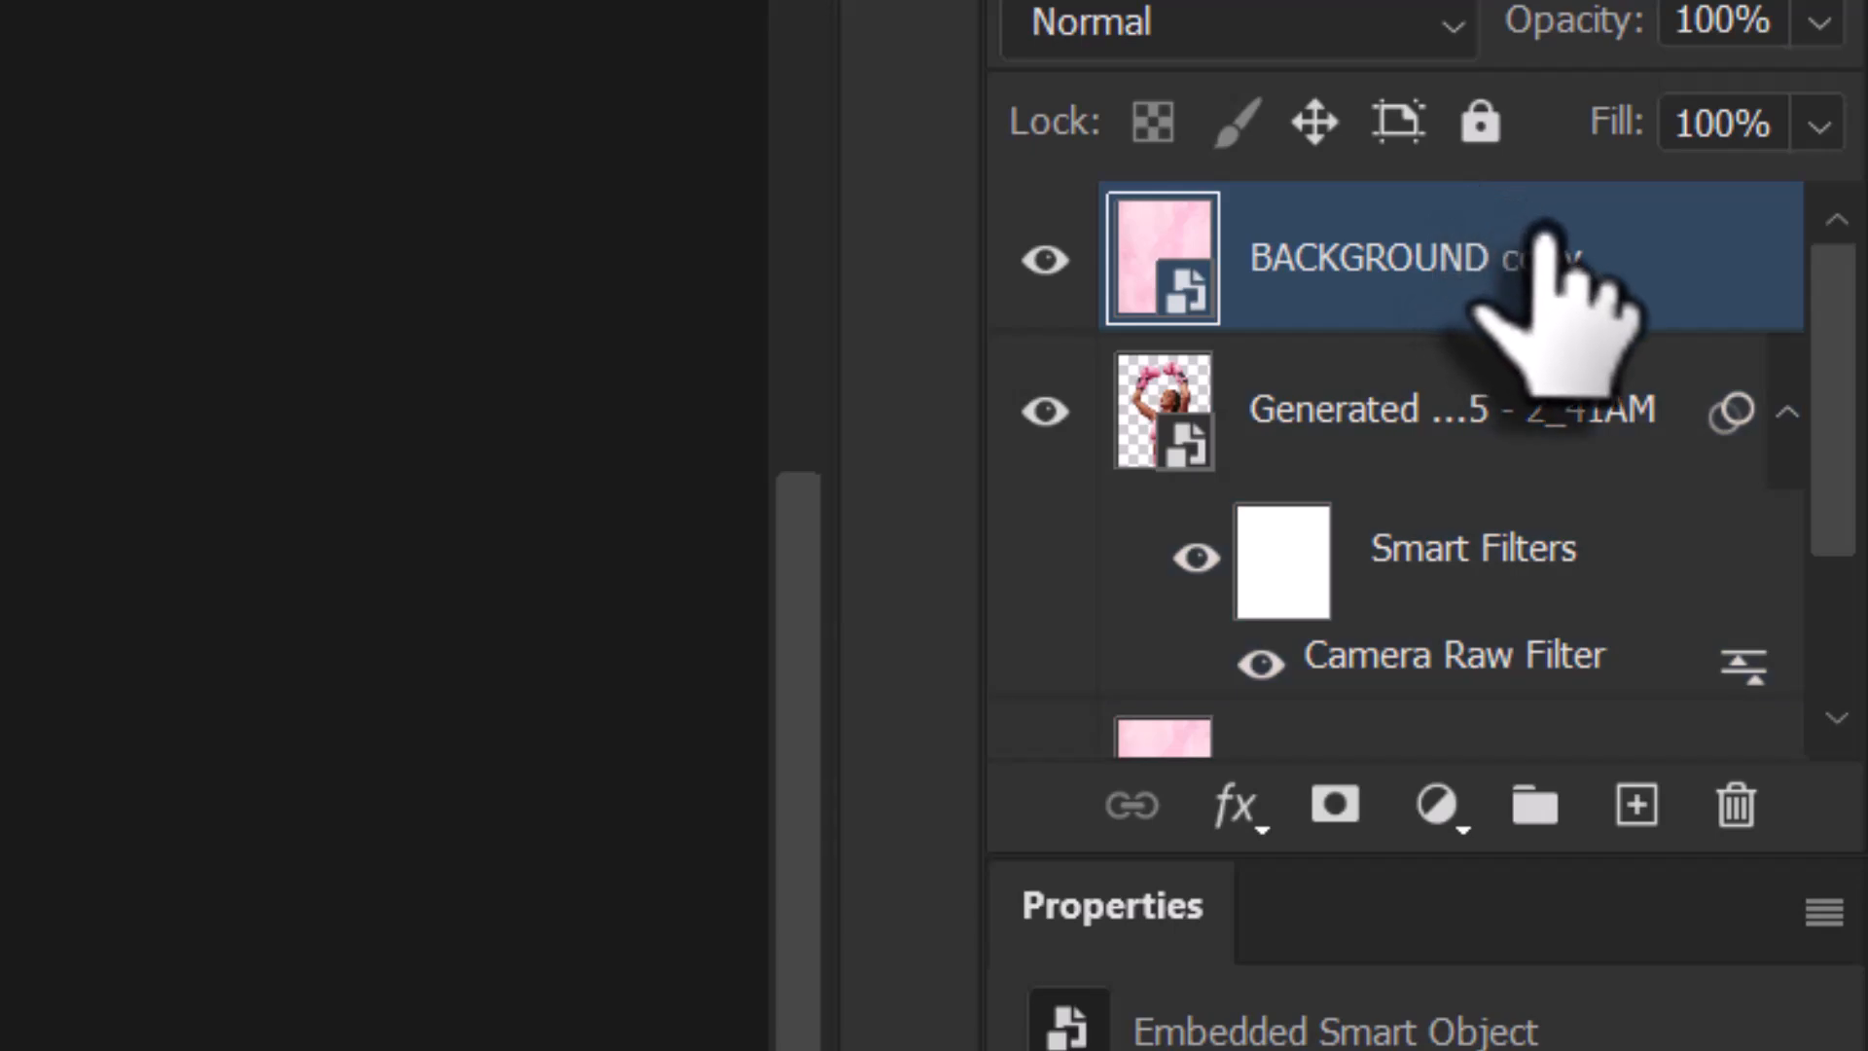
Clip the BACKGROUND copy layer to the woman's layer directly beneath it.
click(1459, 255)
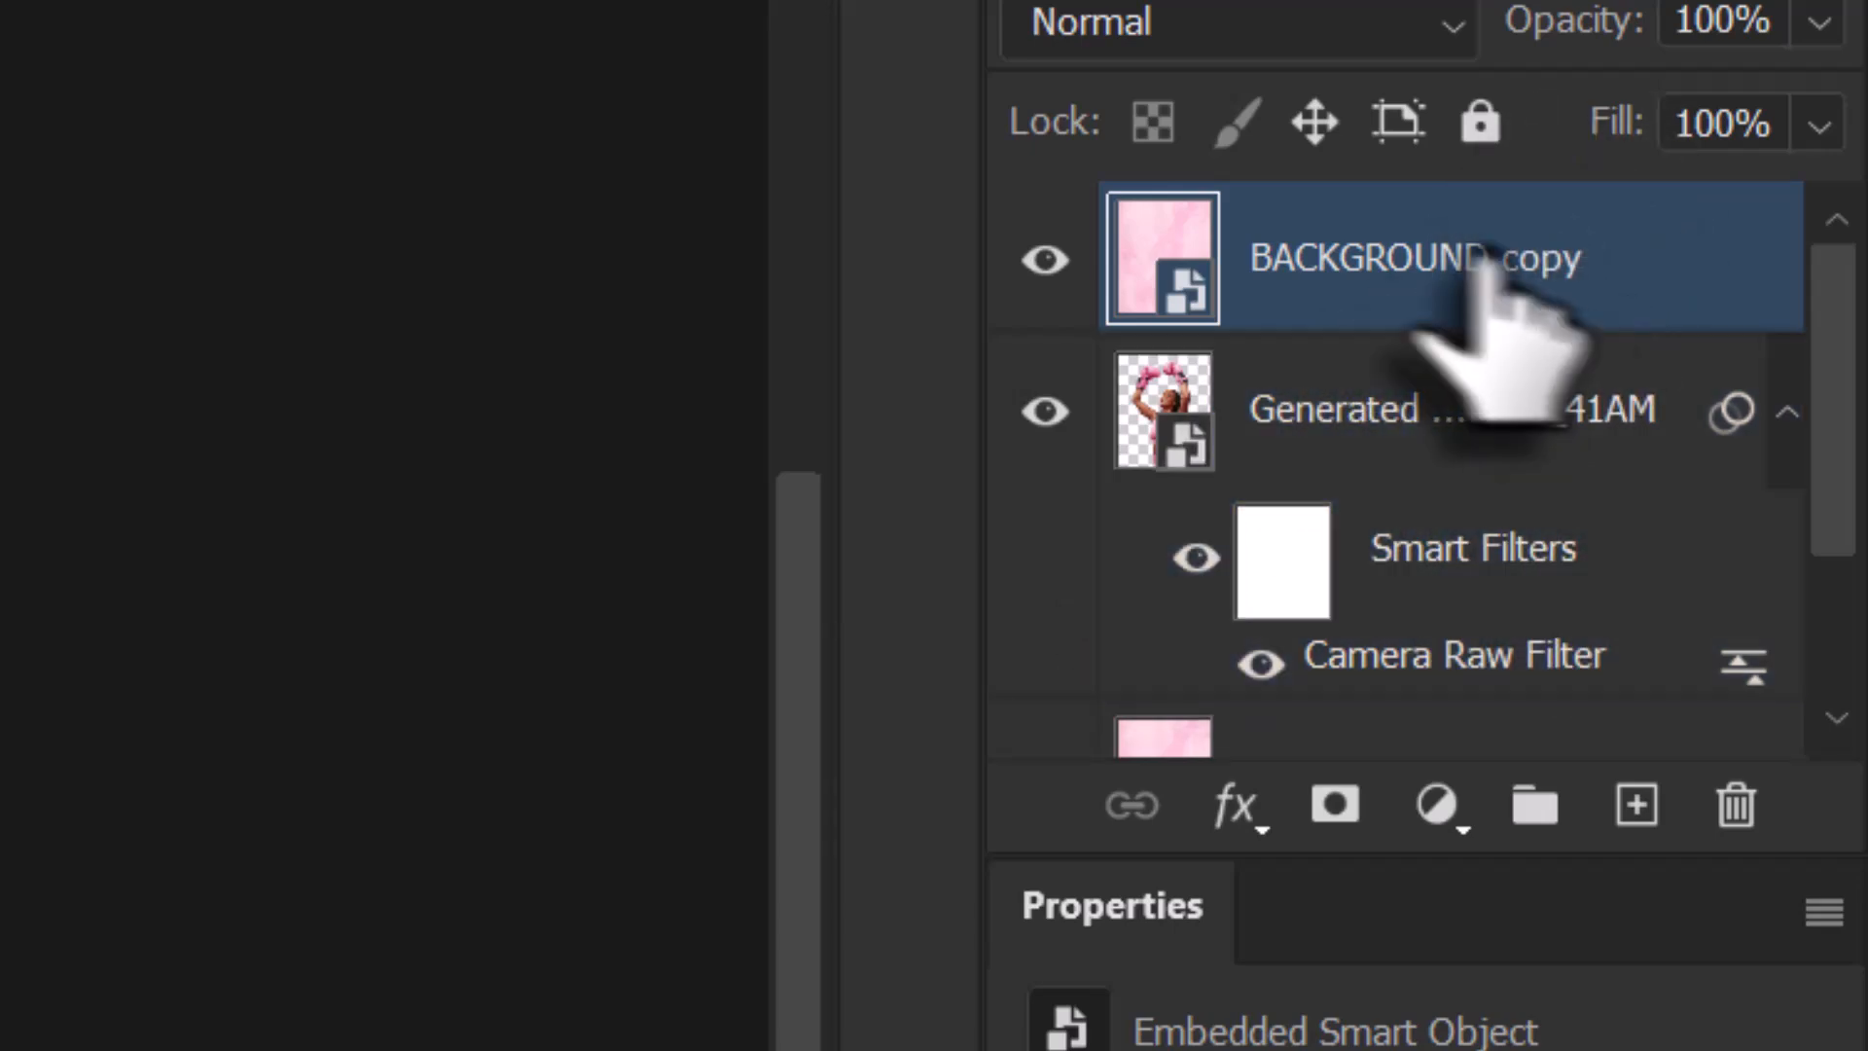
key(alt)
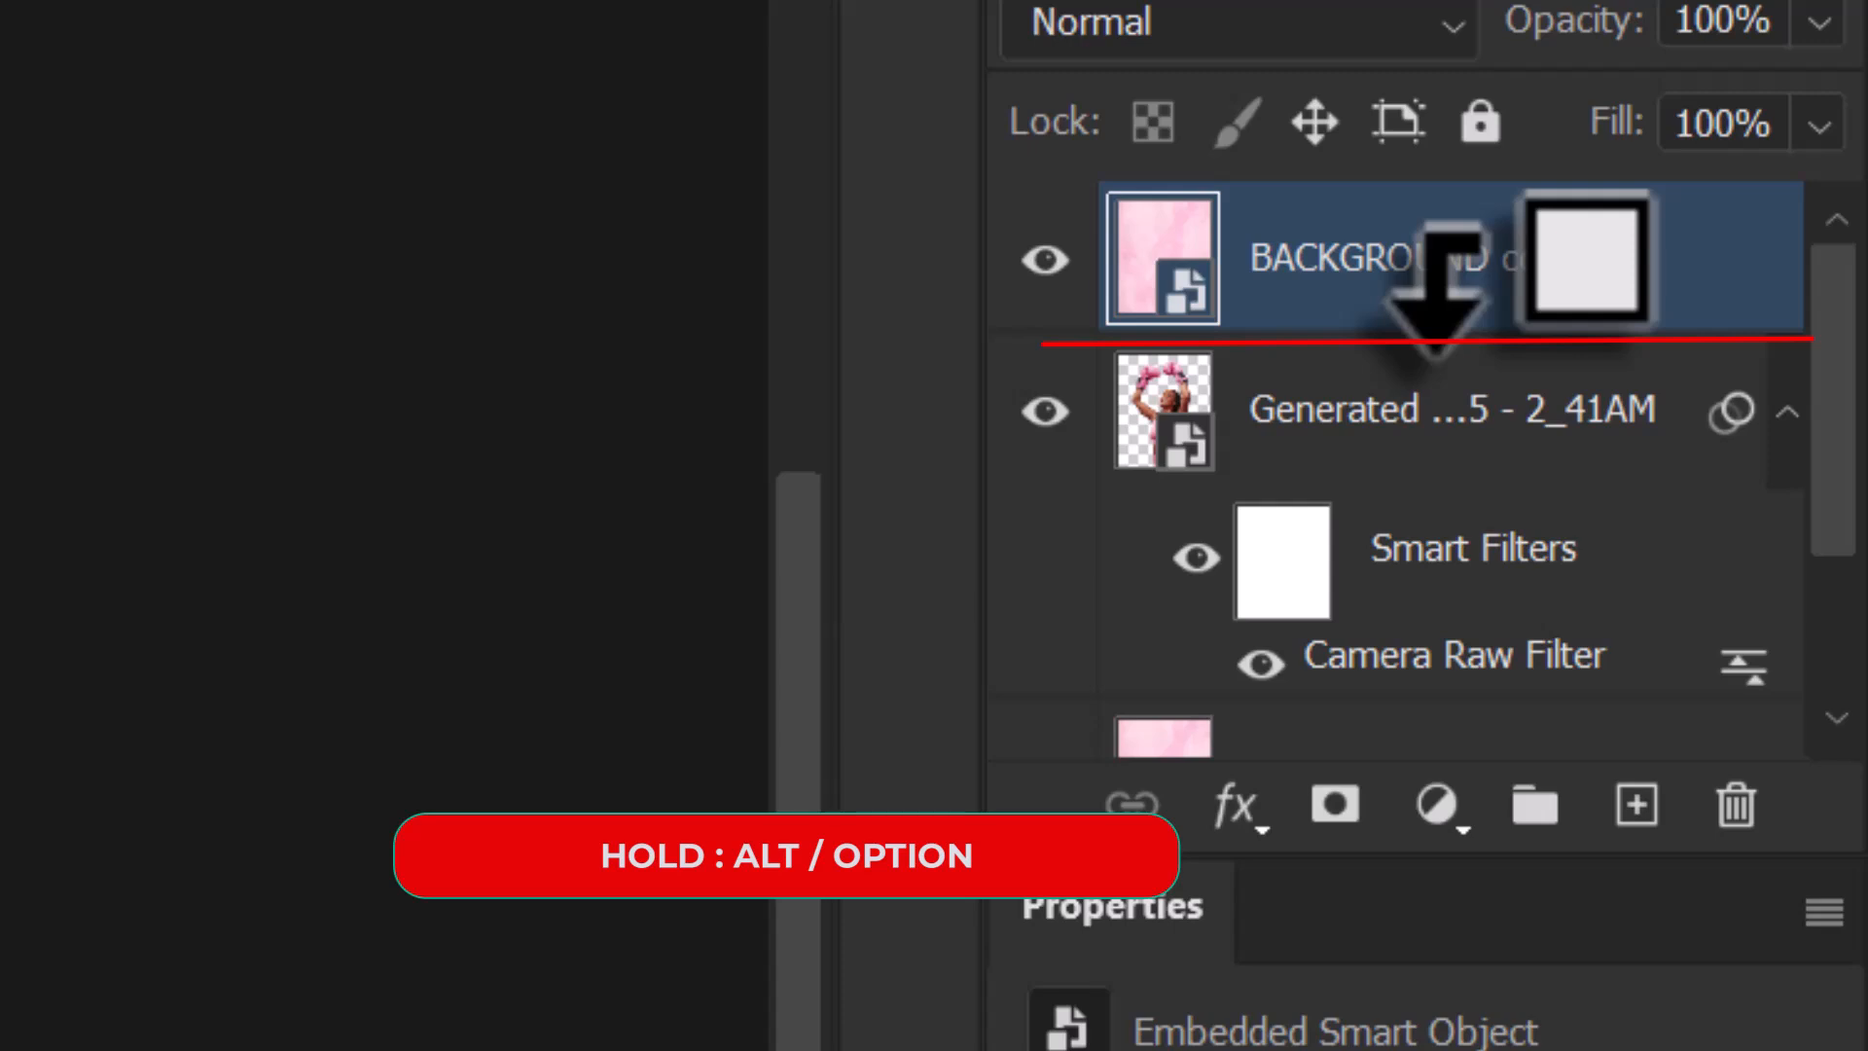
alt+click(1436, 336)
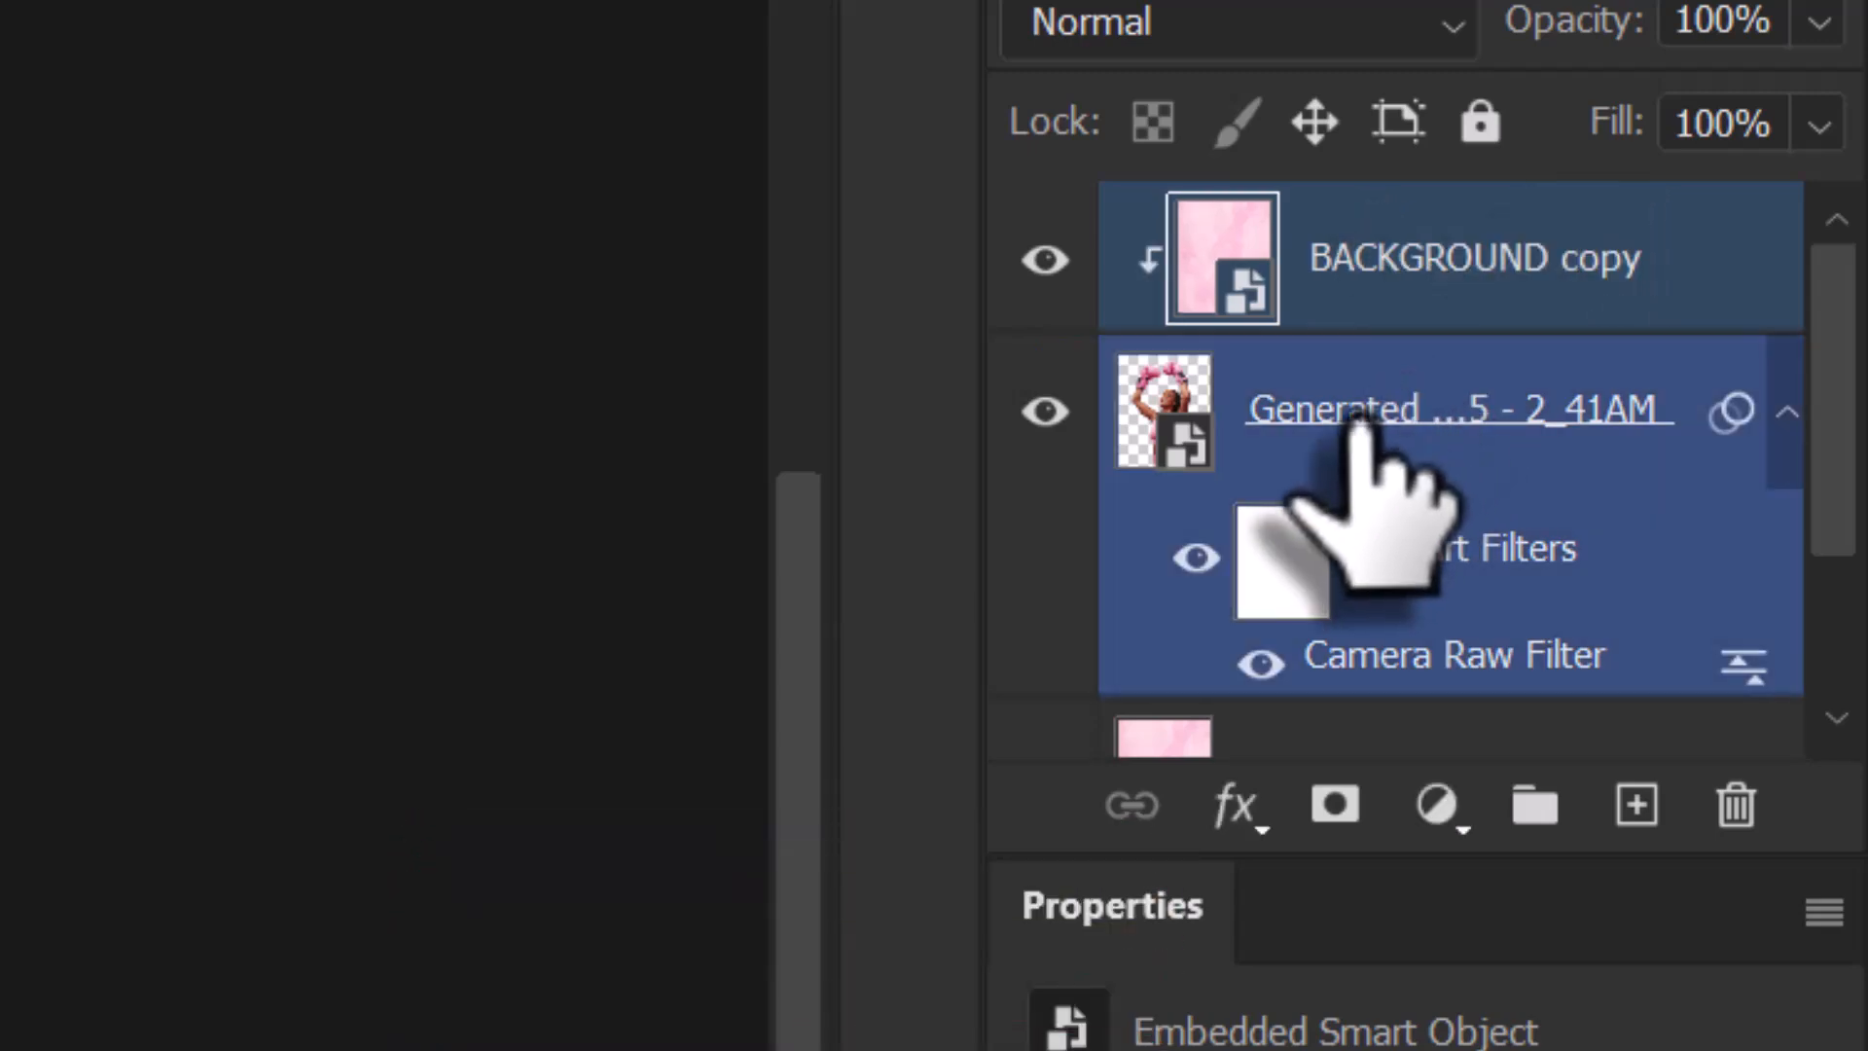
Apply the Average blur filter to the clipped BACKGROUND copy layer.
click(1415, 316)
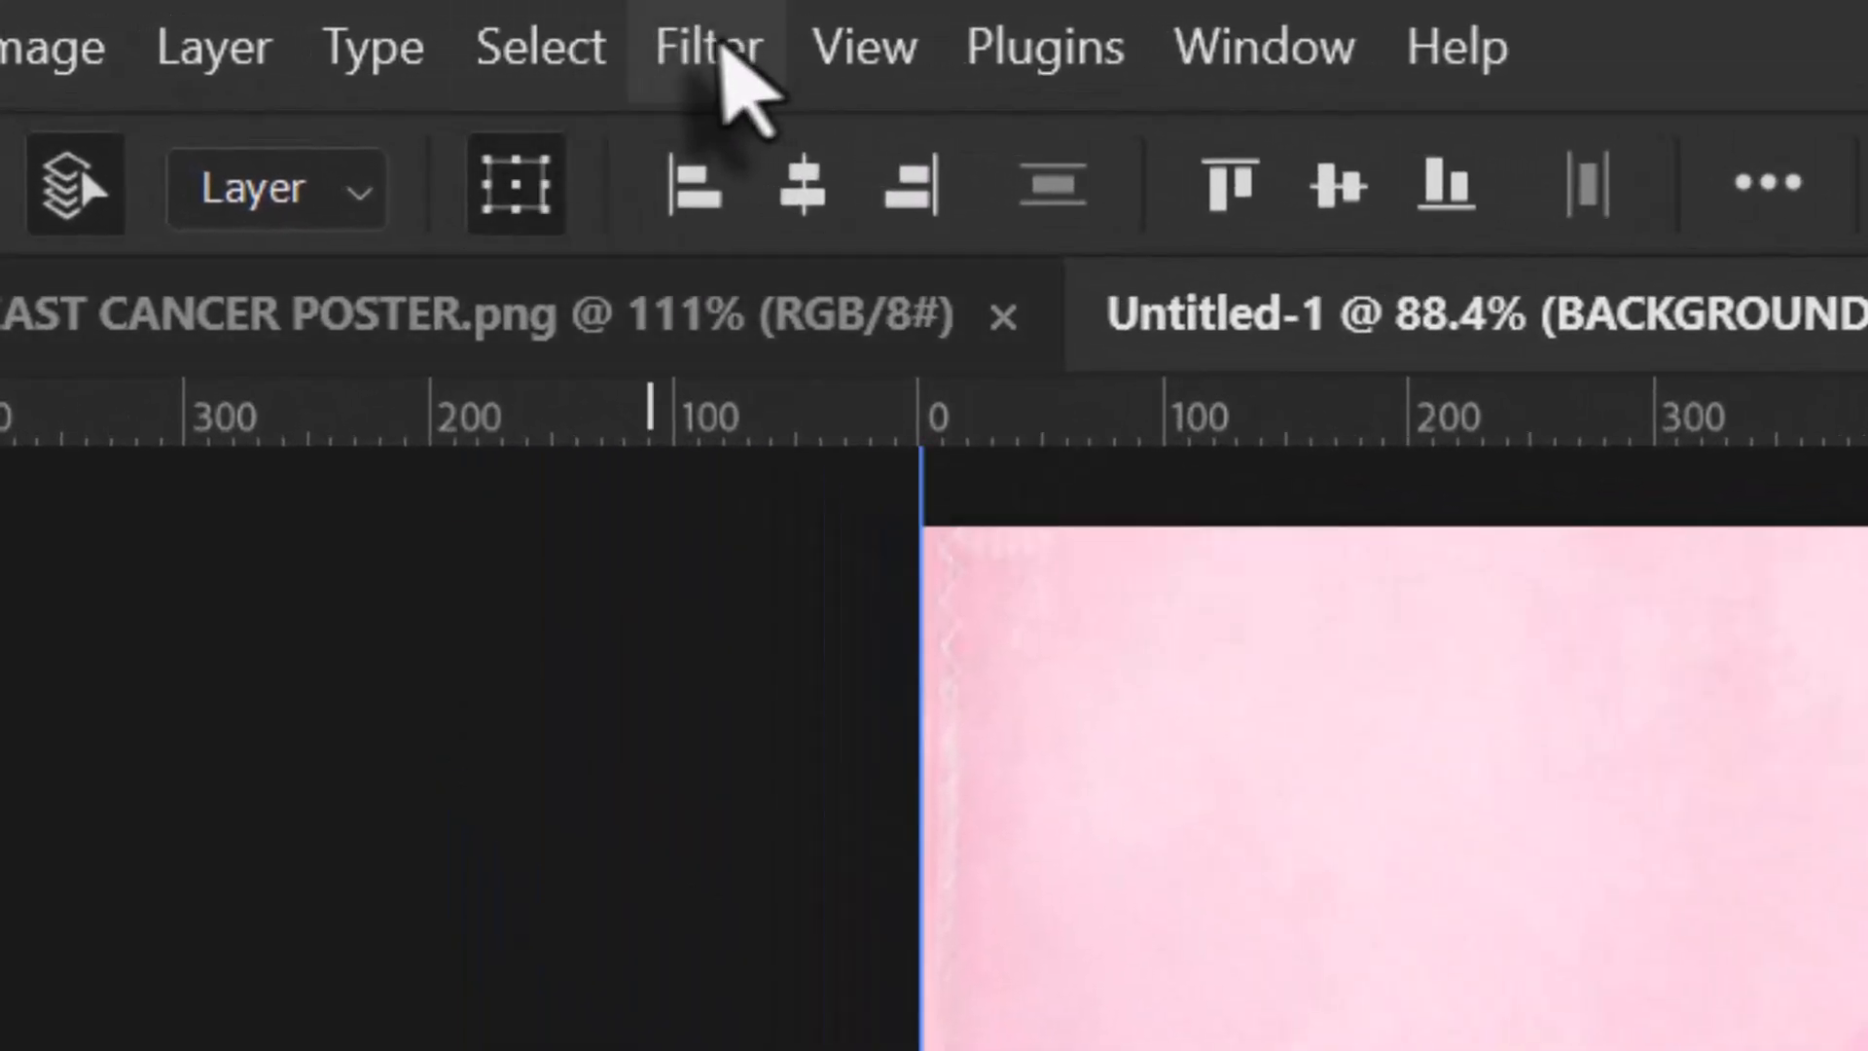
click(715, 48)
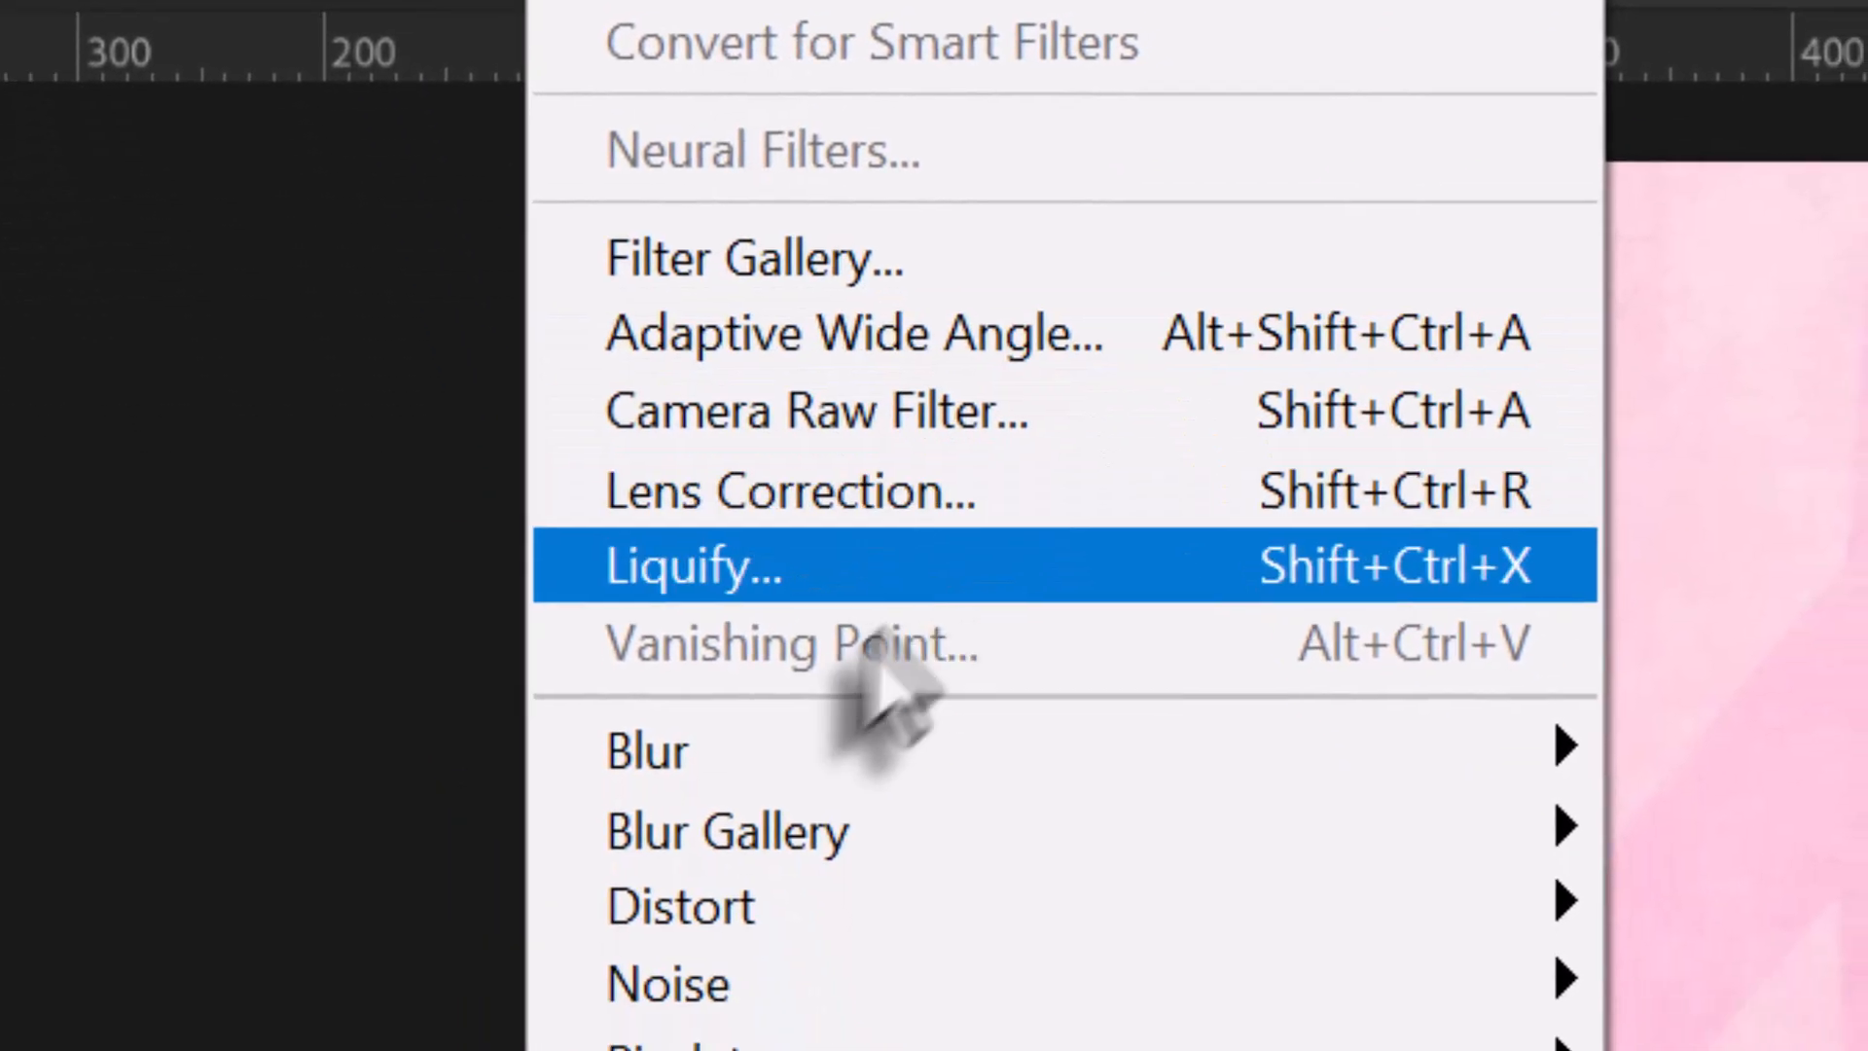
mouse_move(1045, 1050)
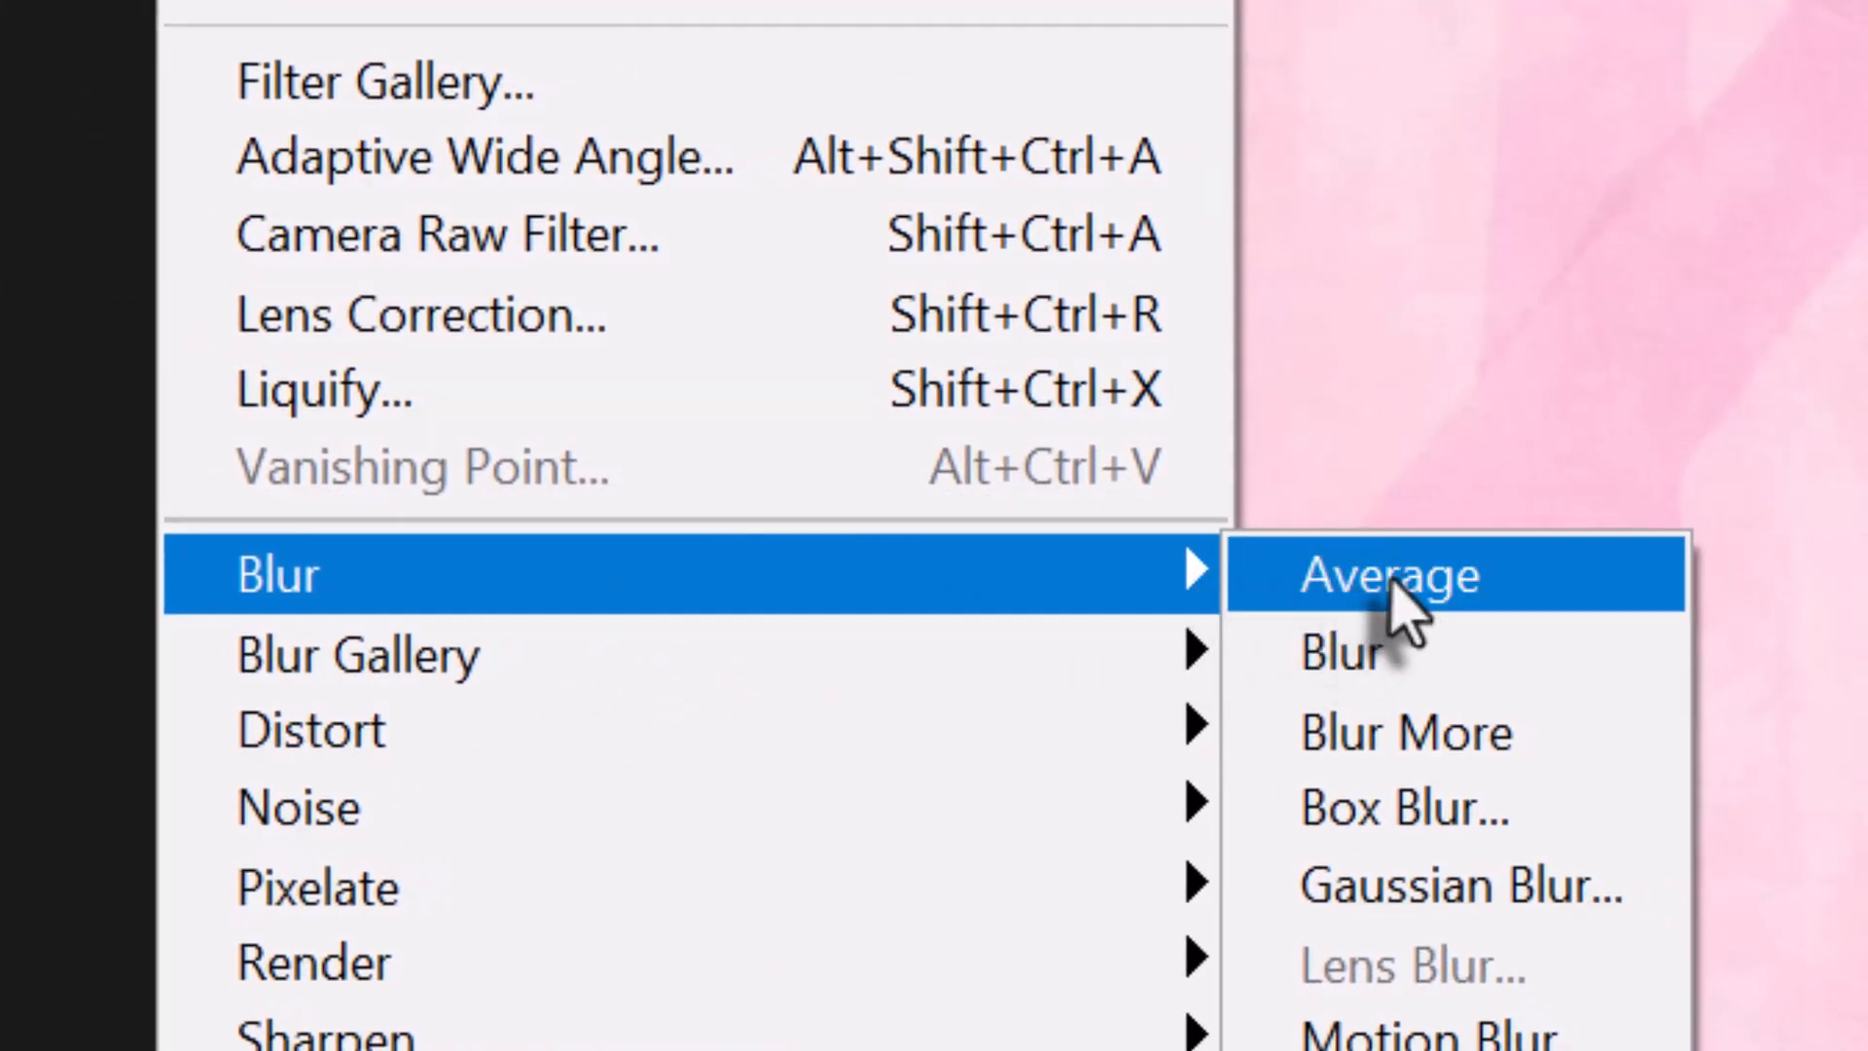
click(1484, 613)
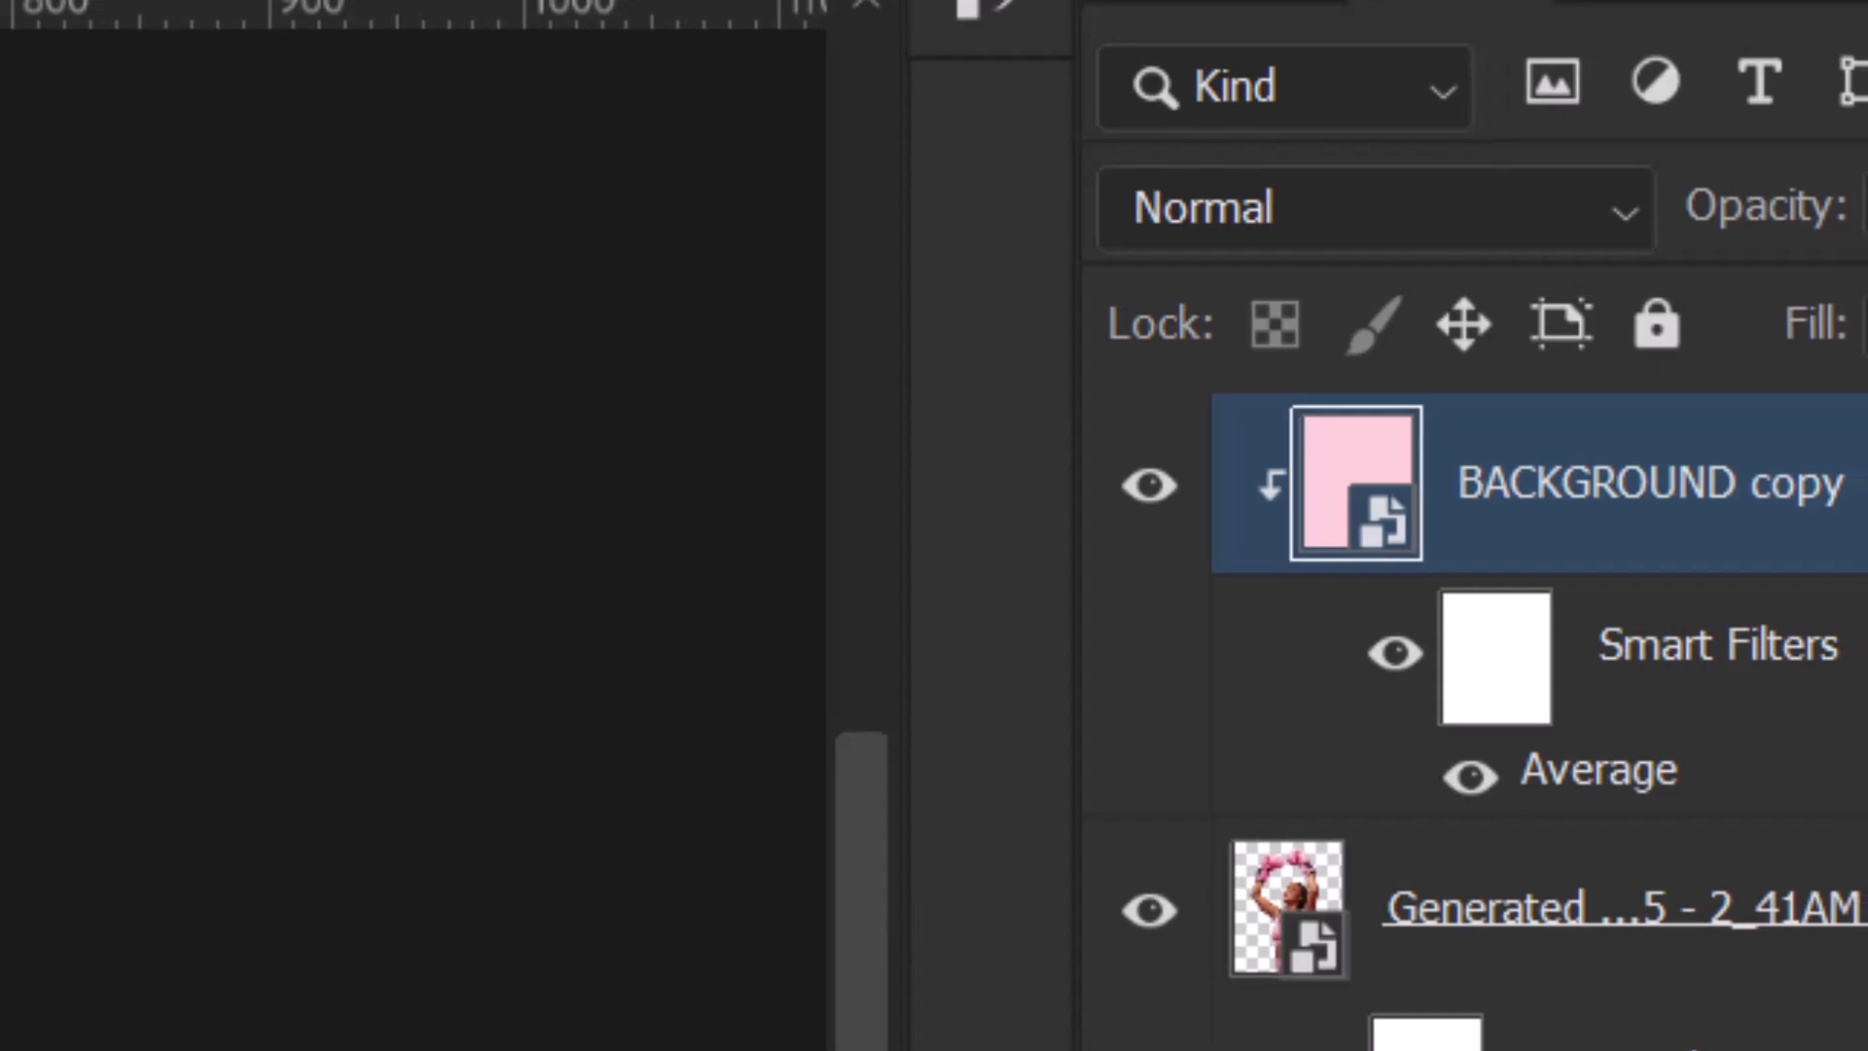
Set the BACKGROUND copy's blend mode to Soft Light and compare the woman with the layer hidden and shown.
click(1607, 218)
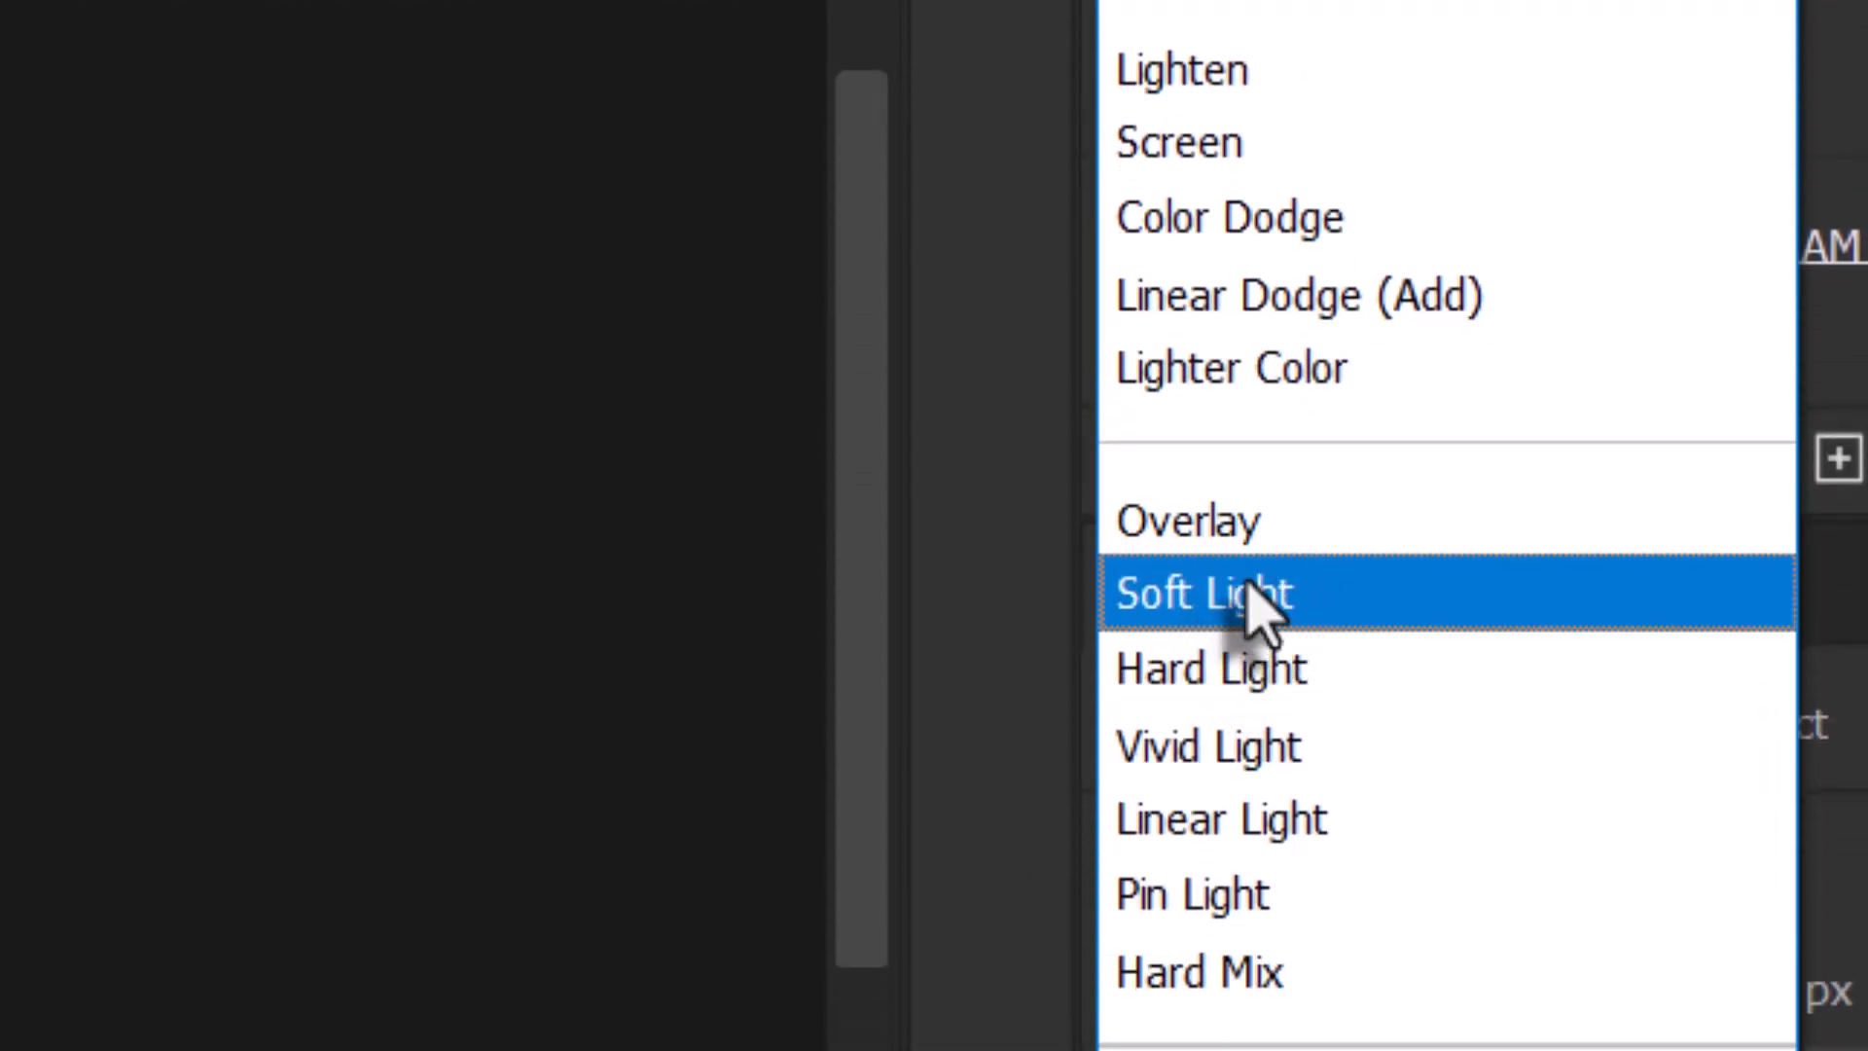
click(1255, 608)
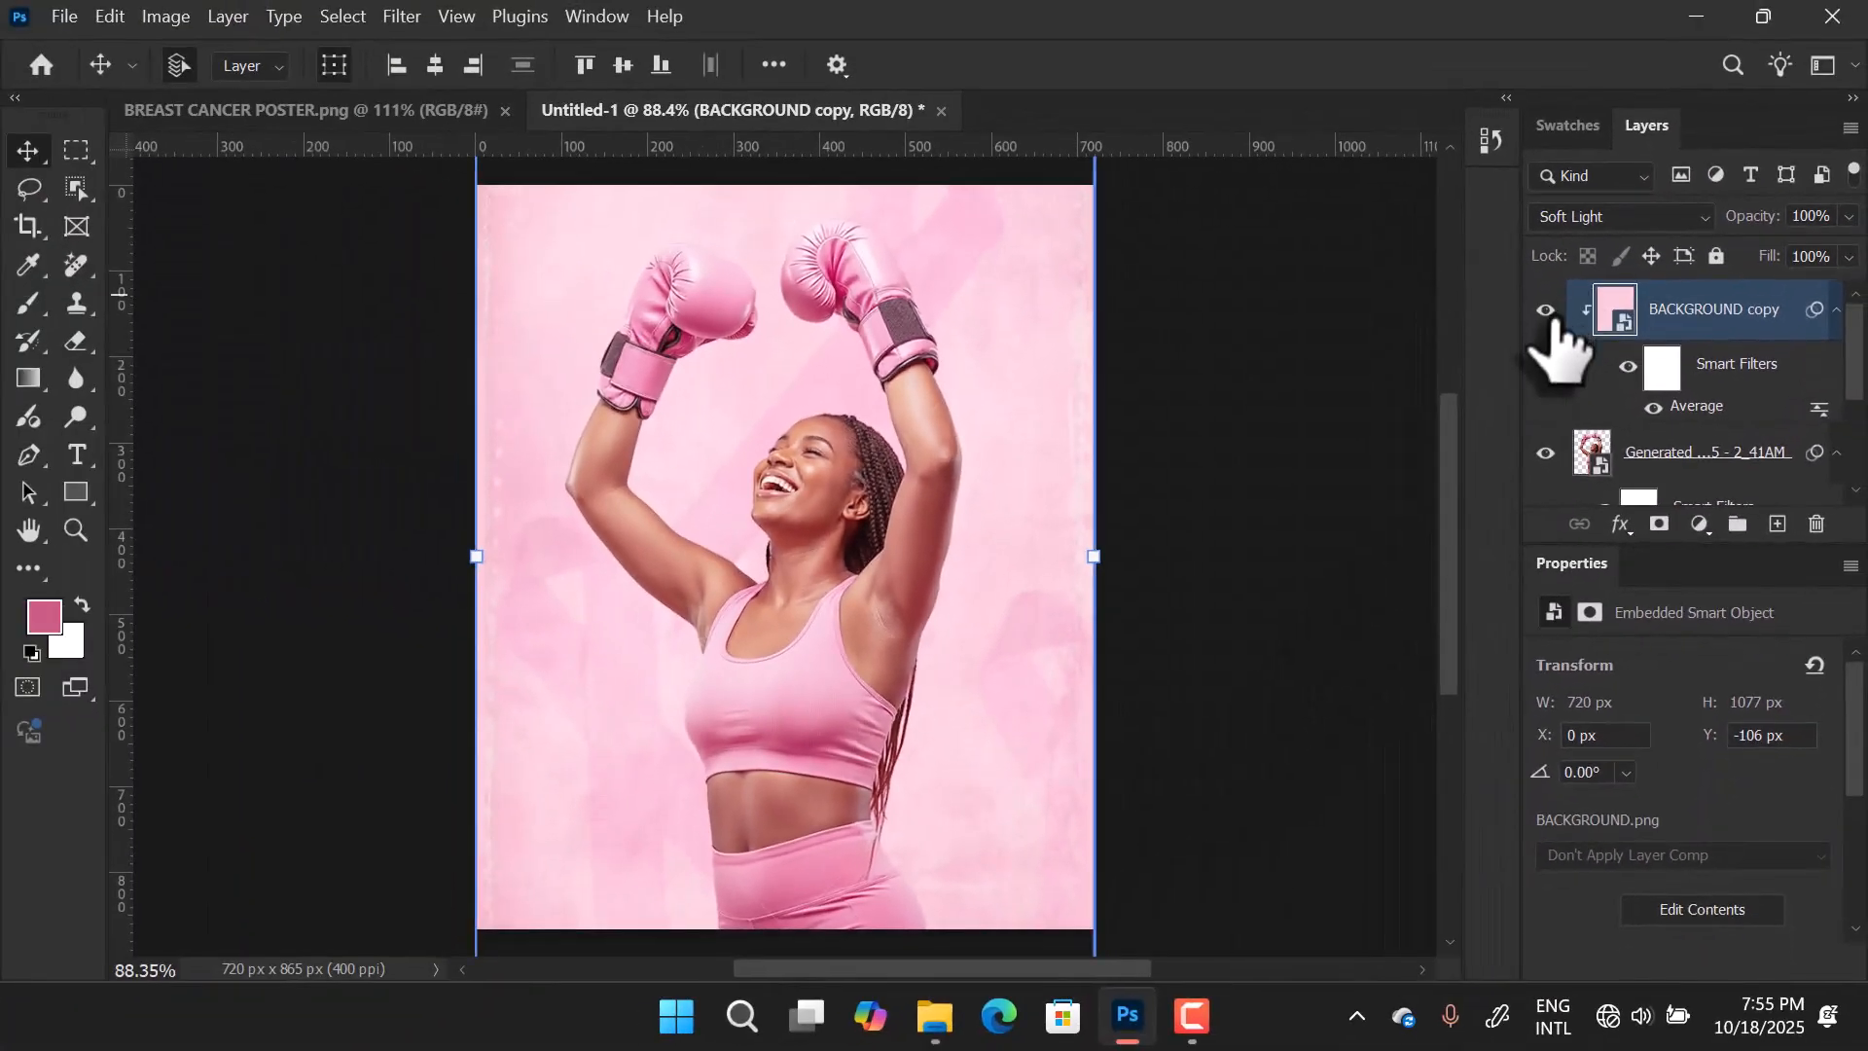
click(1547, 312)
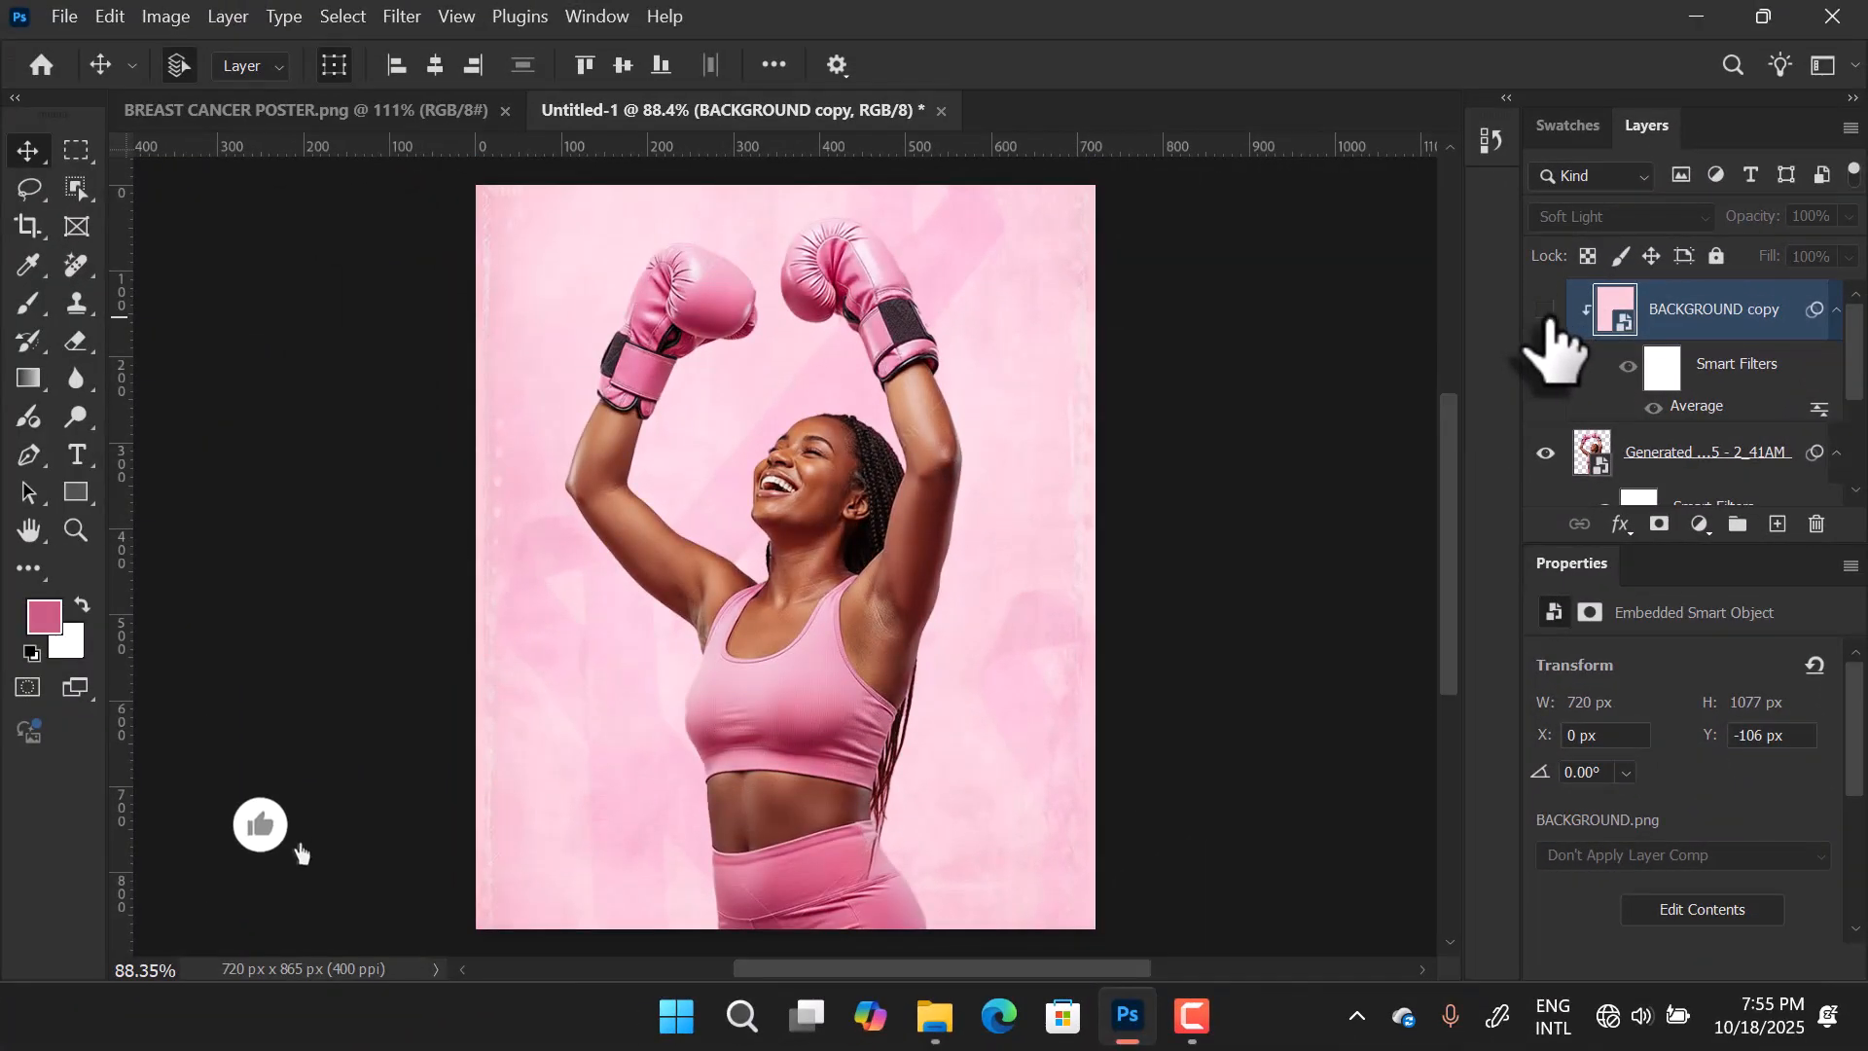
click(1547, 311)
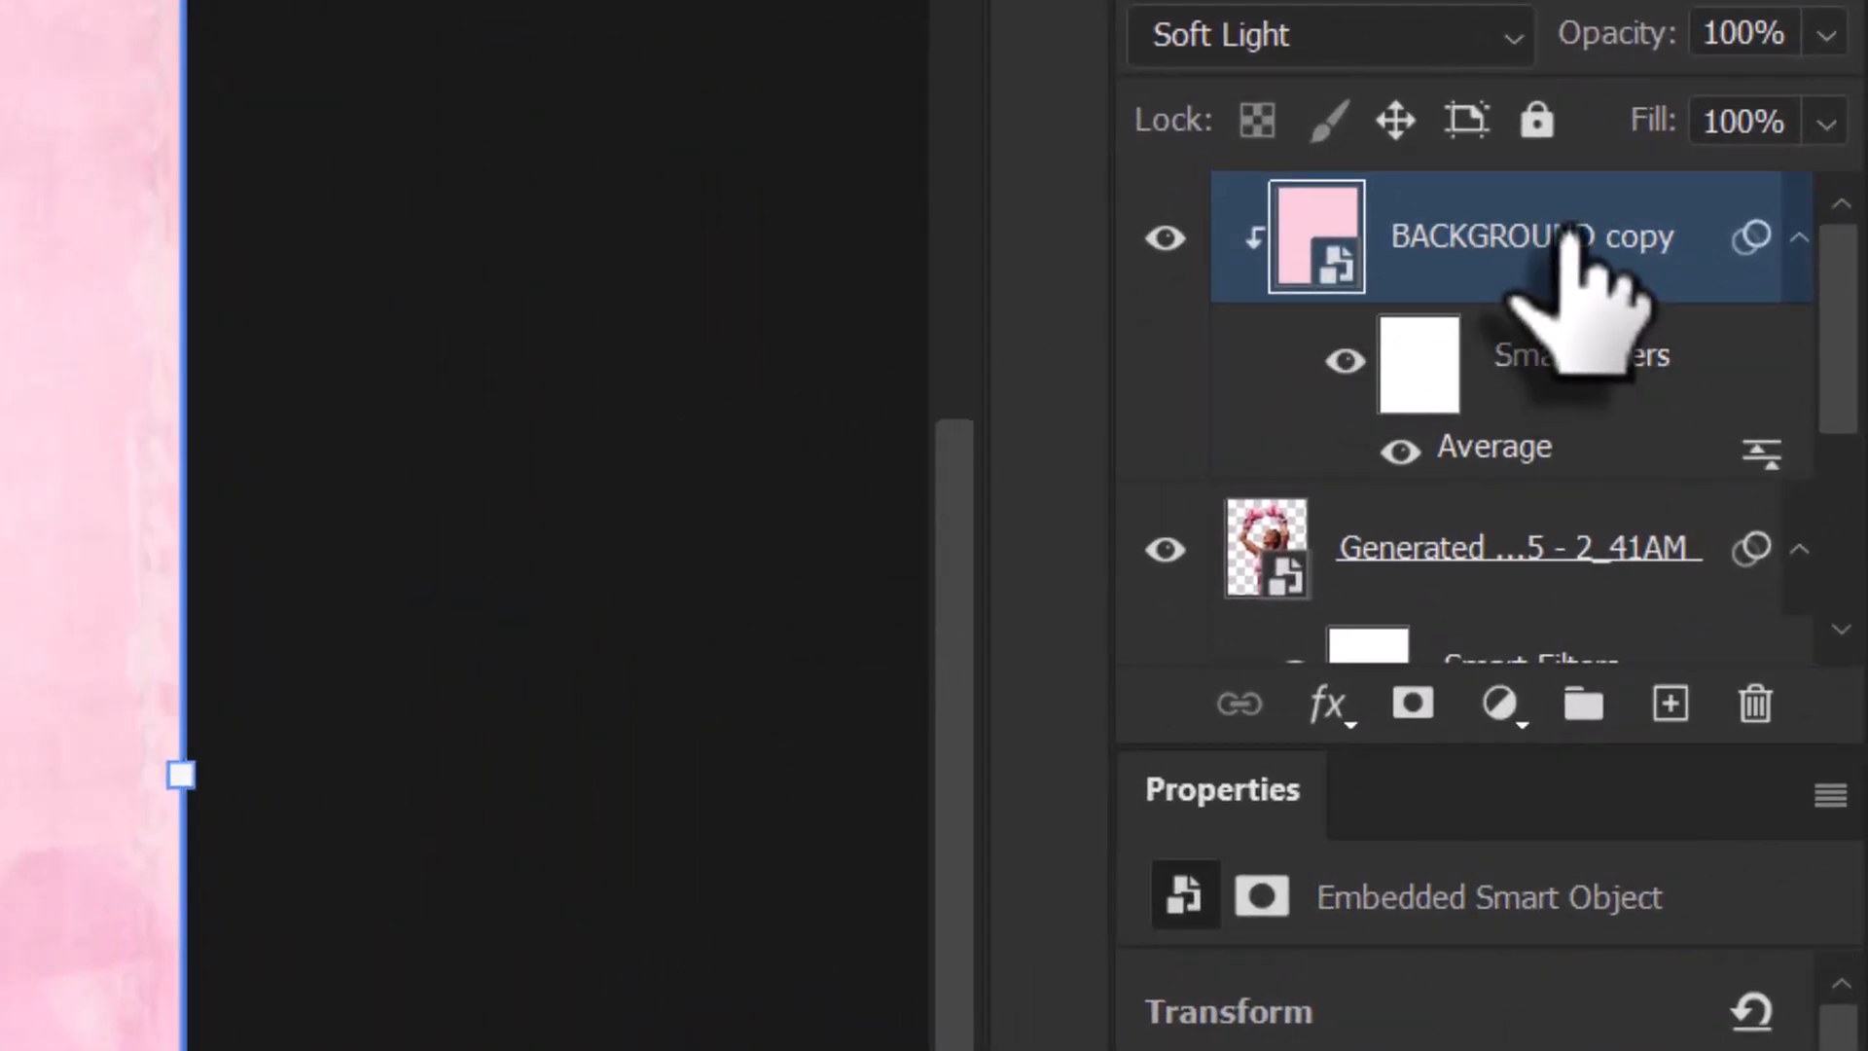
In the BACKGROUND copy's Blending Options, split the Underlying Layer's black Blend If slider to 0 / 59 and apply it.
right_click(1563, 243)
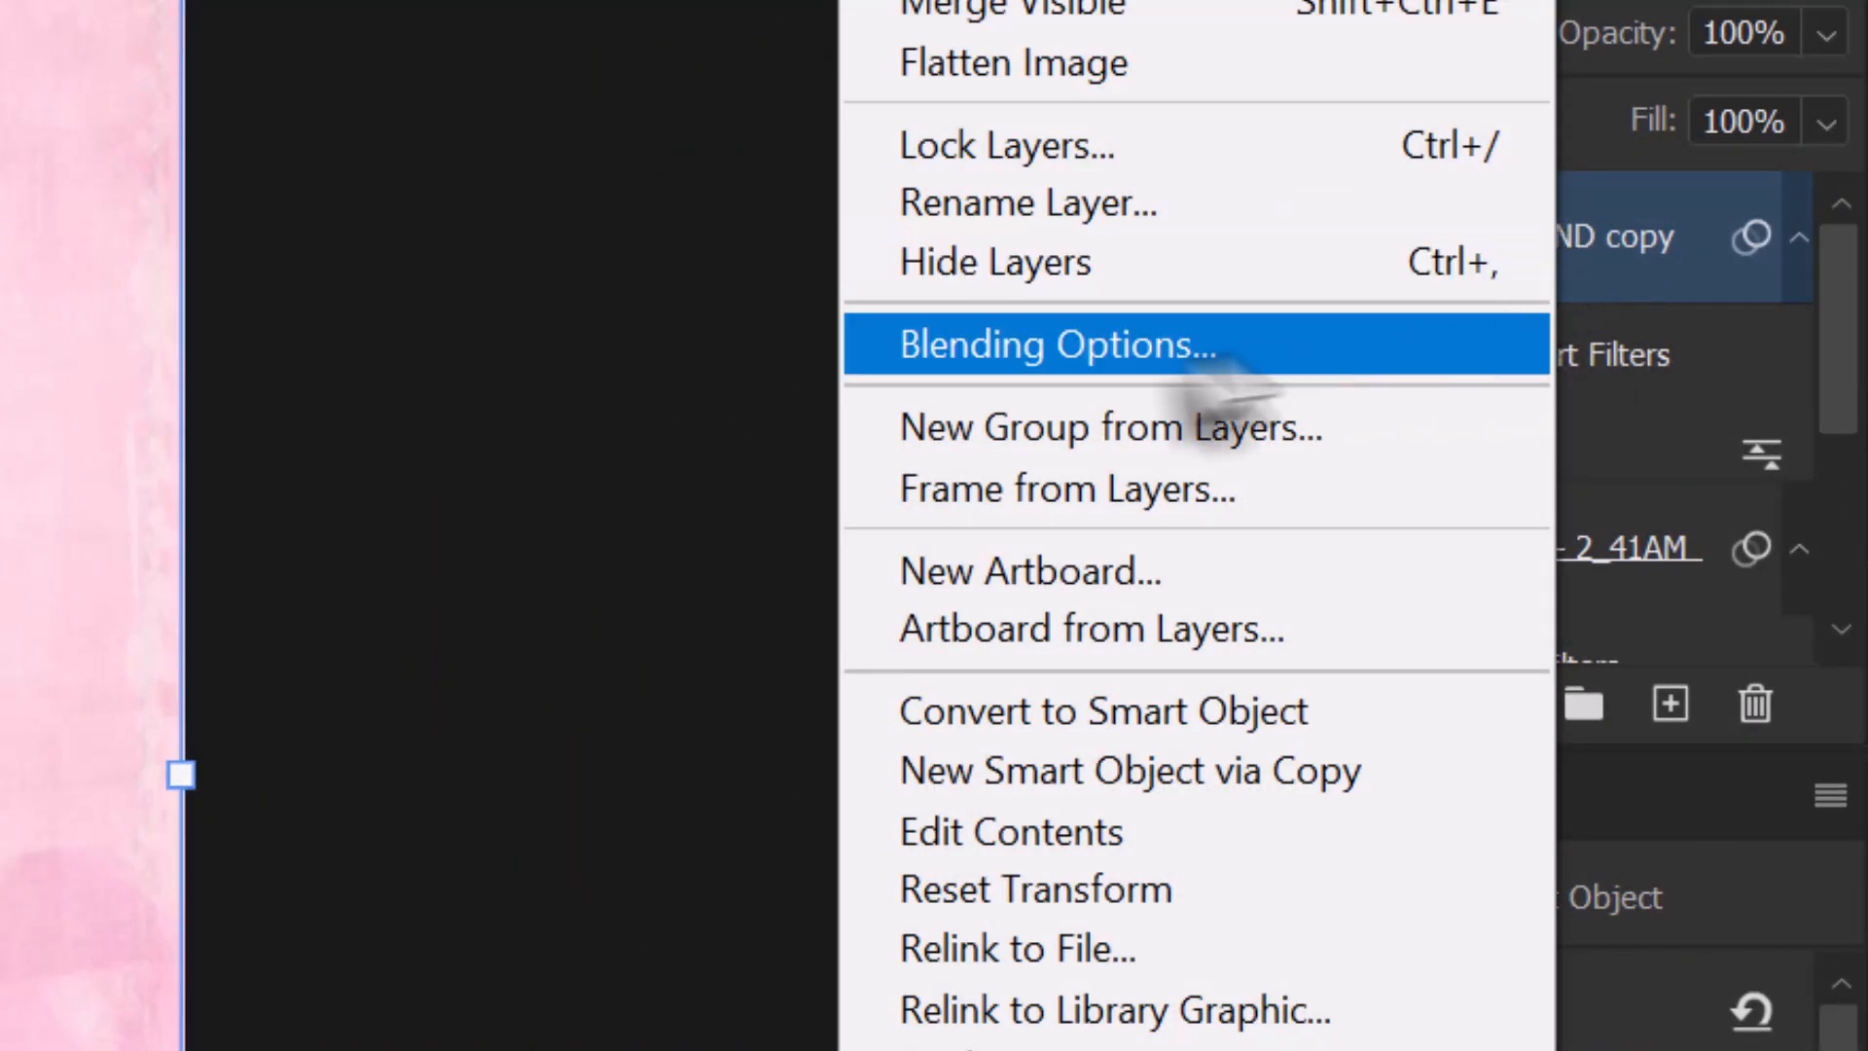
click(1213, 346)
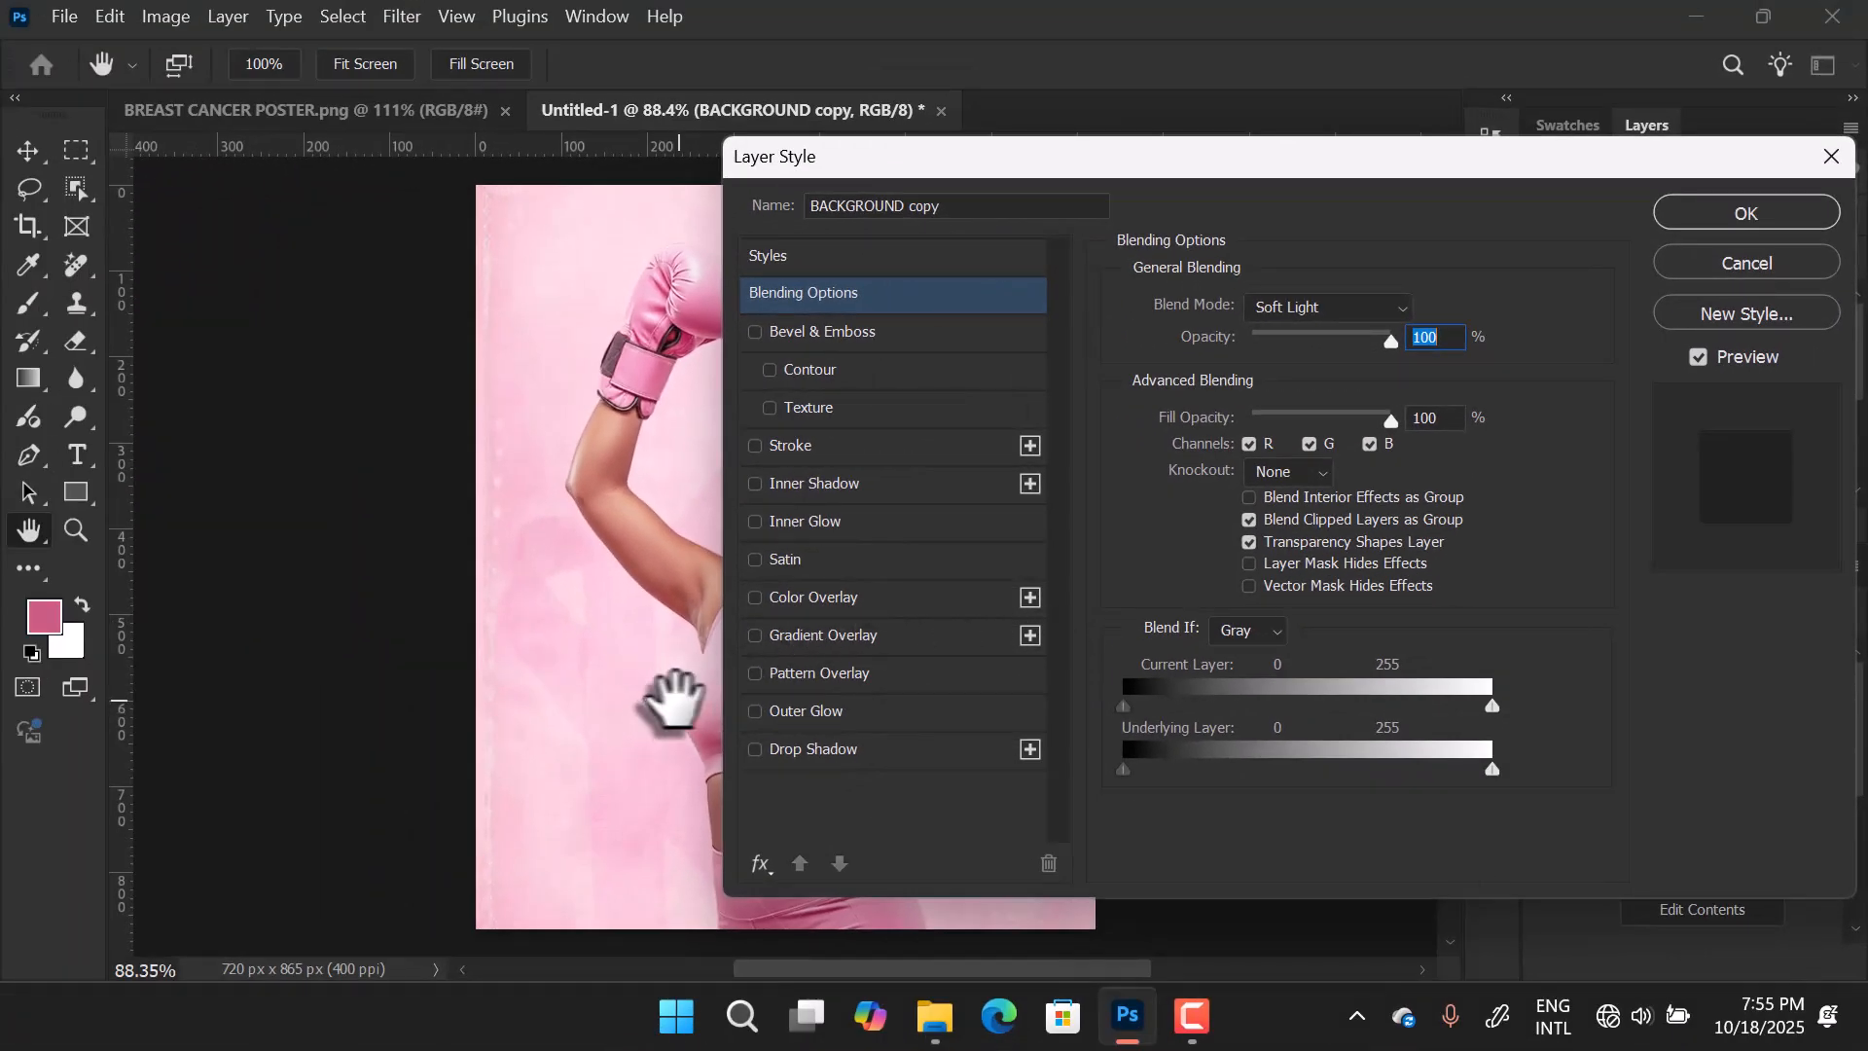
drag(674, 699, 407, 686)
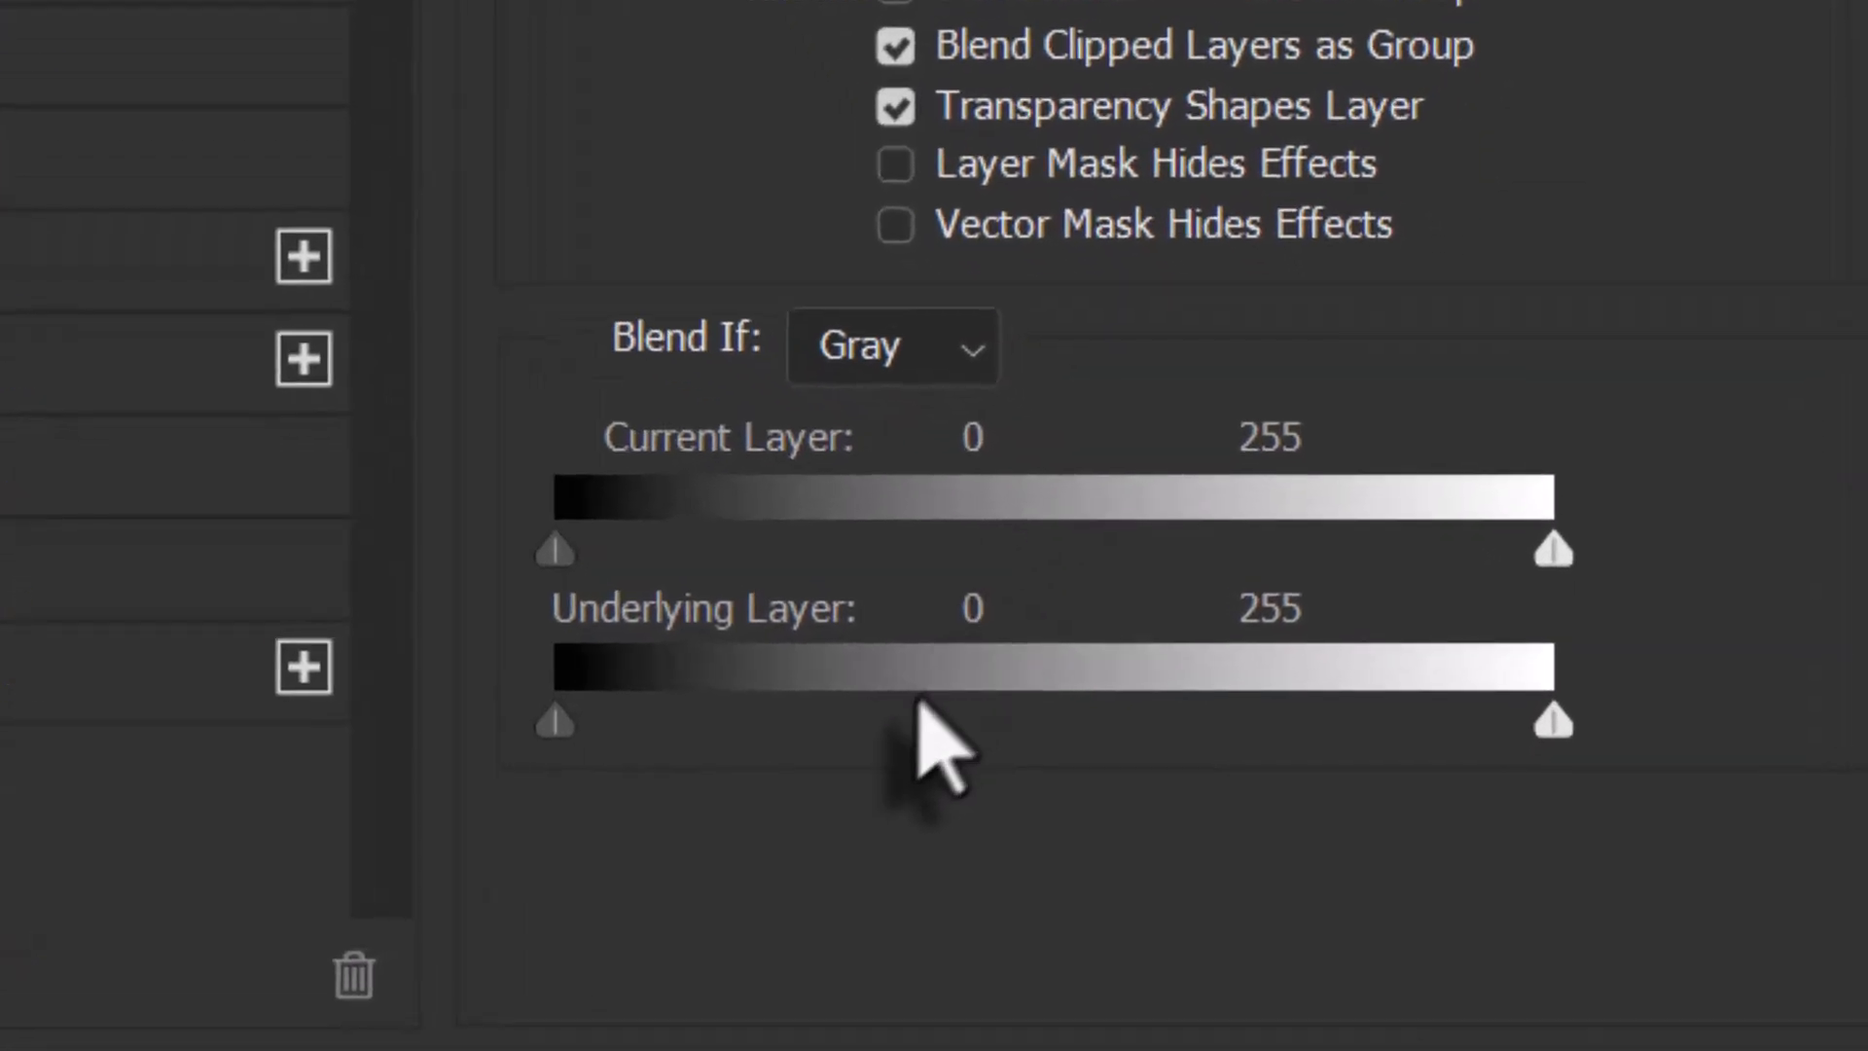
key(alt)
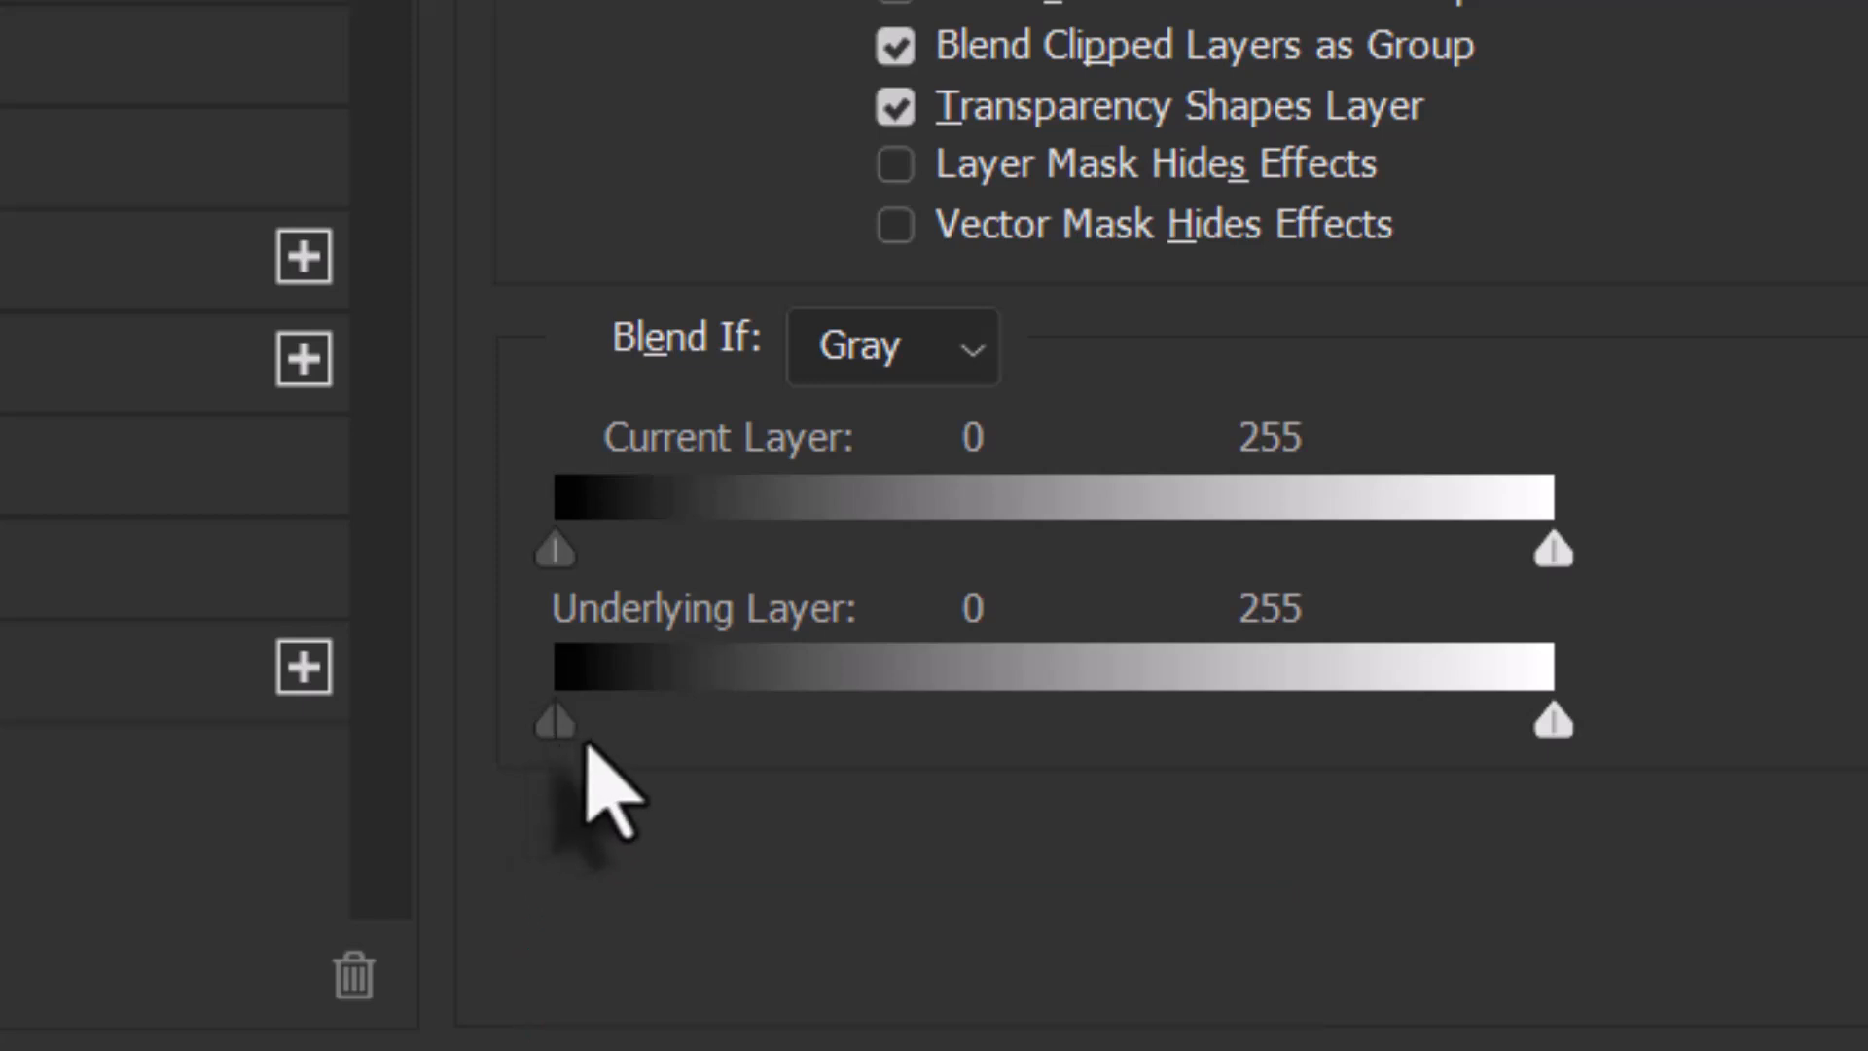
drag(608, 744, 966, 741)
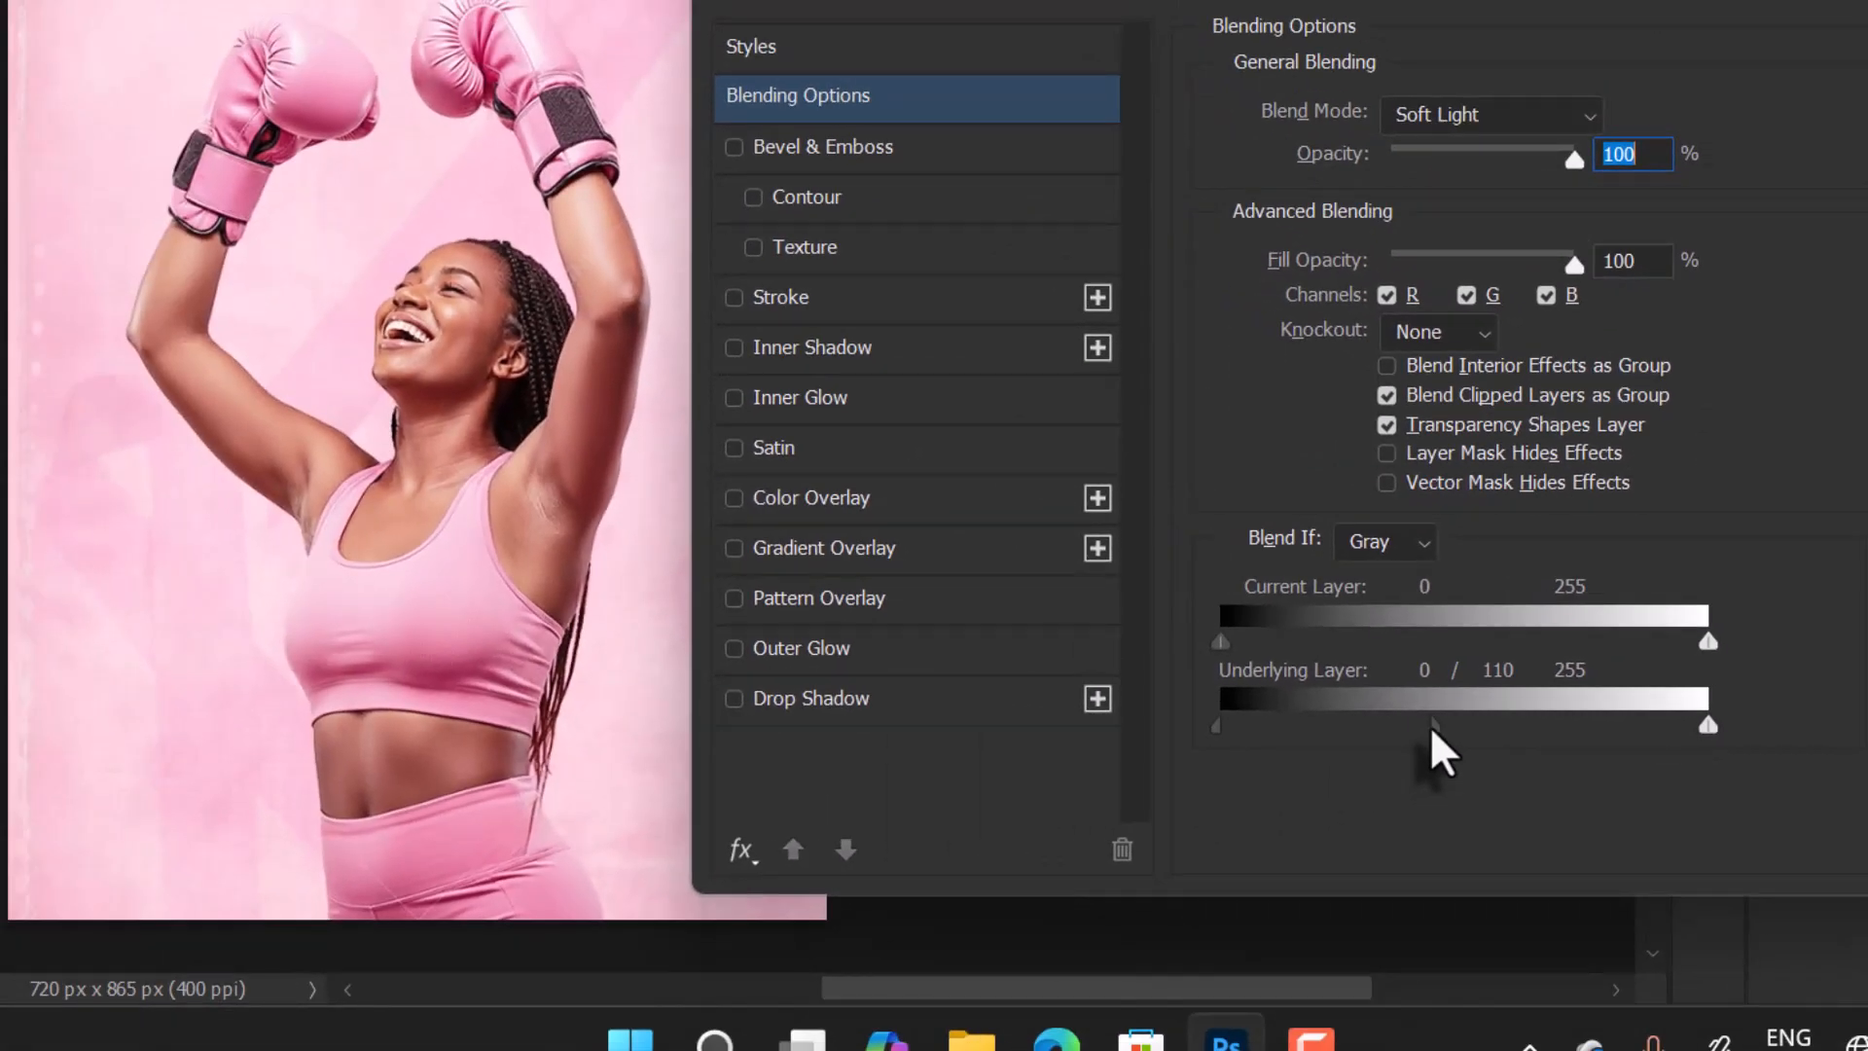
drag(1431, 730, 1346, 737)
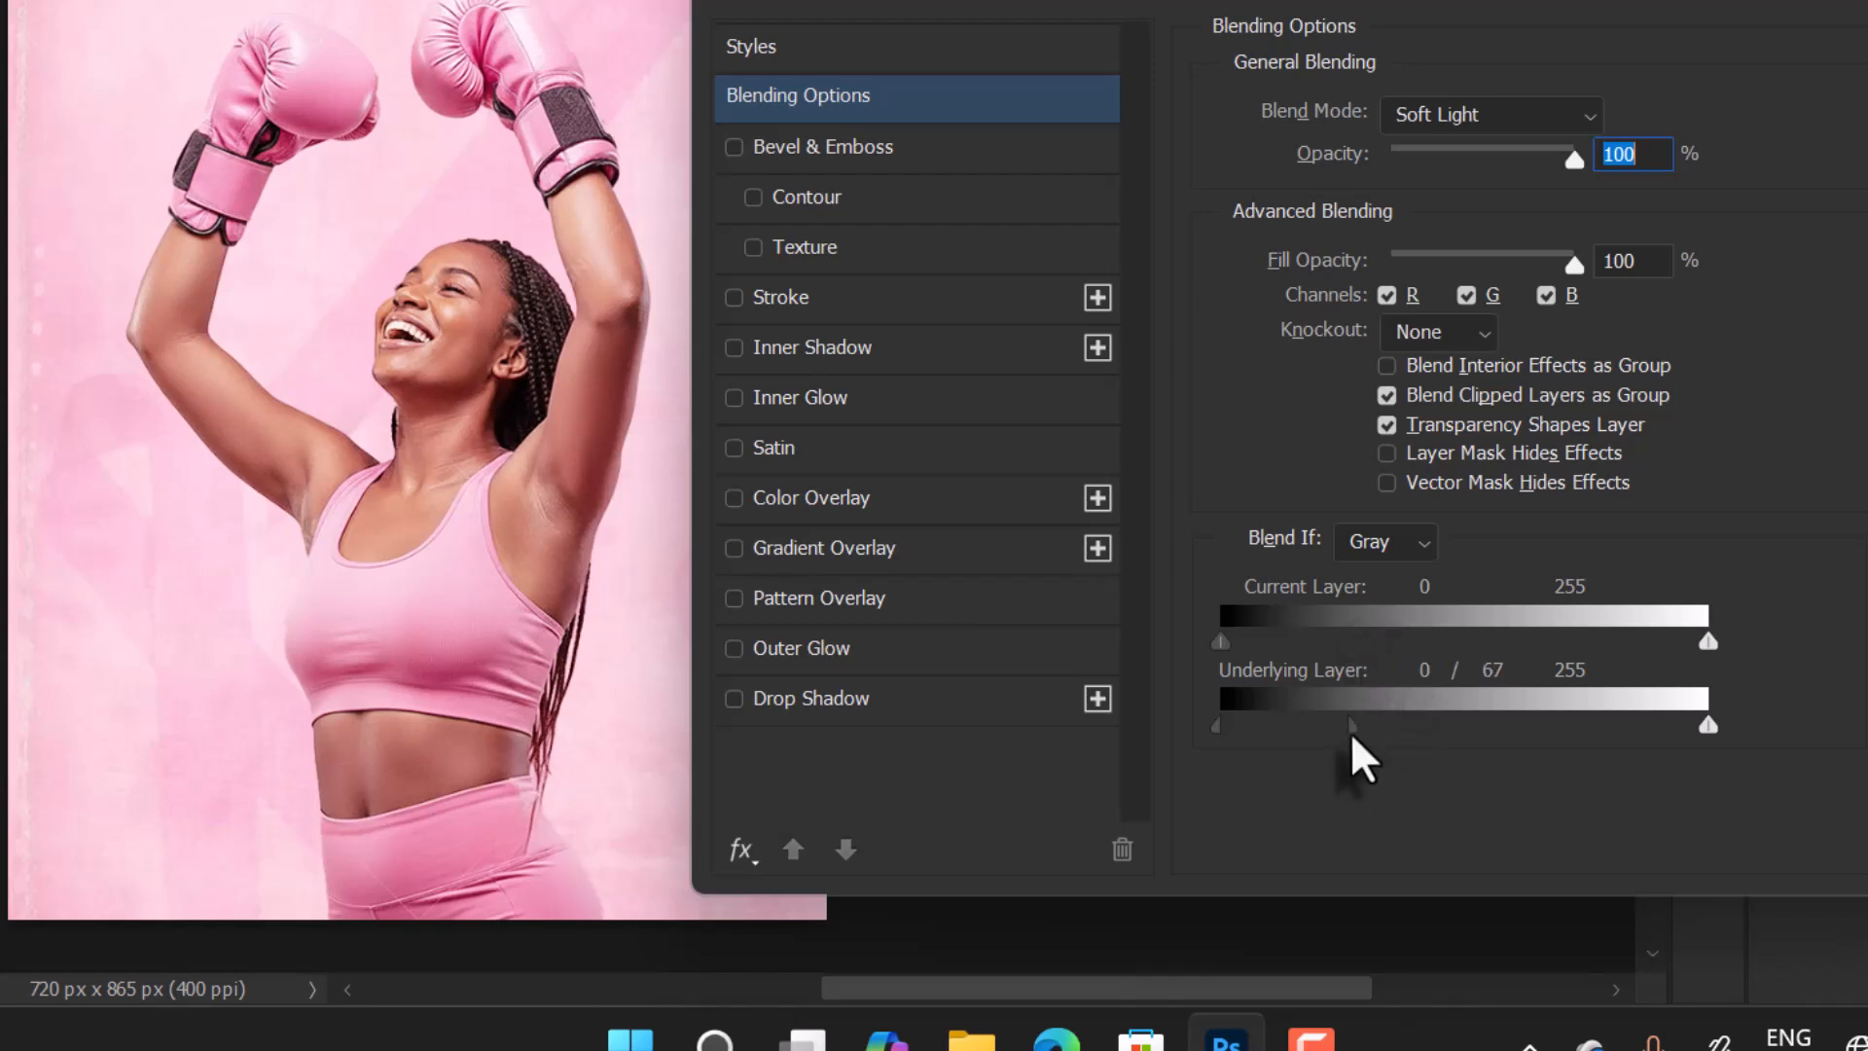
drag(1352, 740, 1329, 742)
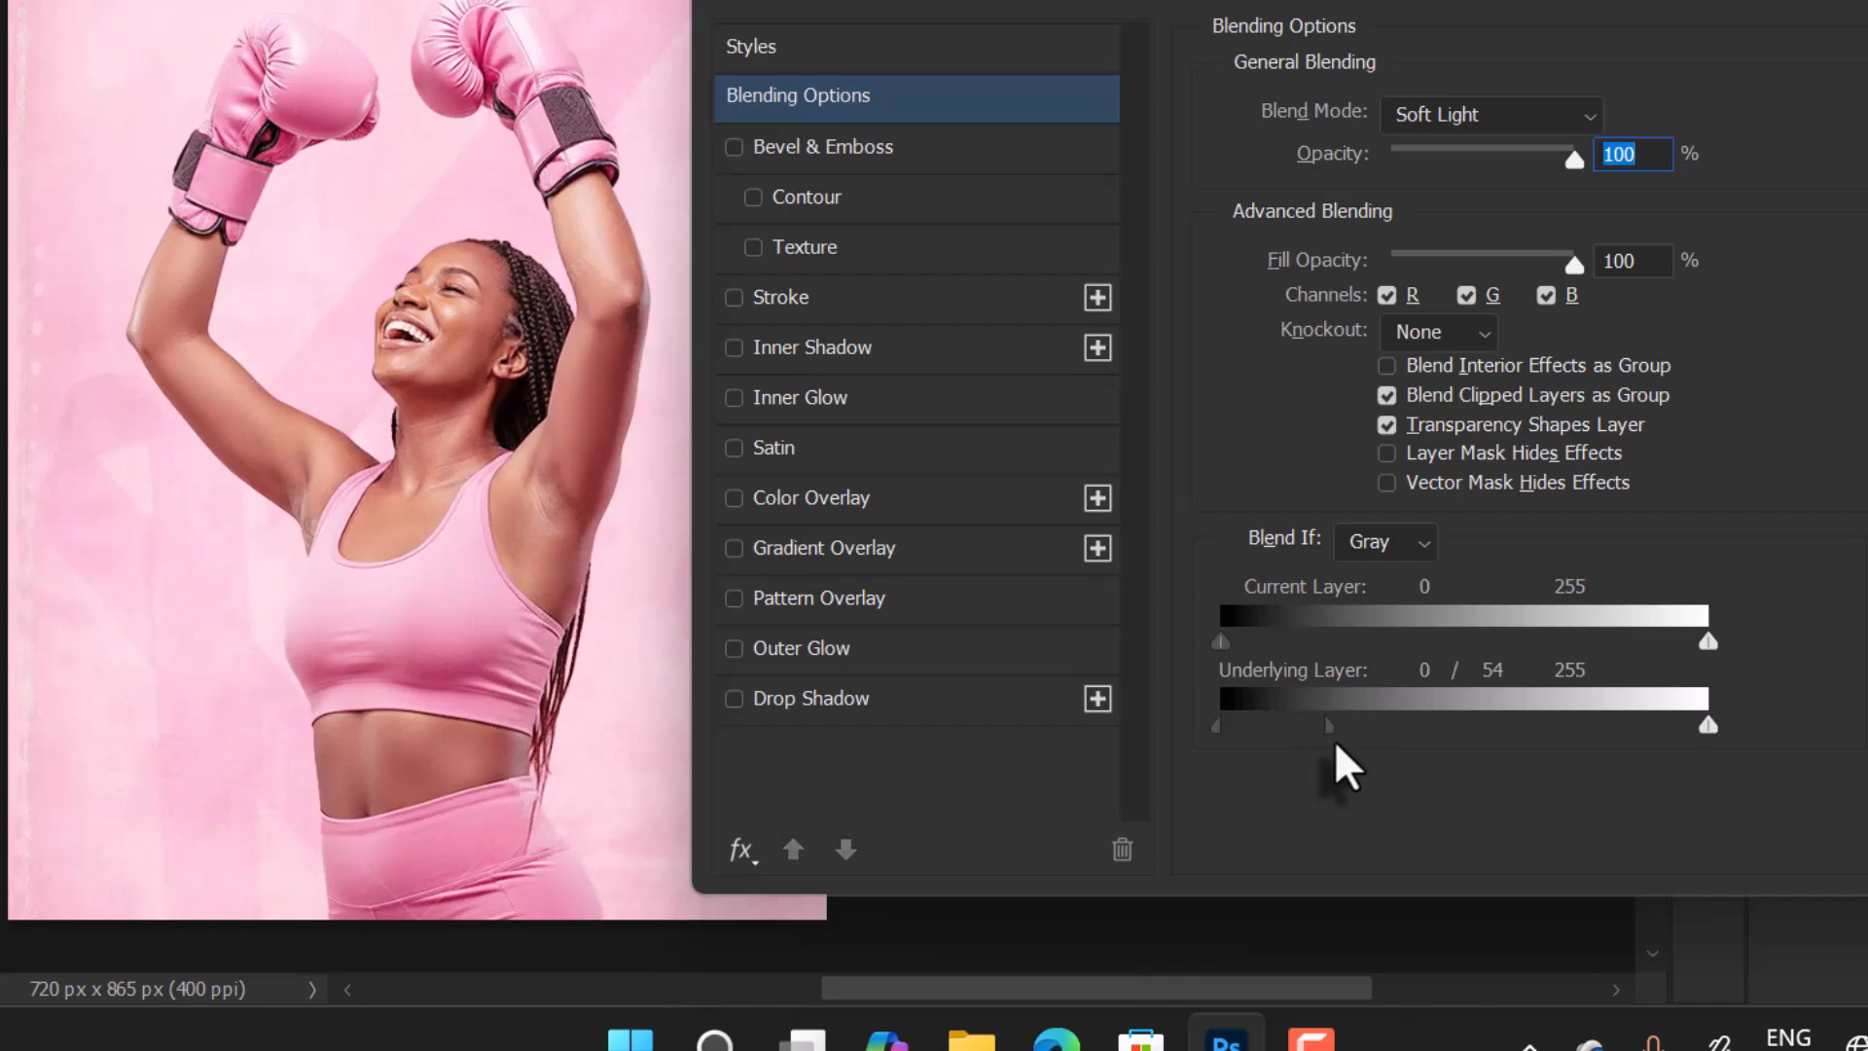
drag(1327, 738, 1335, 738)
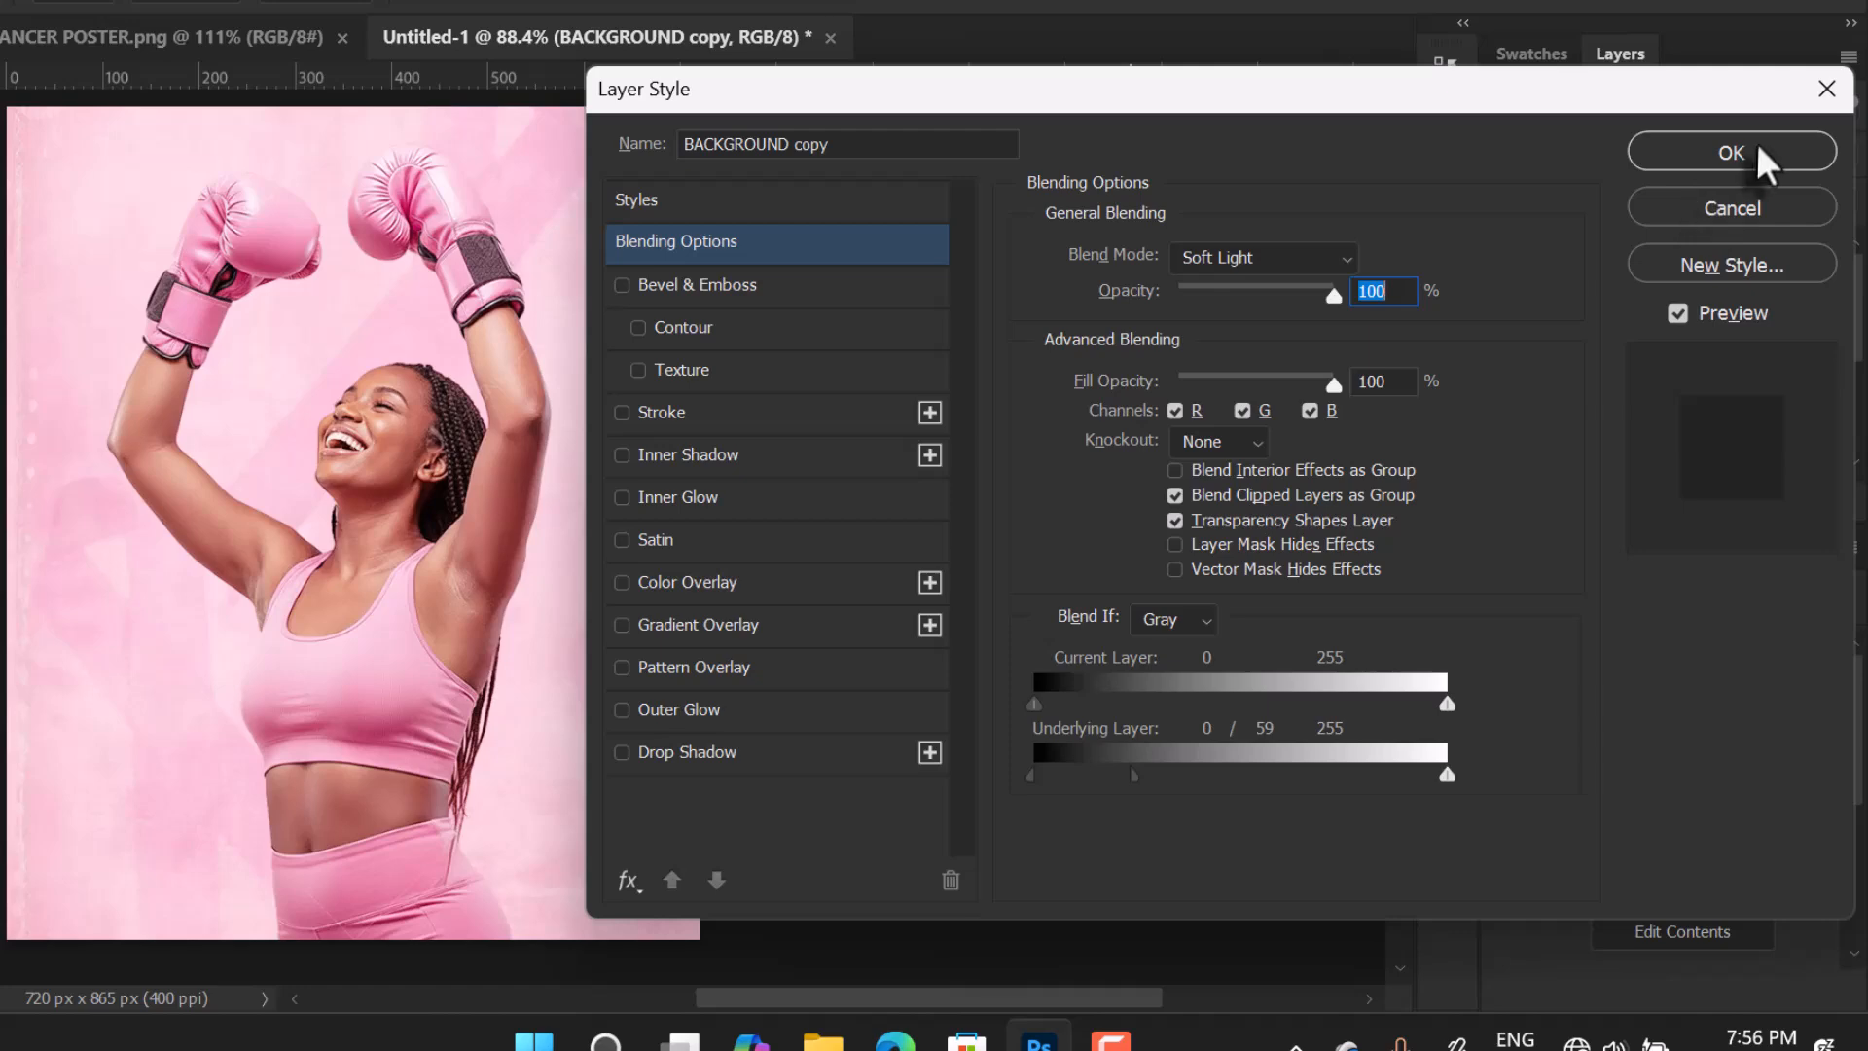
click(1675, 158)
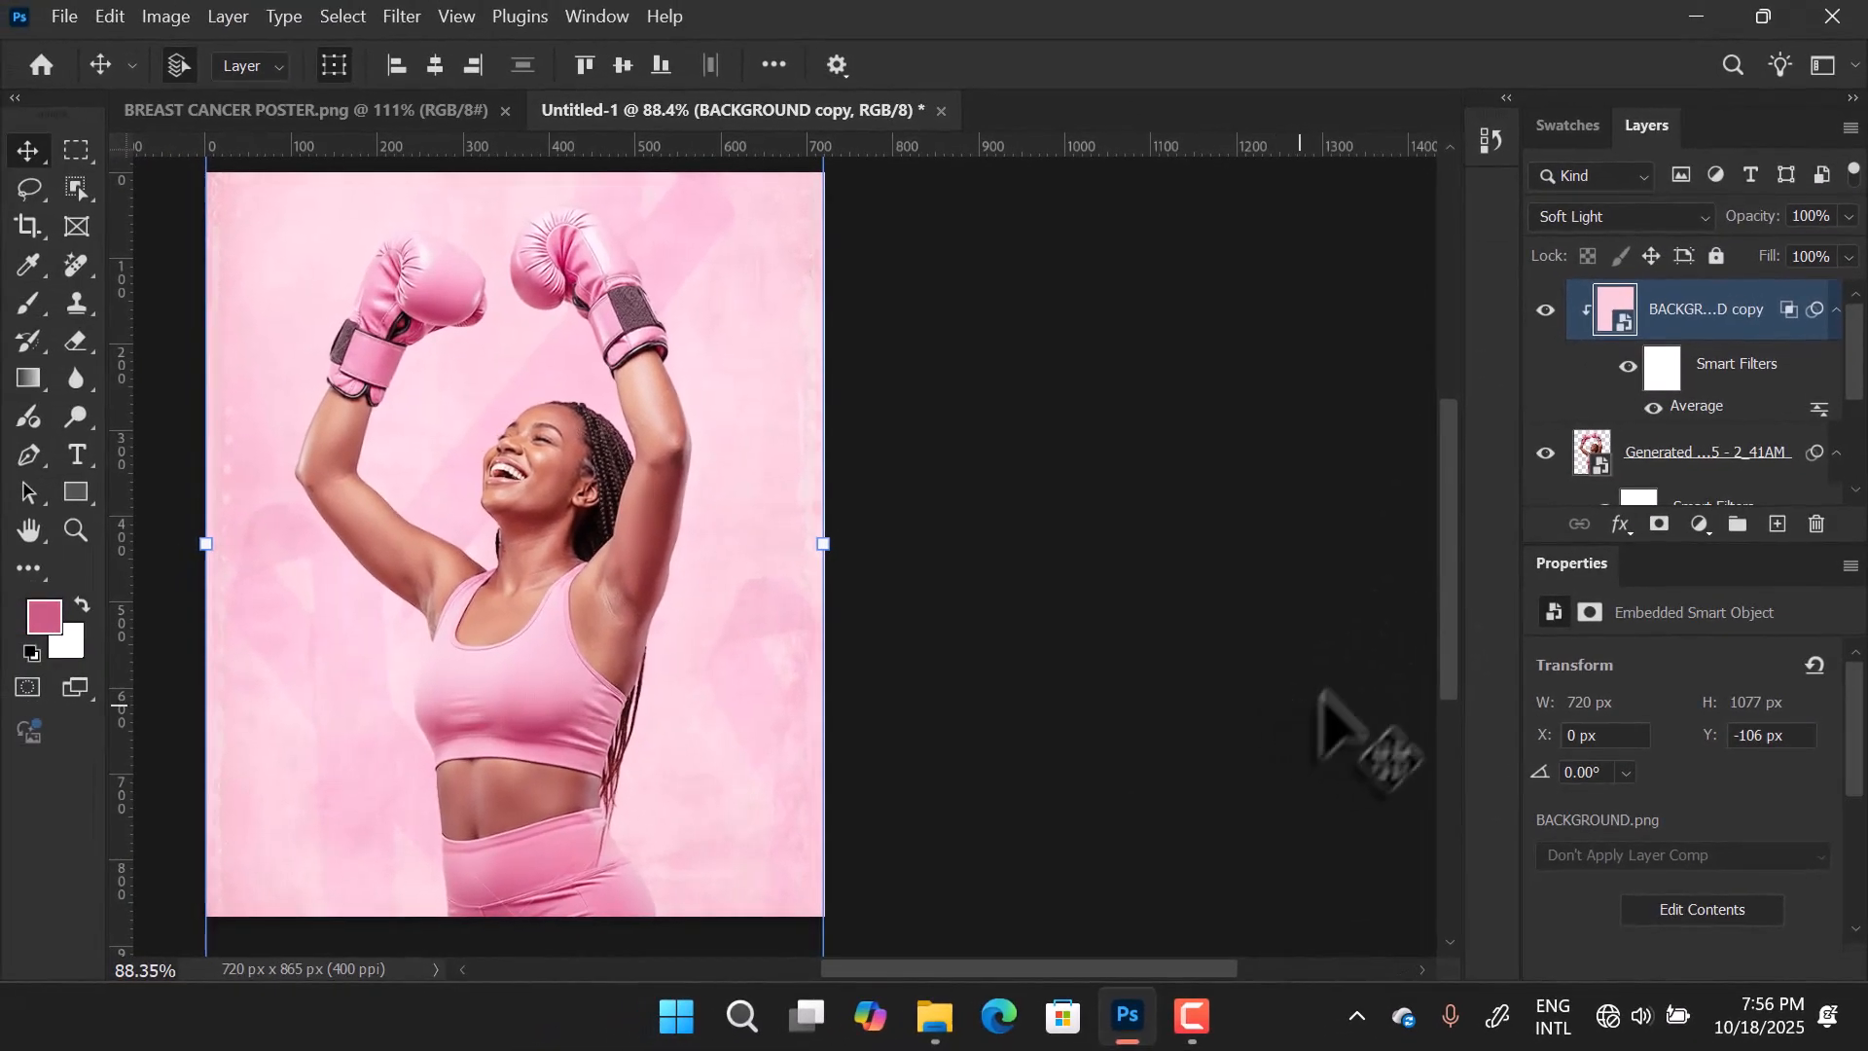
Deselect the current layer and add a new empty layer at the top of the layer stack.
scroll(1285, 669, down, 2)
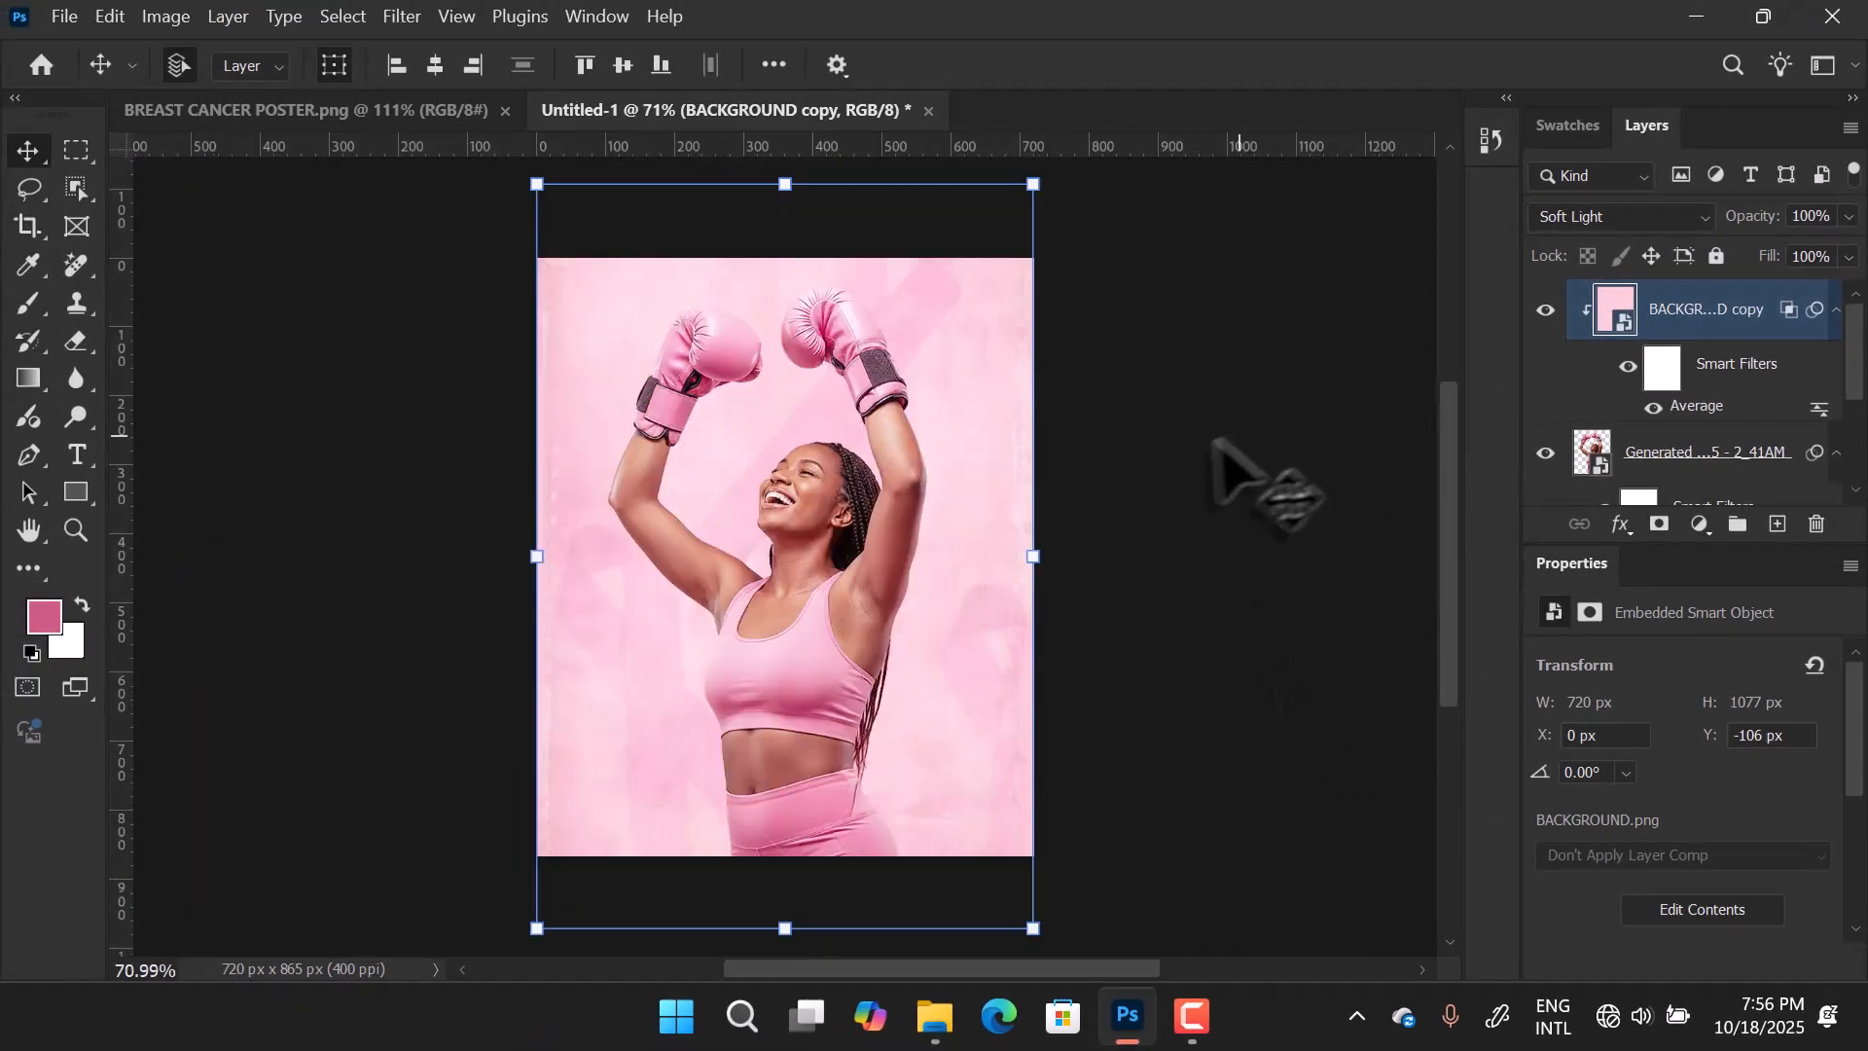
click(1323, 540)
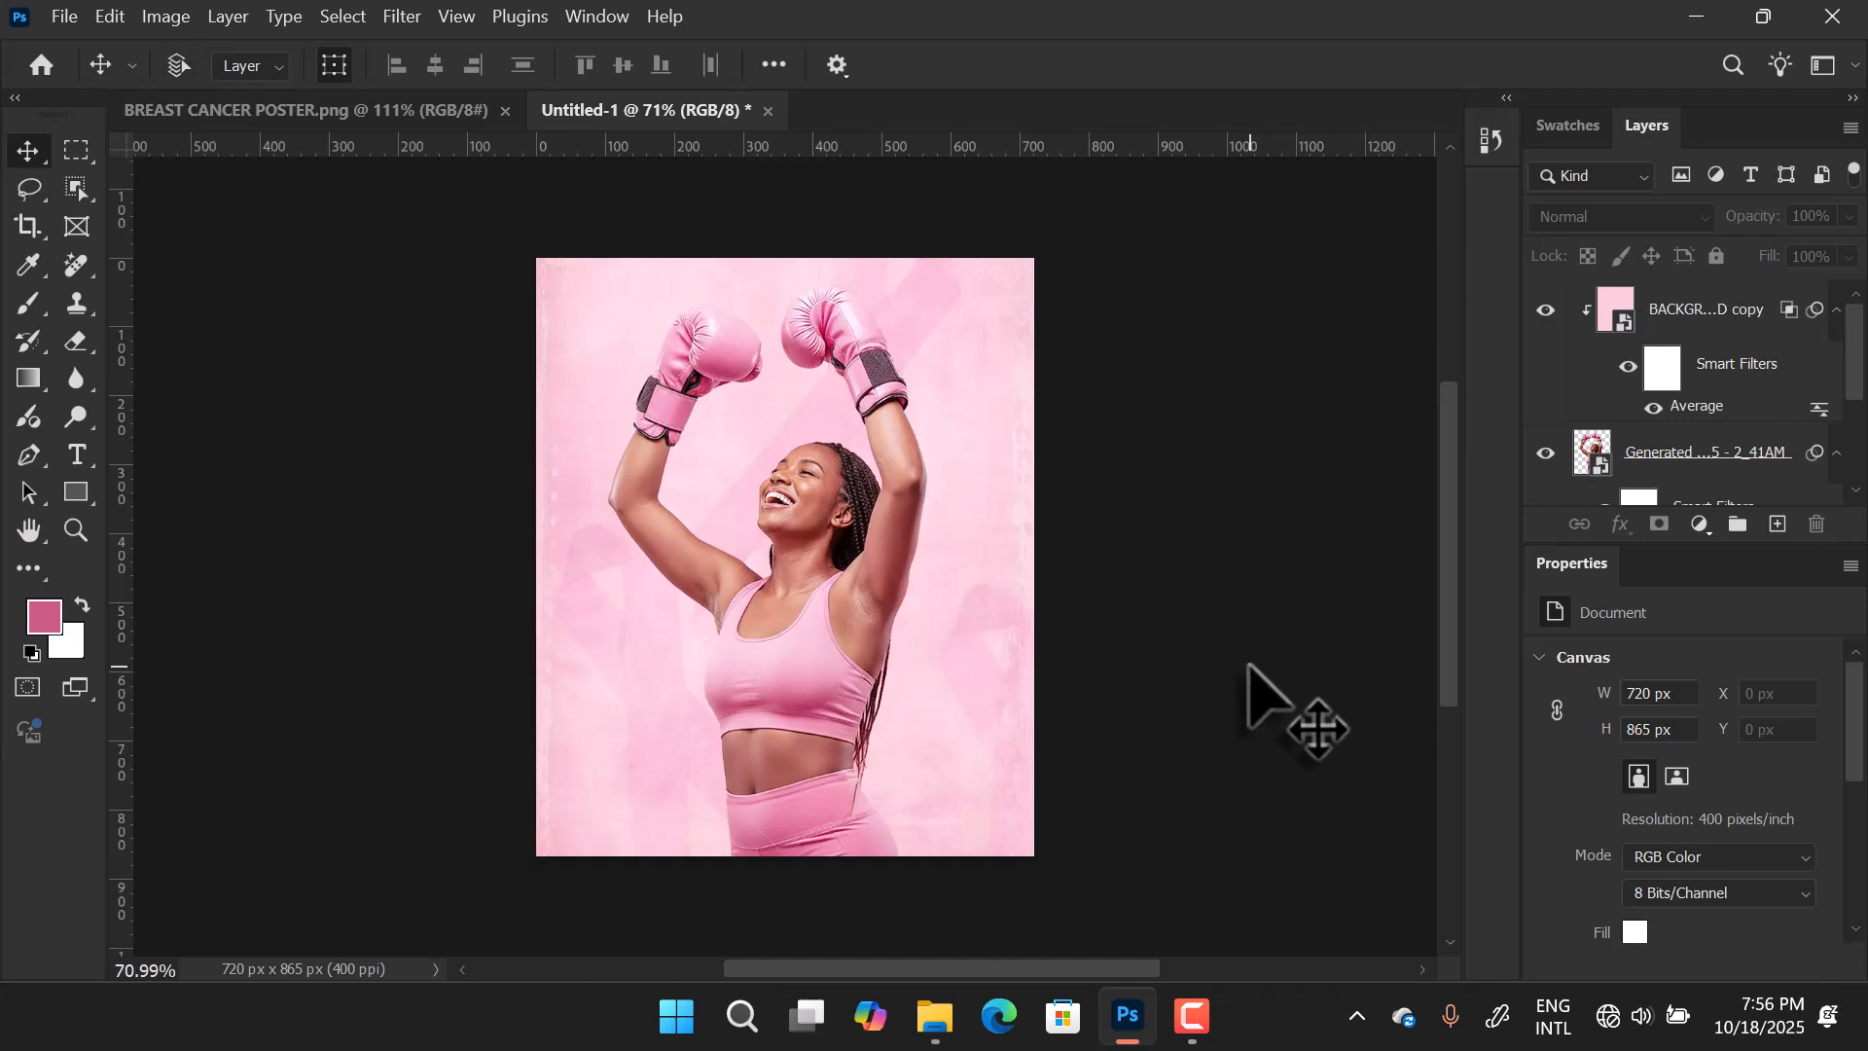
scroll(1254, 681, up, 2)
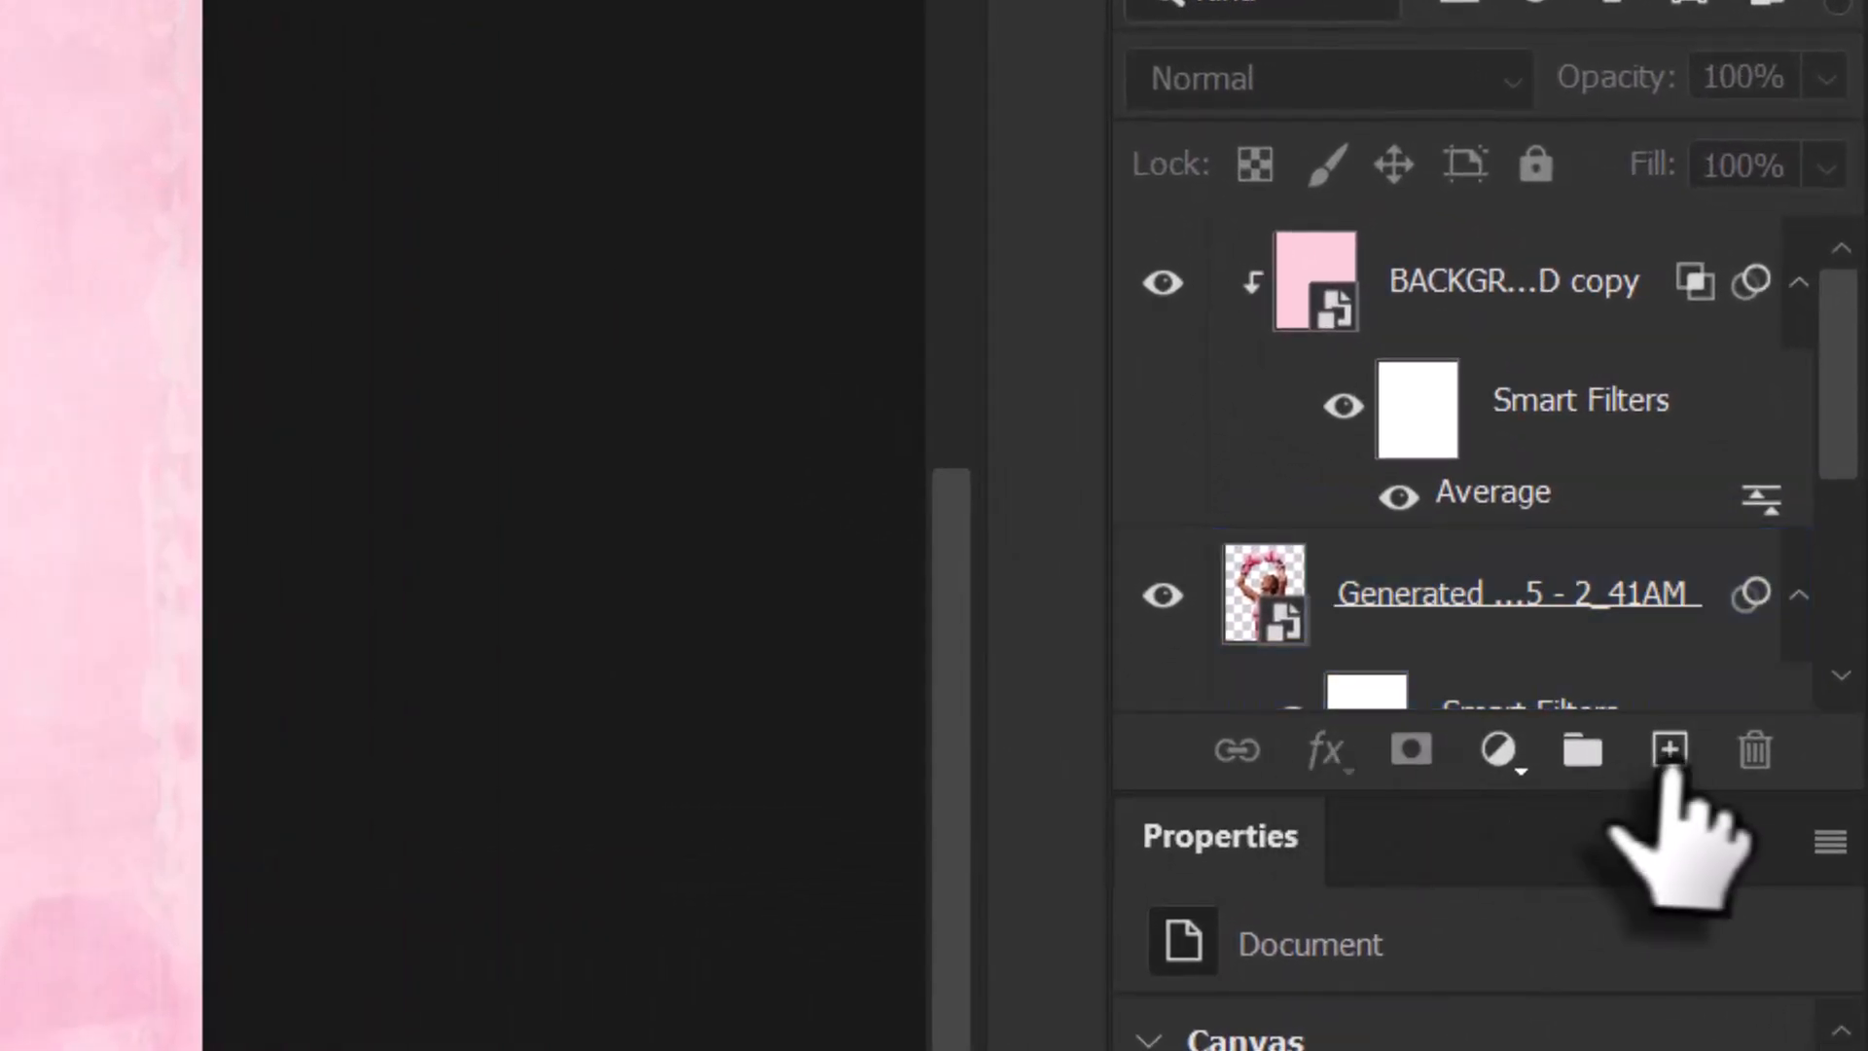
drag(1671, 766, 1682, 766)
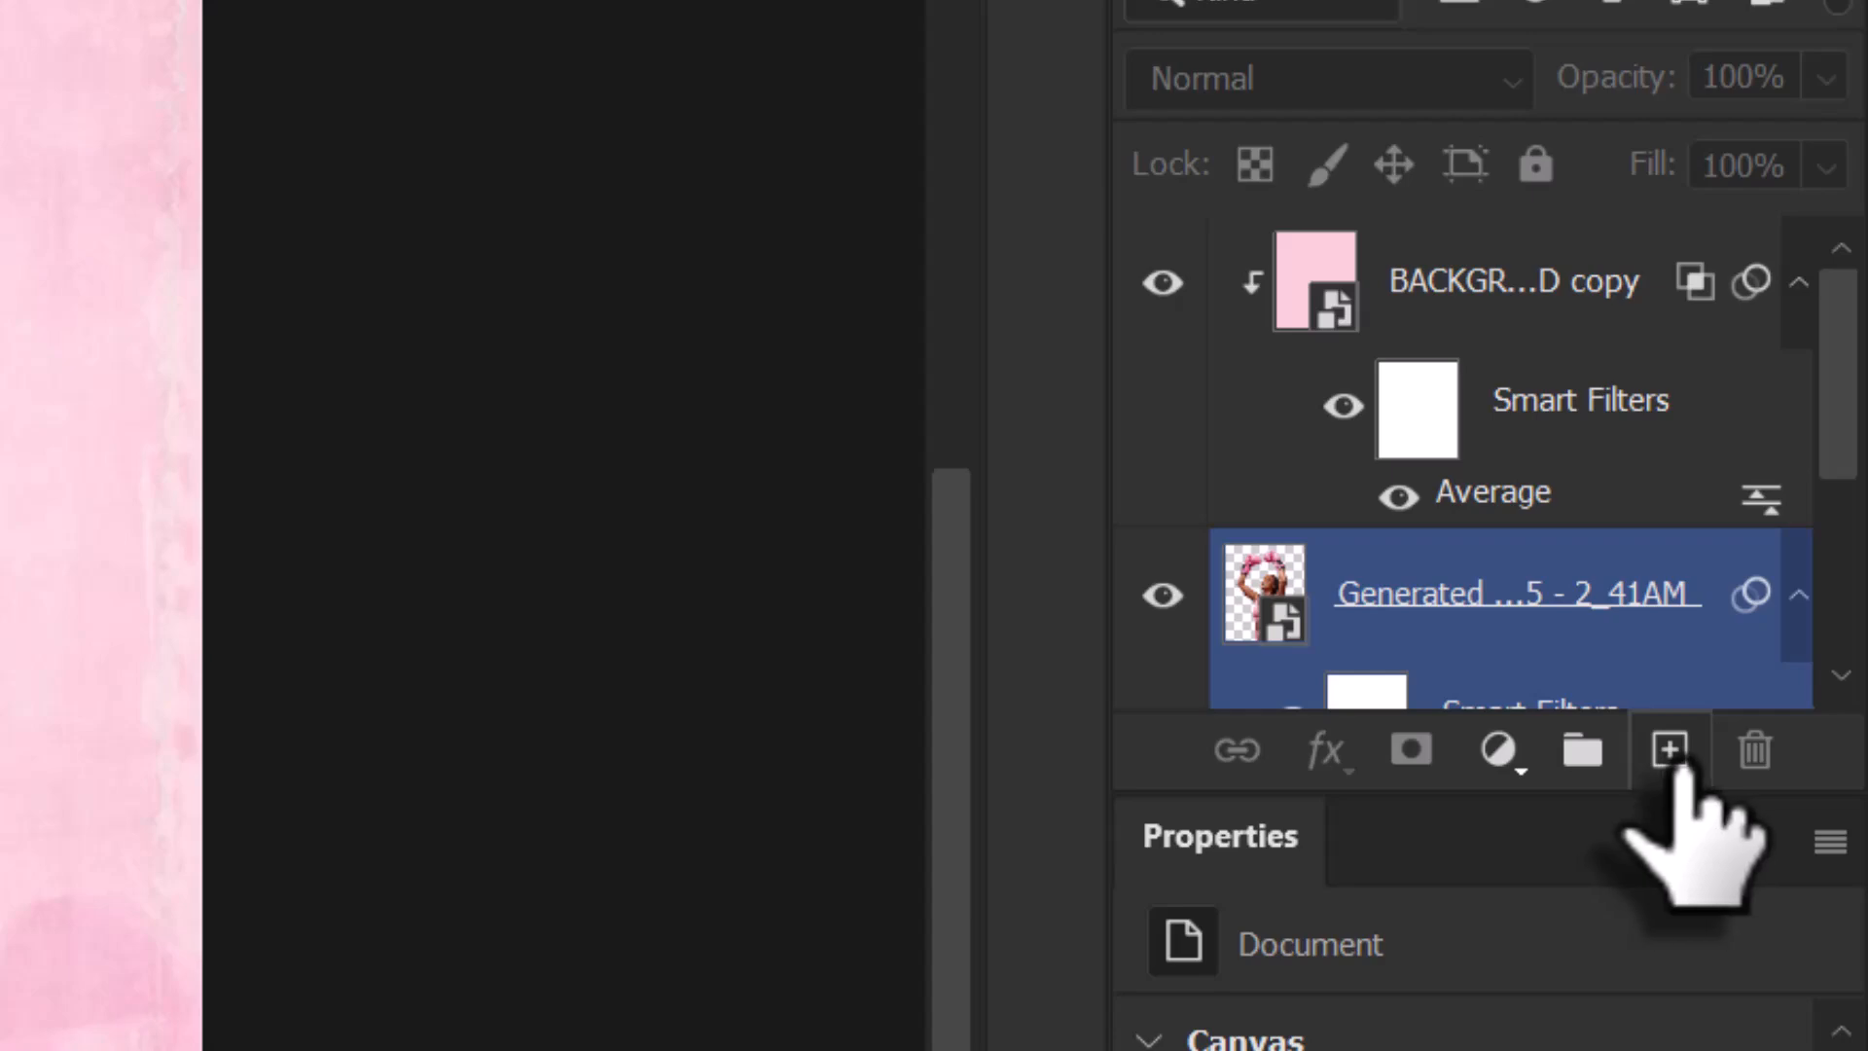
click(1680, 768)
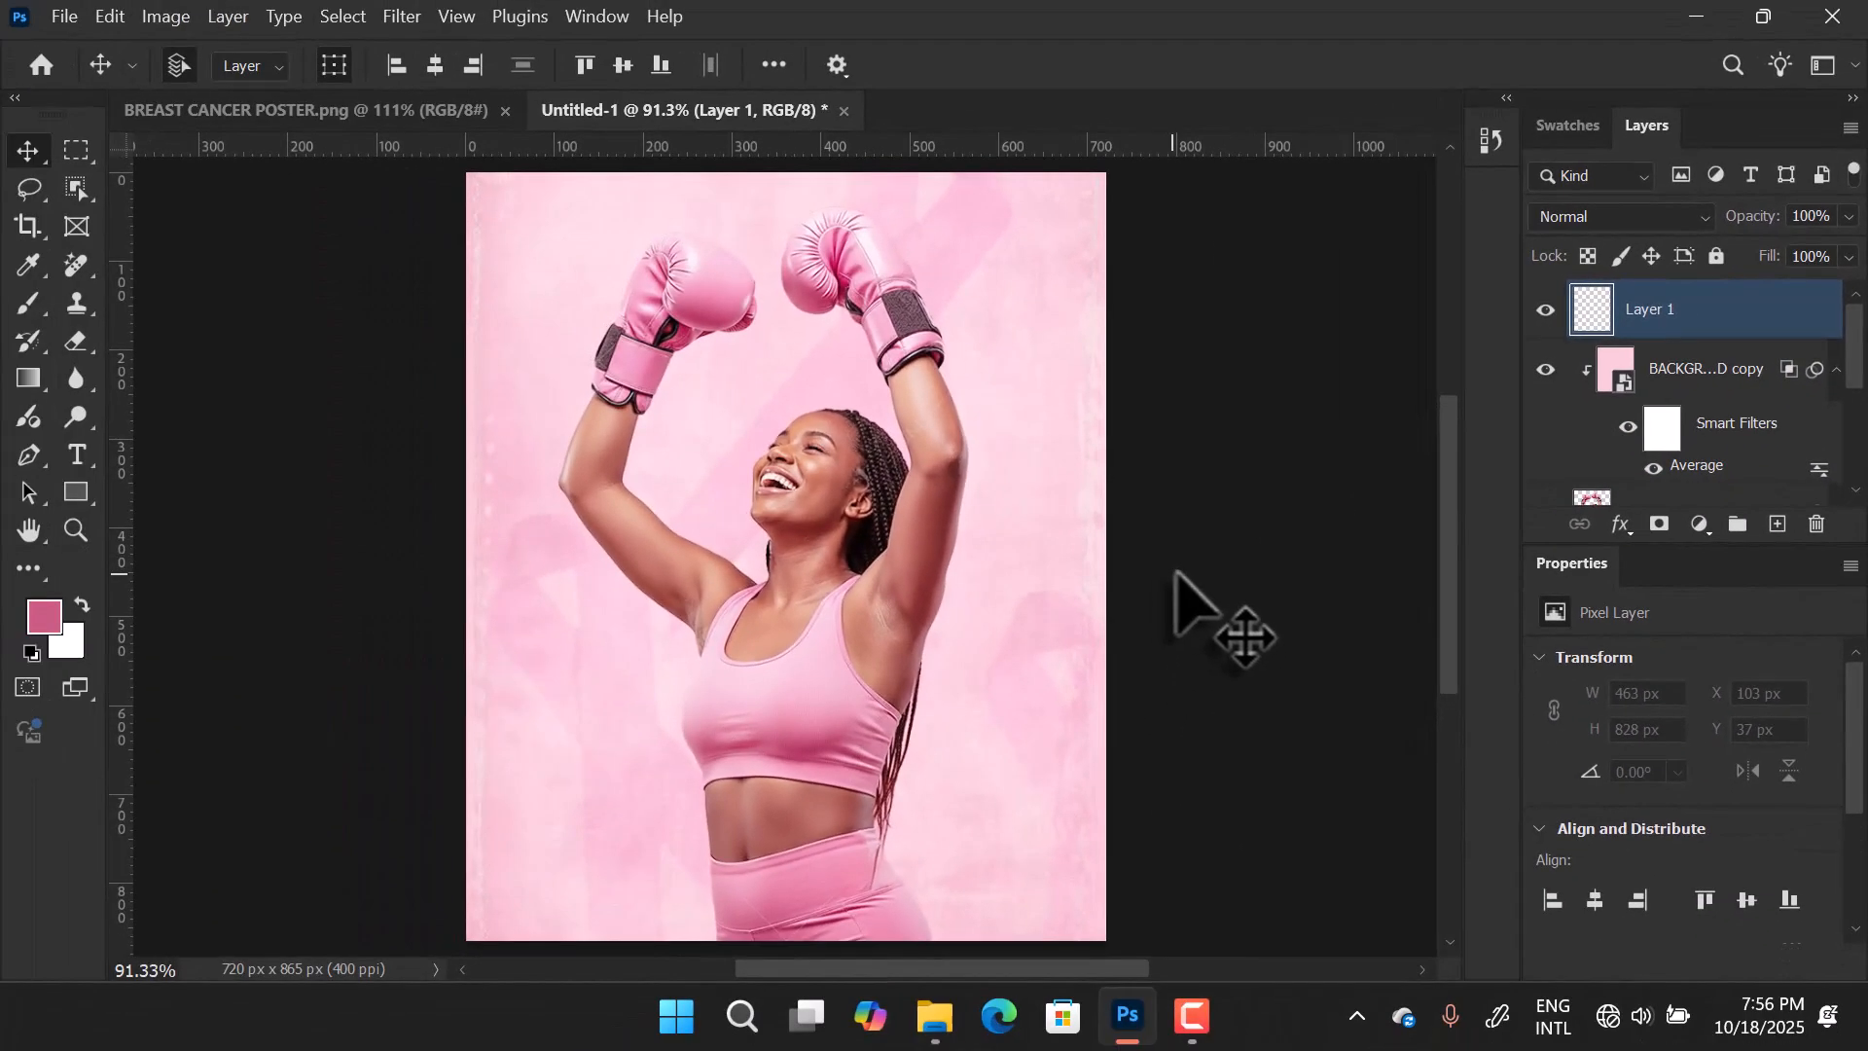
Choose the Brush tool, show the Group 1 color swatches, and use #ca5d83 as the foreground color.
click(1570, 127)
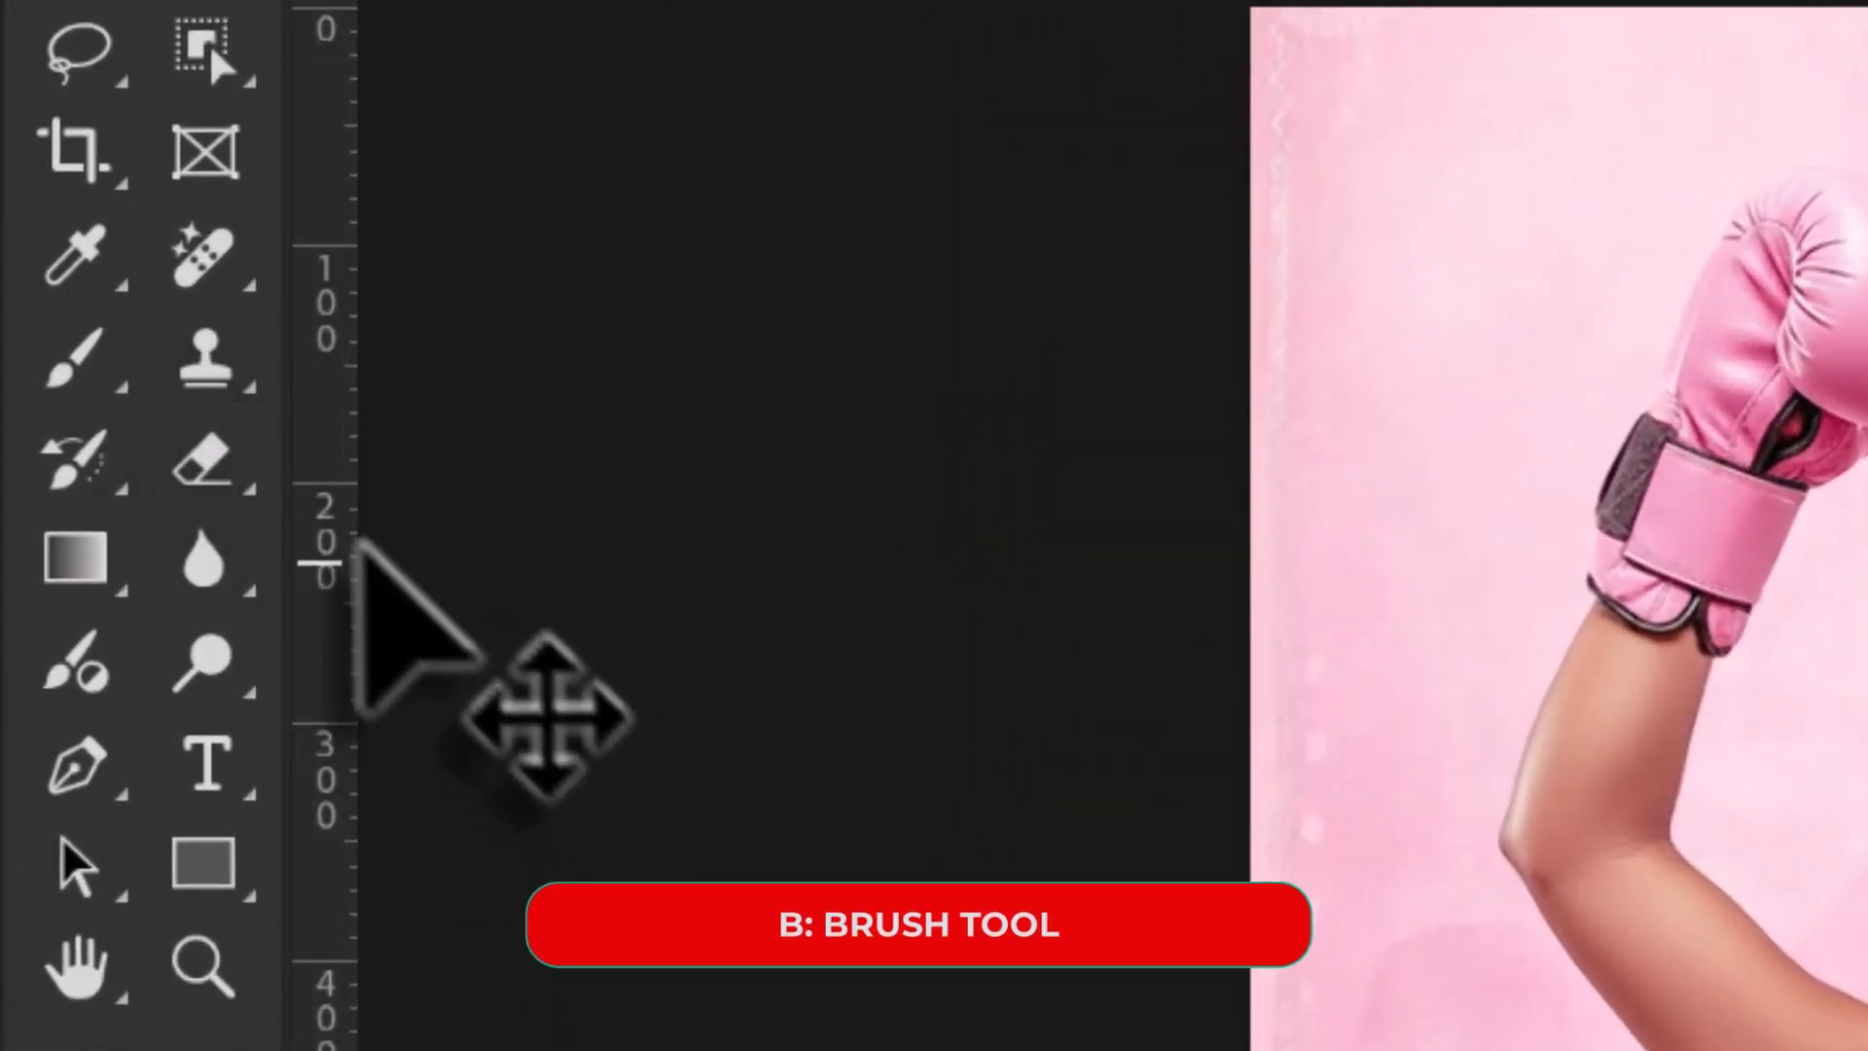
click(59, 368)
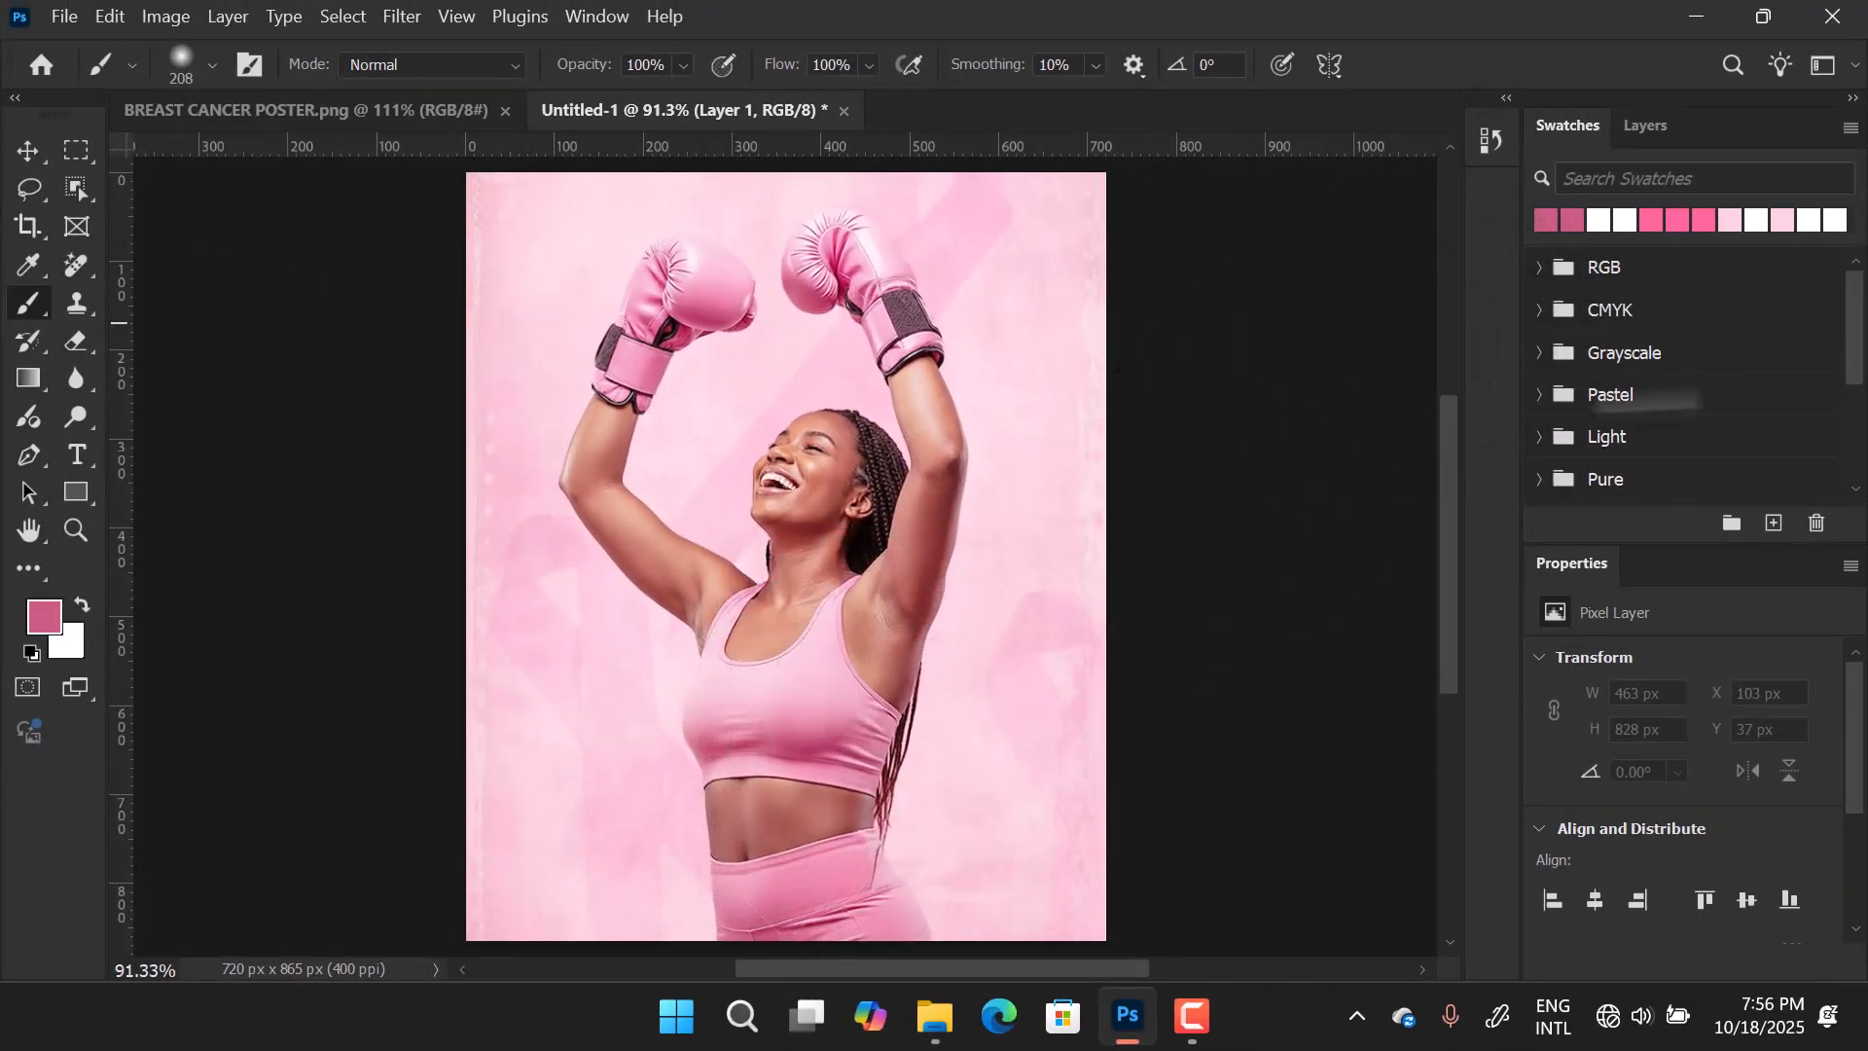
drag(1847, 352, 1828, 472)
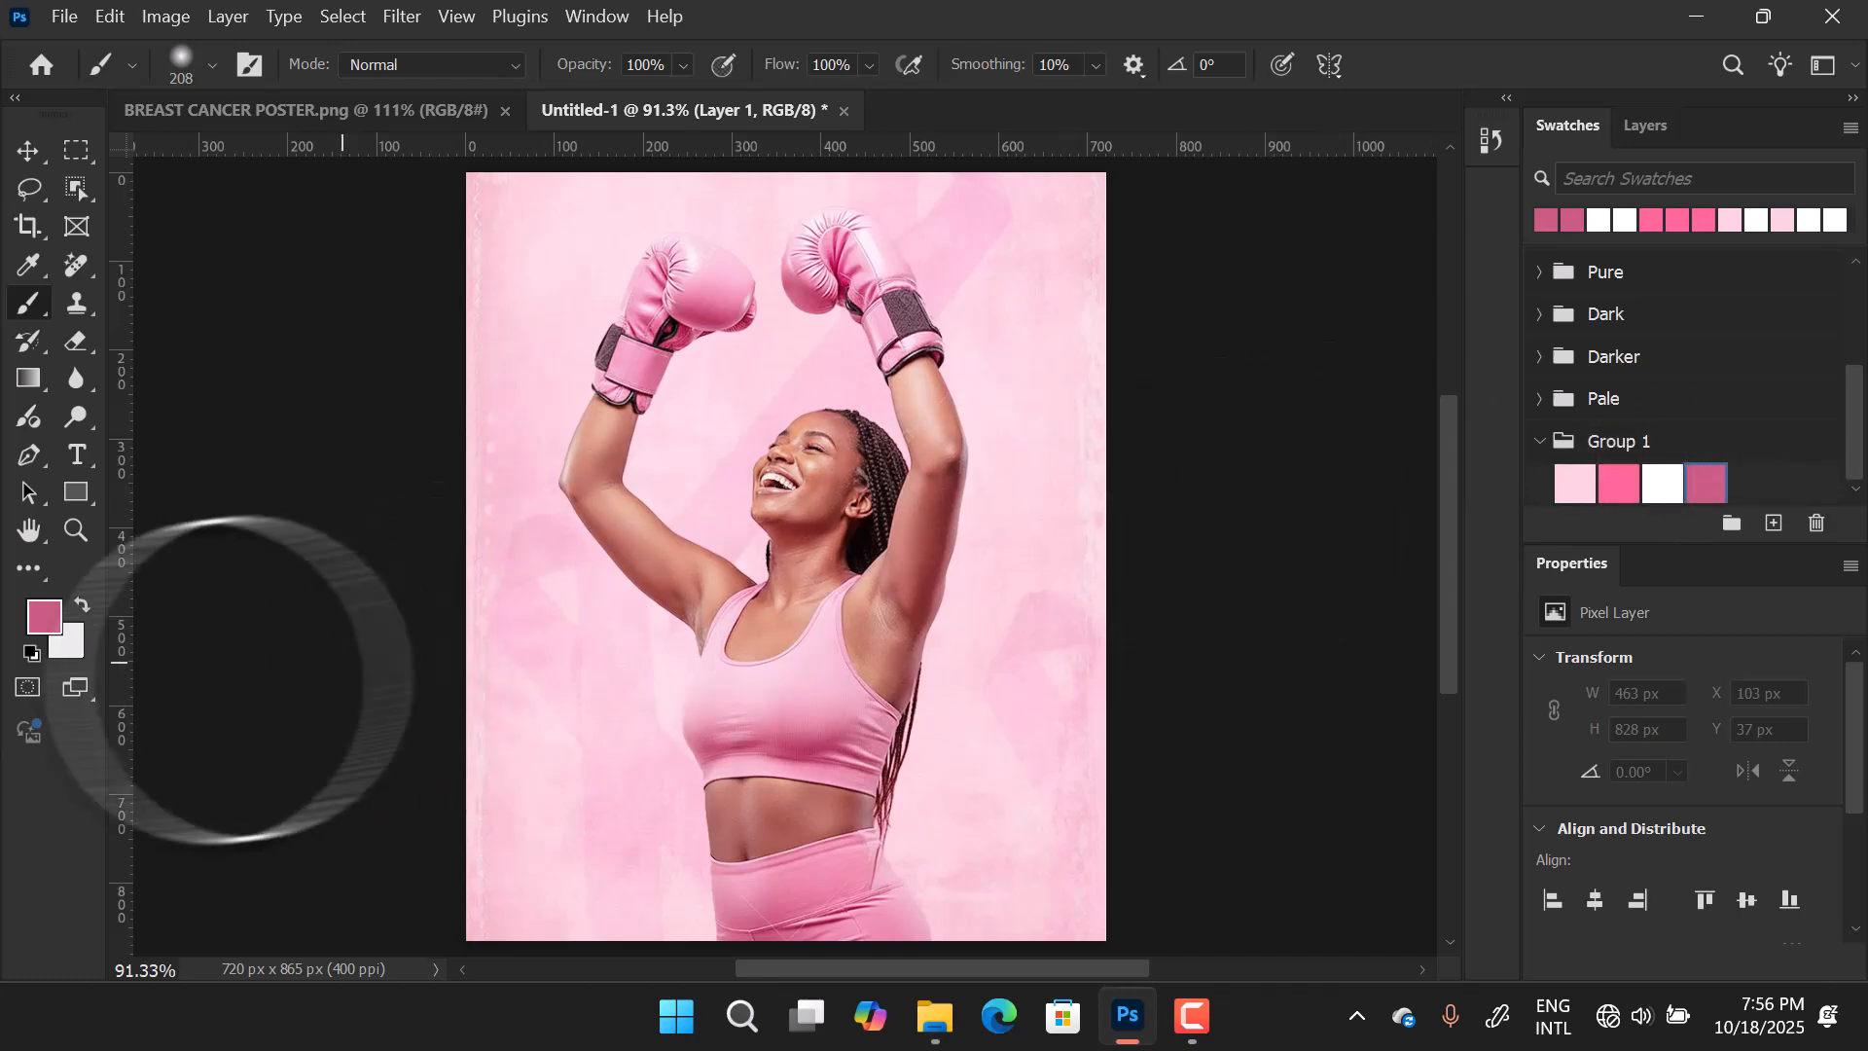
click(44, 616)
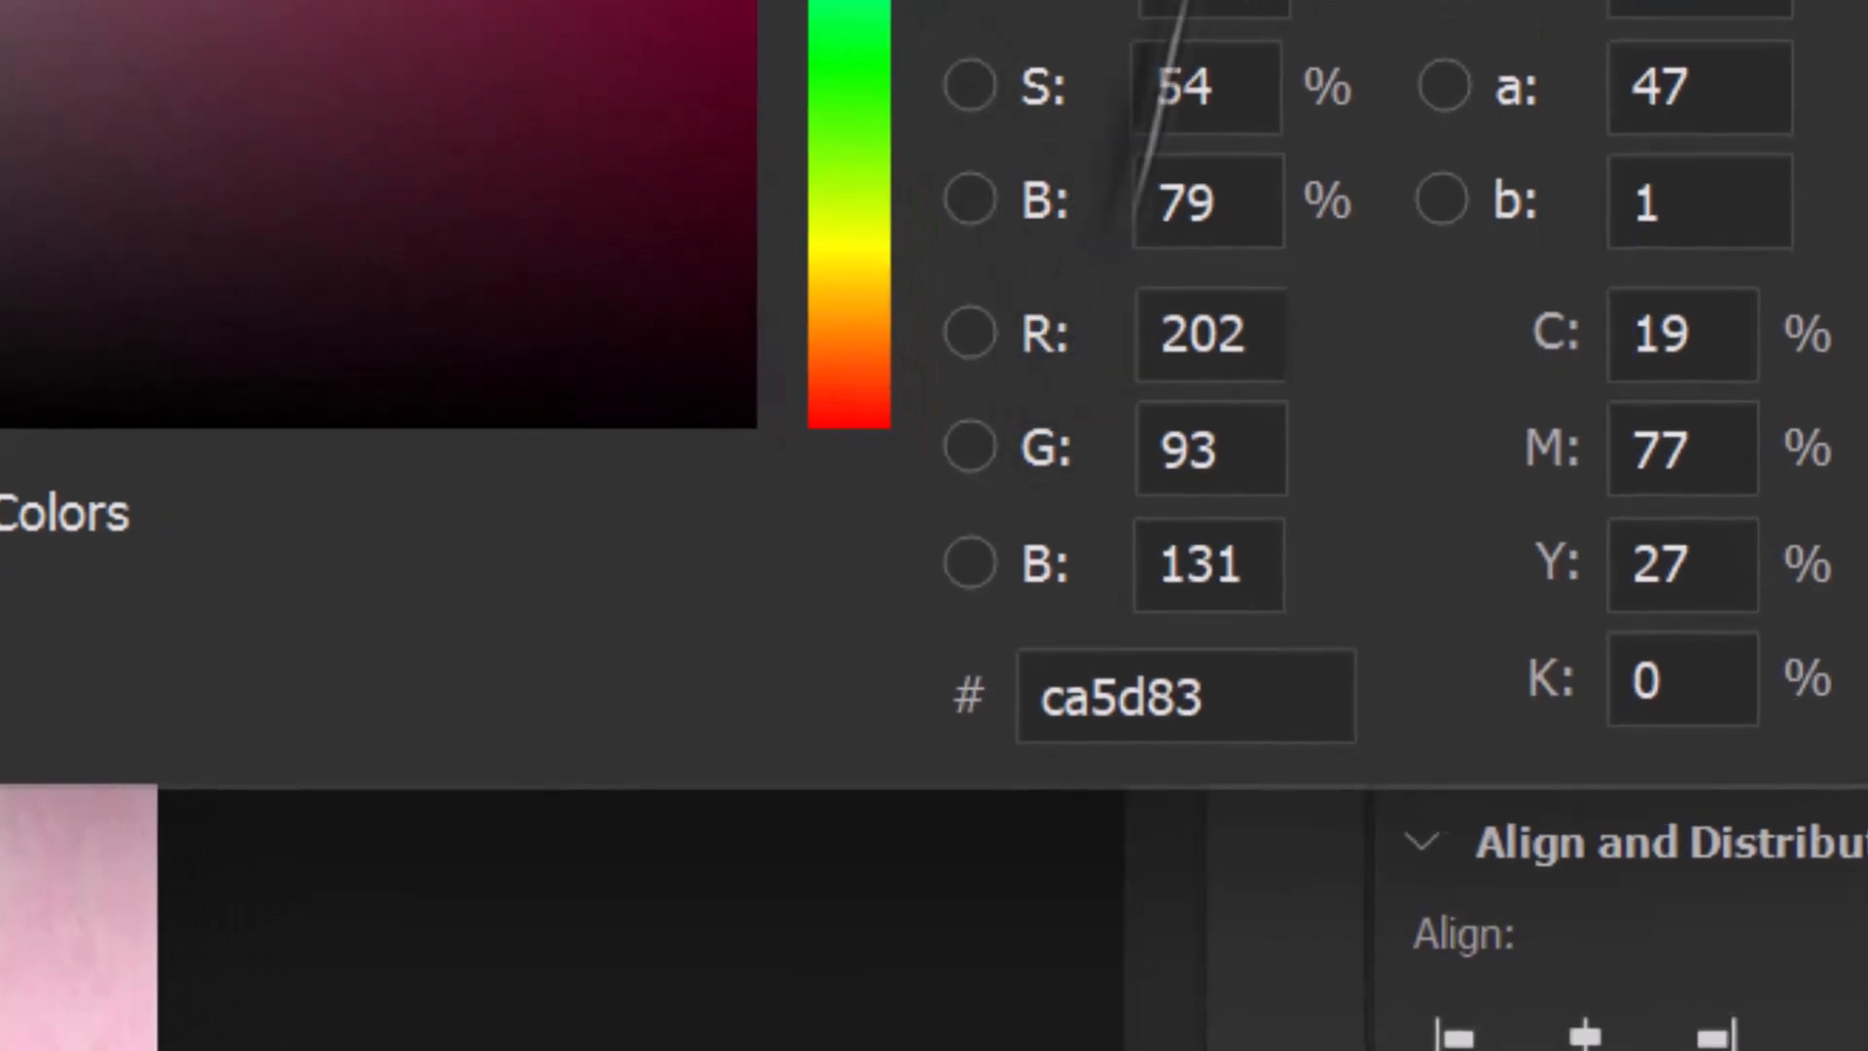
drag(1138, 20, 877, 0)
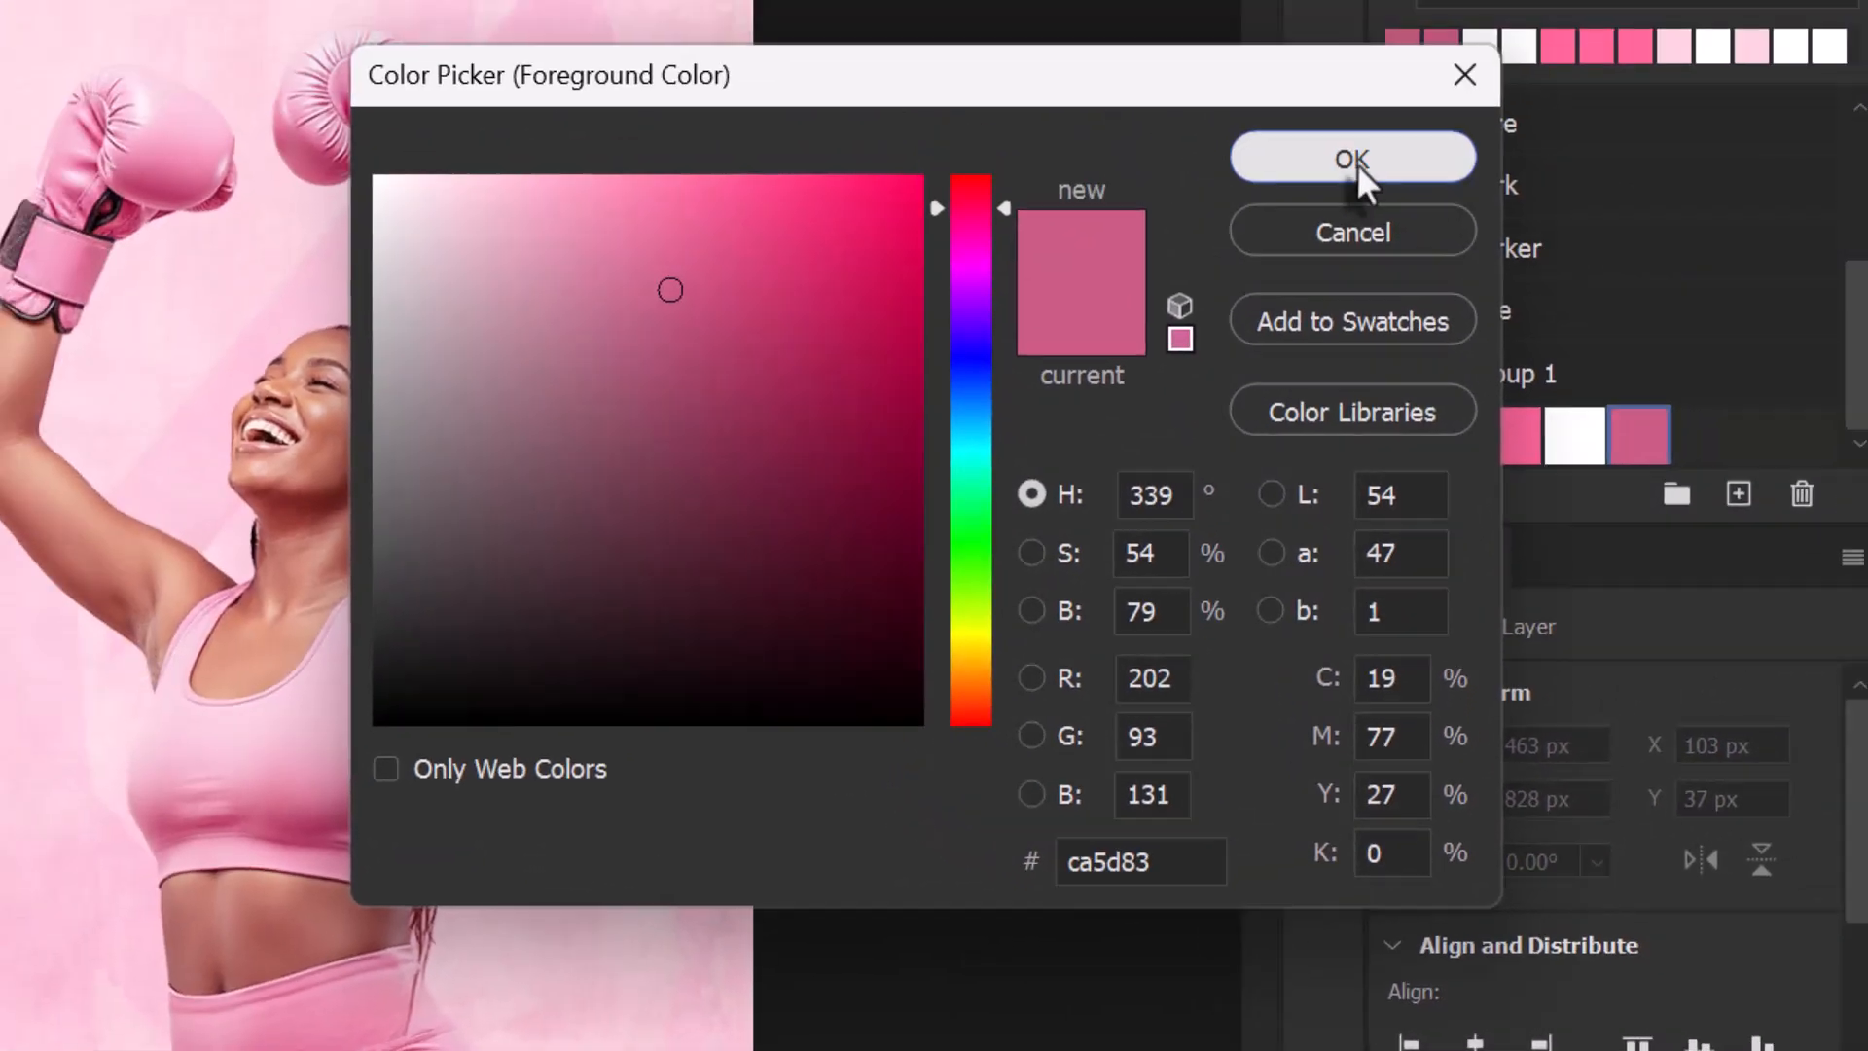
click(1356, 168)
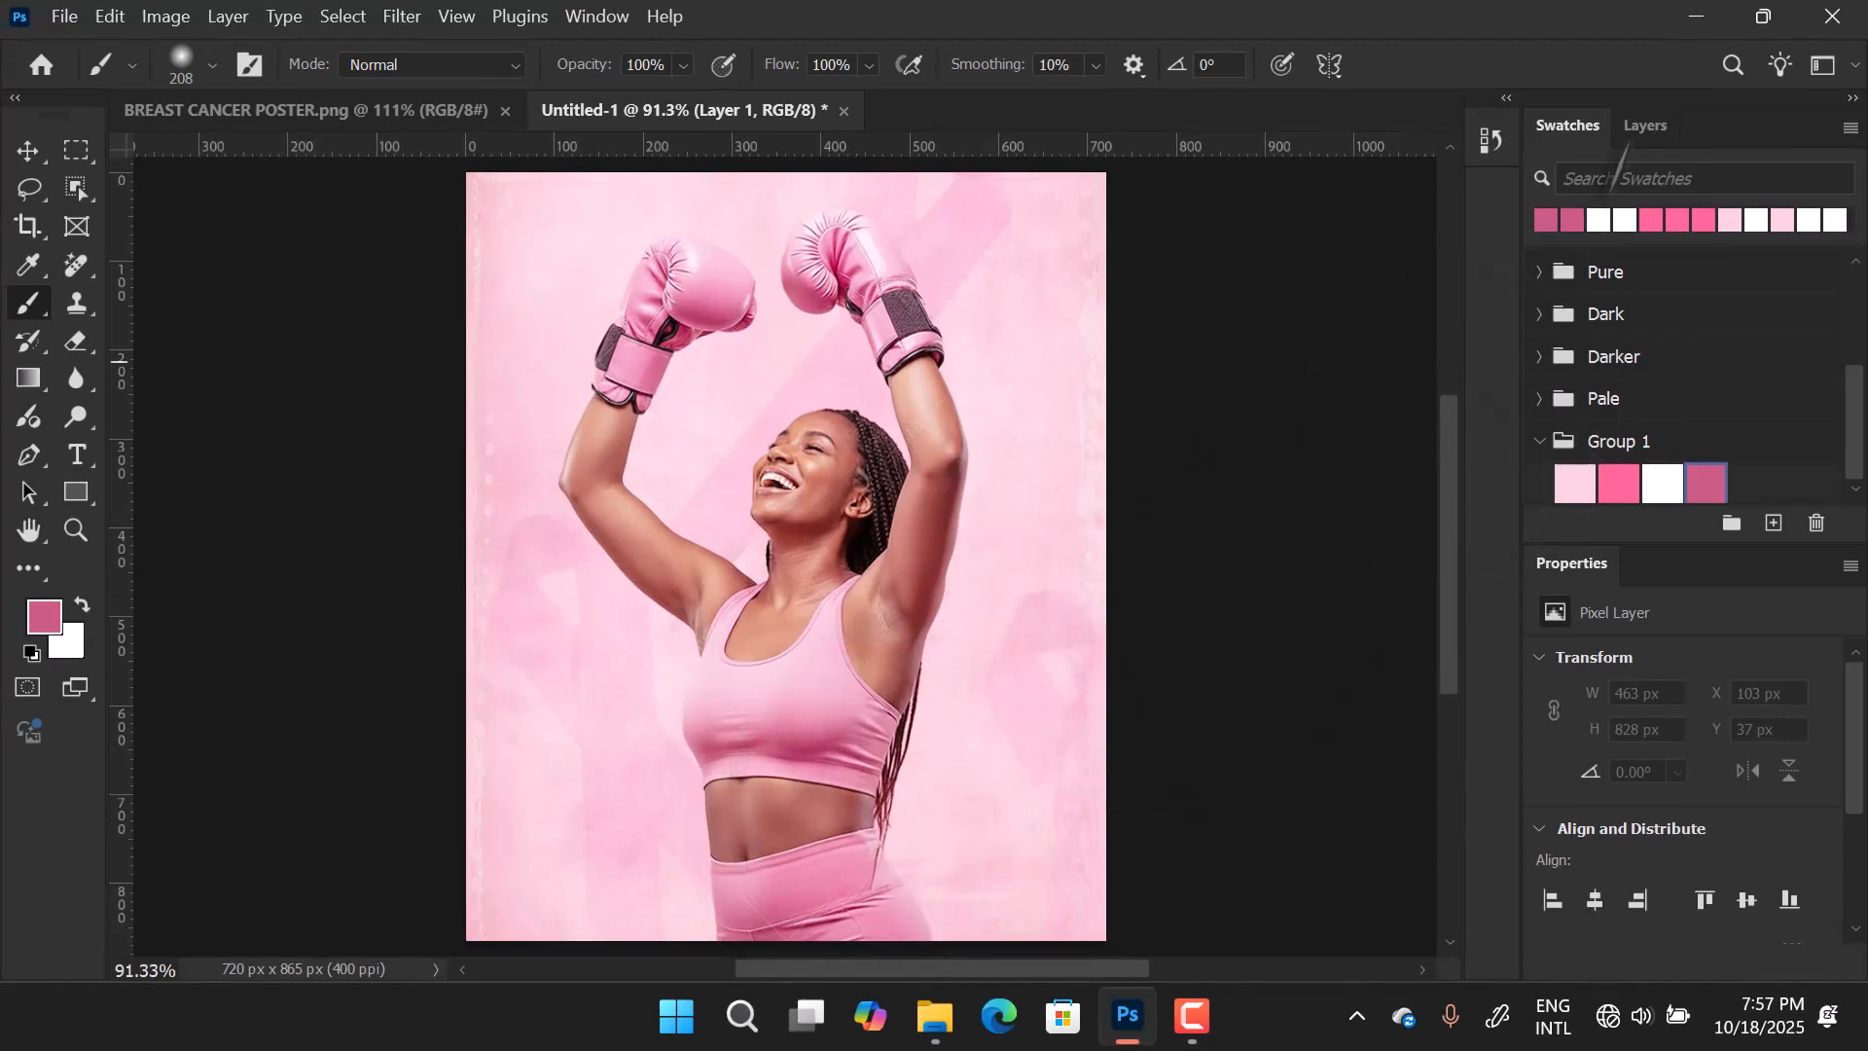
Paint a #ca5d83 band across the bottom of the poster on Layer 1 and convert the layer to a smart object.
click(1644, 127)
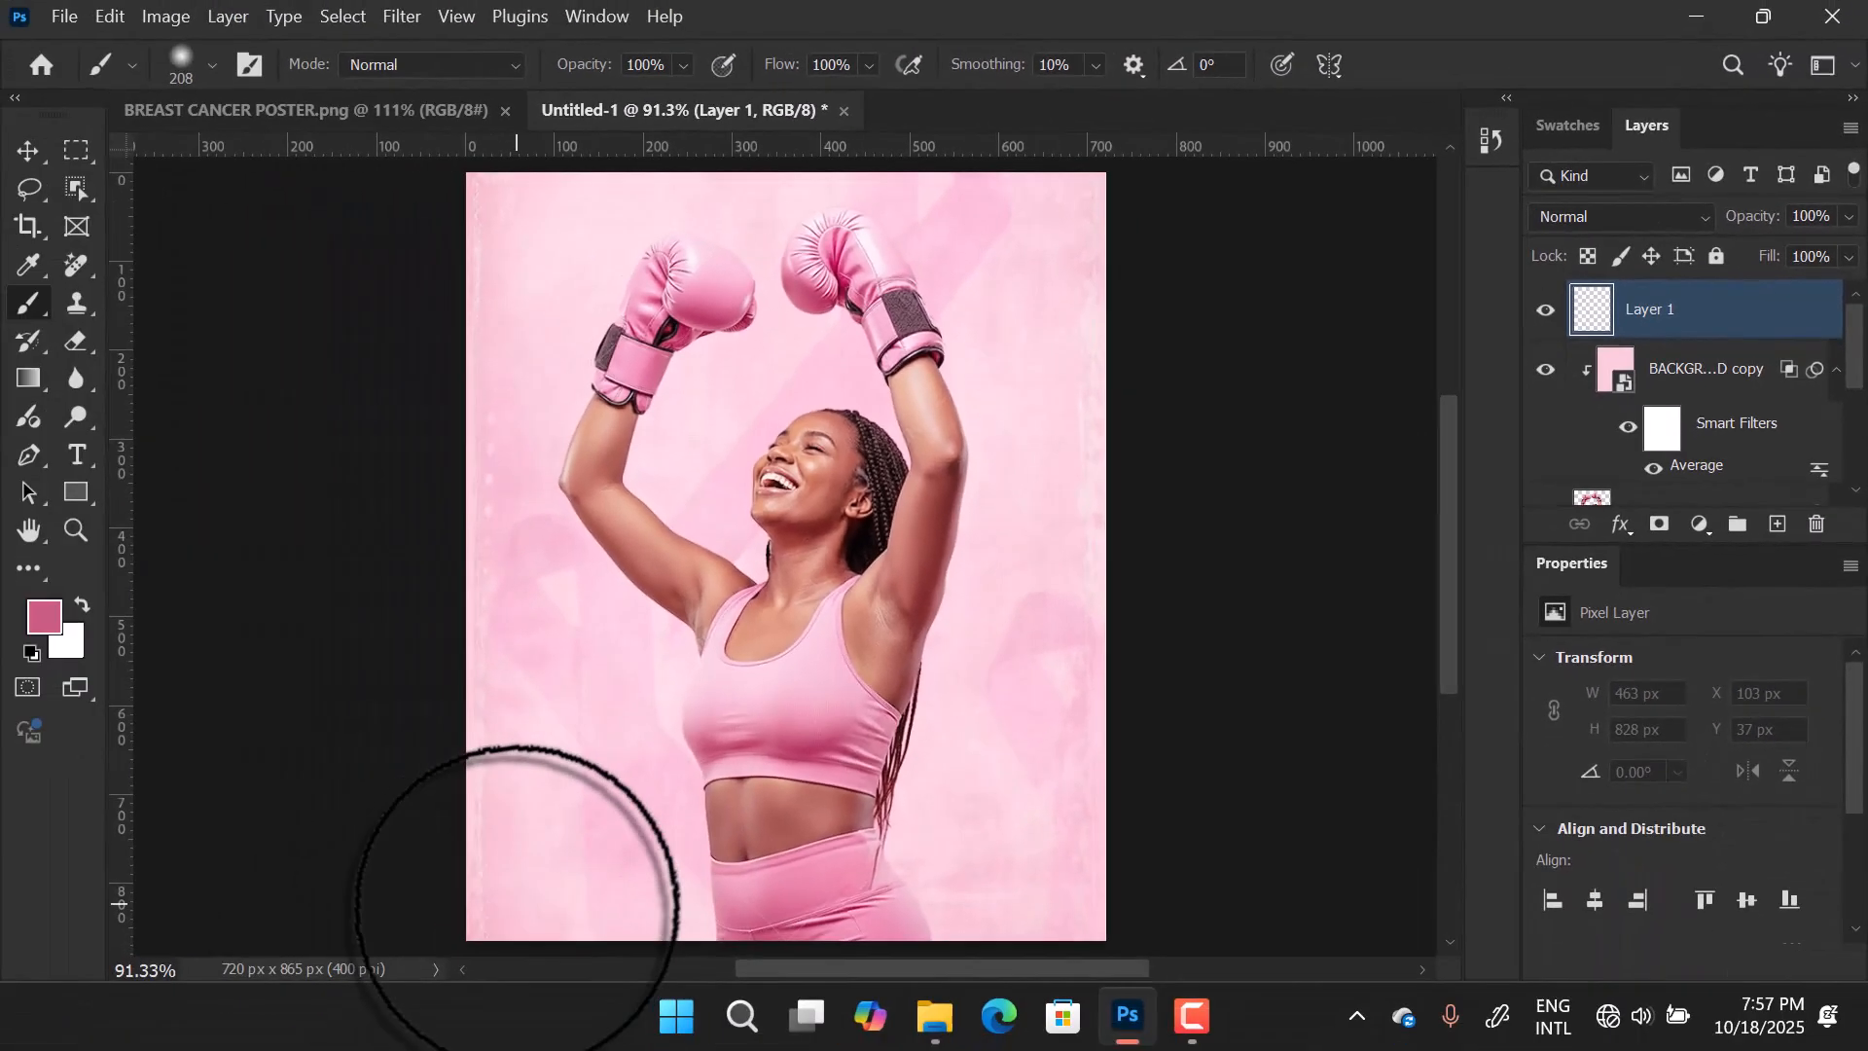
mouse_move(912, 946)
mouse_down()
mouse_move(1102, 897)
mouse_move(728, 946)
mouse_move(438, 847)
mouse_move(784, 897)
mouse_move(1086, 812)
mouse_move(954, 850)
mouse_move(754, 857)
mouse_move(470, 814)
mouse_move(916, 852)
mouse_move(1110, 820)
mouse_move(1087, 912)
mouse_move(933, 924)
mouse_move(475, 807)
mouse_move(775, 841)
mouse_move(1111, 792)
mouse_move(878, 918)
mouse_move(710, 741)
mouse_move(1092, 839)
mouse_move(967, 875)
mouse_up()
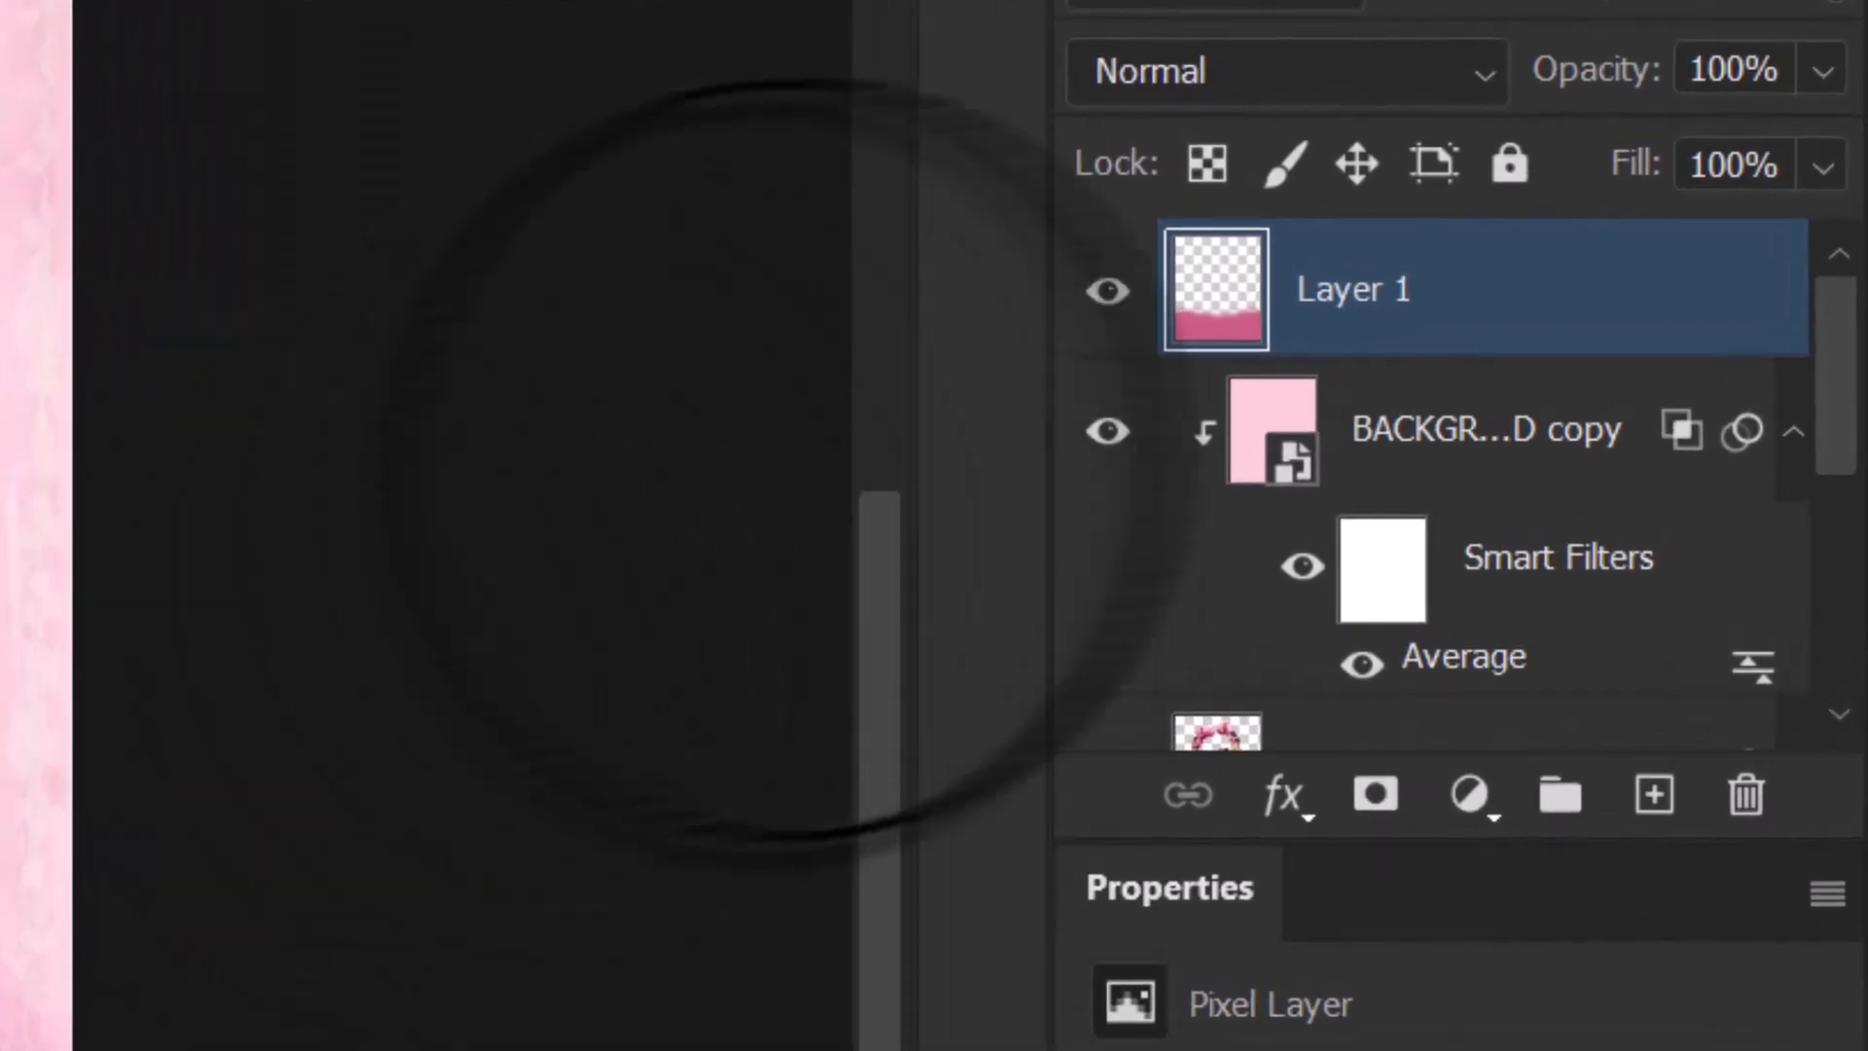
right_click(1524, 297)
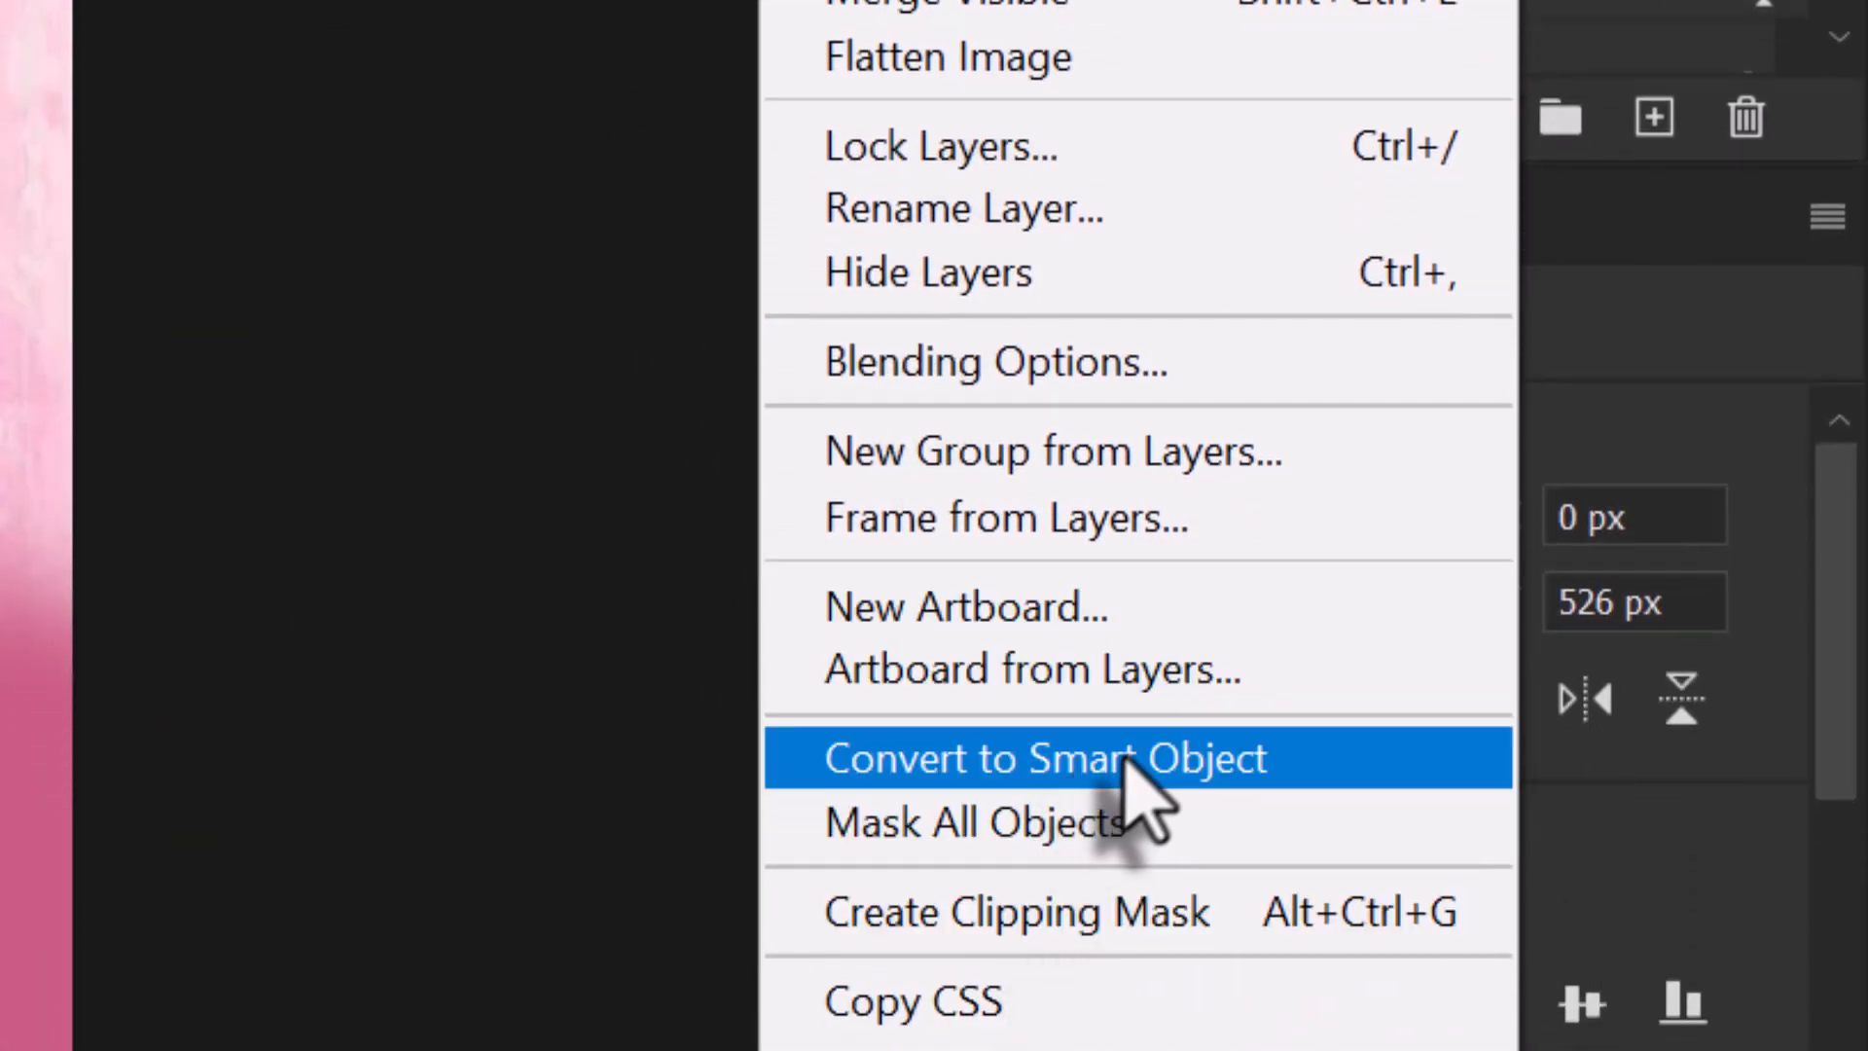
click(1129, 763)
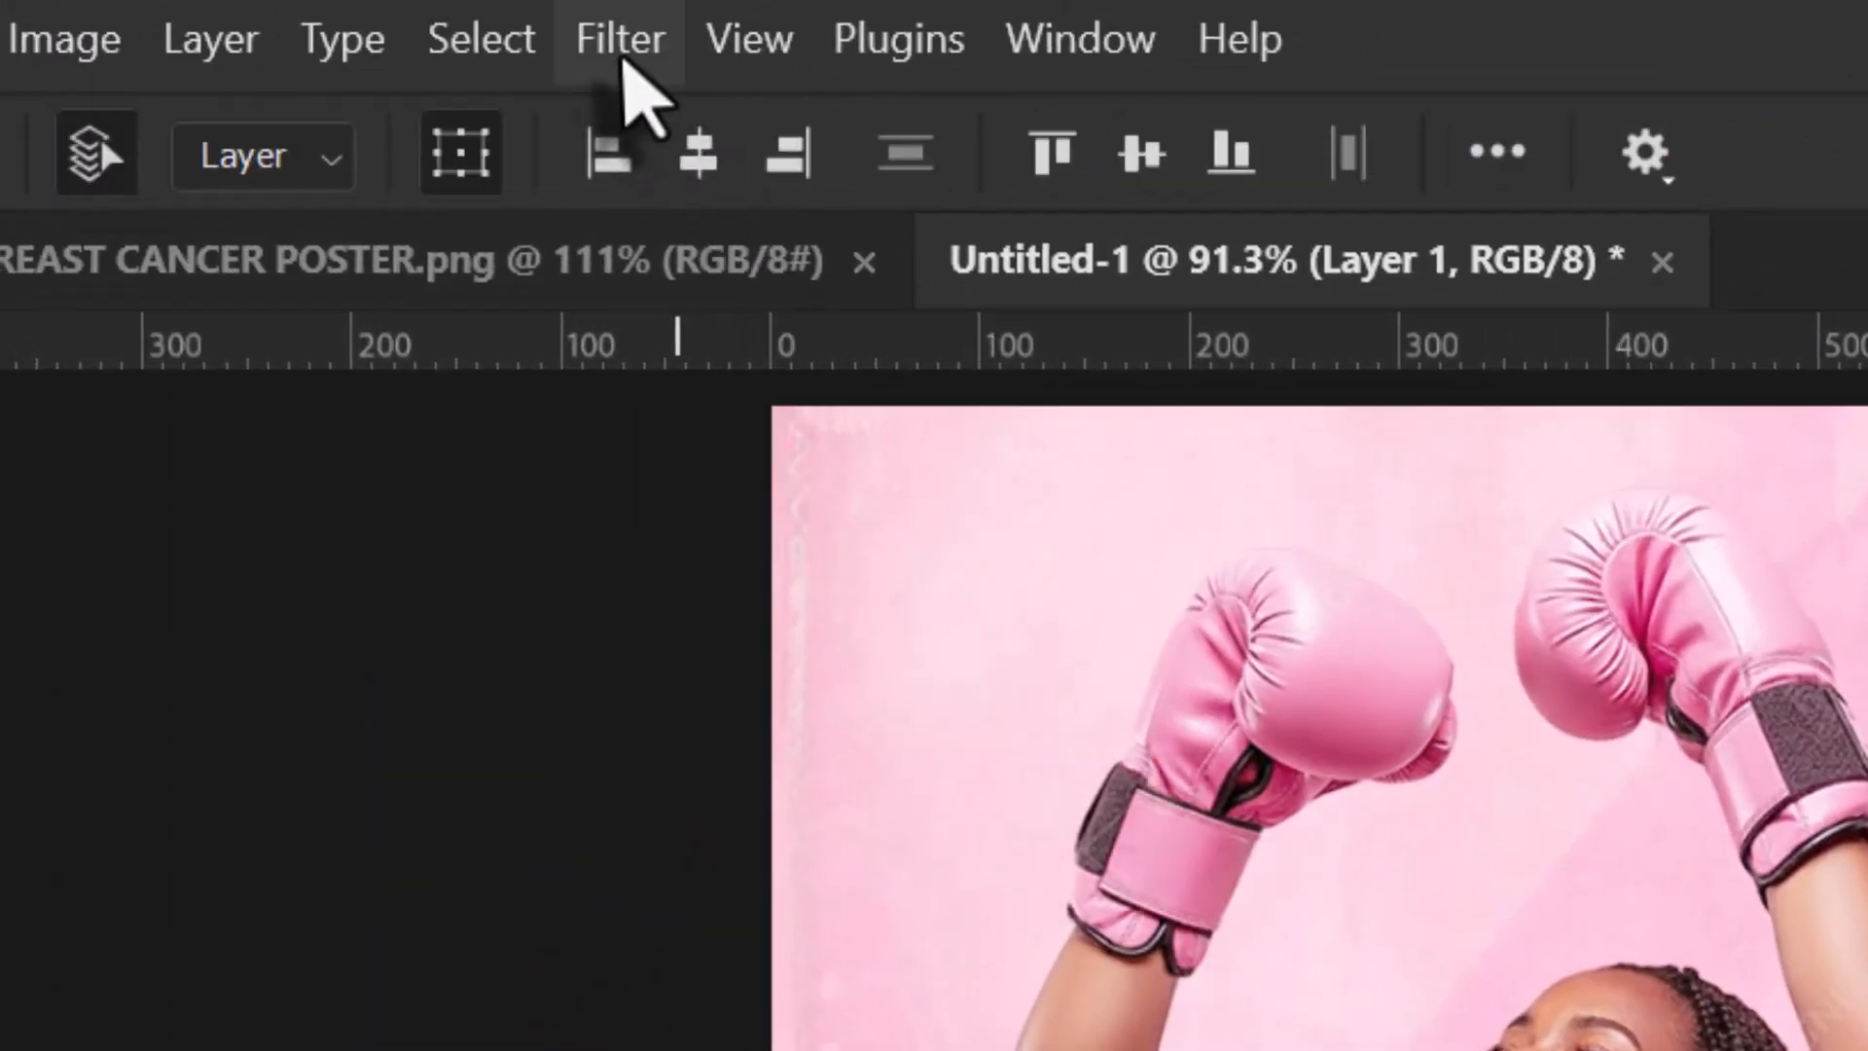
Apply a Gaussian Blur to Layer 1 so the painted pink fades softly into the woman and background, and deselect the layer.
click(623, 44)
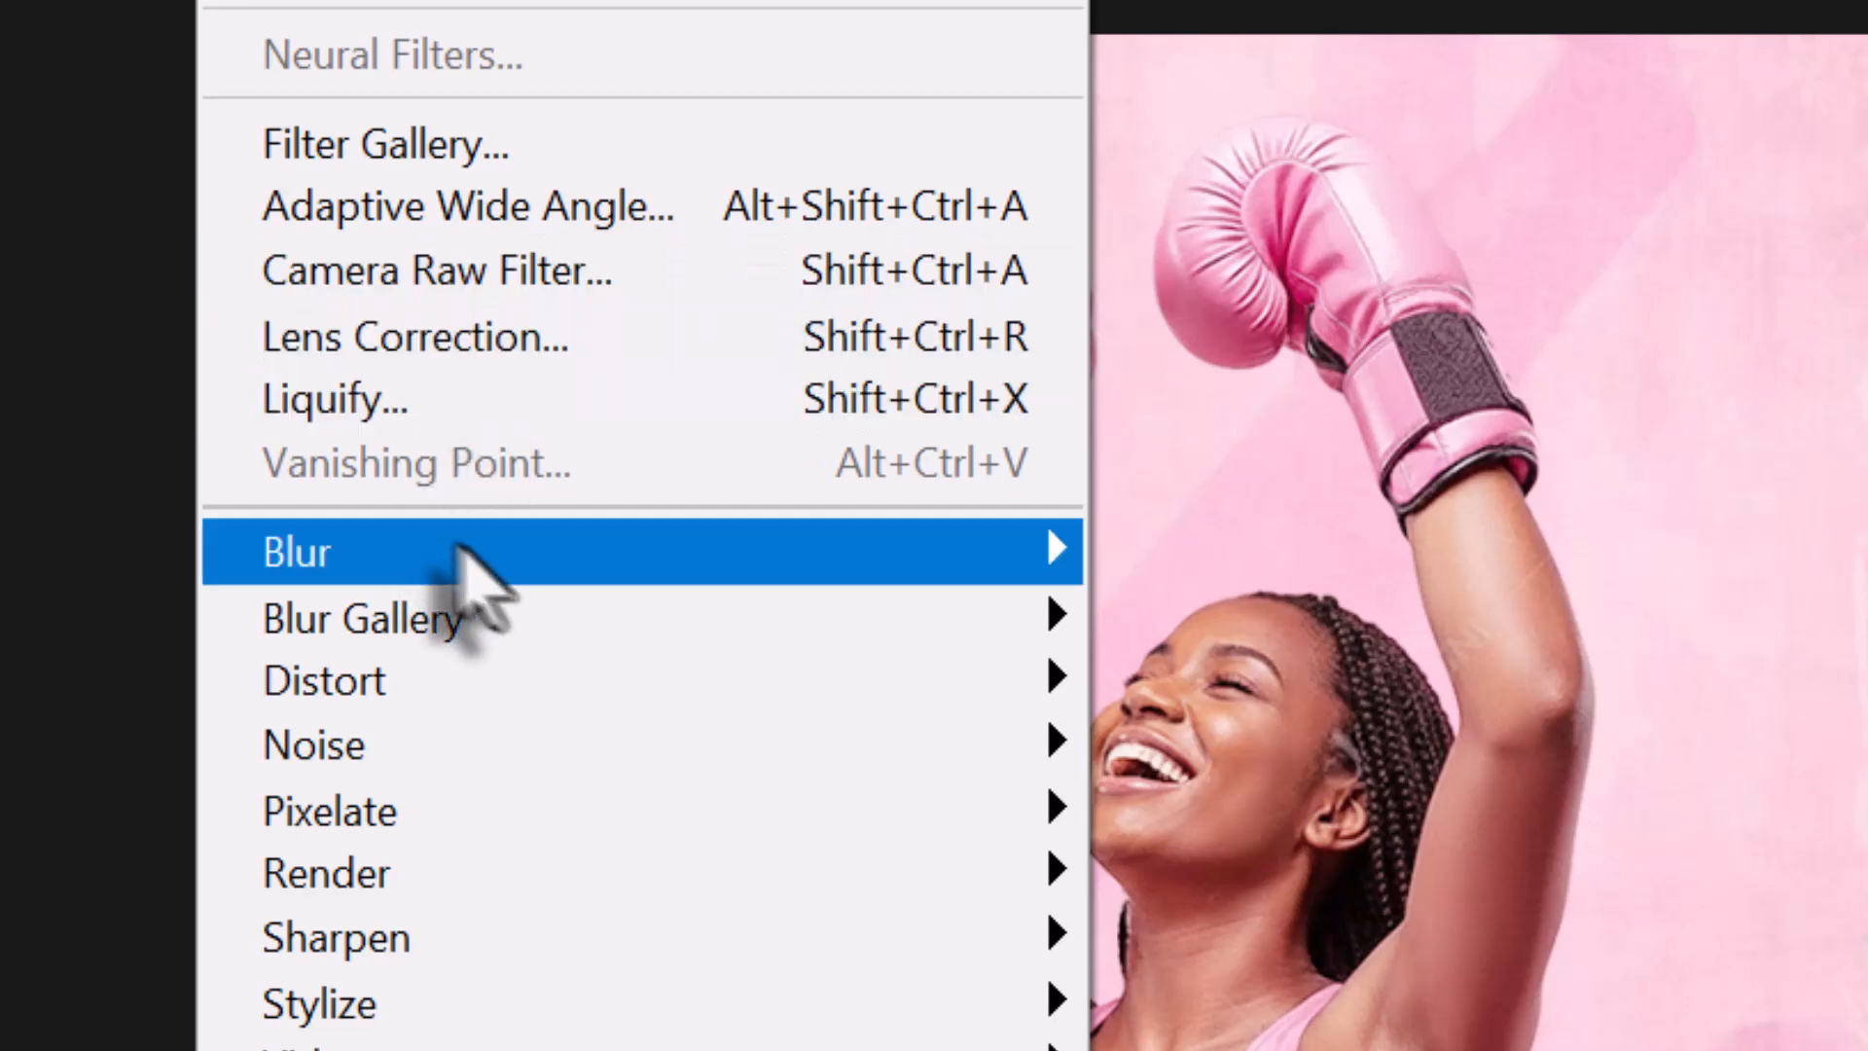
mouse_move(613, 582)
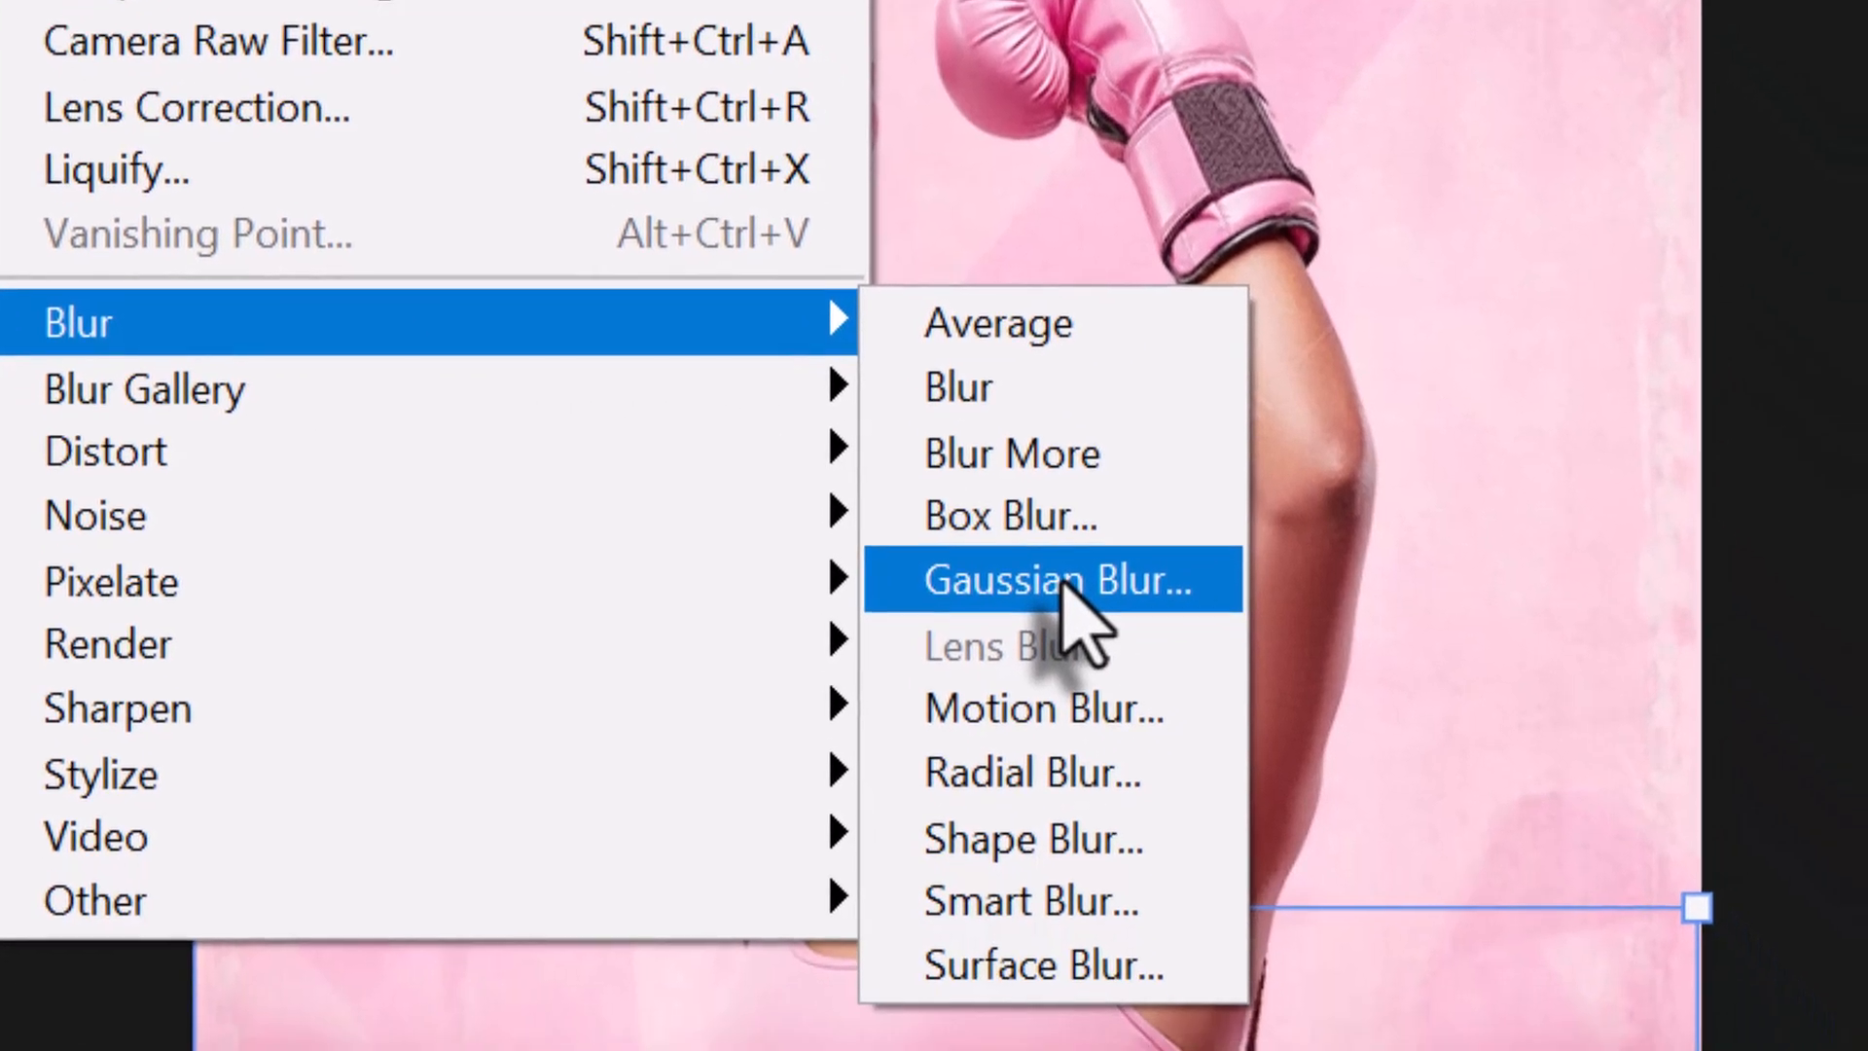
click(1068, 582)
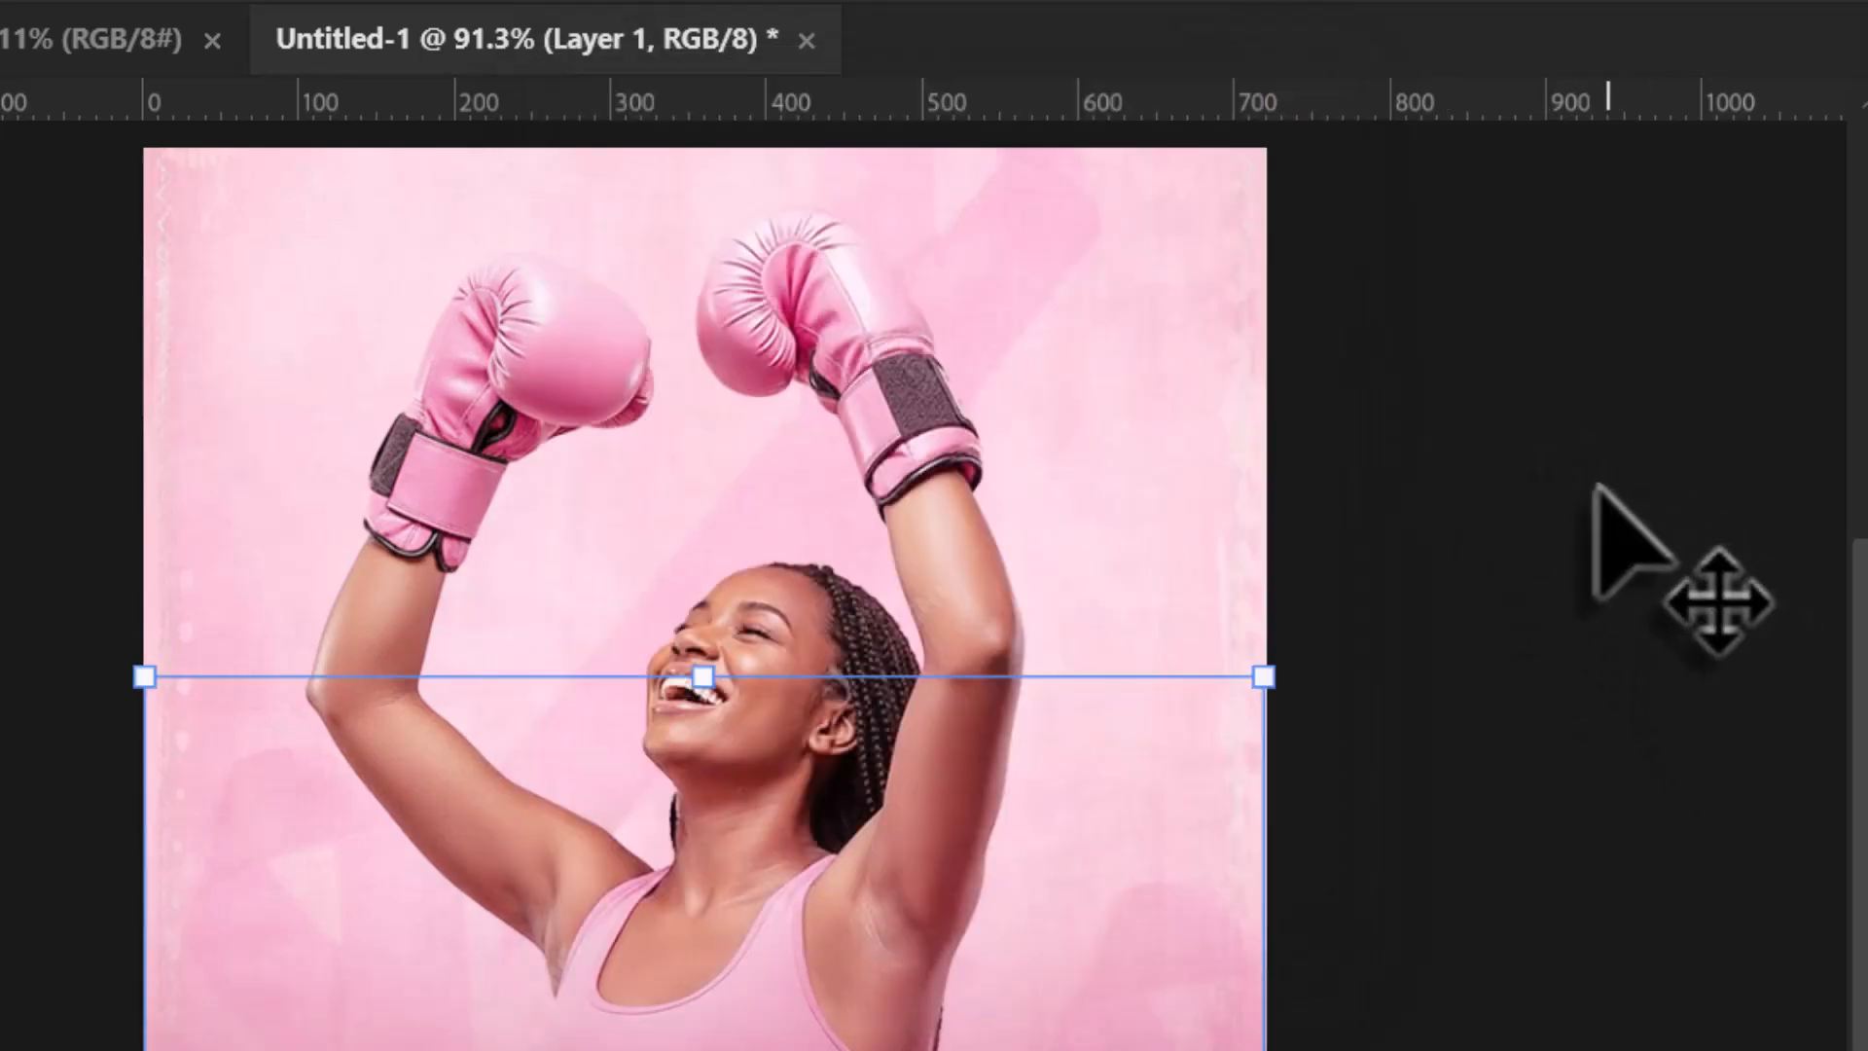
click(1590, 474)
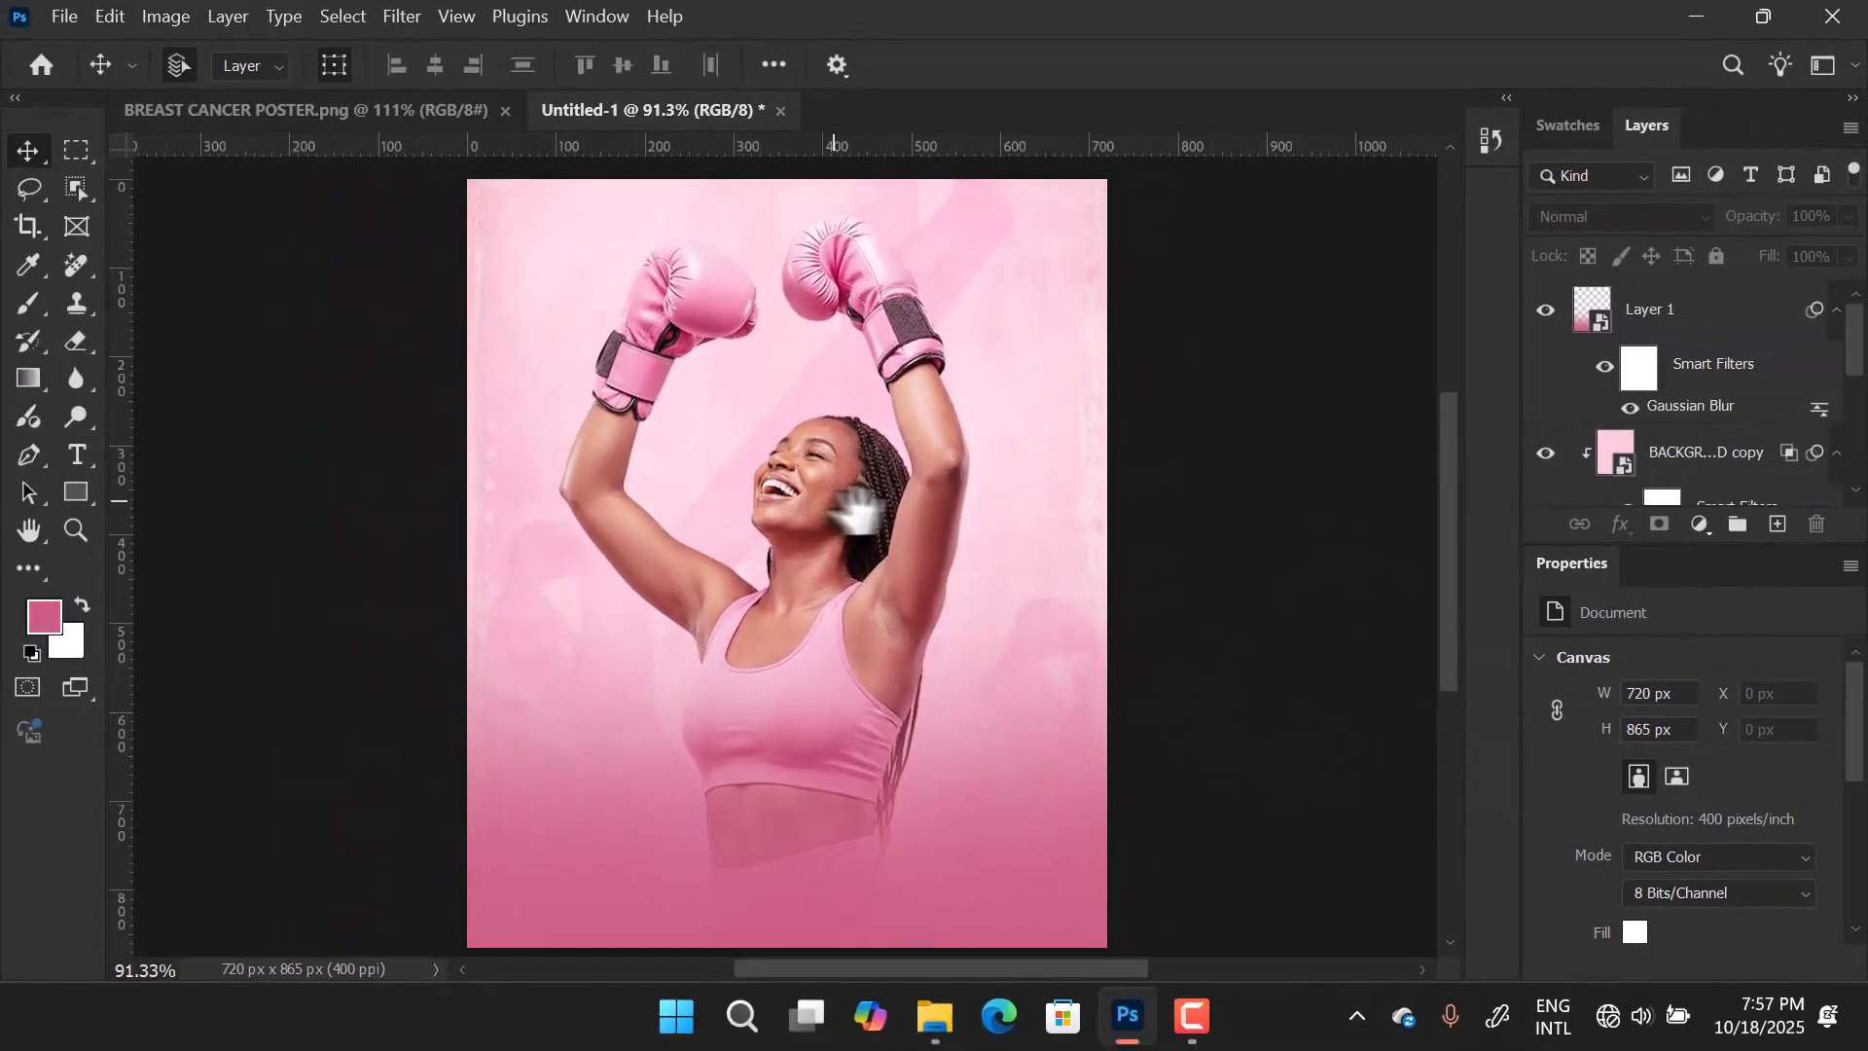
drag(799, 555, 729, 520)
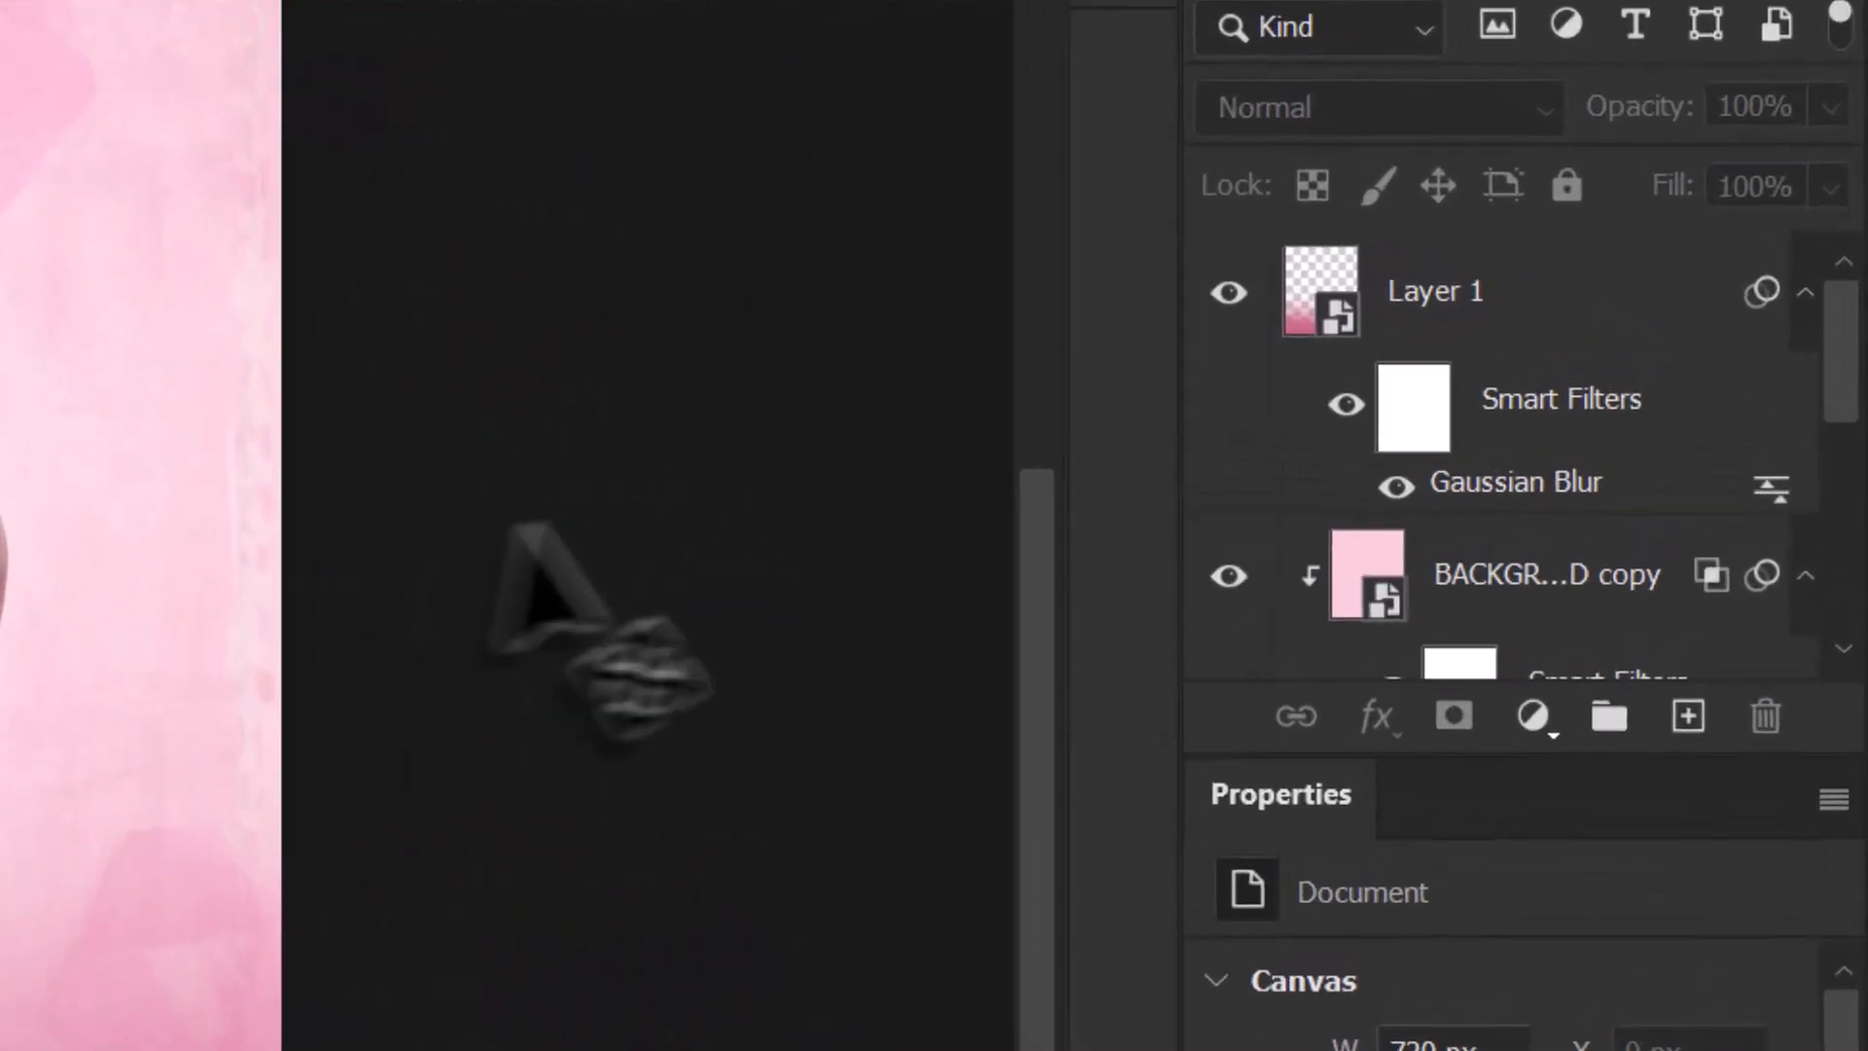
Lock Layer 1 and the BACKGROUND copy layer completely.
click(1576, 313)
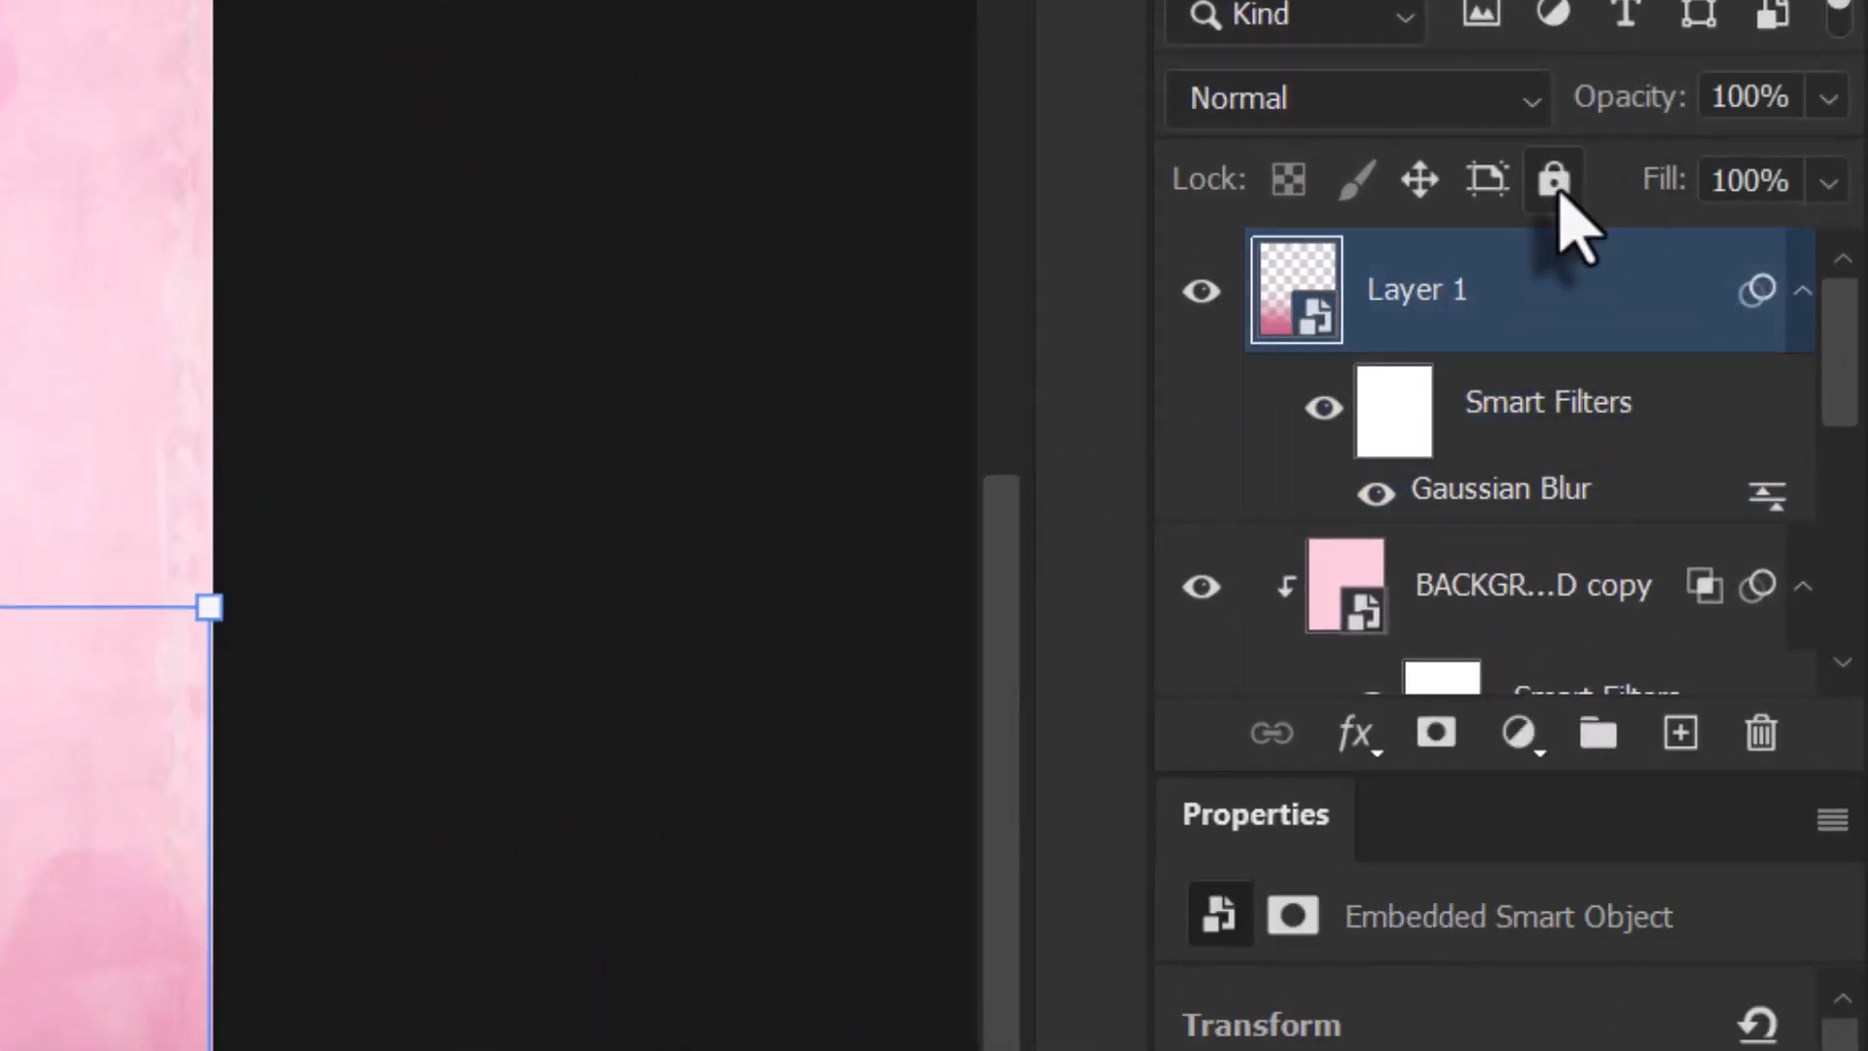
click(1565, 194)
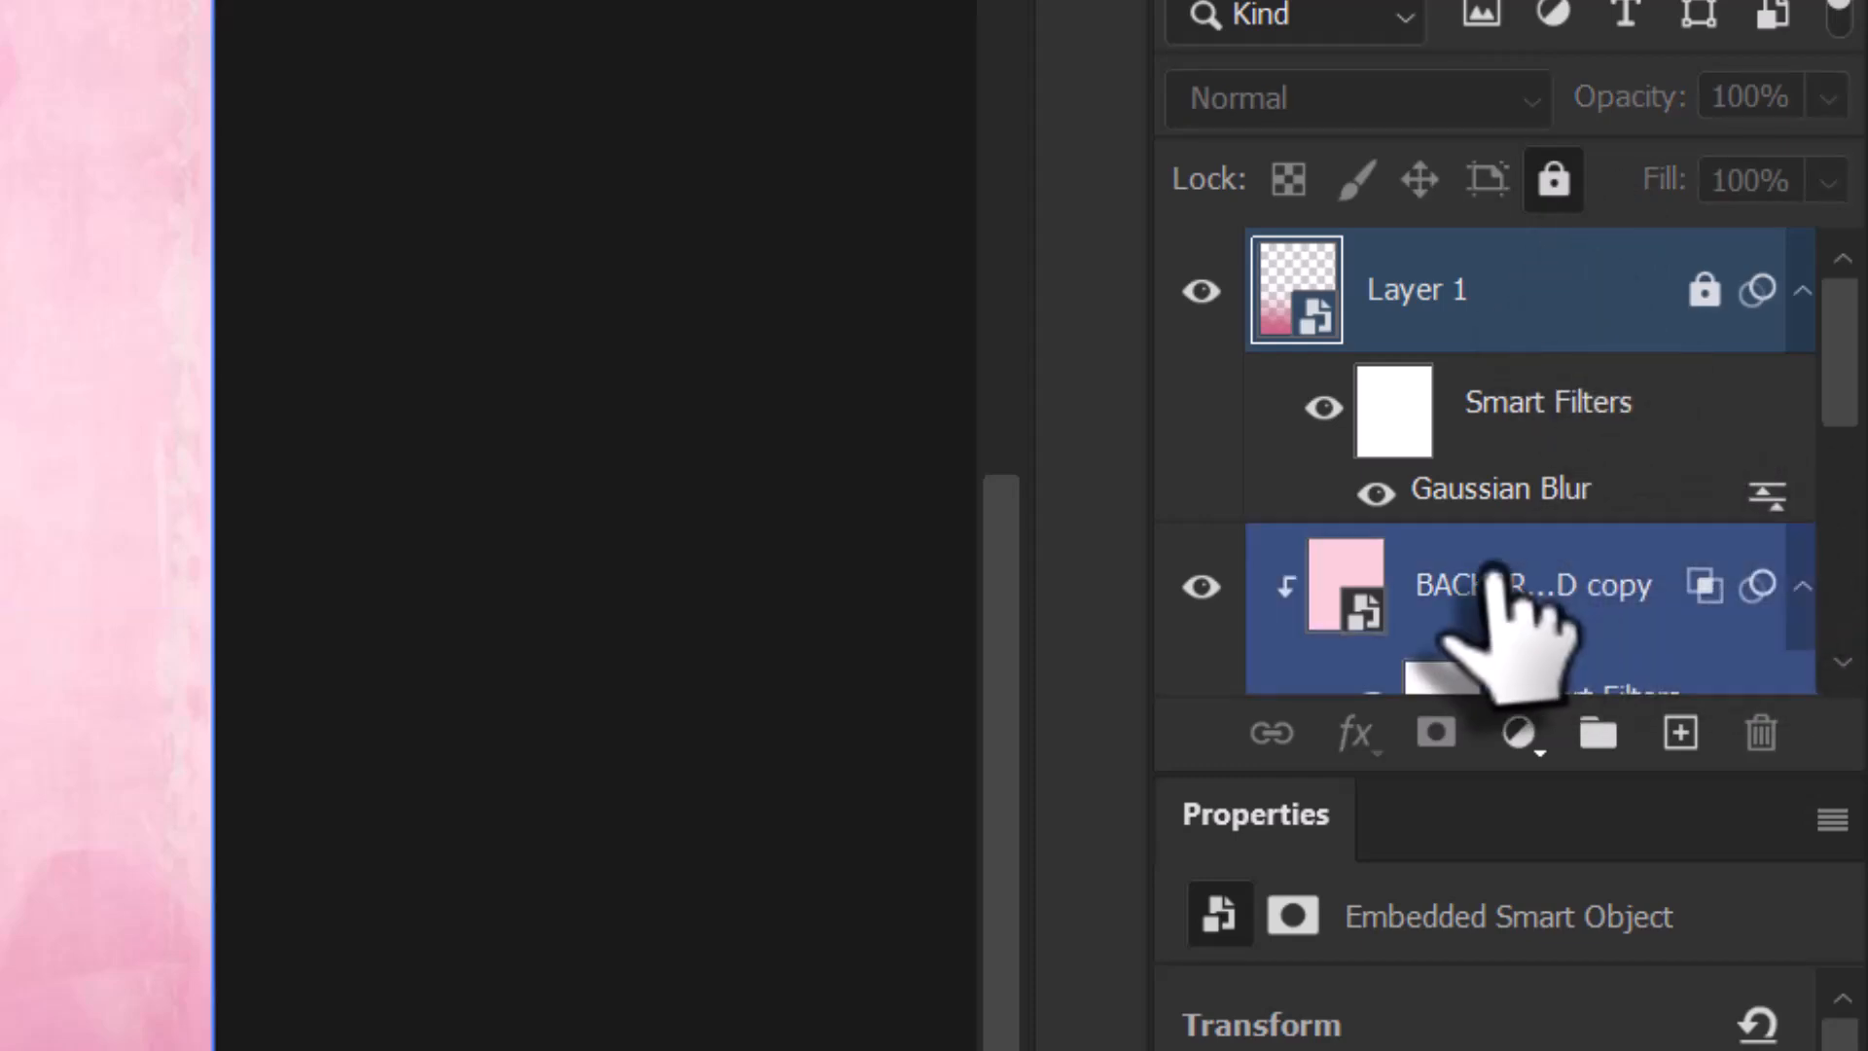
click(1522, 583)
click(1552, 179)
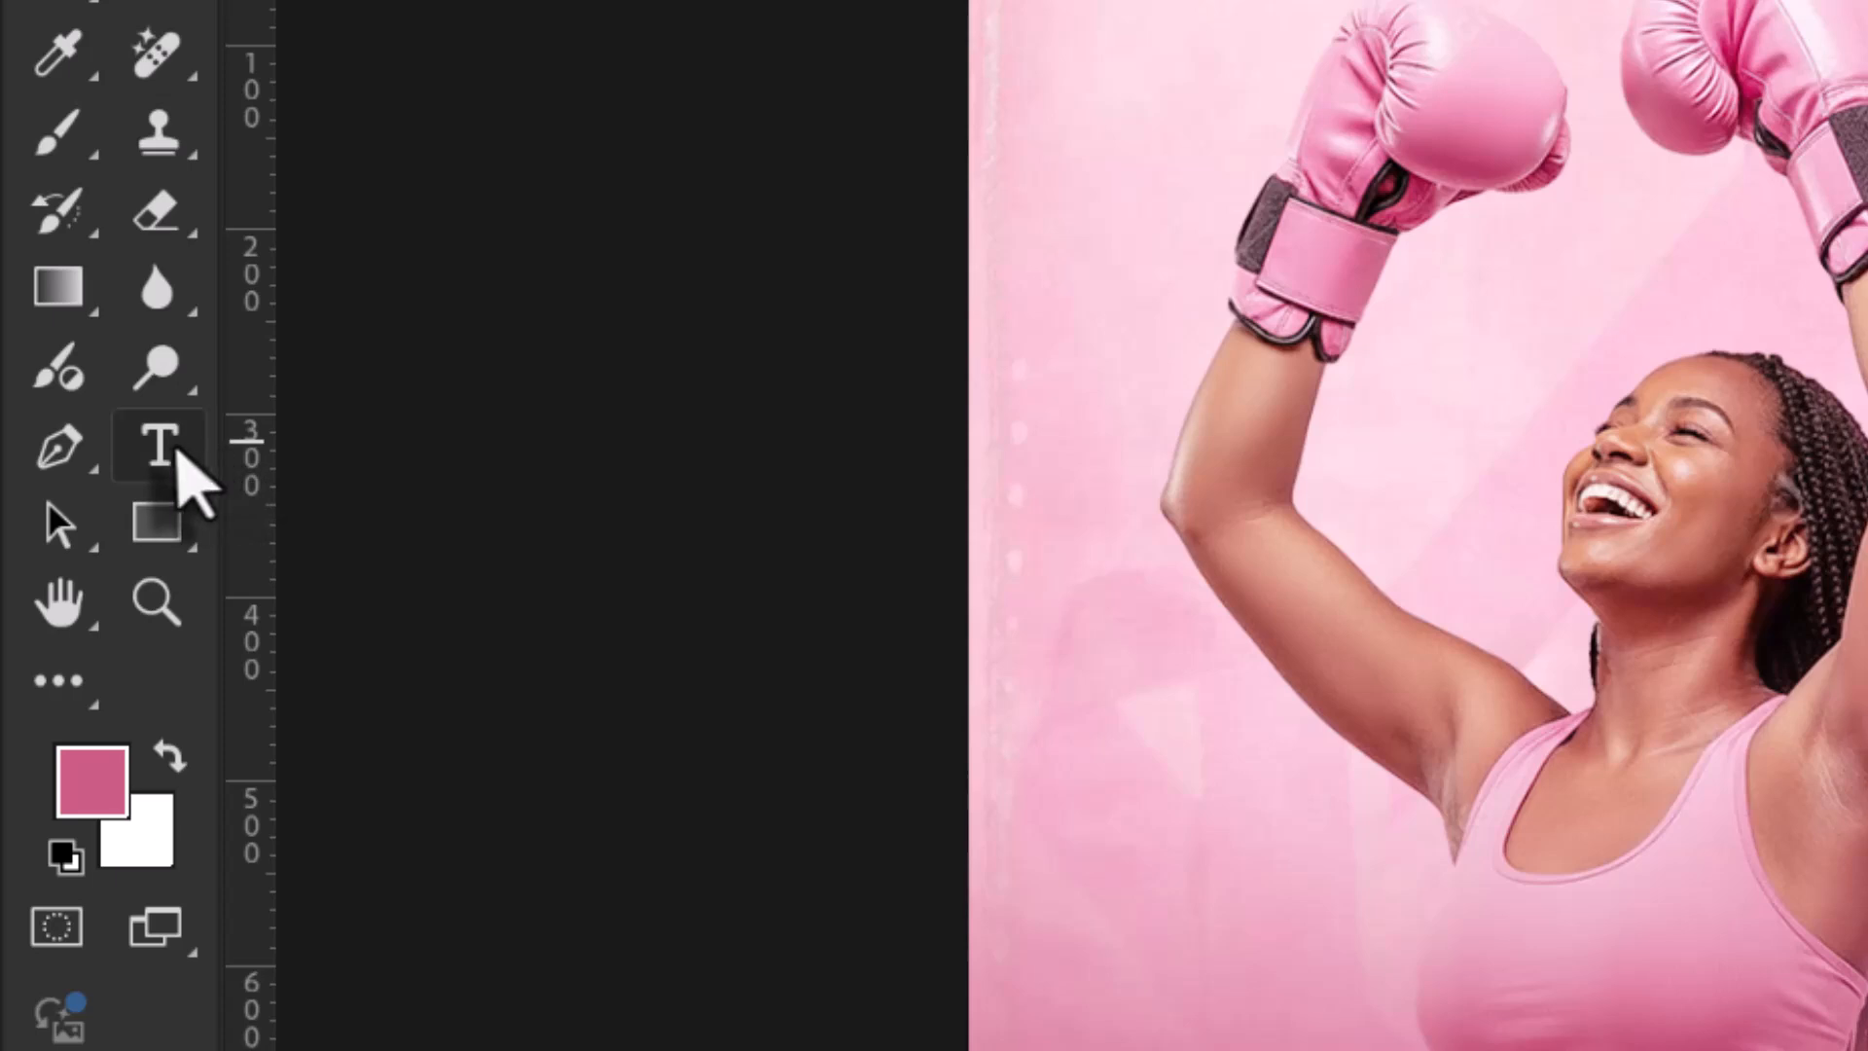
Add the text "WE CAN FIGHT" over the woman's chest in Bebas Neue Regular with the text color #ffffff.
click(160, 449)
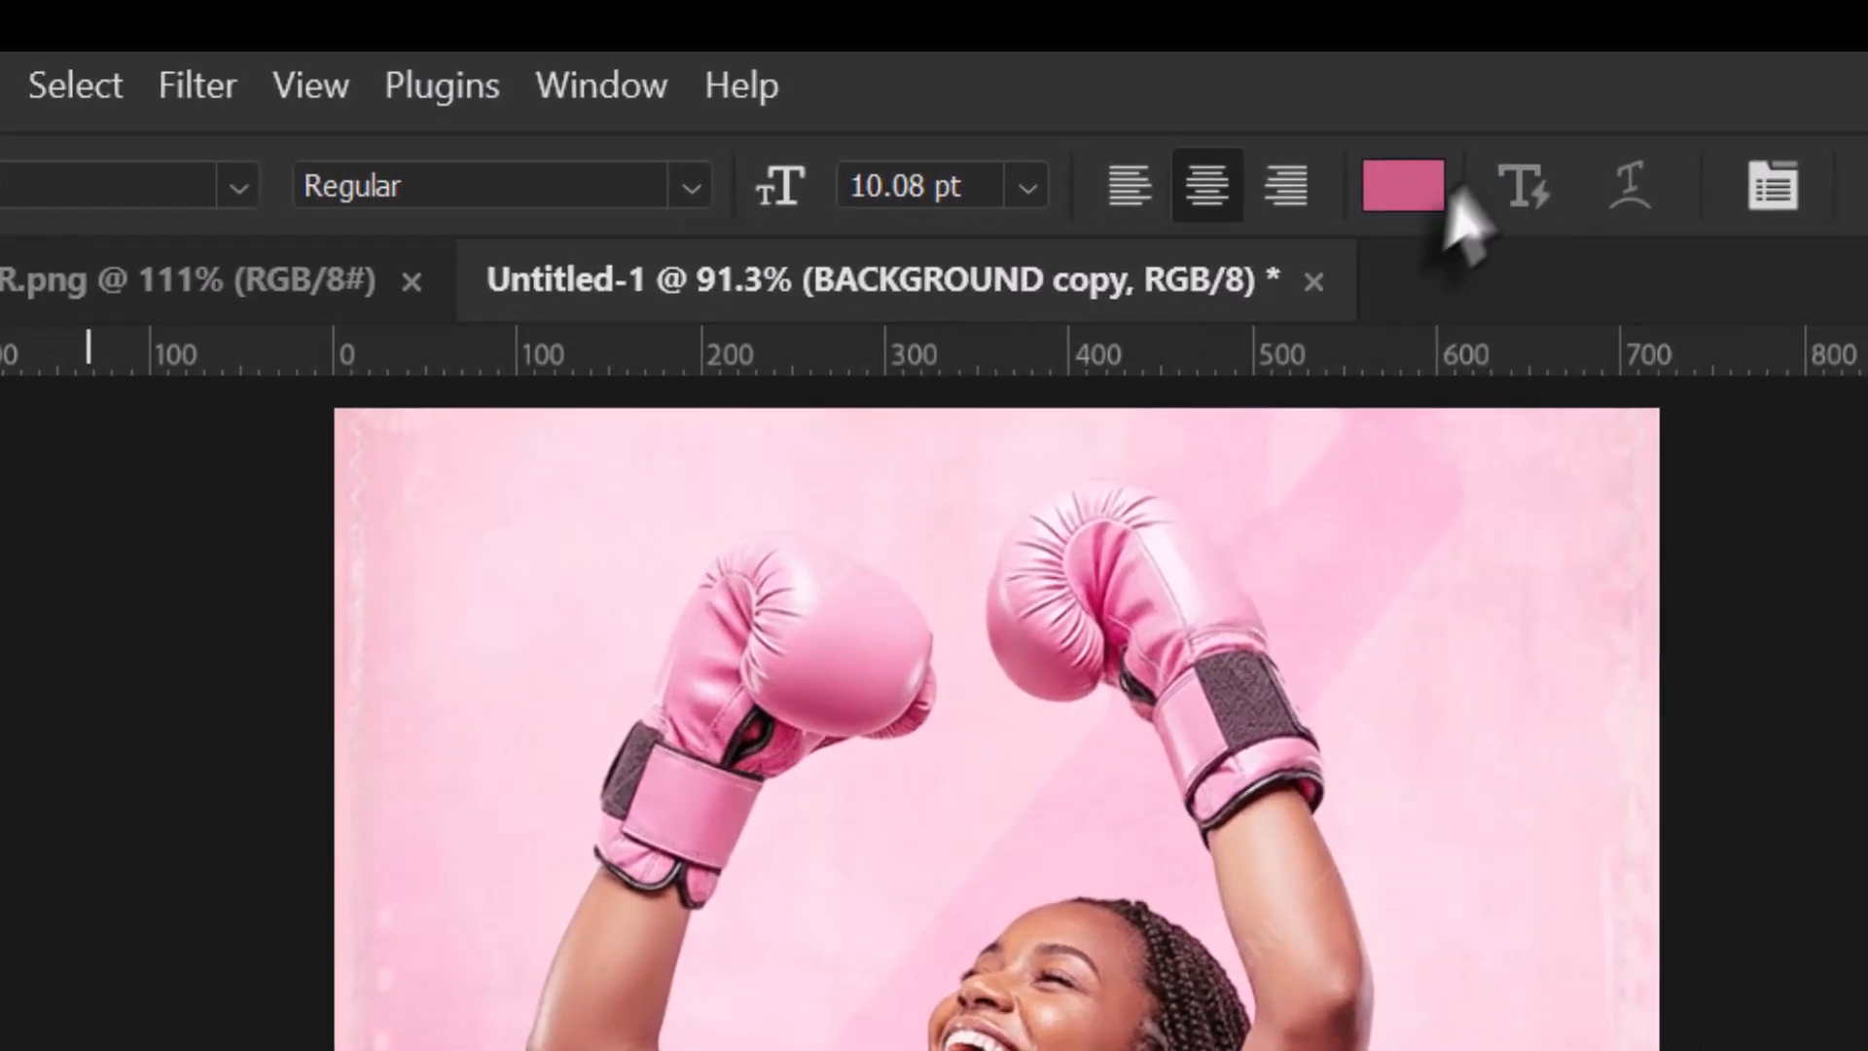
click(1230, 183)
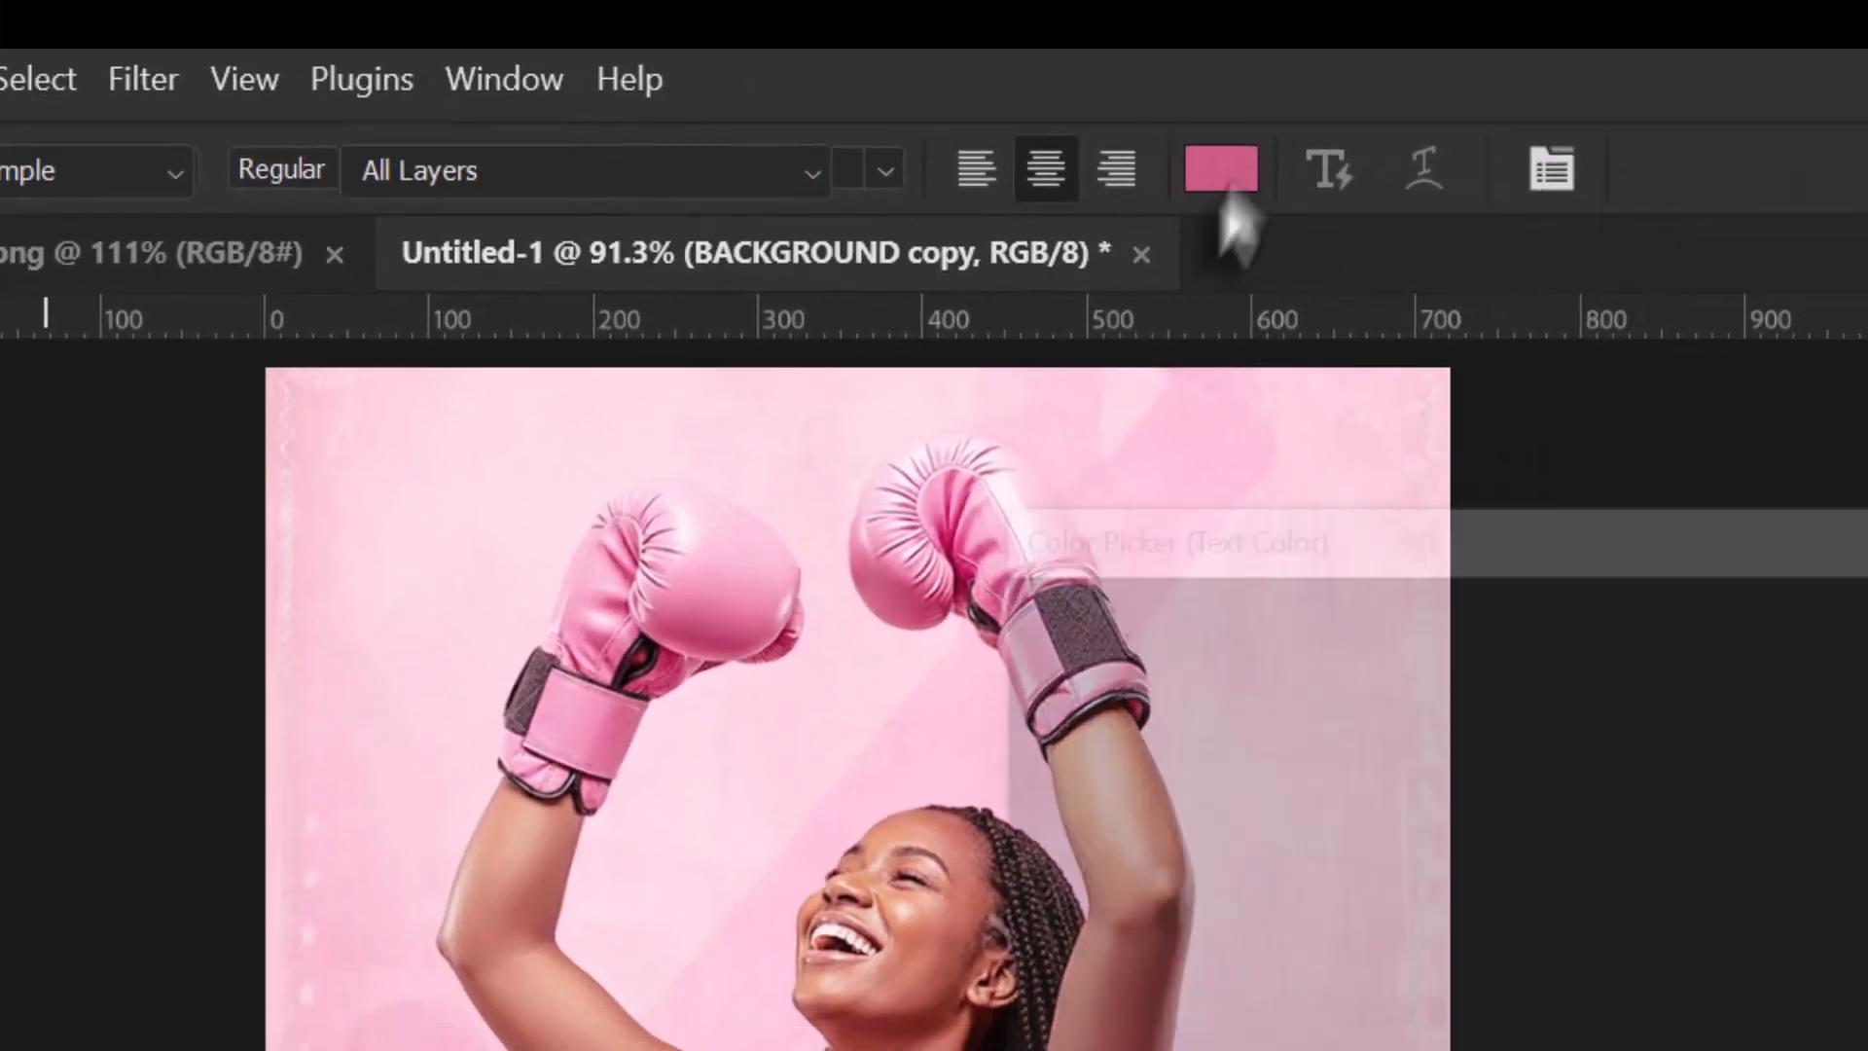
drag(767, 442, 565, 413)
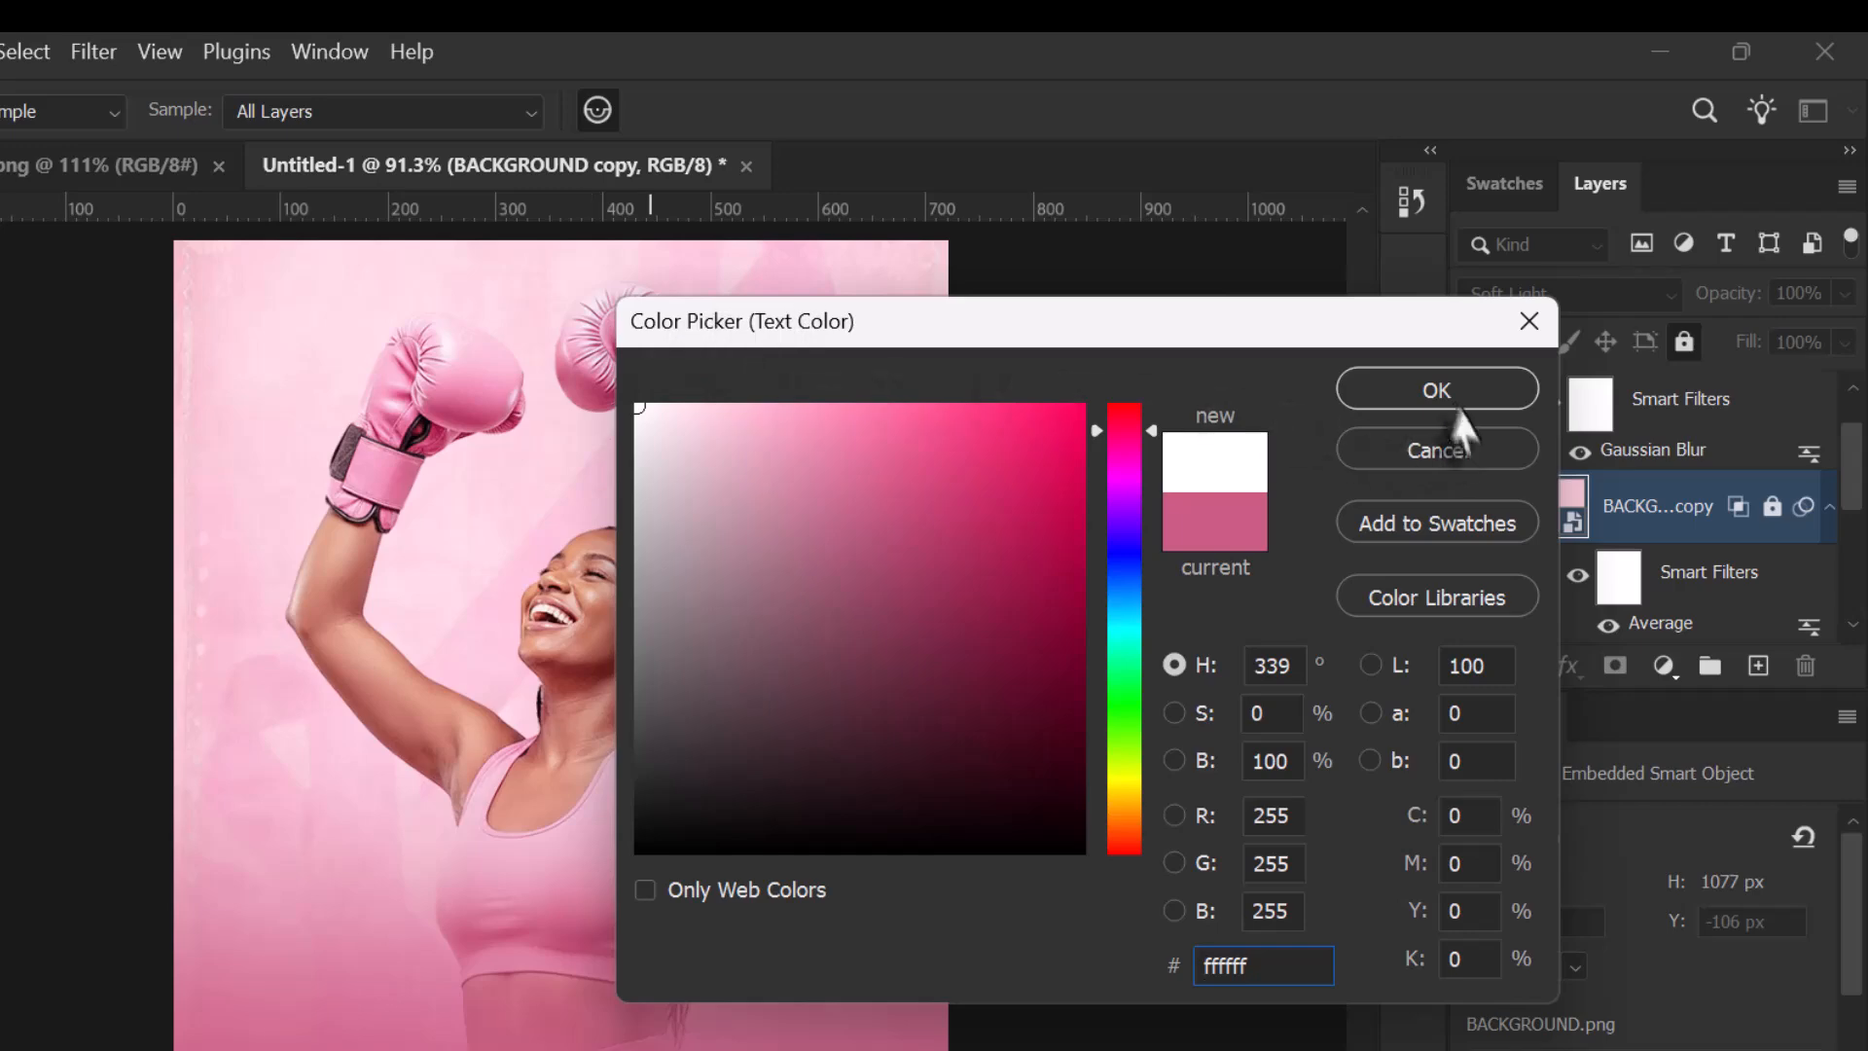
click(1436, 394)
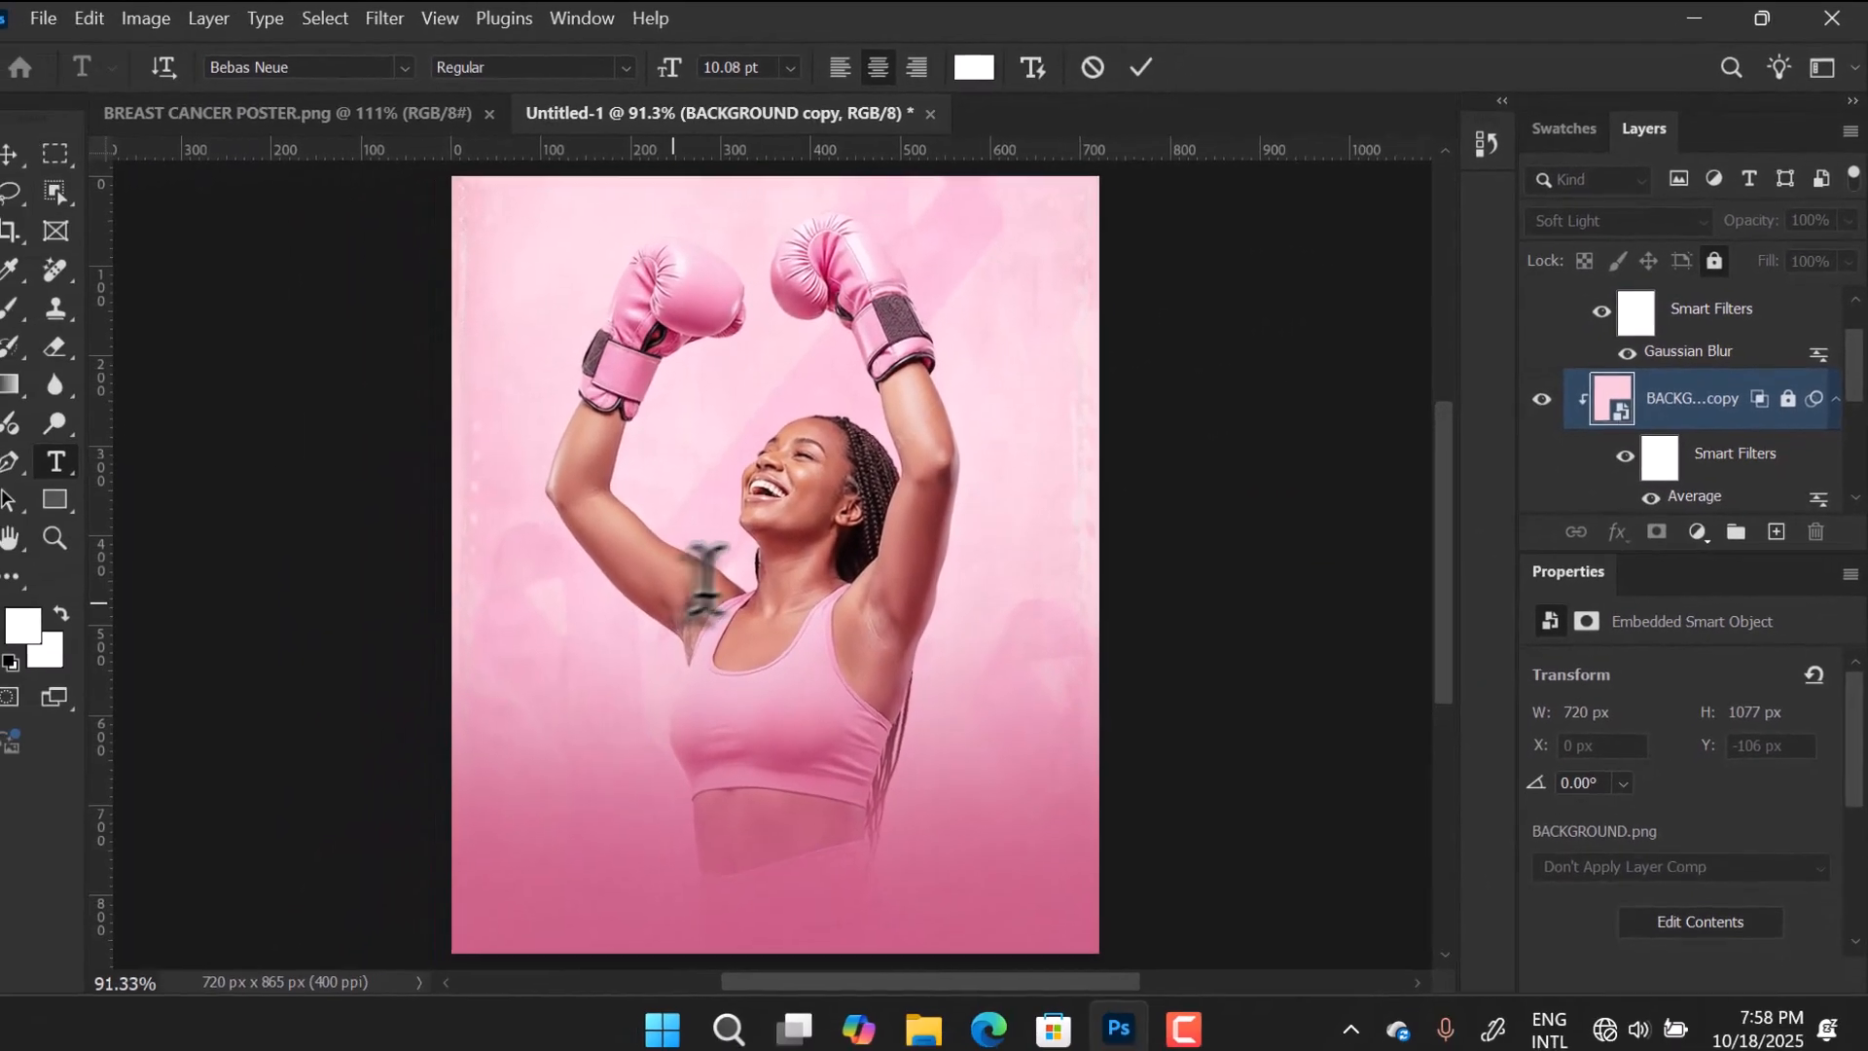
click(687, 593)
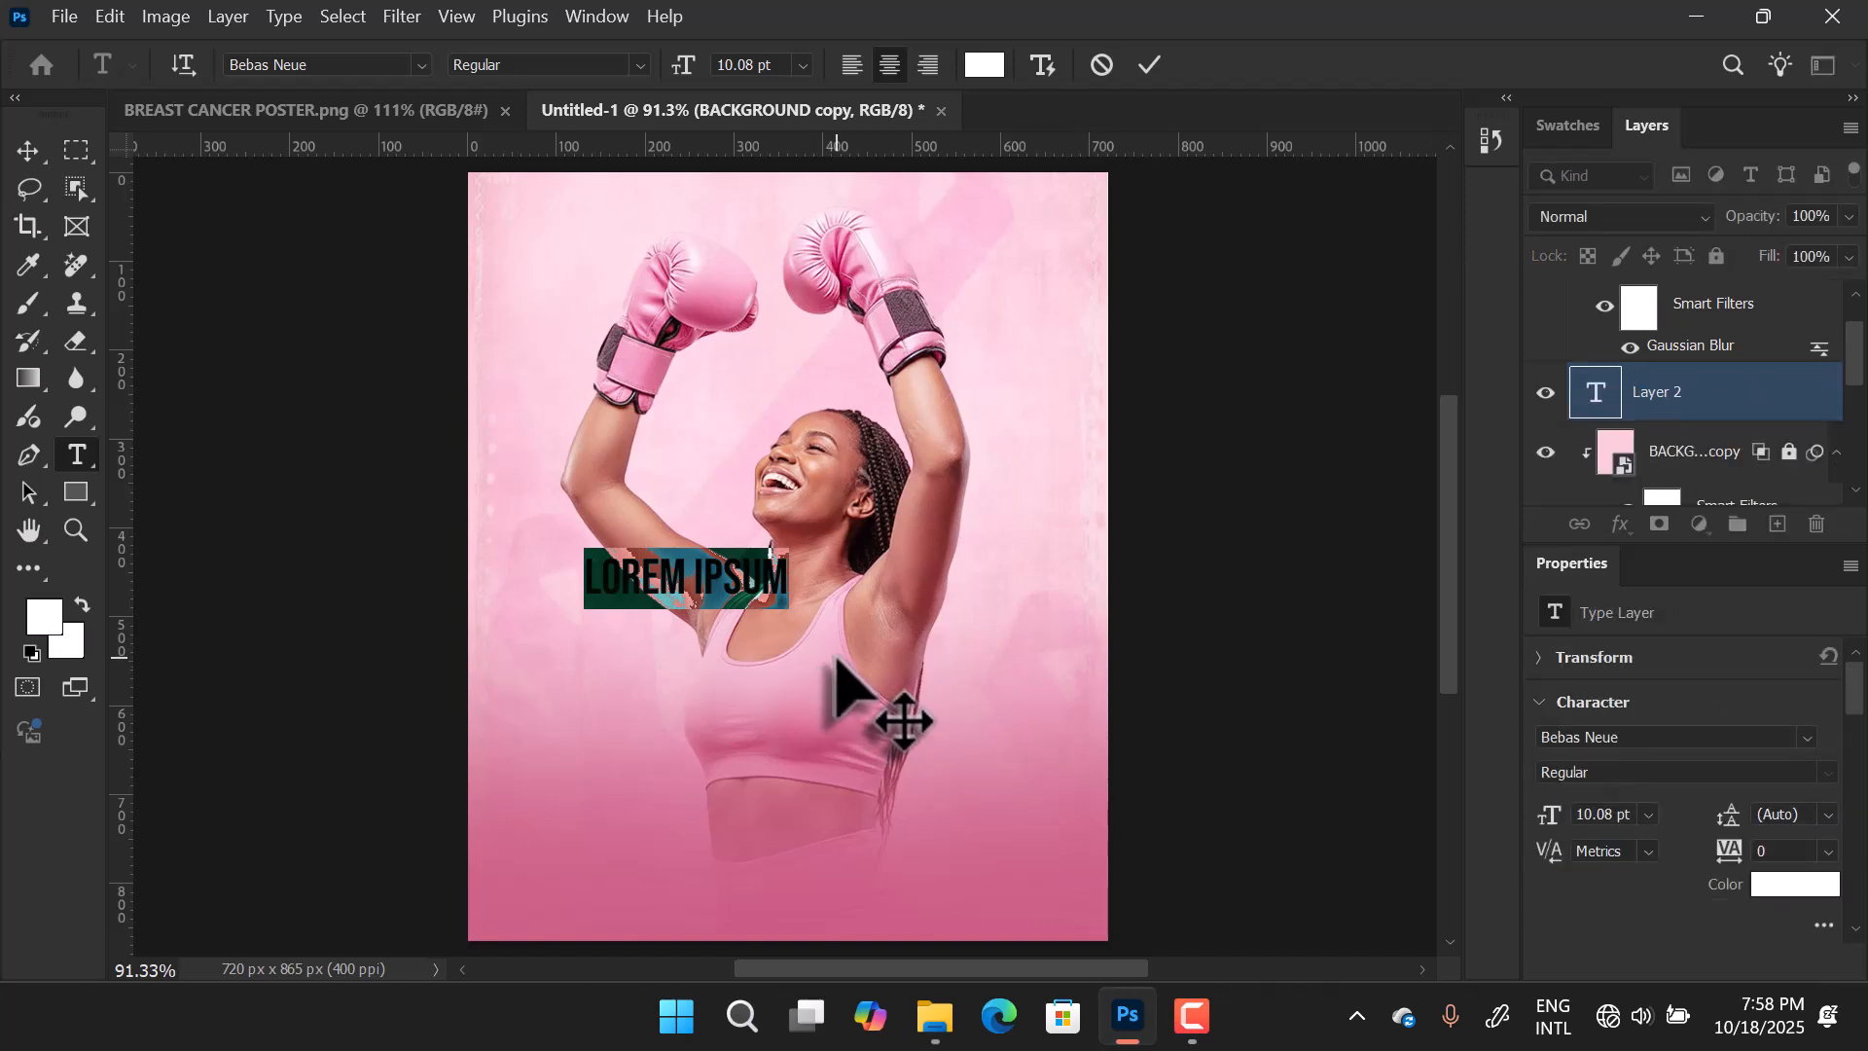
text(WE)
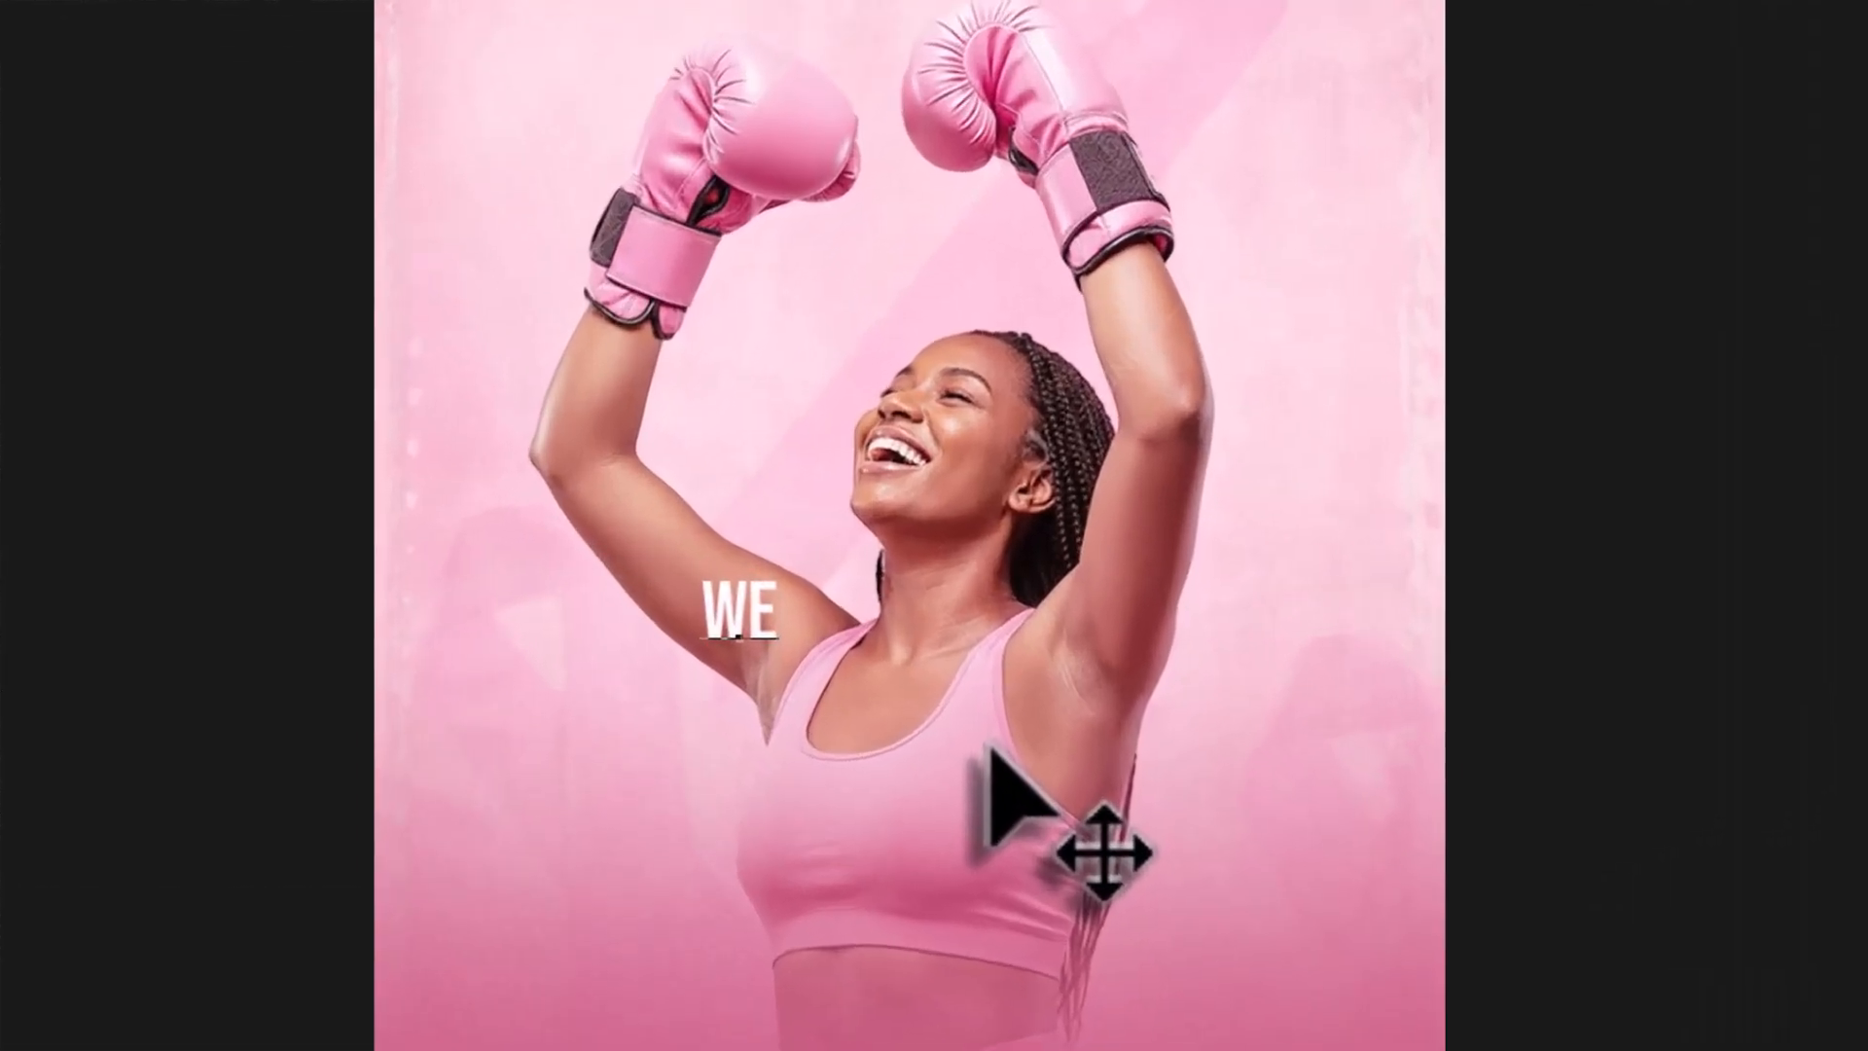
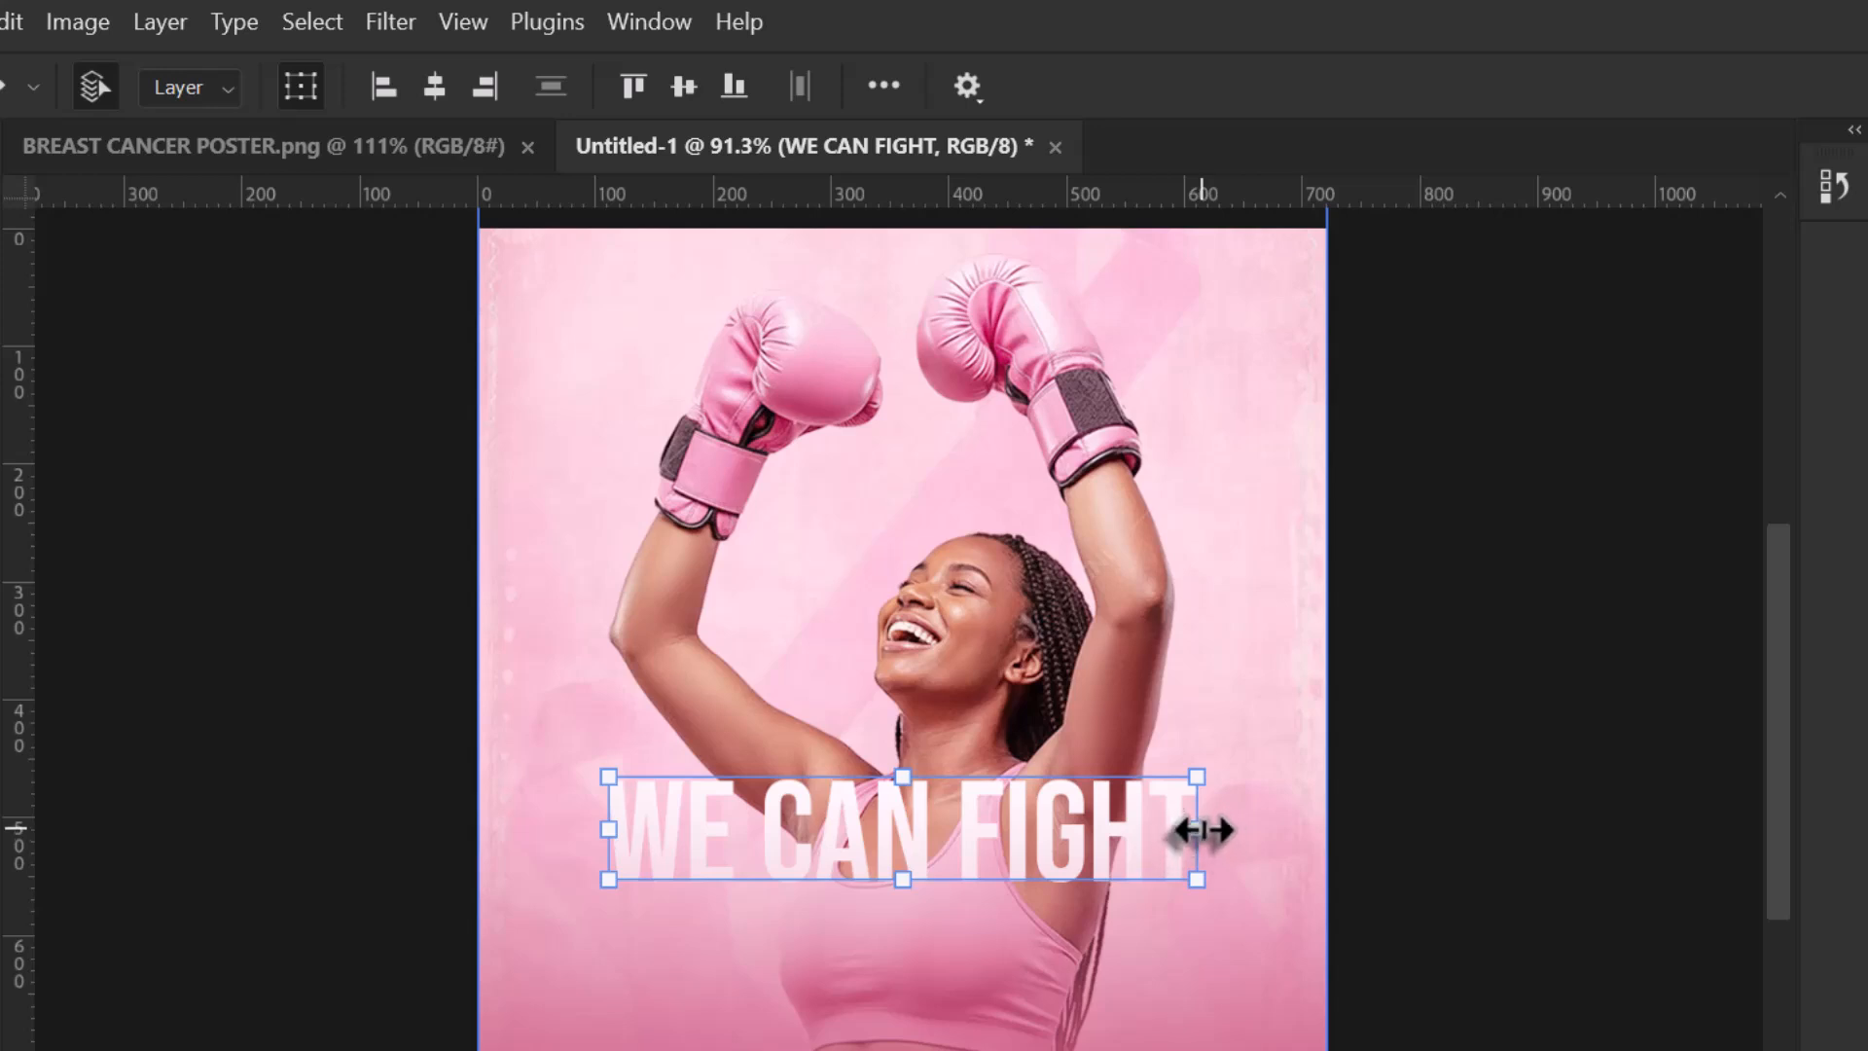
Scale the WE CAN FIGHT text to 101.74% and center it horizontally on the canvas.
drag(1203, 830, 1215, 833)
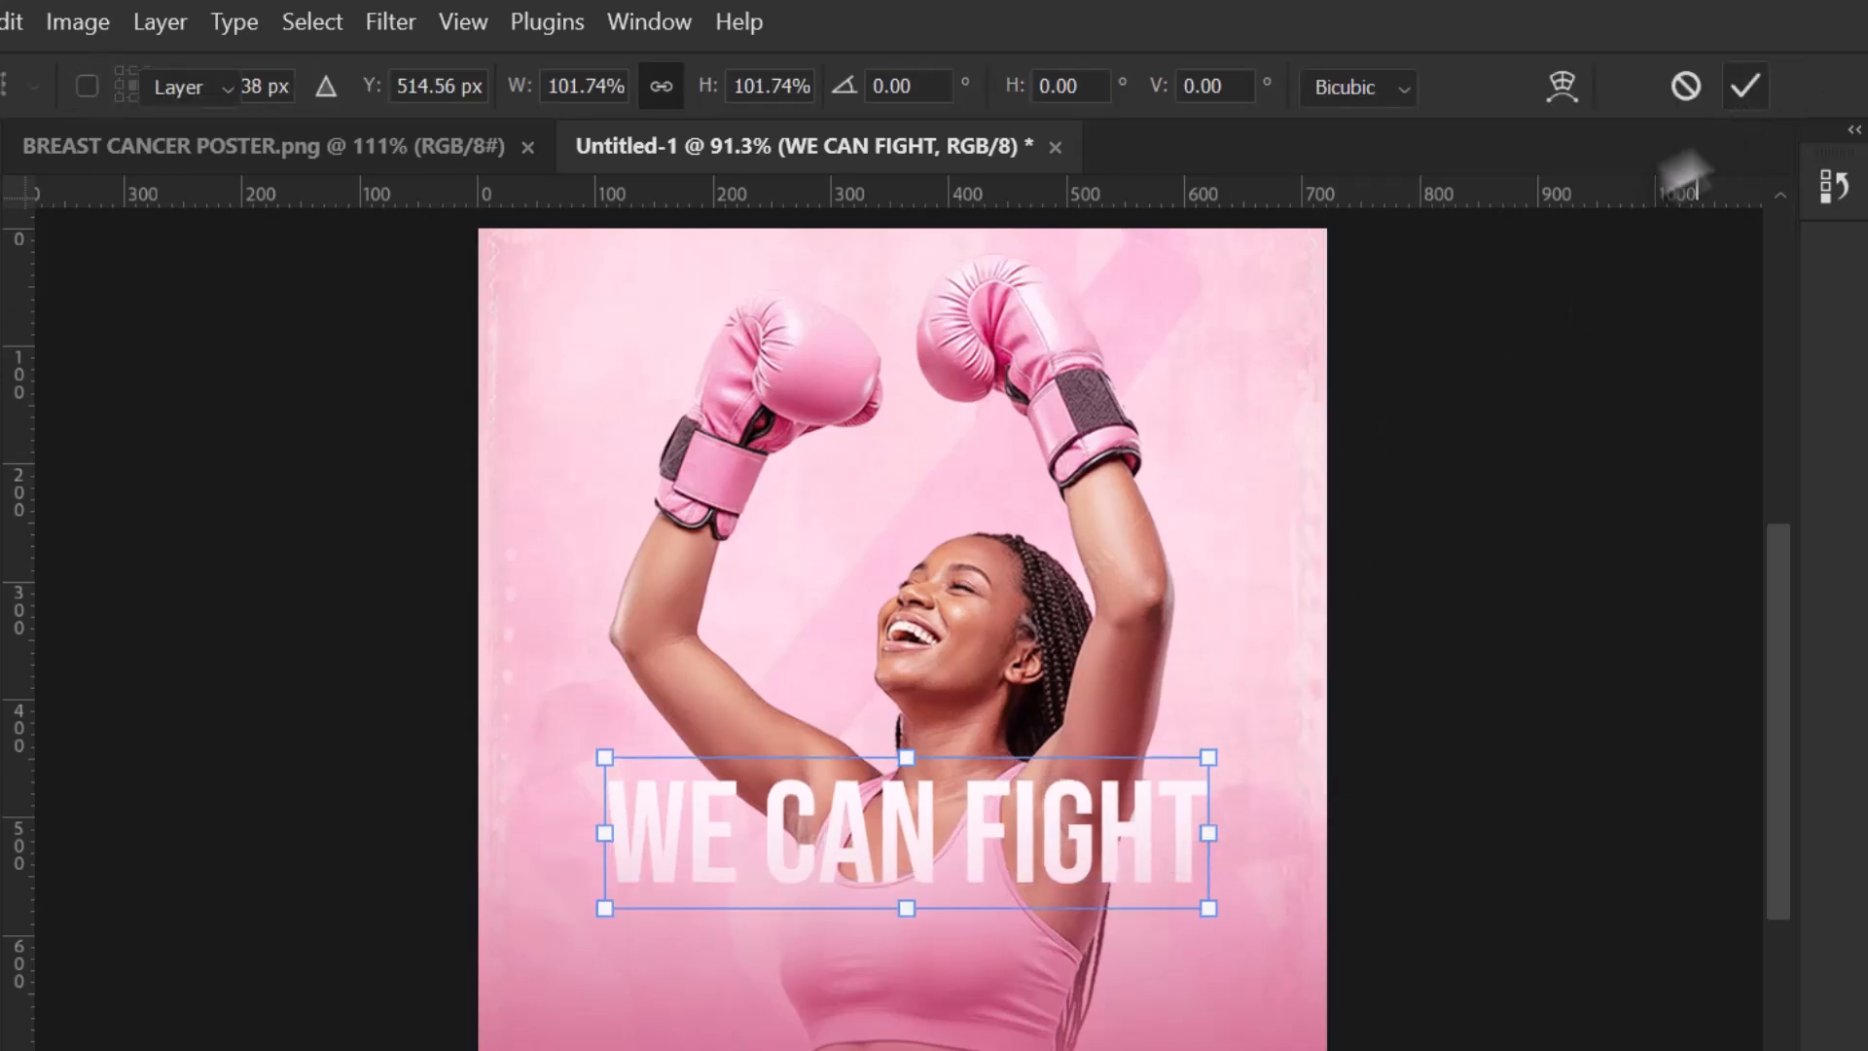
click(1745, 85)
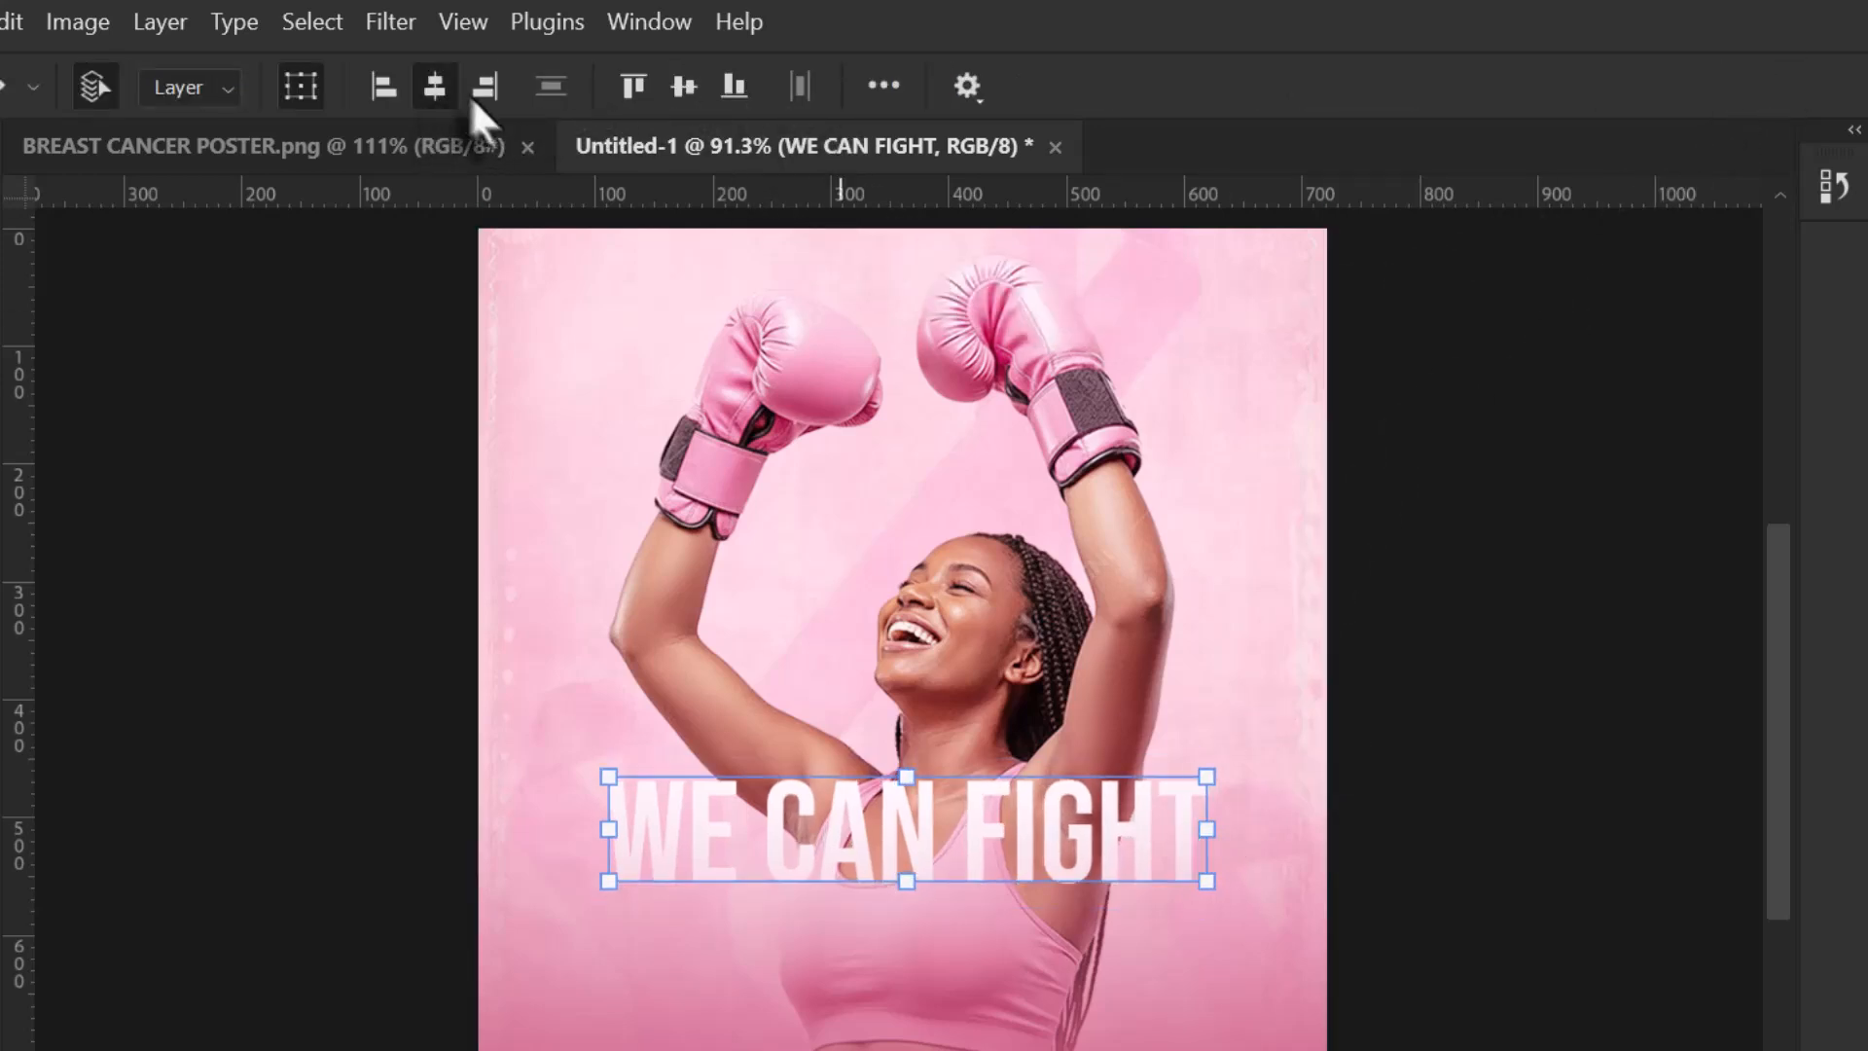
click(438, 87)
click(1517, 775)
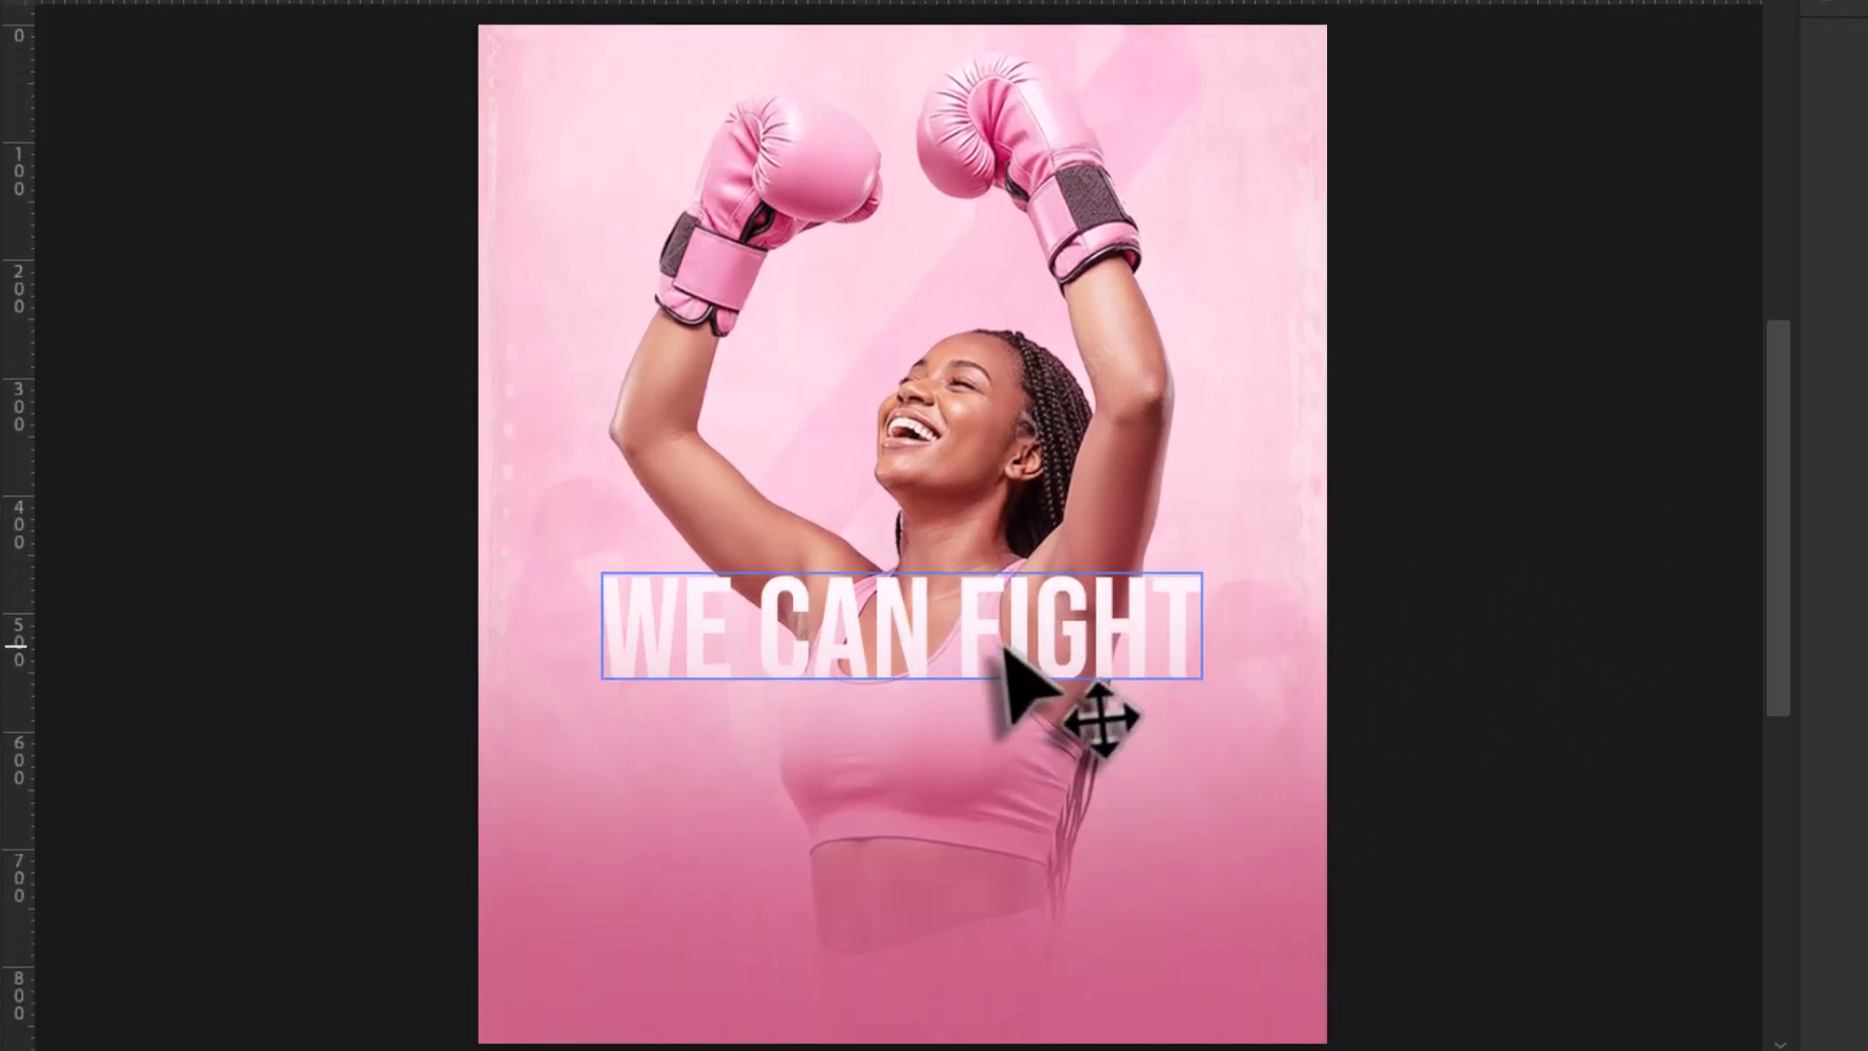
Select the WE CAN FIGHT text and nudge it slightly lower across the woman's chest.
click(1119, 647)
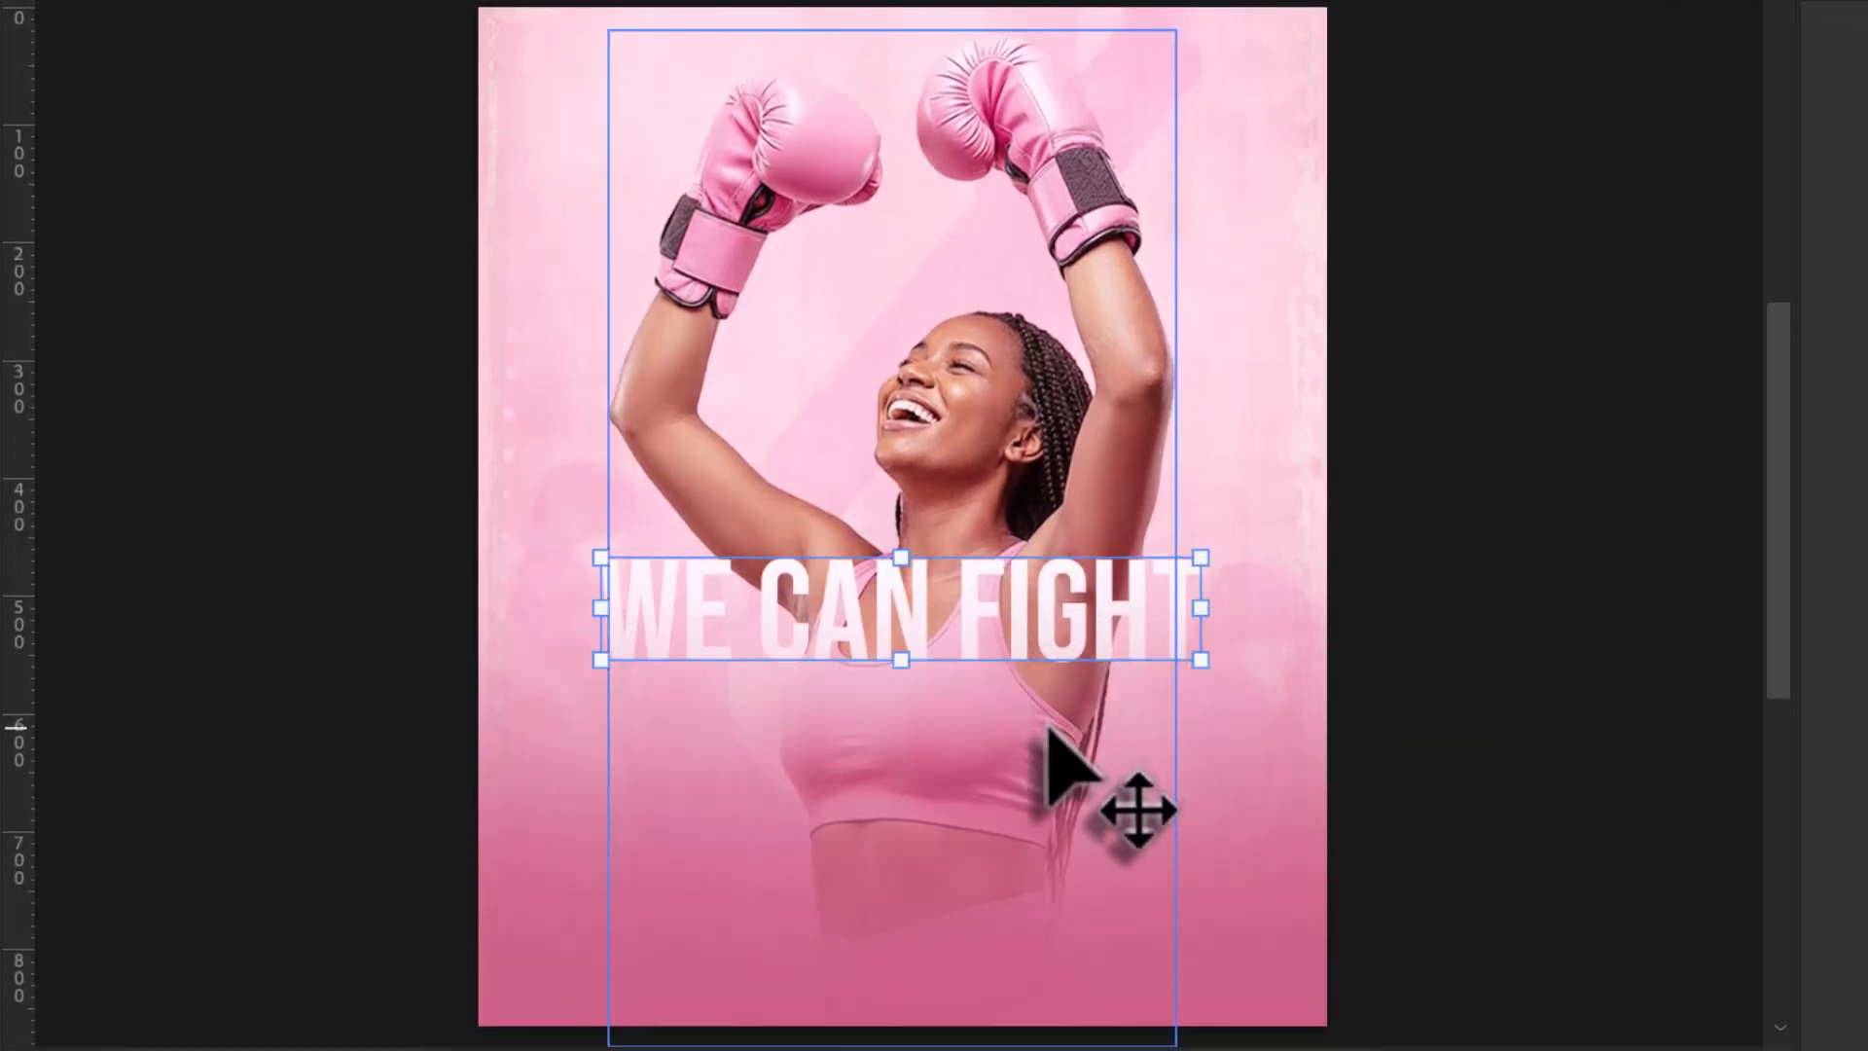
key(Down)
key(Down)
key(Down)
key(Down)
key(Down)
key(Down)
key(Down)
key(Down)
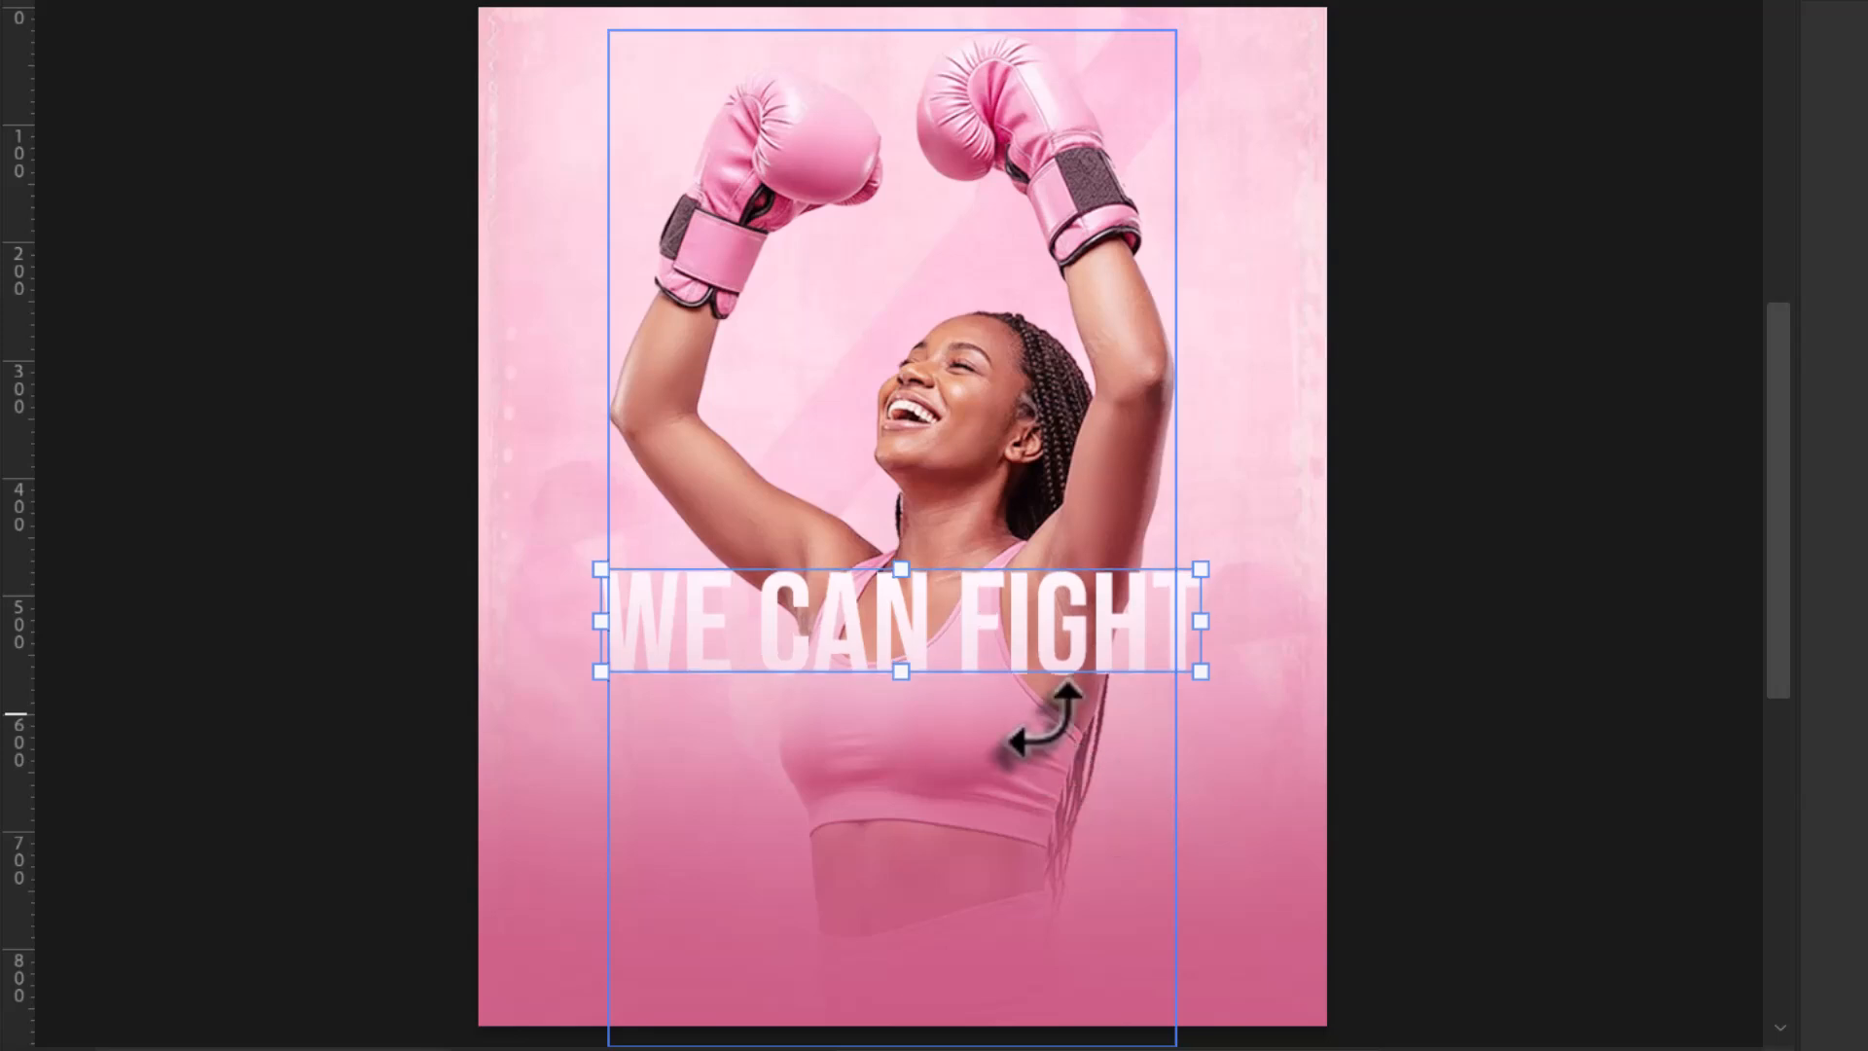
click(1563, 563)
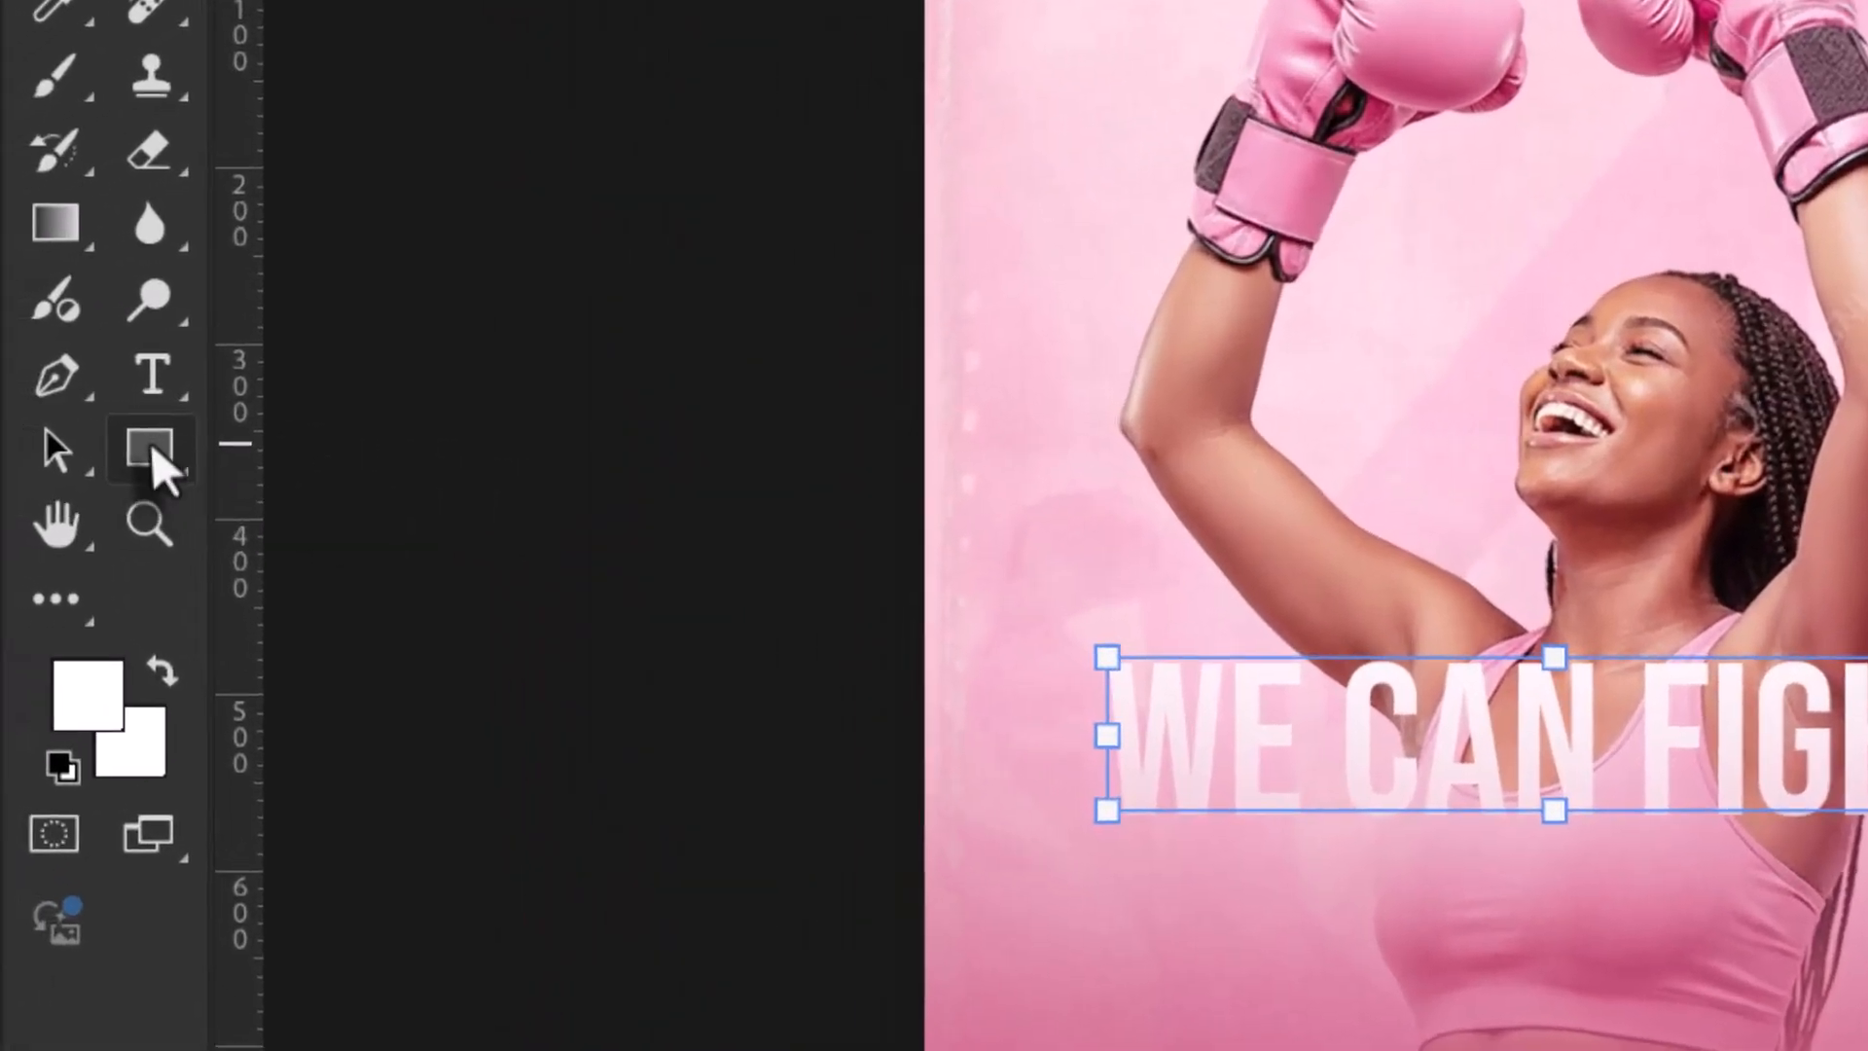
Choose the Rectangle tool and use the light pink swatch from Group 1 as its fill color.
right_click(87, 434)
click(331, 447)
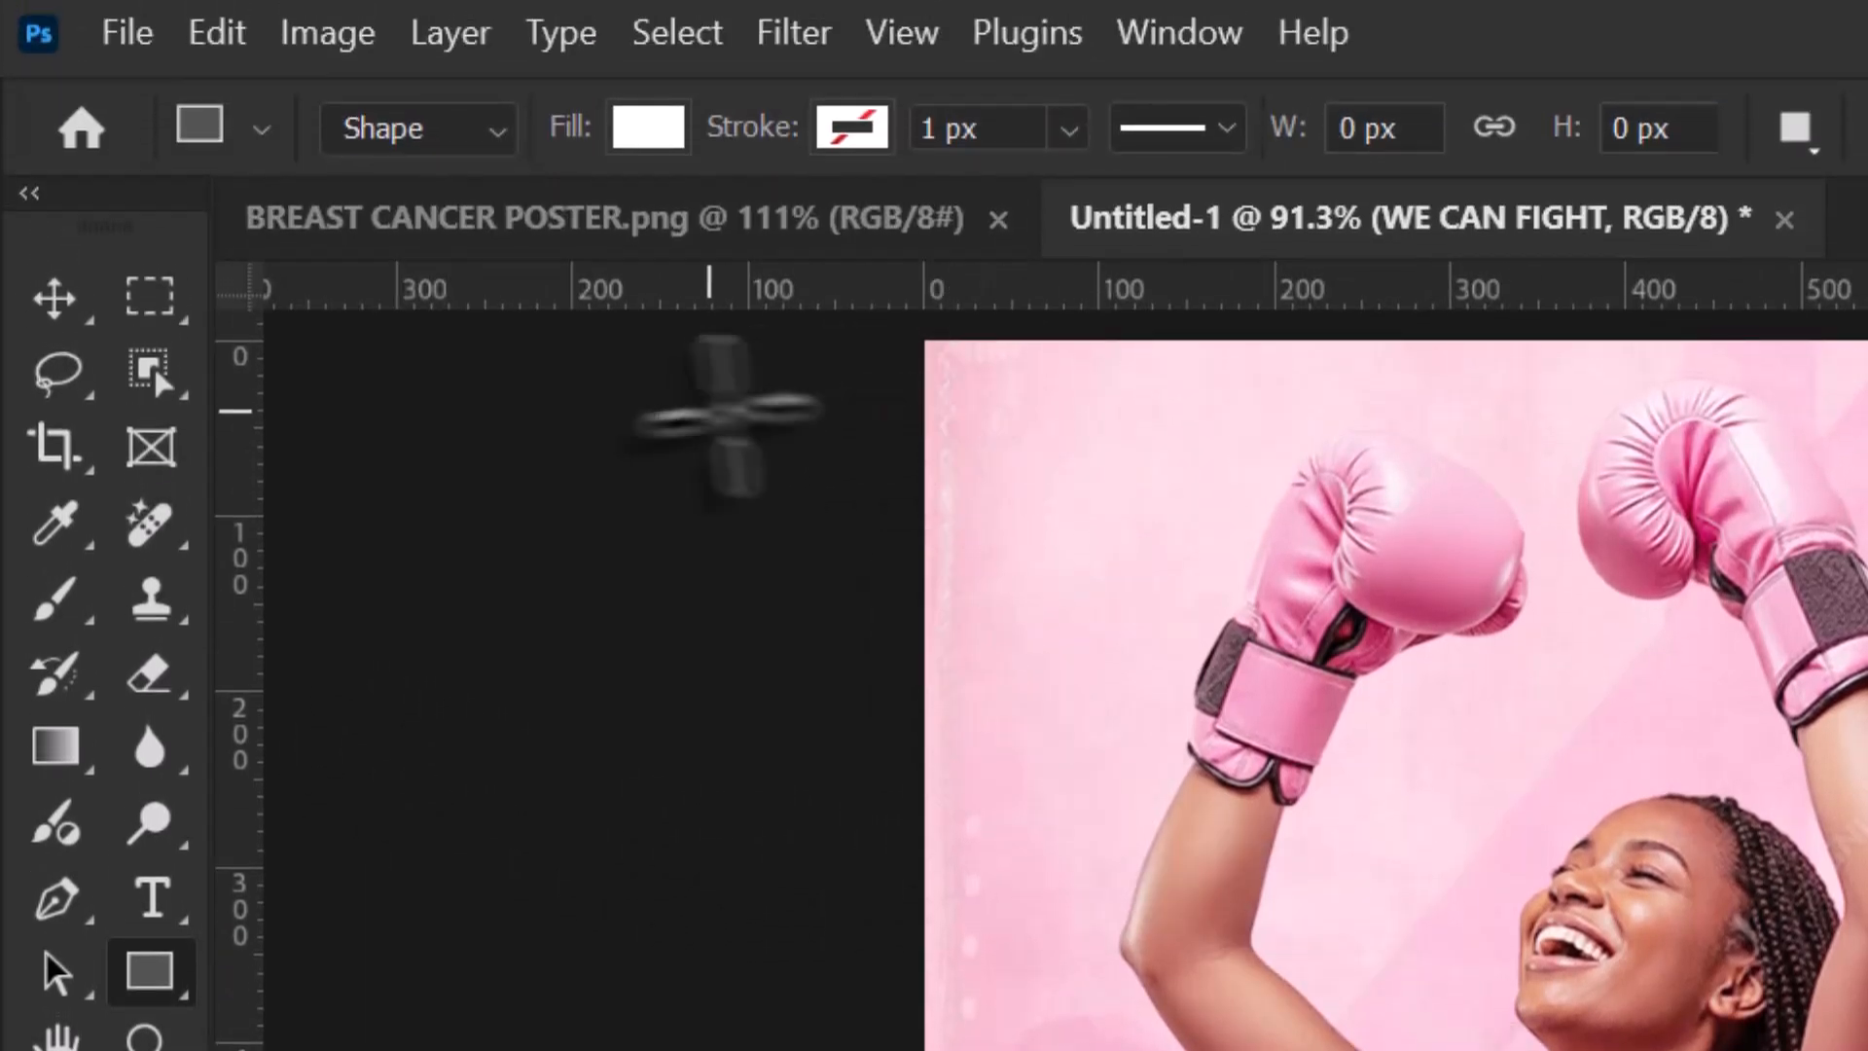
click(644, 137)
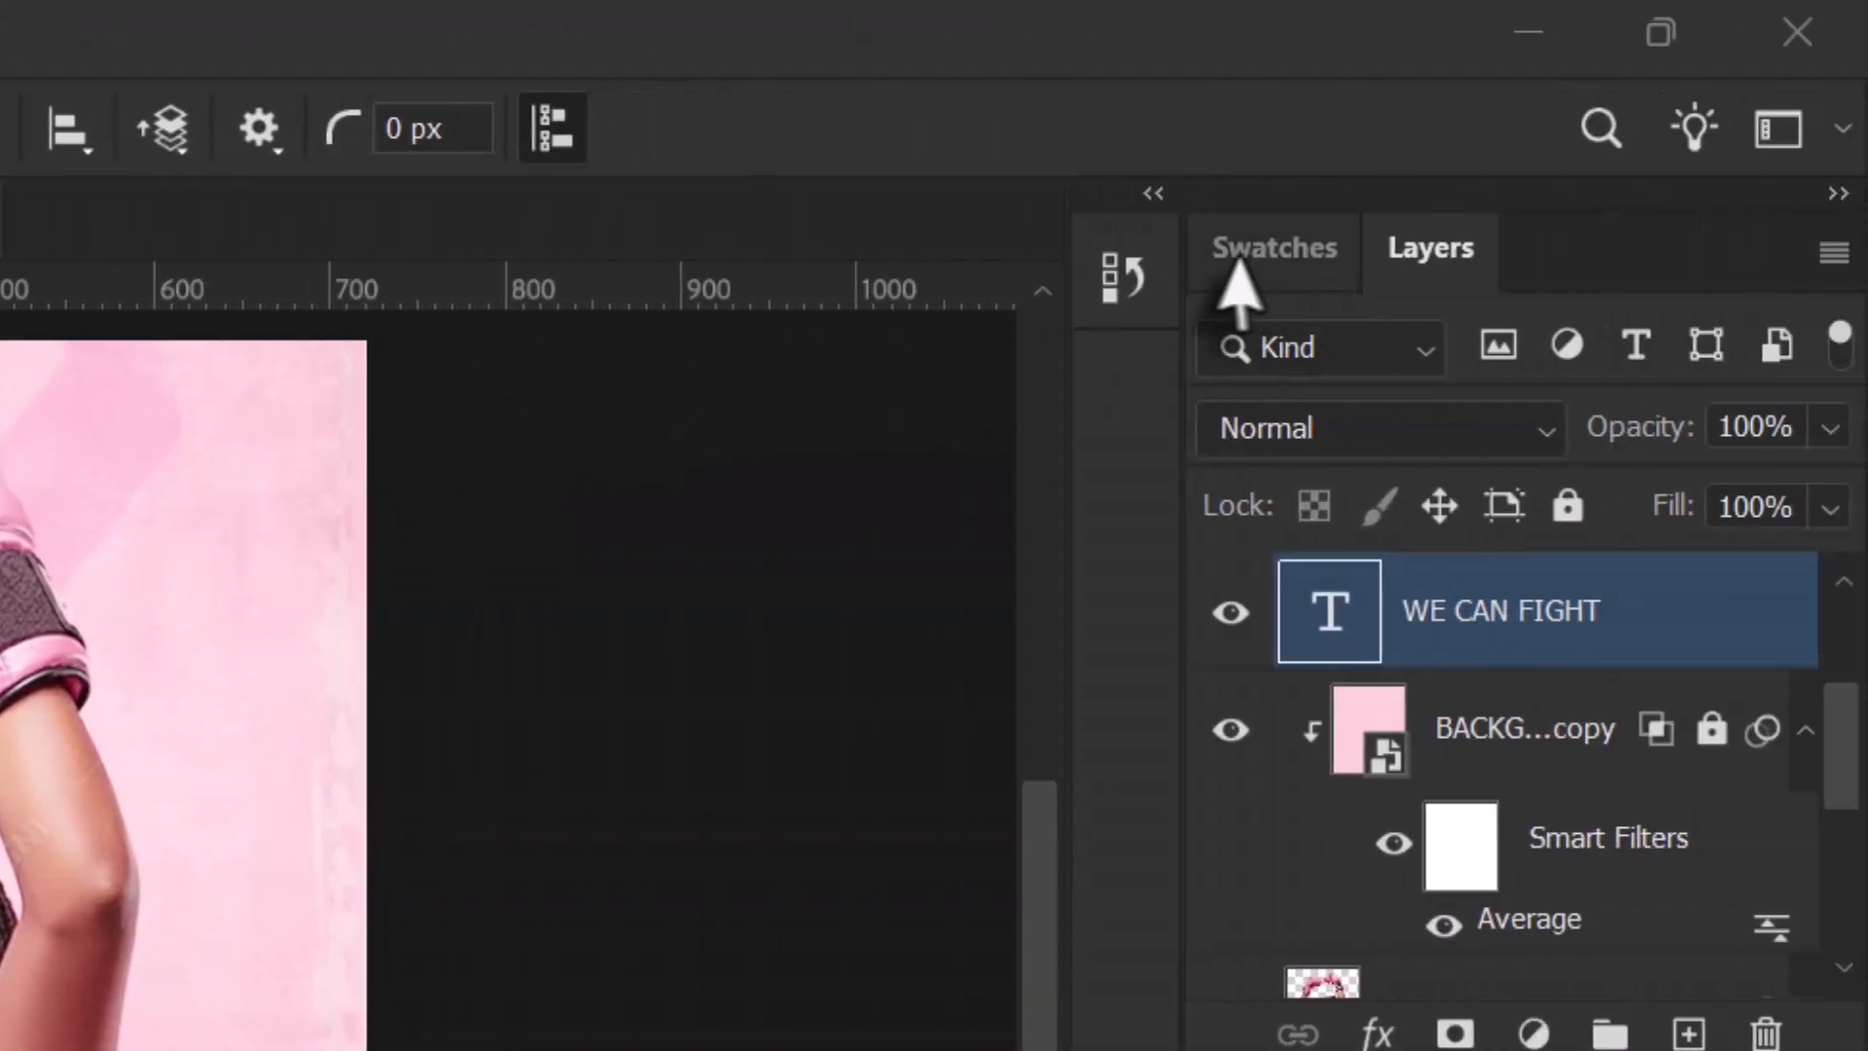
click(1508, 263)
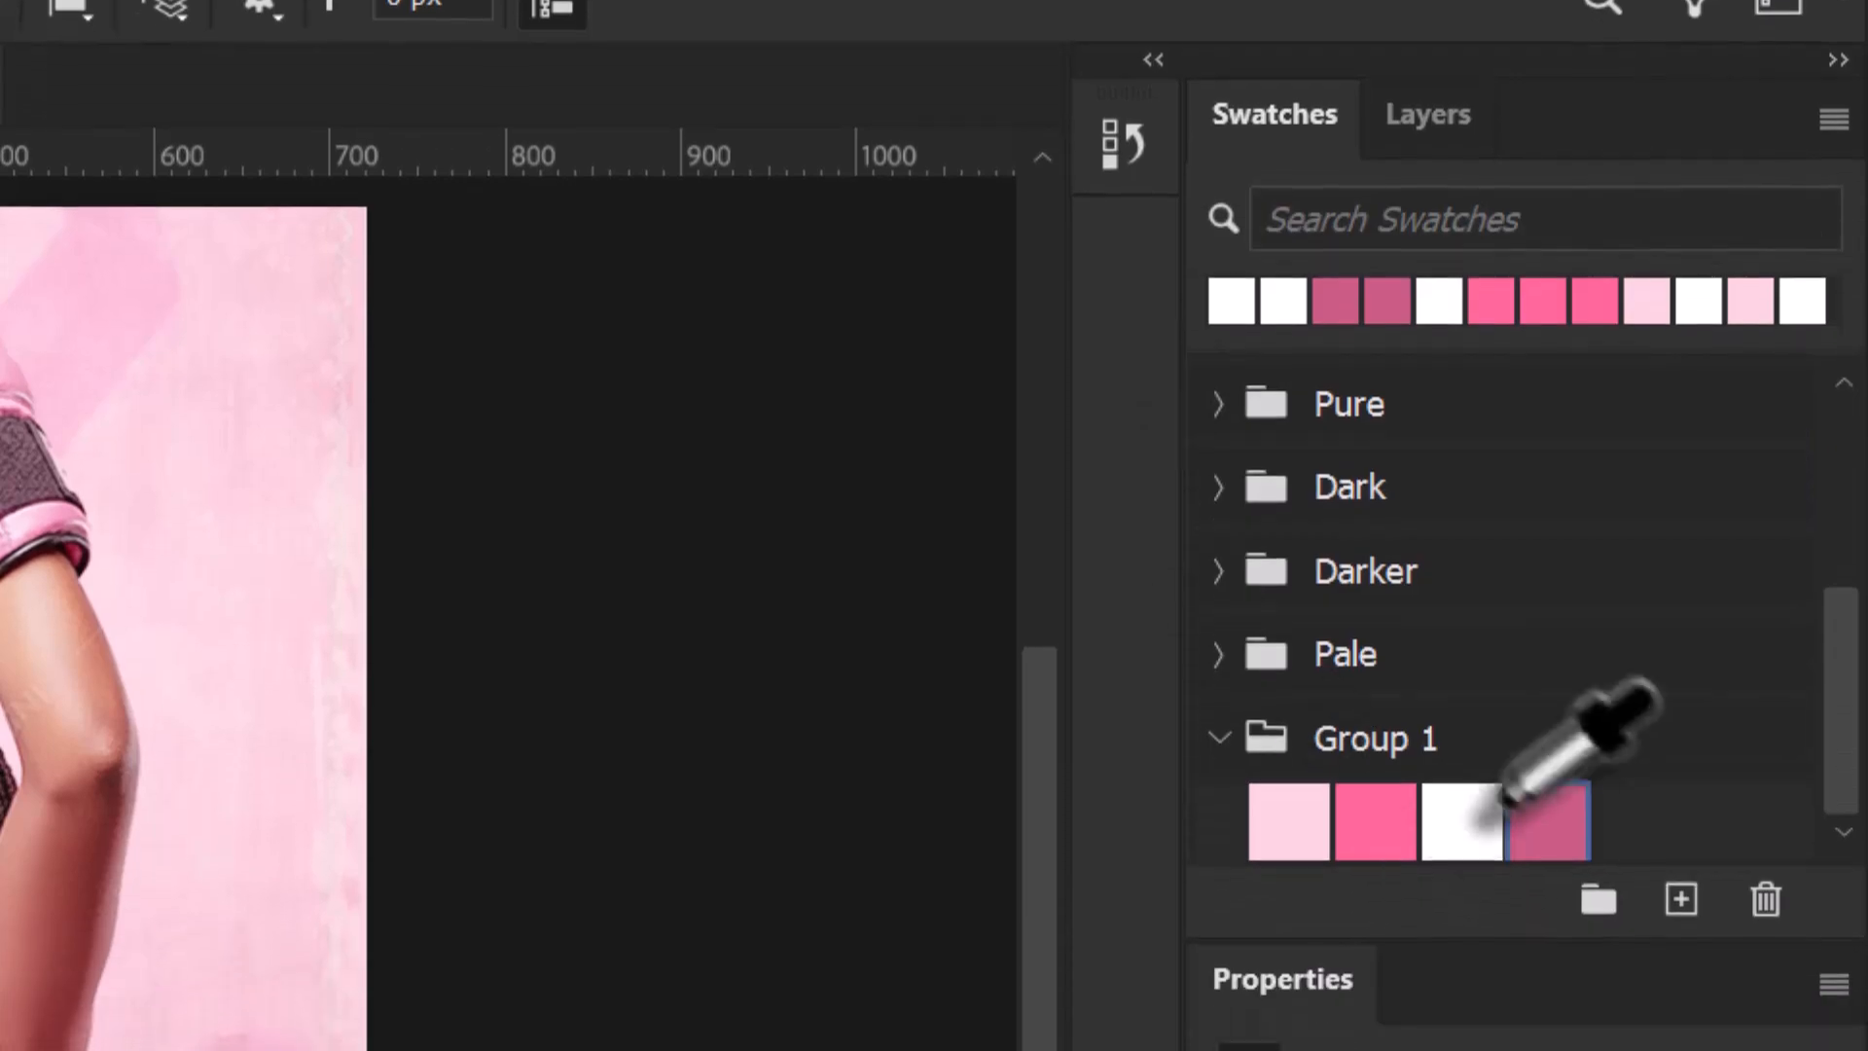
drag(1280, 821, 1290, 806)
click(1290, 806)
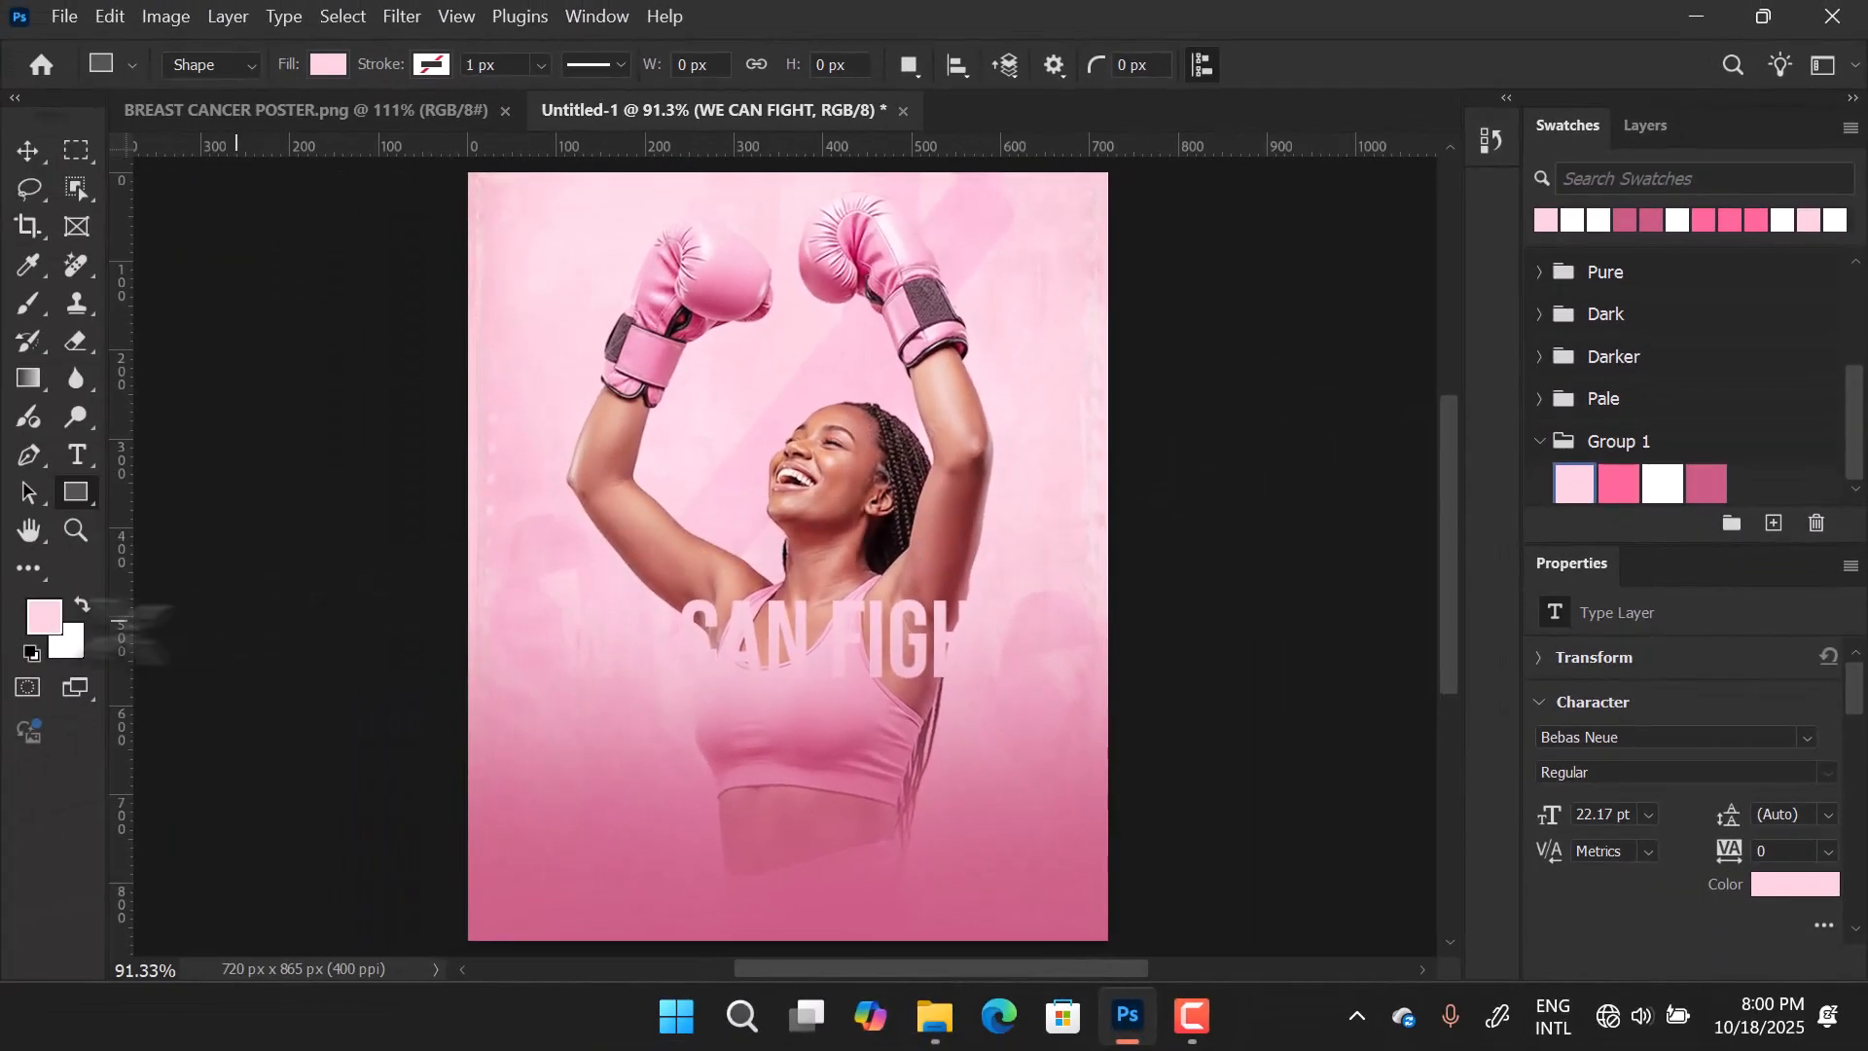
Undo the color change on the WE CAN FIGHT text and deselect the text layer.
click(22, 160)
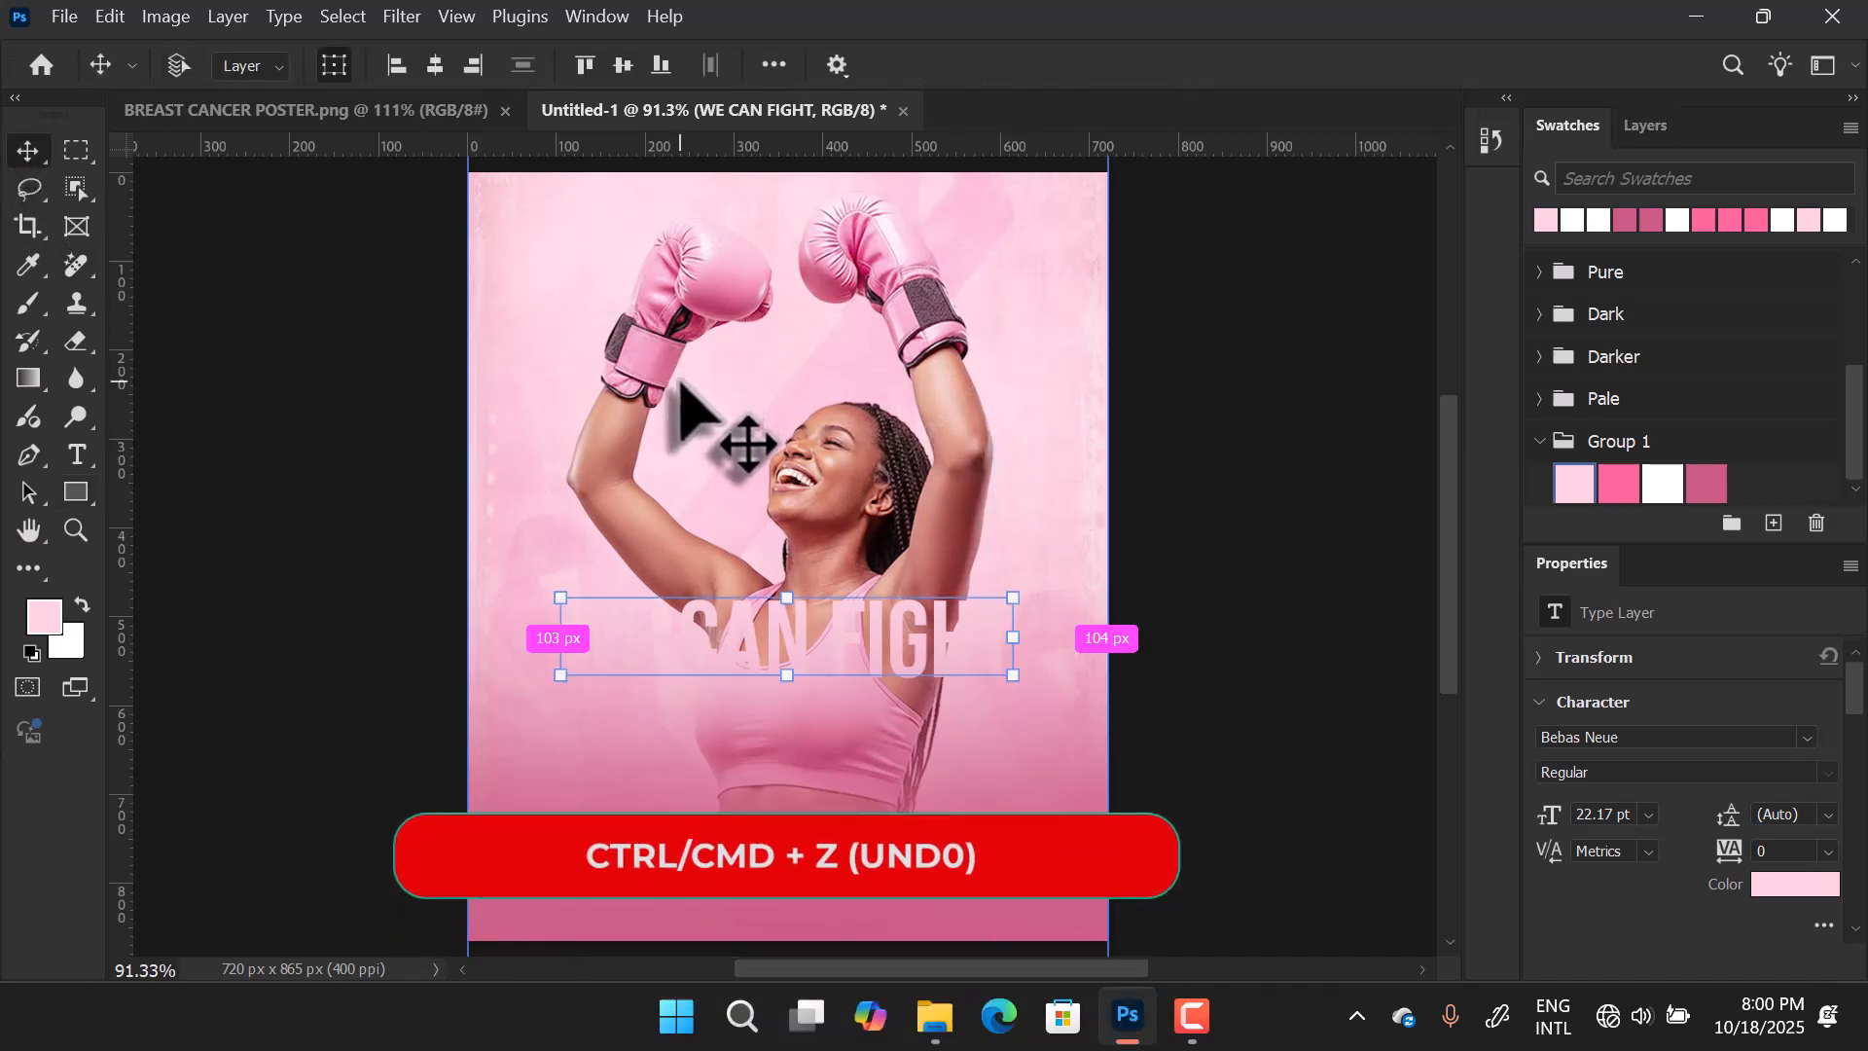
key(ctrl+z)
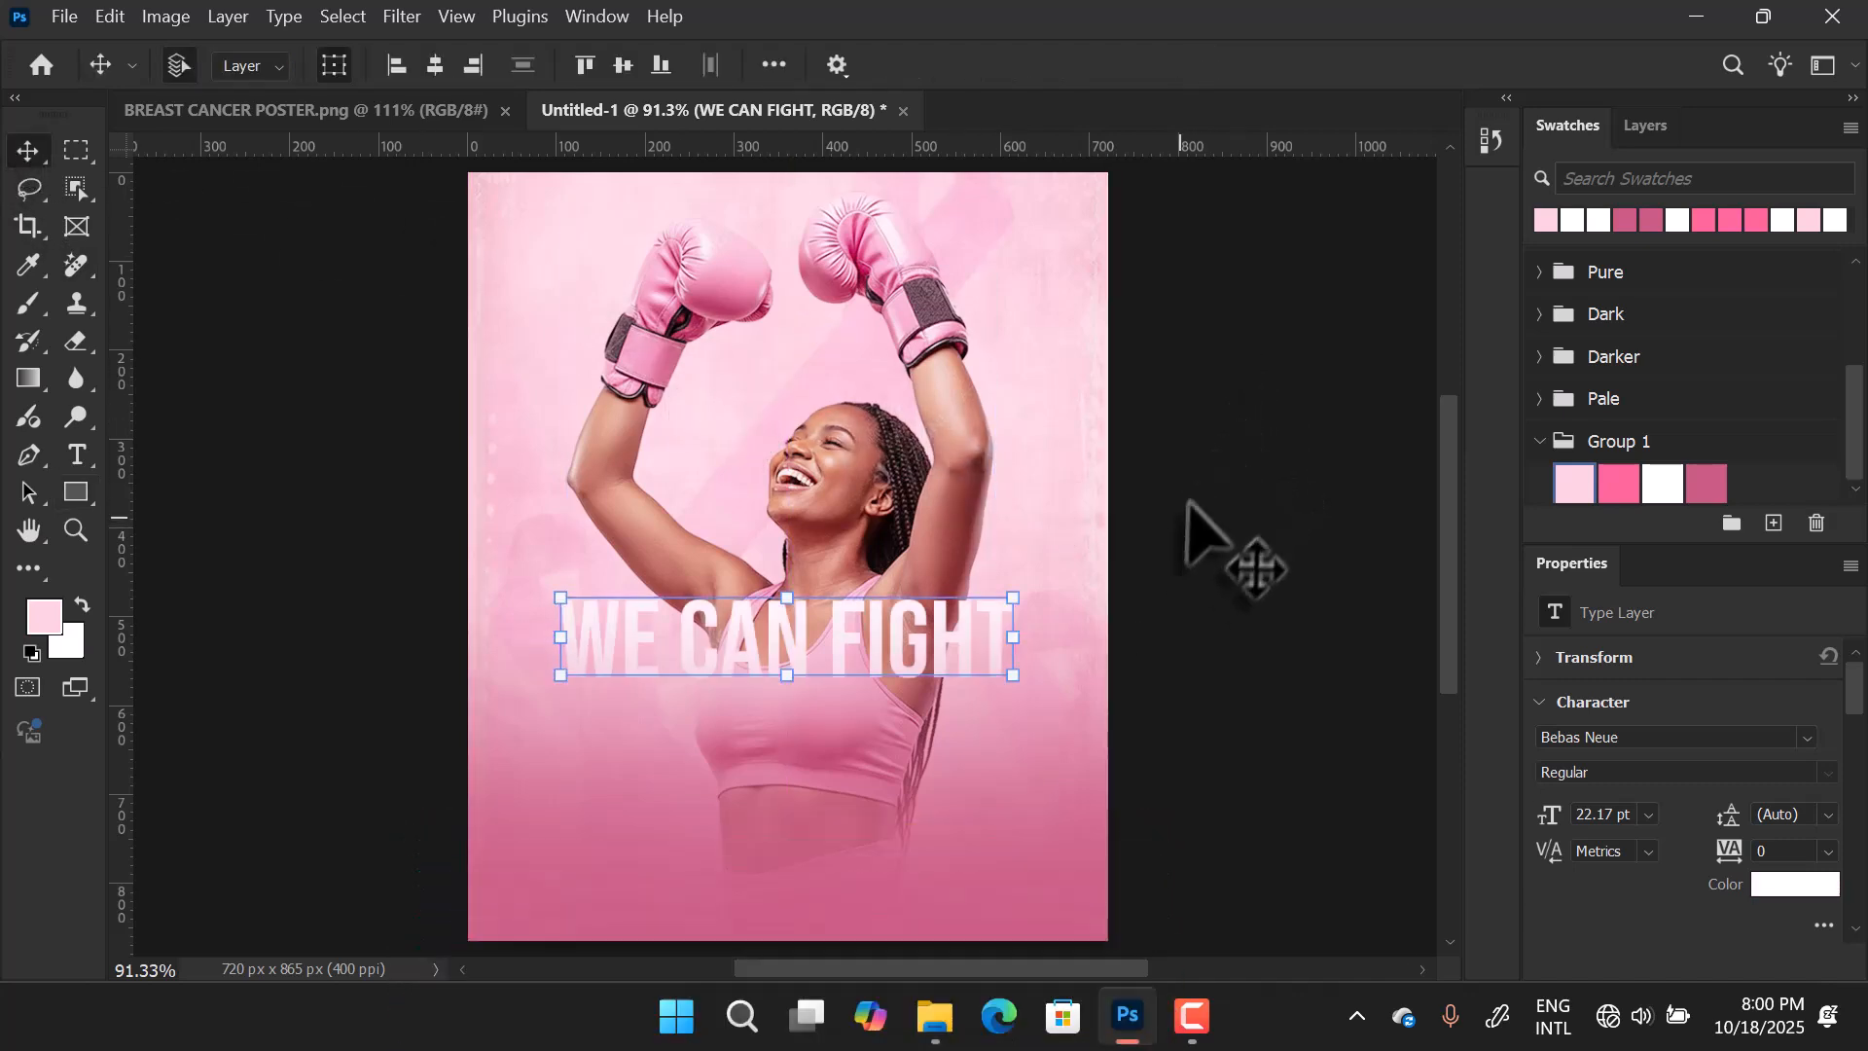
click(1156, 623)
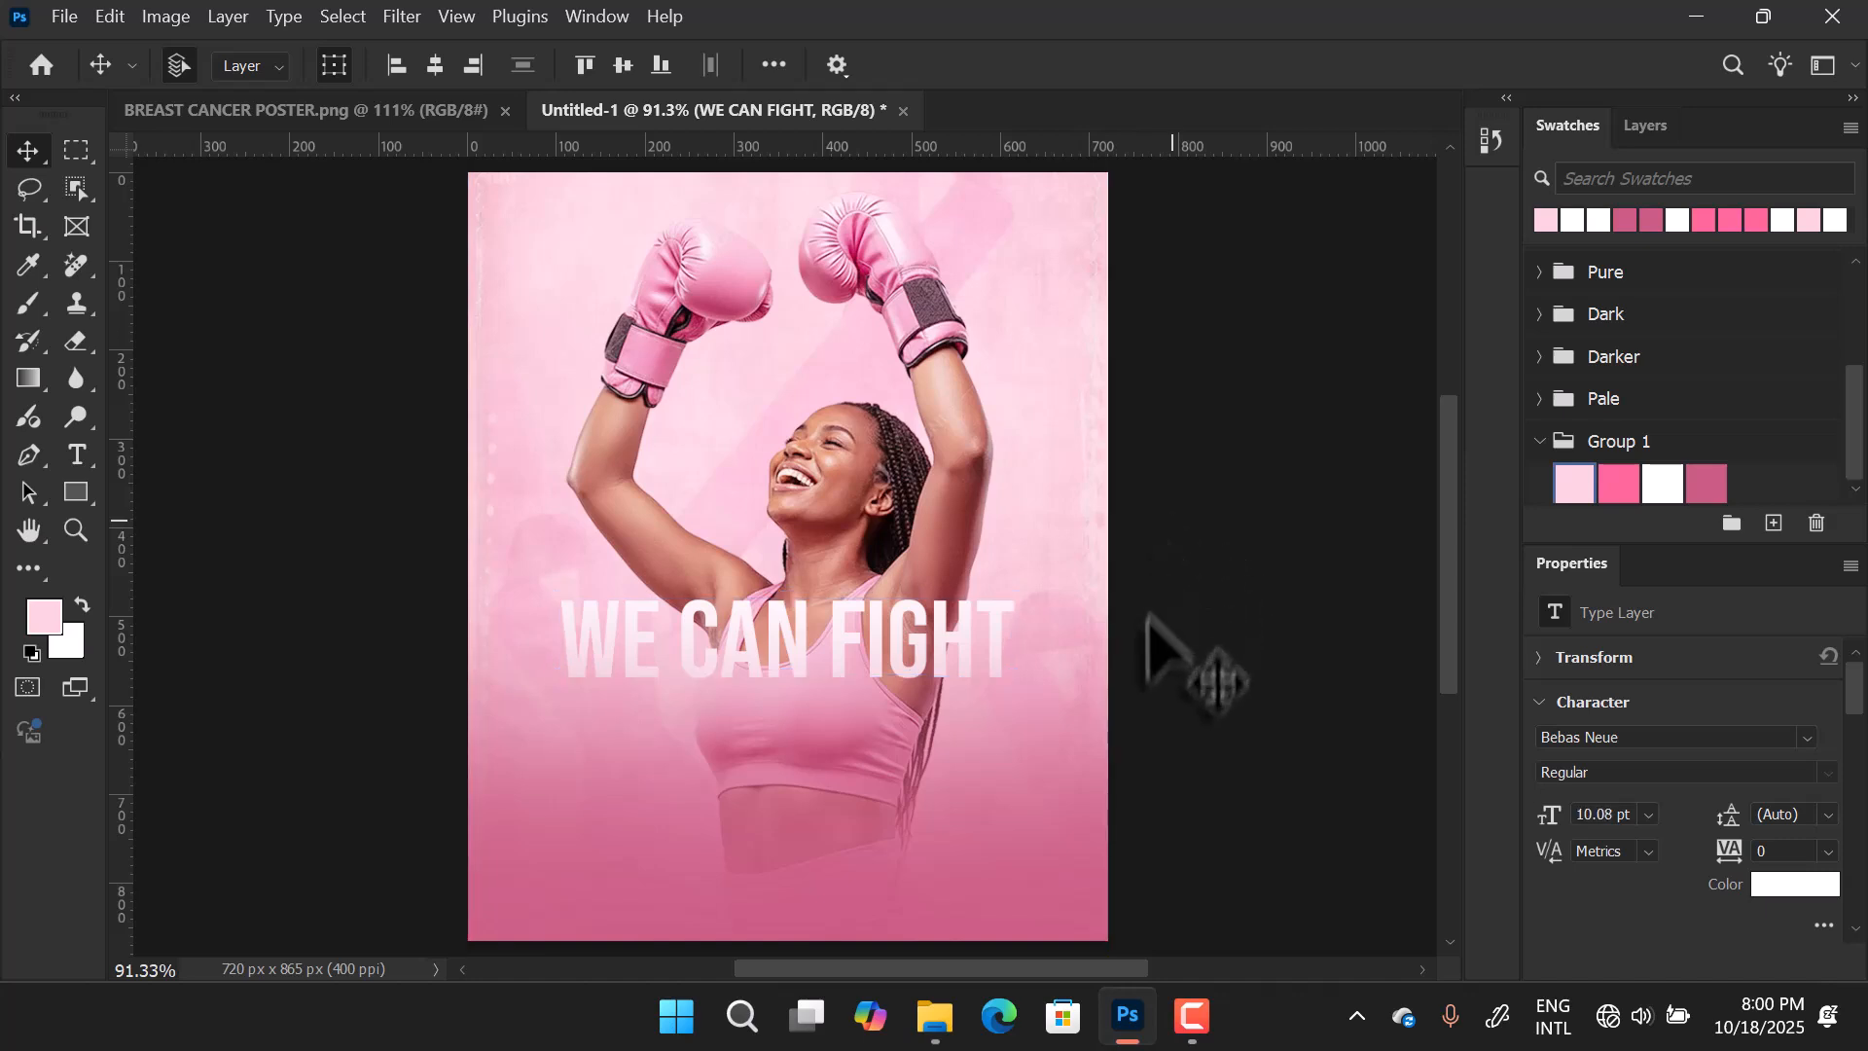
Choose the Rectangle tool again and confirm #fad4e1 as the foreground color.
click(76, 496)
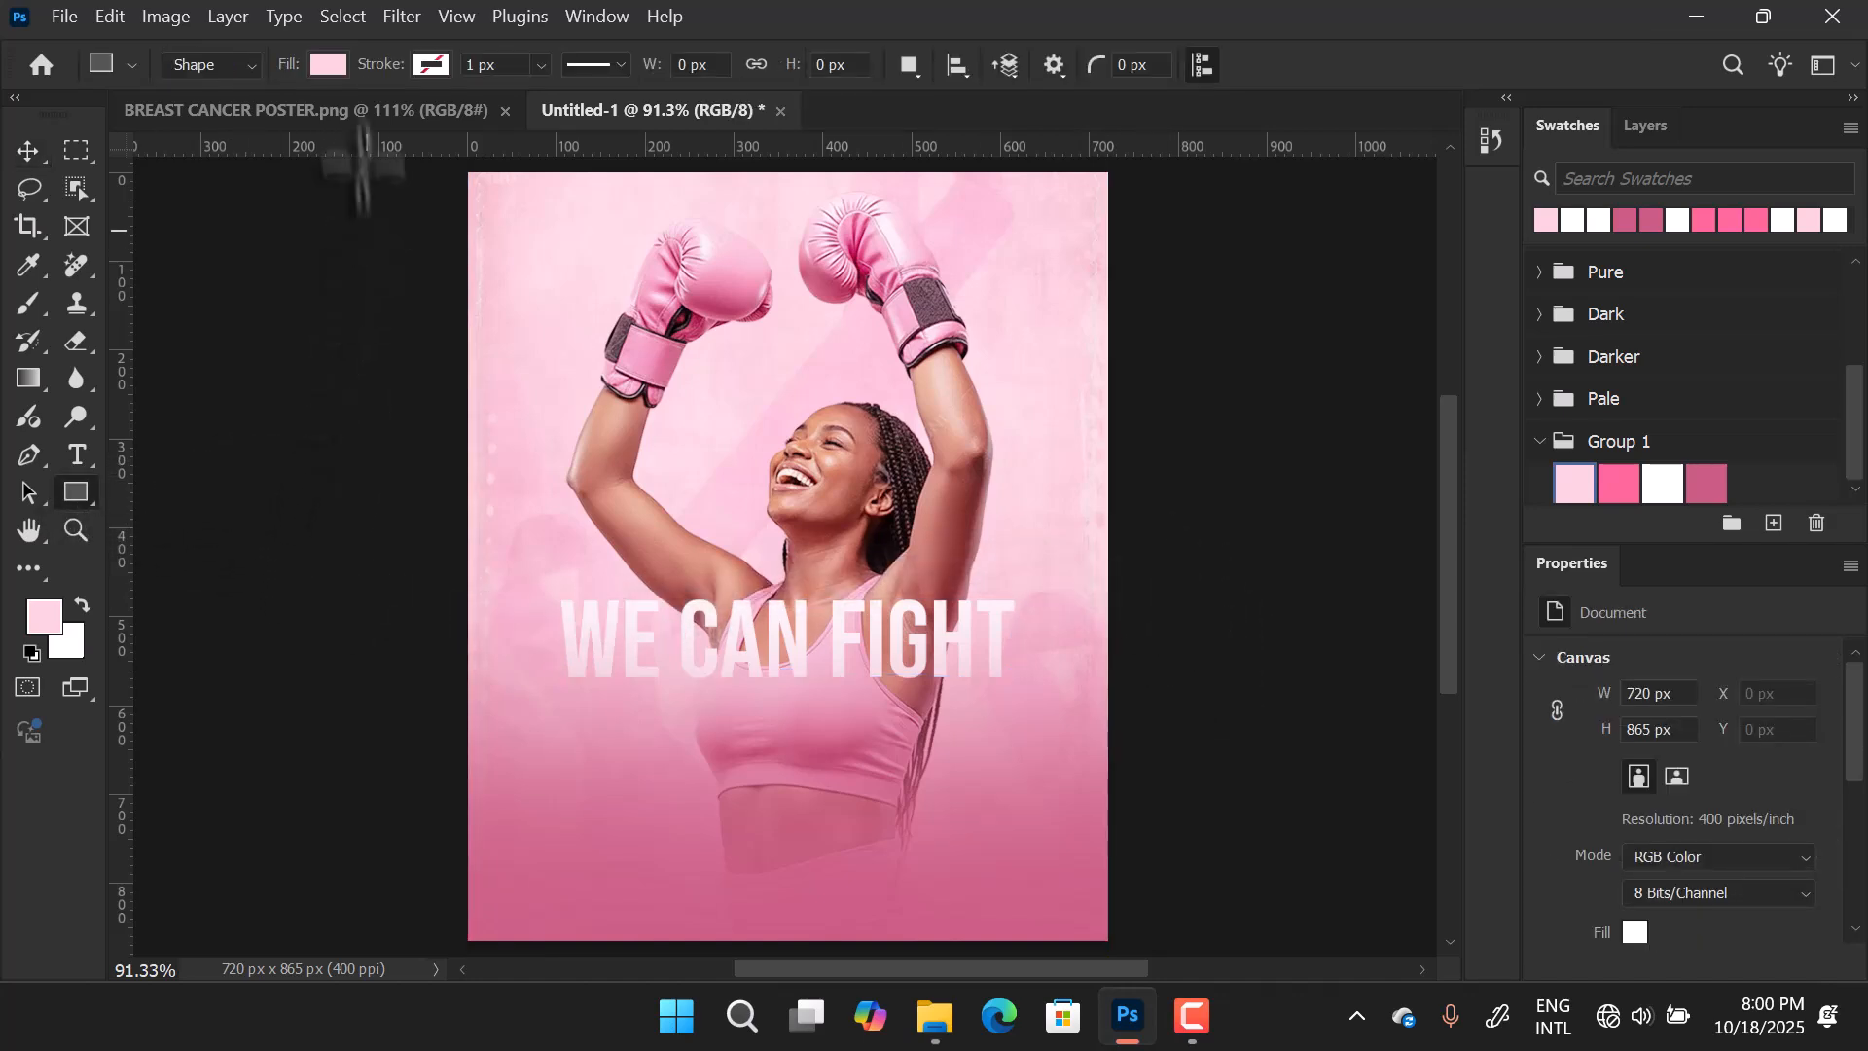
click(43, 616)
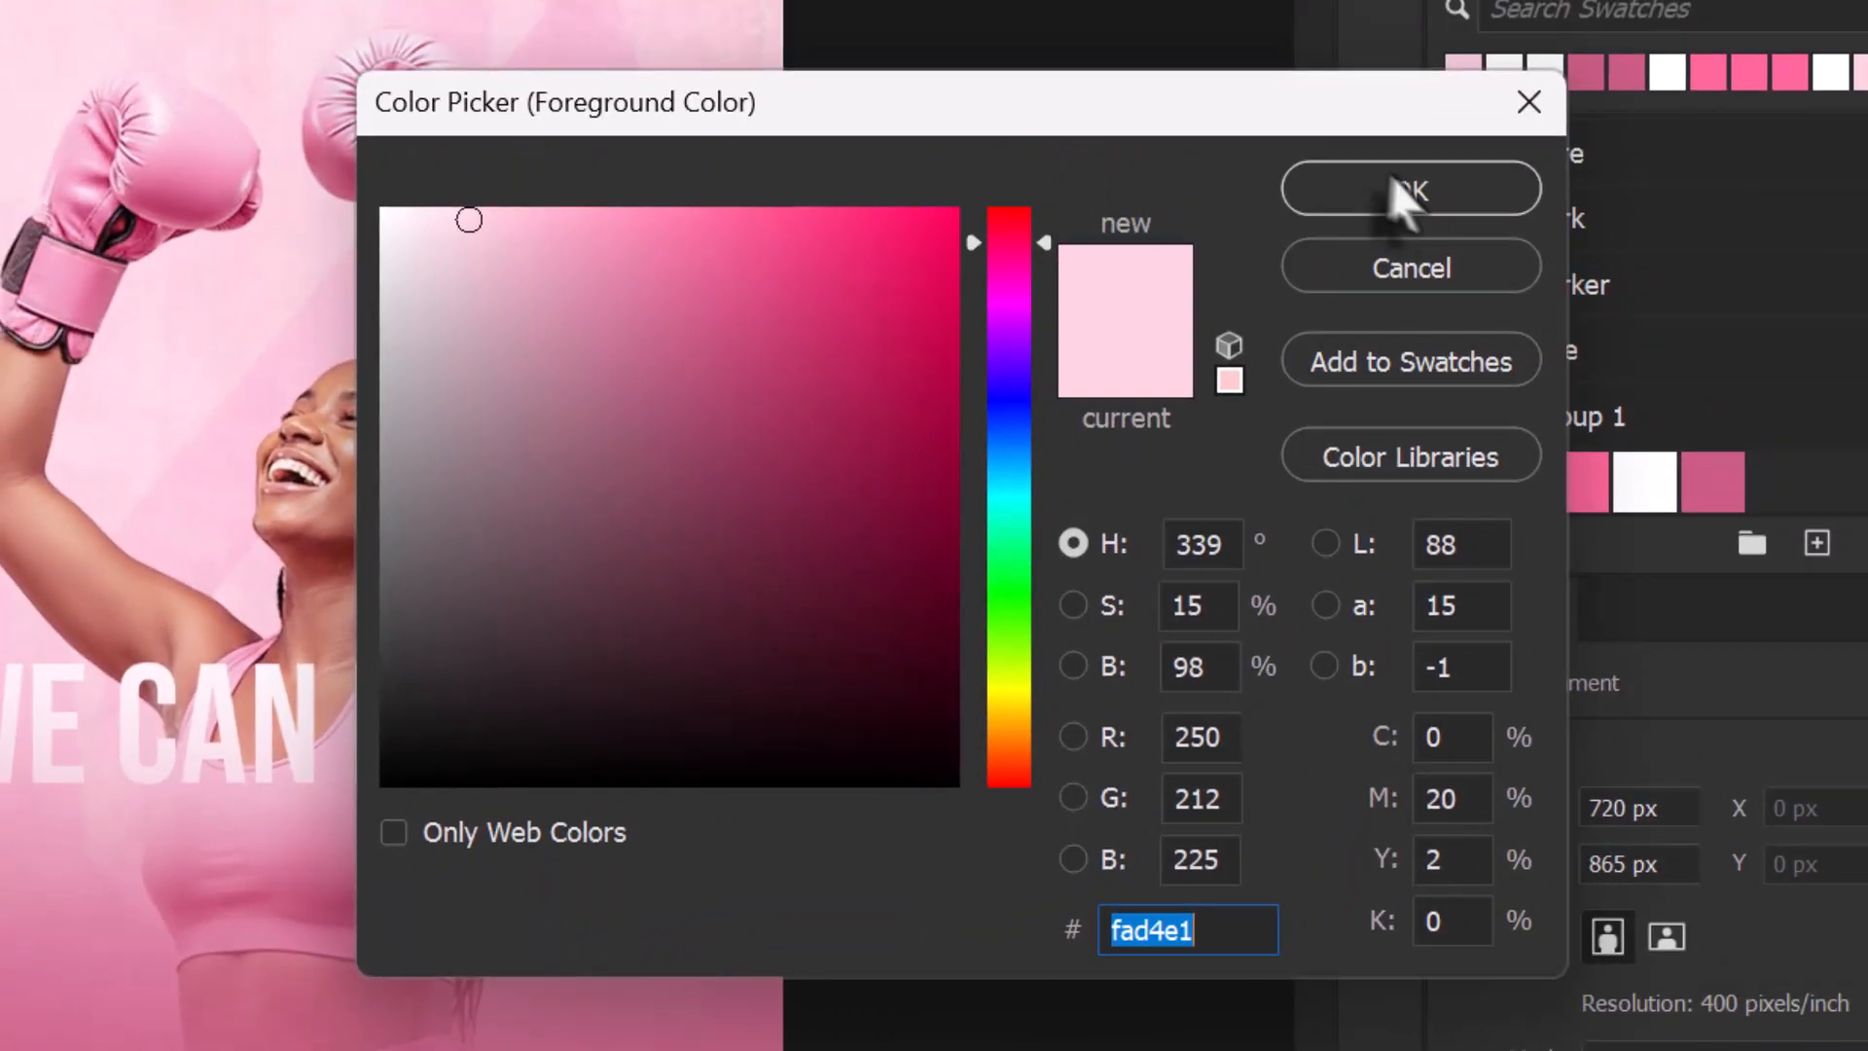
click(1398, 189)
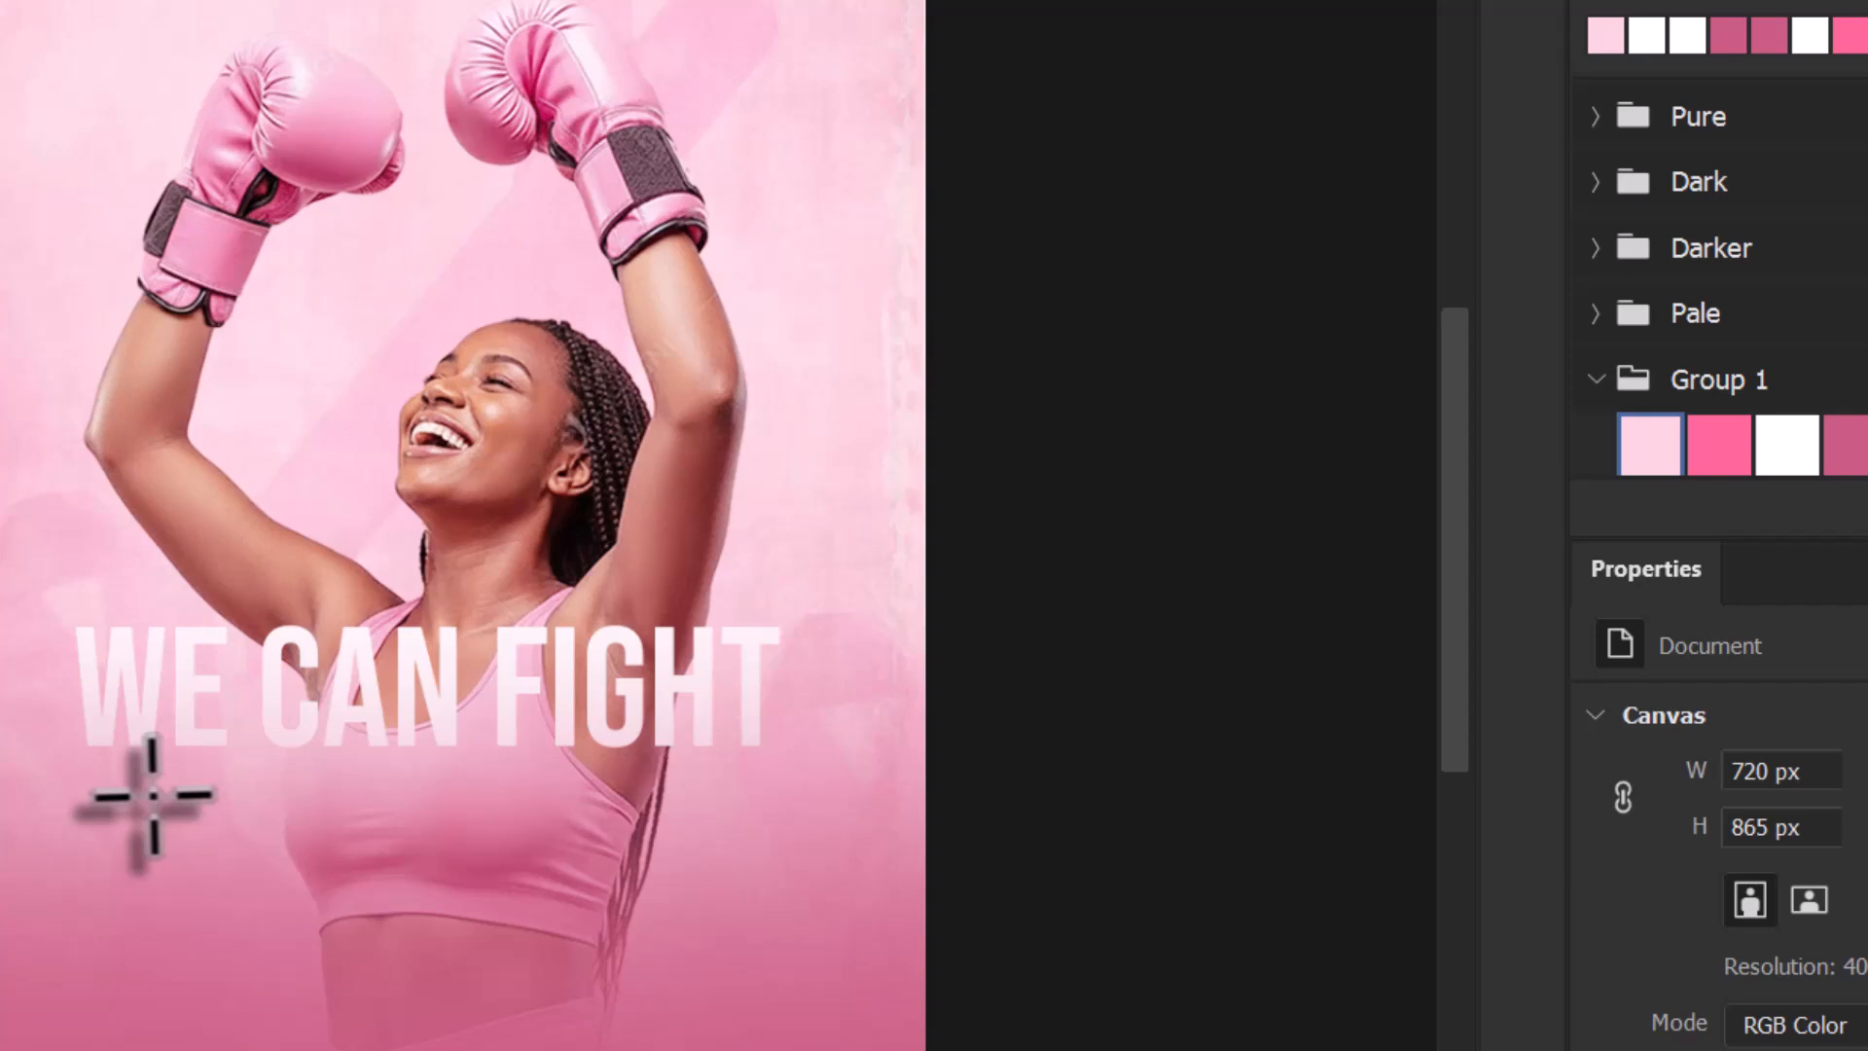
Draw a light pink rectangle about 390 × 50 px just below the WE CAN FIGHT headline and center it horizontally on the canvas.
drag(3, 819, 77, 857)
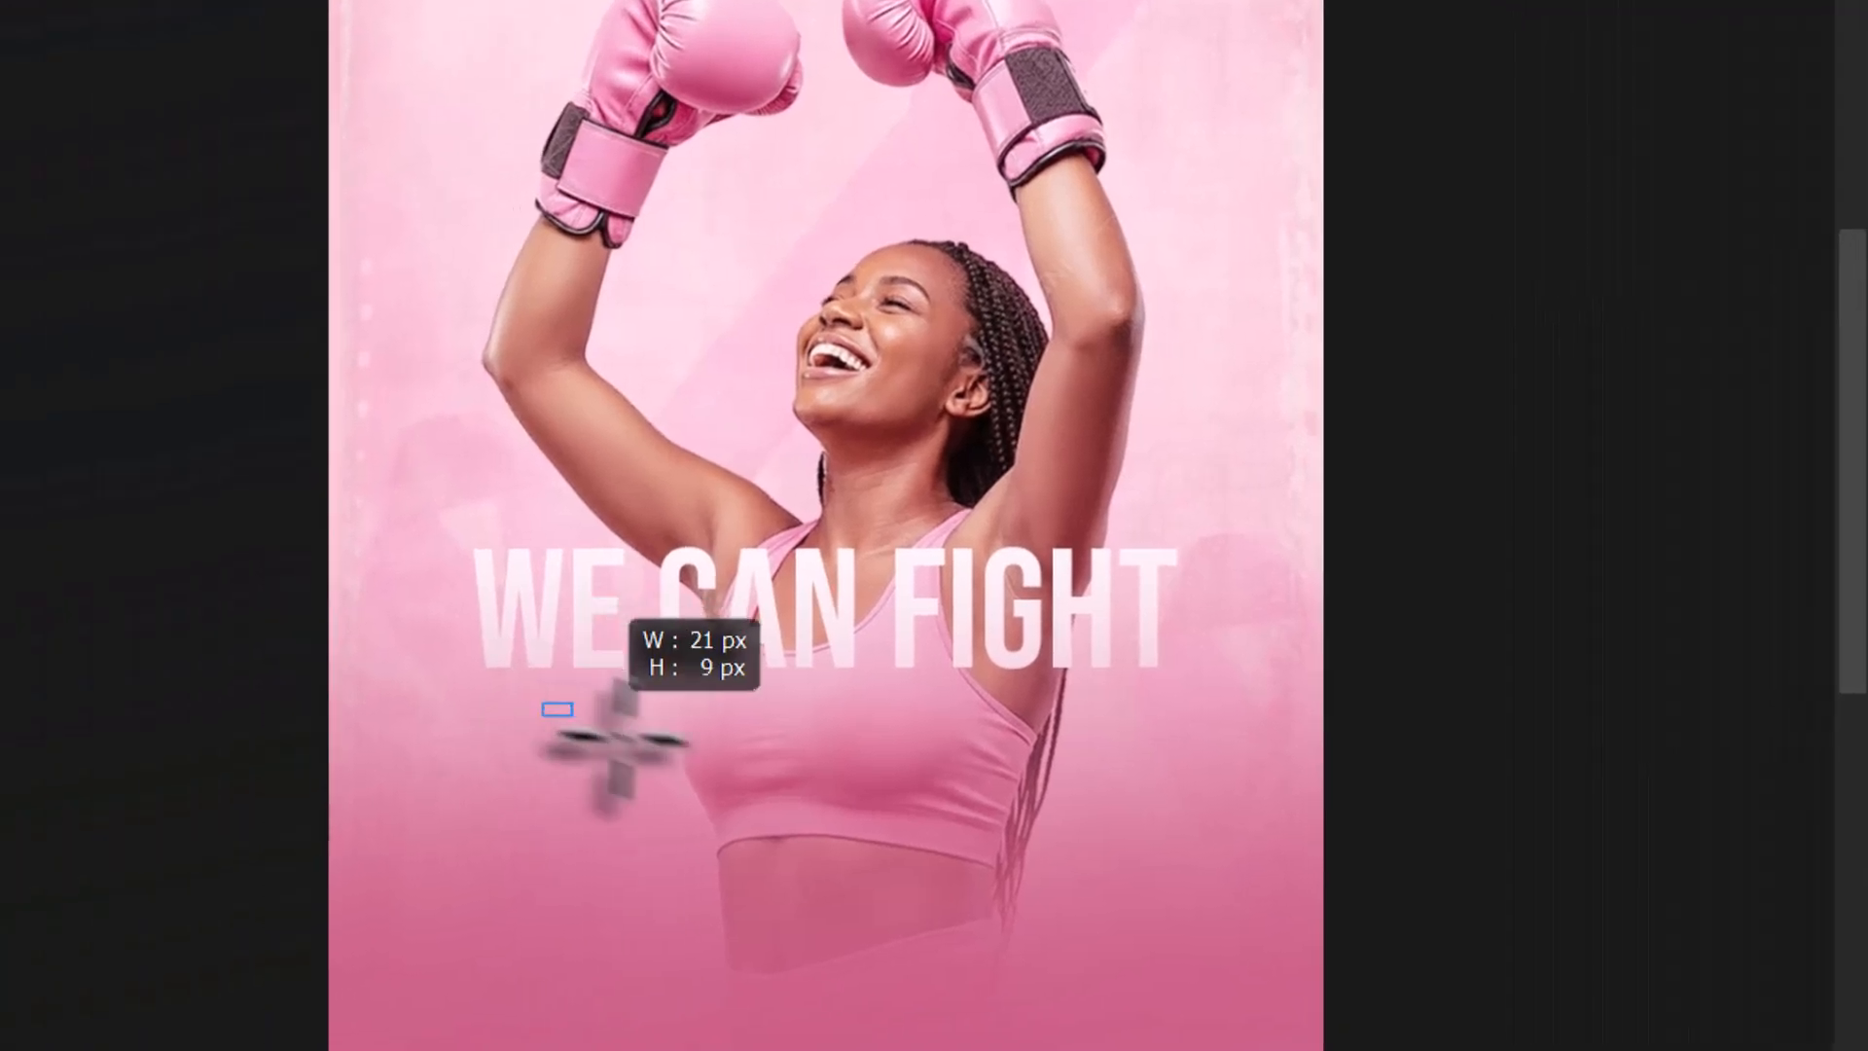
drag(613, 744, 1073, 772)
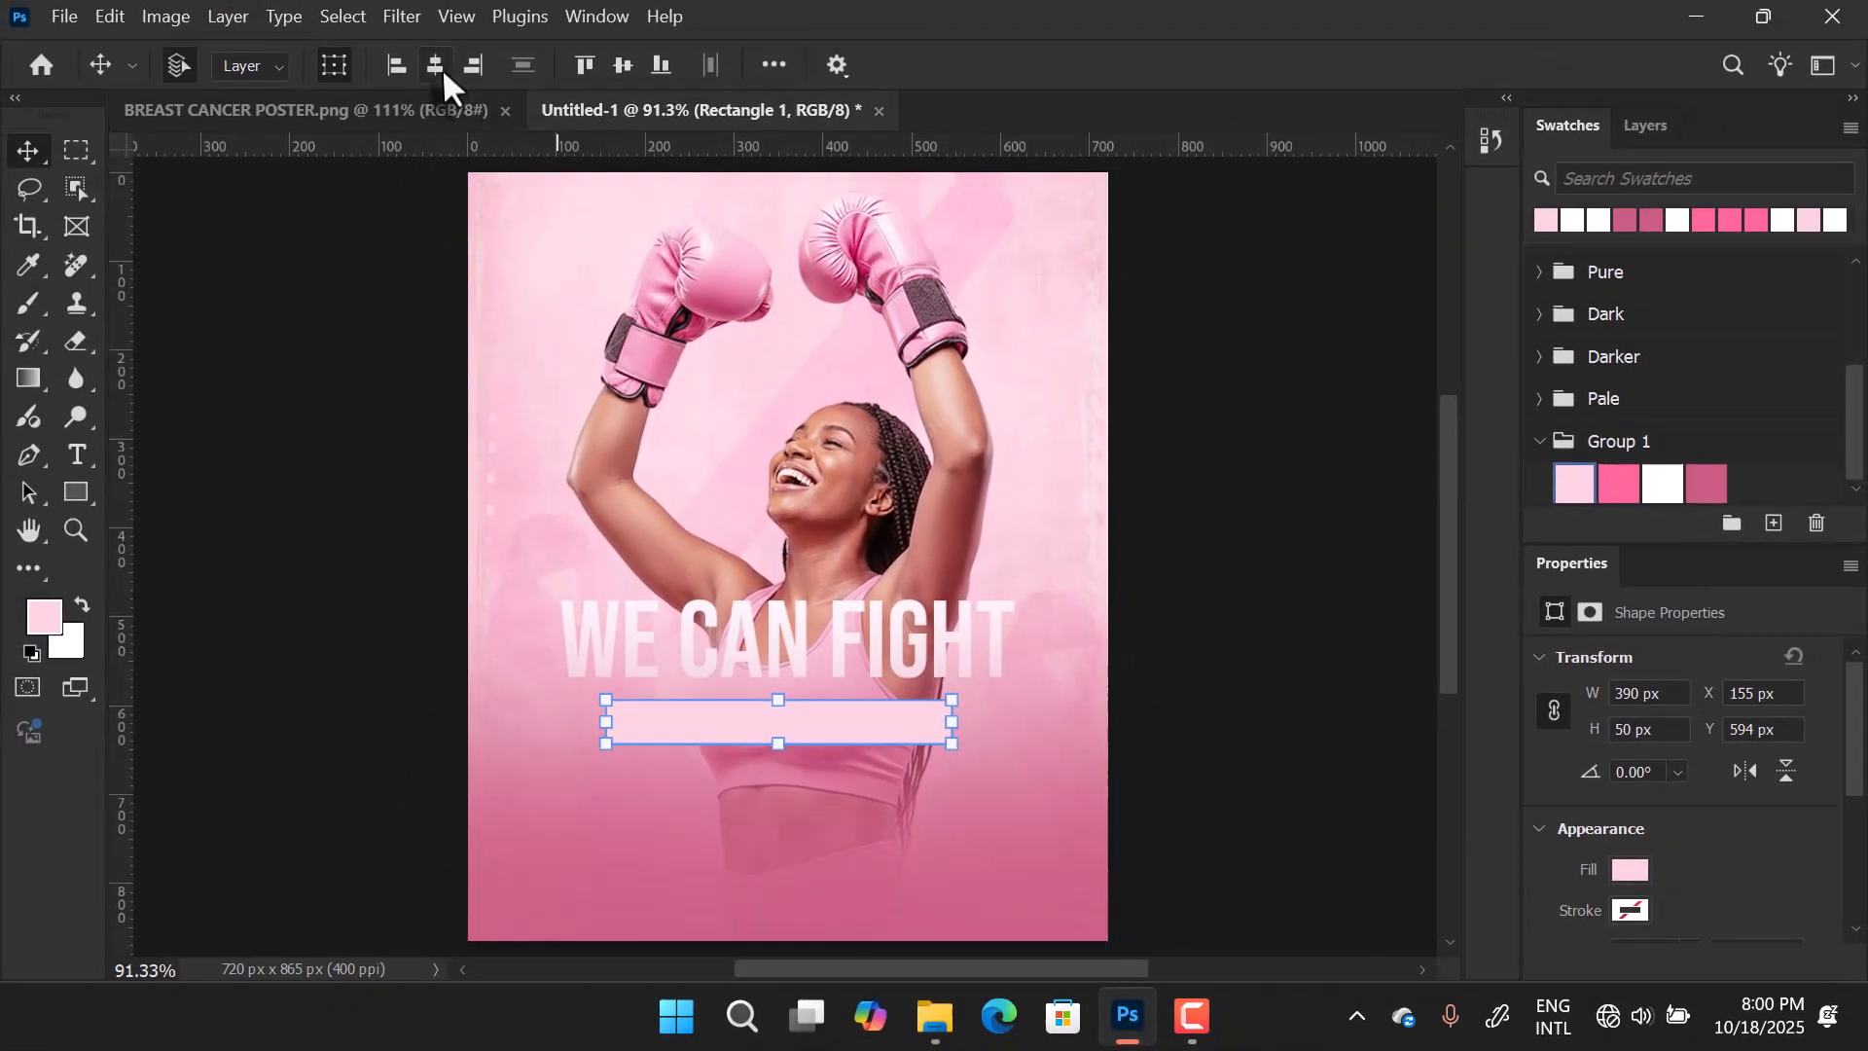
click(440, 67)
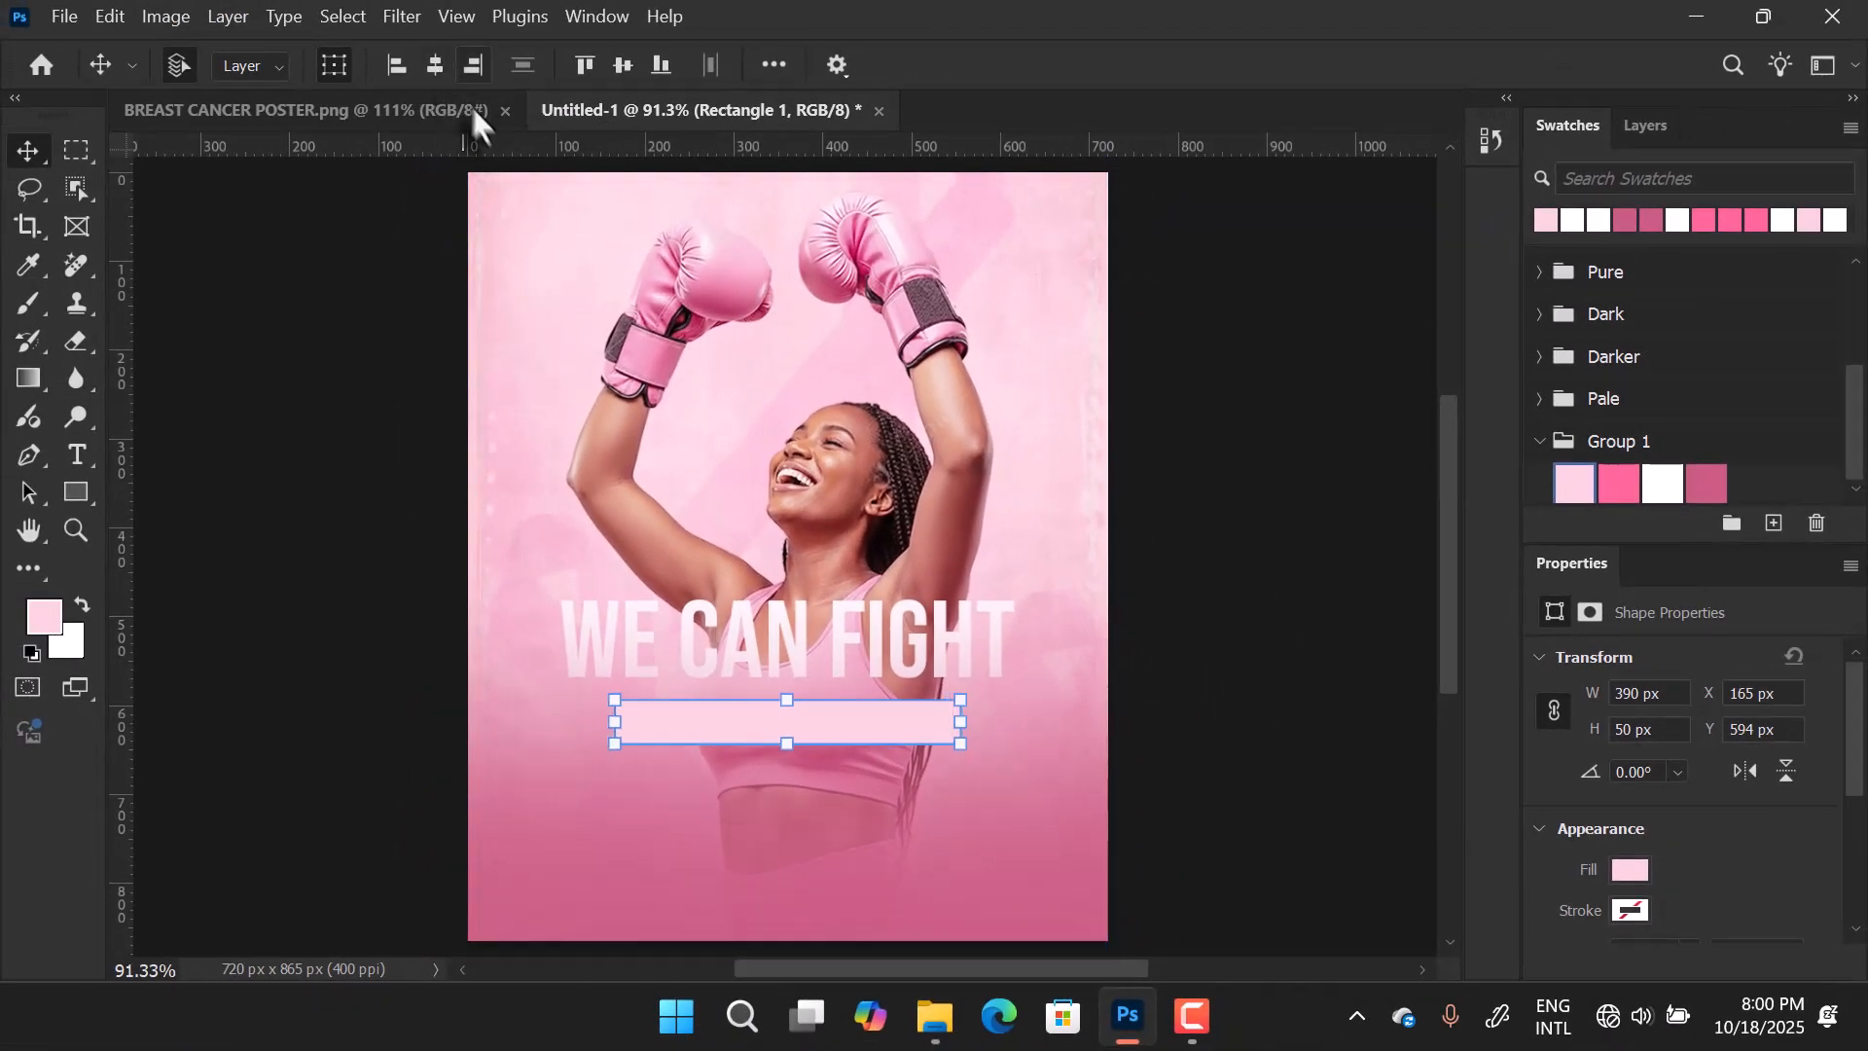
click(1246, 697)
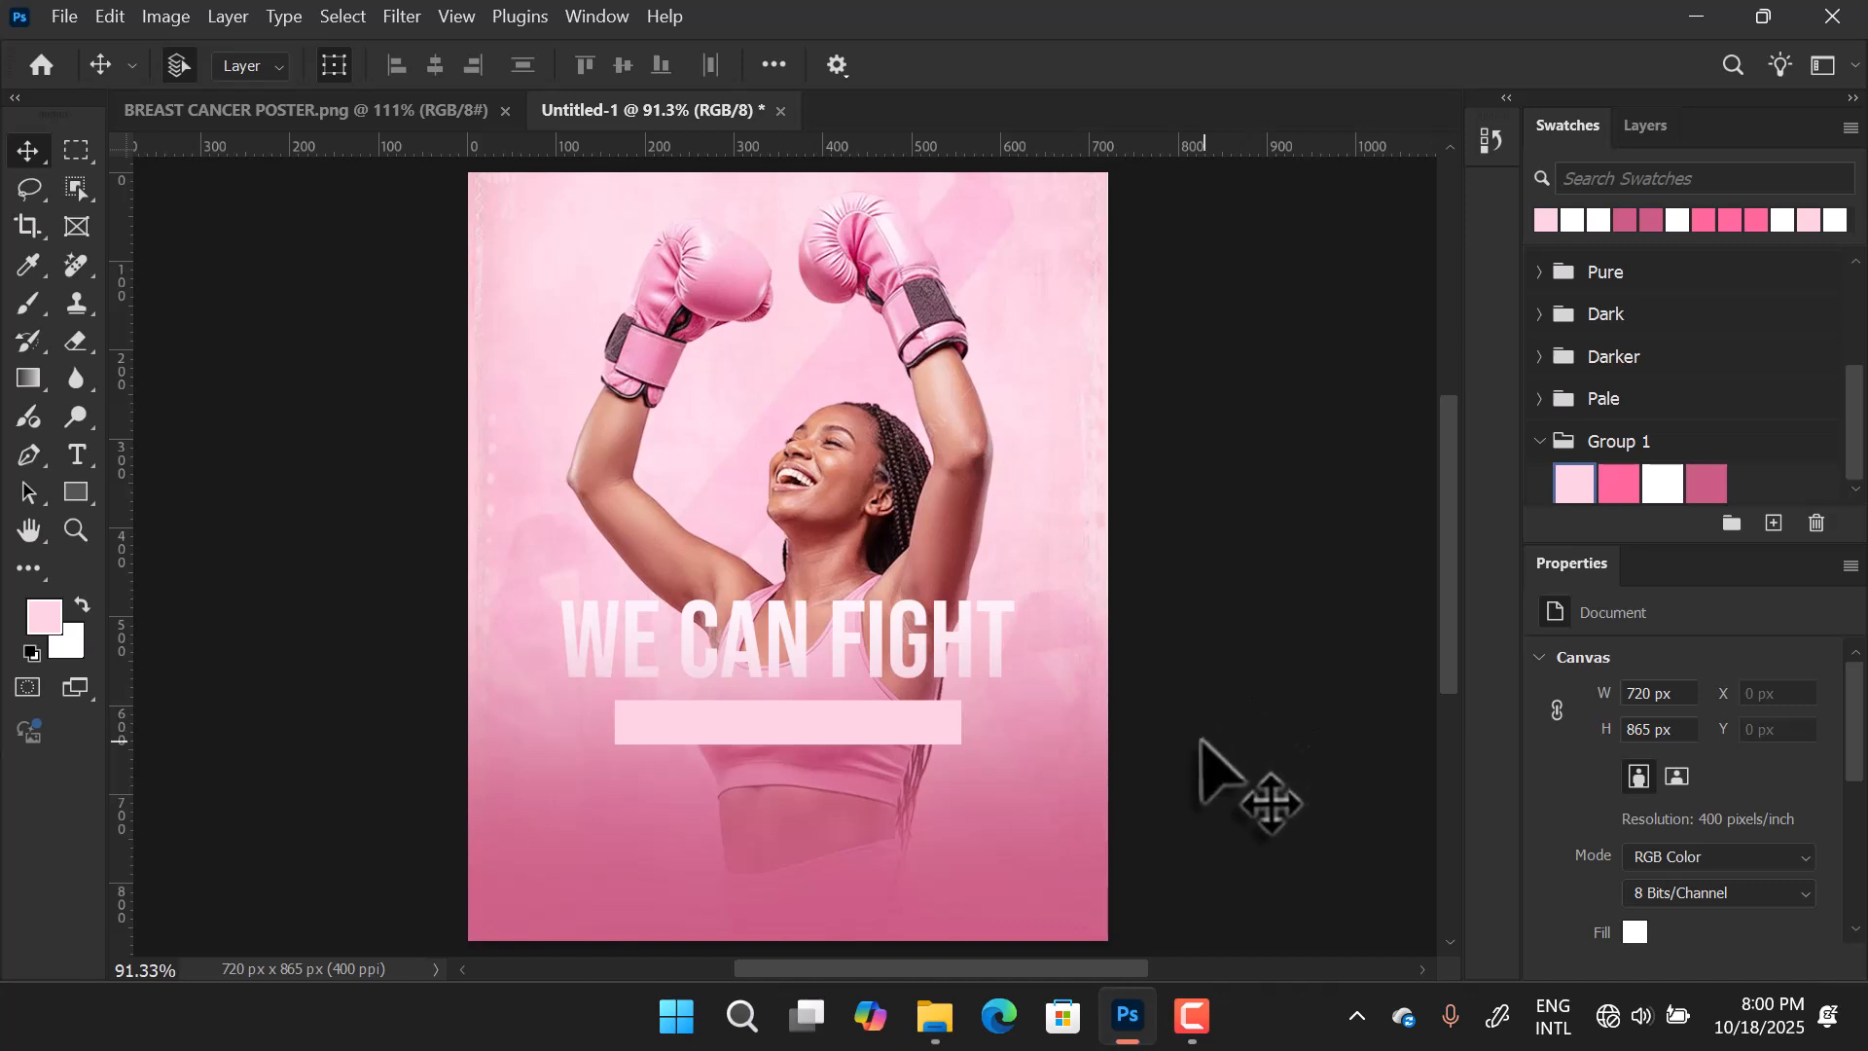
Choose the Type tool and set its text color to #ff679a using the hot pink swatch from Group 1.
click(78, 458)
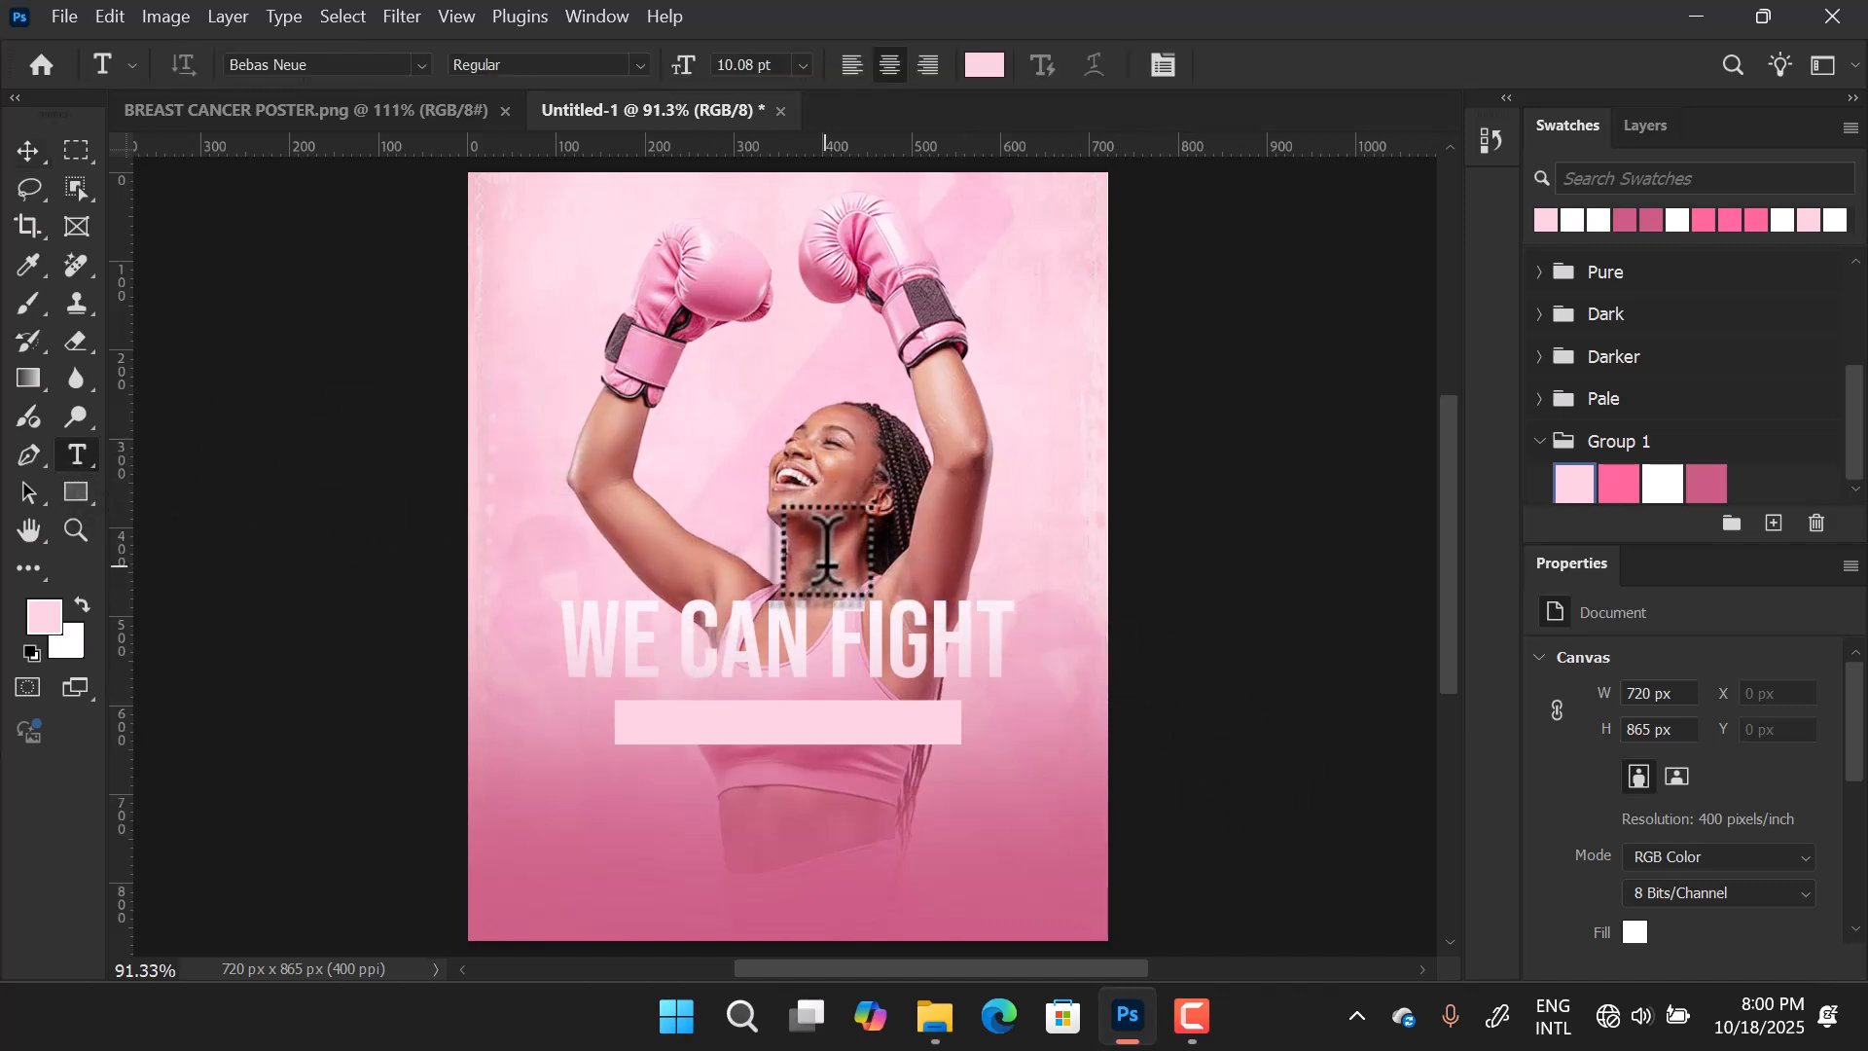
click(985, 65)
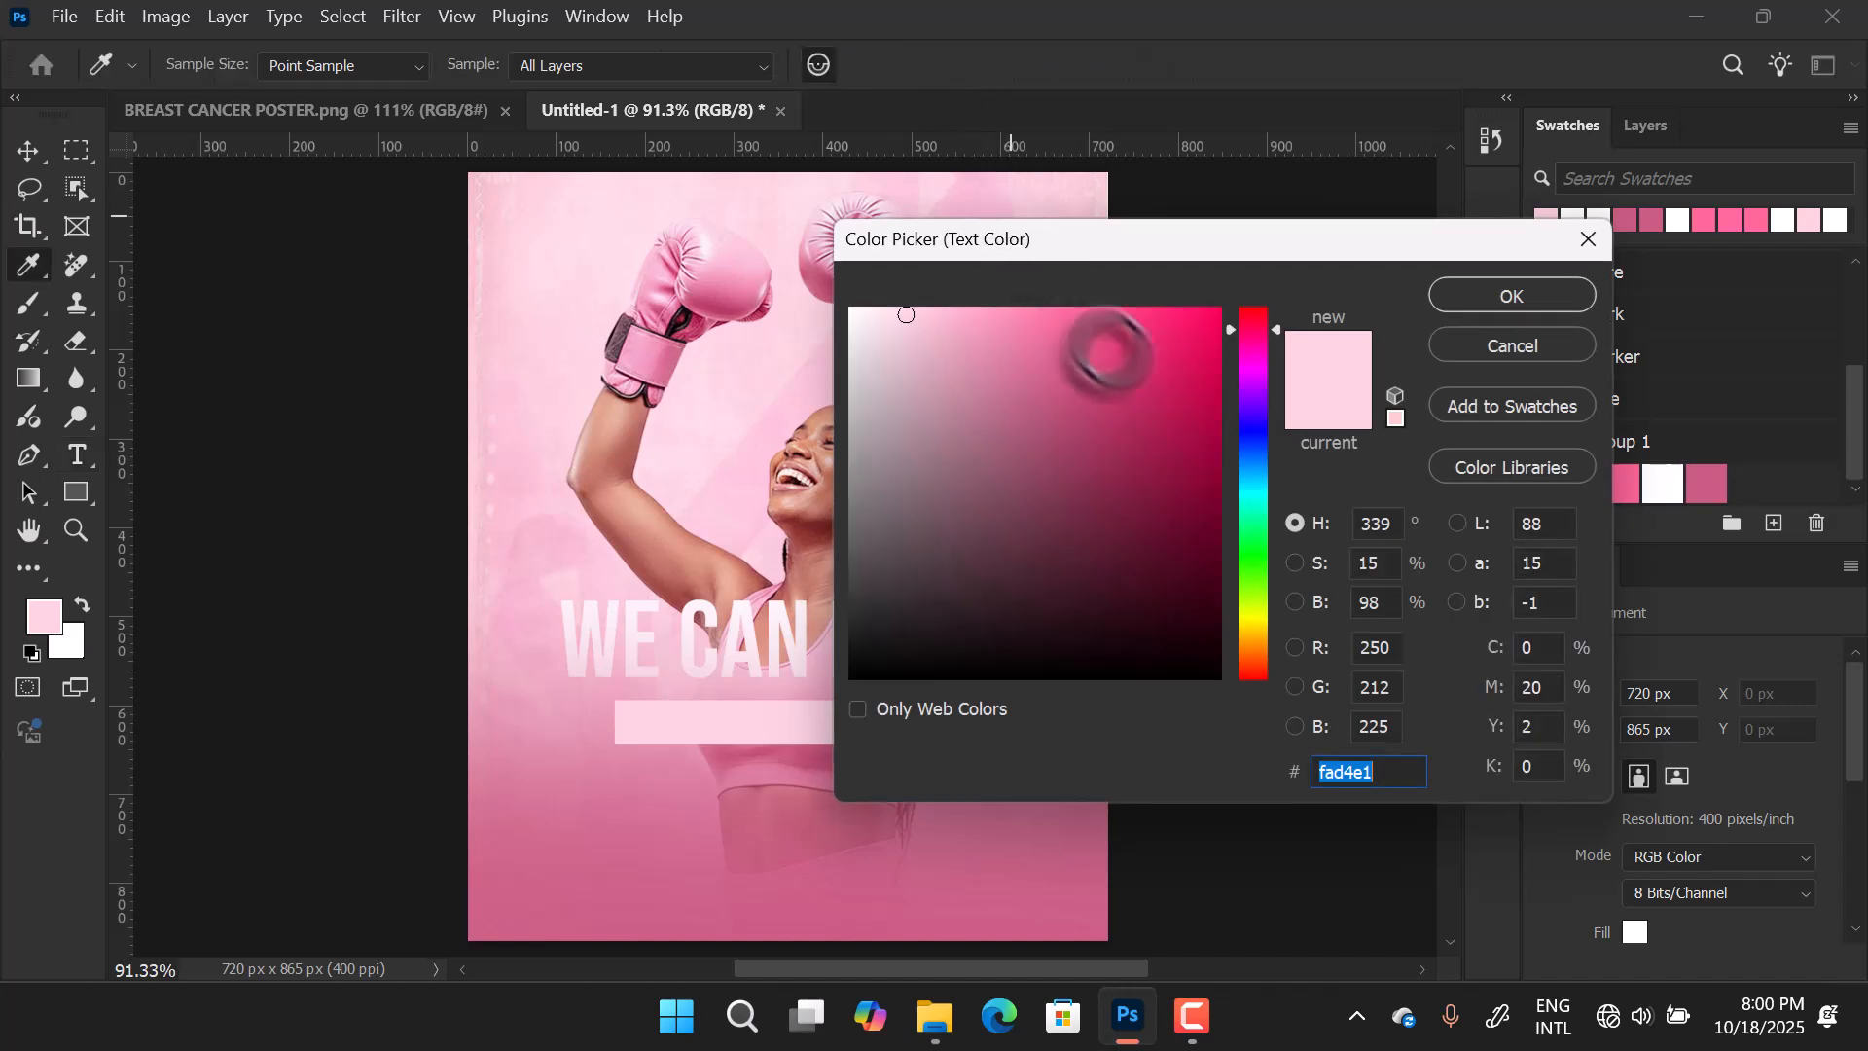
drag(1462, 258, 1177, 268)
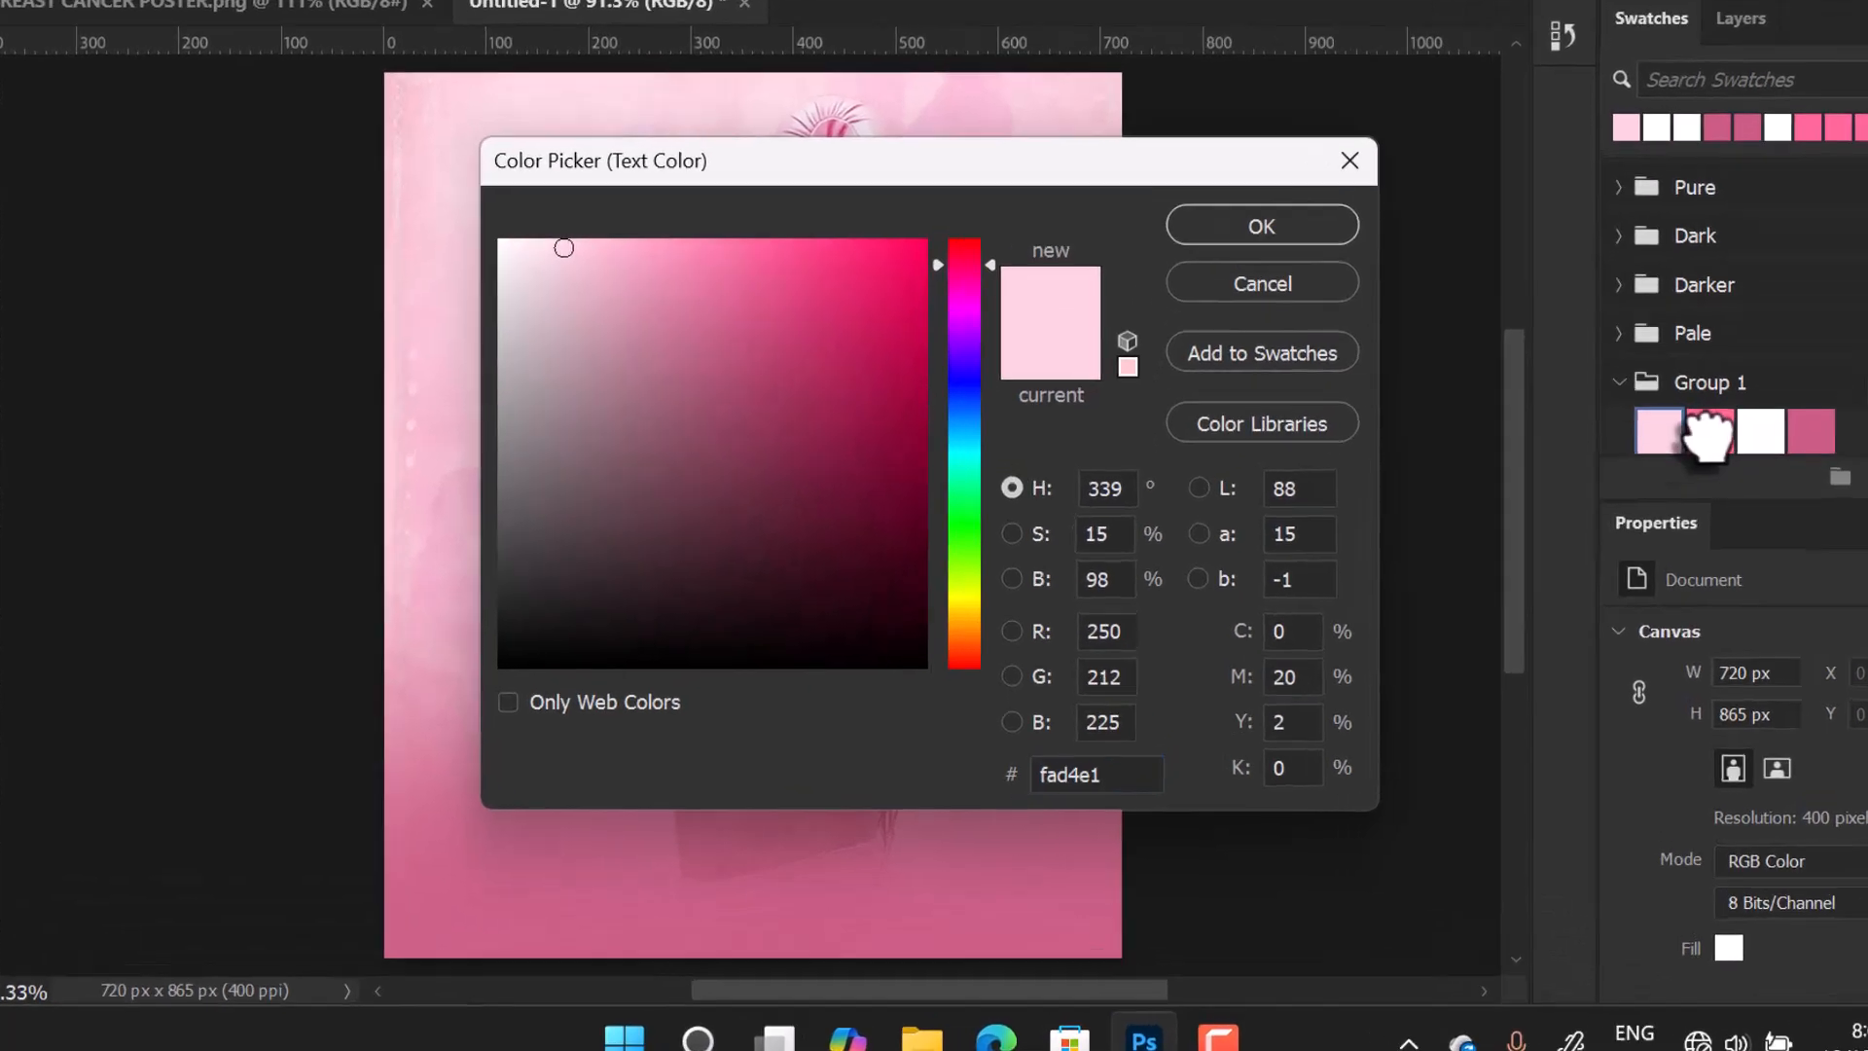
click(1632, 492)
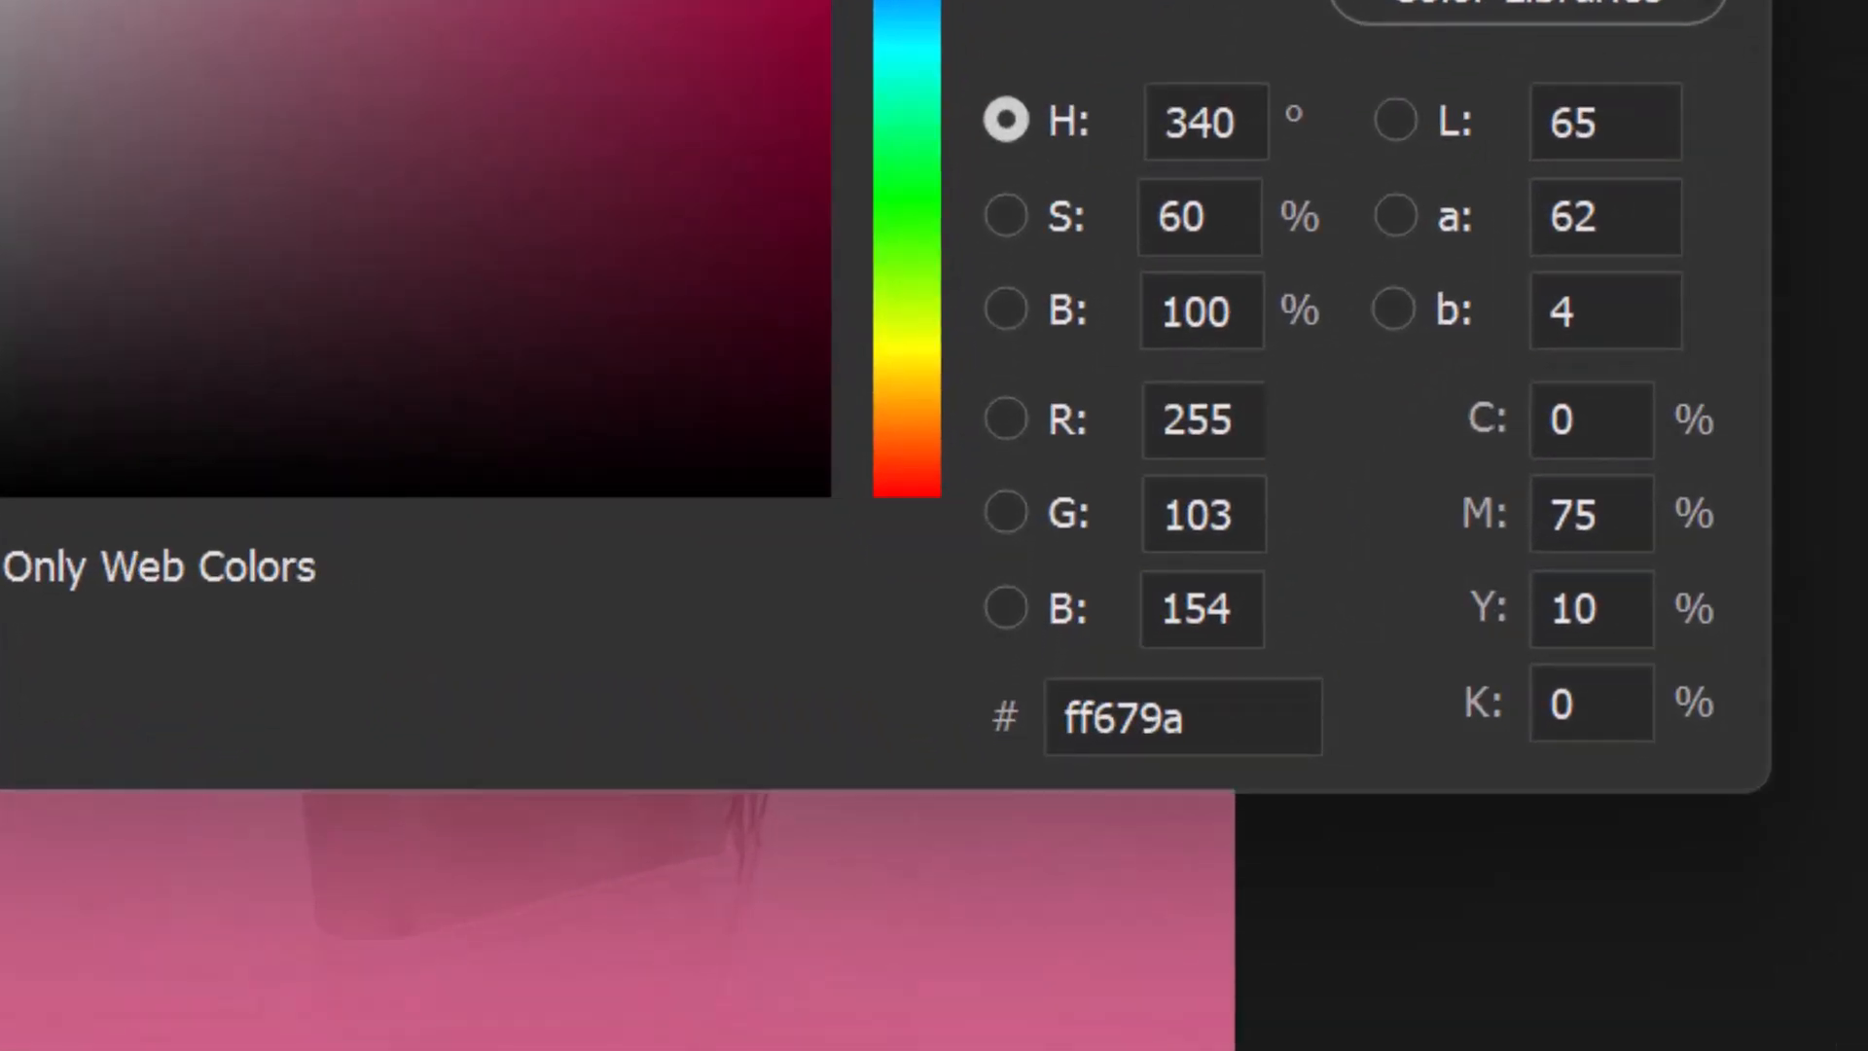
key(Return)
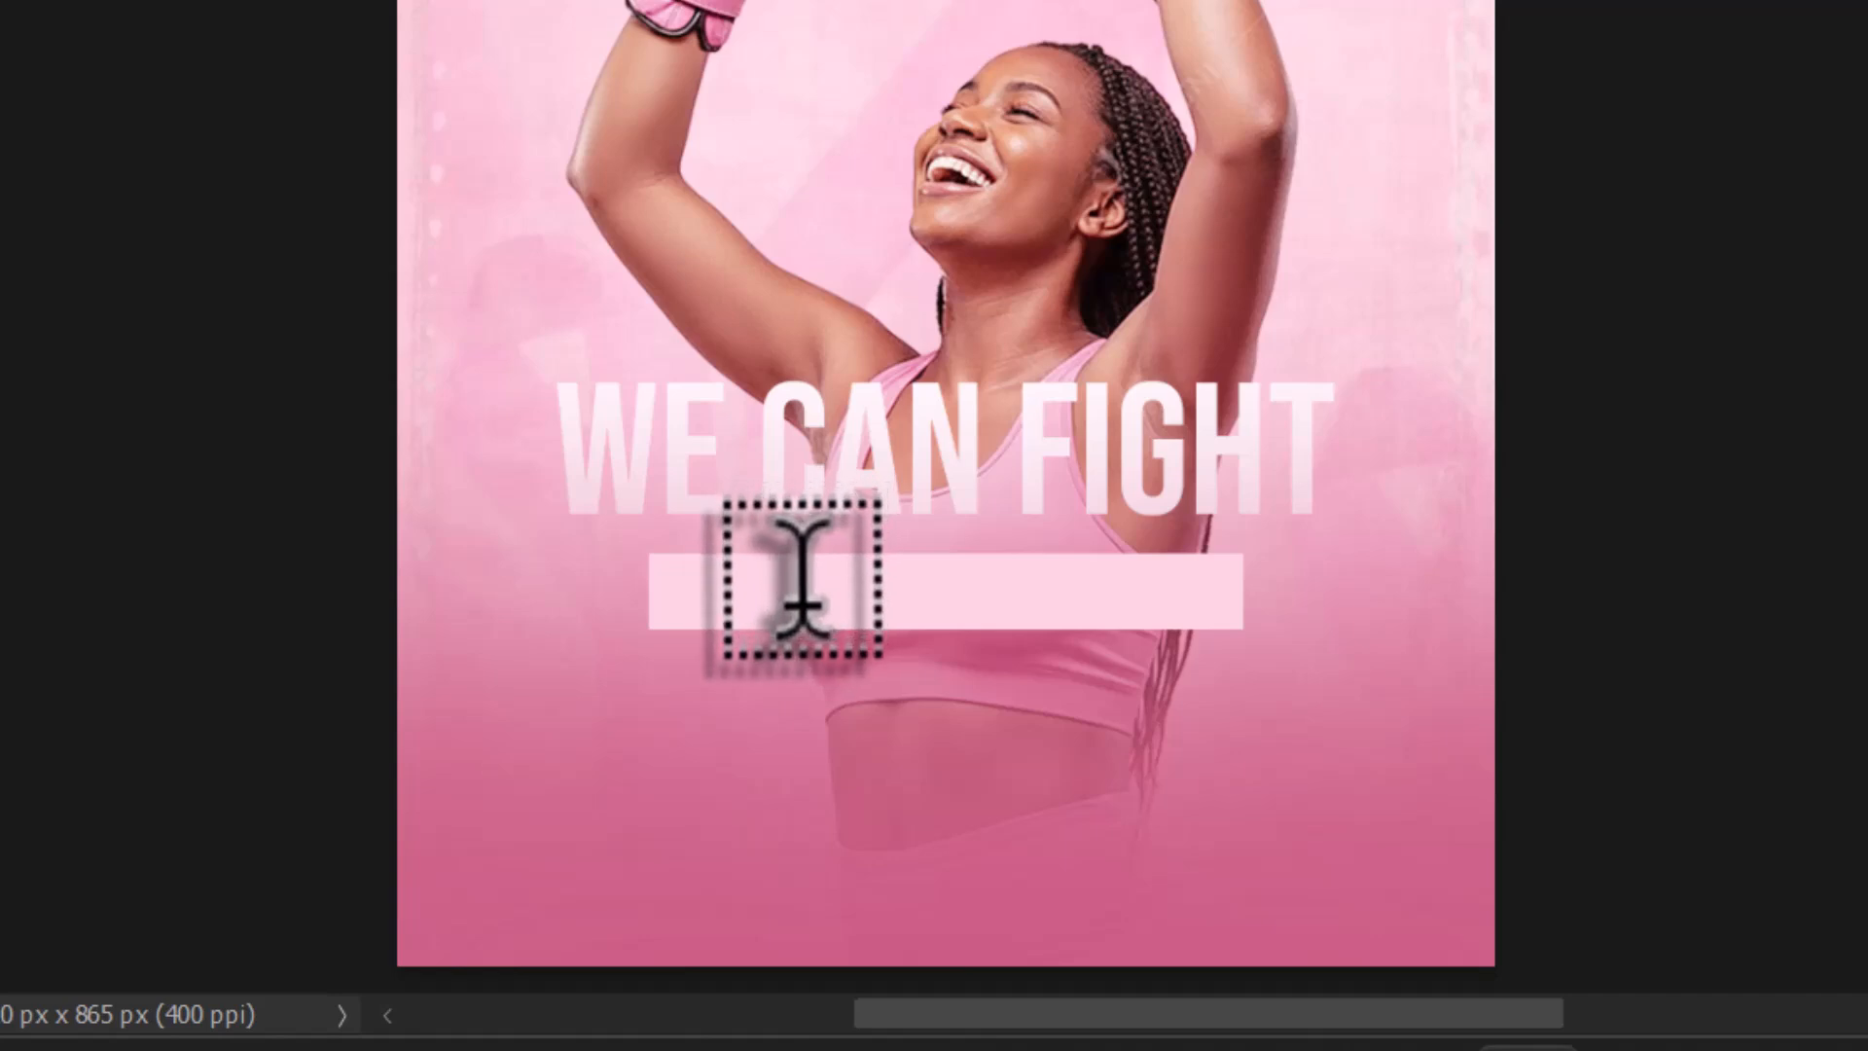
Add the text "breast cancer" on the light pink bar and shift it slightly toward the bar's middle.
click(679, 593)
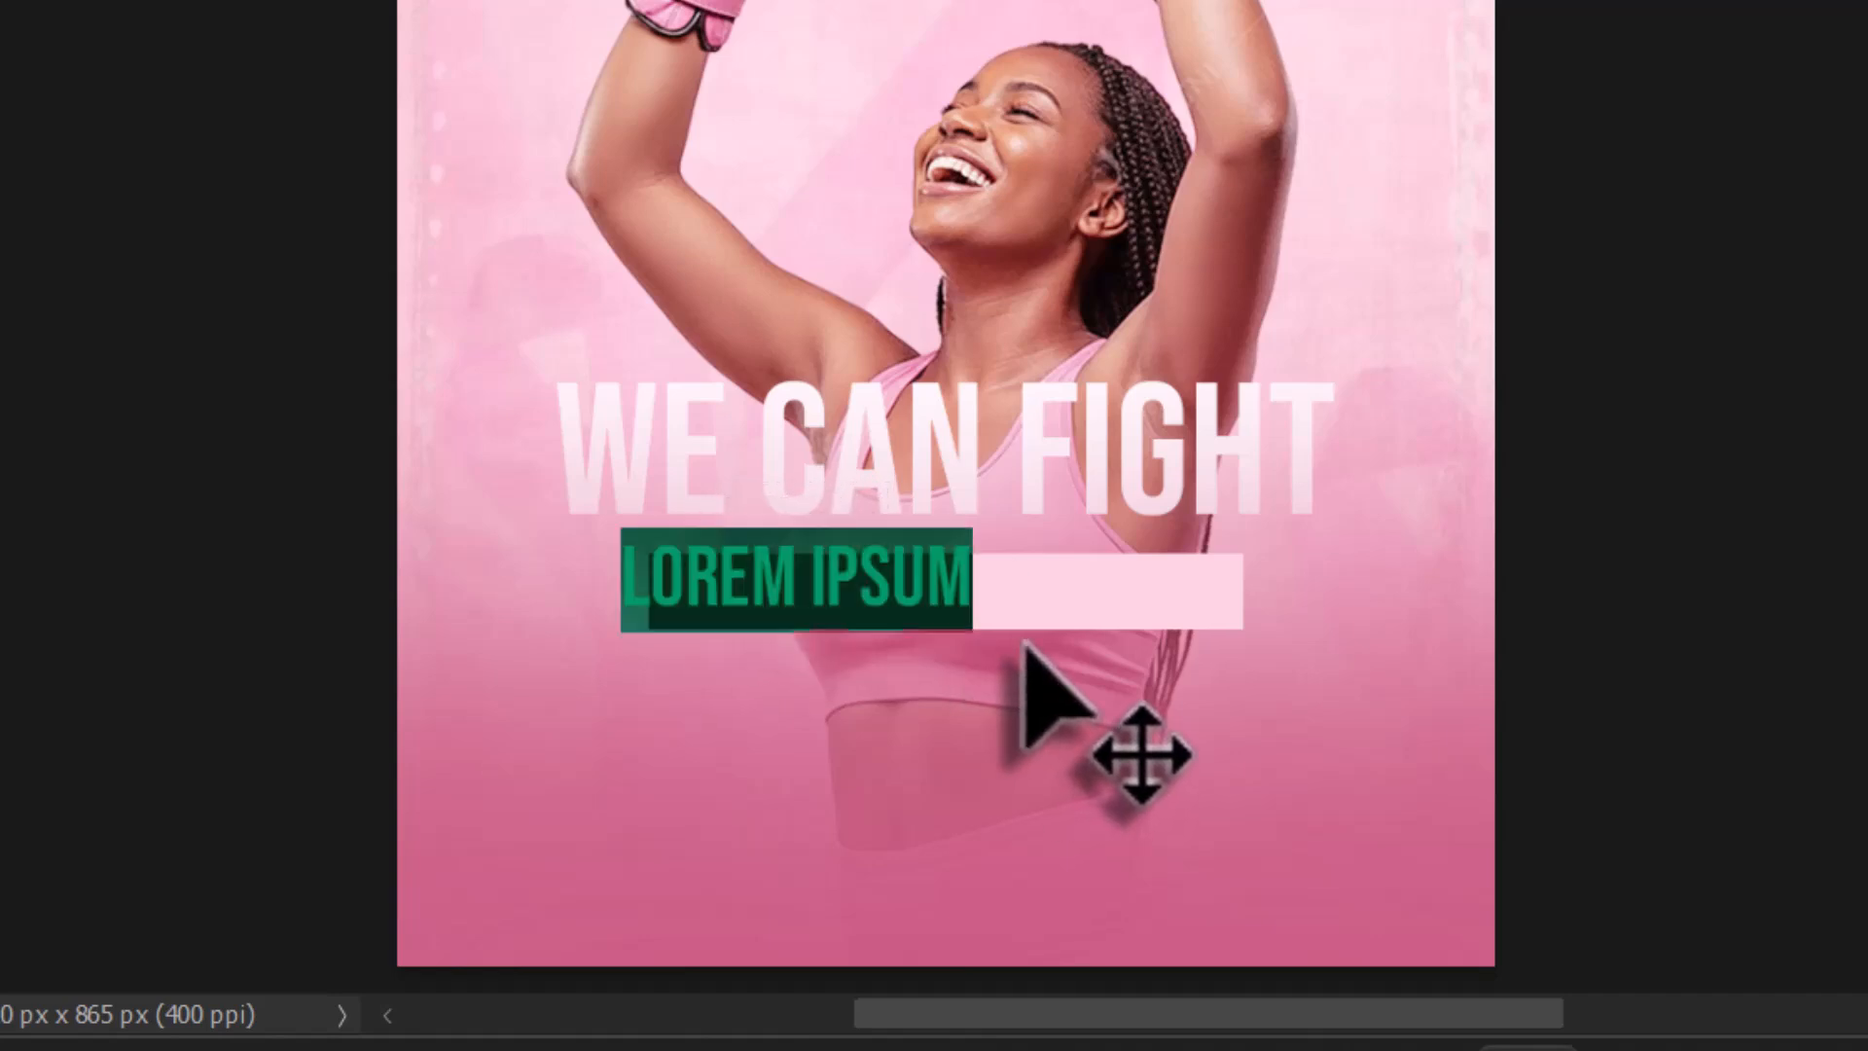
text(BE)
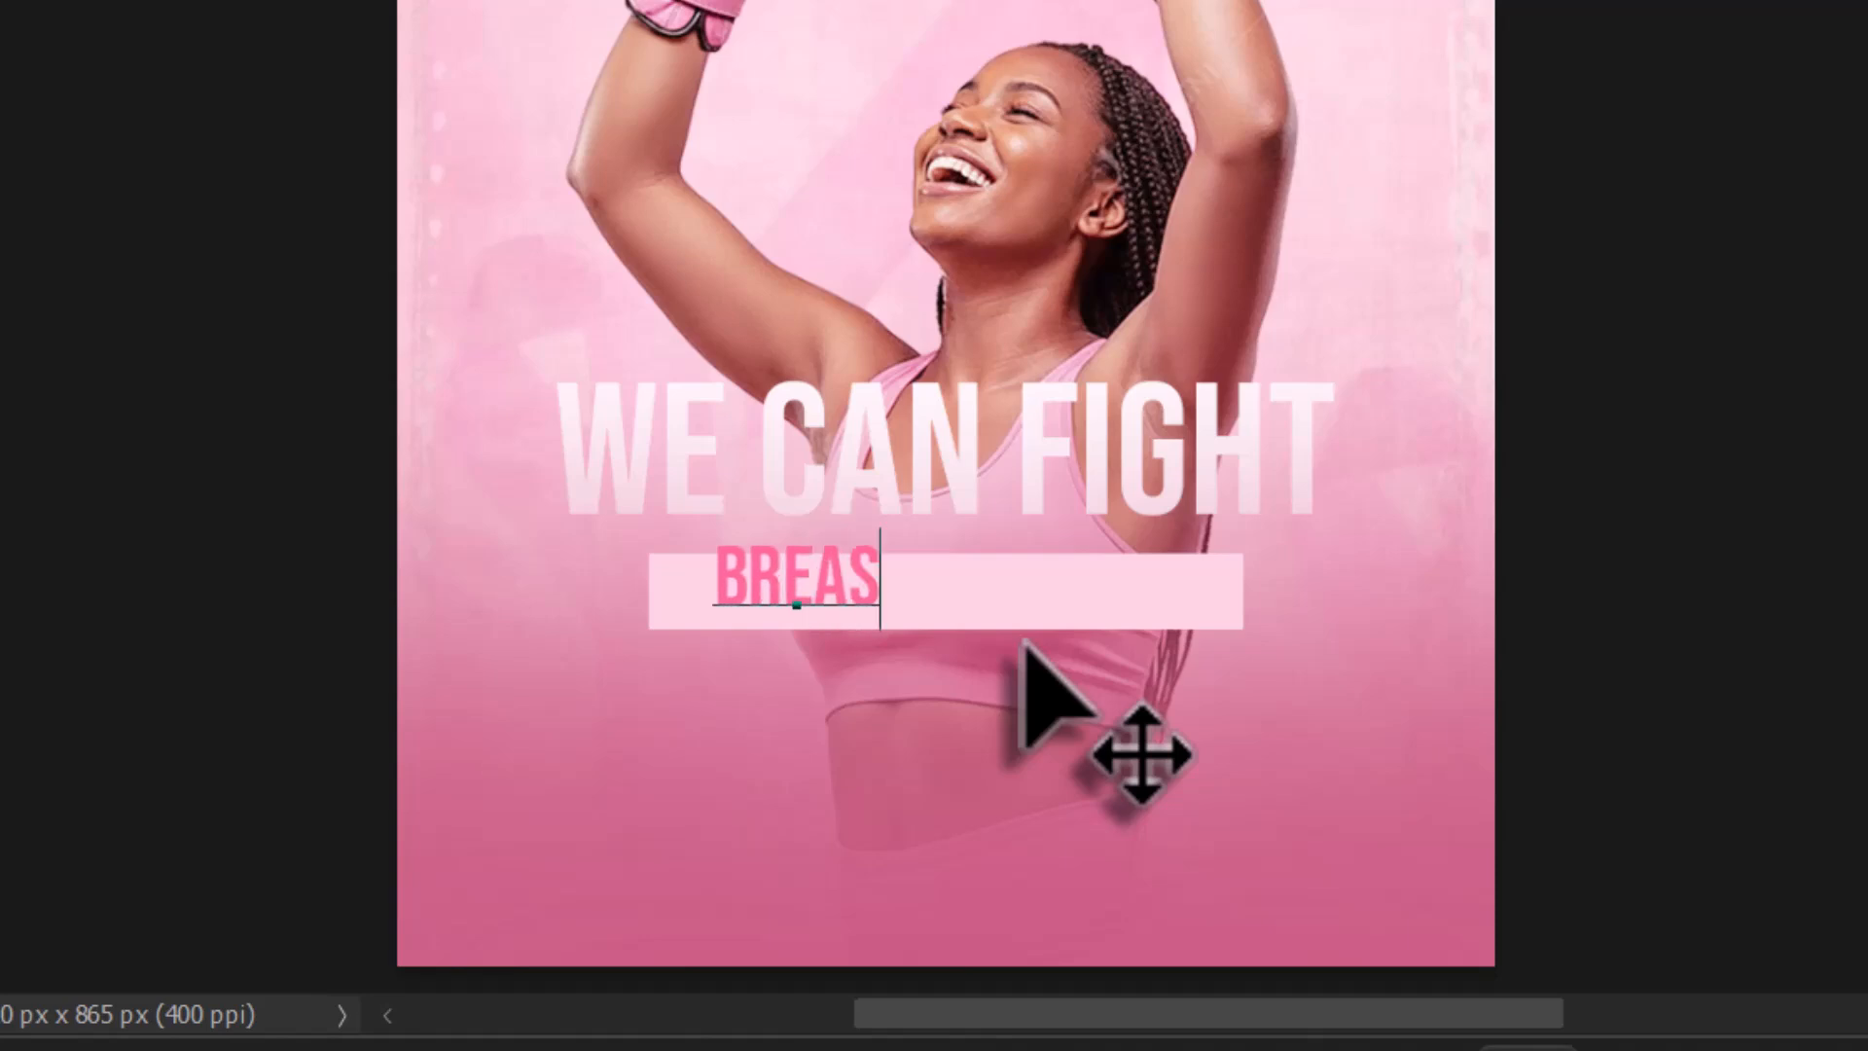
text(EAST C)
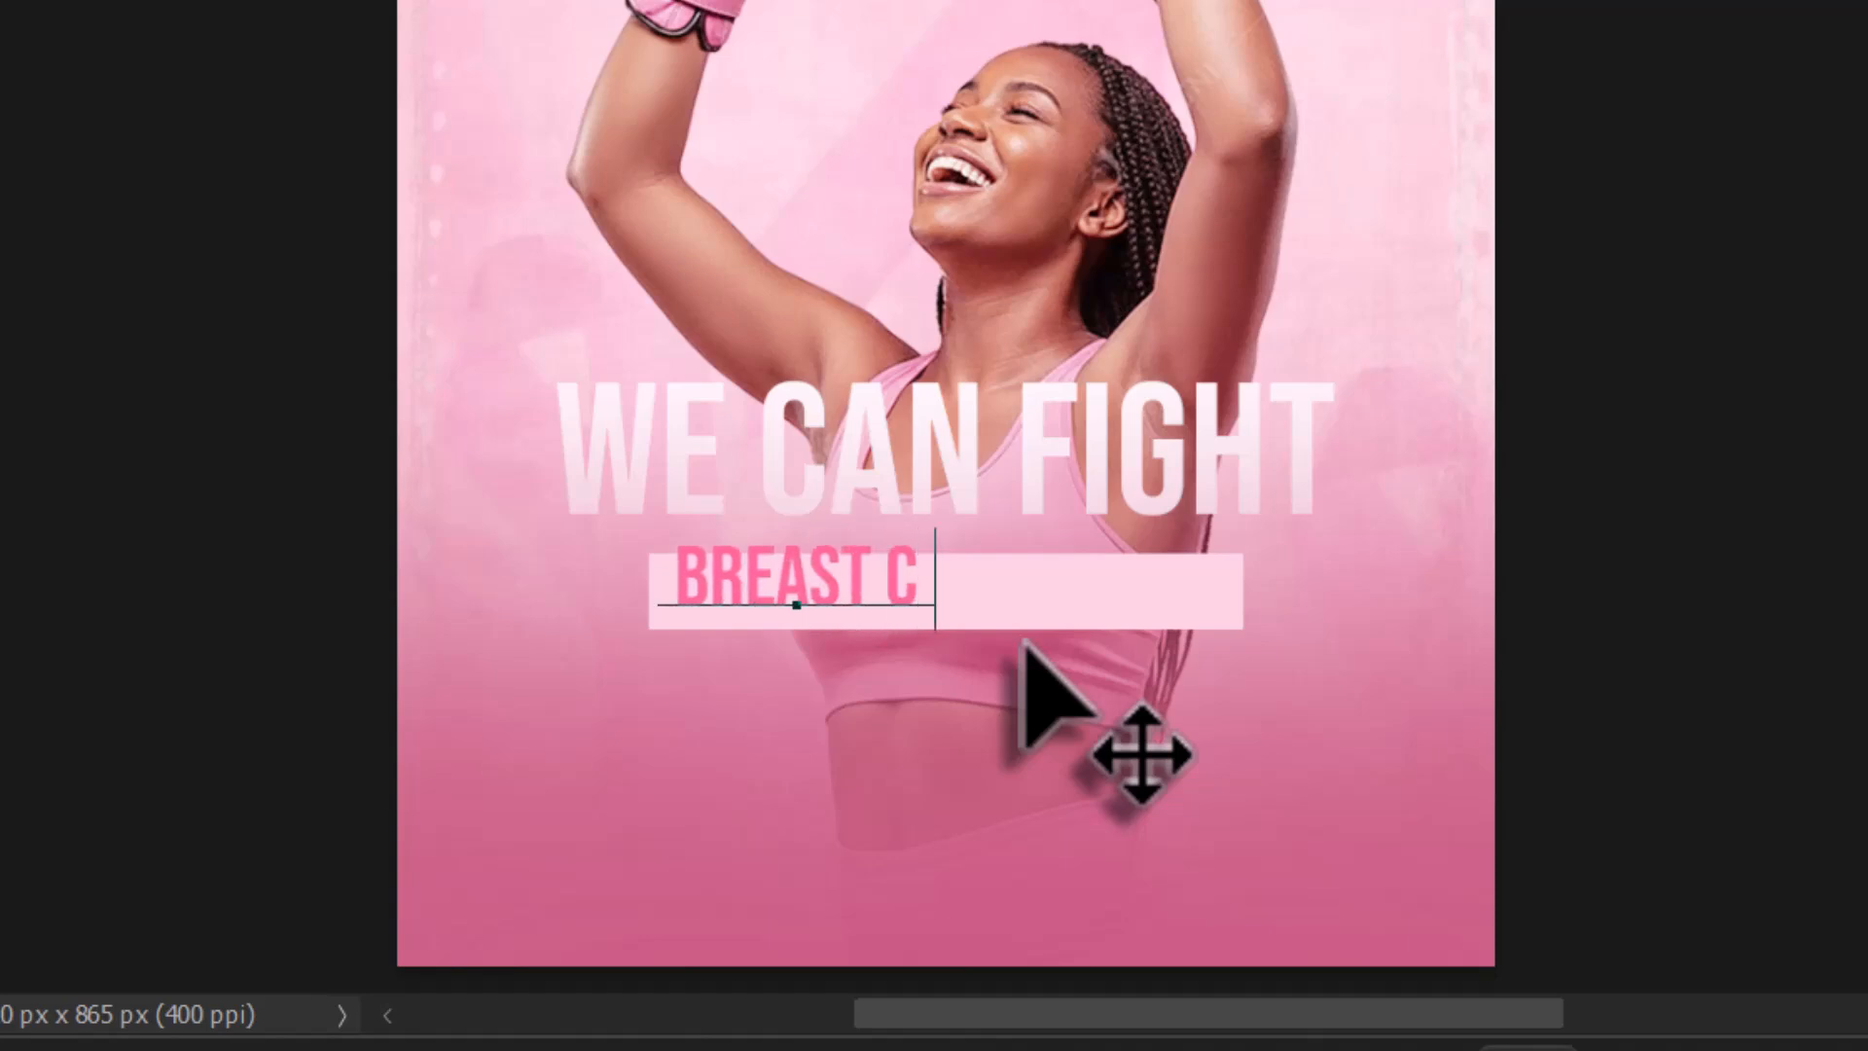
text(ANCER)
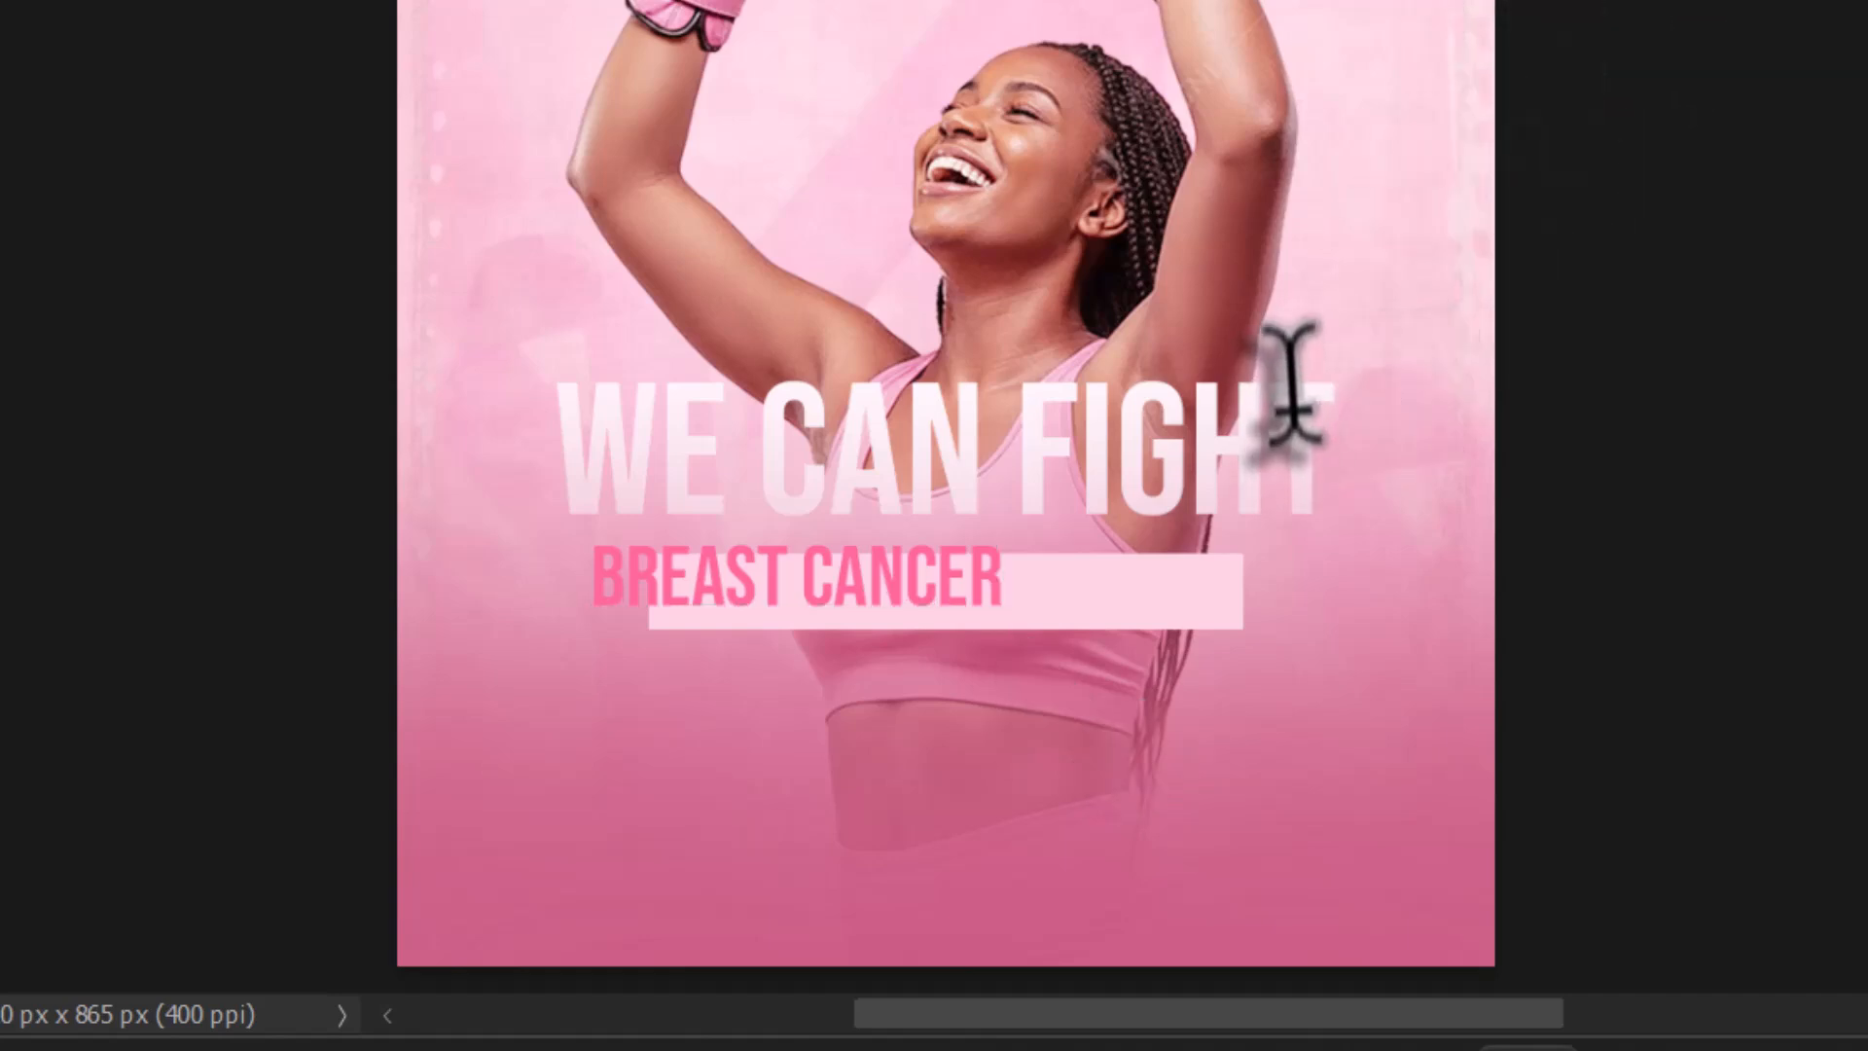
text(v)
drag(943, 588, 983, 595)
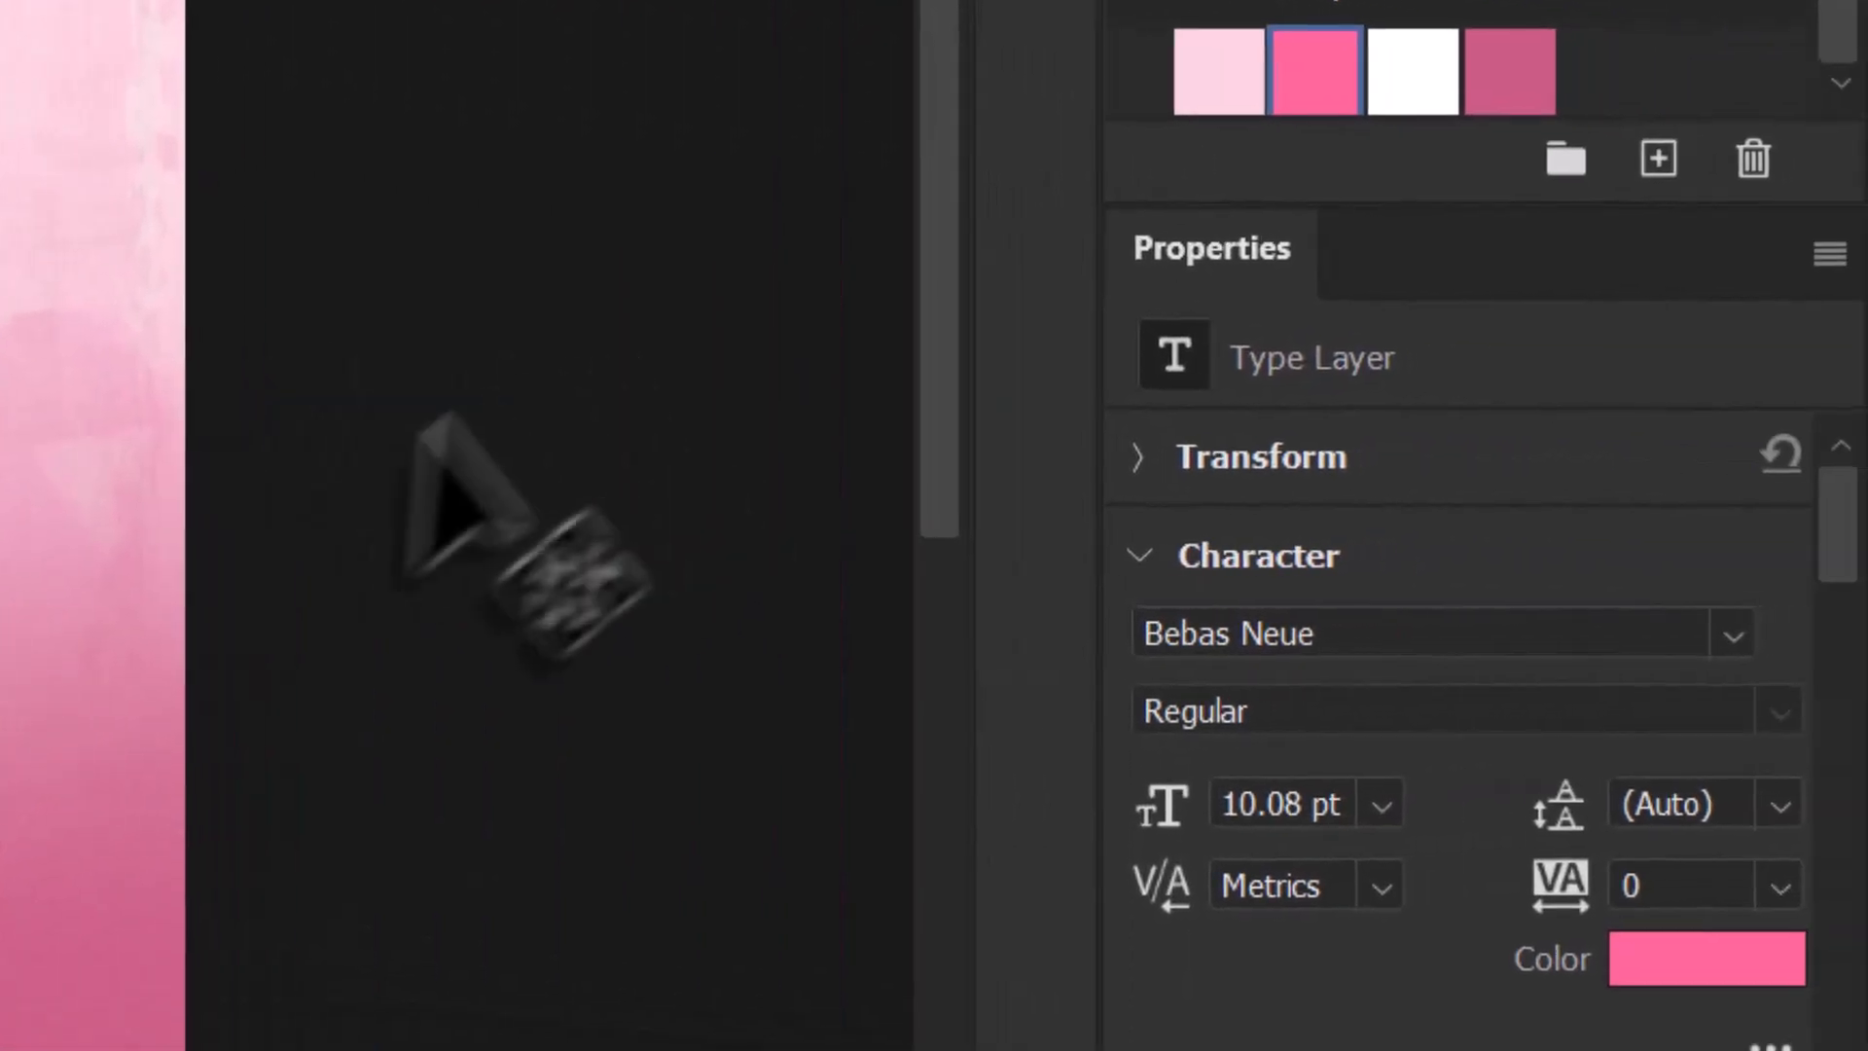
Change the font of the breast cancer text to Montserrat Medium.
click(1732, 634)
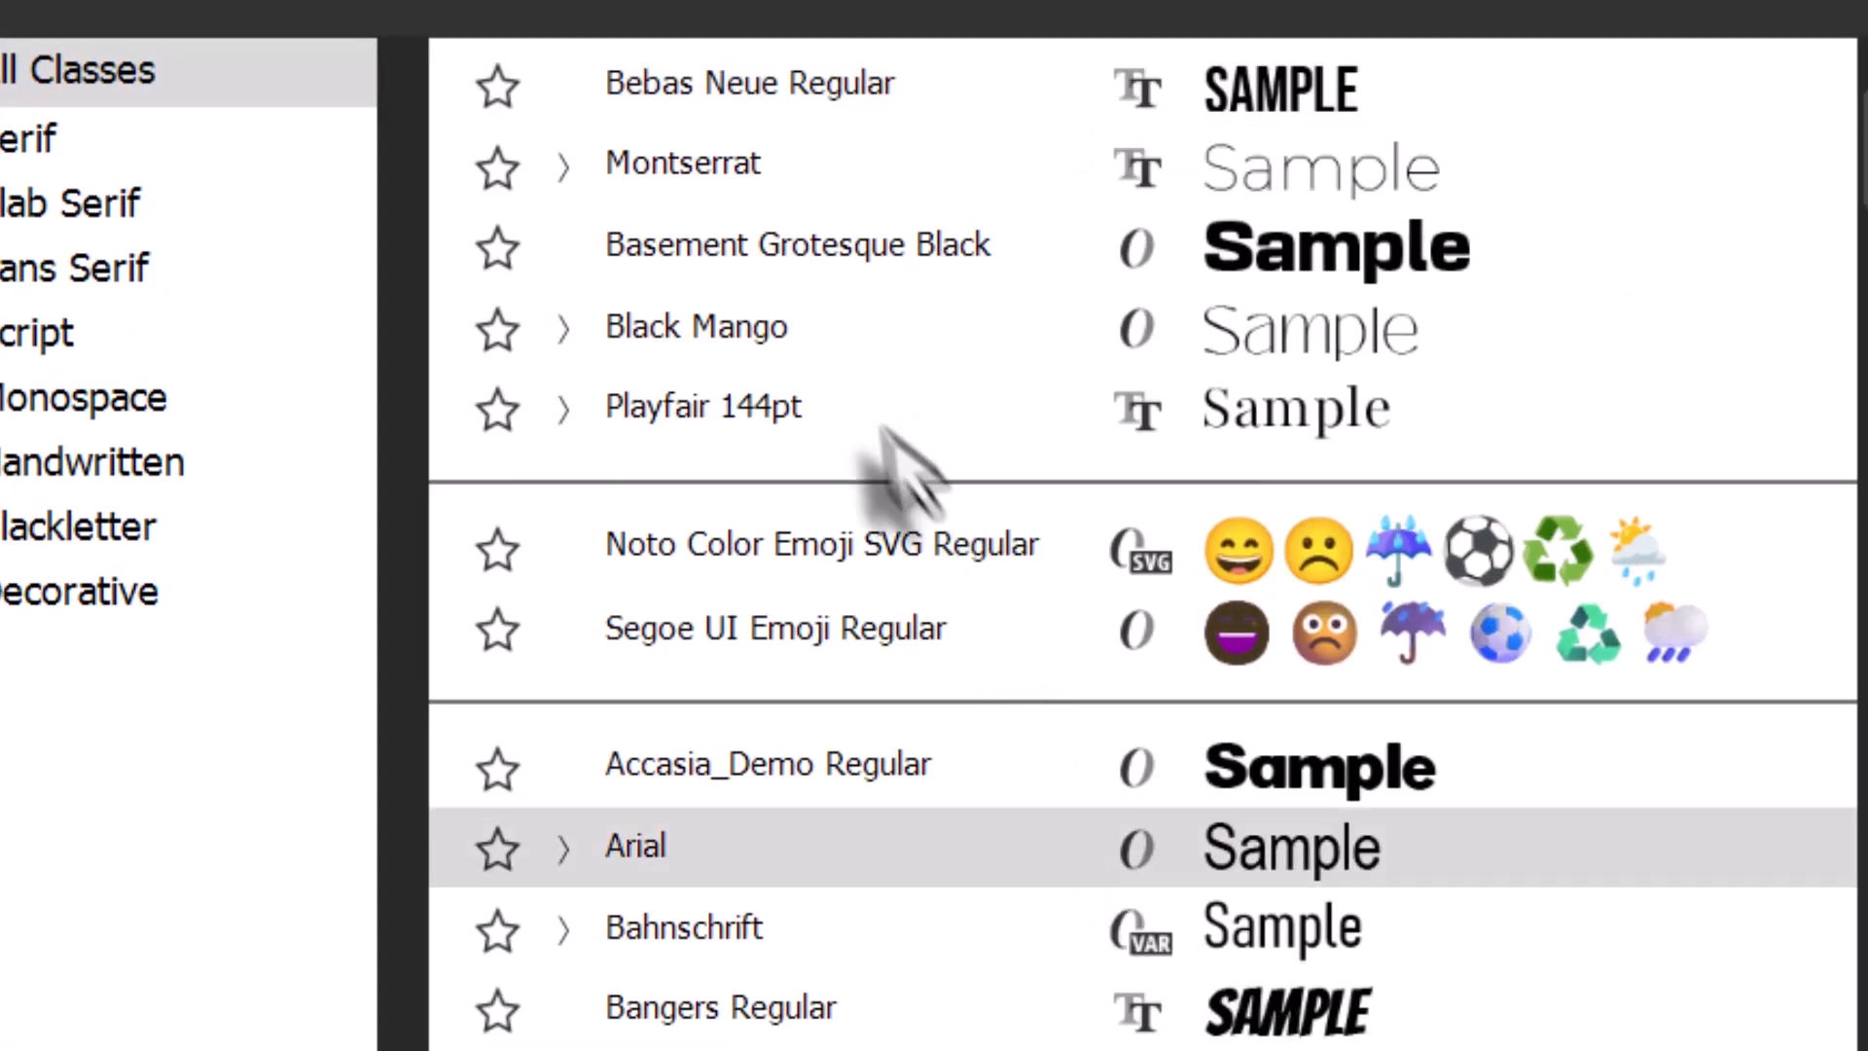
click(710, 164)
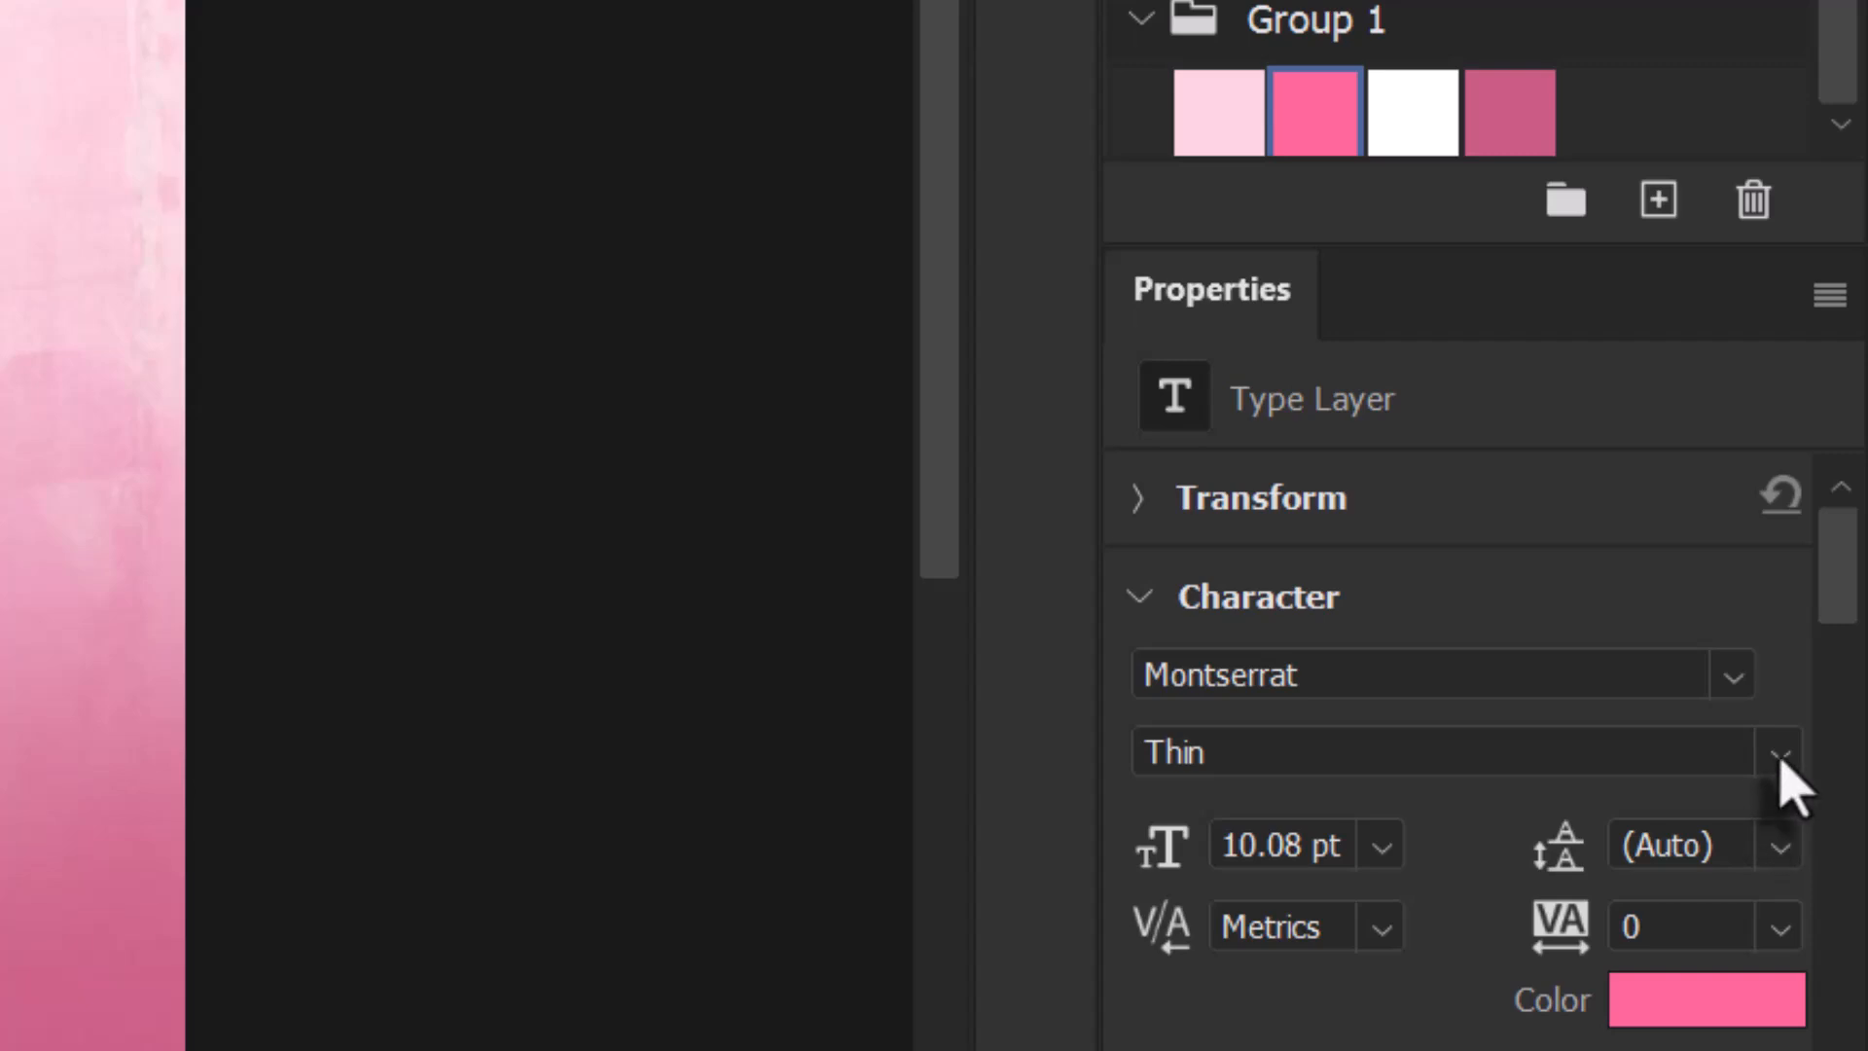
click(1780, 757)
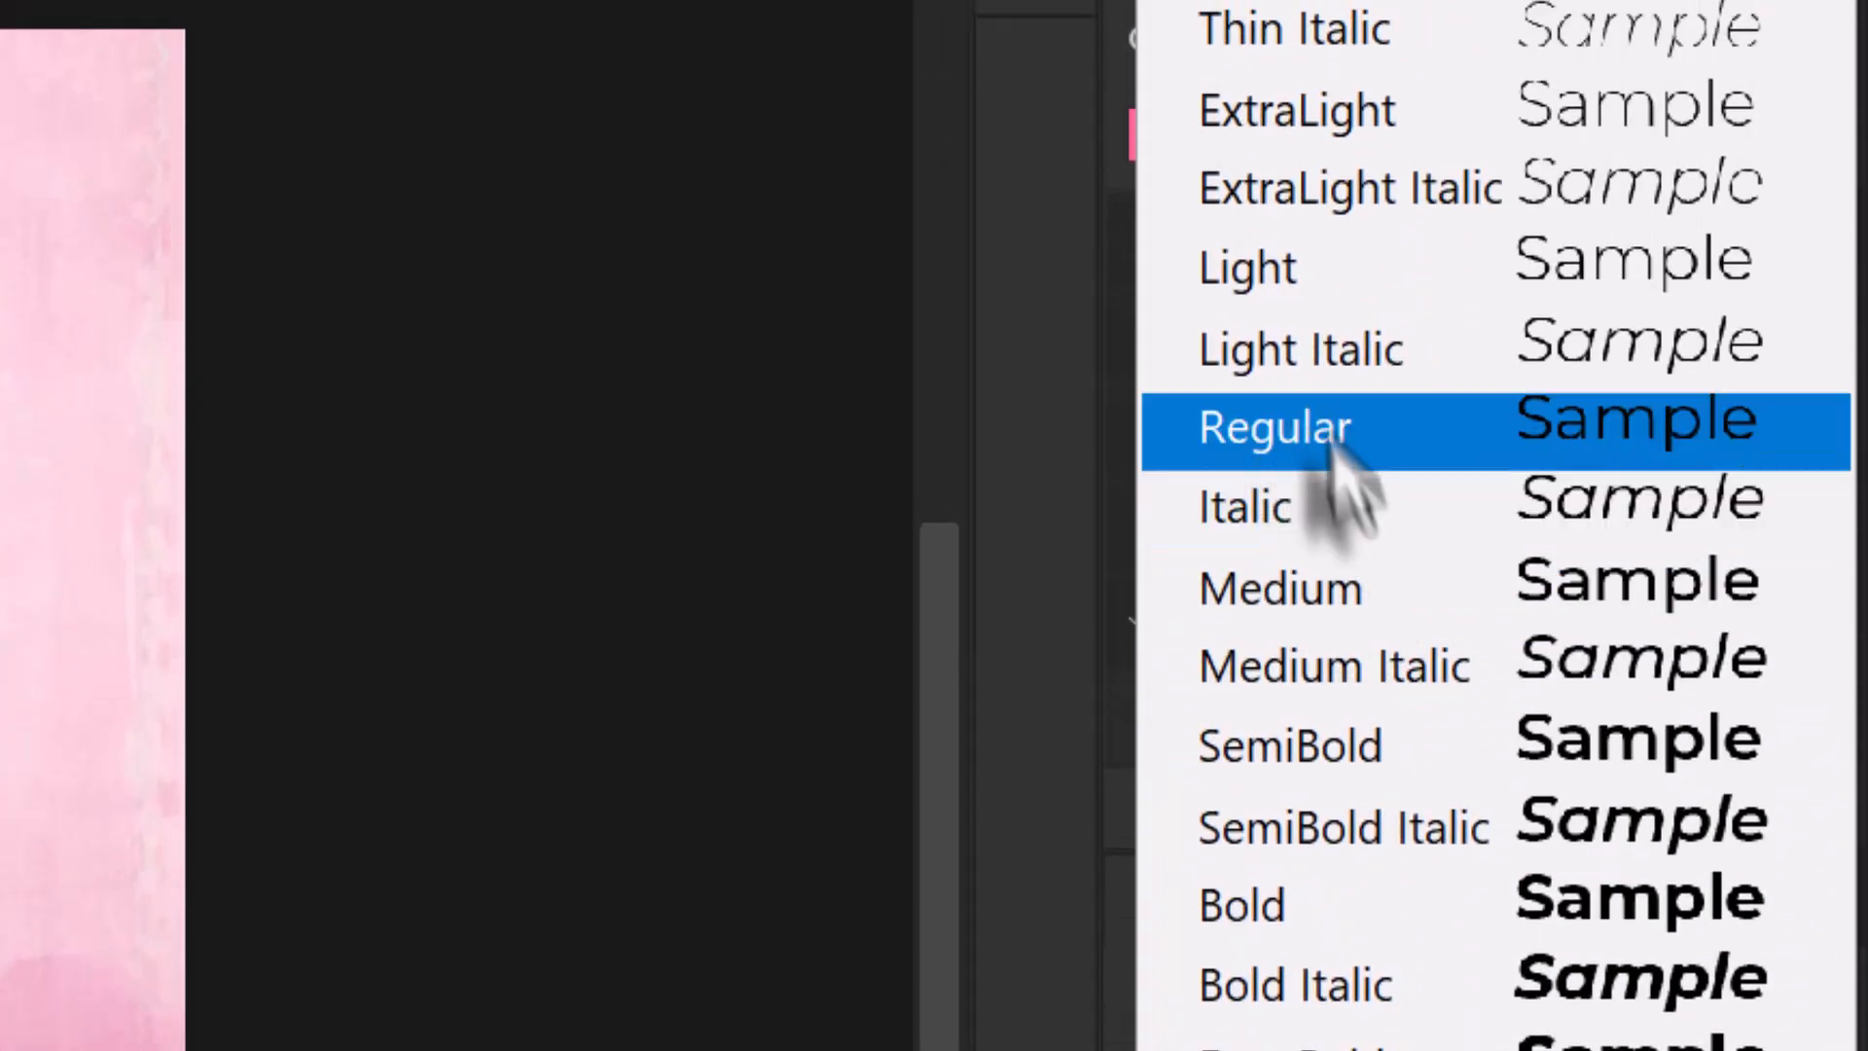
click(1342, 598)
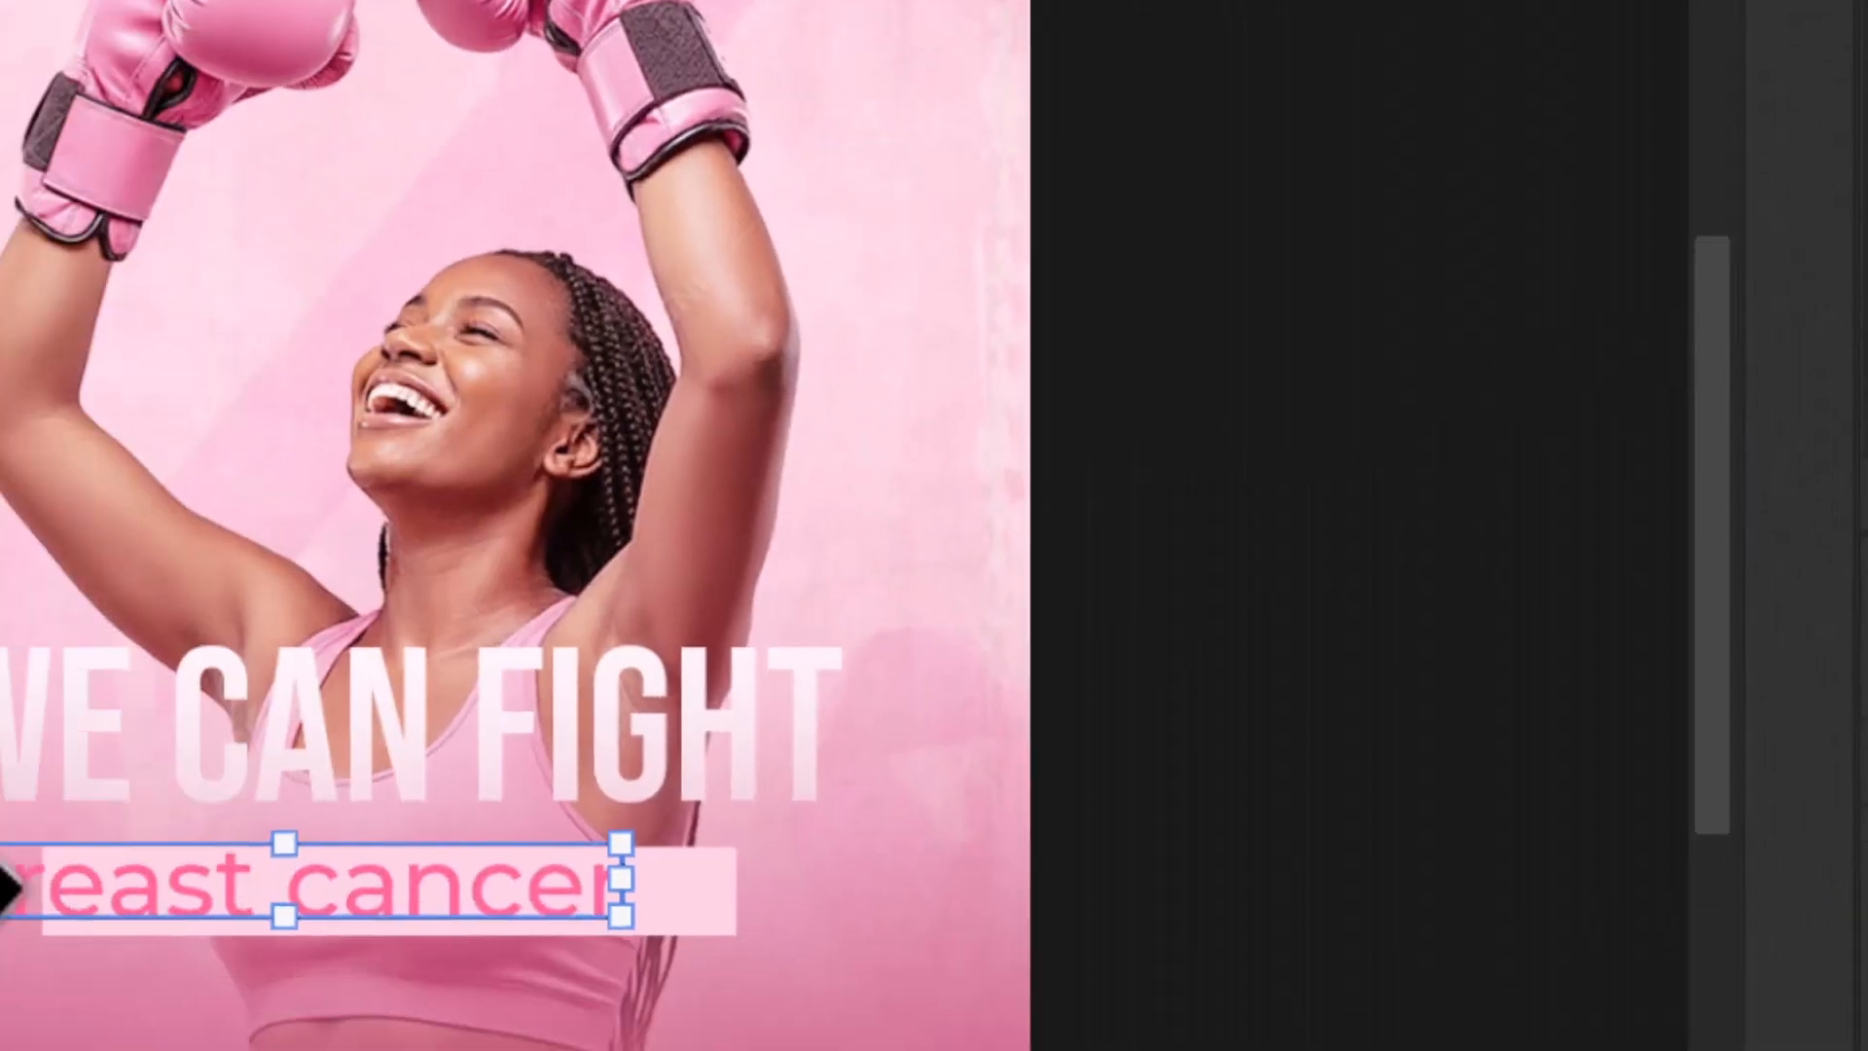
Scale the breast cancer text down to 7.88 pt, position it centrally inside the light pink bar and deselect it.
drag(532, 672, 671, 667)
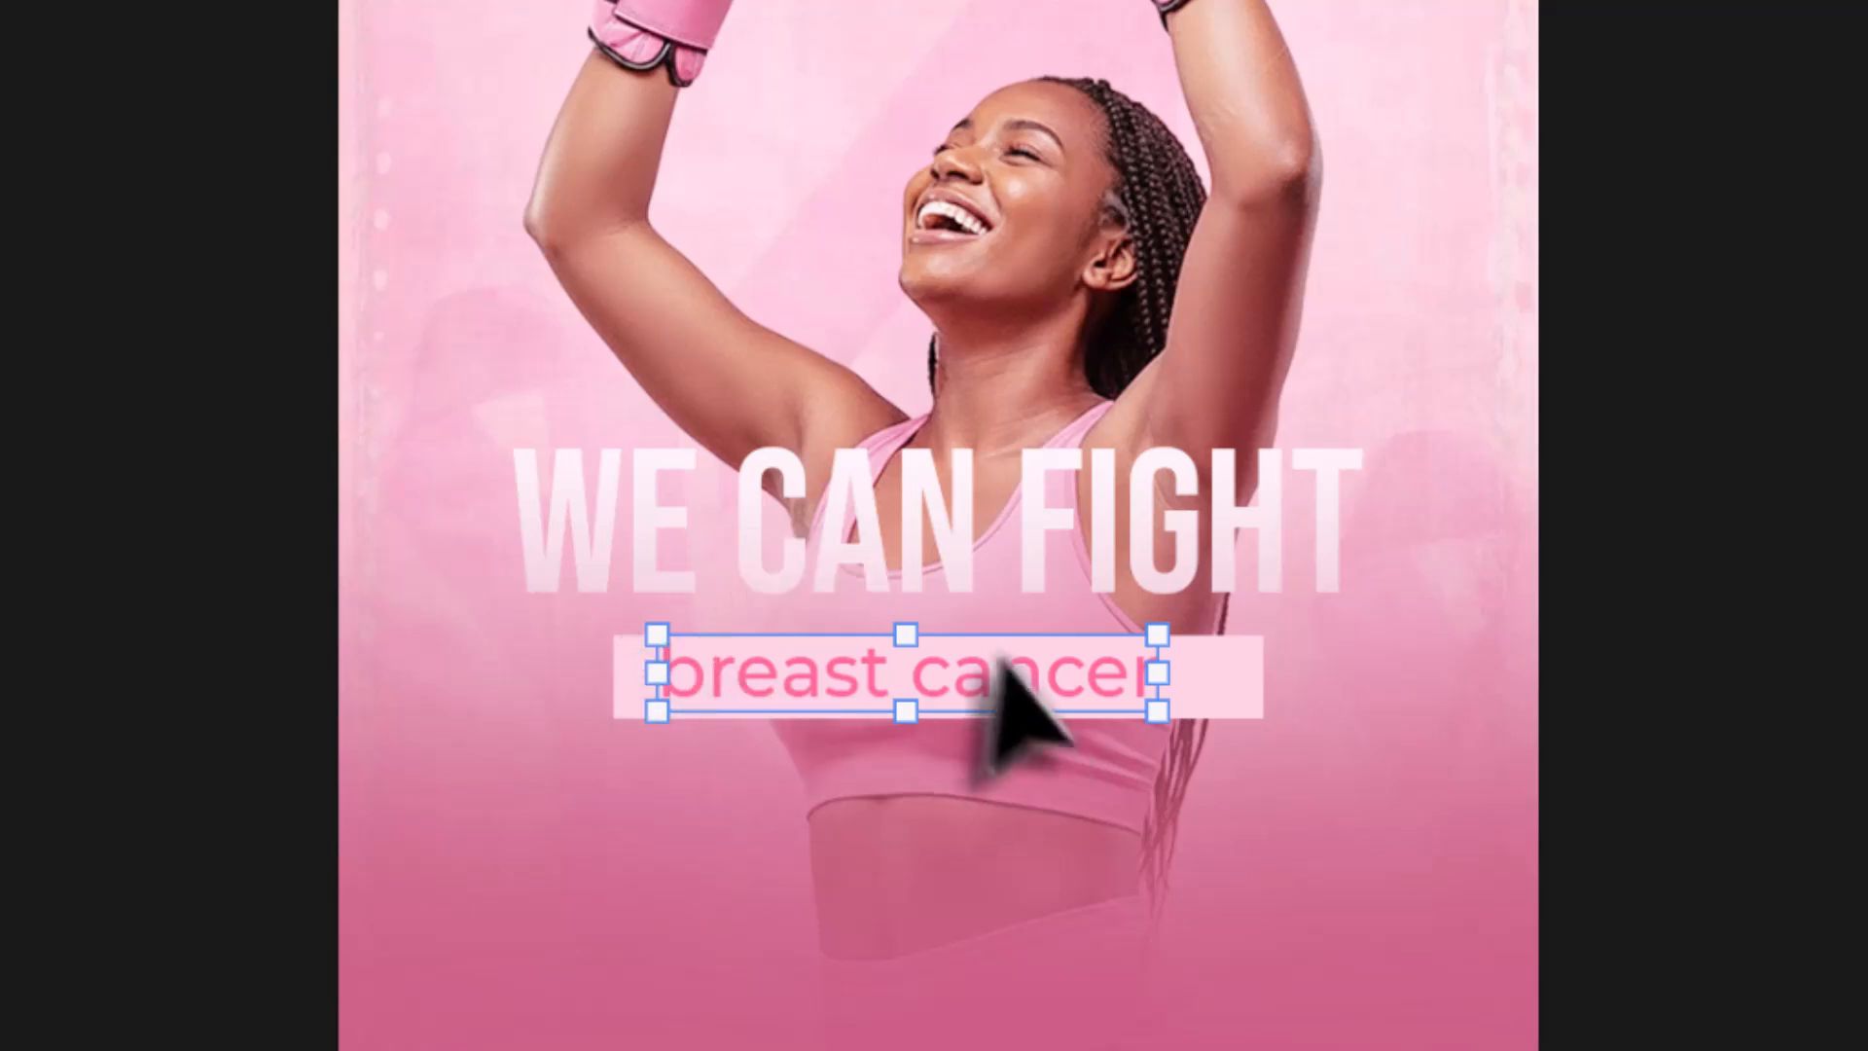
drag(976, 667, 1004, 669)
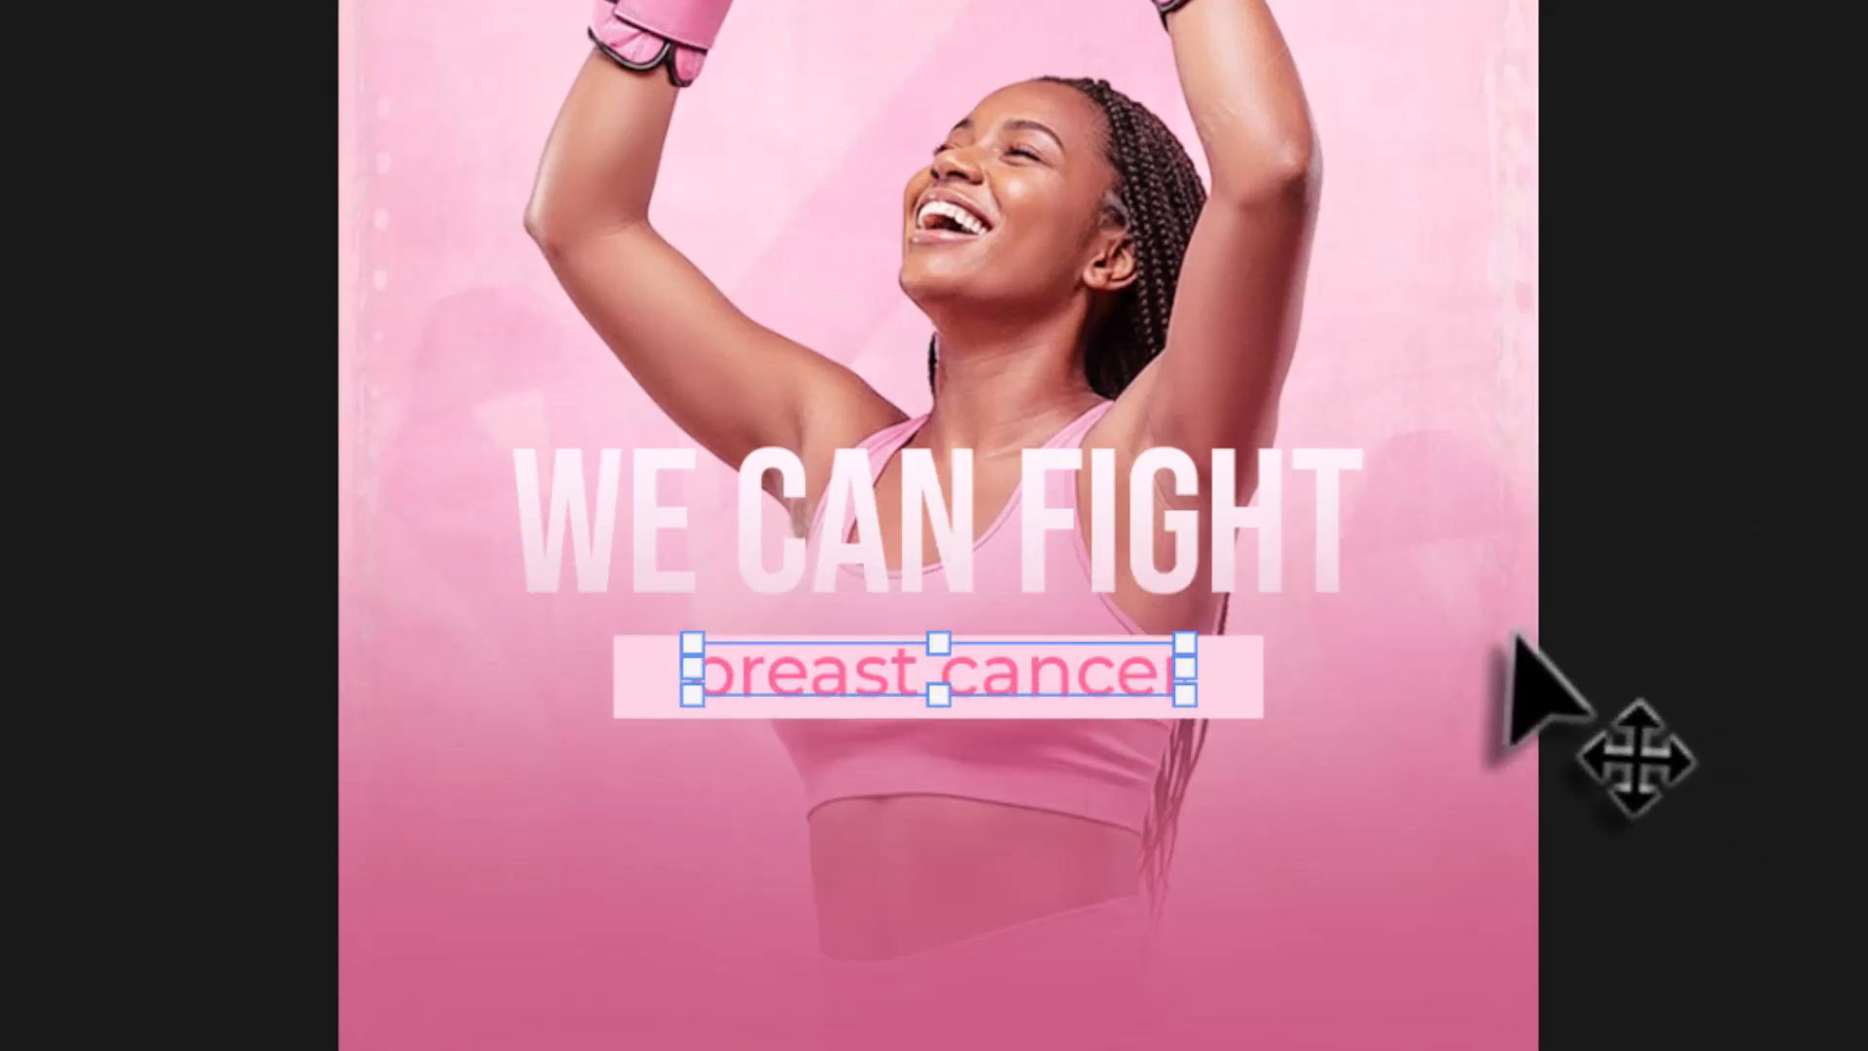
click(1586, 710)
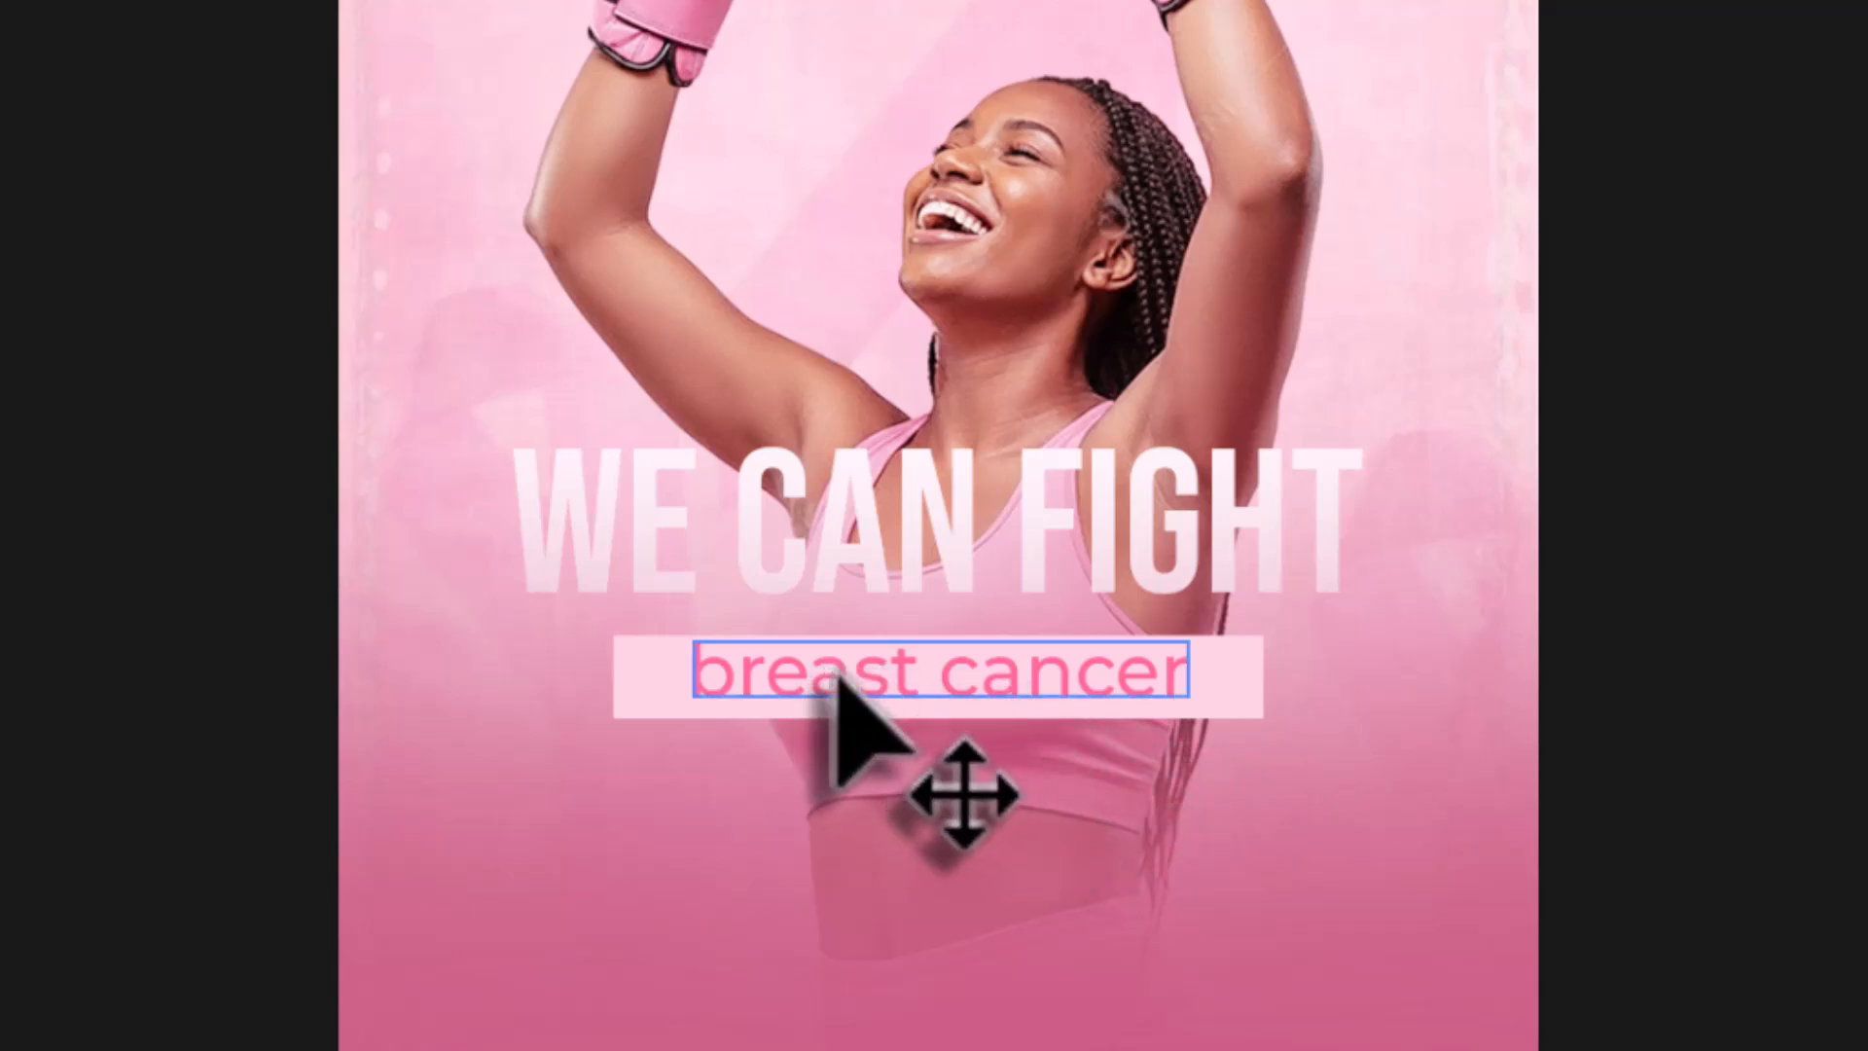
Select the breast cancer text and turn on the All Caps type option.
click(828, 678)
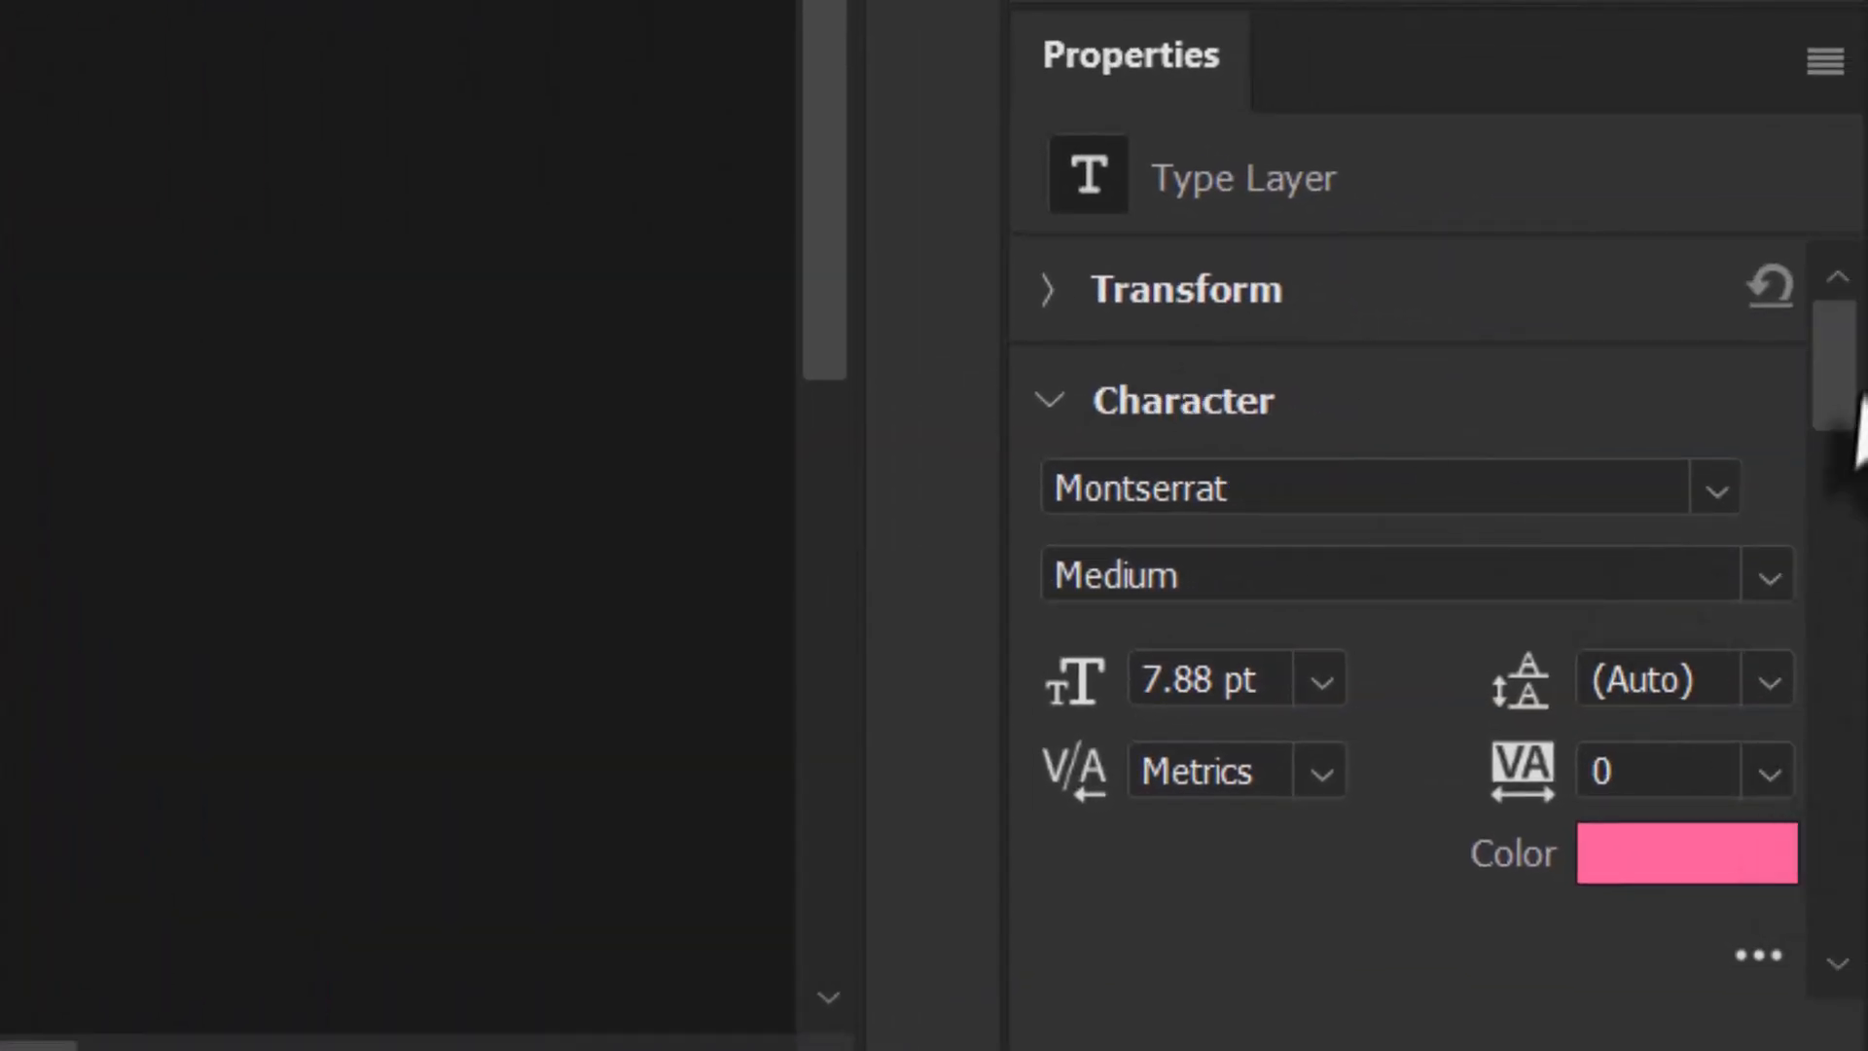
drag(1846, 389, 1822, 523)
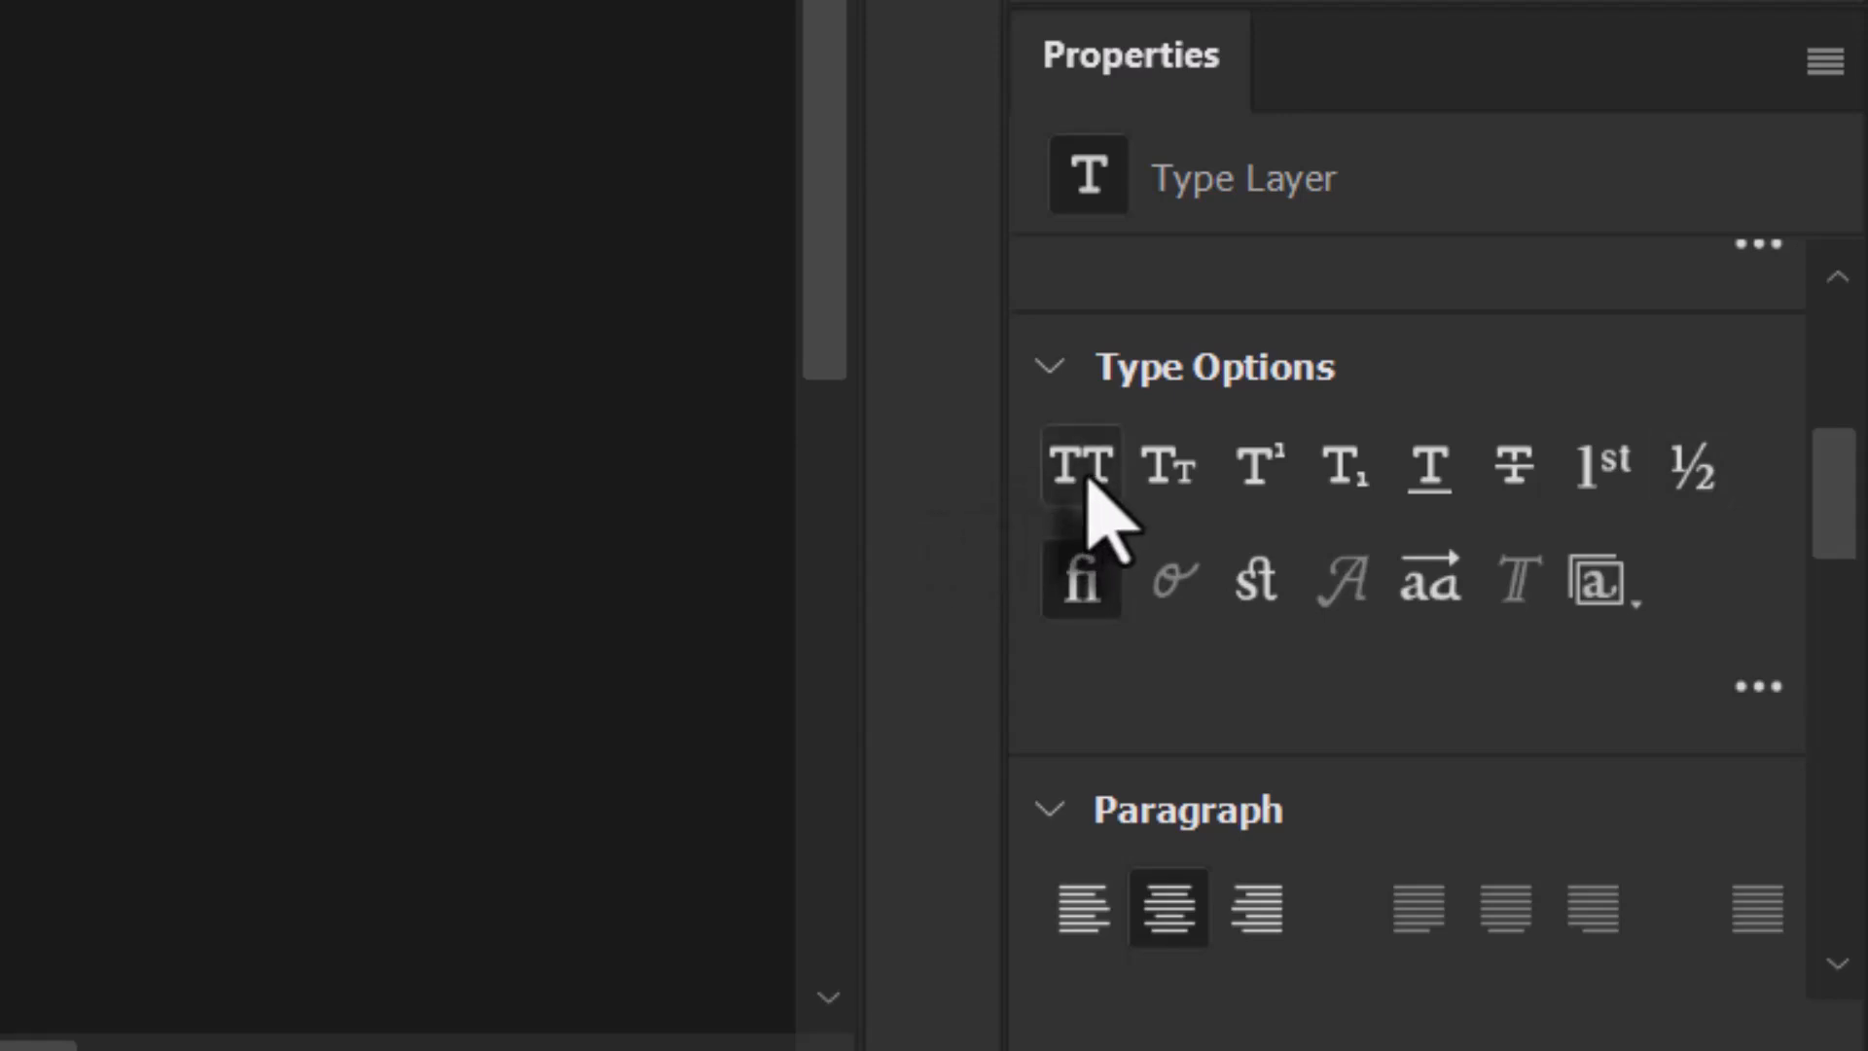
click(1084, 476)
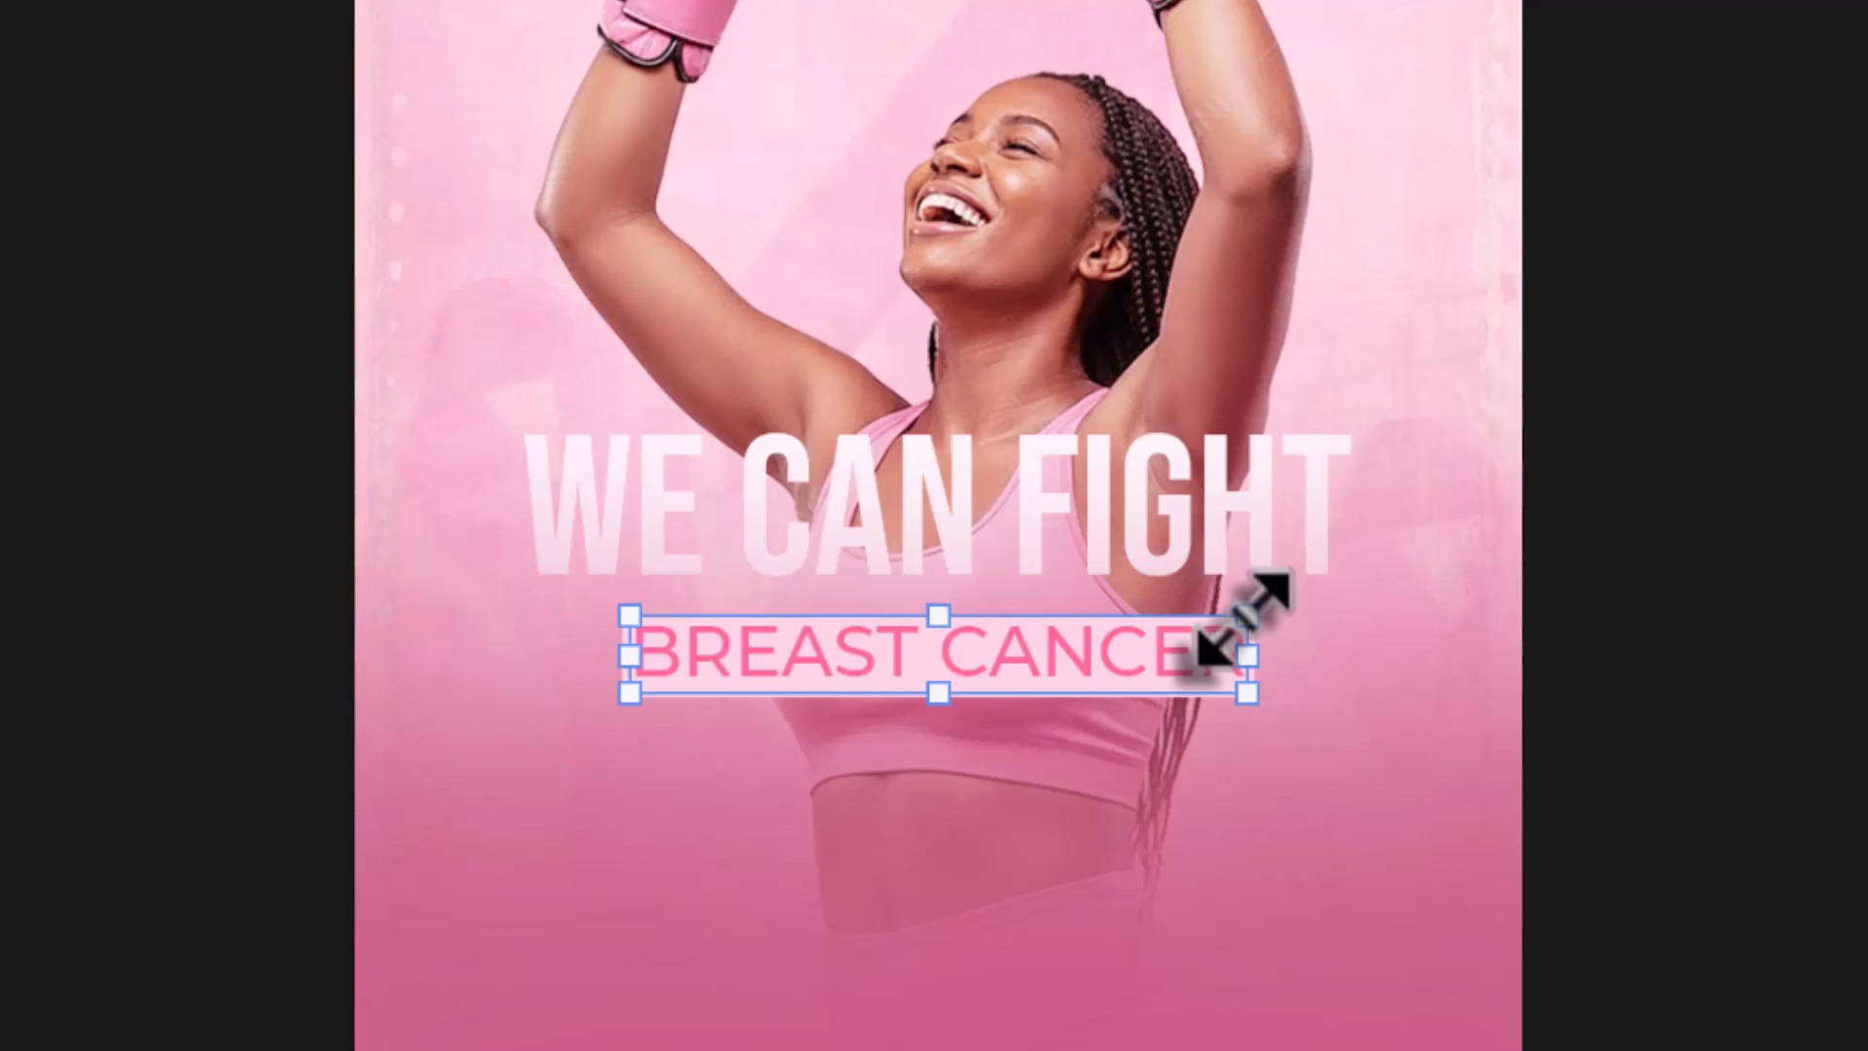
Scale the BREAST CANCER text to 92.41% and center it horizontally within the light pink bar.
drag(1244, 619, 1192, 642)
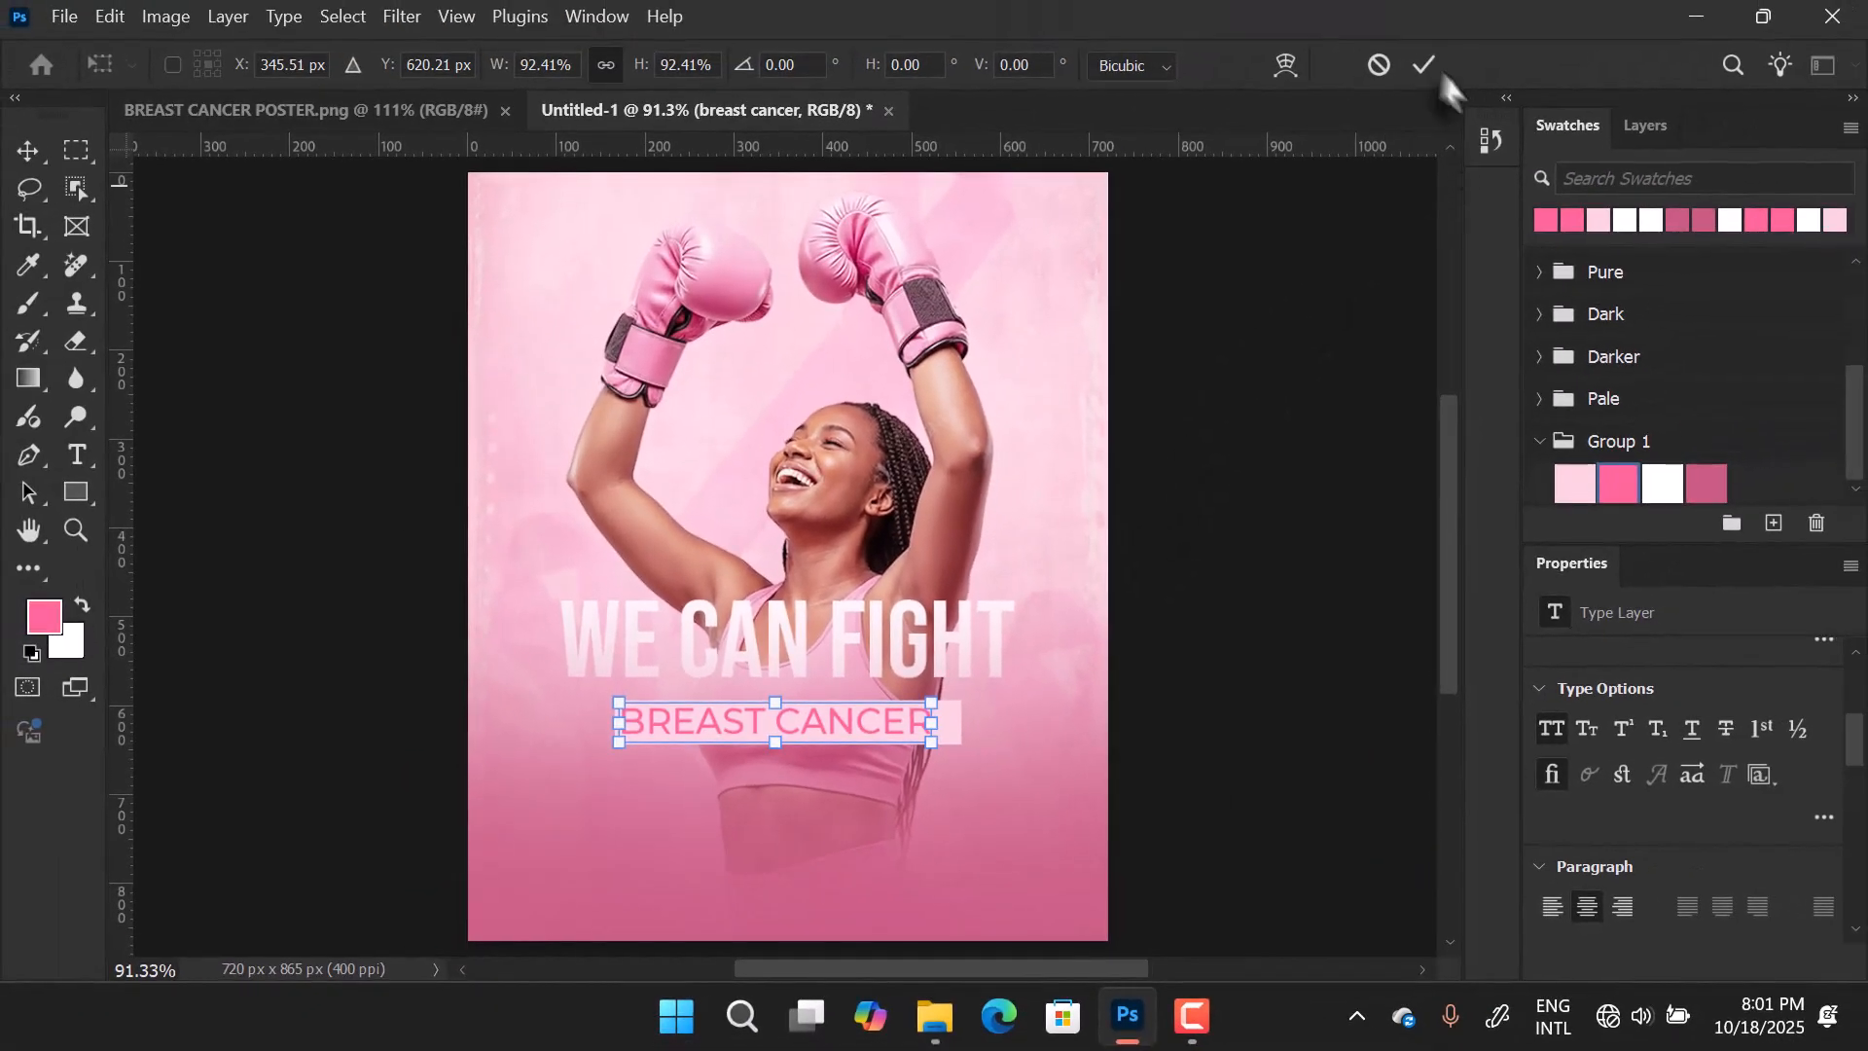
click(1425, 66)
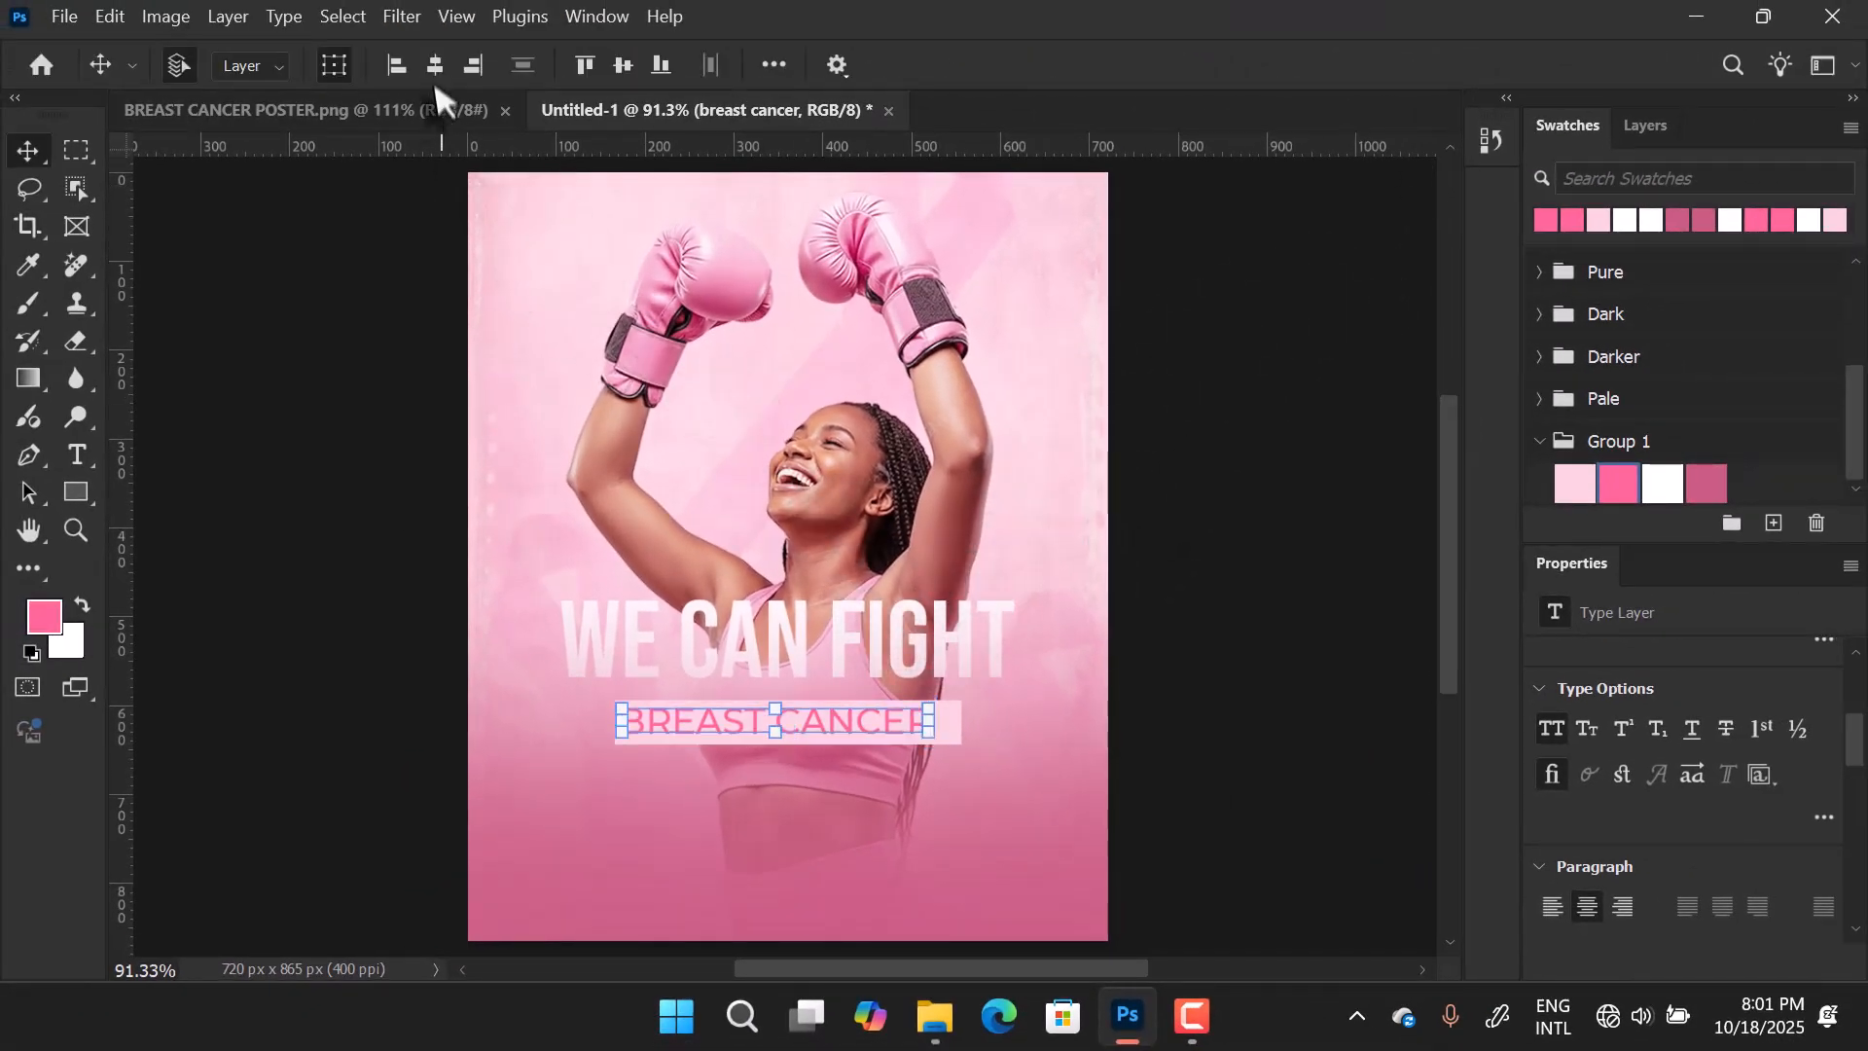
click(1308, 715)
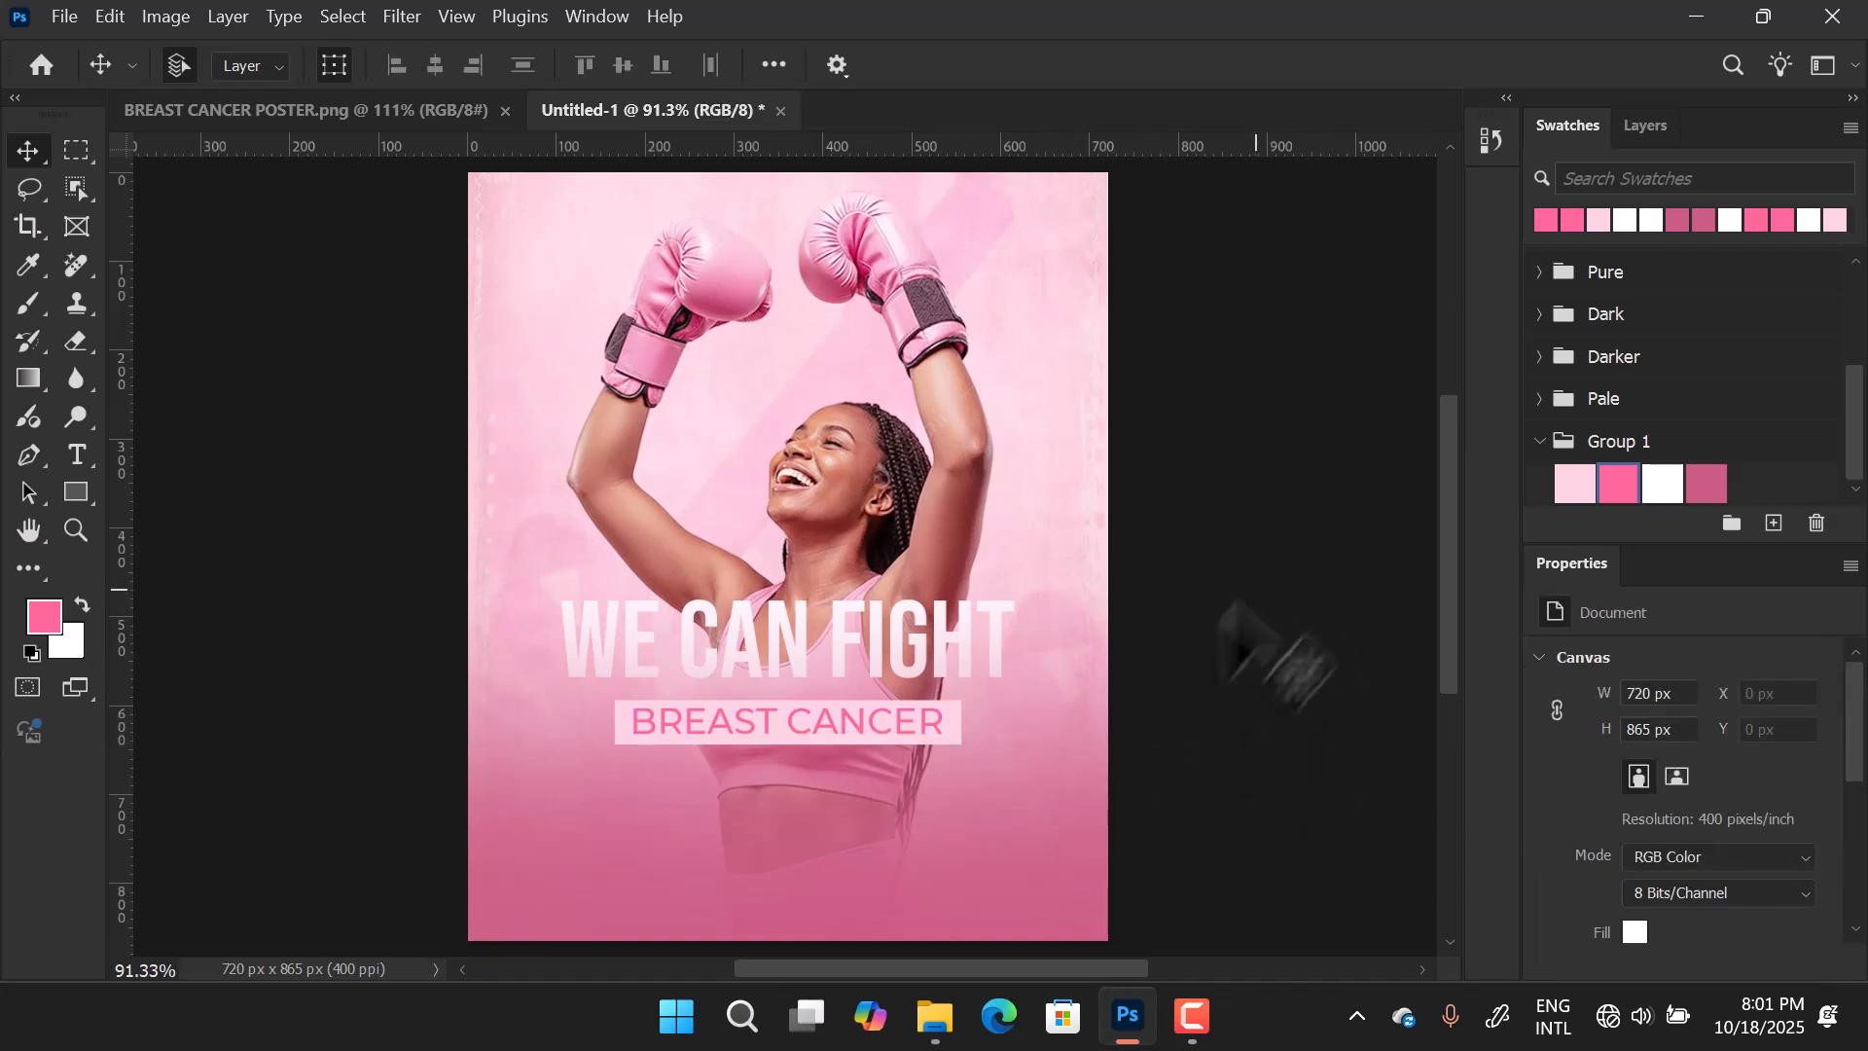
Place the pink ribbon image pngwing.com (12) from the BC VIDEO folder onto the poster, scaled to 32.95%.
click(938, 1037)
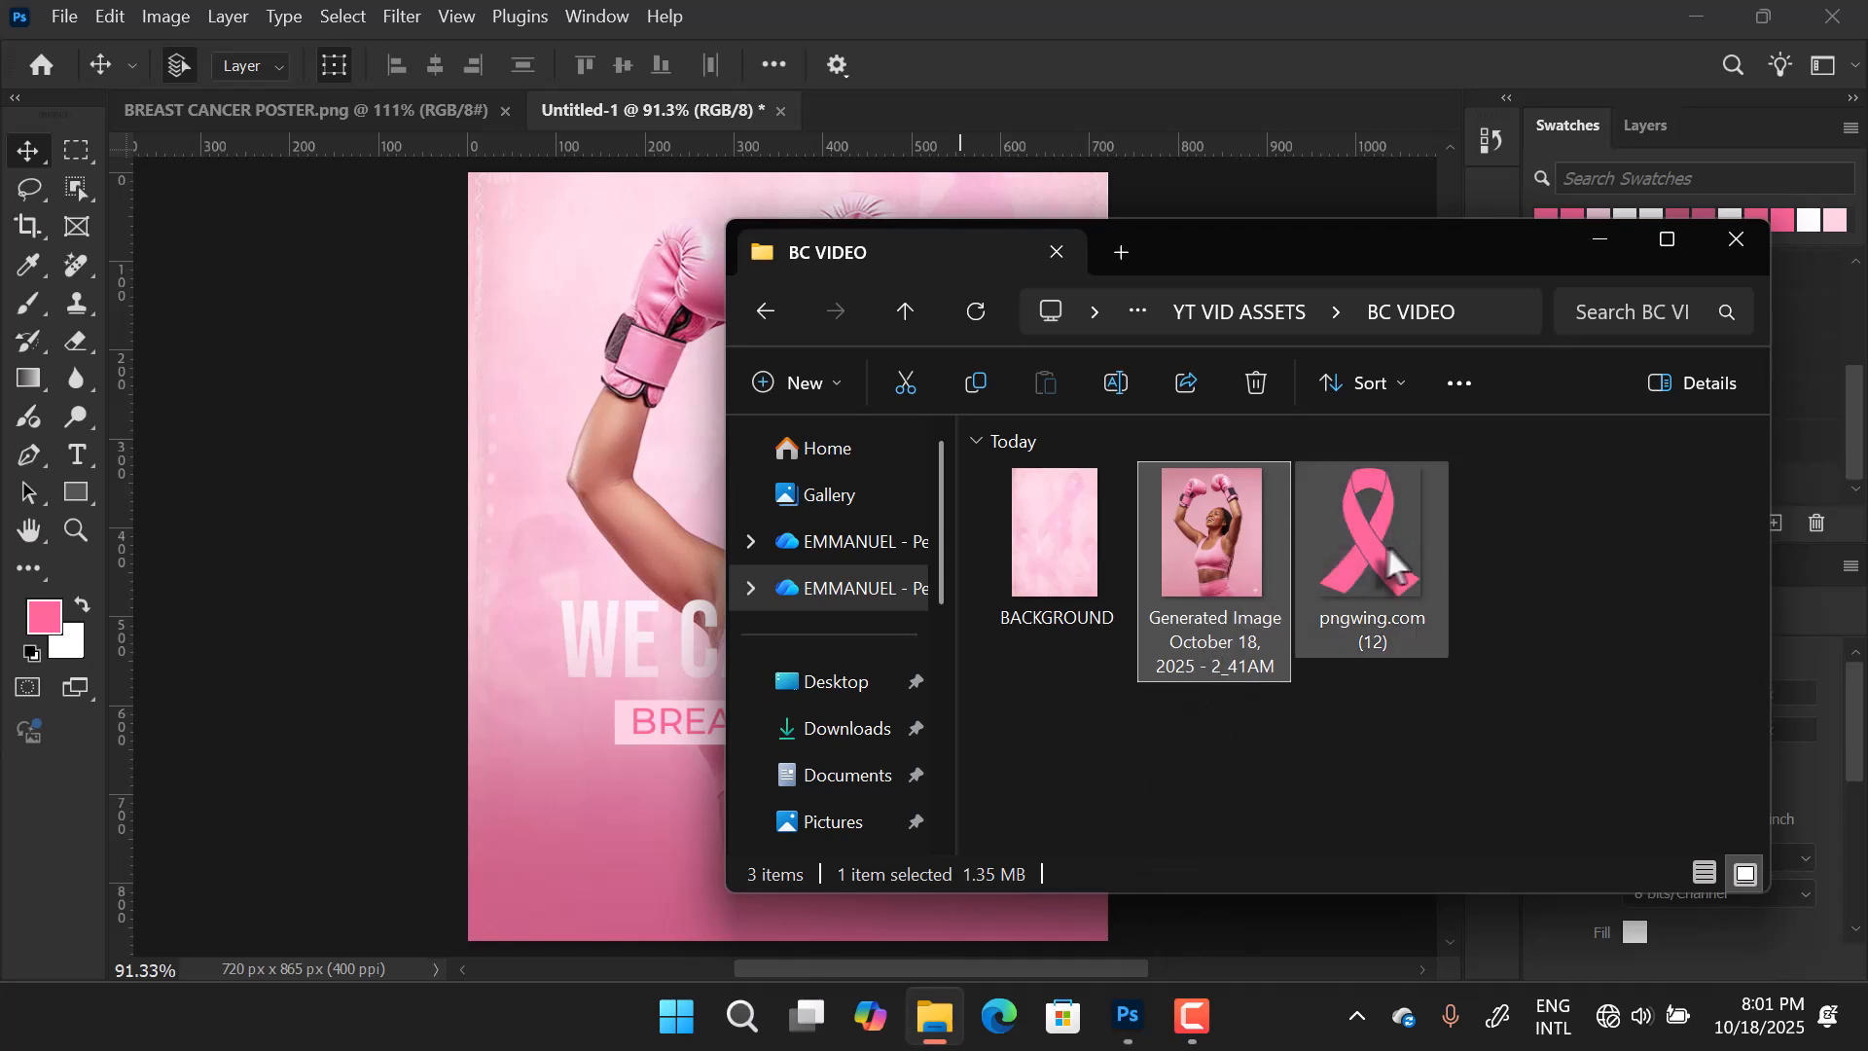
drag(1370, 555, 507, 545)
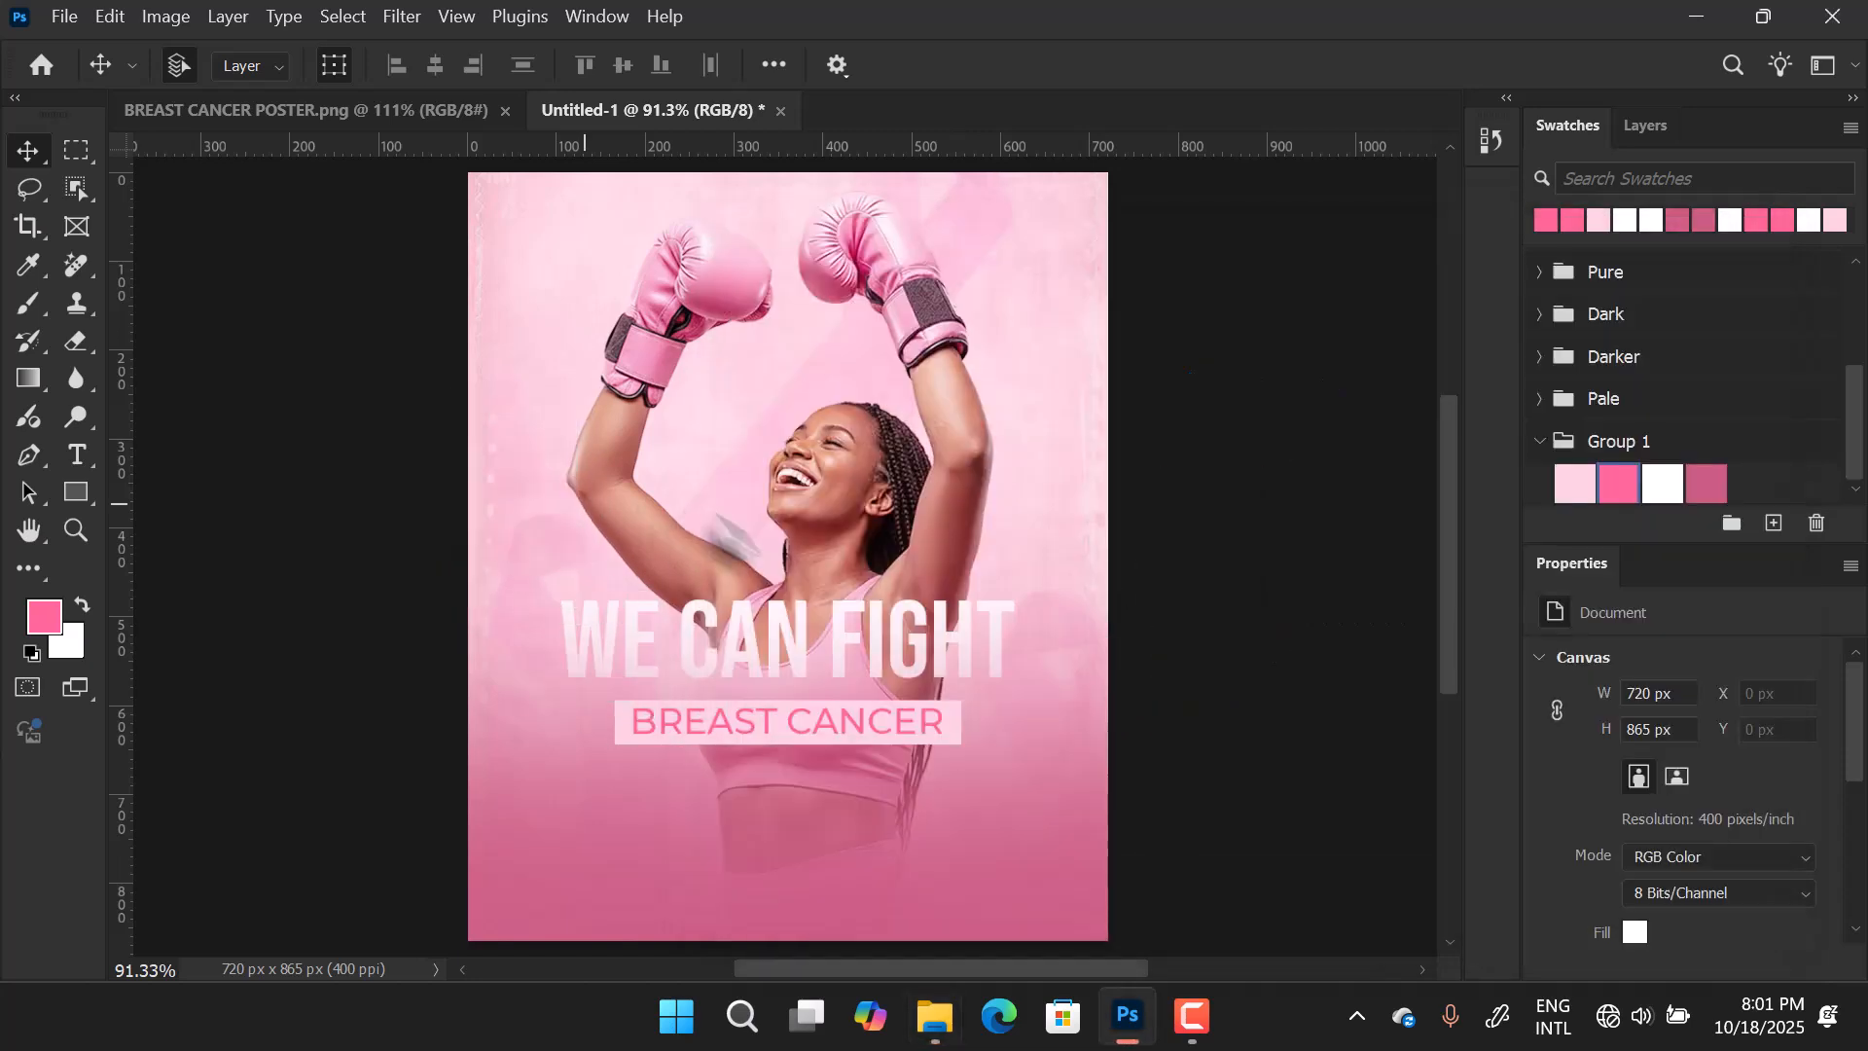
drag(1066, 569, 781, 548)
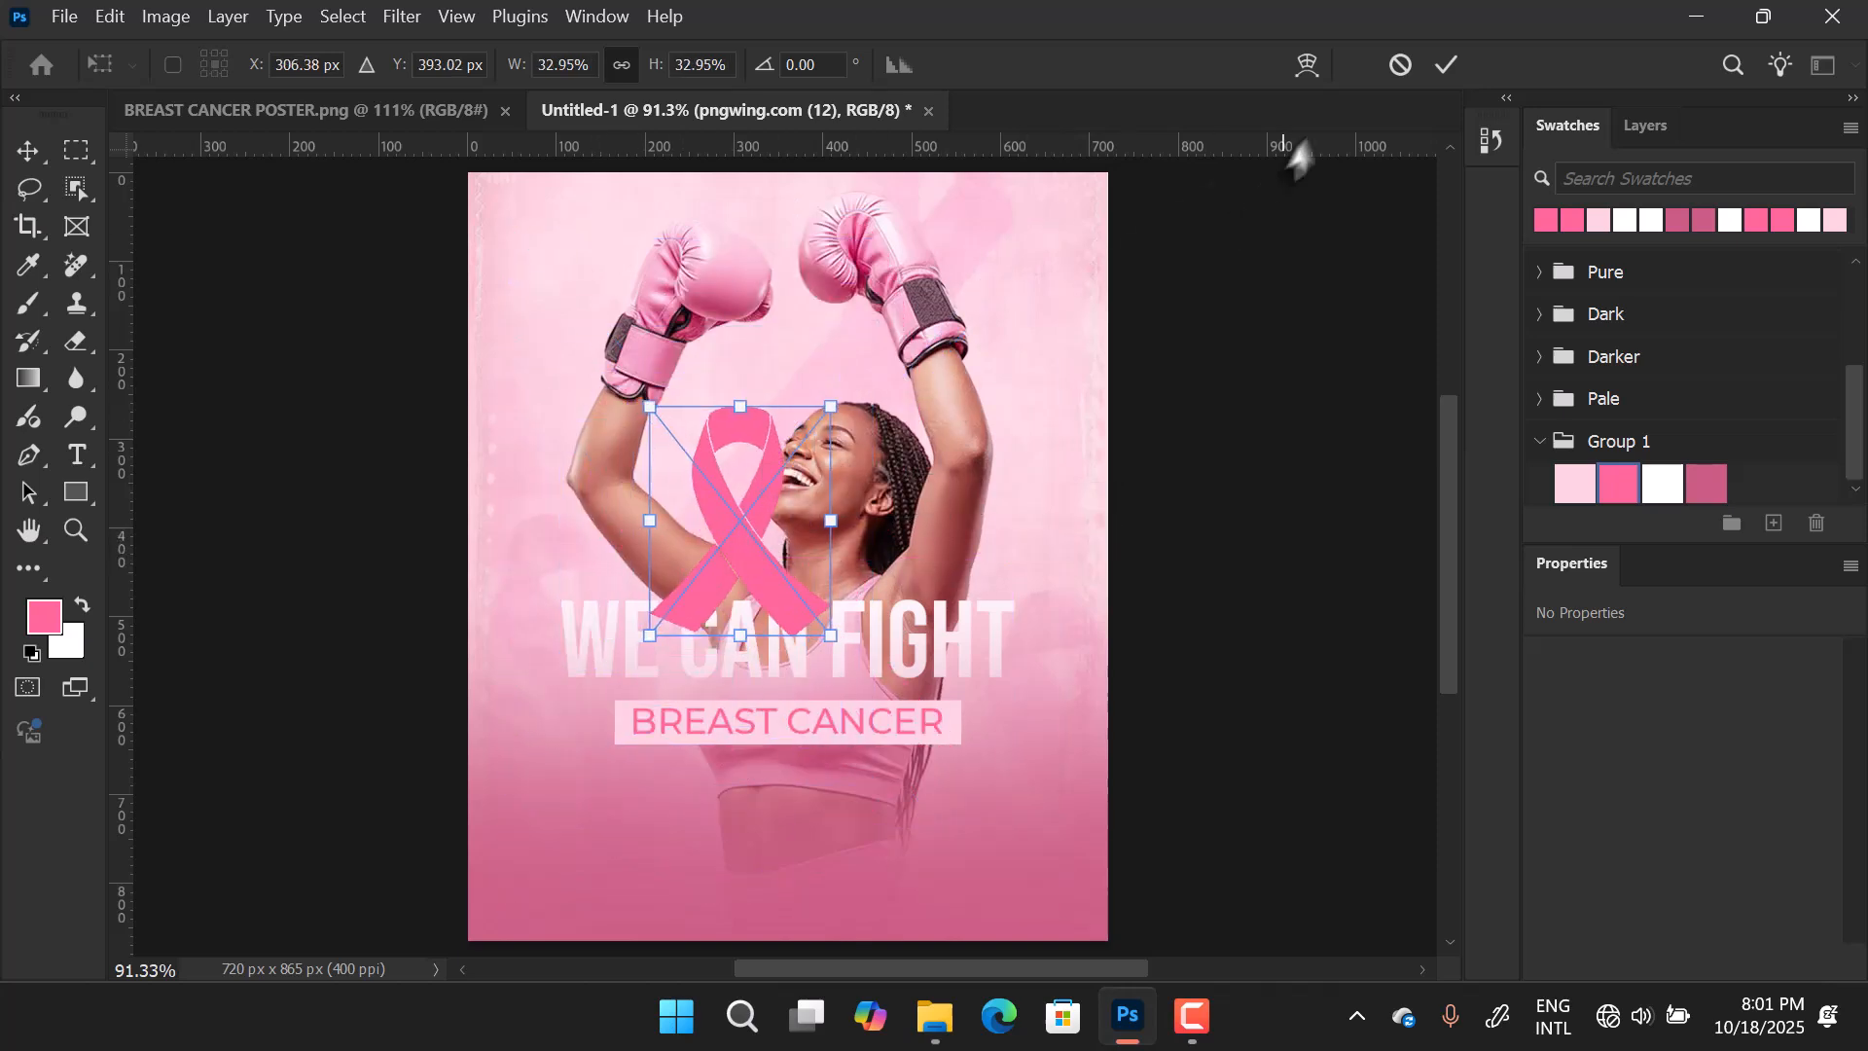
click(1444, 68)
Scale the ribbon down to 14.17% and move it beside the raised glove near the poster's upper-right corner.
key(ctrl+t)
drag(650, 521, 1048, 334)
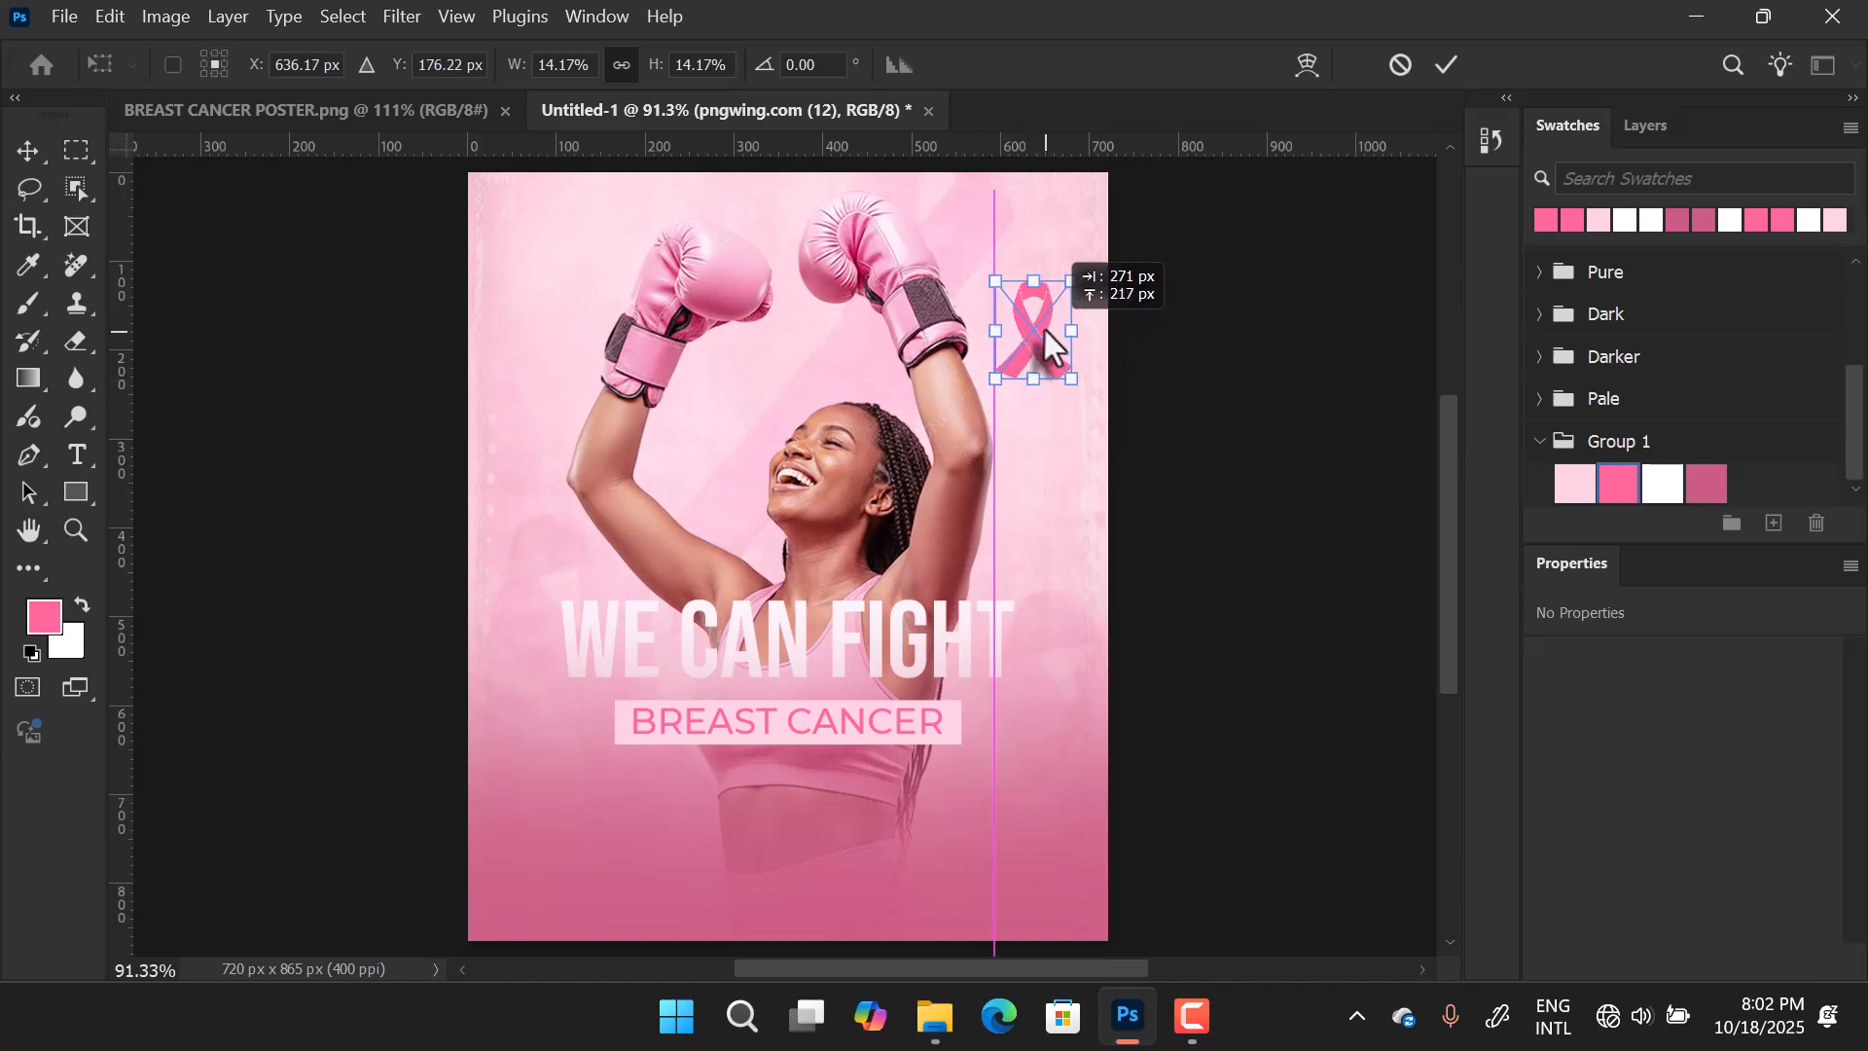
click(1446, 64)
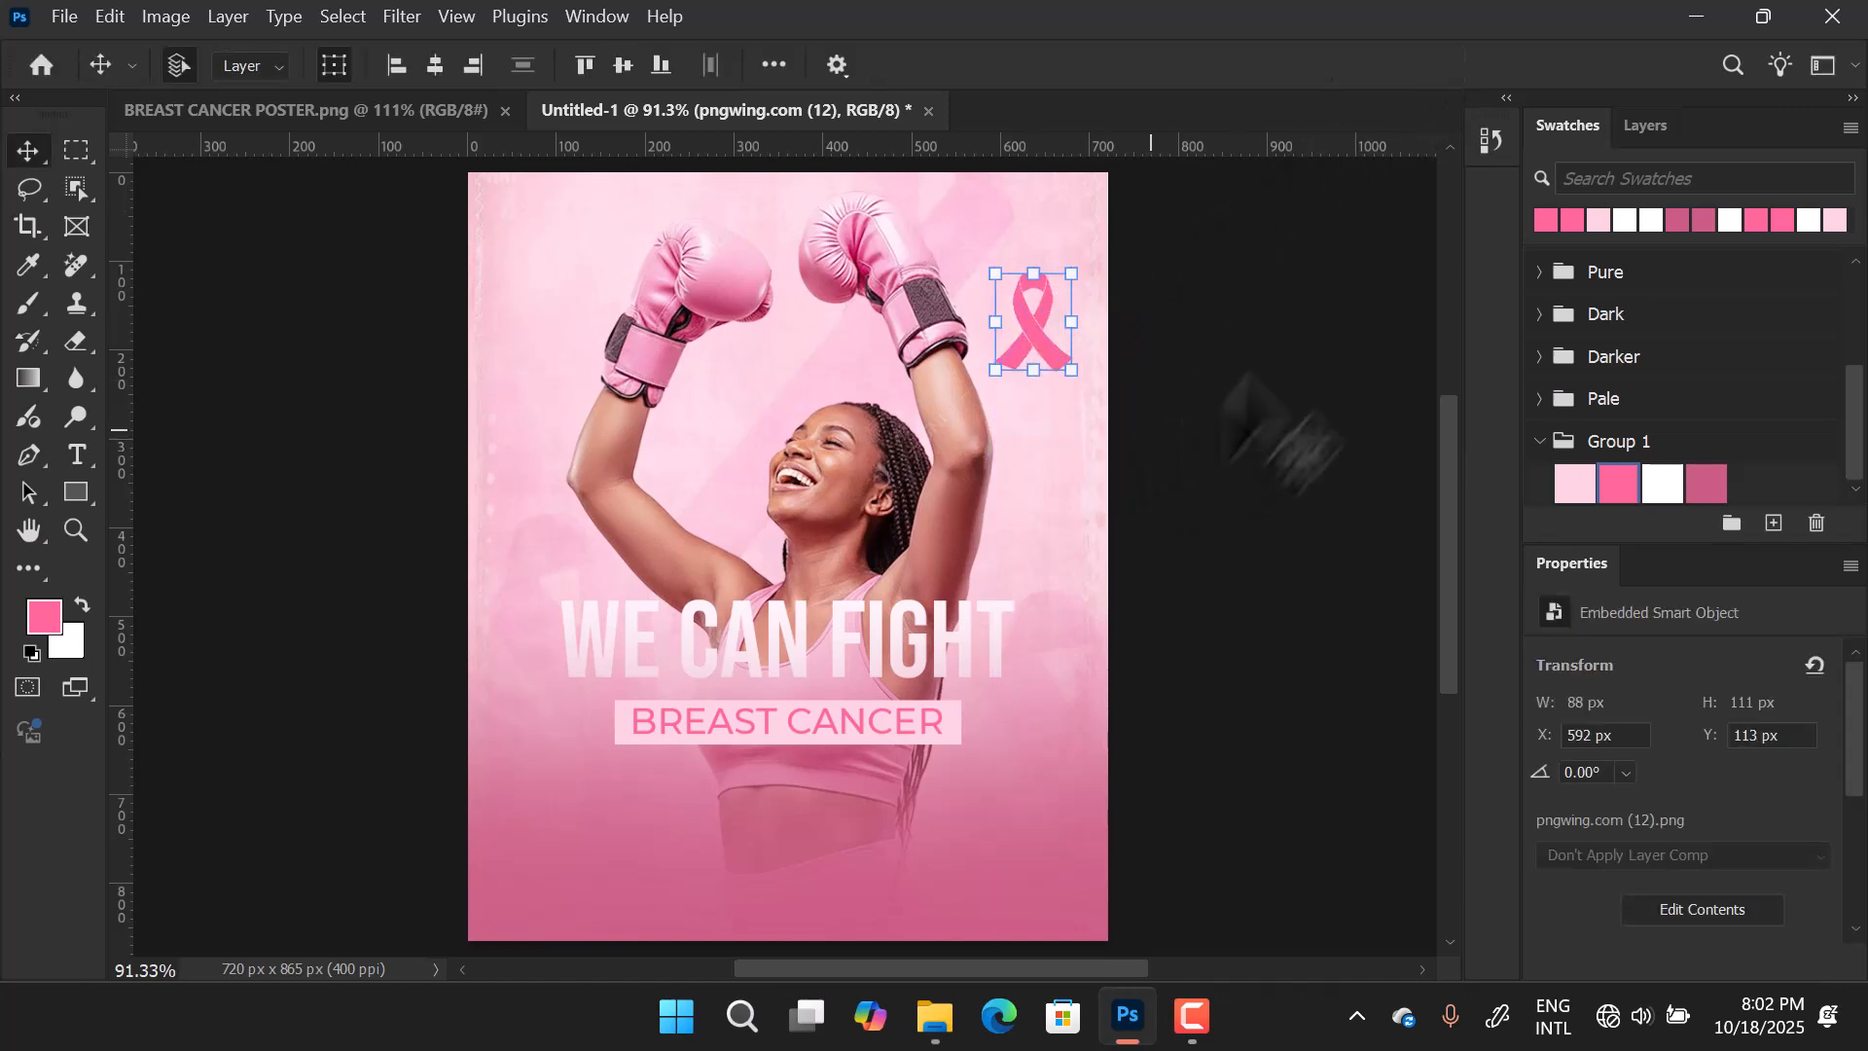
Shrink the ribbon to 12.46%, raise it slightly in the poster's upper-right area and deselect it.
drag(1071, 370, 1029, 302)
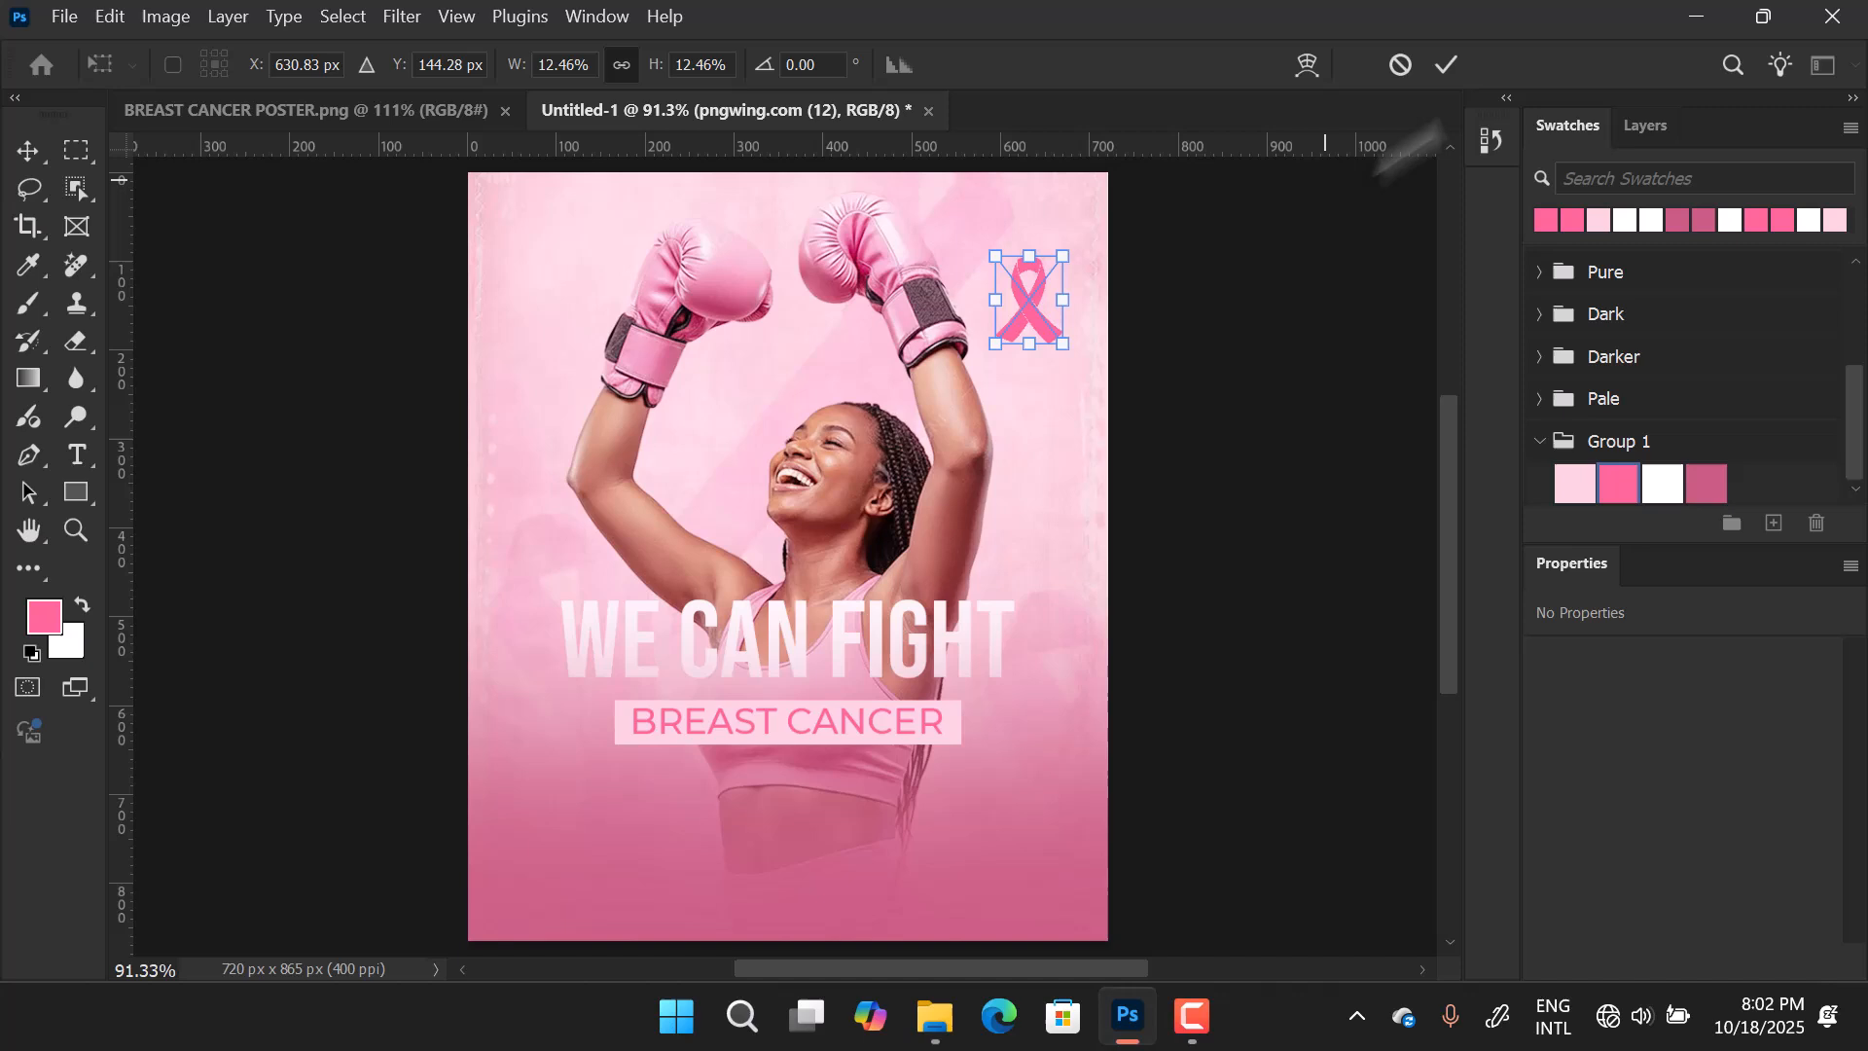
click(1447, 66)
click(1164, 473)
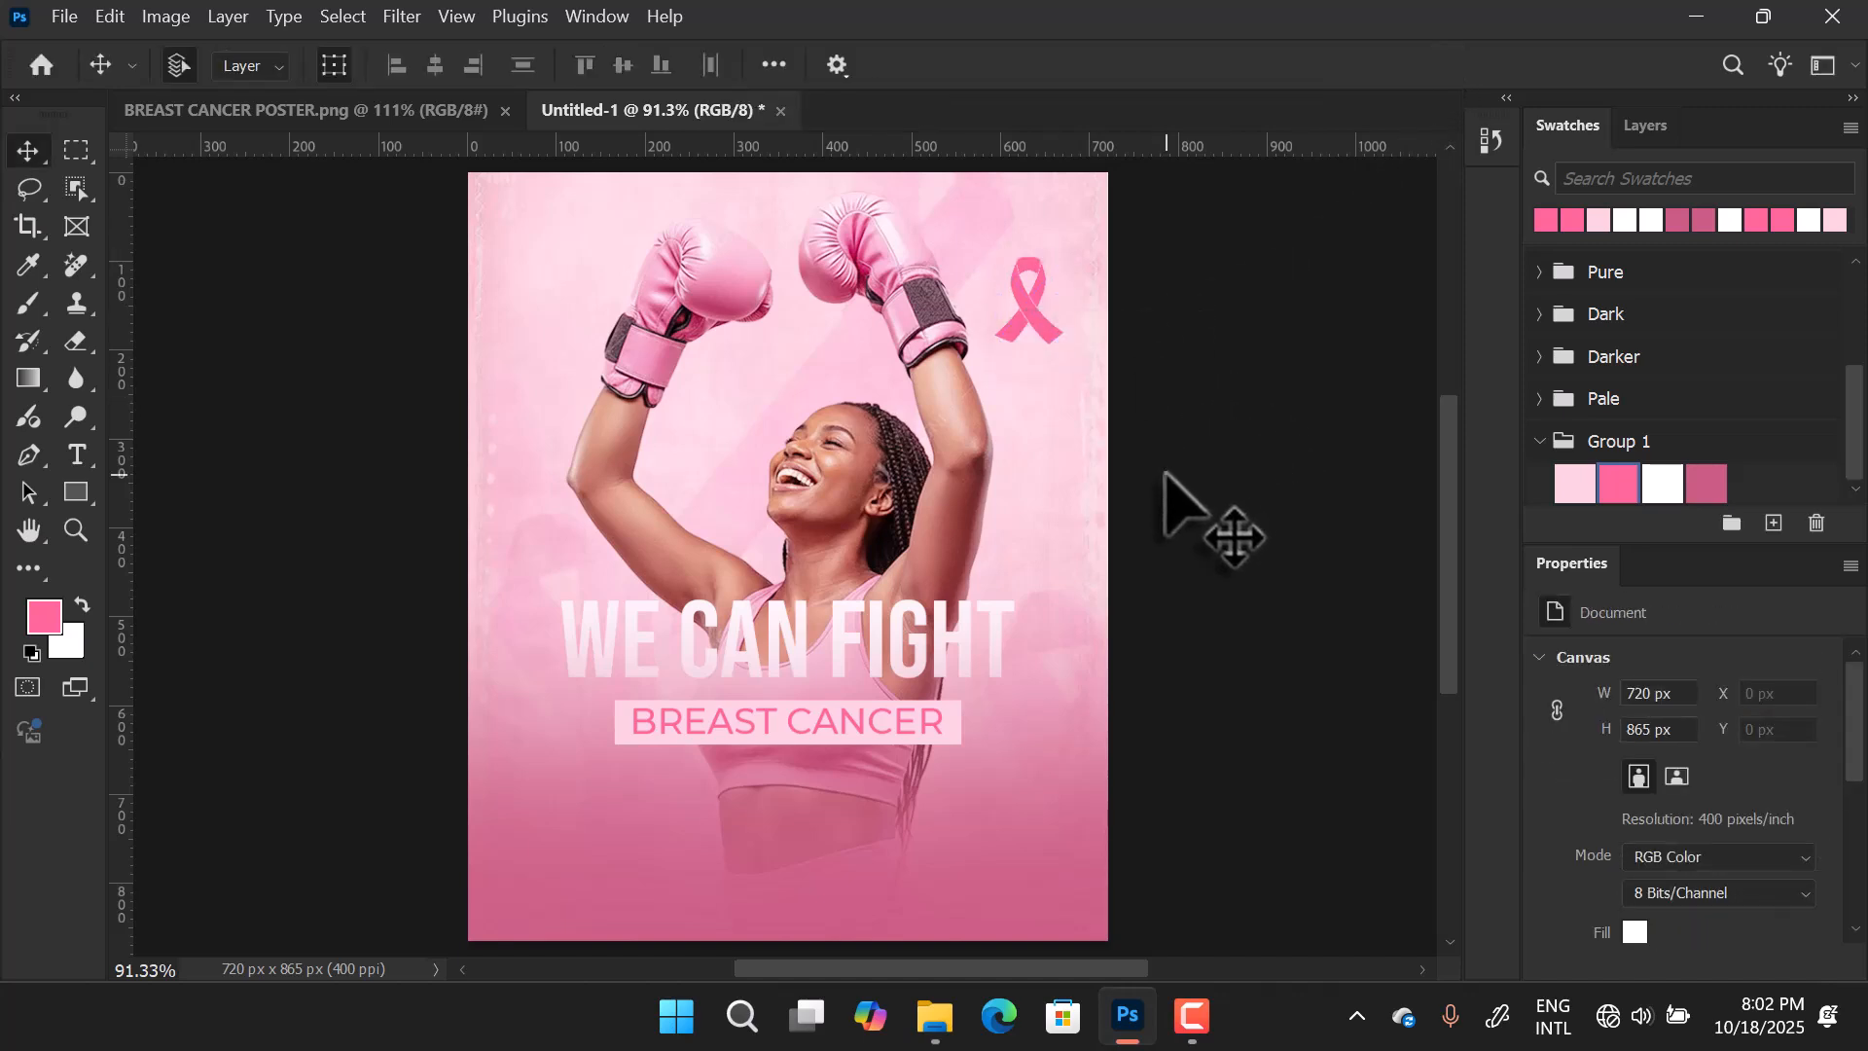
key(ctrl+0)
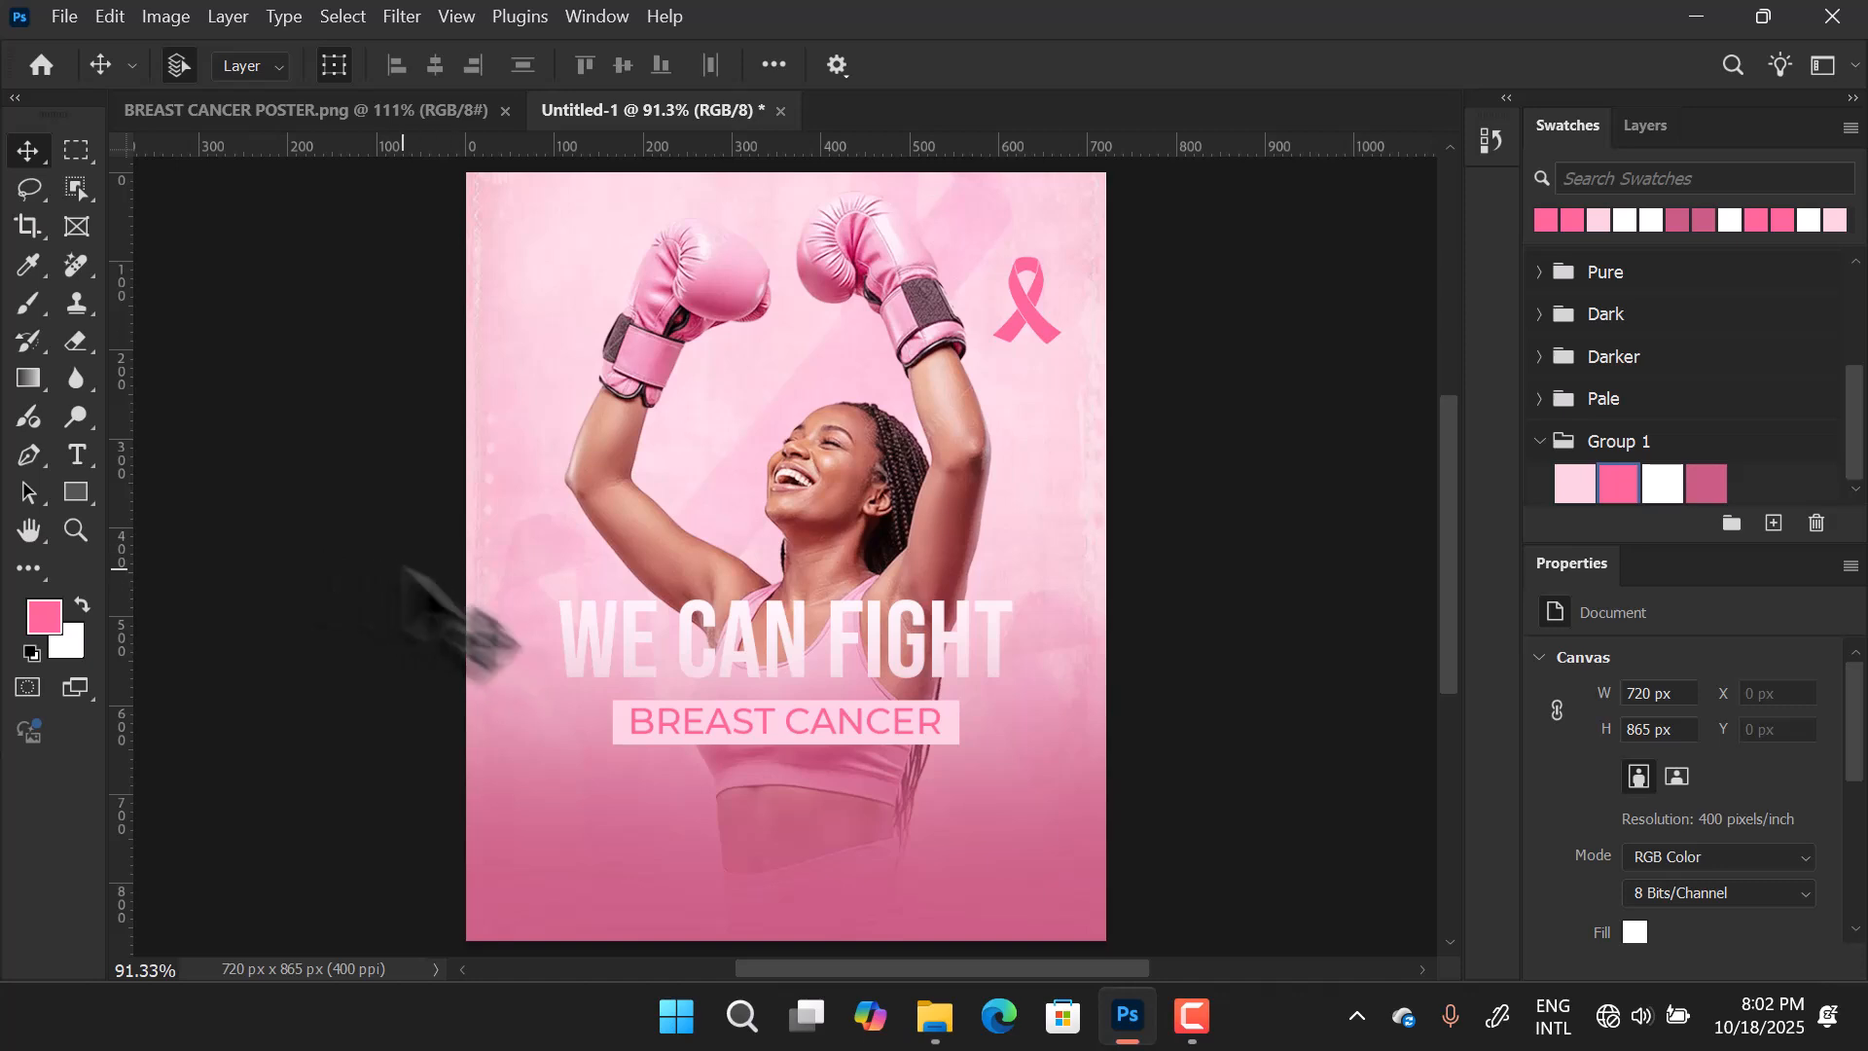
Duplicate the BREAST CANCER text just below the light pink bar and colour the copy white (ffffff).
click(681, 727)
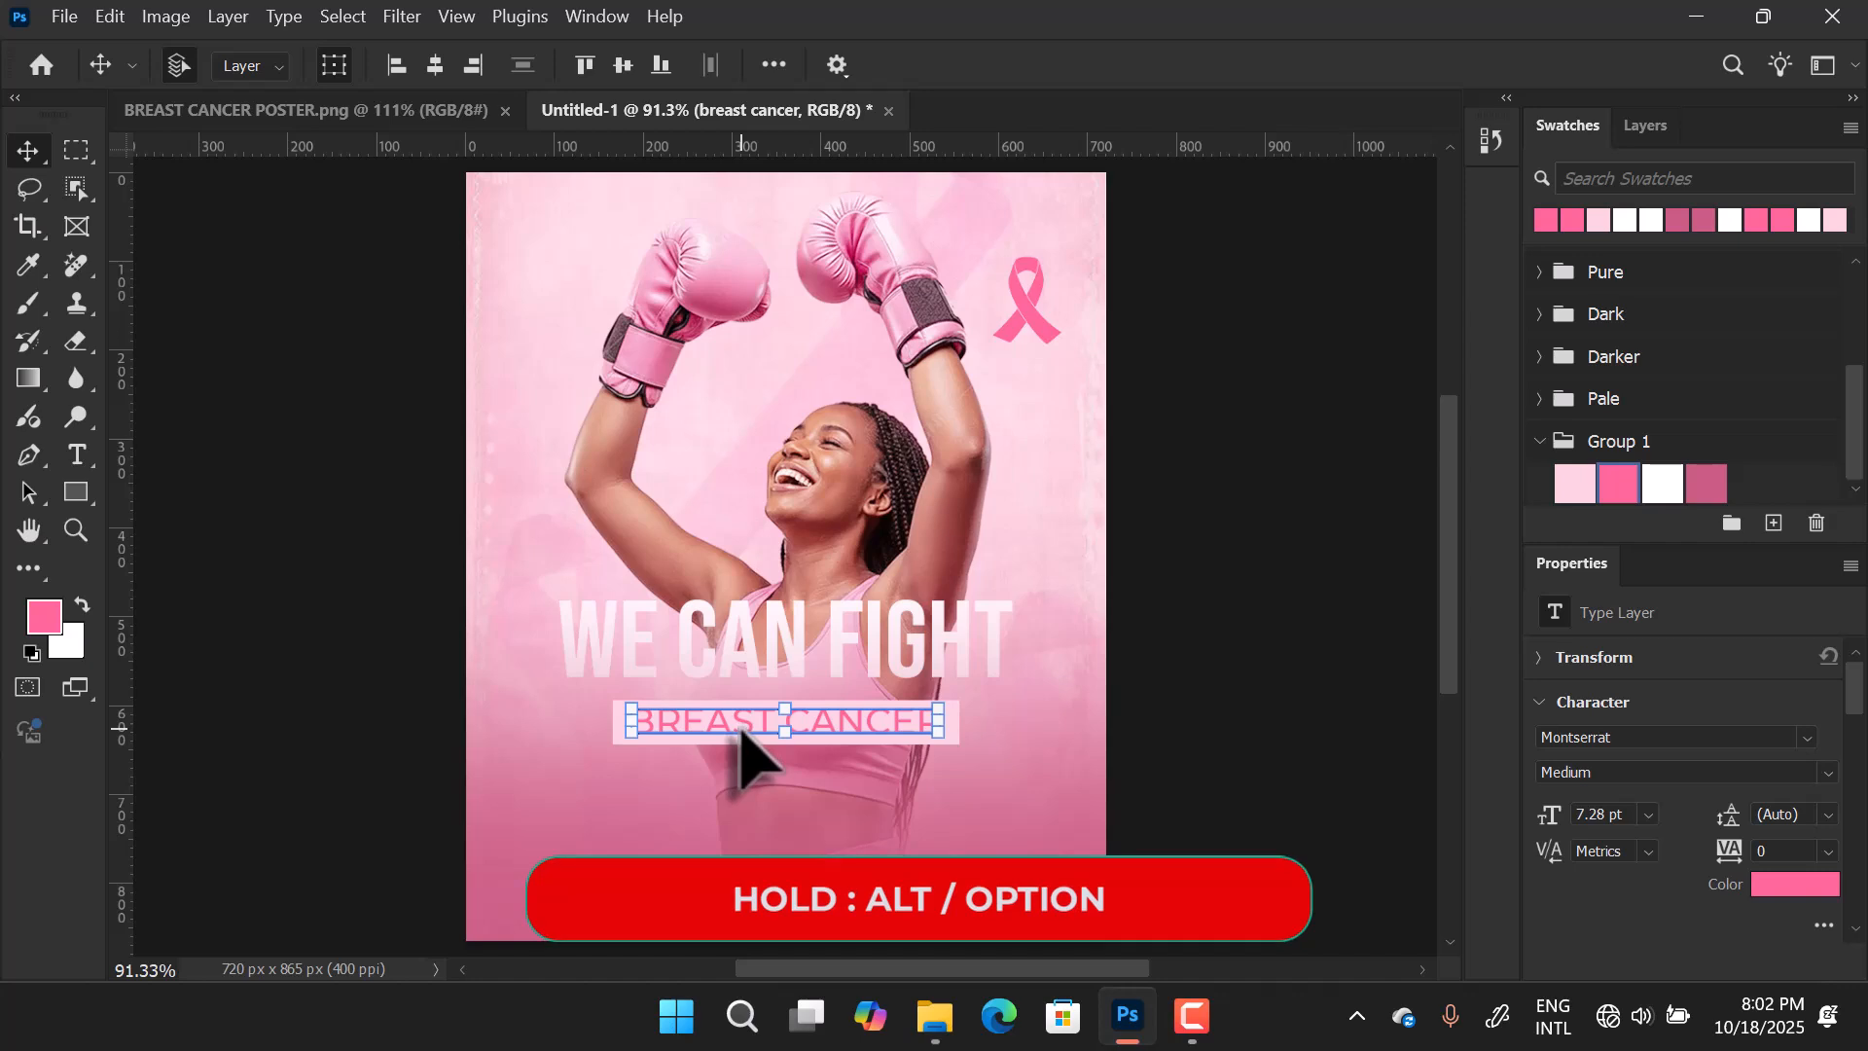
drag(751, 803, 735, 789)
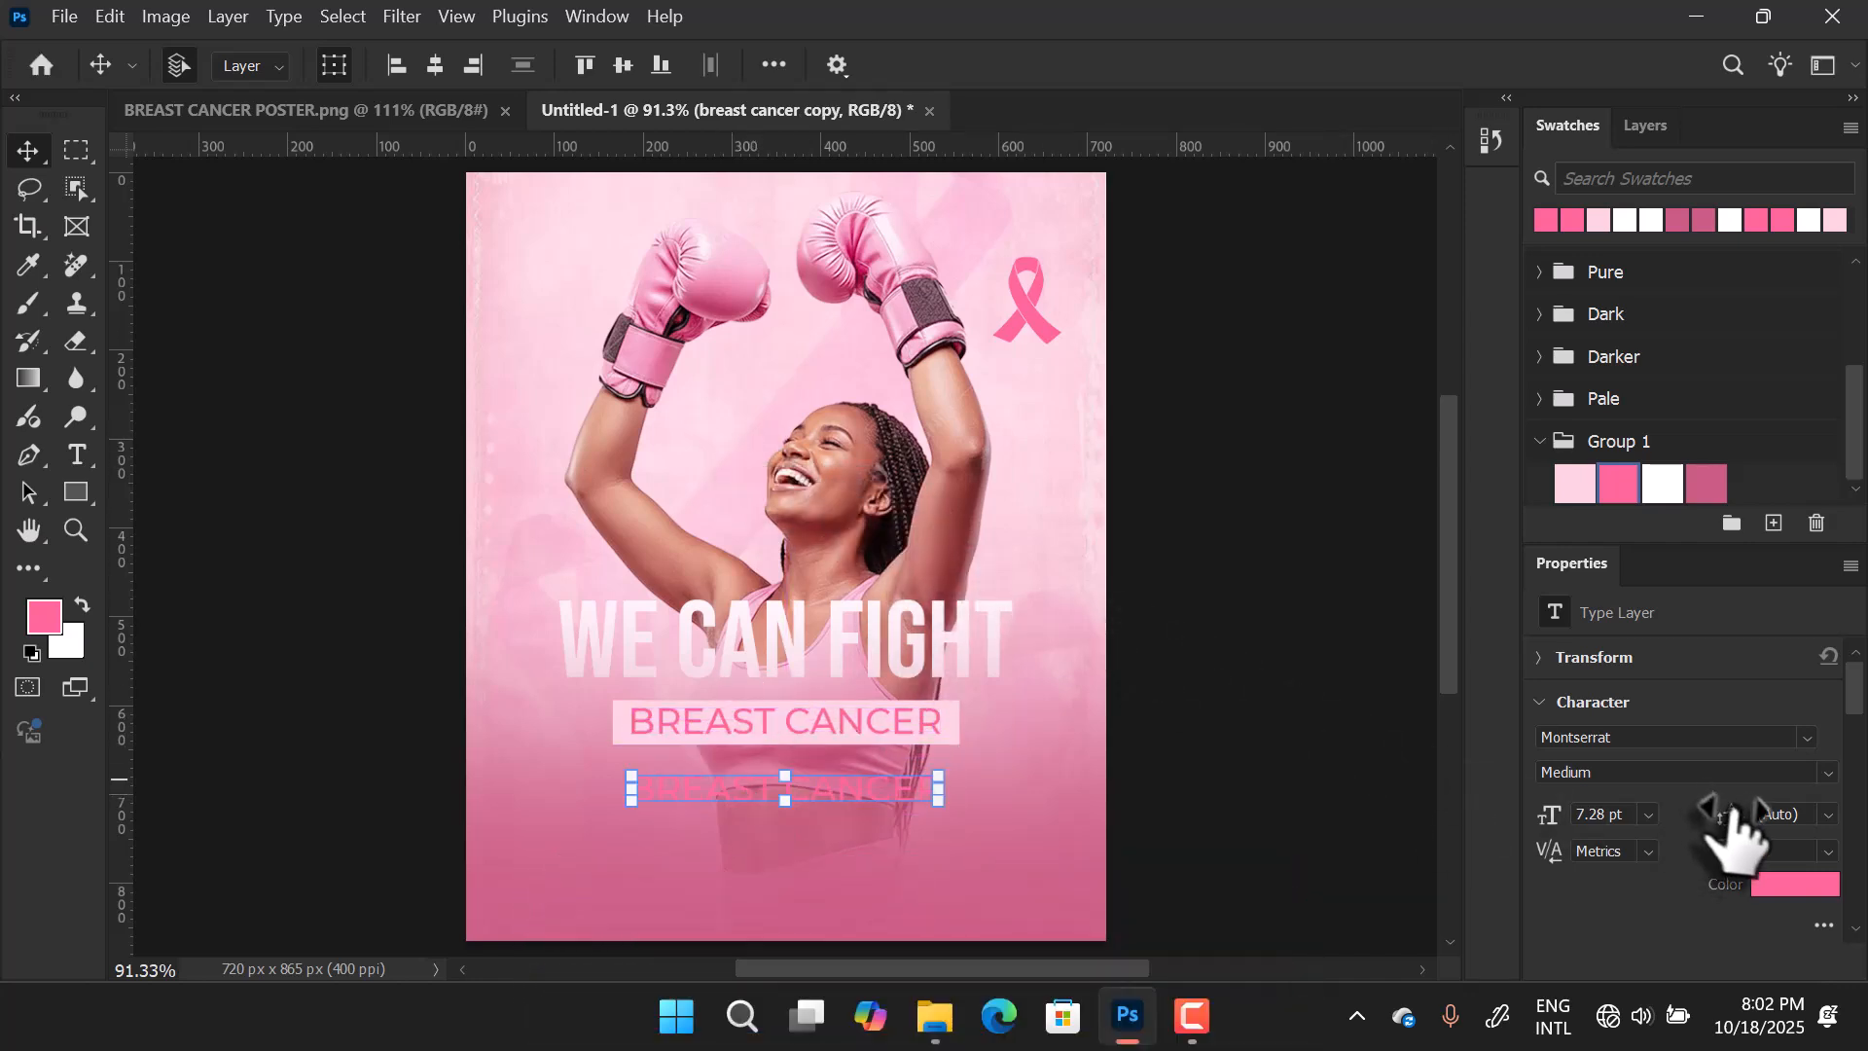
click(1795, 885)
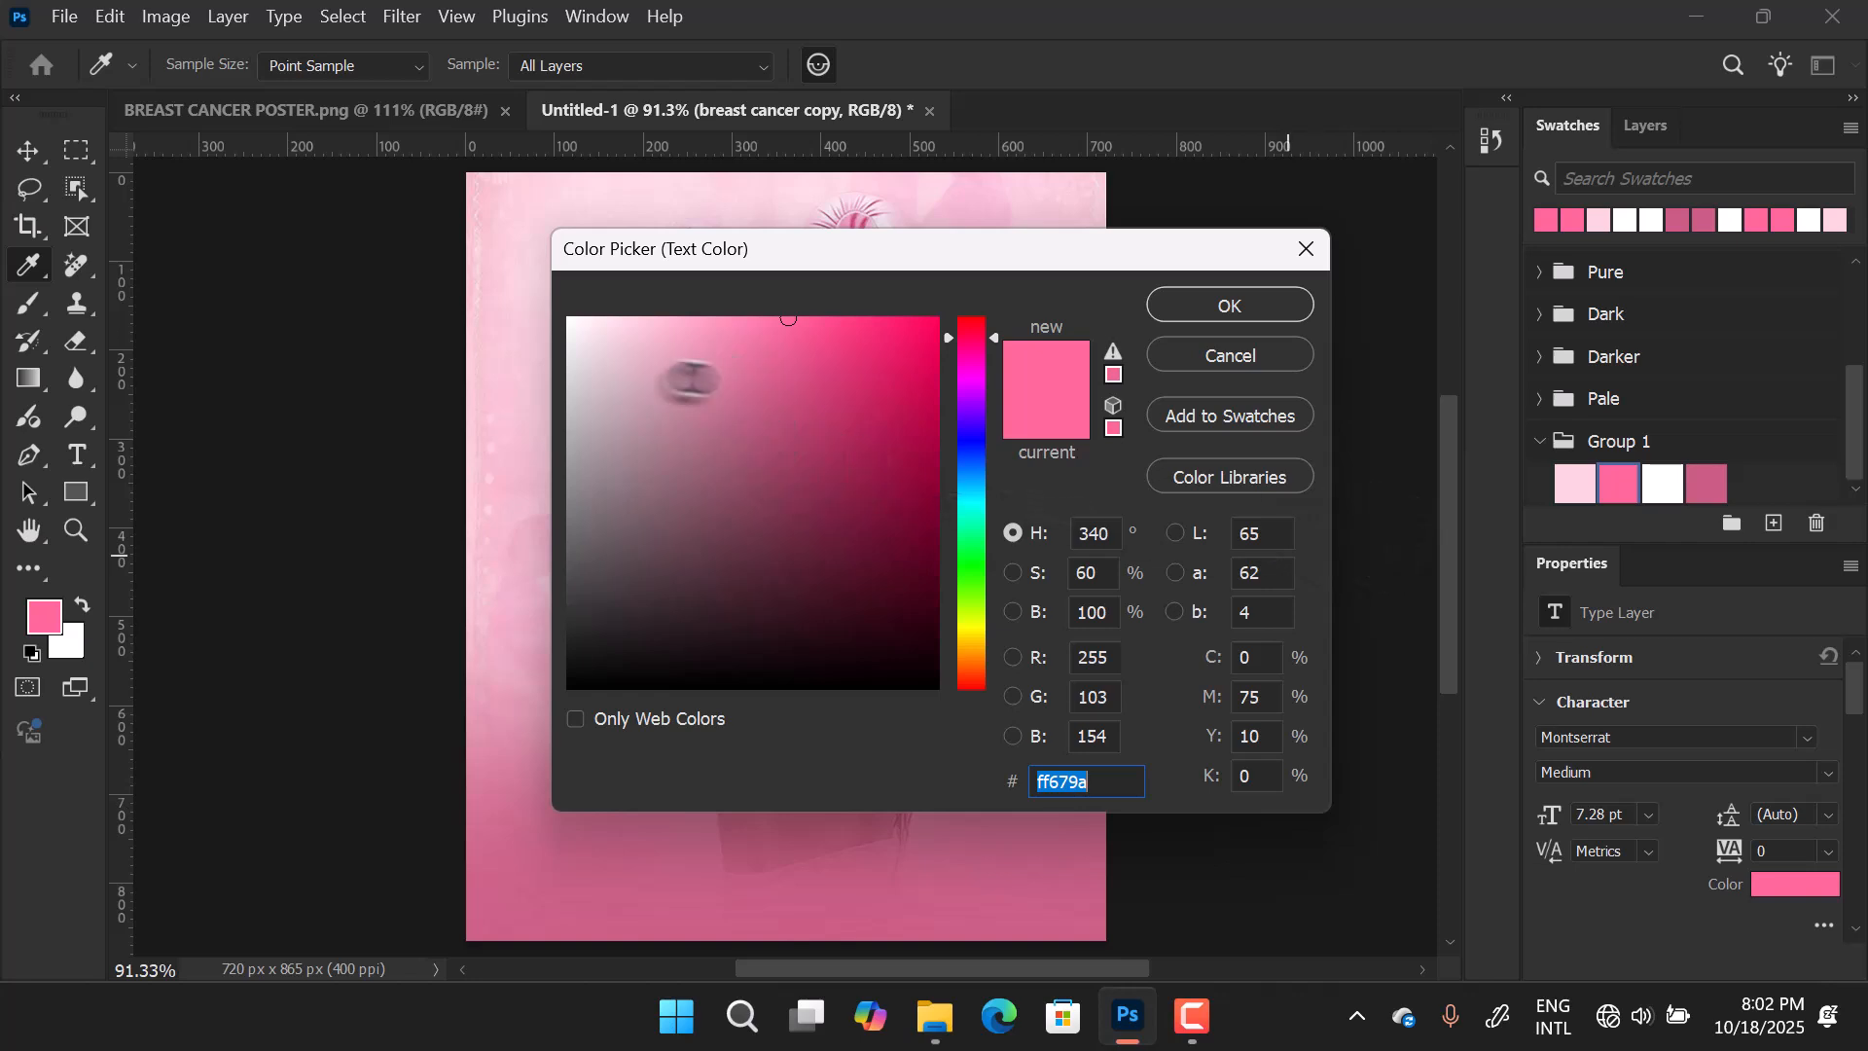
drag(788, 317, 491, 299)
click(1232, 306)
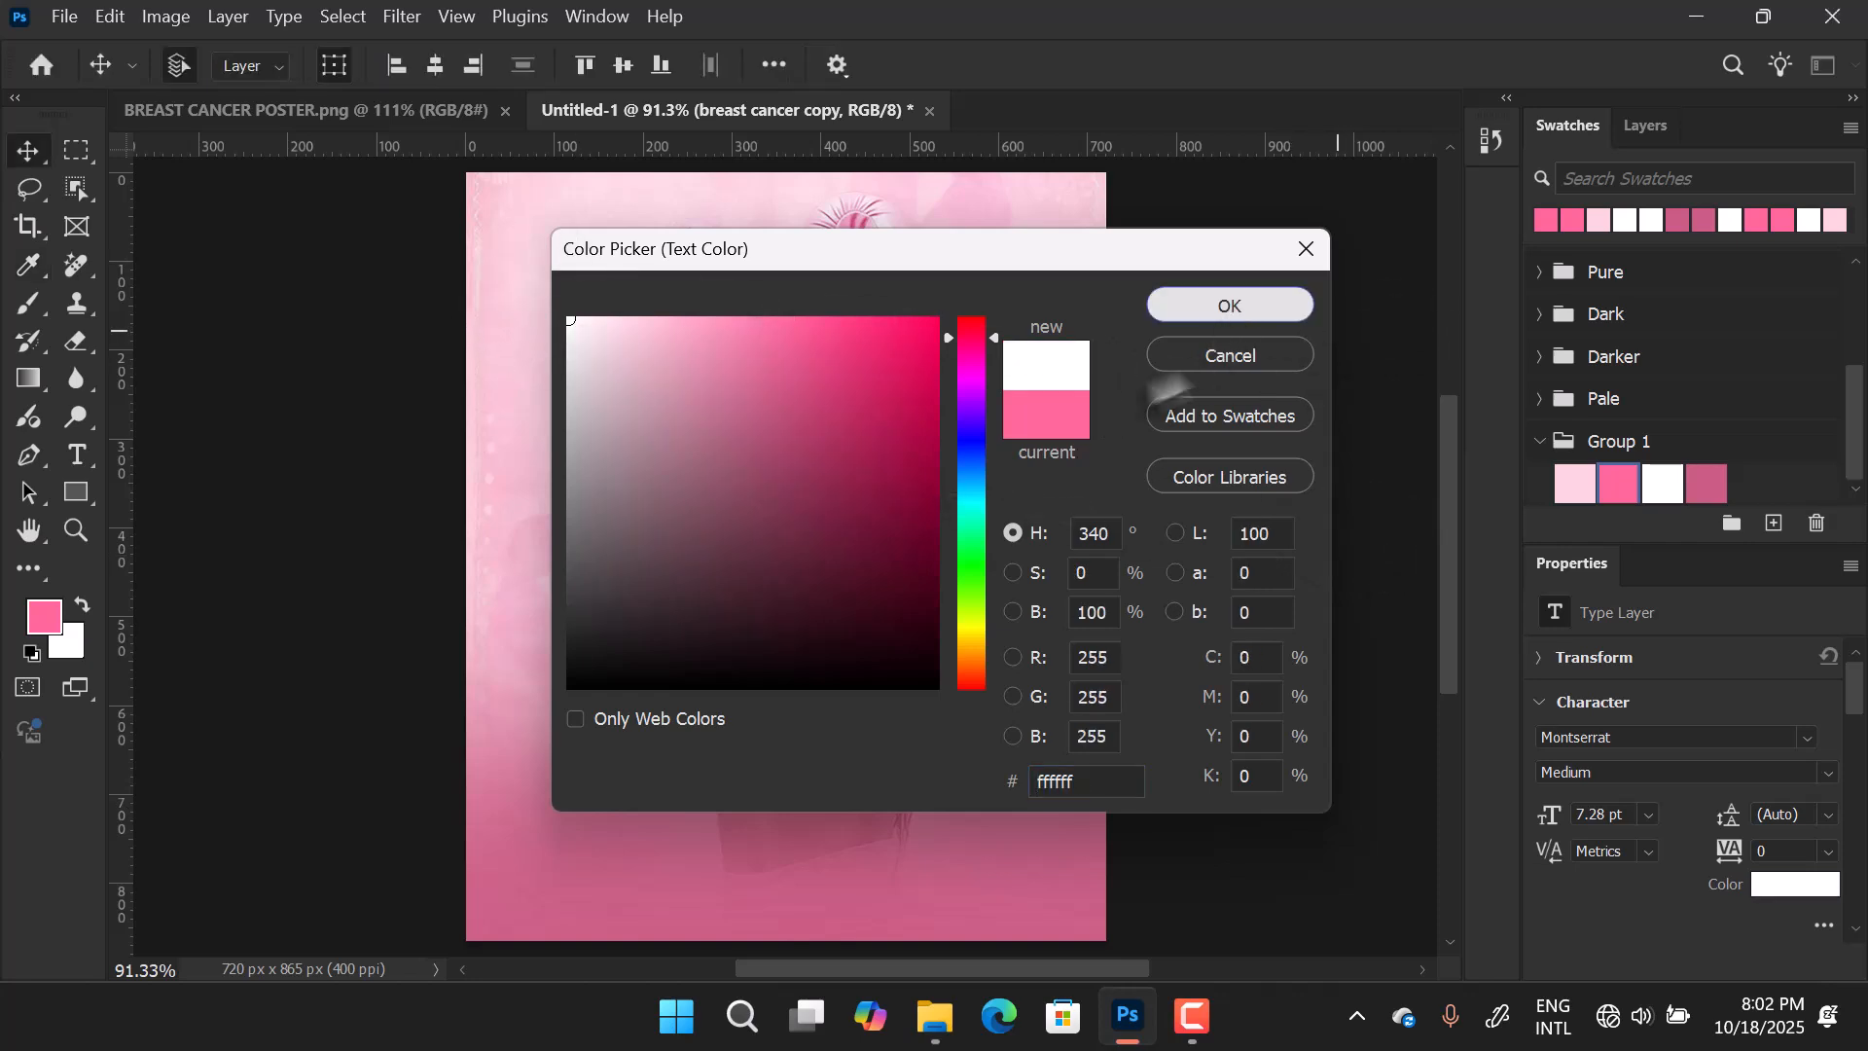
Replace the wording of the white text copy with OCTOBER.
double_click(745, 788)
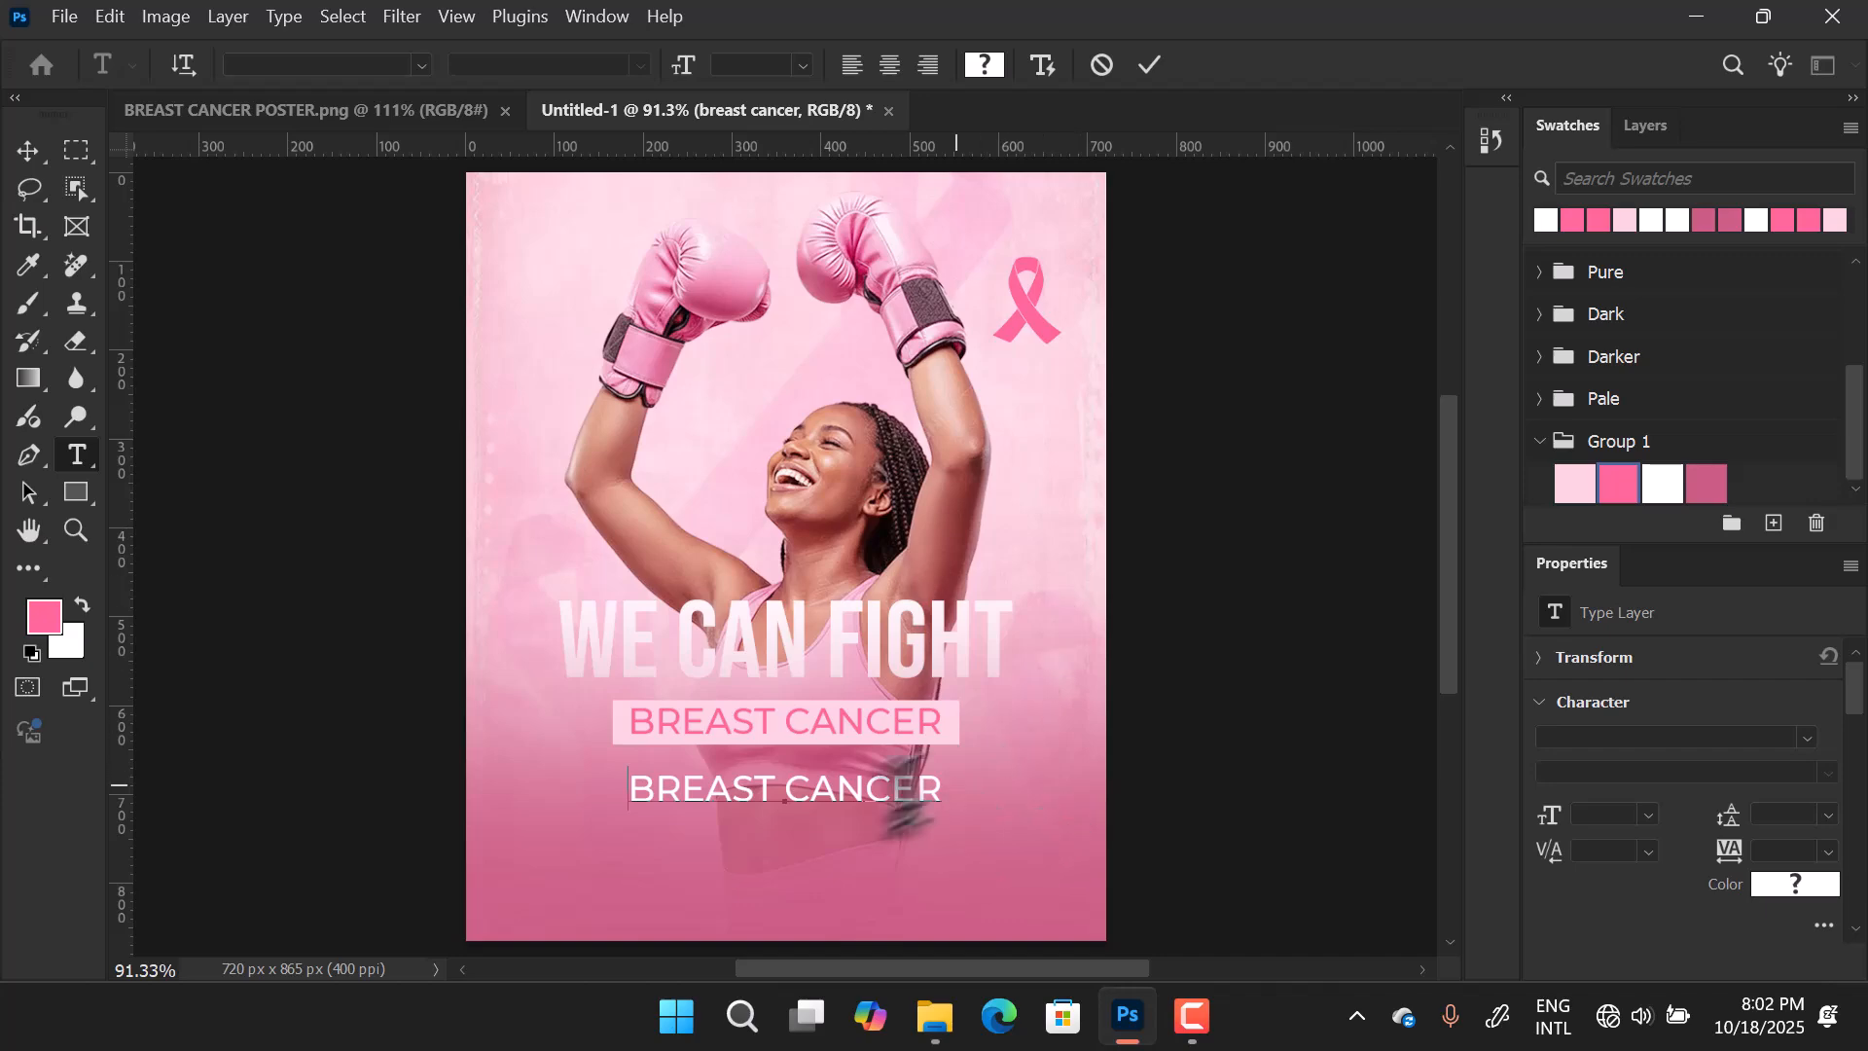
triple_click(890, 786)
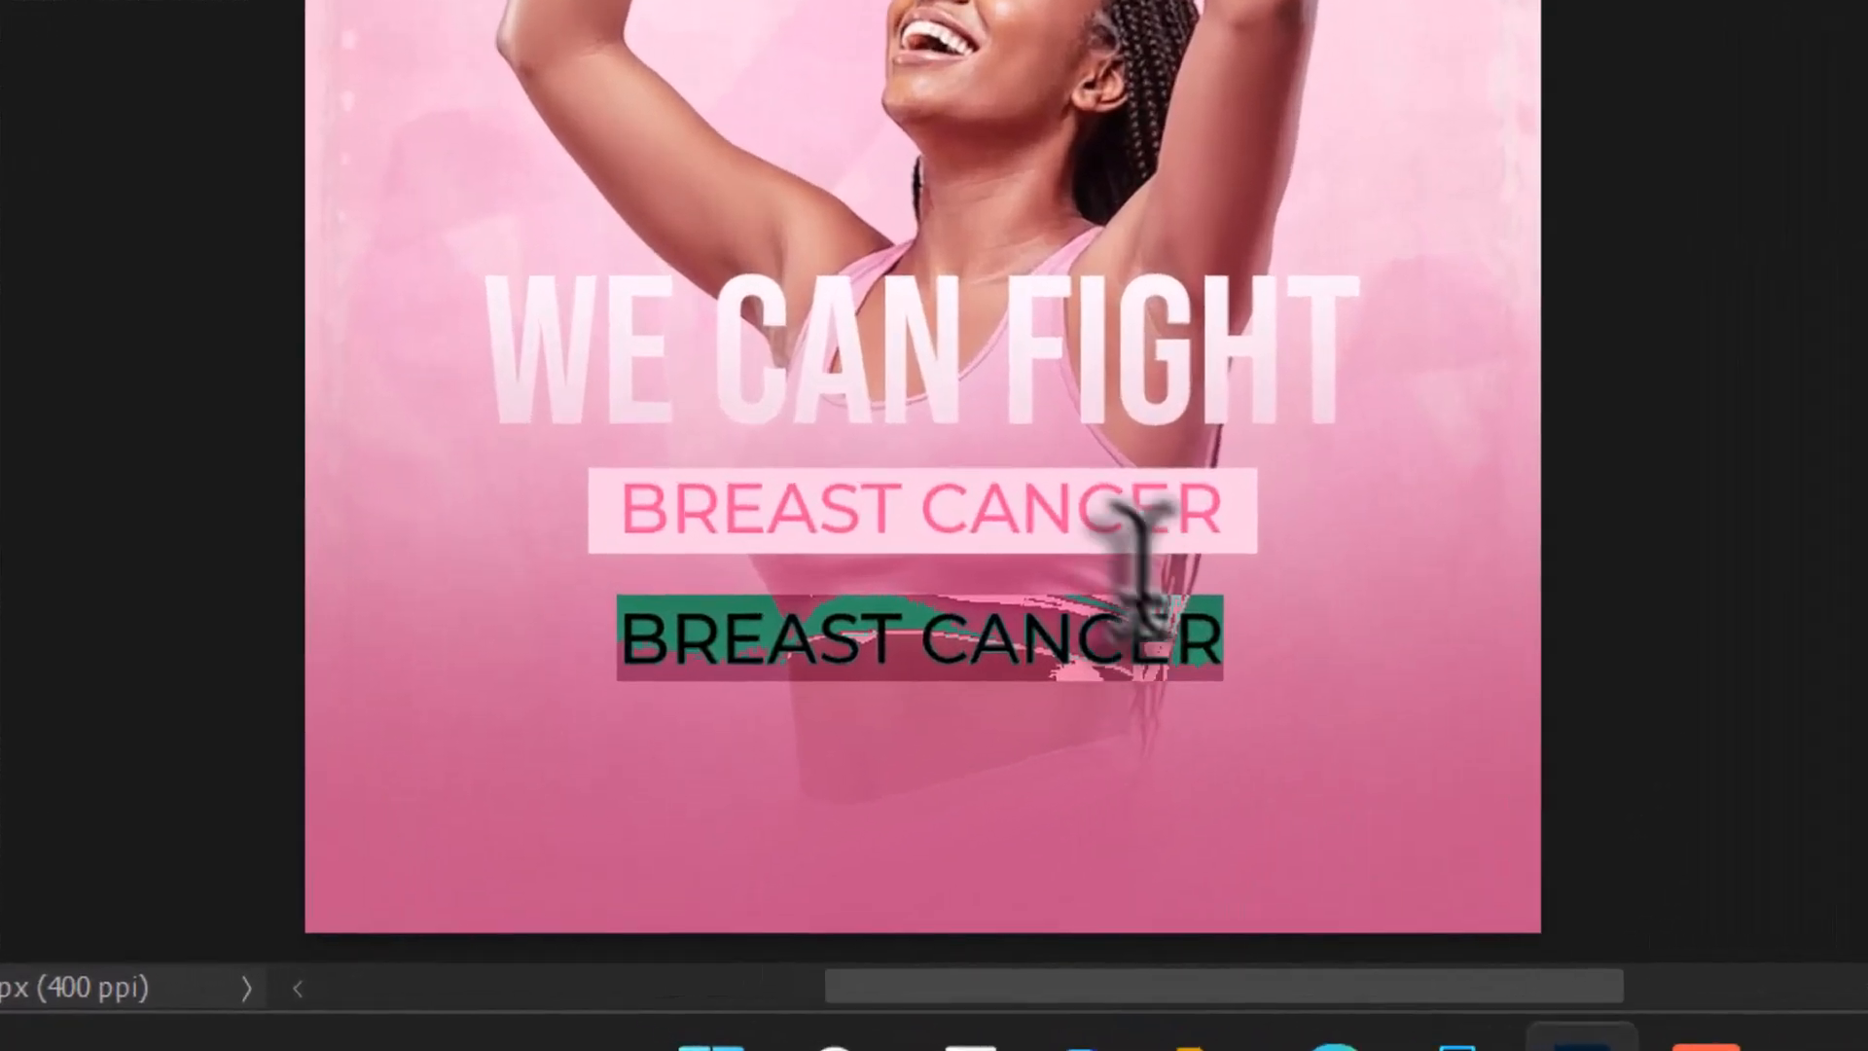
text(OCT)
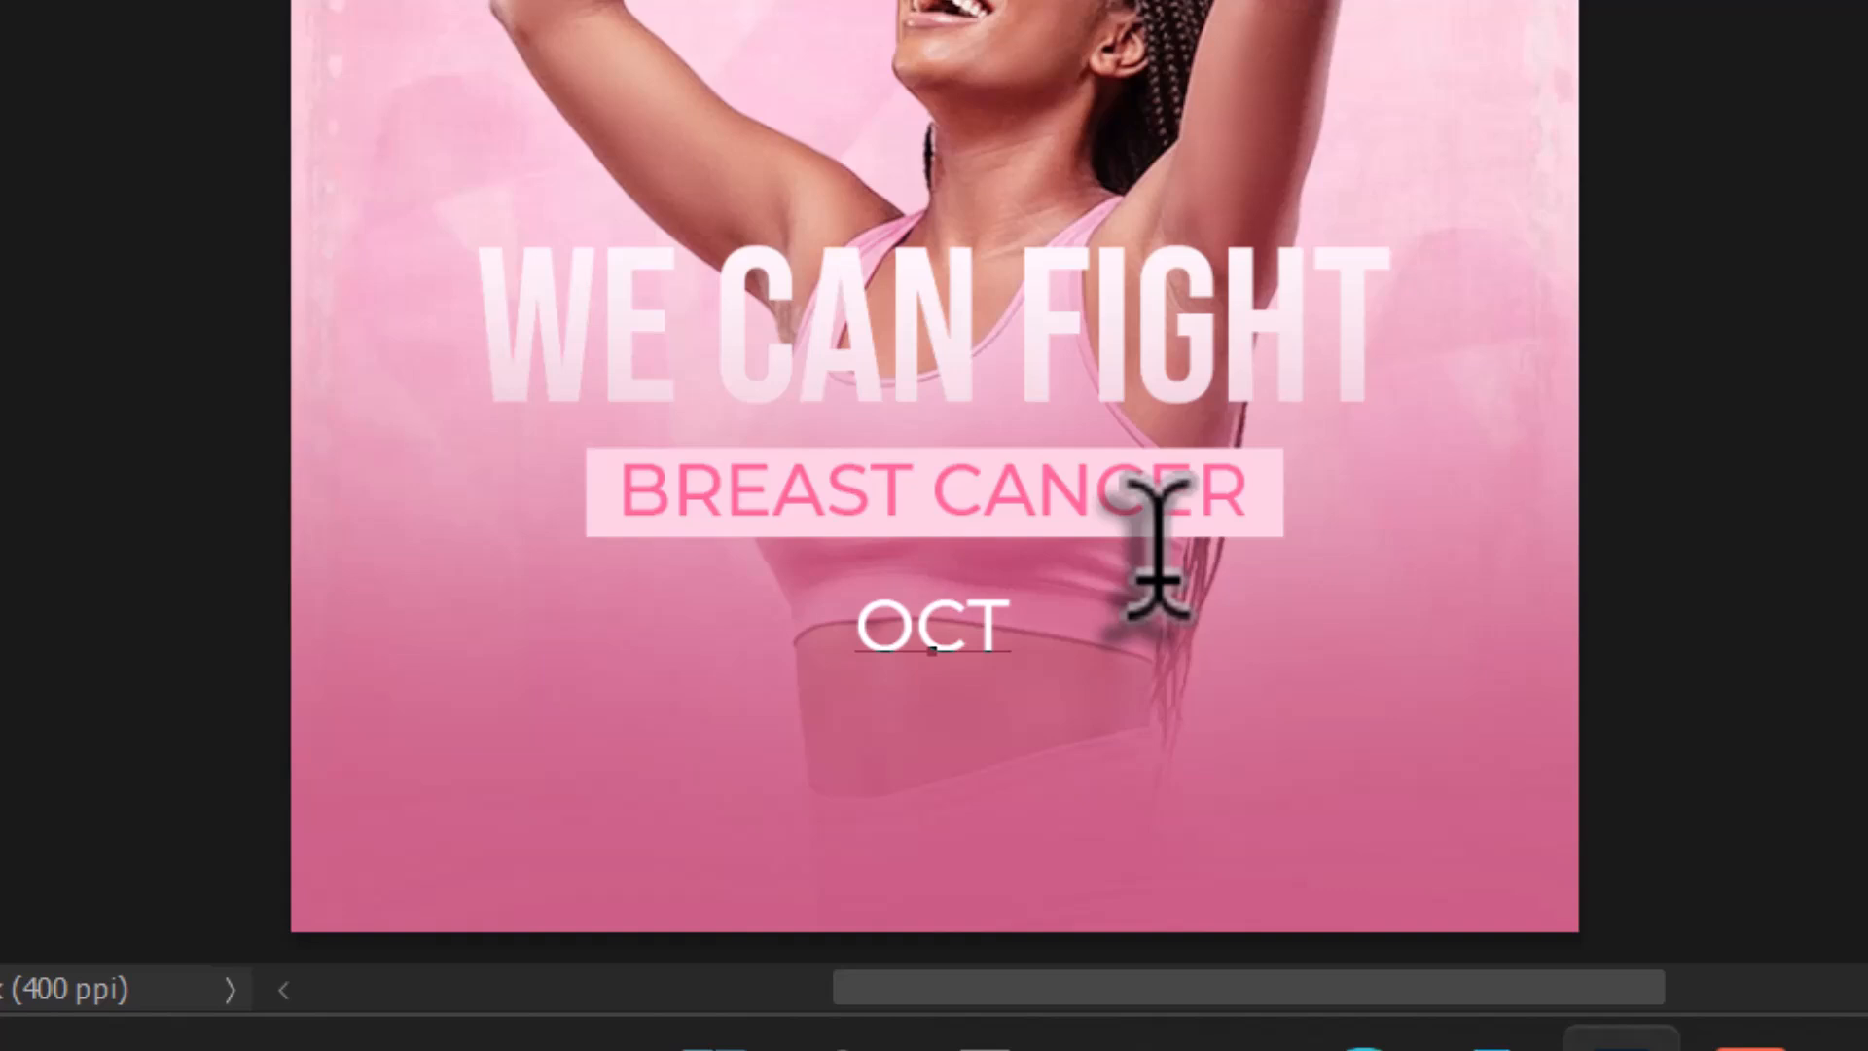
text(OBER)
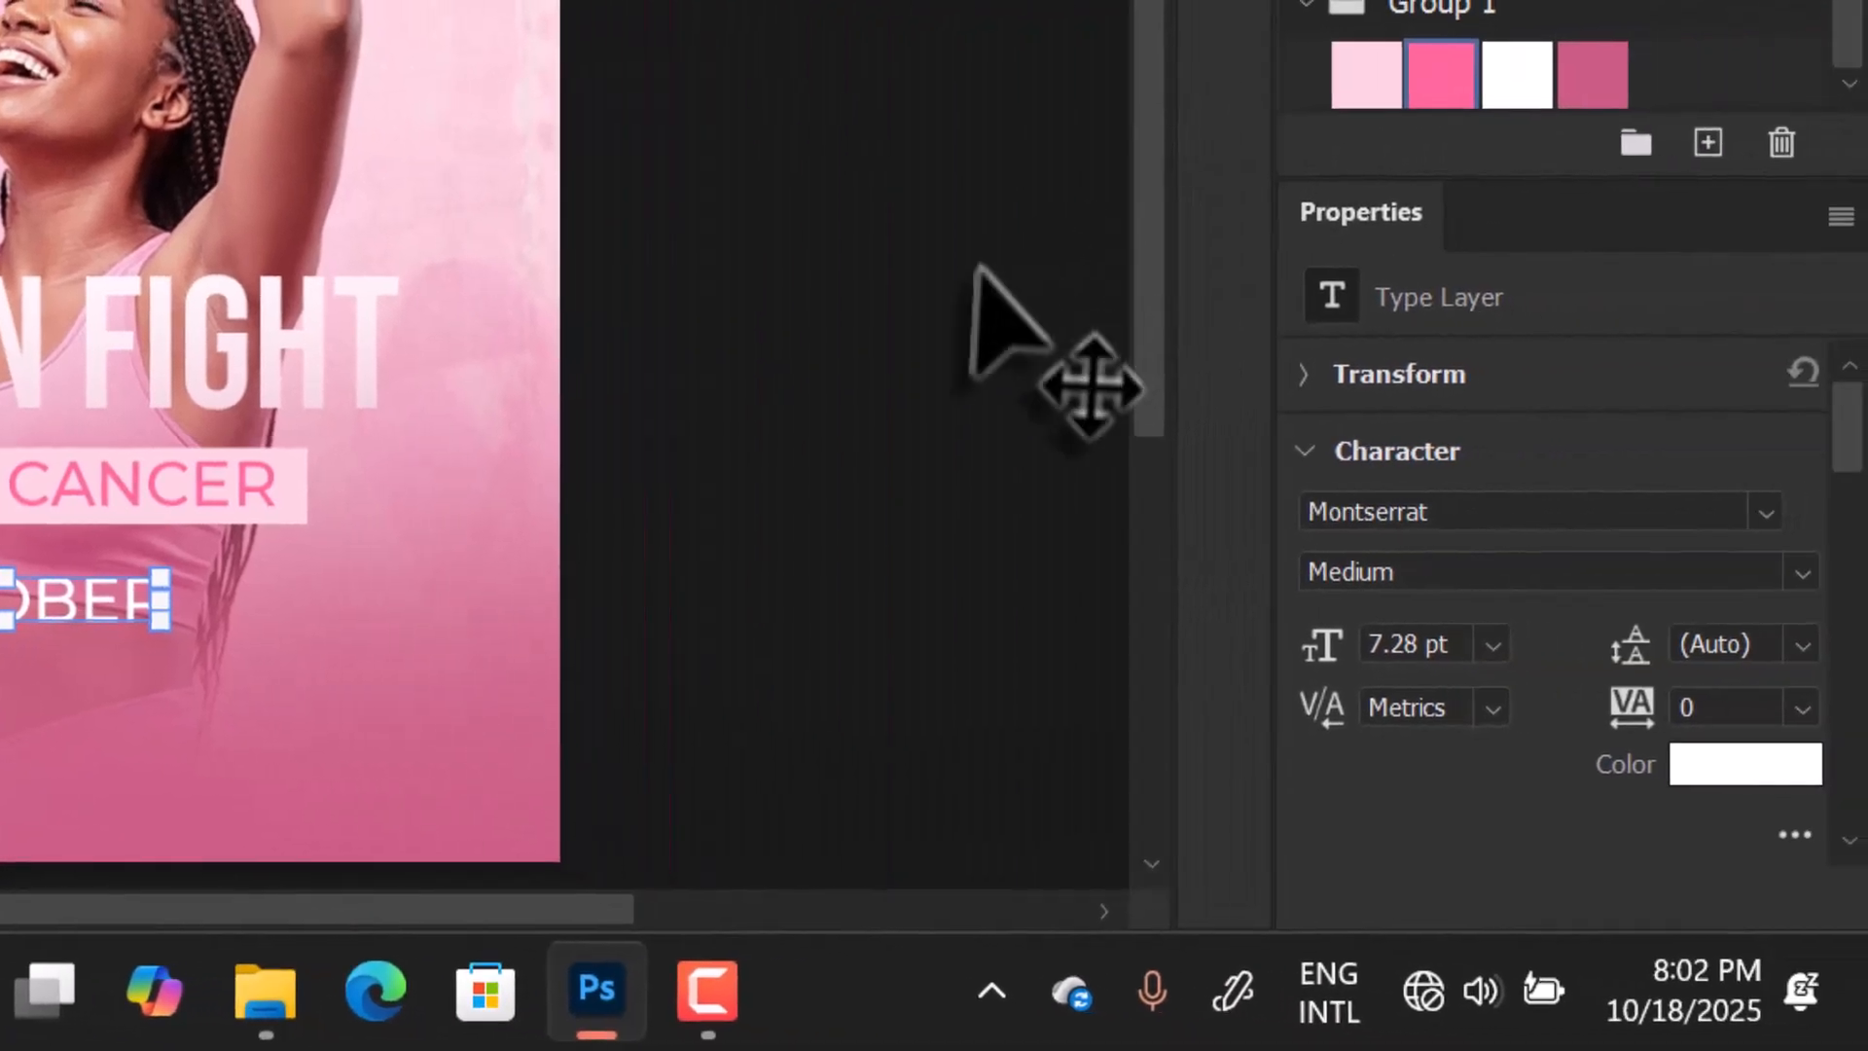
Set the OCTOBER text to the Light weight of Montserrat and scale it down to 6.2 pt.
click(1796, 580)
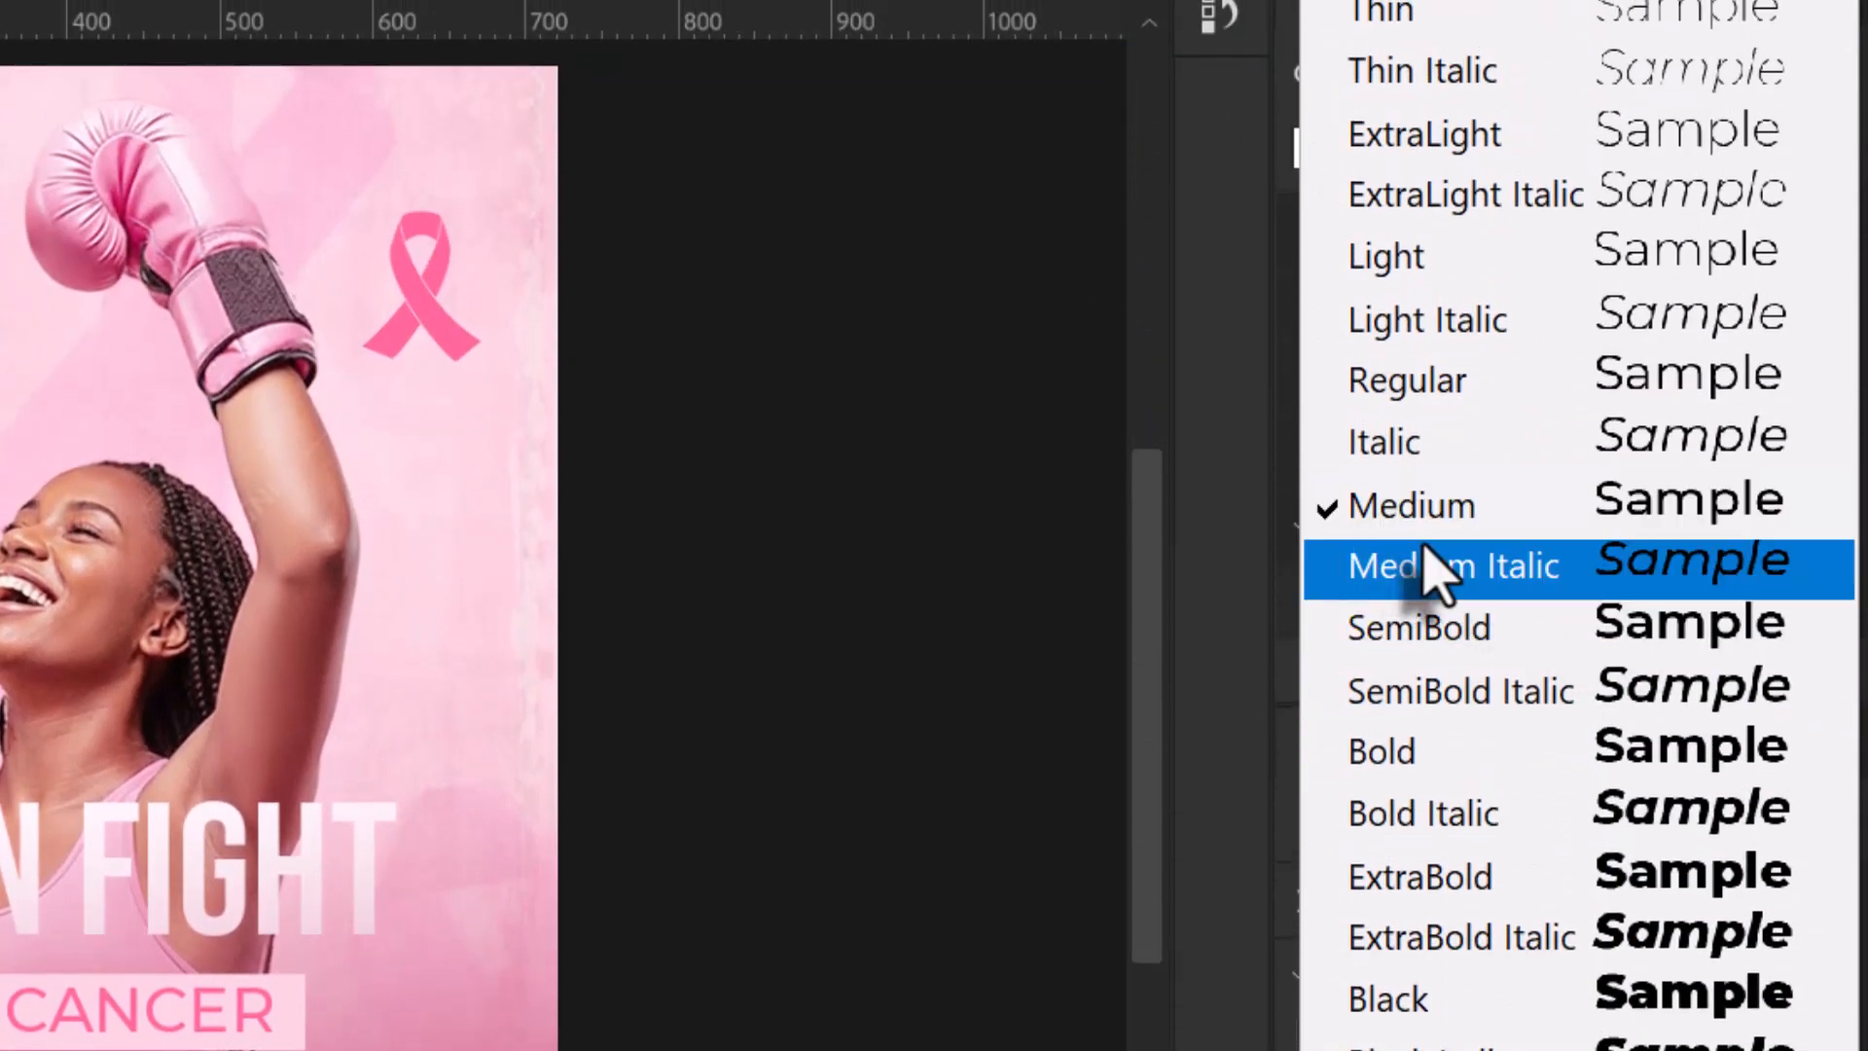
click(1426, 375)
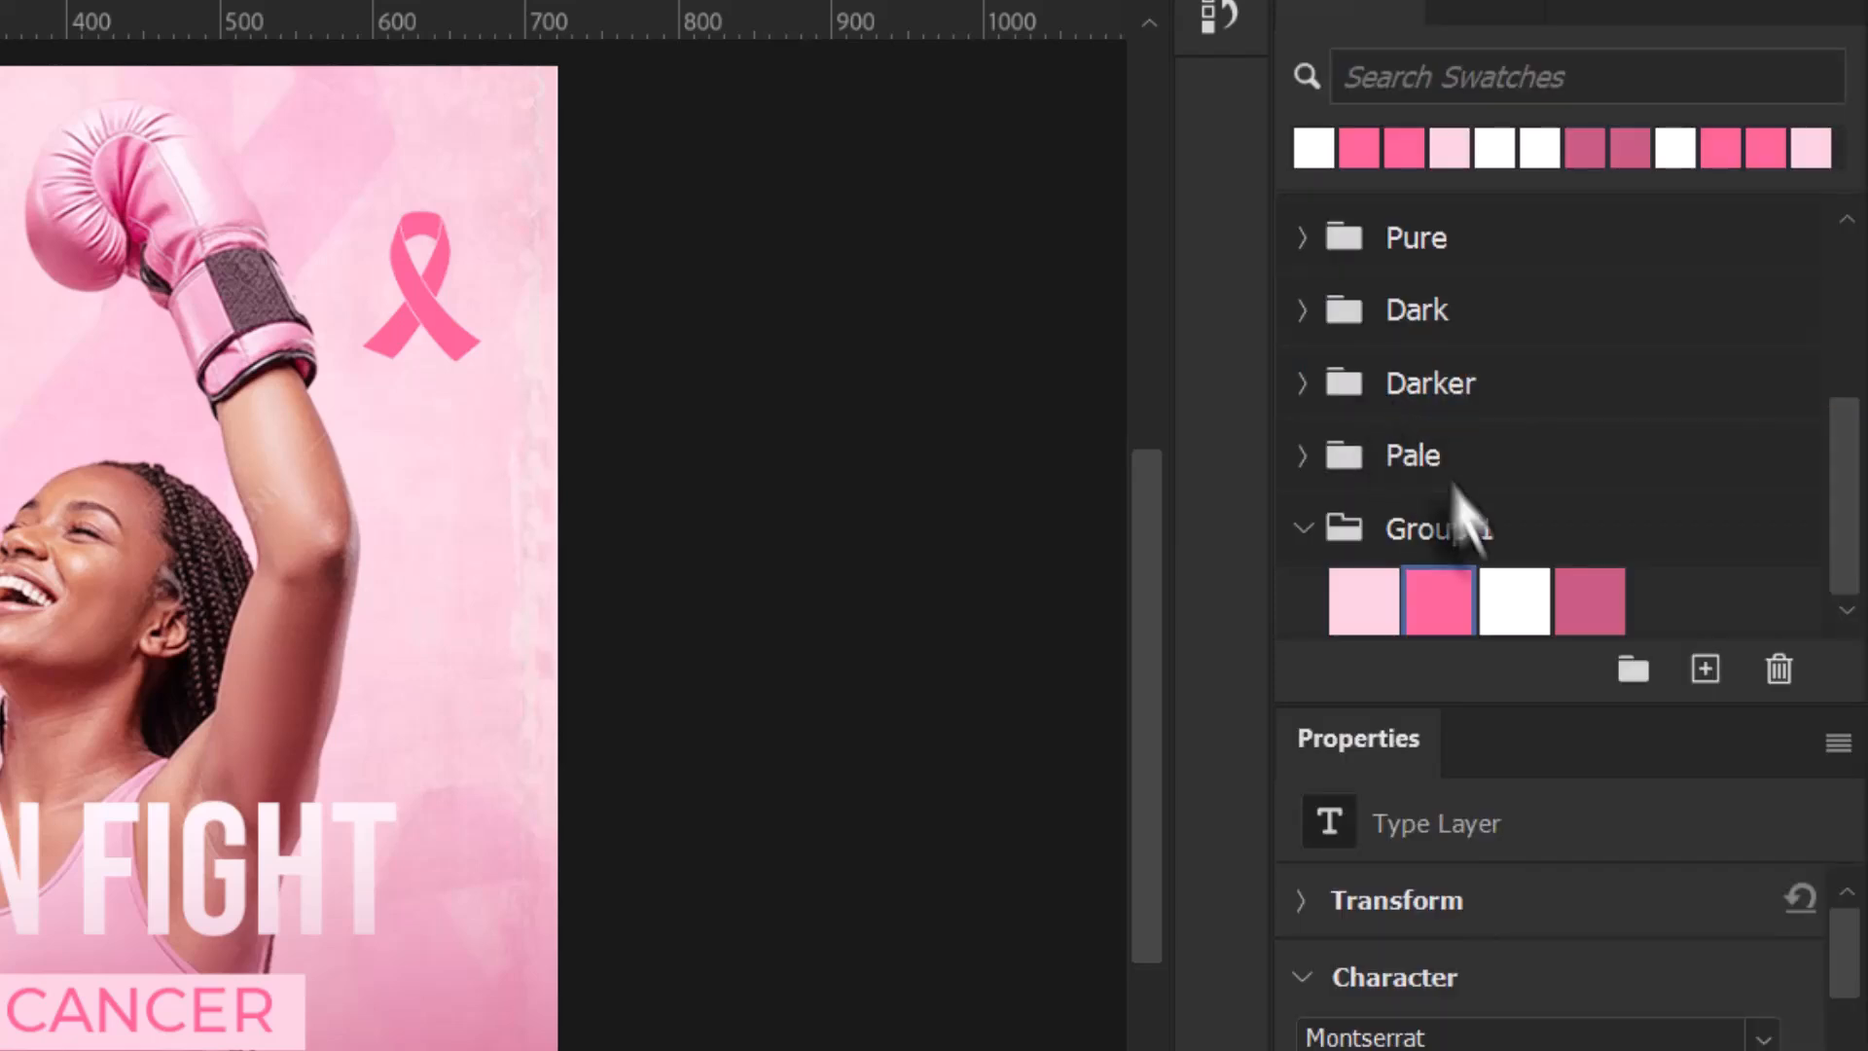
click(1763, 1050)
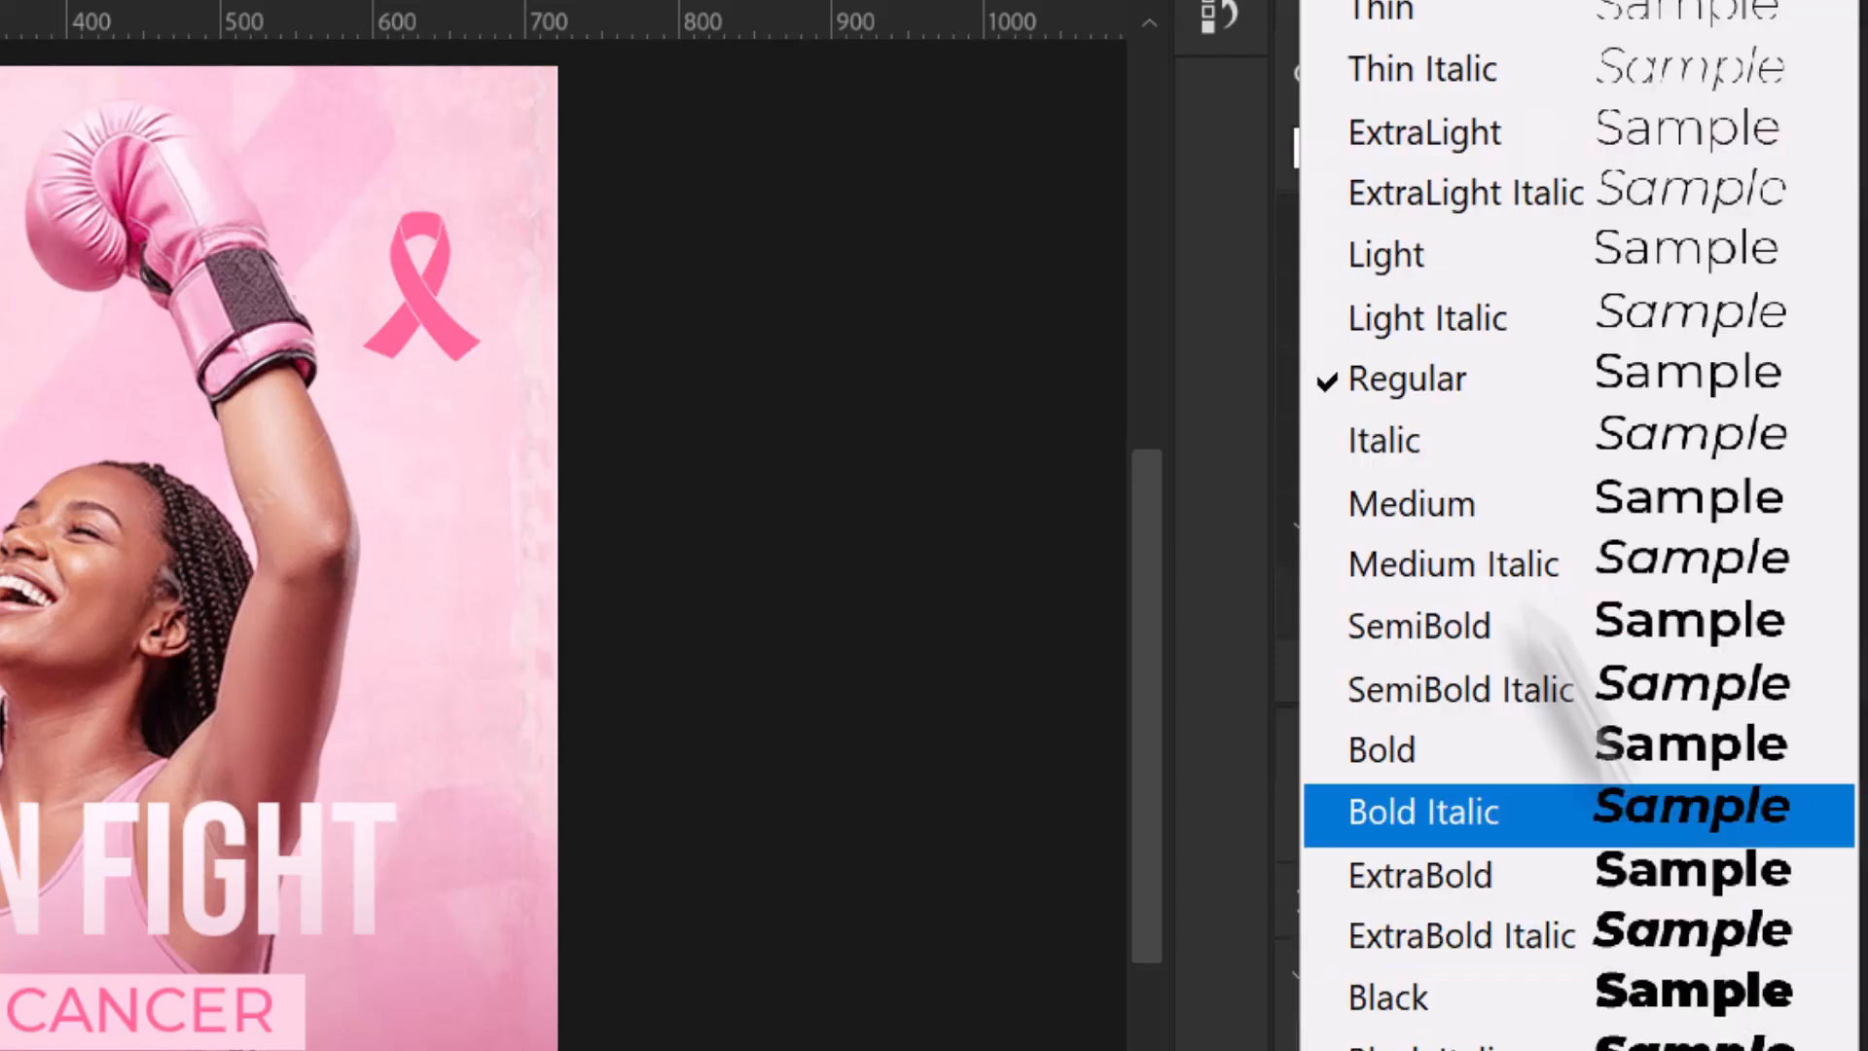
click(1451, 277)
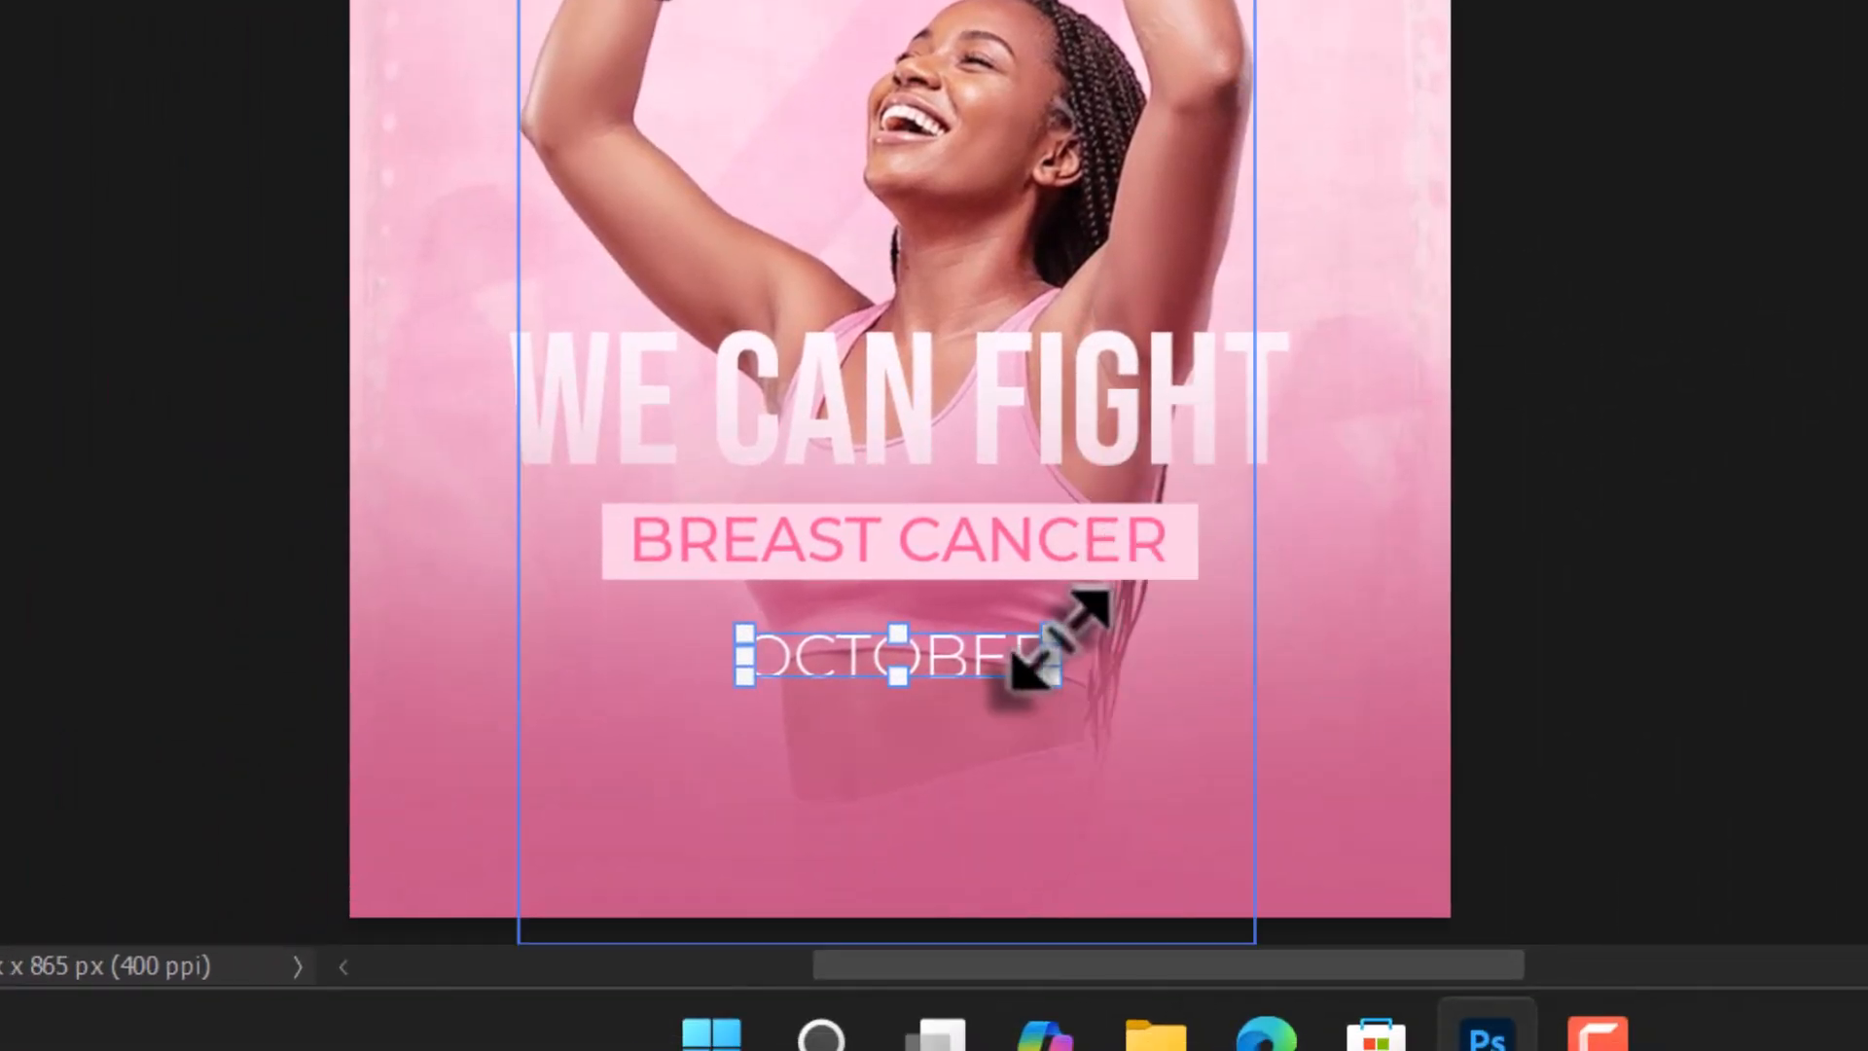
drag(1034, 638, 952, 708)
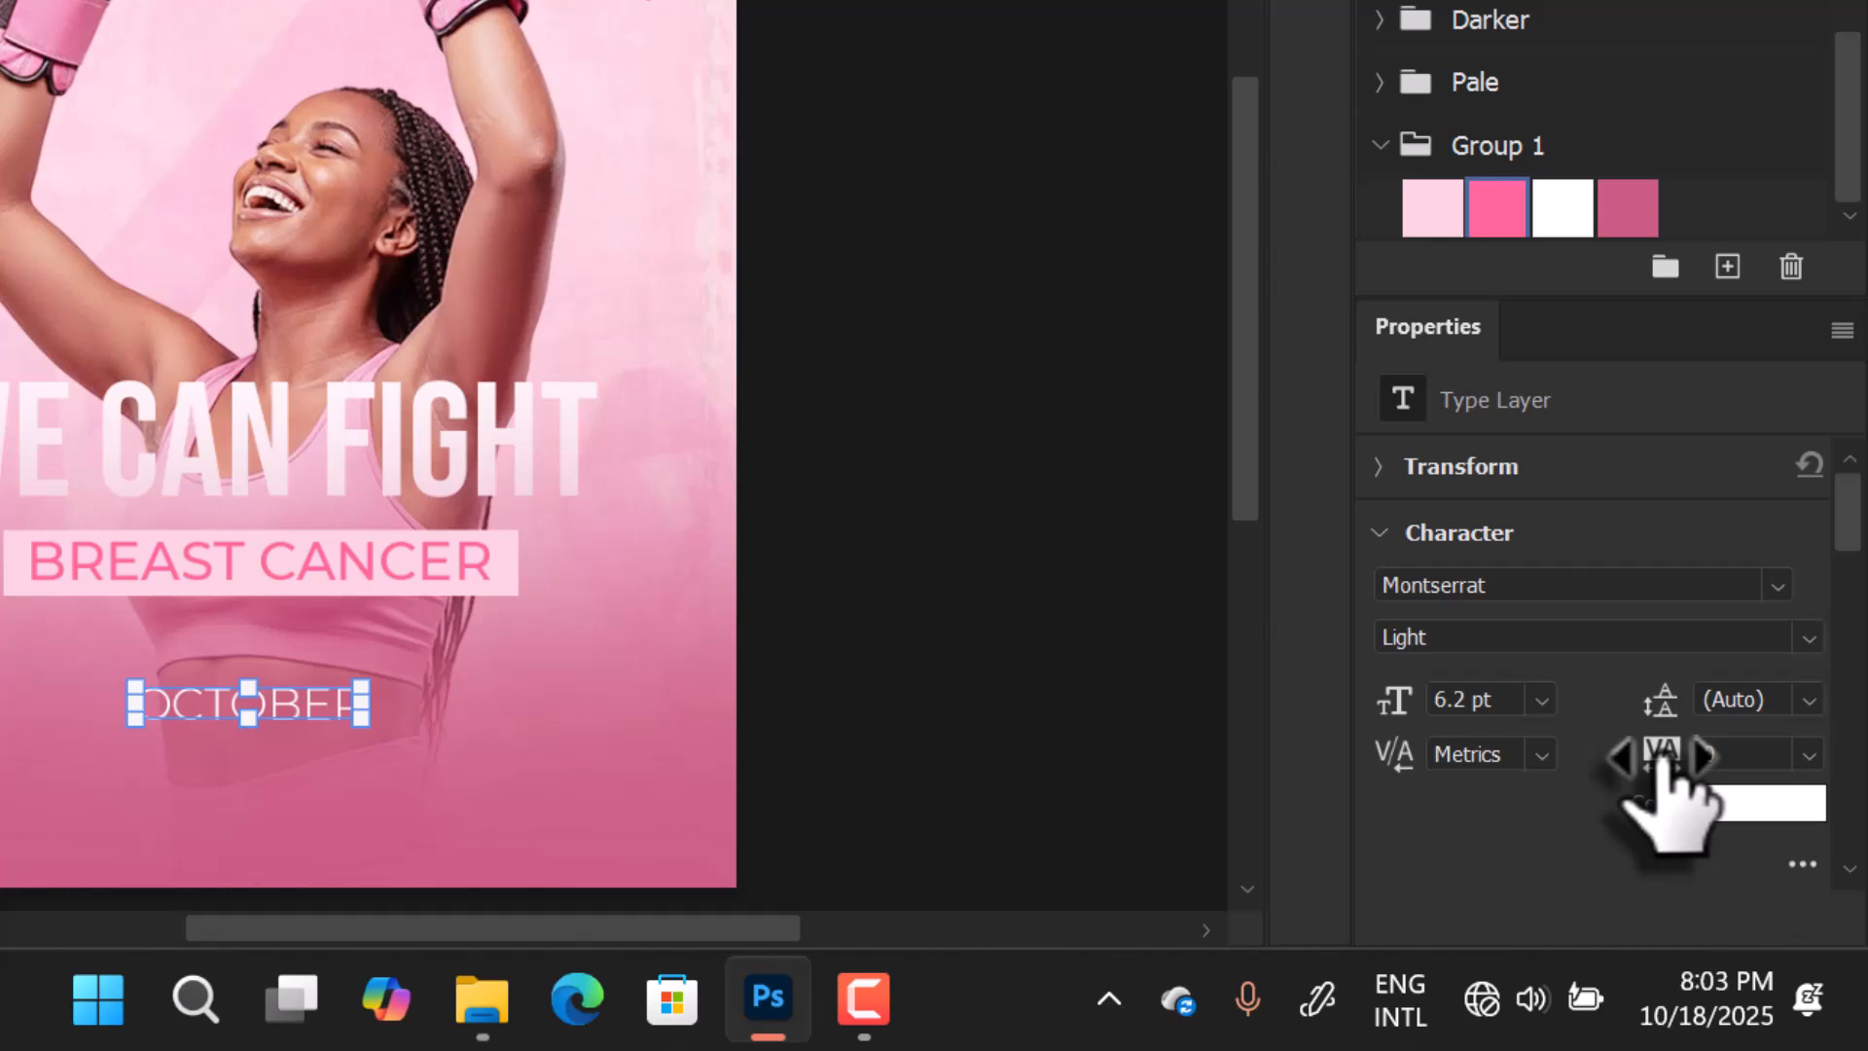
Set the OCTOBER text's tracking to 280 and center it horizontally on the poster.
drag(1664, 754, 1697, 753)
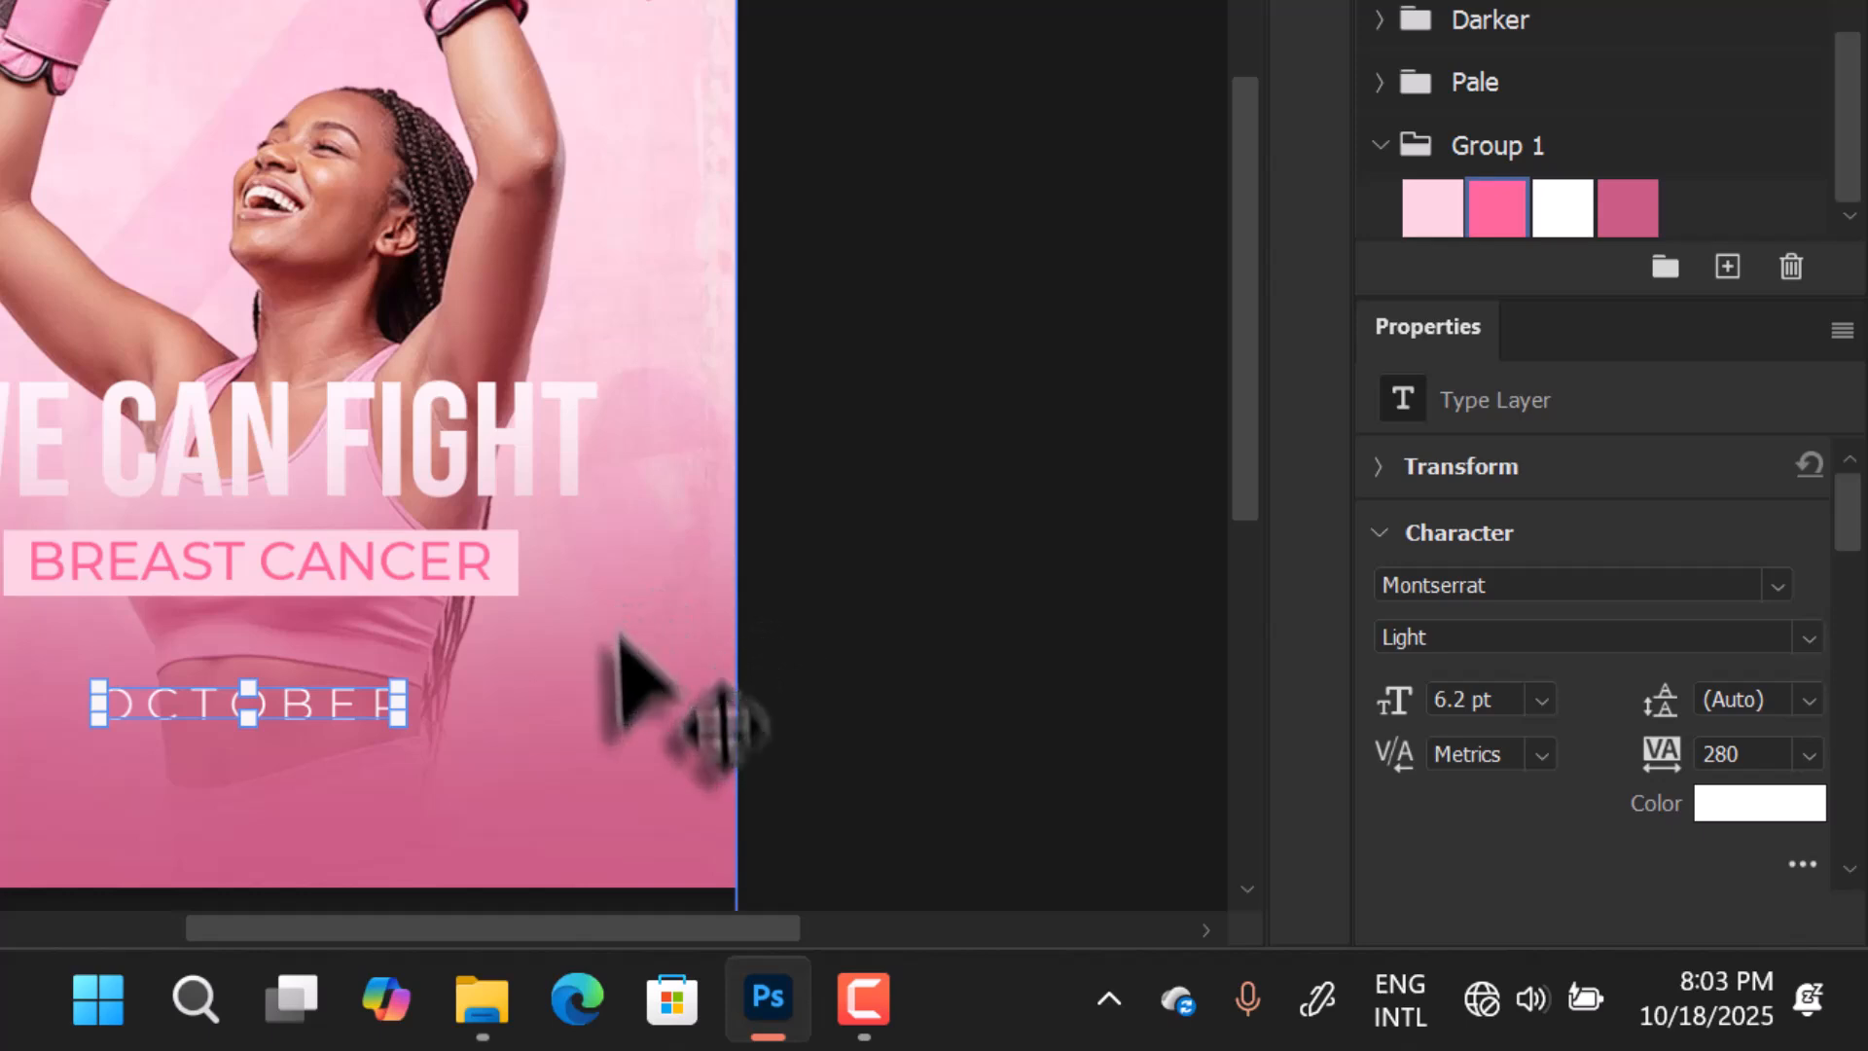
click(837, 638)
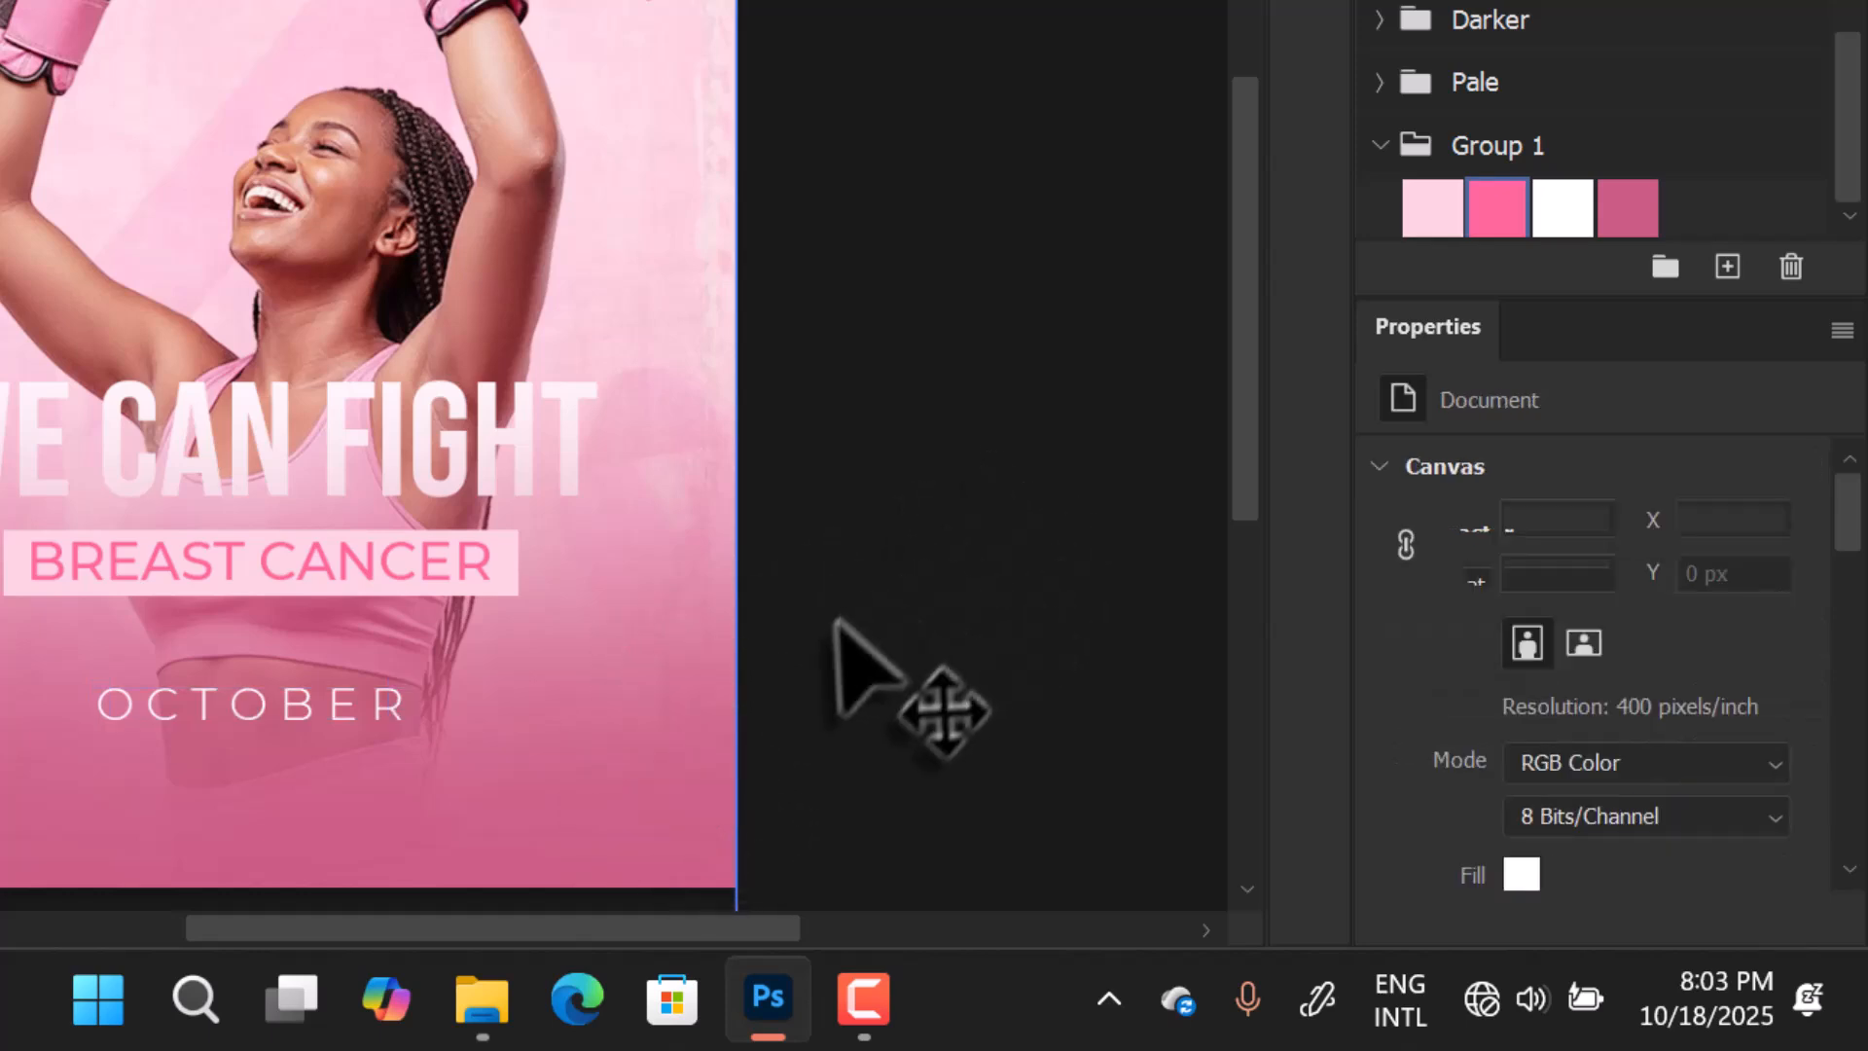
click(362, 708)
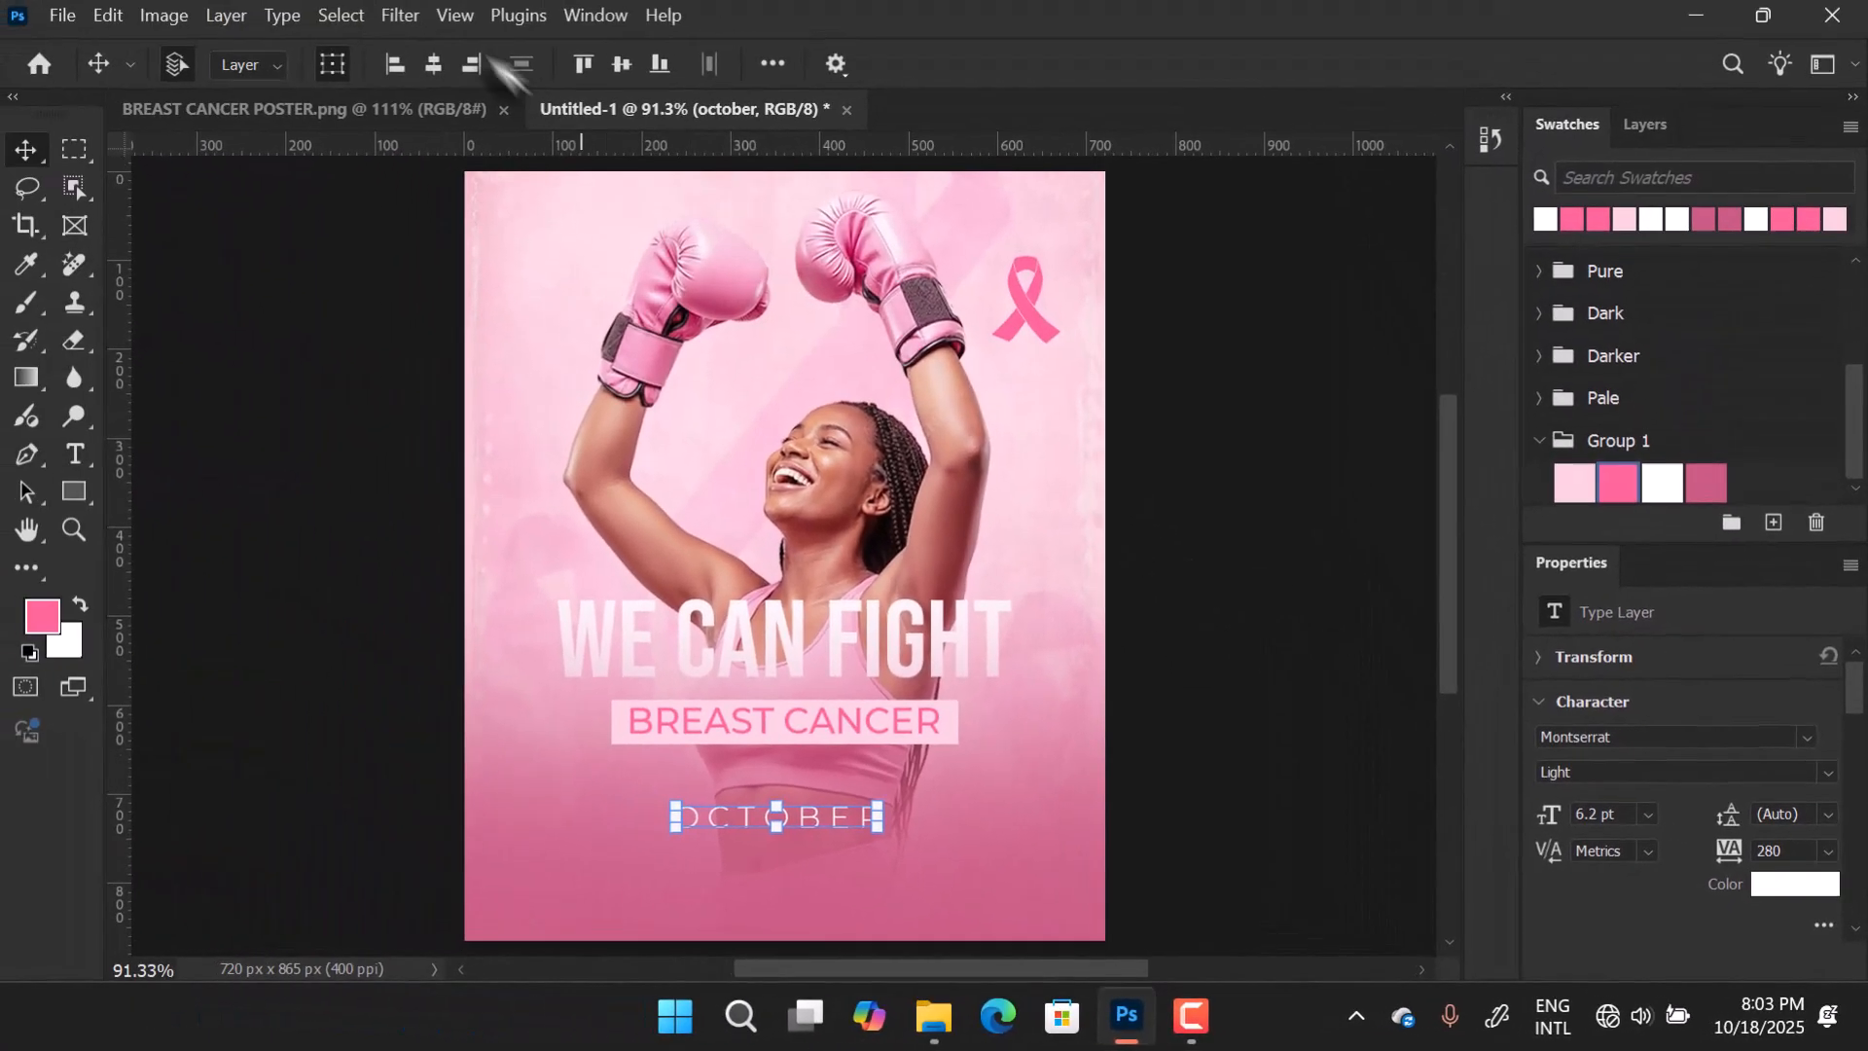
click(434, 64)
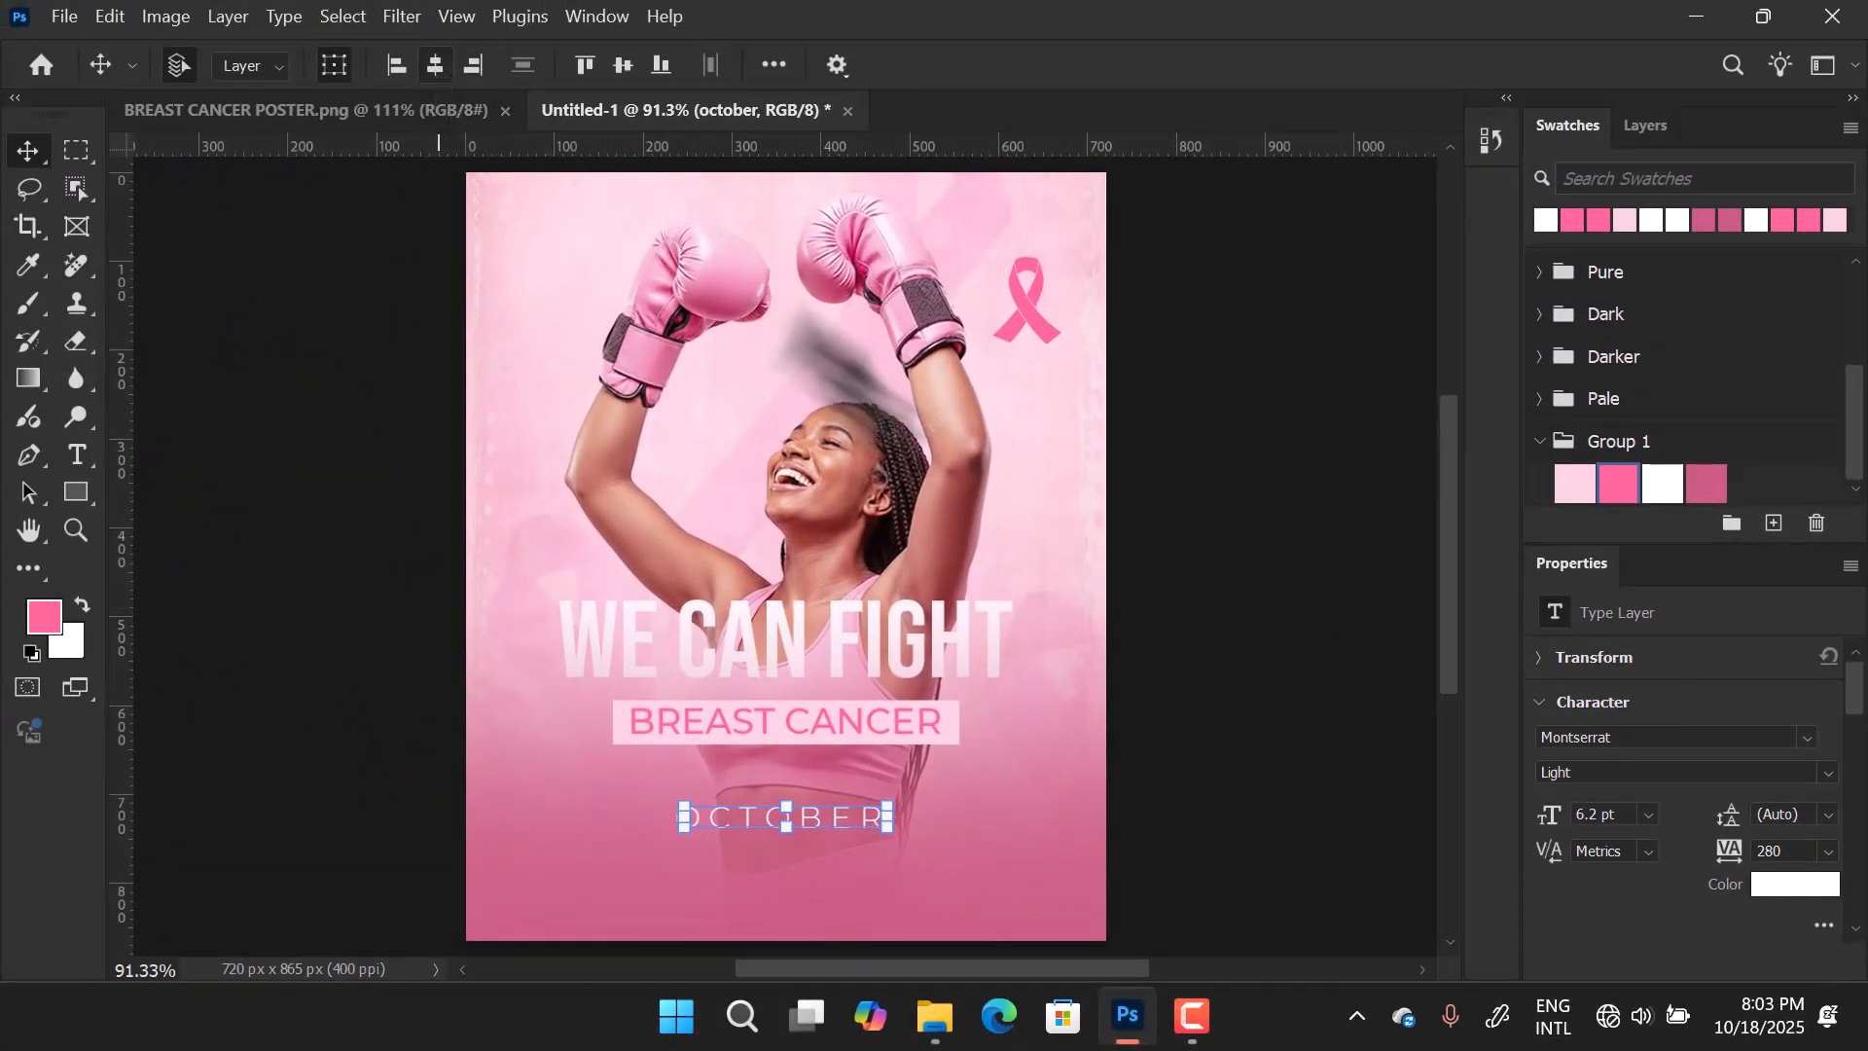
click(1170, 796)
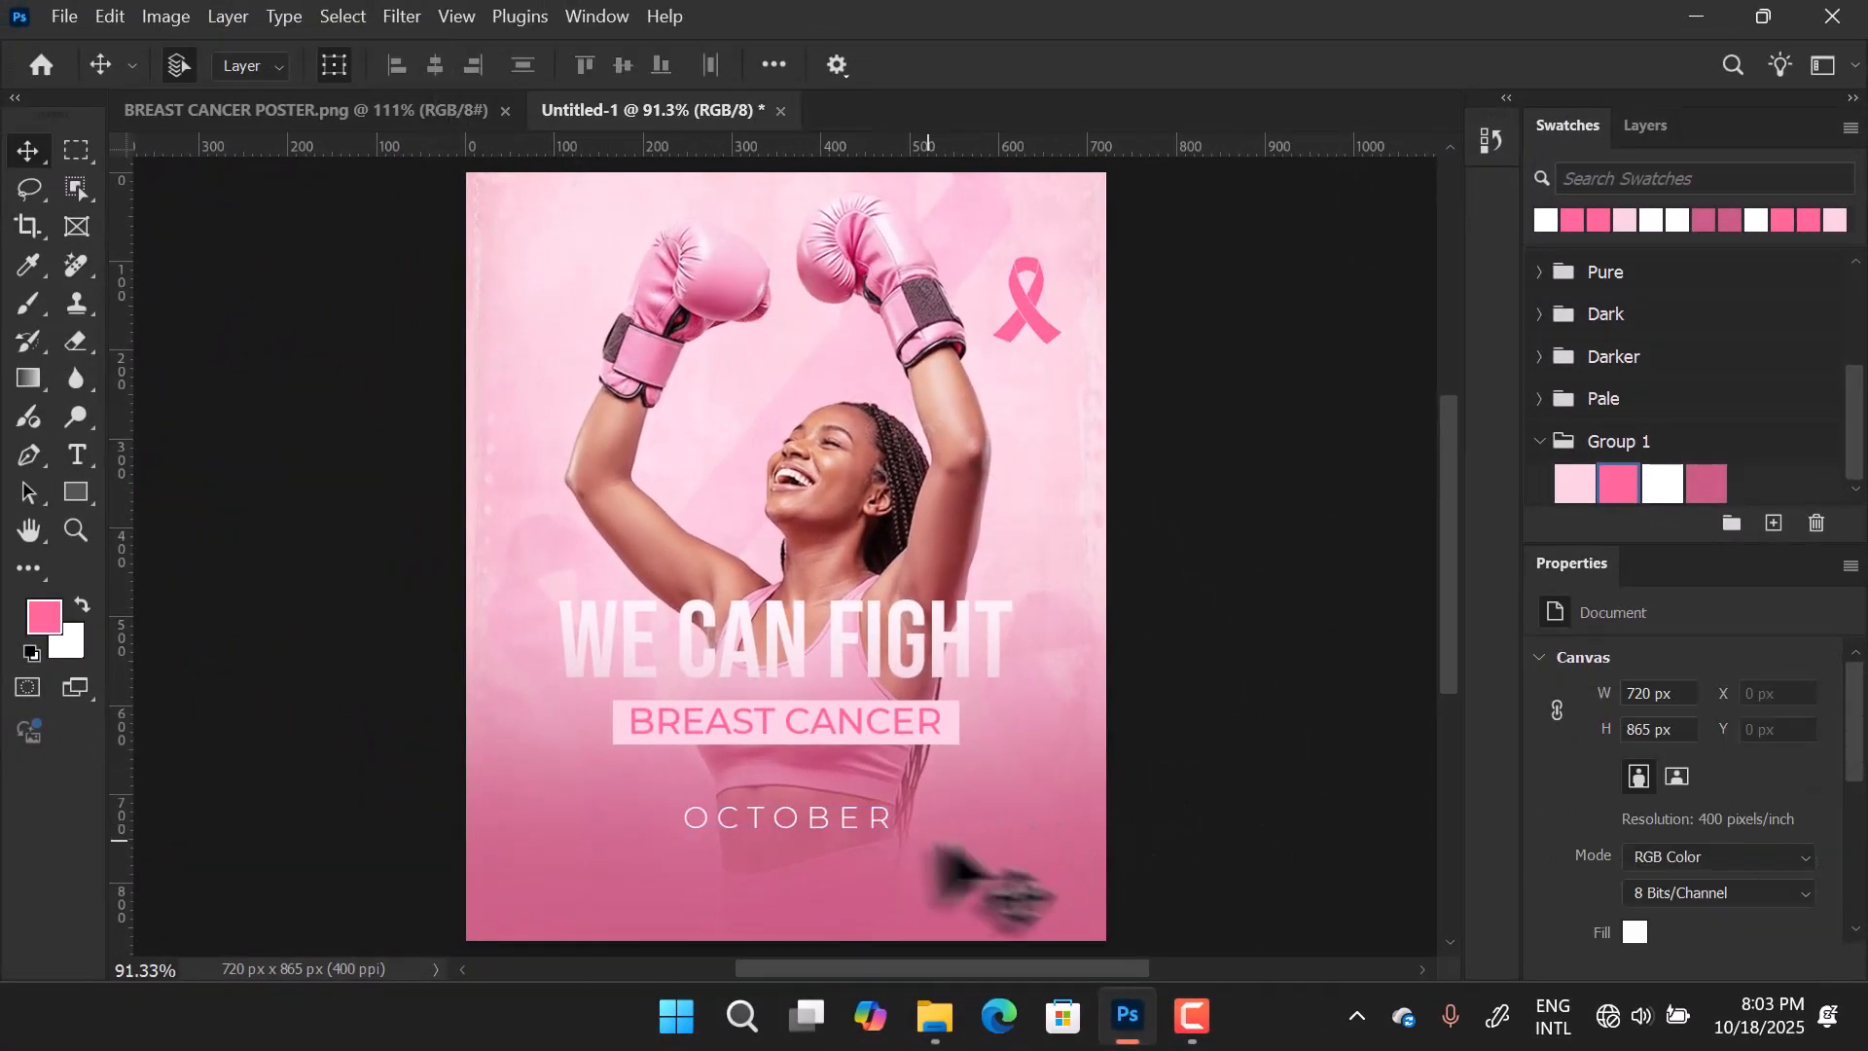
click(841, 817)
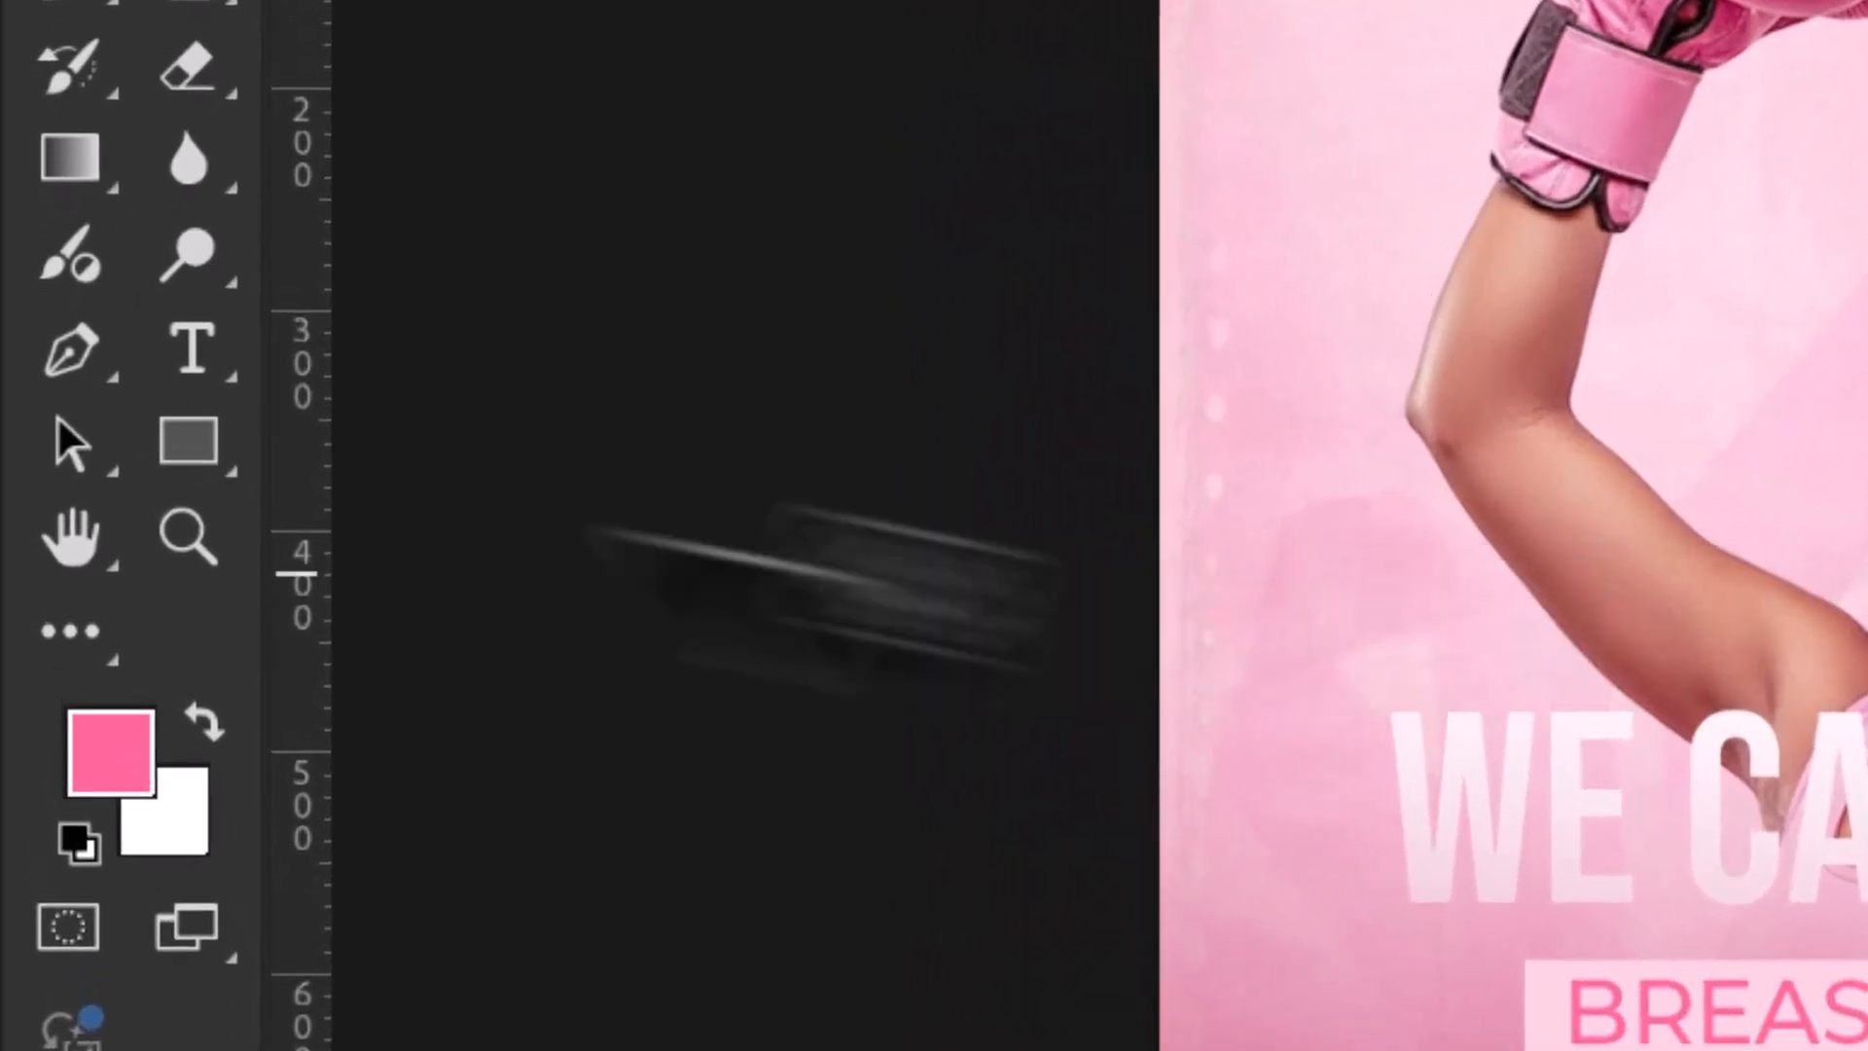
Draw a short straight horizontal line about 25 px long just before the word OCTOBER with the Line tool.
right_click(195, 467)
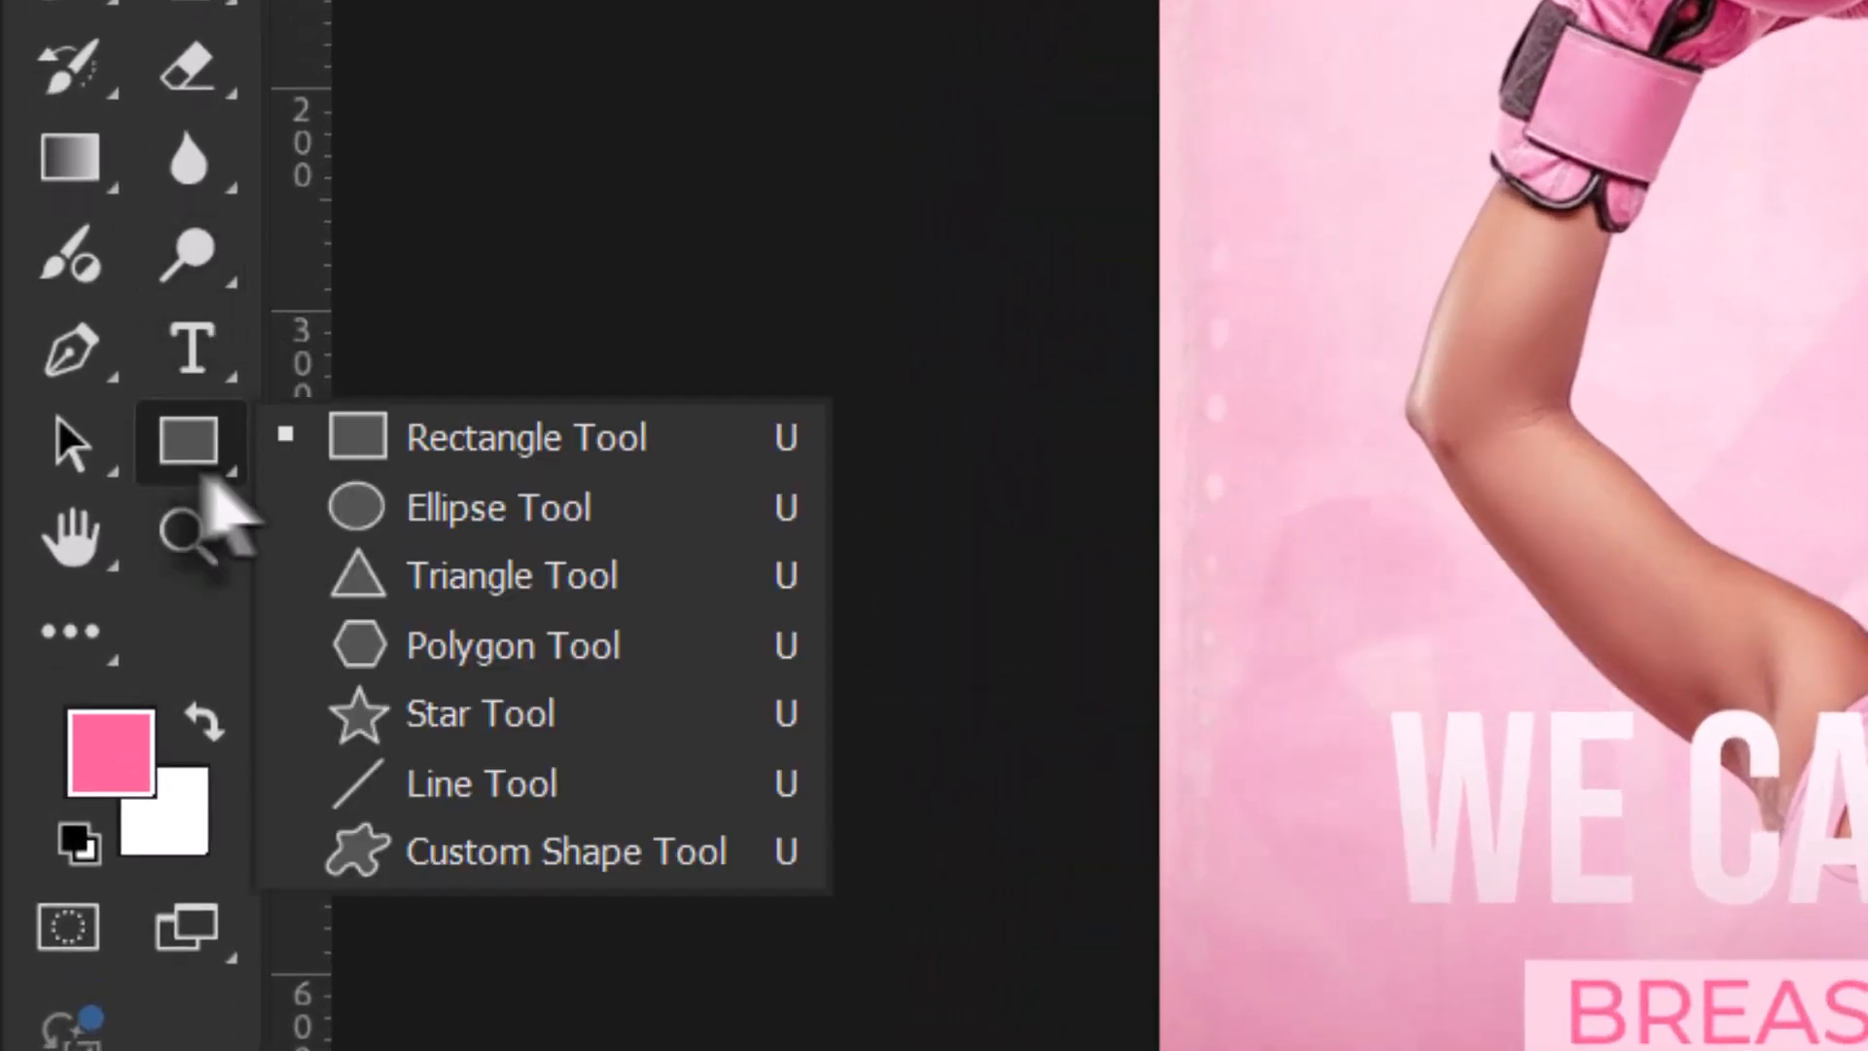
click(451, 784)
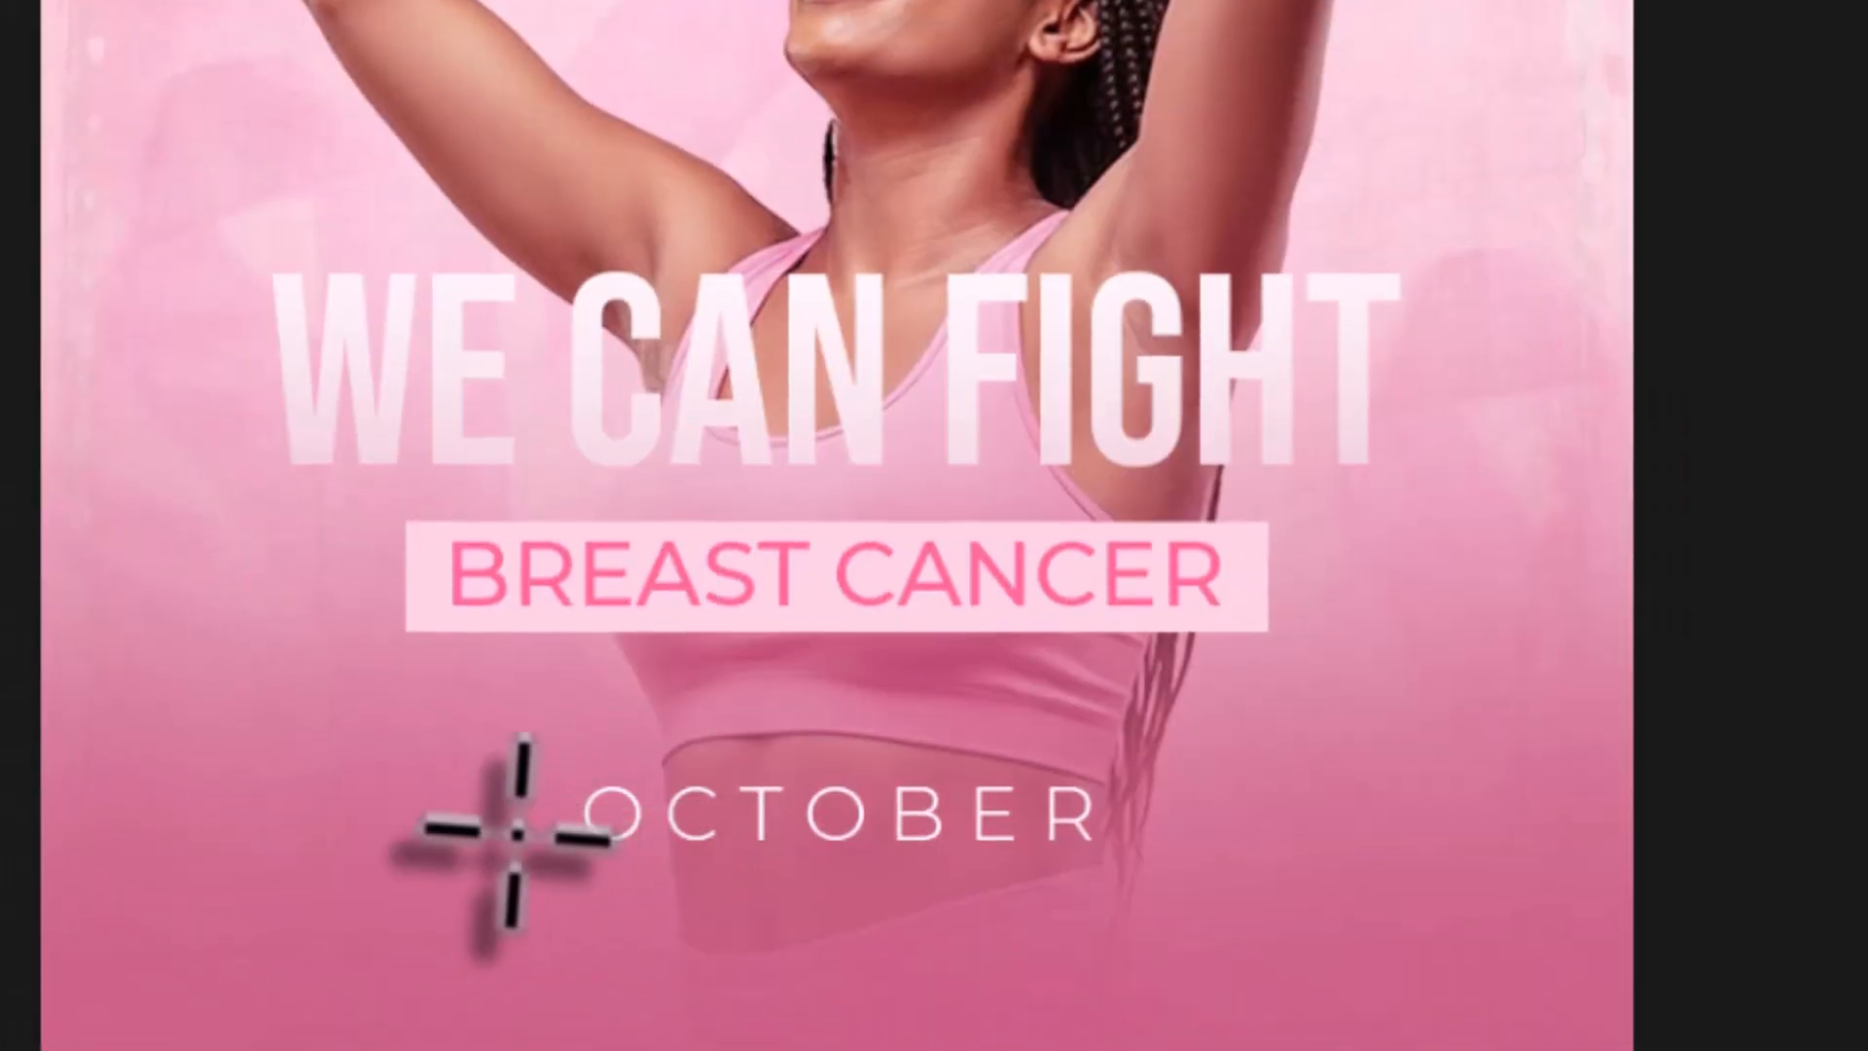
drag(572, 895, 673, 845)
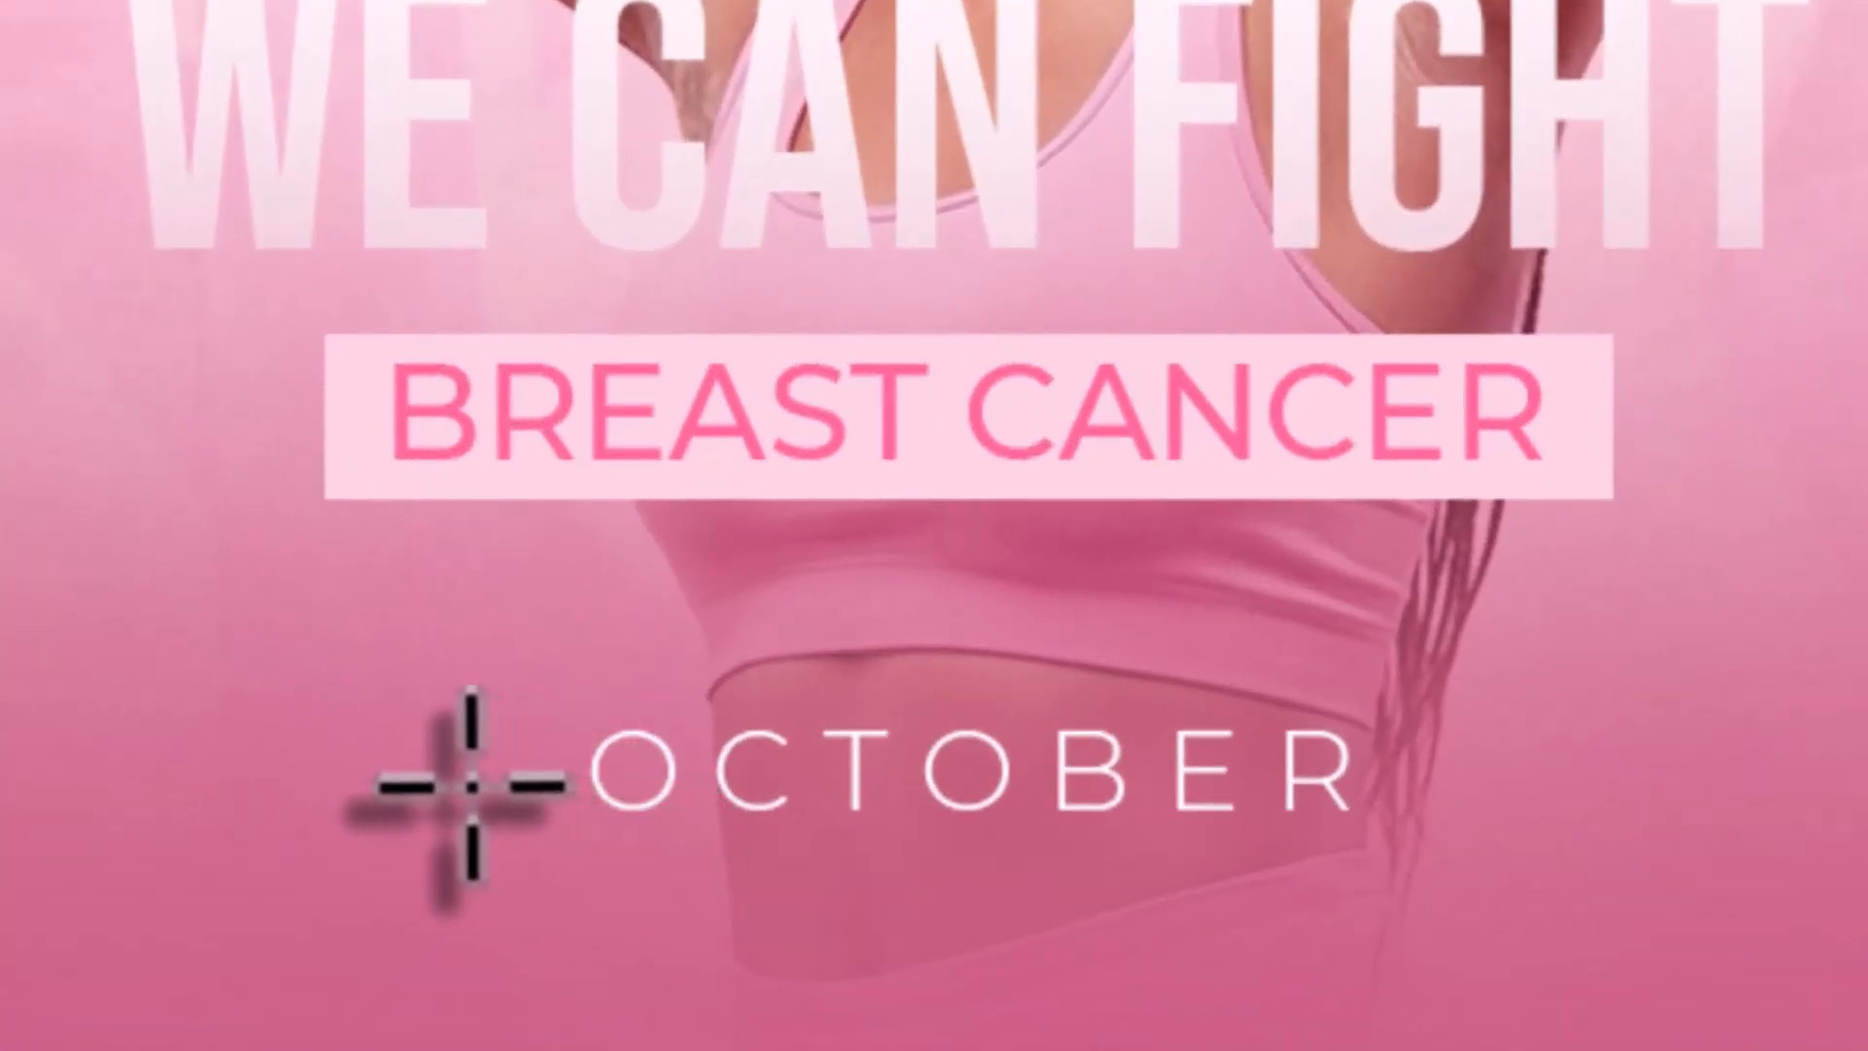
drag(467, 772, 545, 774)
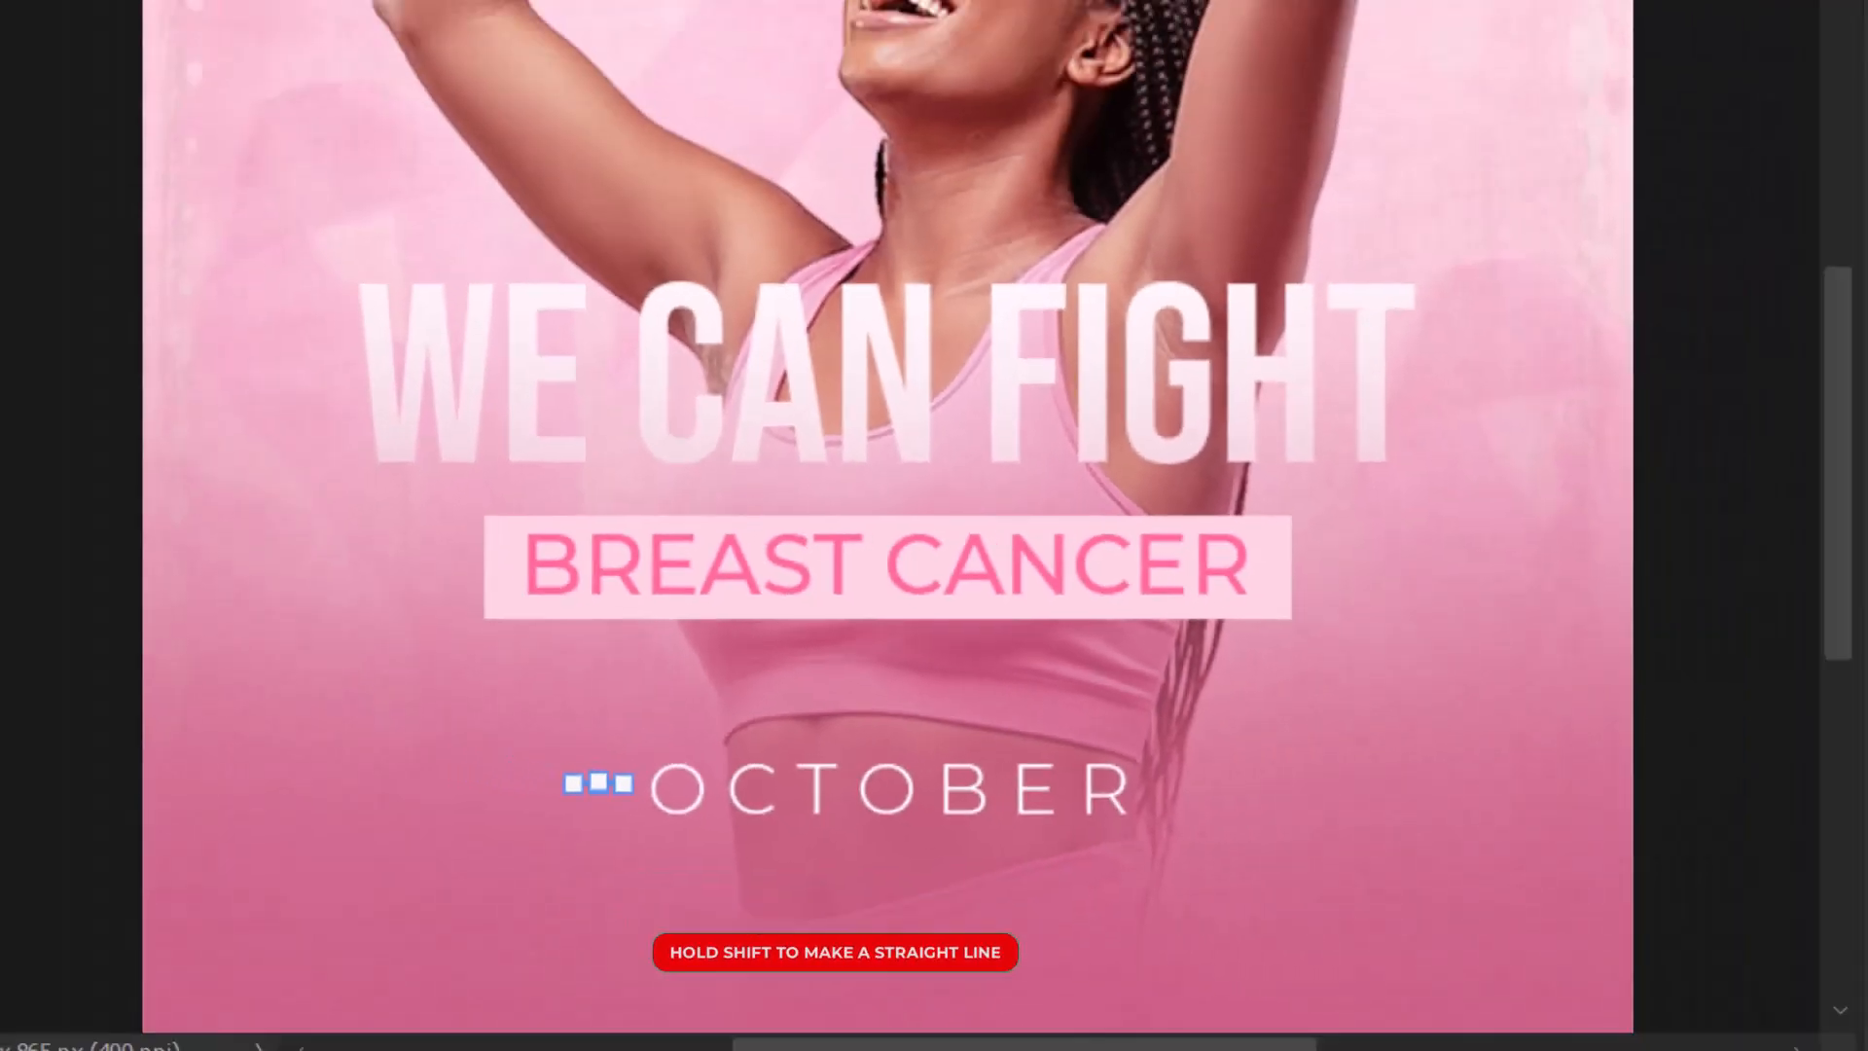
click(27, 150)
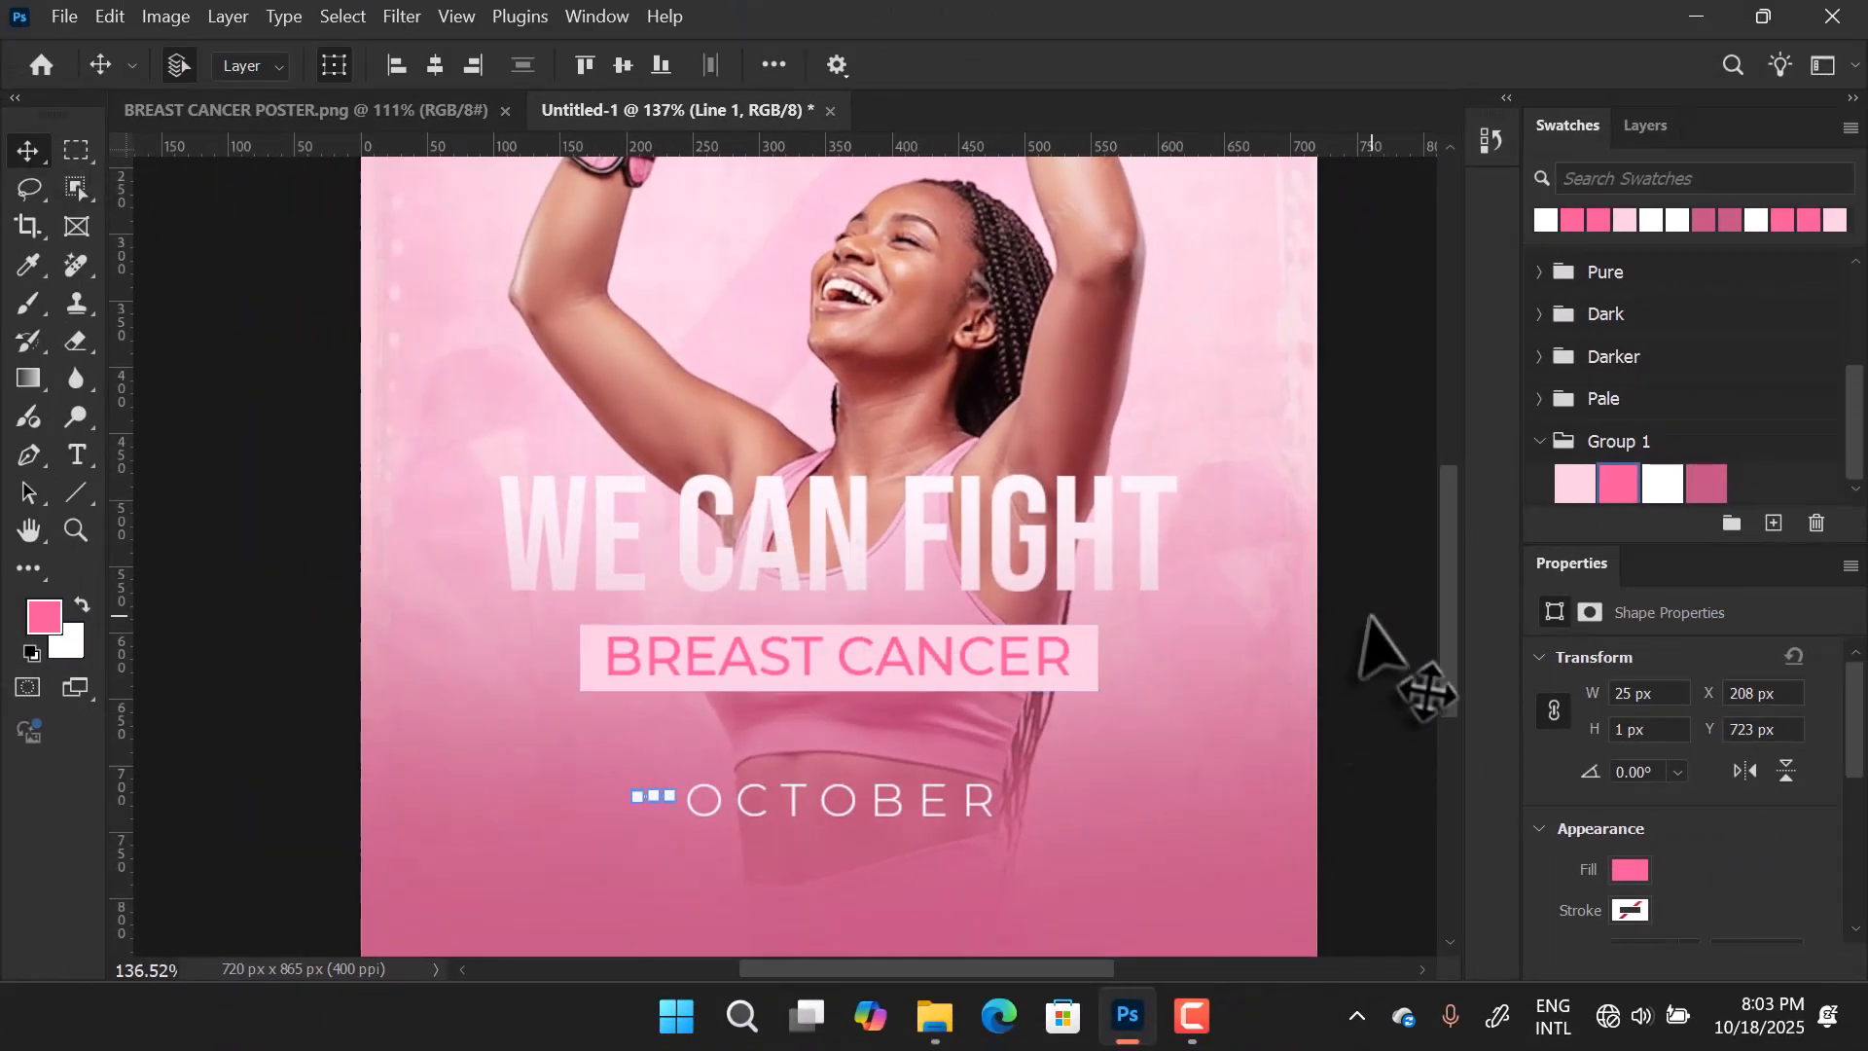
click(1330, 678)
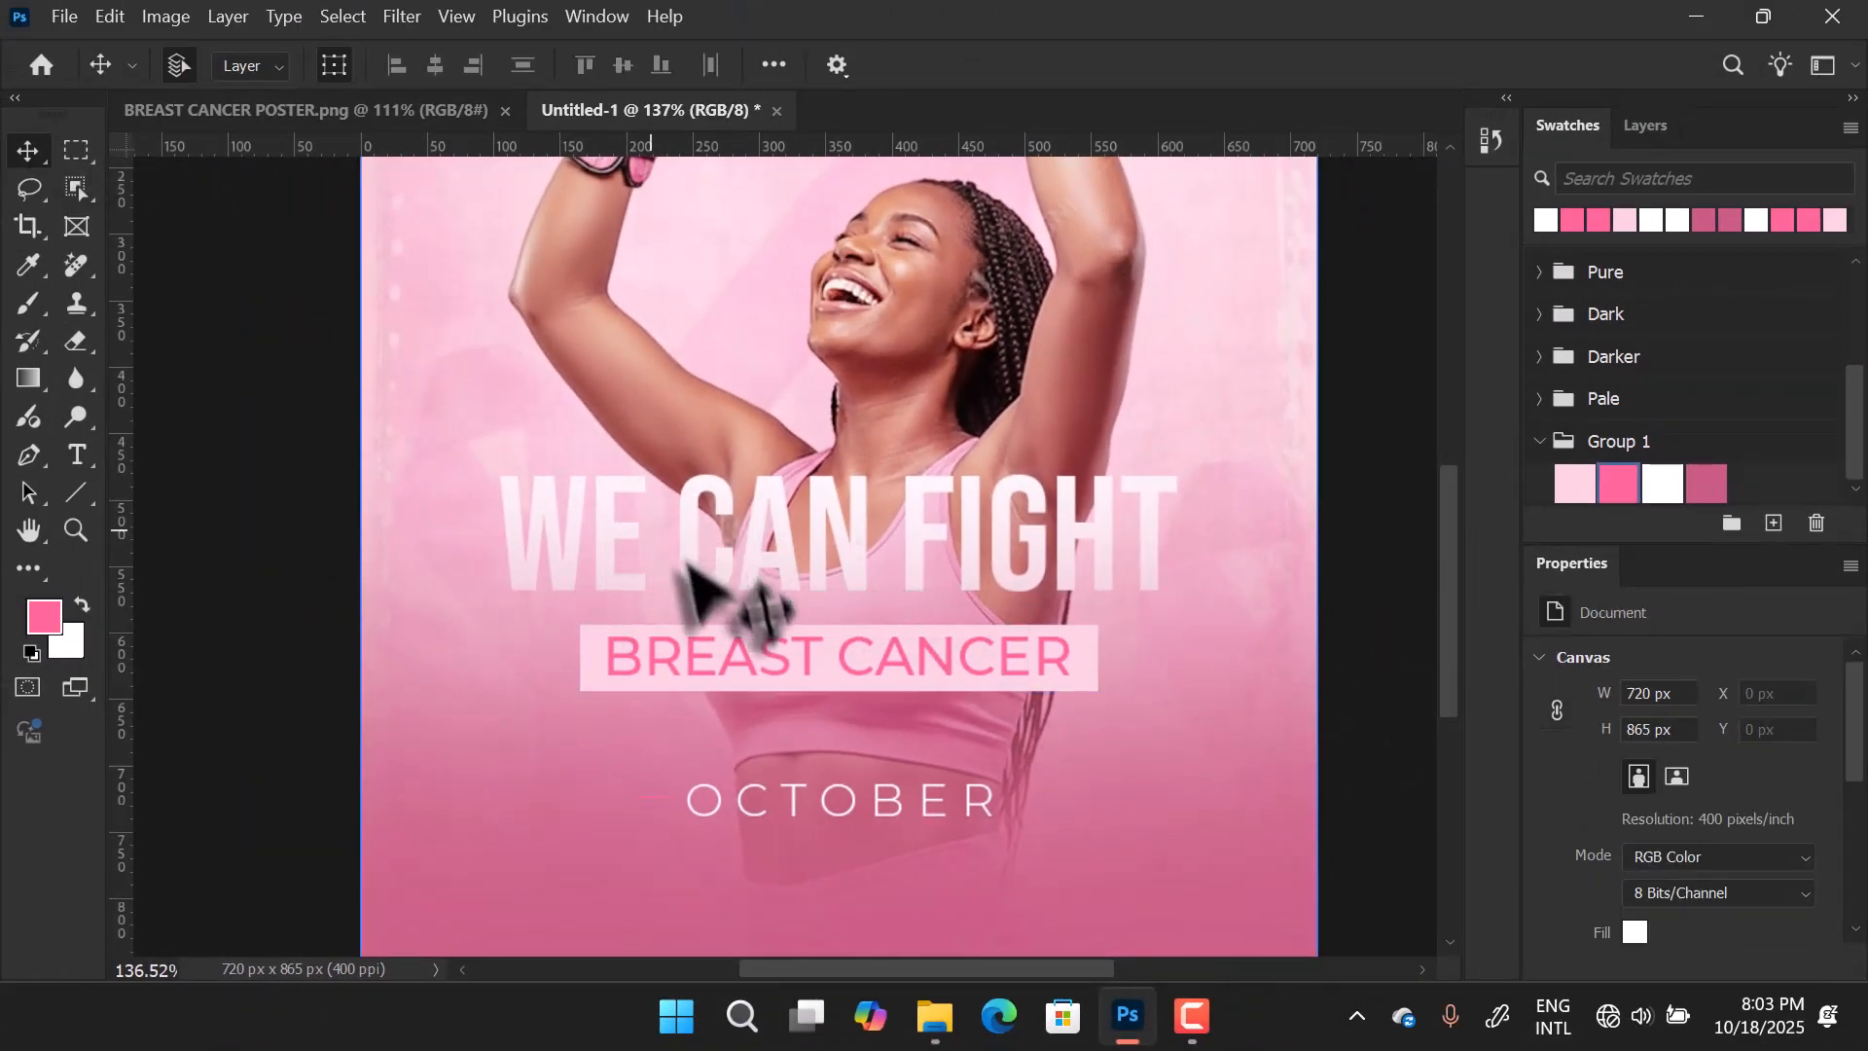
Remove the fill from the Line 1 shape and give it a white stroke.
click(1632, 124)
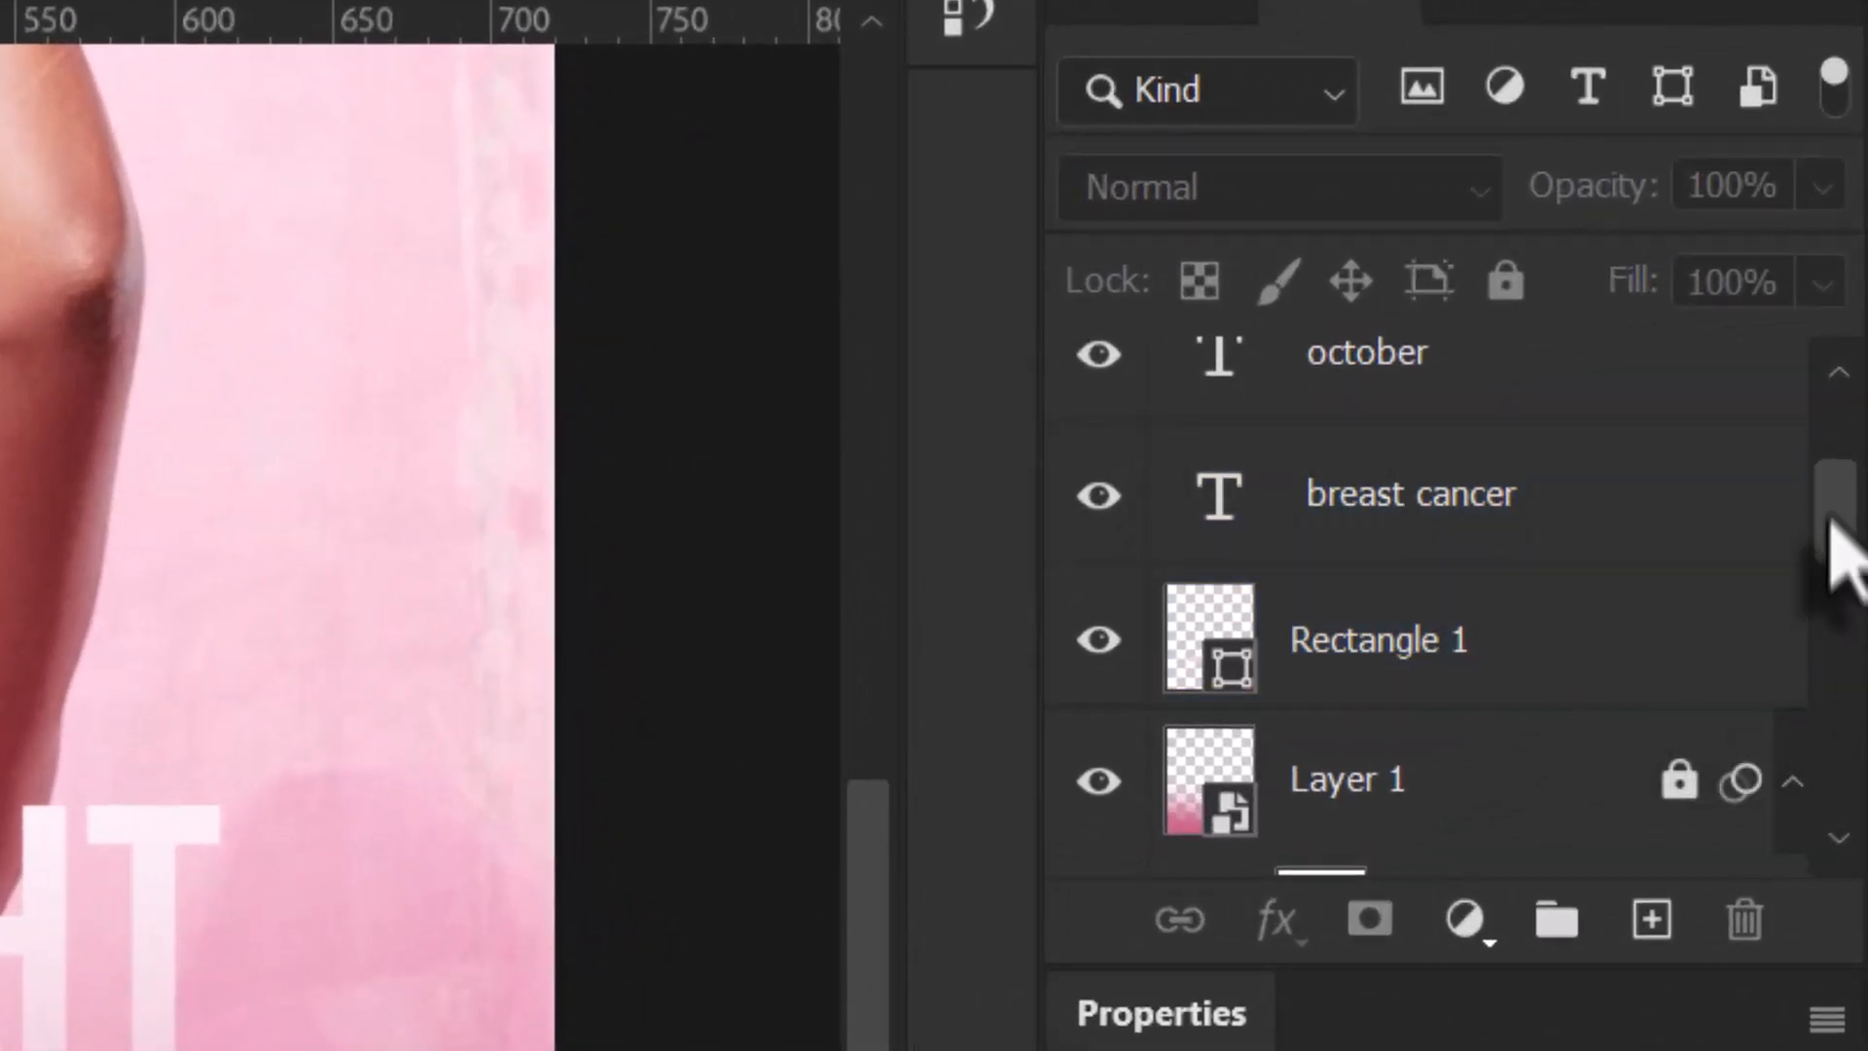
drag(1834, 550, 1813, 429)
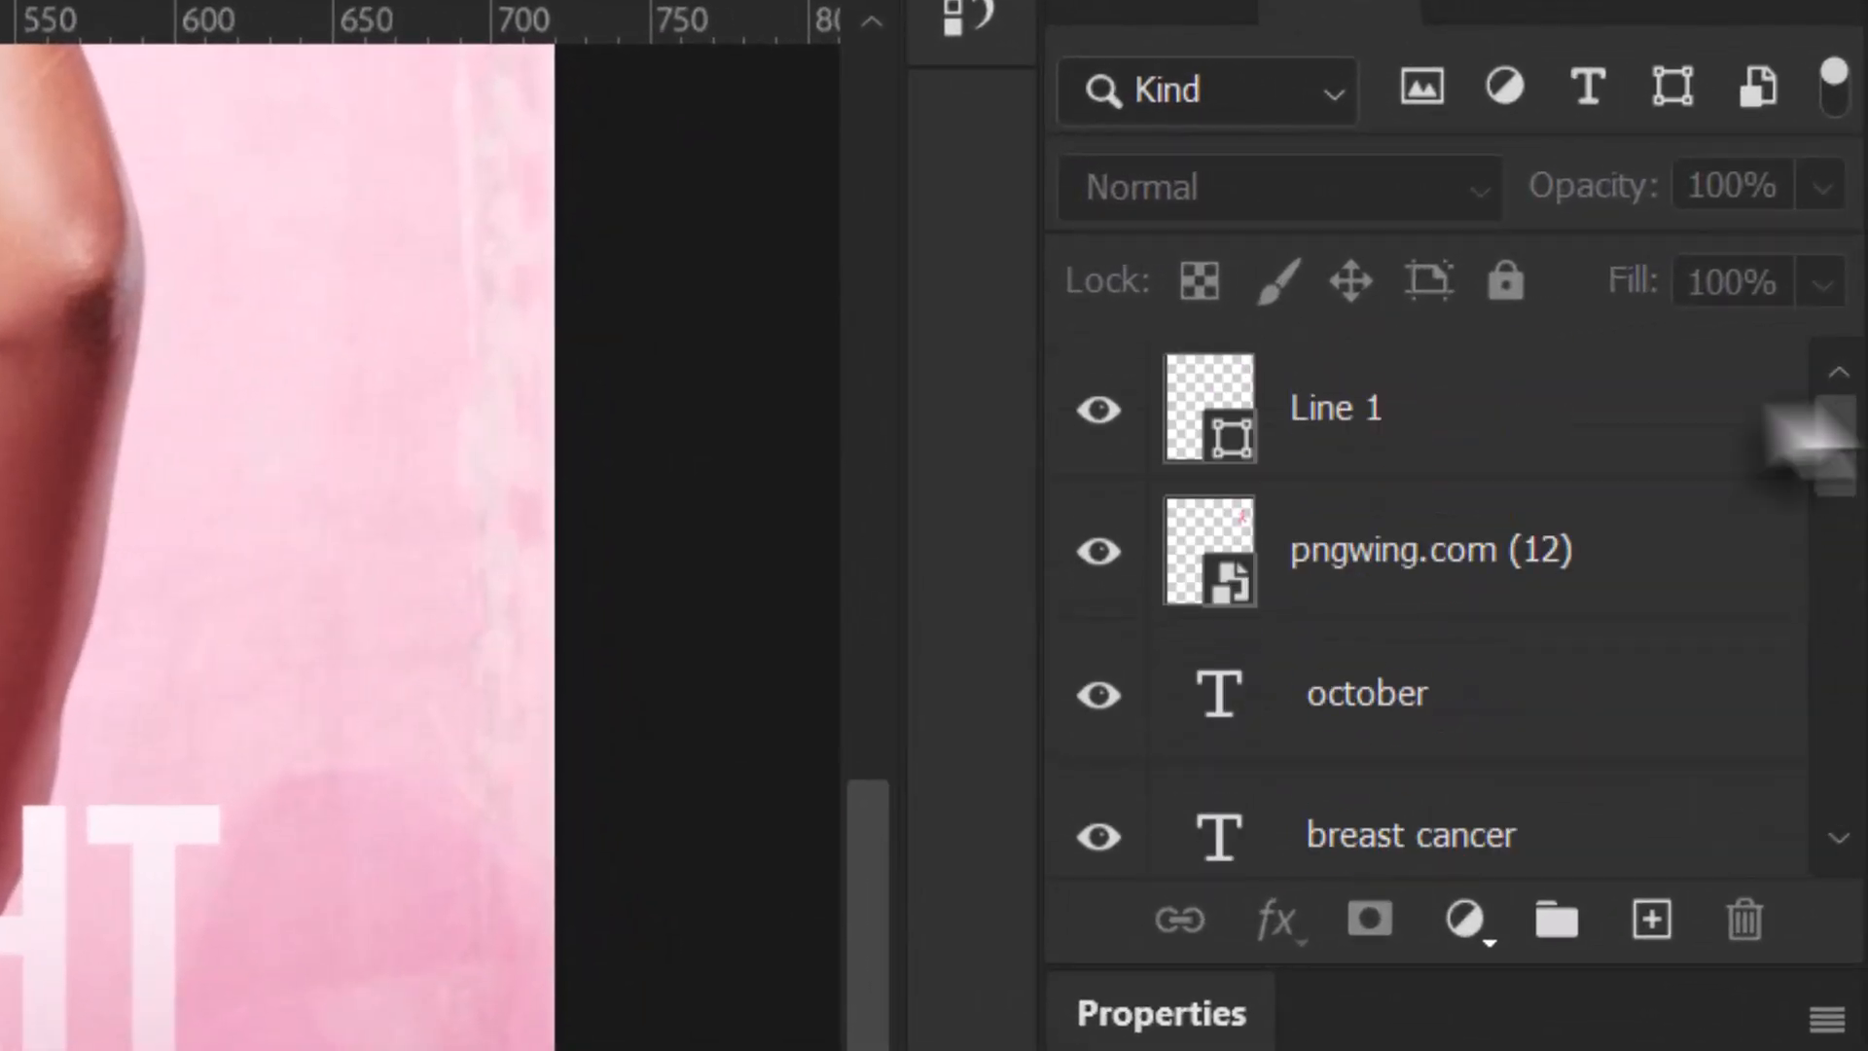
click(1391, 409)
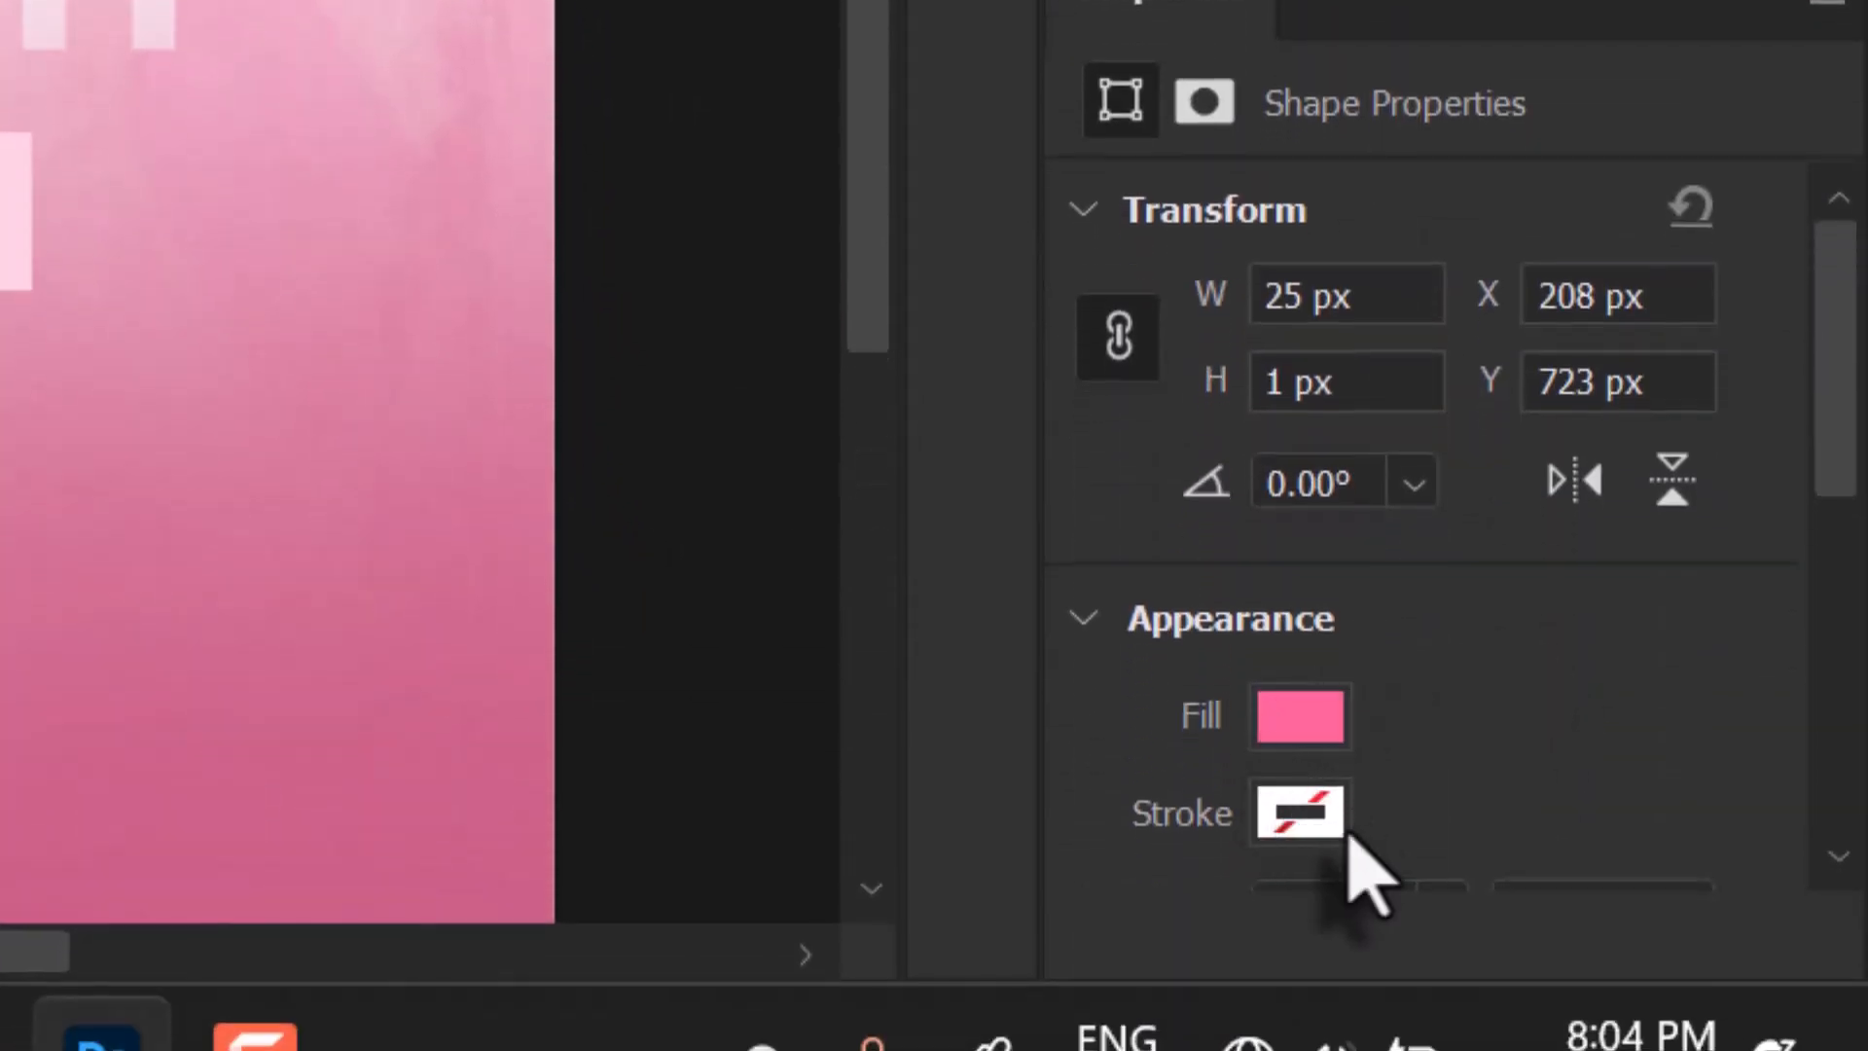
click(1302, 725)
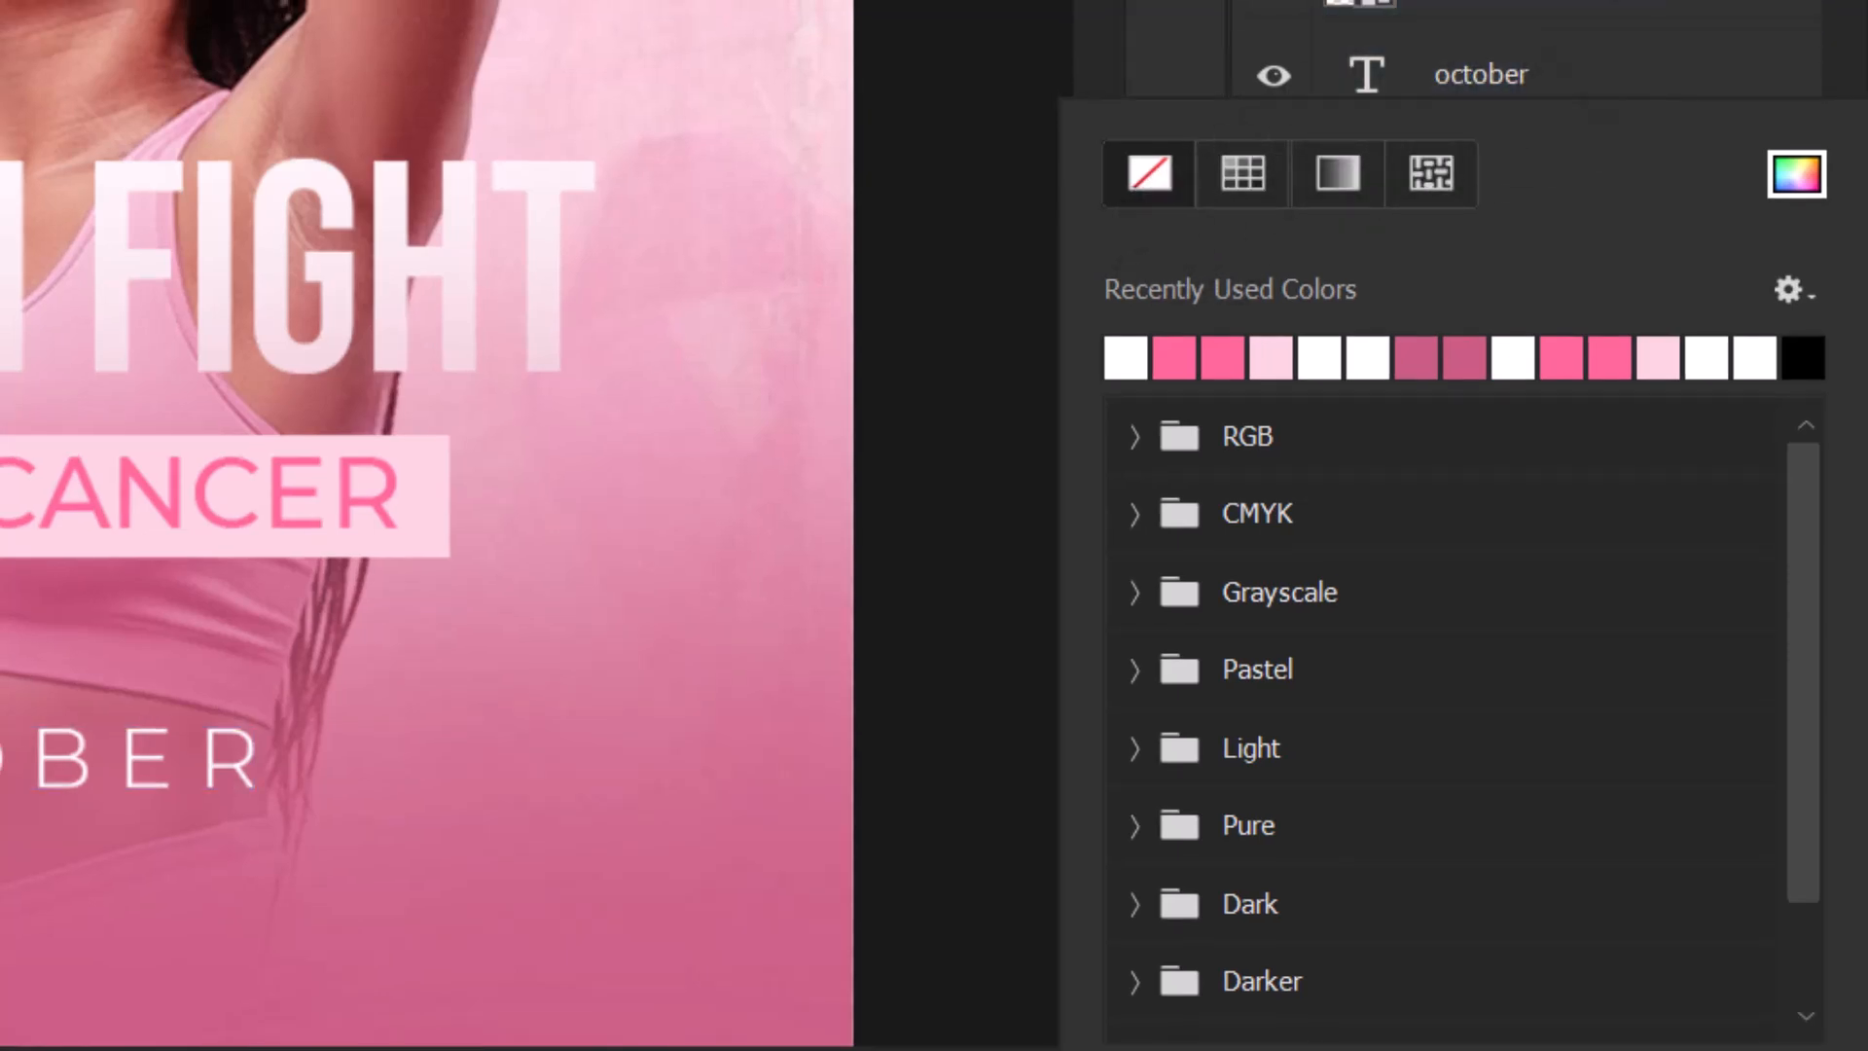
click(1527, 5)
click(1449, 963)
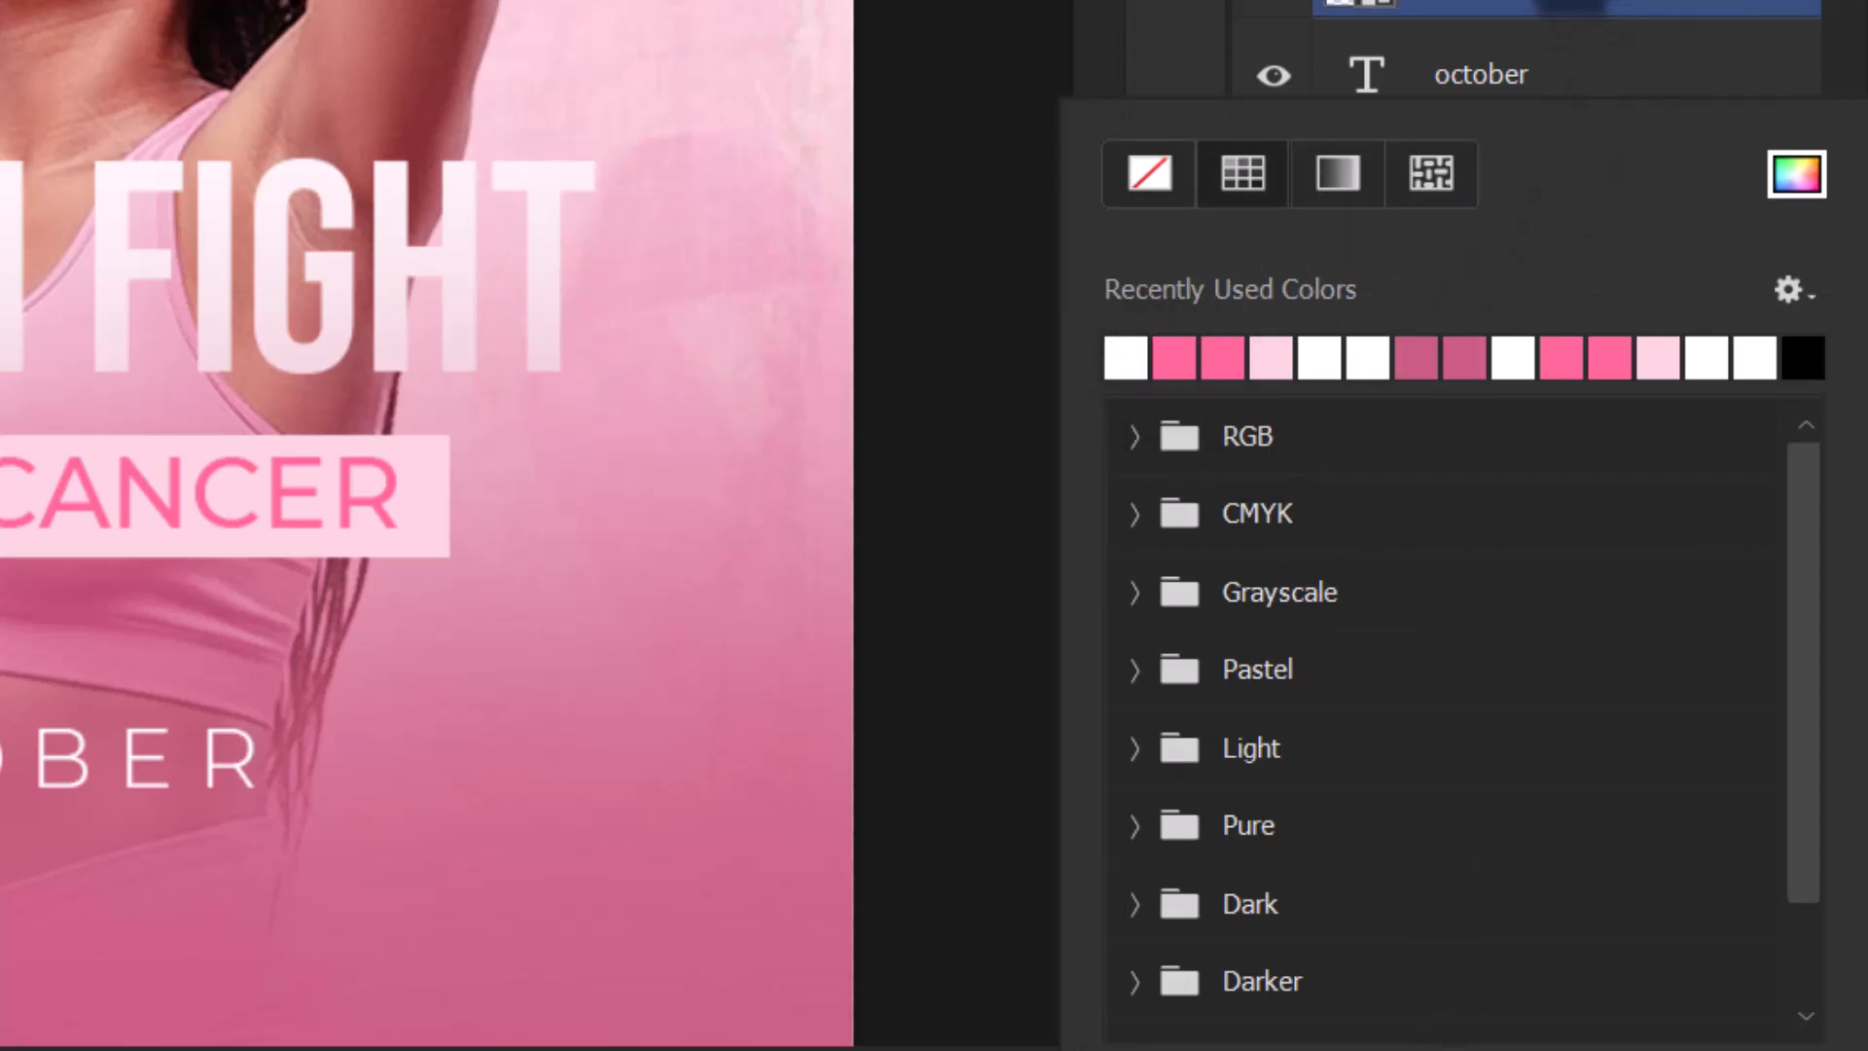
click(1644, 5)
click(948, 317)
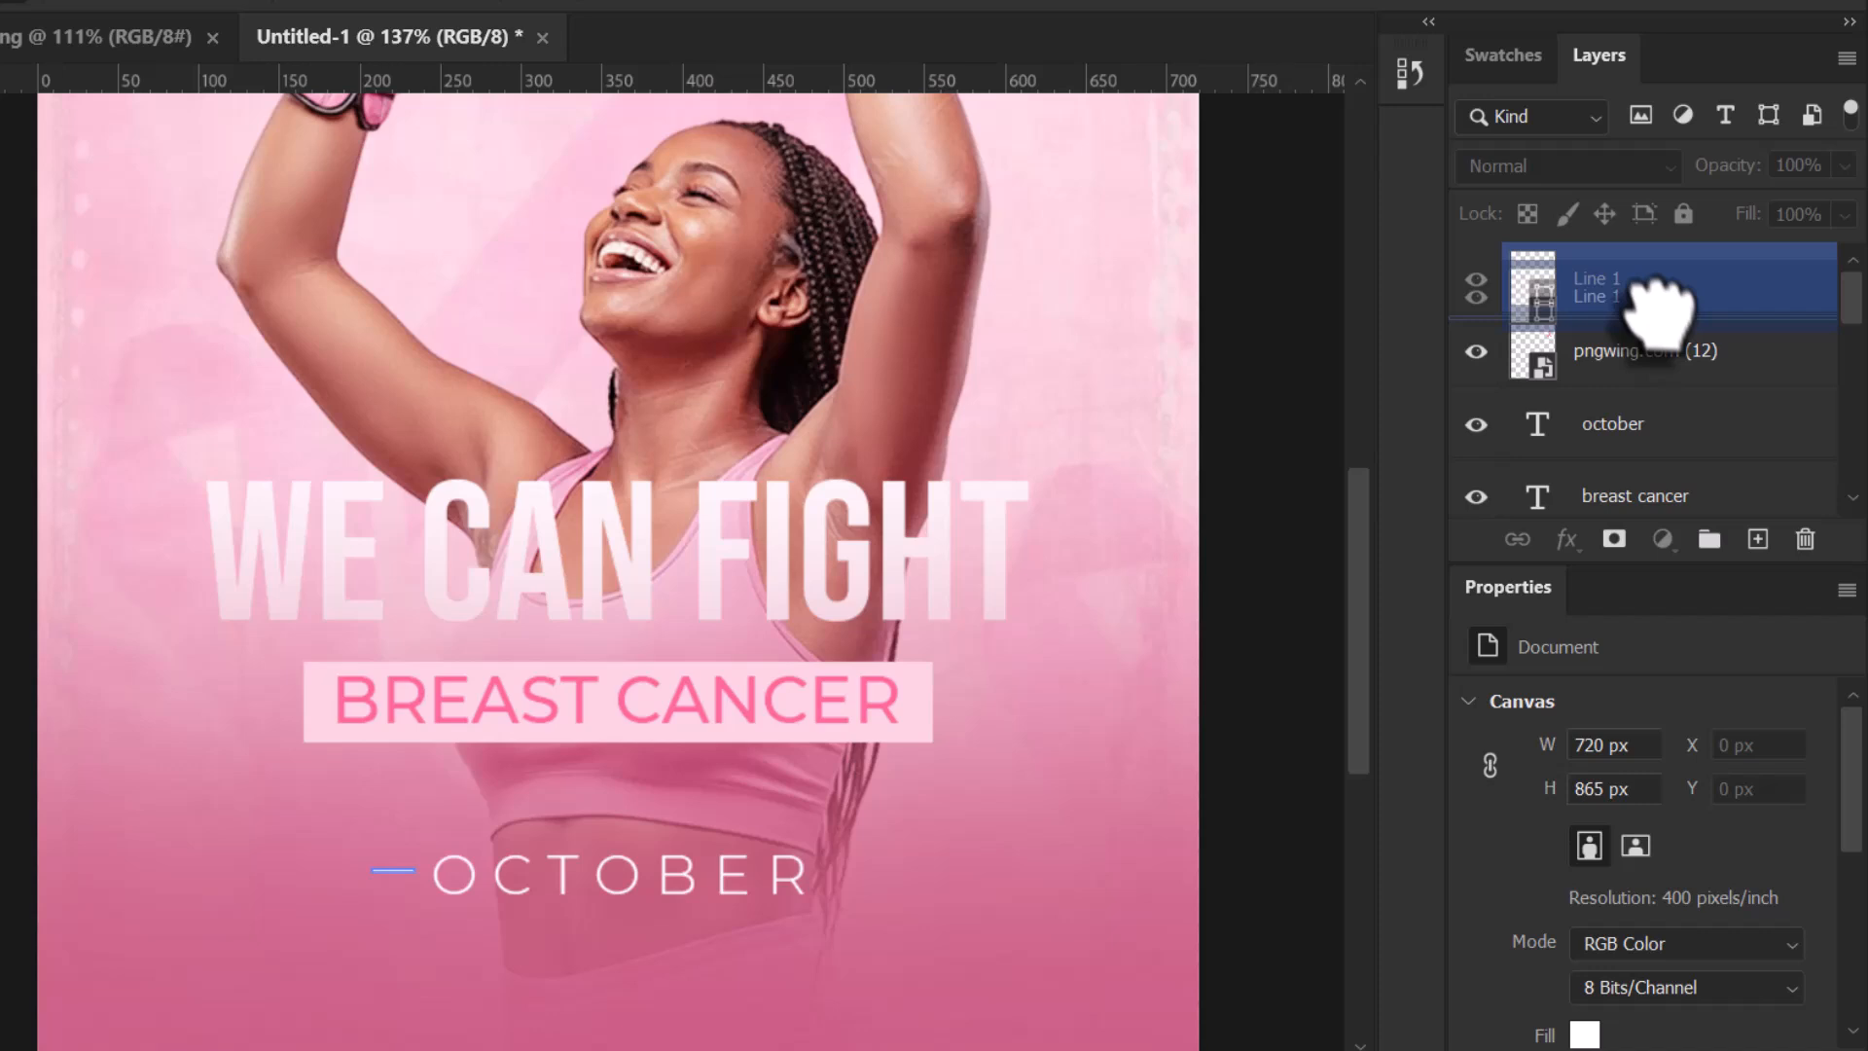
Duplicate the white line and place the copy just after the word OCTOBER at X 494 px.
drag(1571, 292, 1757, 540)
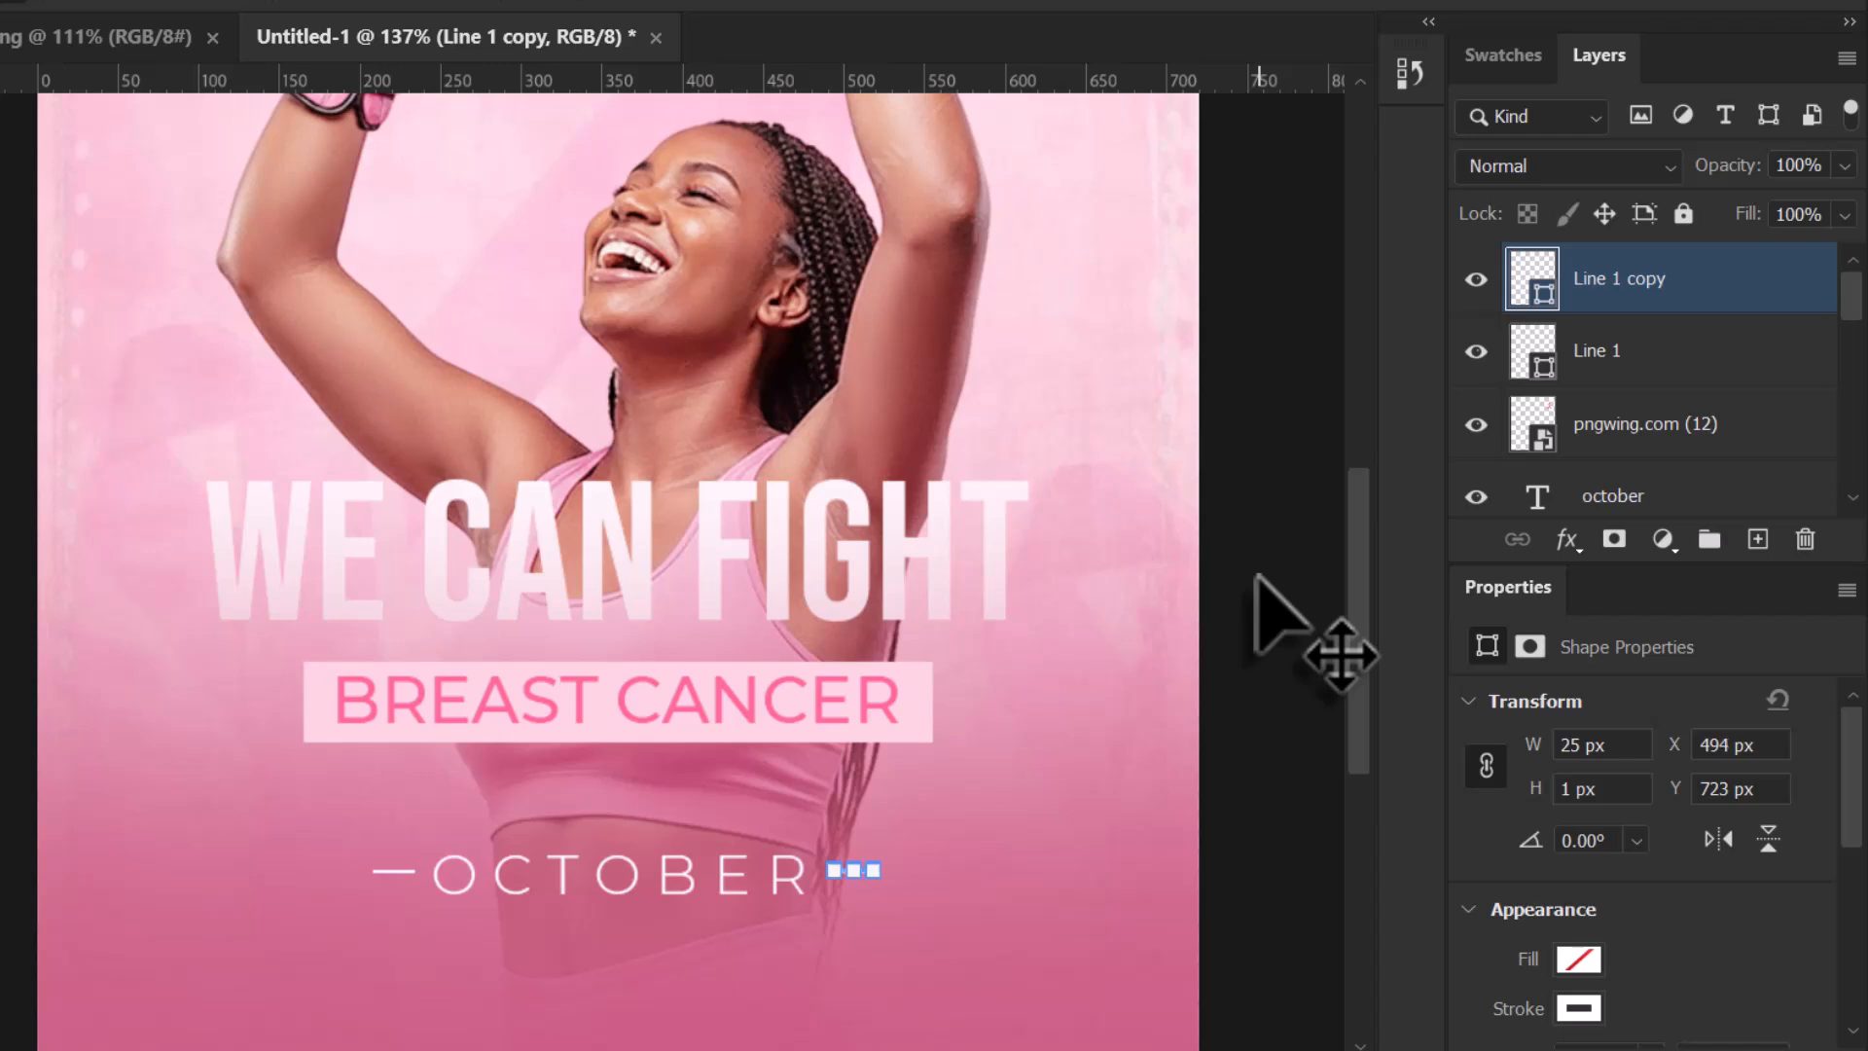
click(1277, 642)
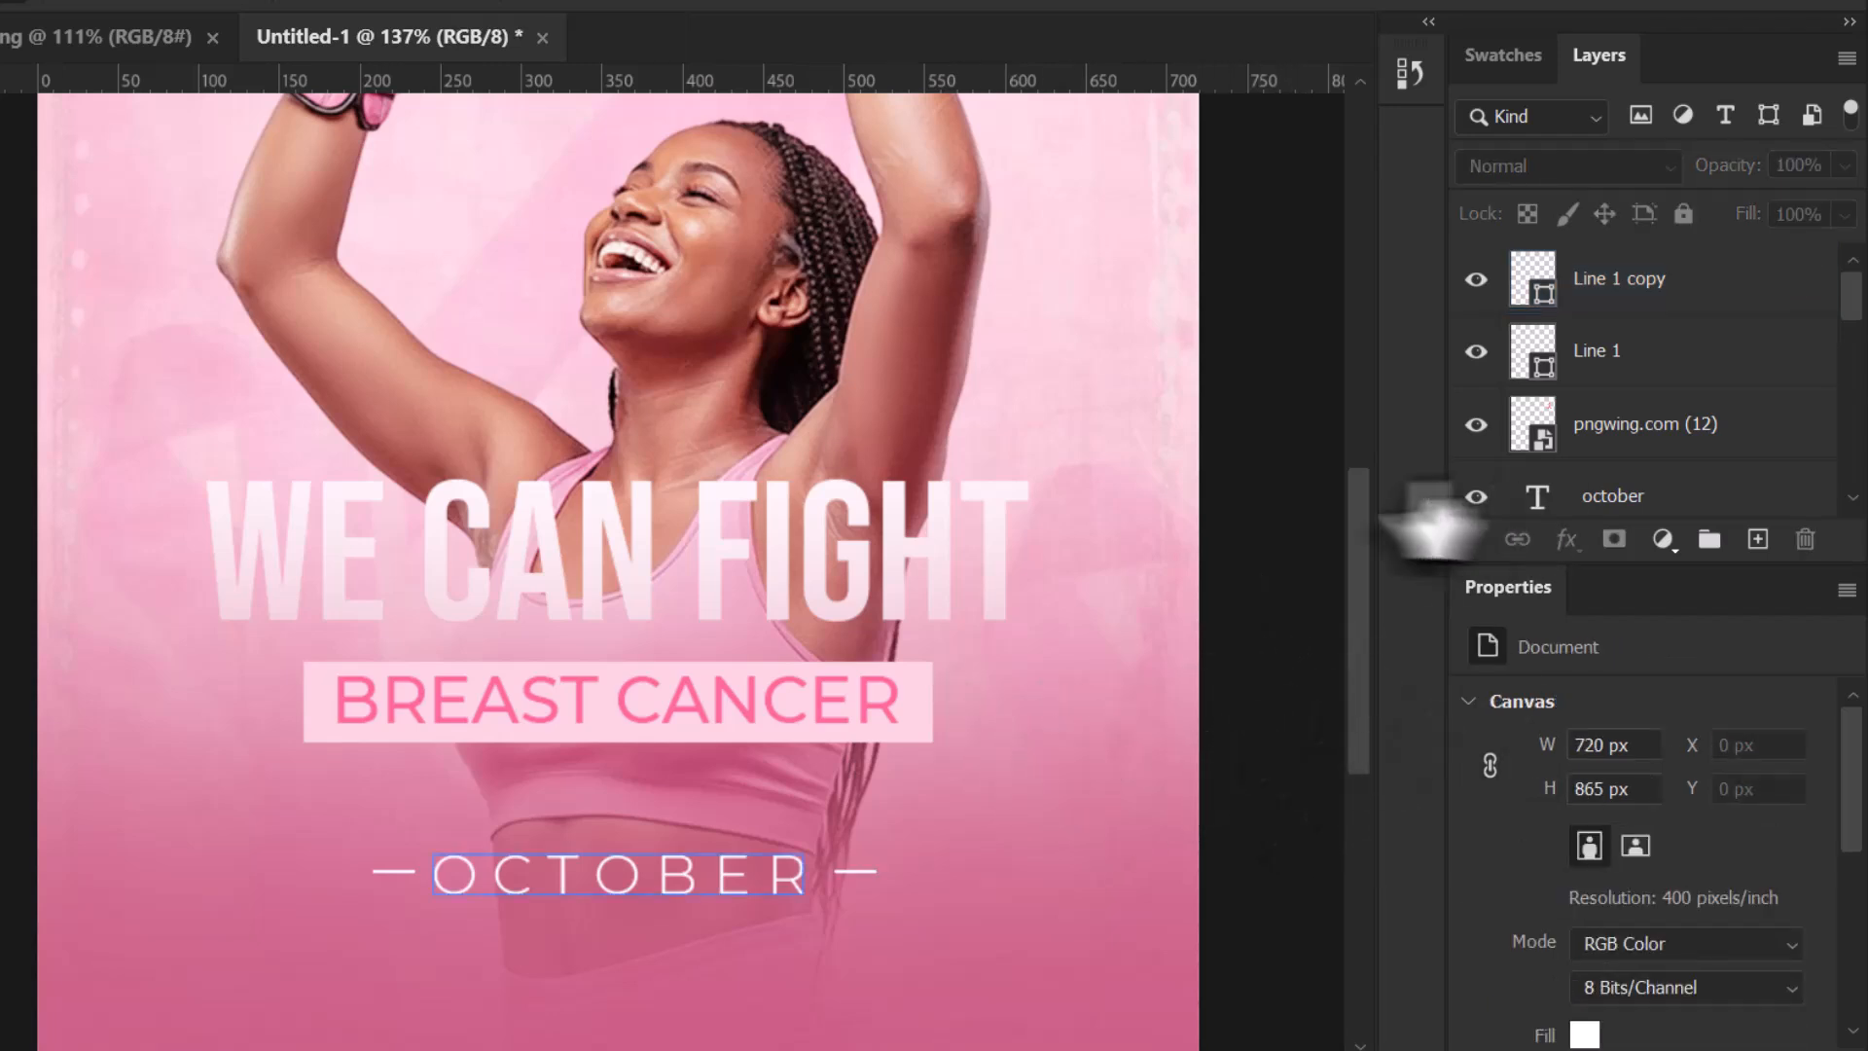
Move the october text layer above the ribbon image layer, directly beneath the two line layers.
click(1556, 495)
click(1640, 355)
click(1556, 287)
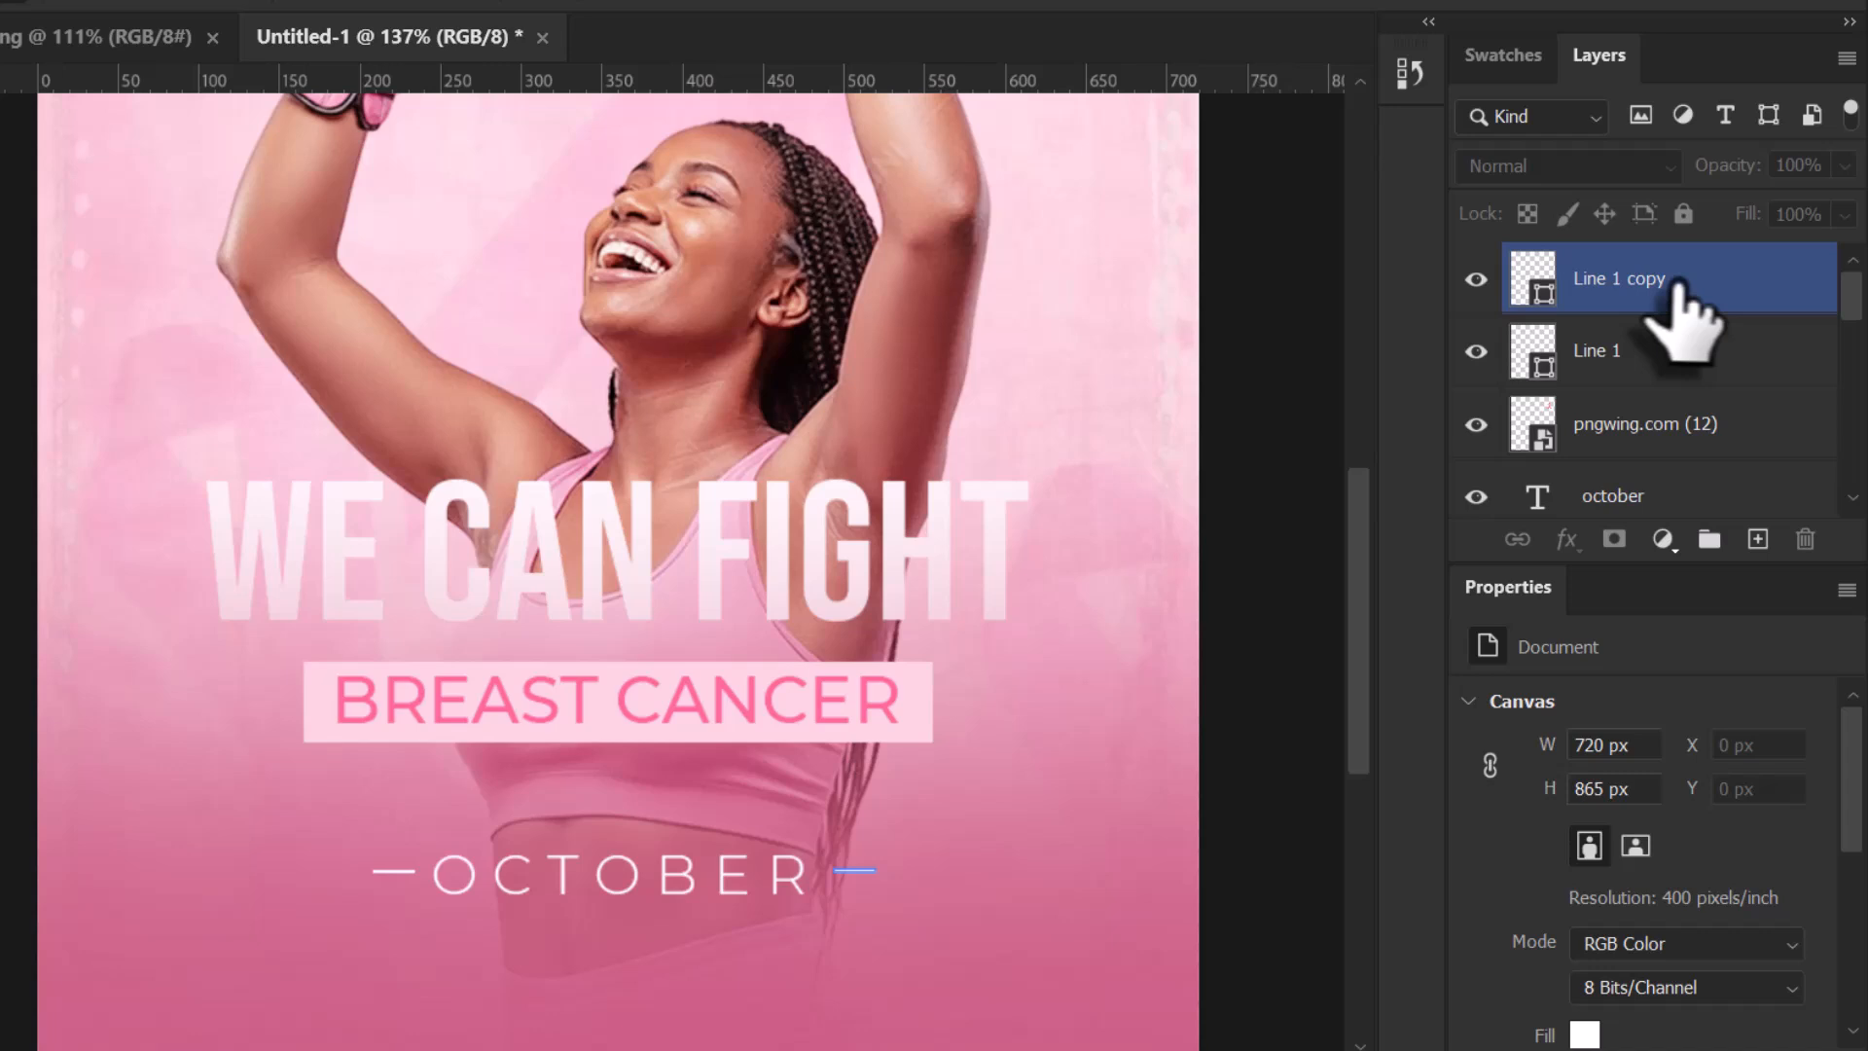
shift+click(1693, 382)
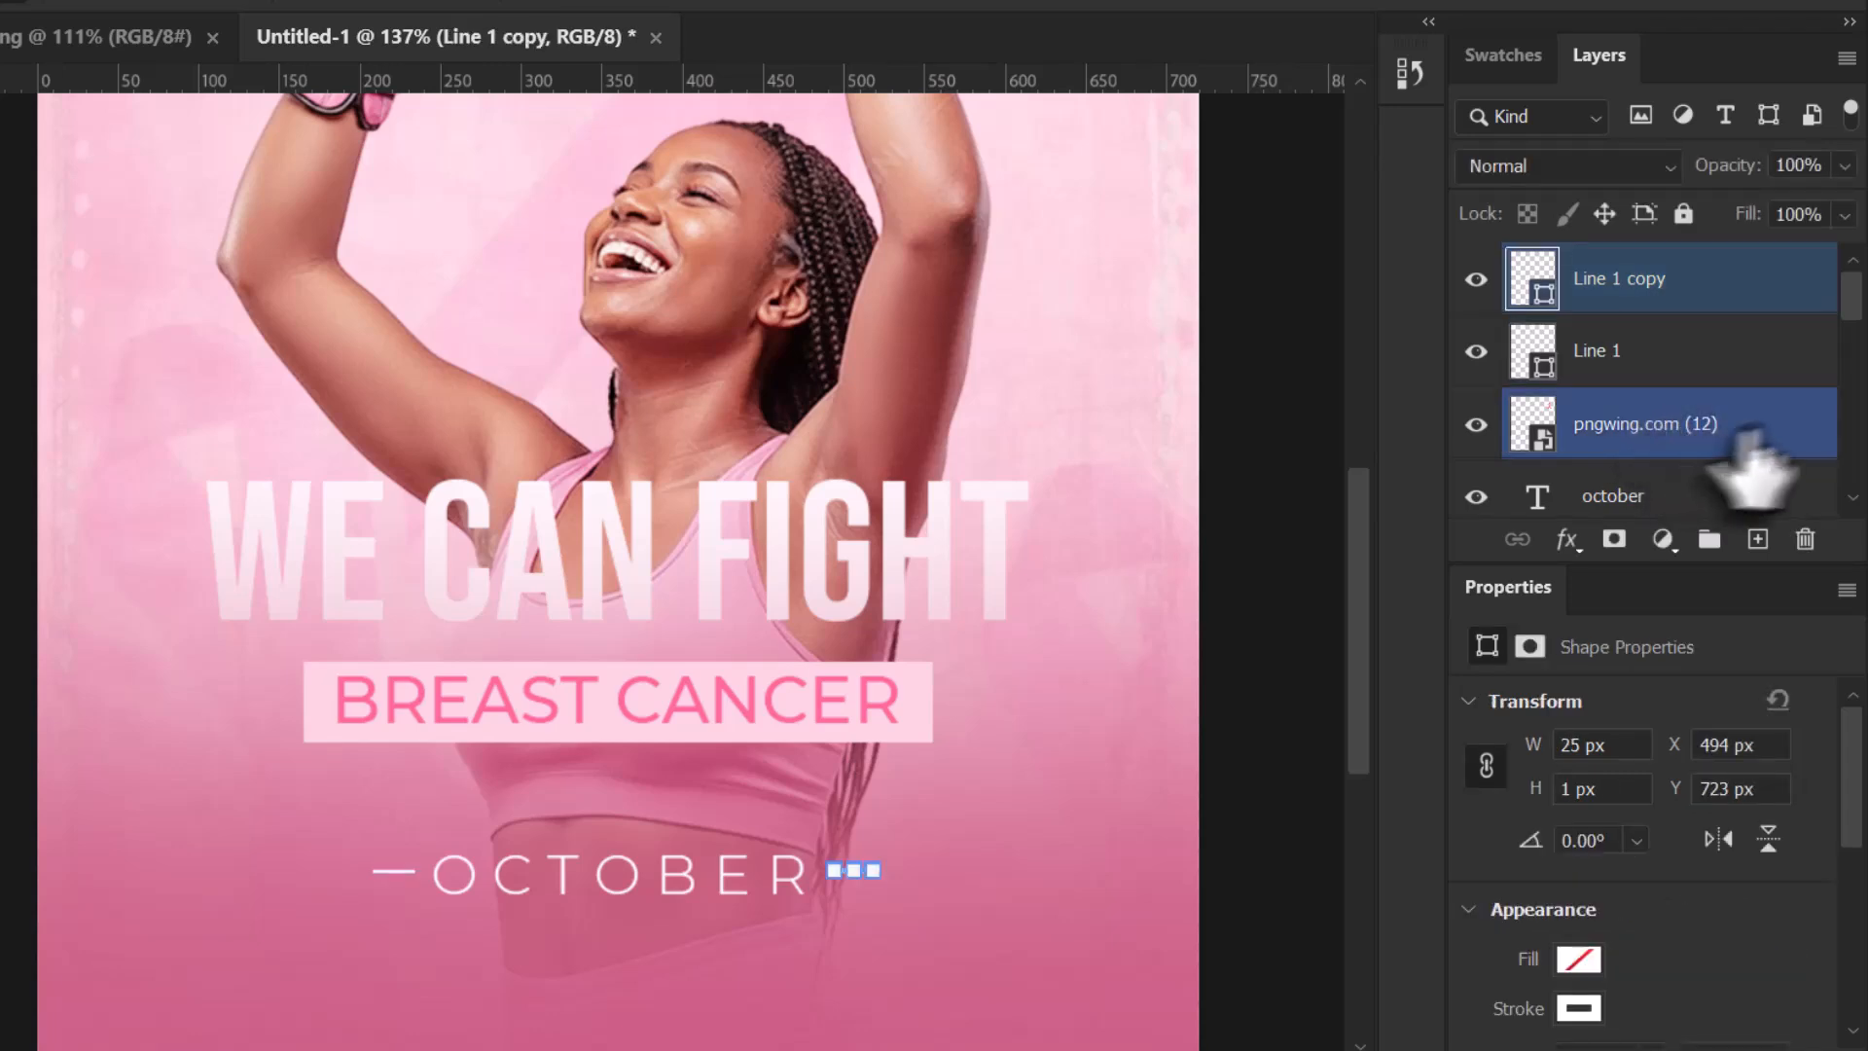
drag(1703, 491, 1709, 438)
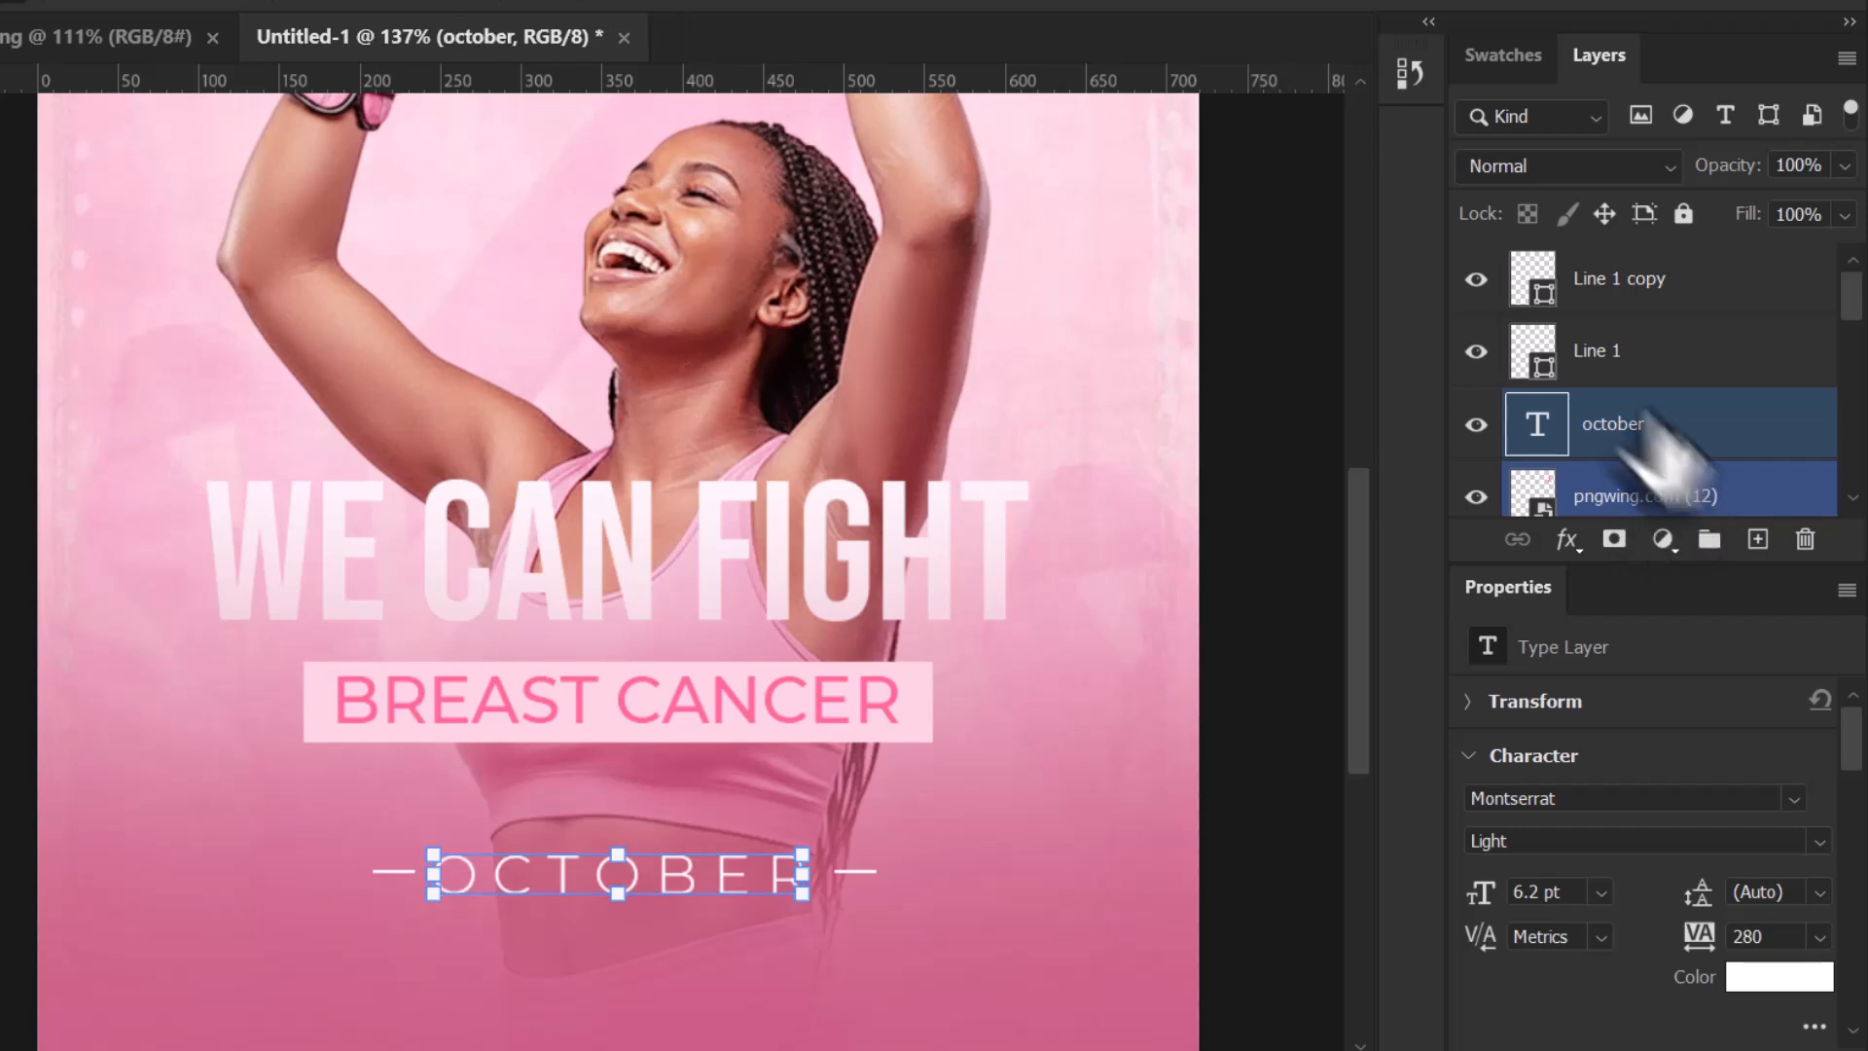
Group the october text with both line layers and name the group october.
shift+click(1709, 292)
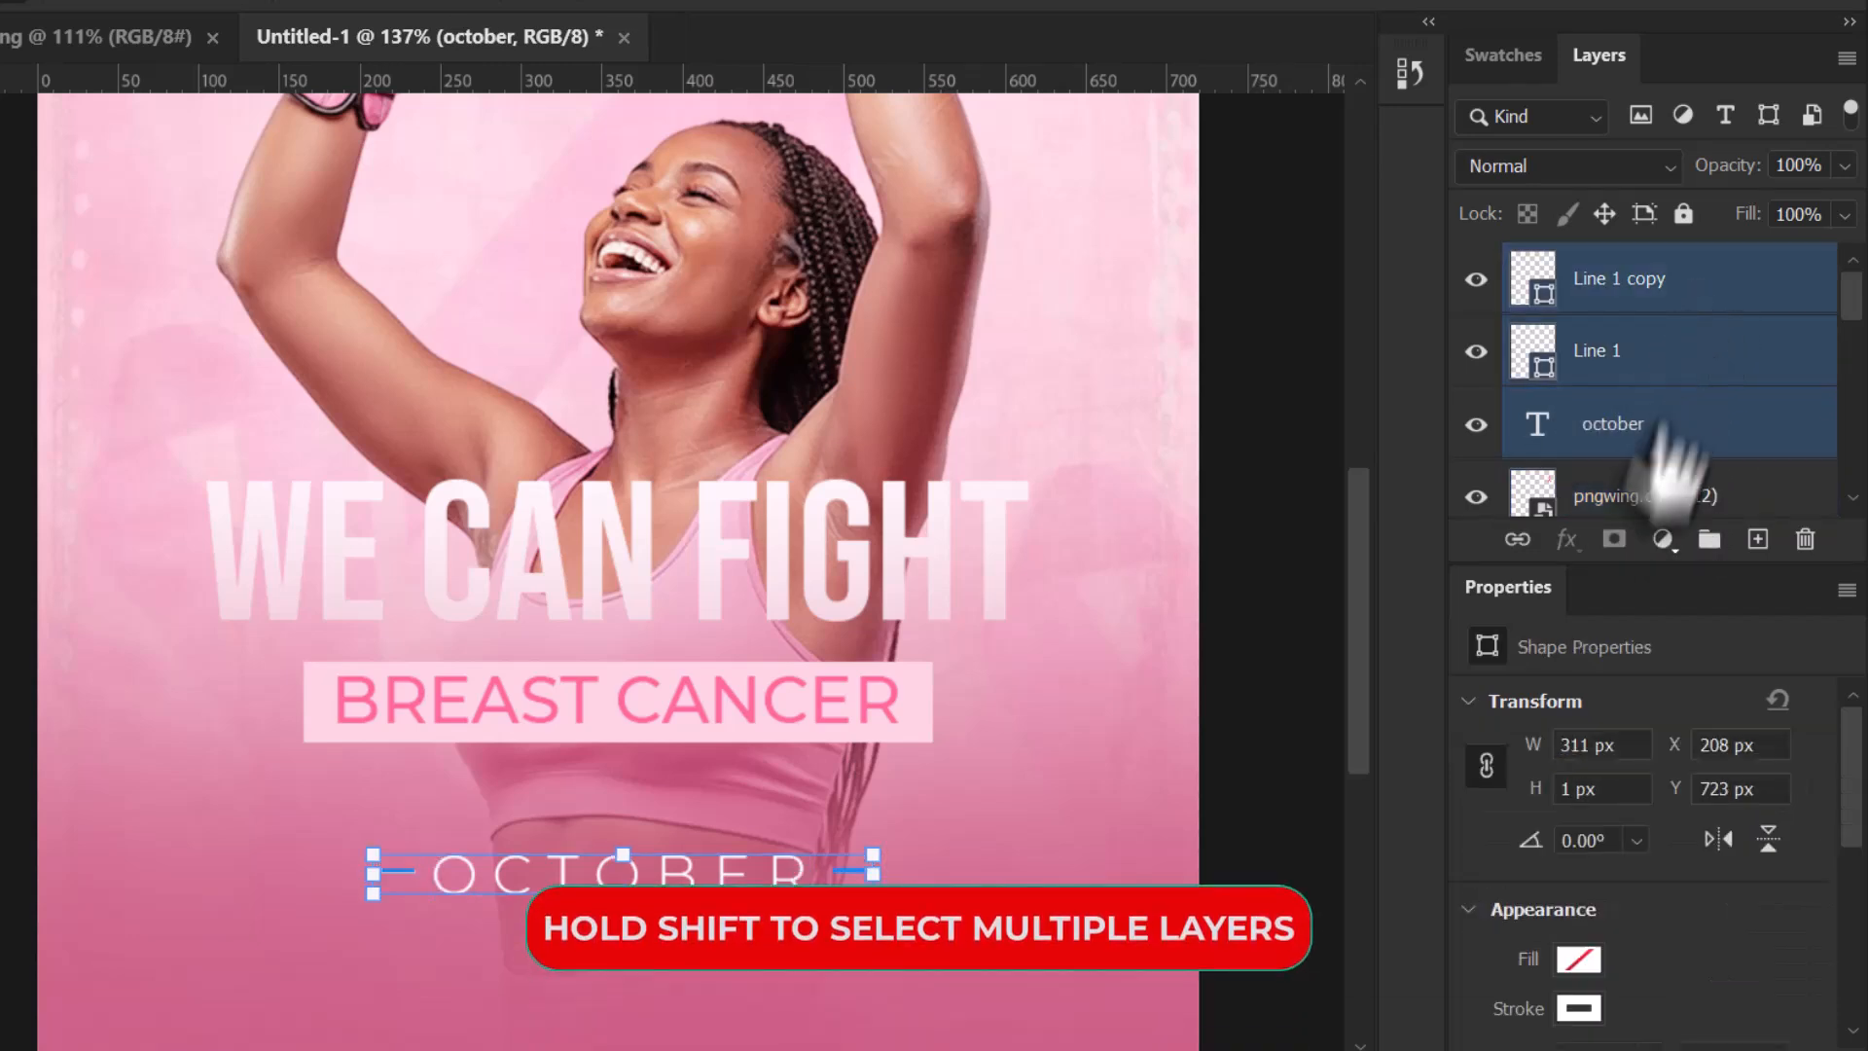
click(1709, 540)
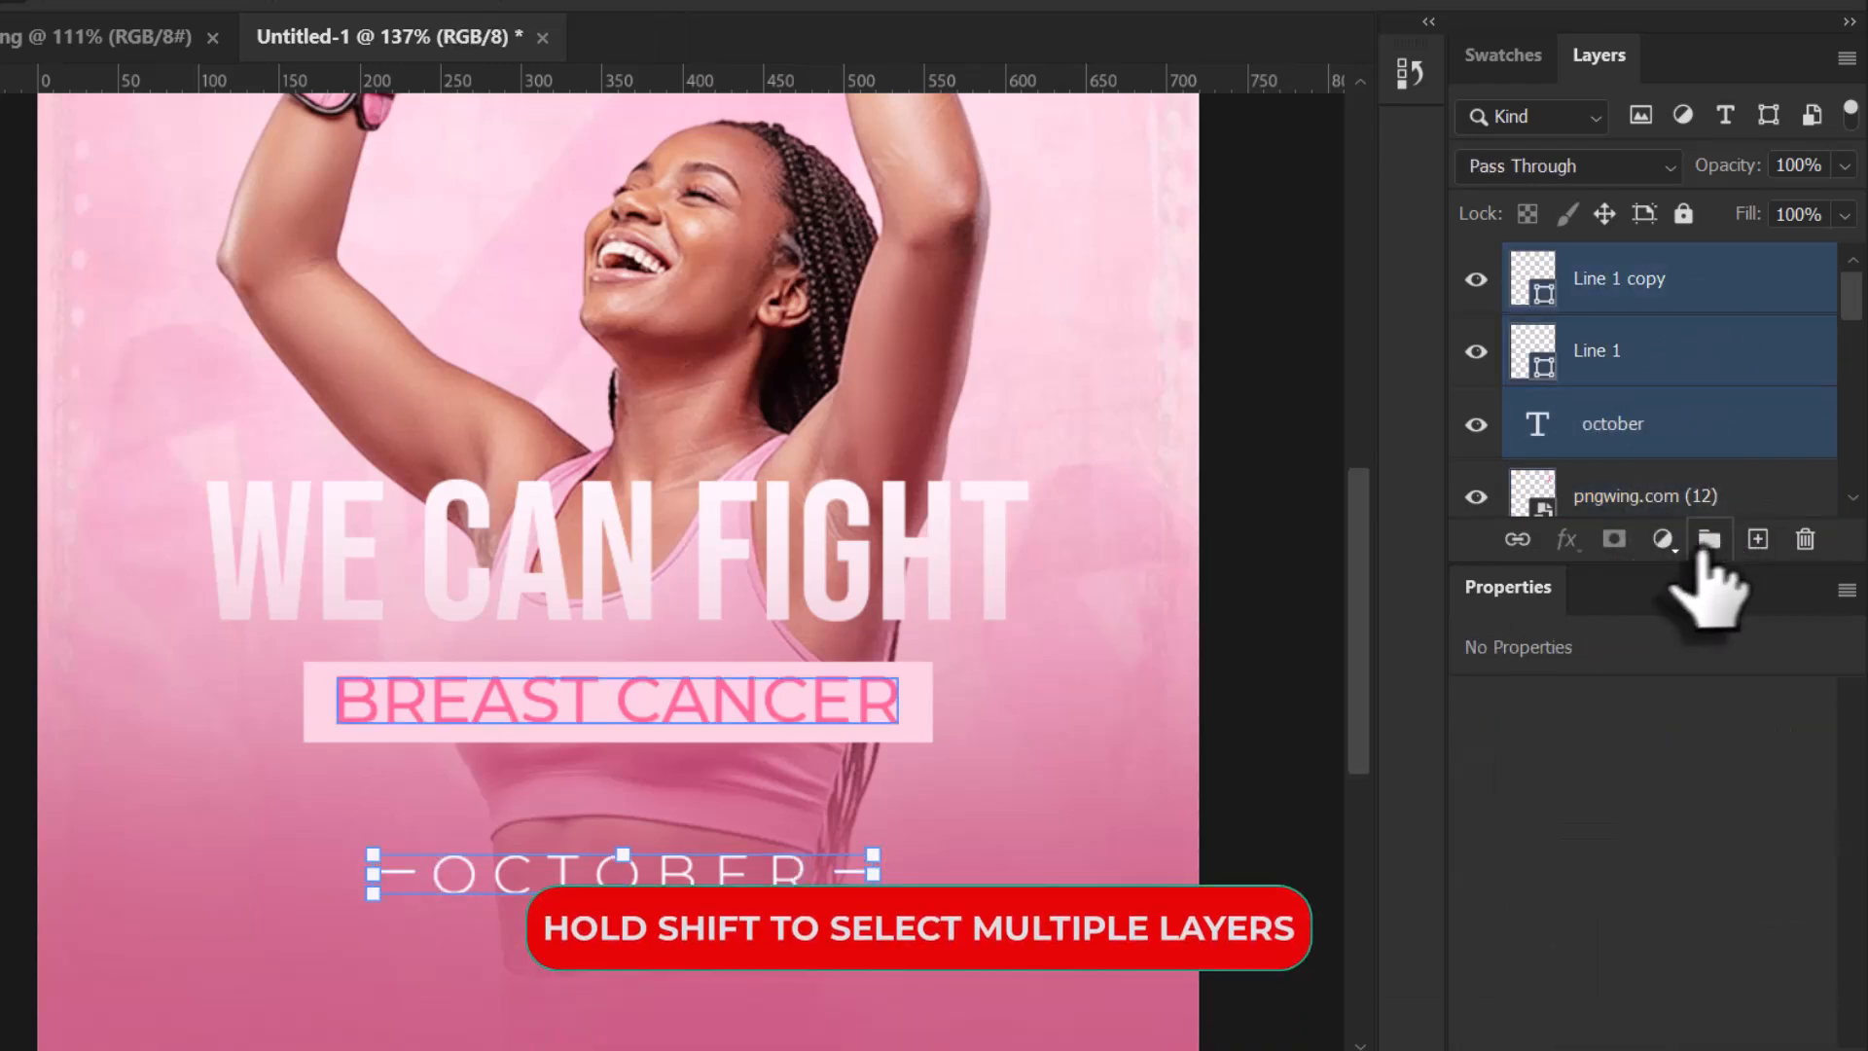
click(1614, 310)
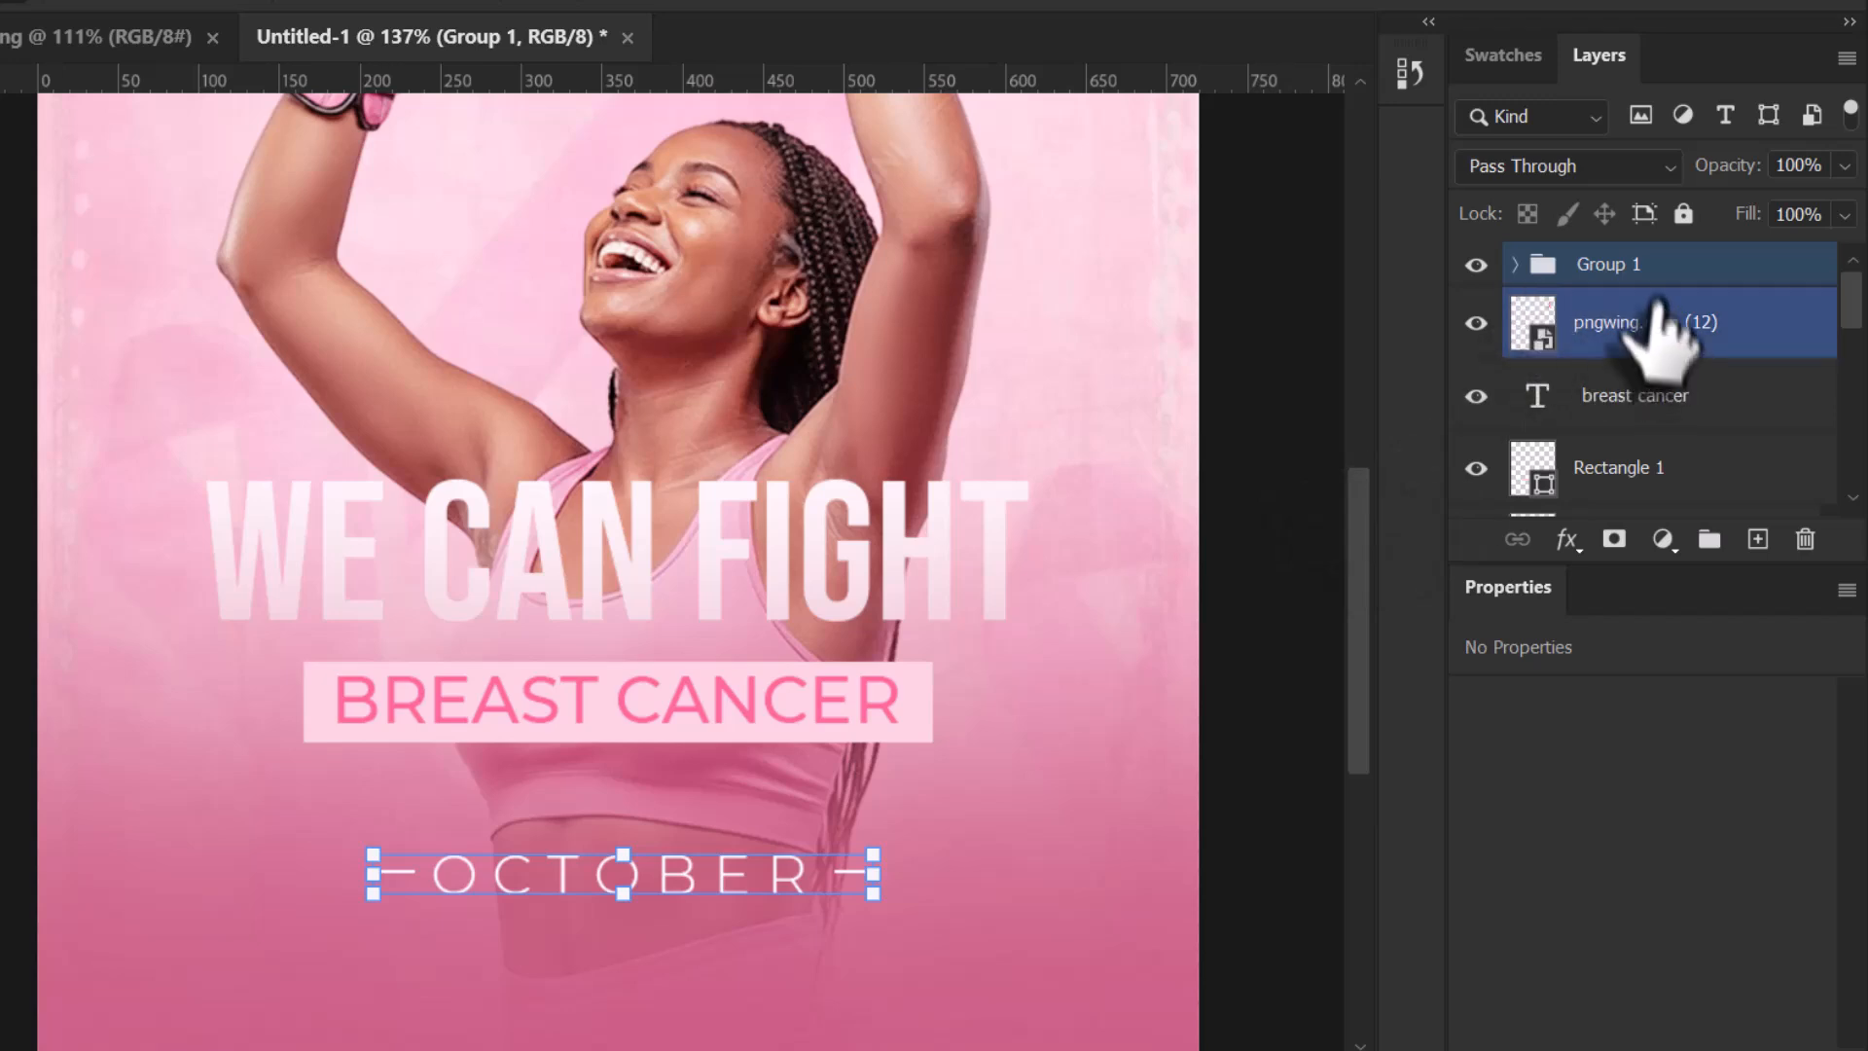
click(1607, 275)
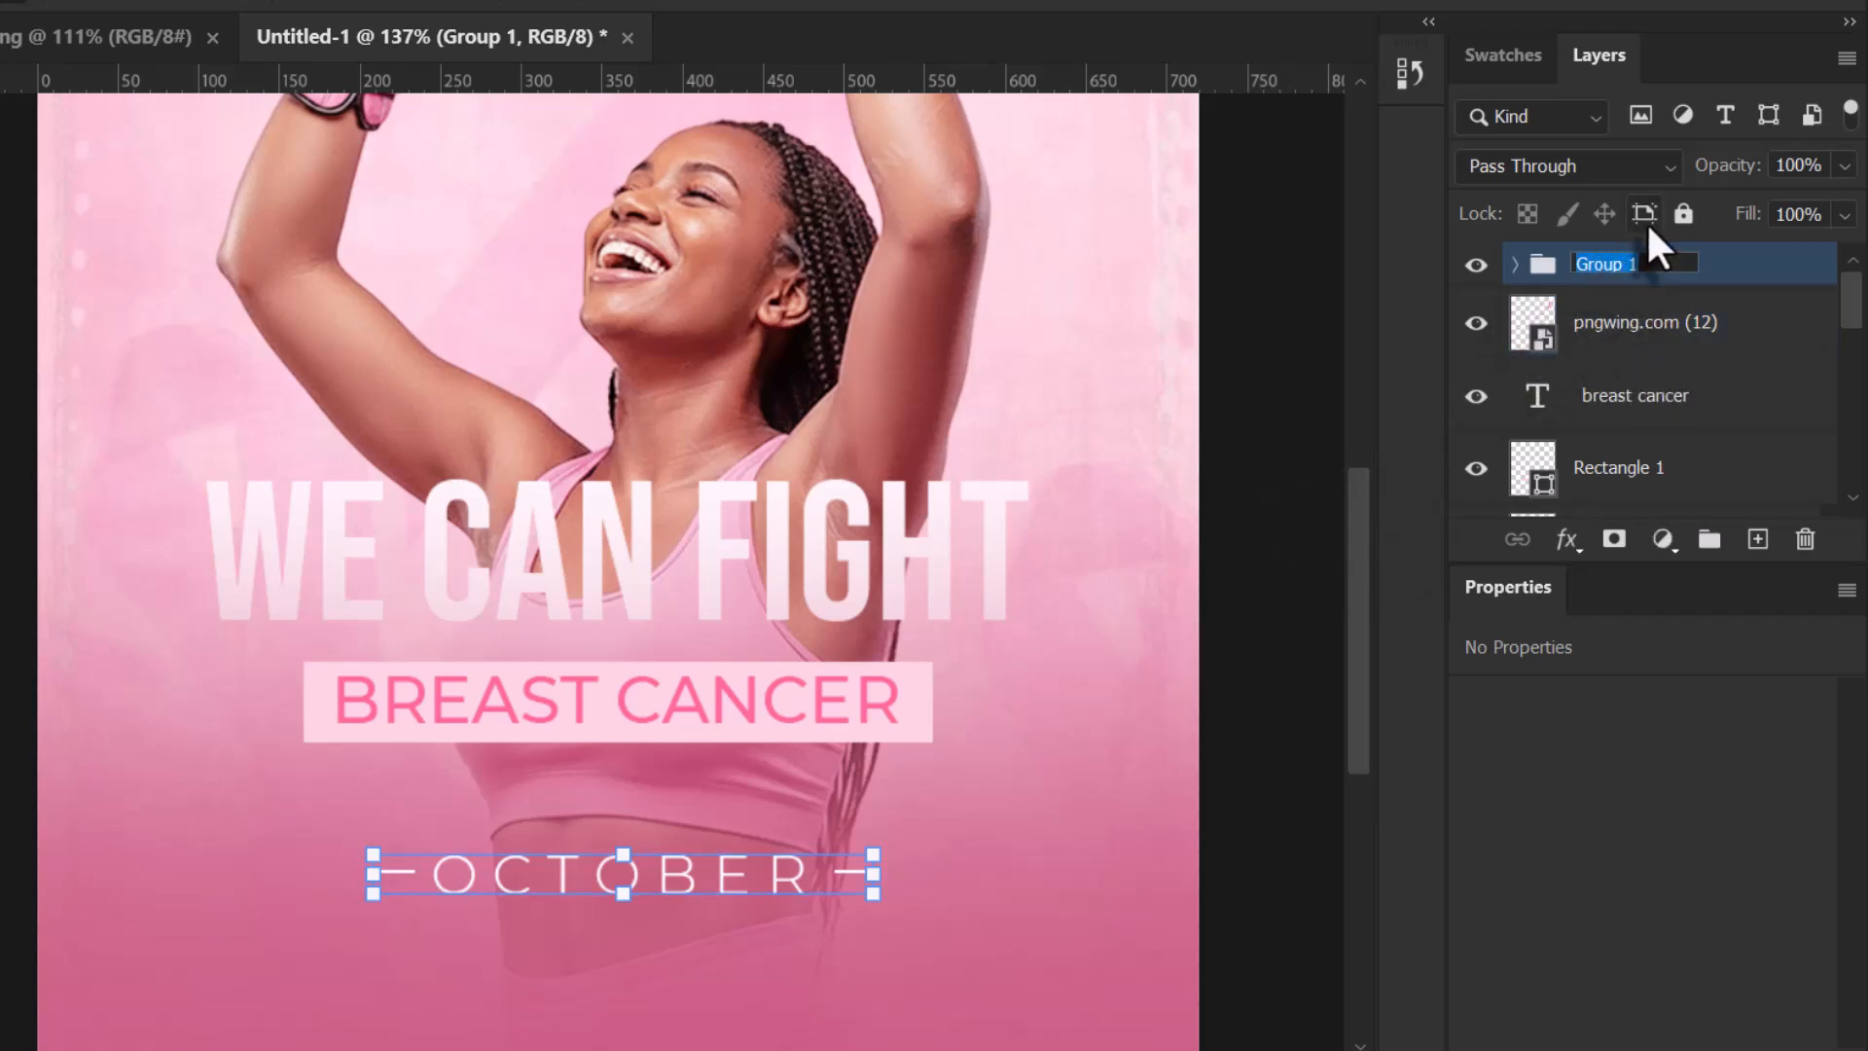
text(october)
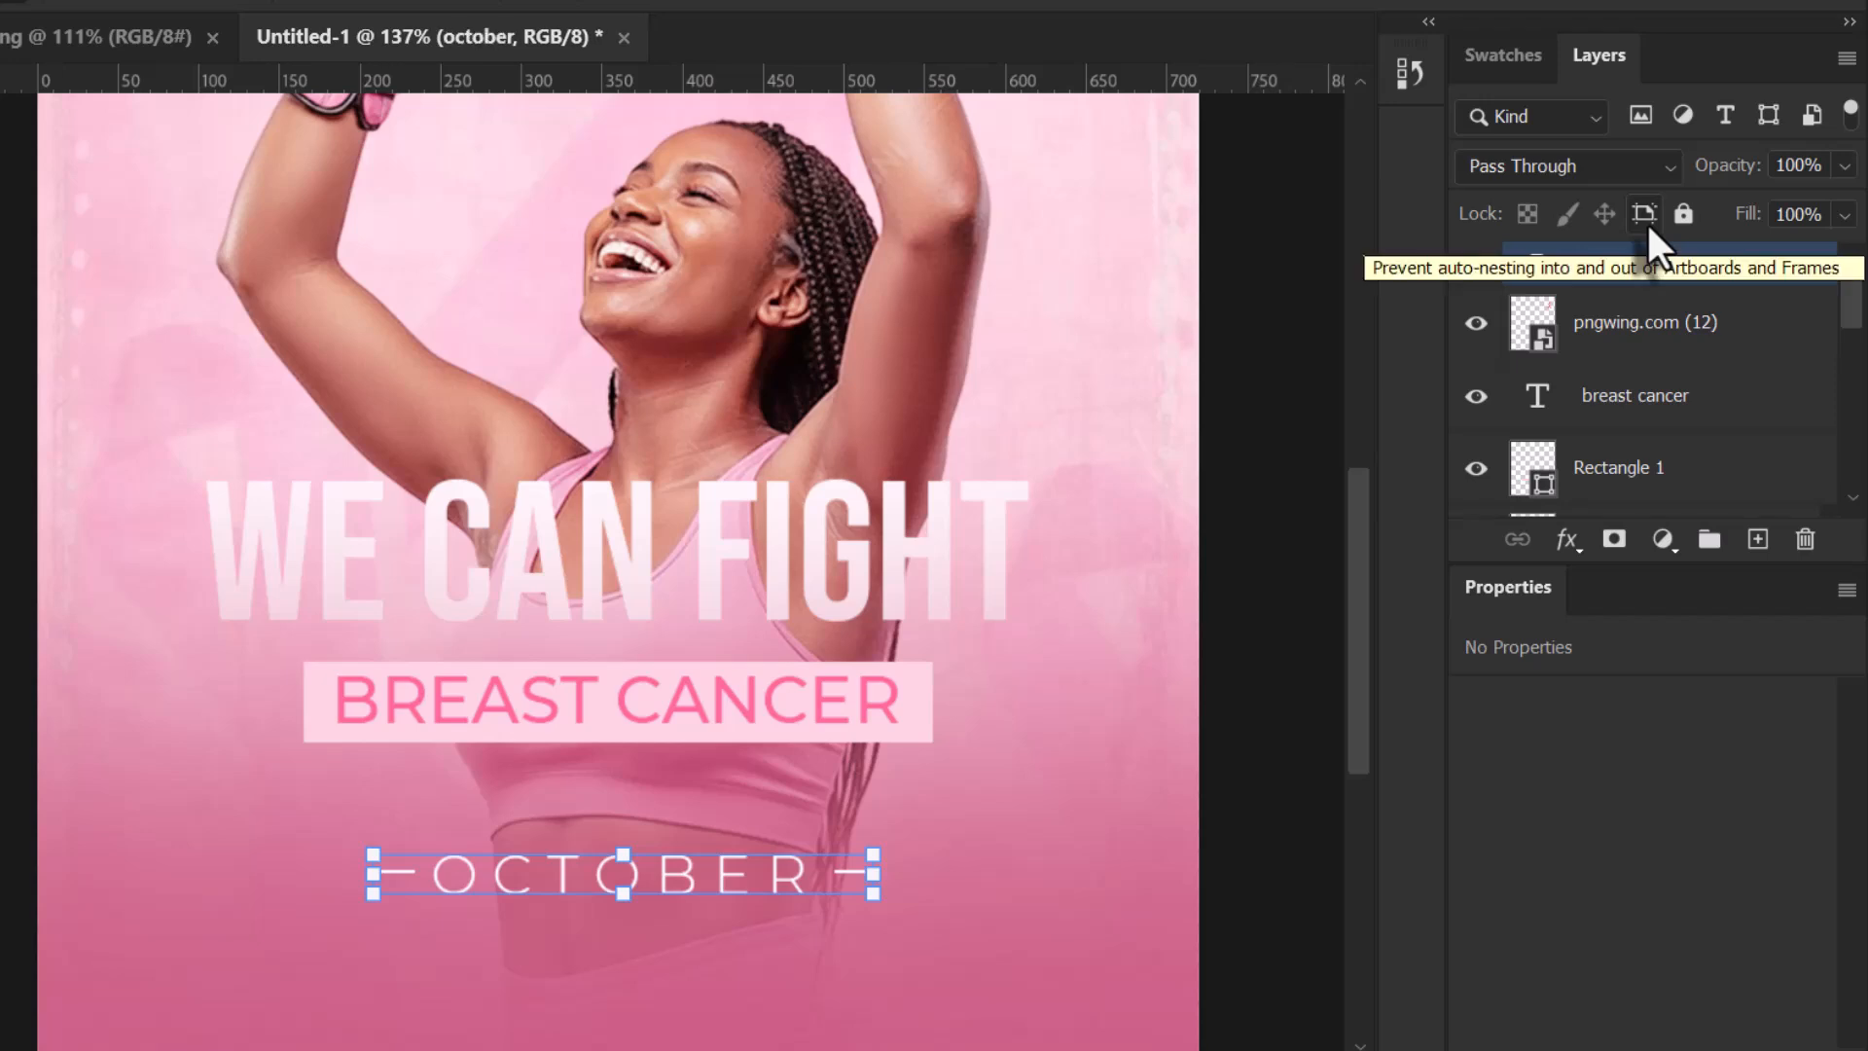
key(Return)
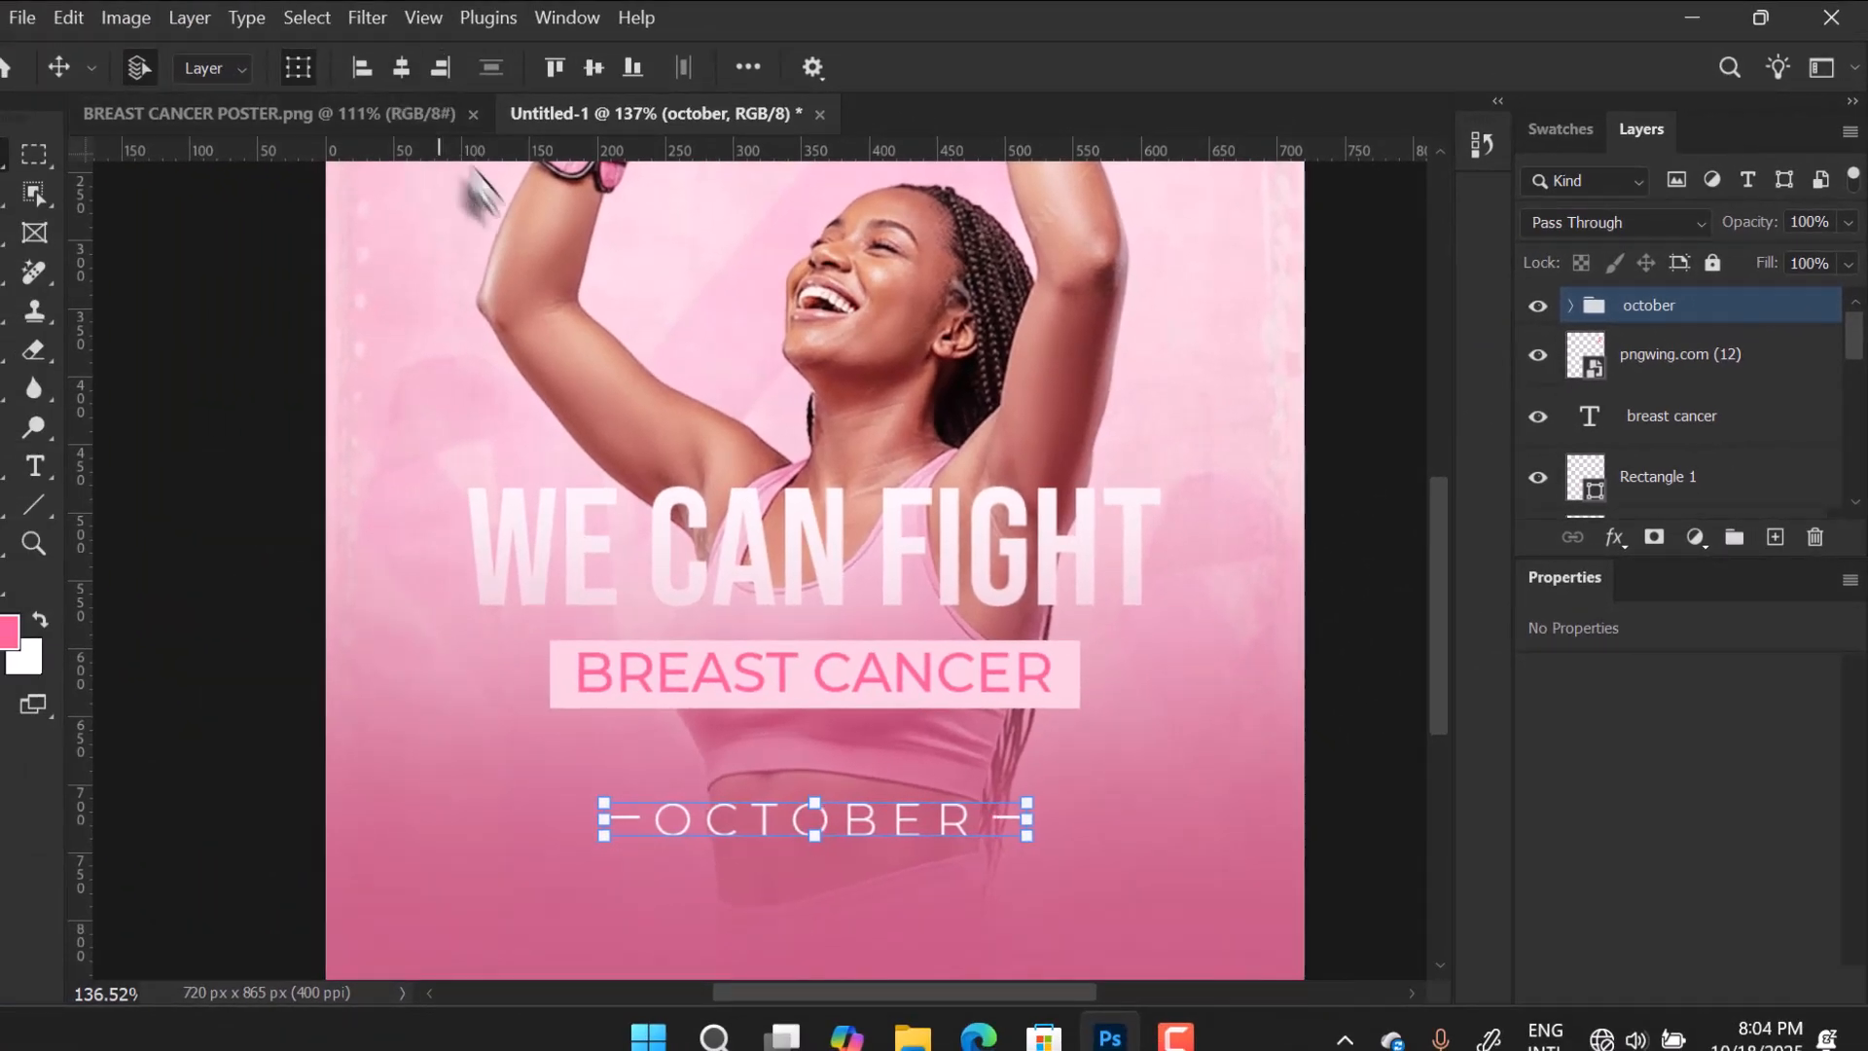
click(1366, 640)
click(1365, 638)
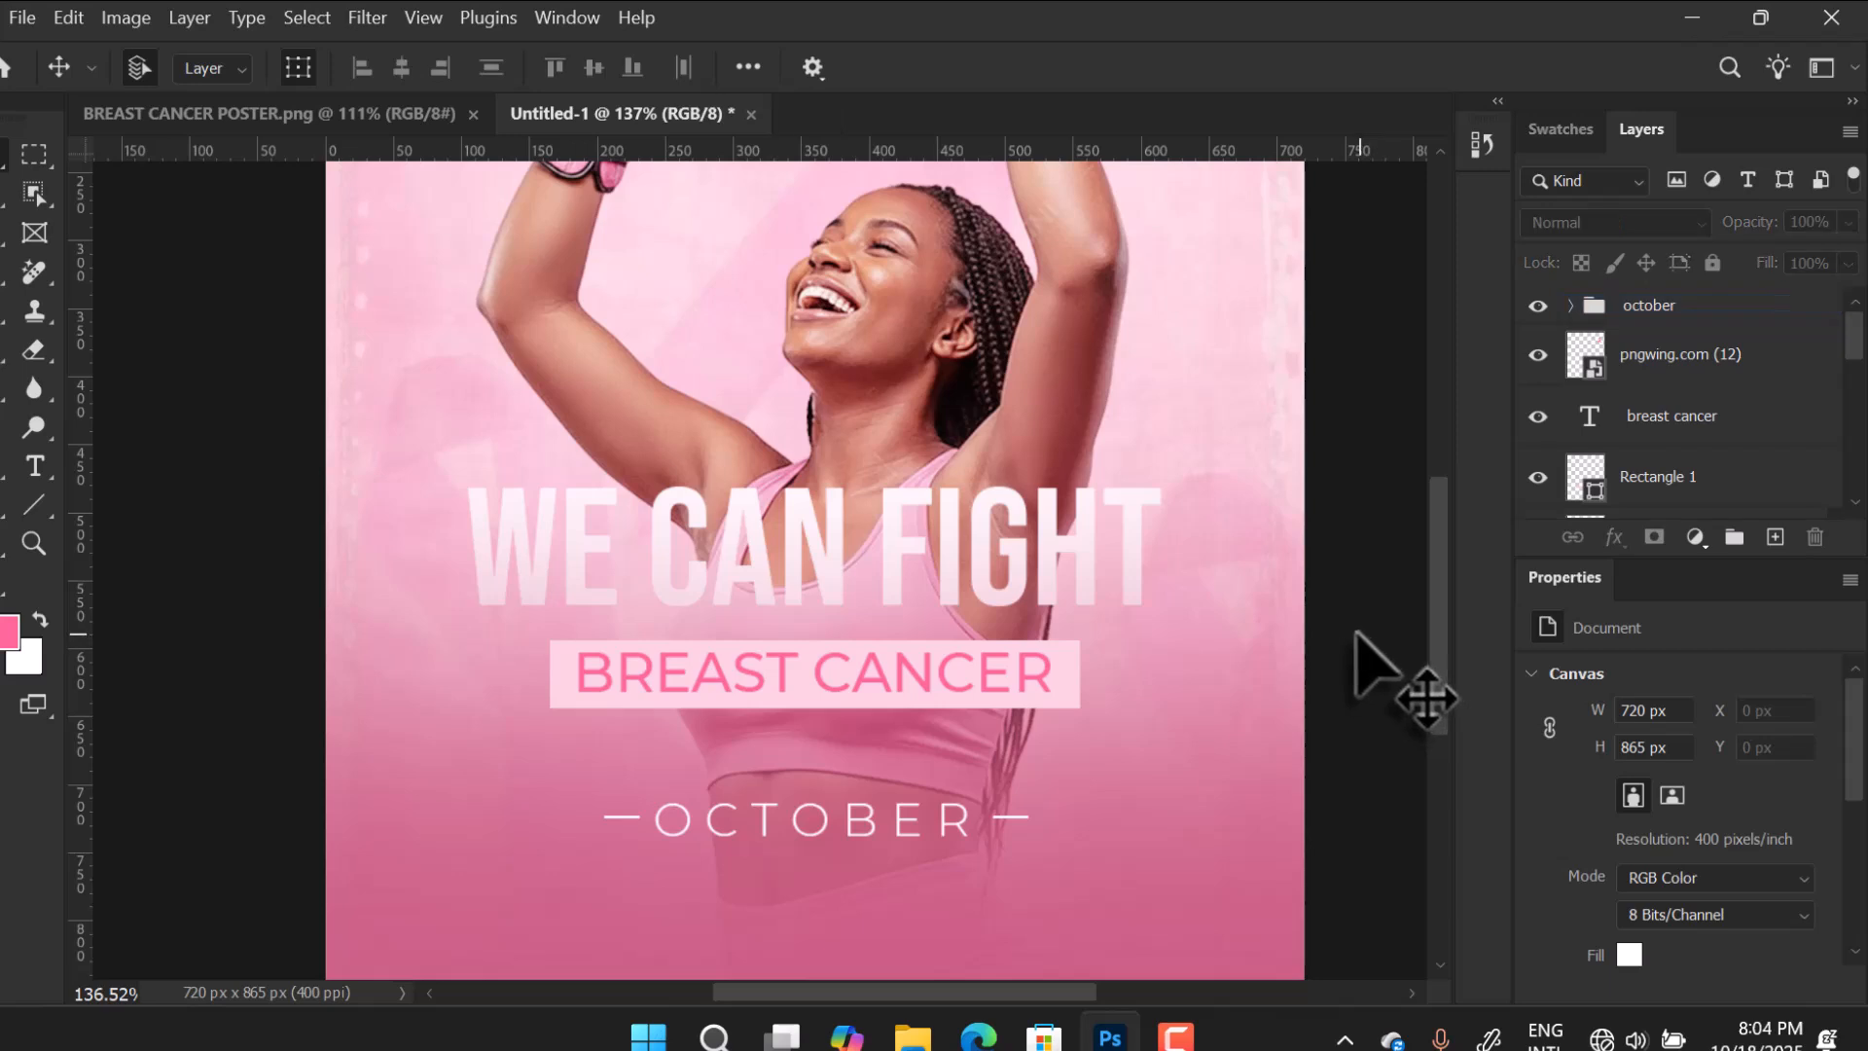
Move the pink ribbon beside the OCTOBER line and enlarge it to about 106 × 134 px.
drag(1163, 836, 1187, 764)
drag(1136, 657, 1039, 672)
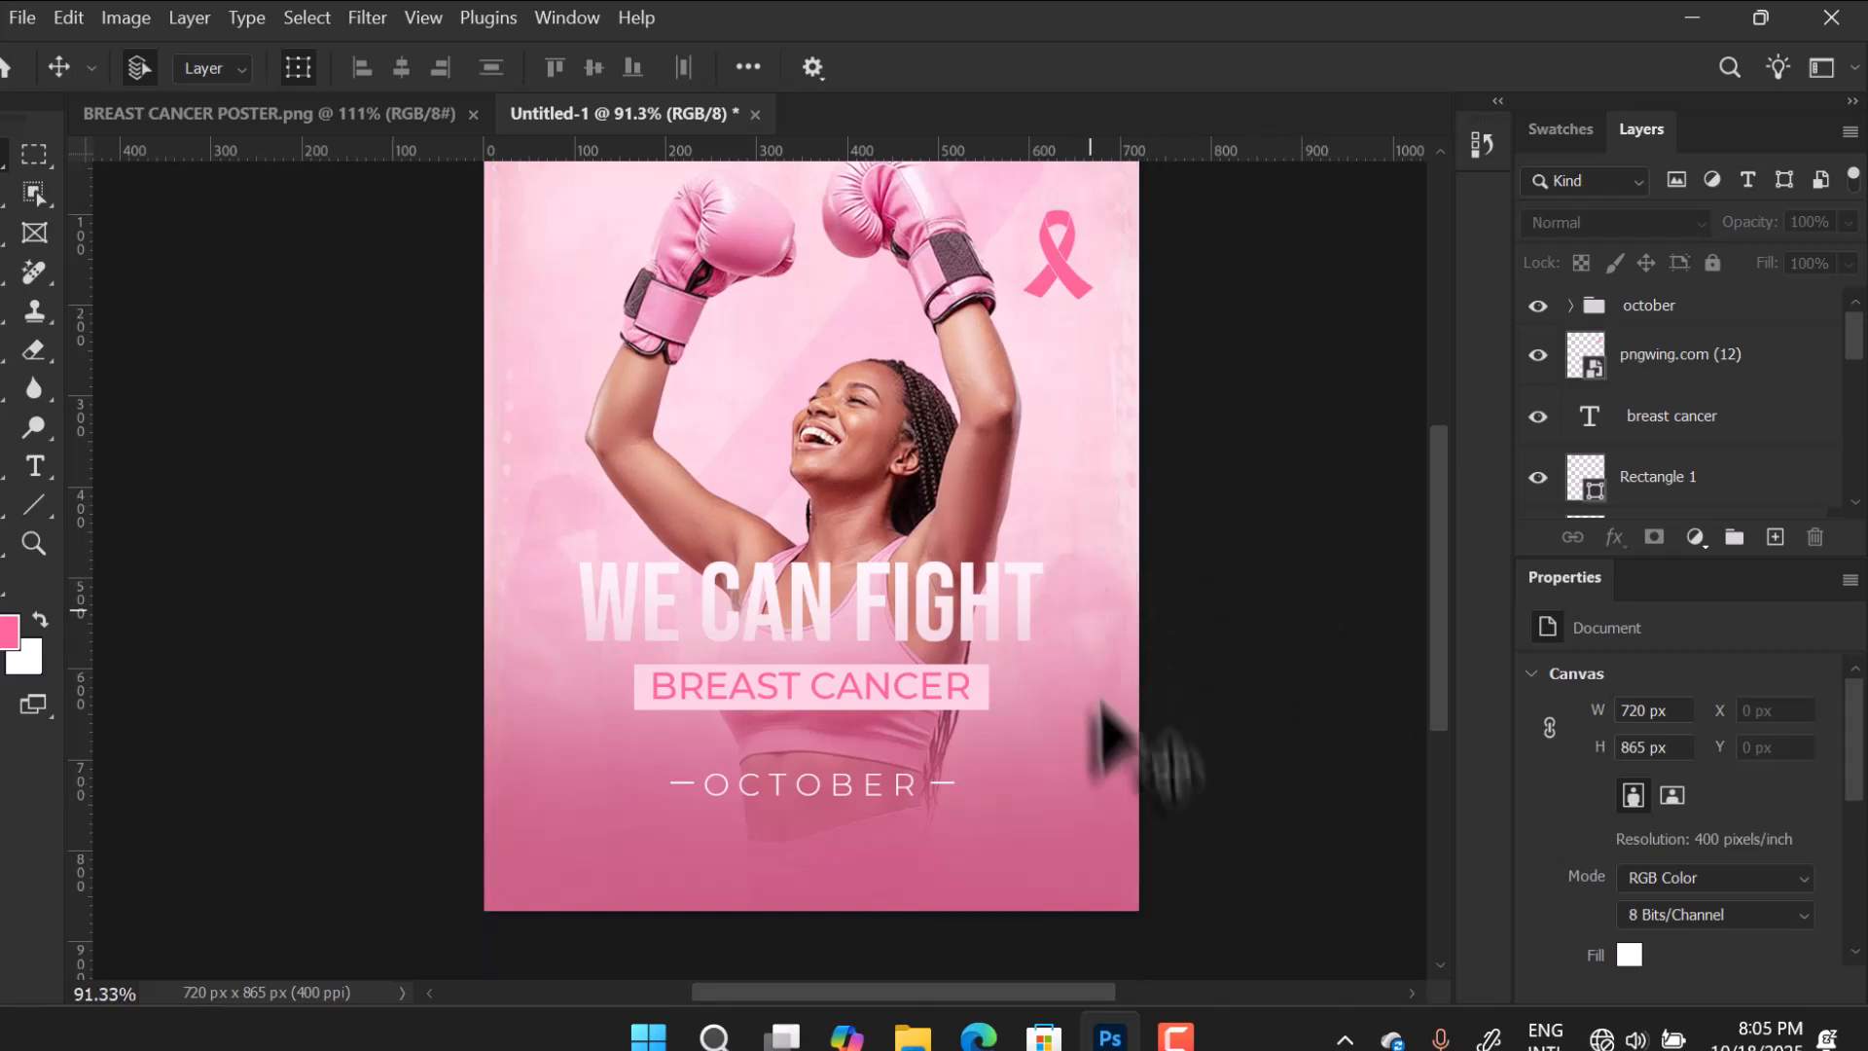
drag(1047, 281, 1008, 793)
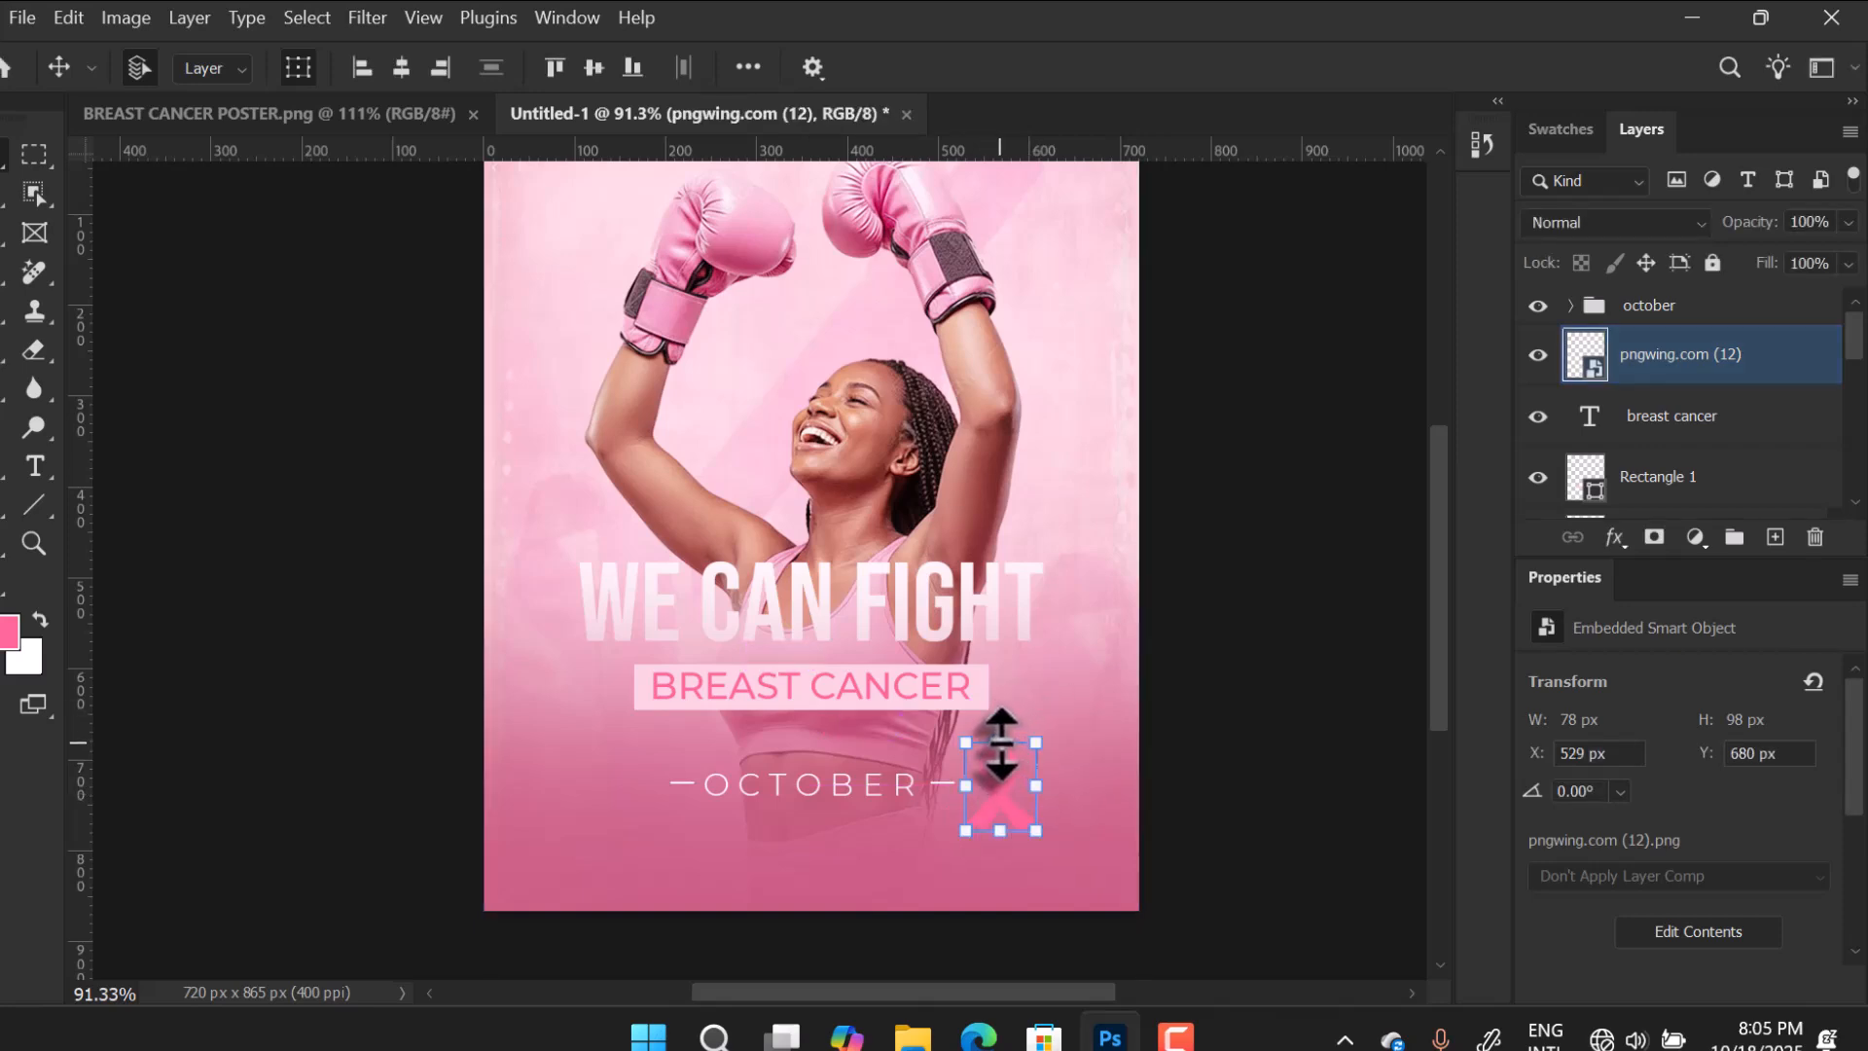
drag(997, 728, 1000, 708)
drag(999, 776, 1015, 770)
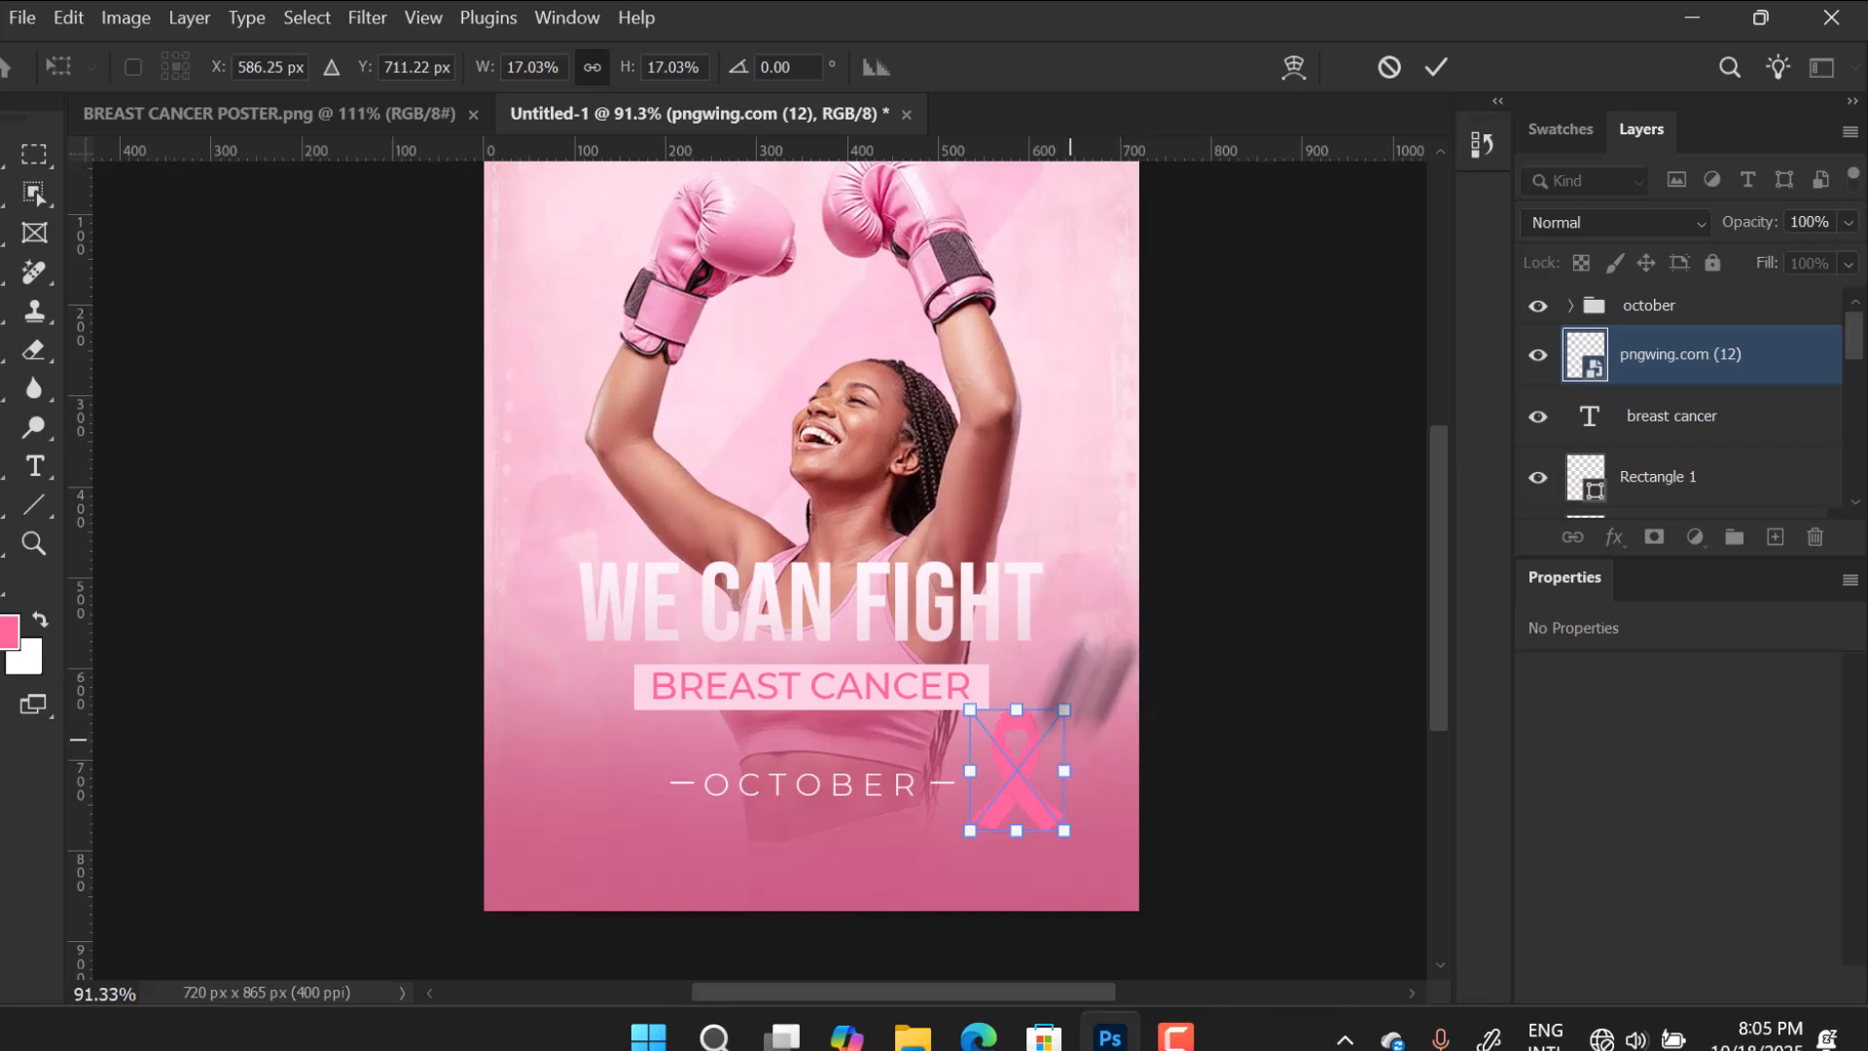
click(1436, 68)
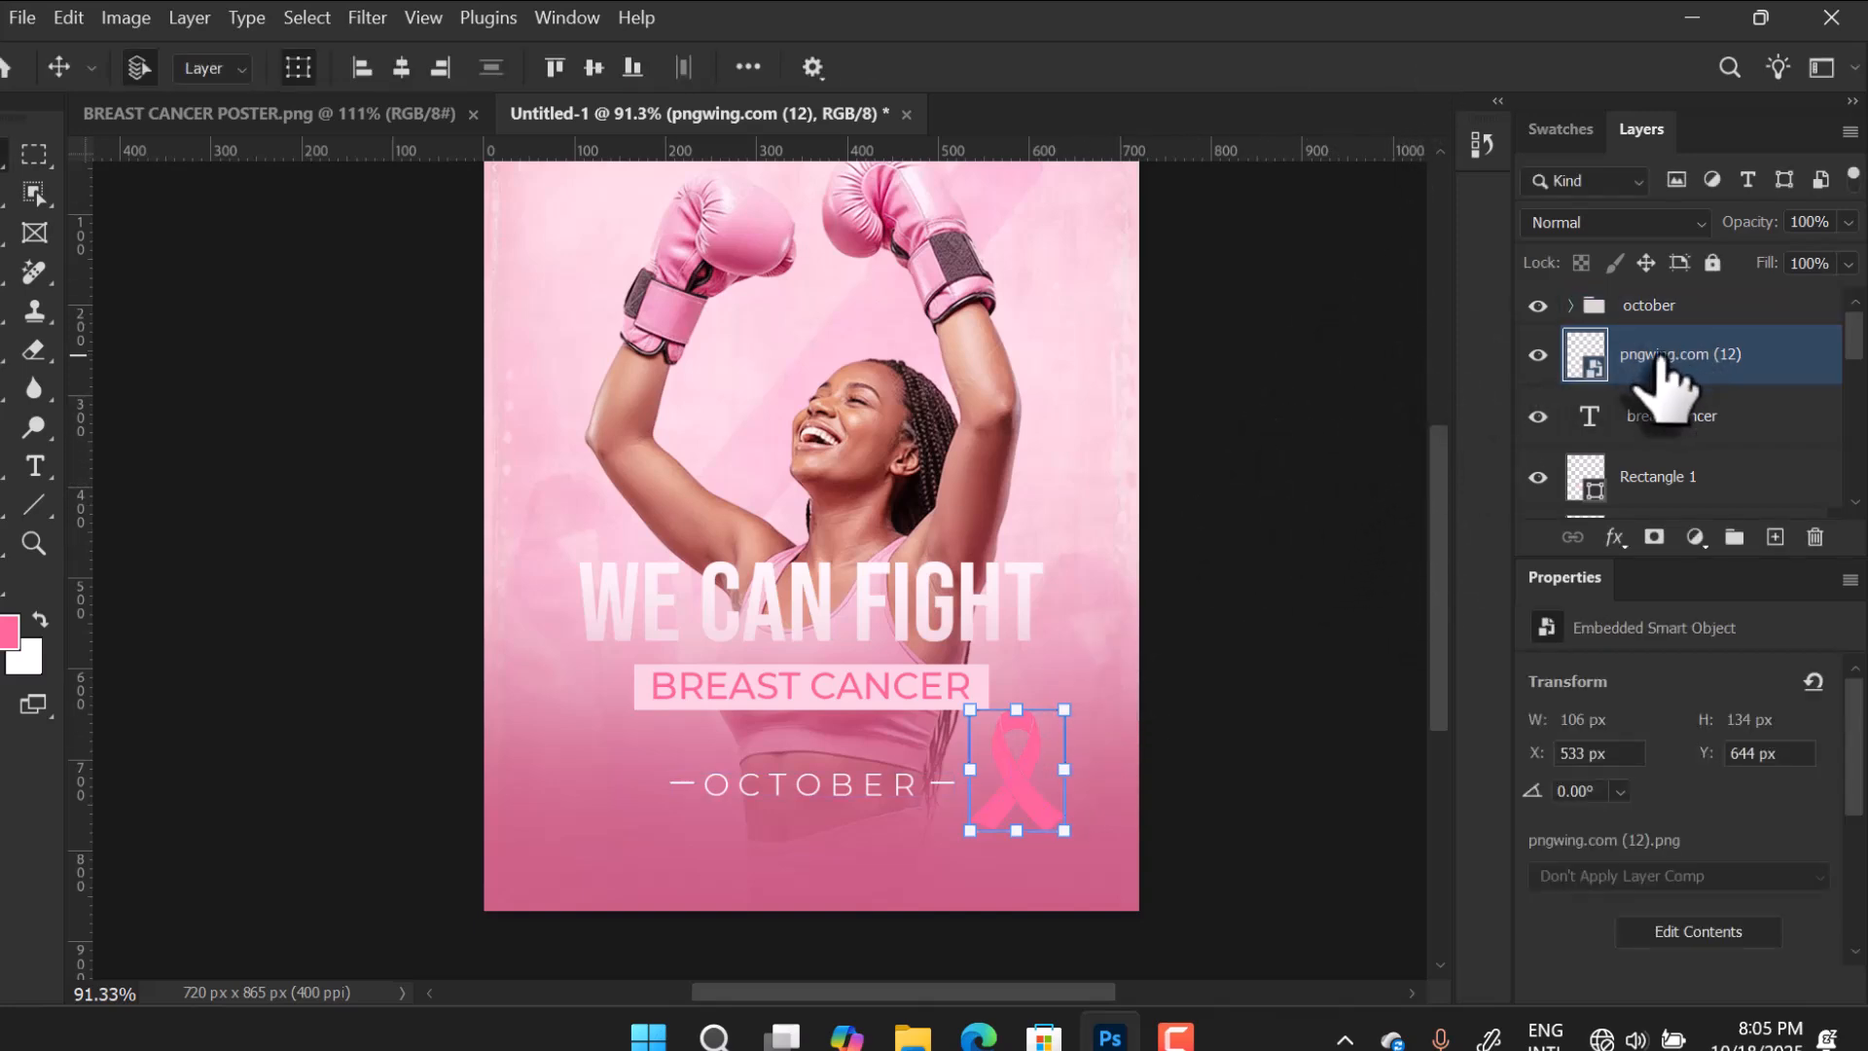
Rename the ribbon image layer as LOGO.
click(1724, 305)
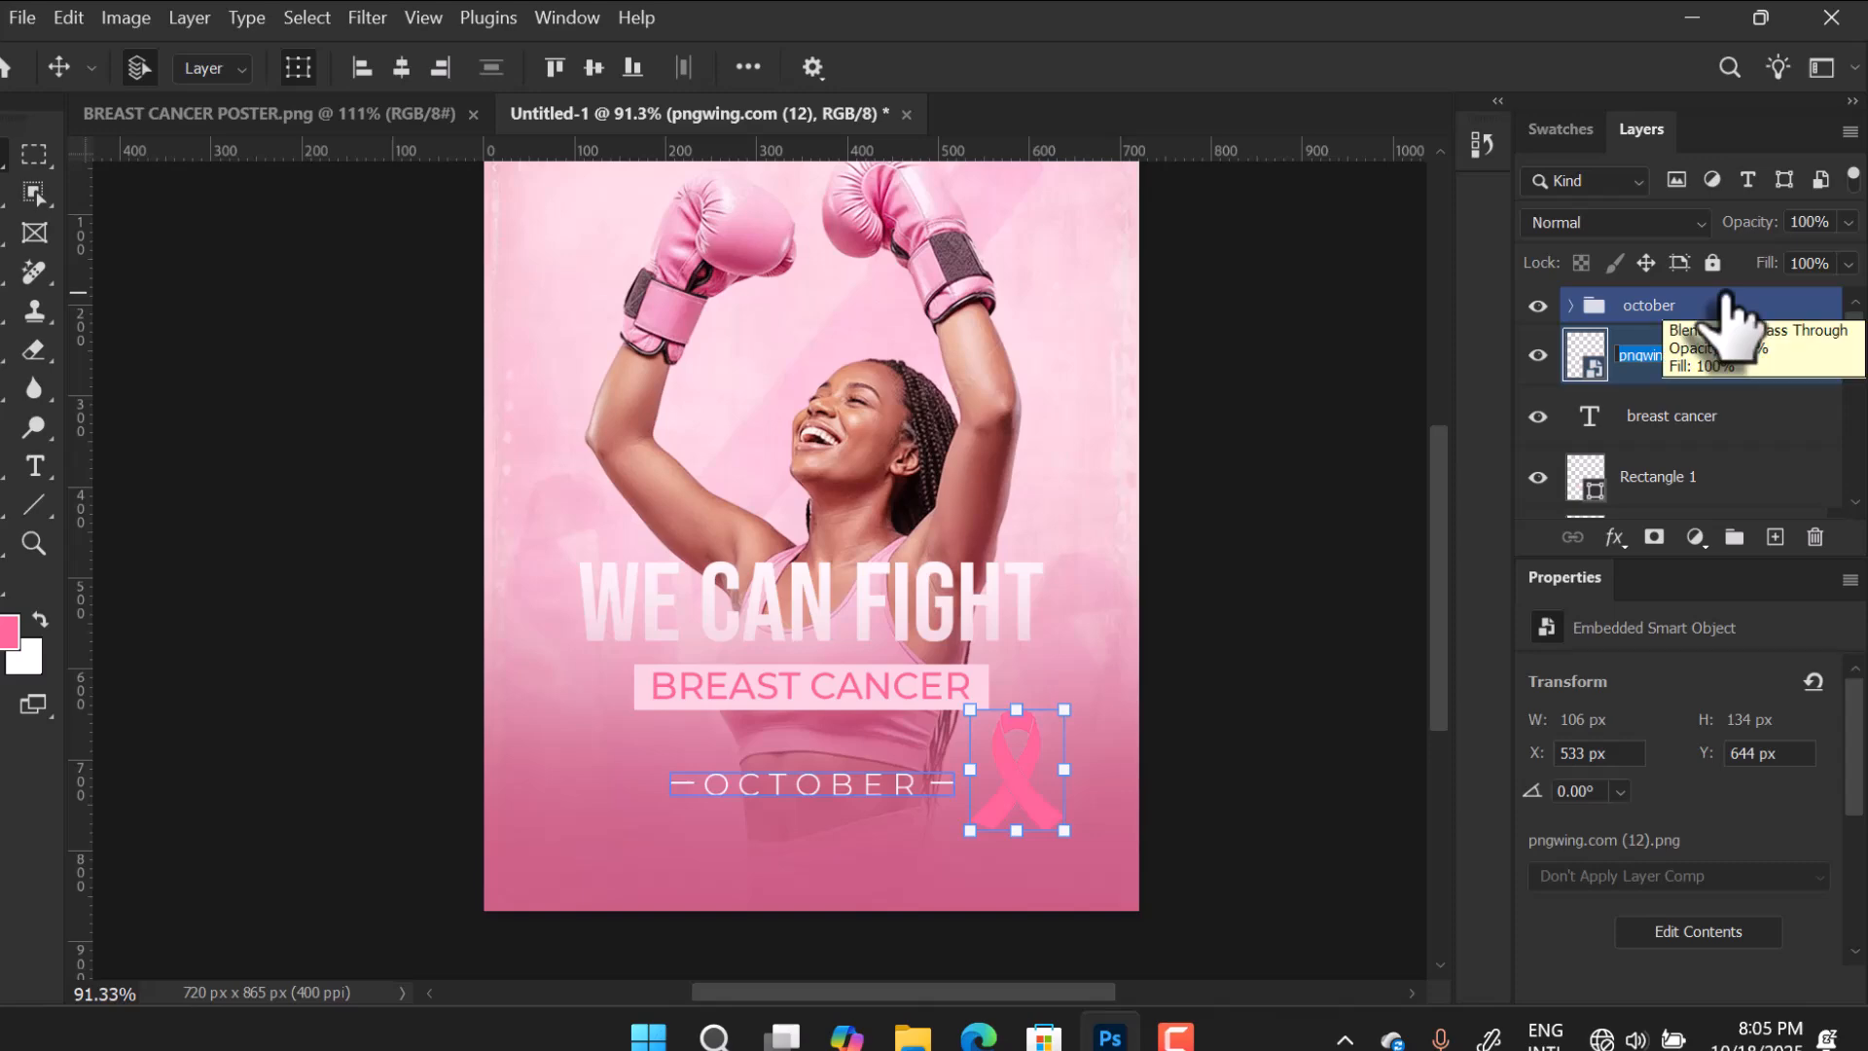
text(LOGO)
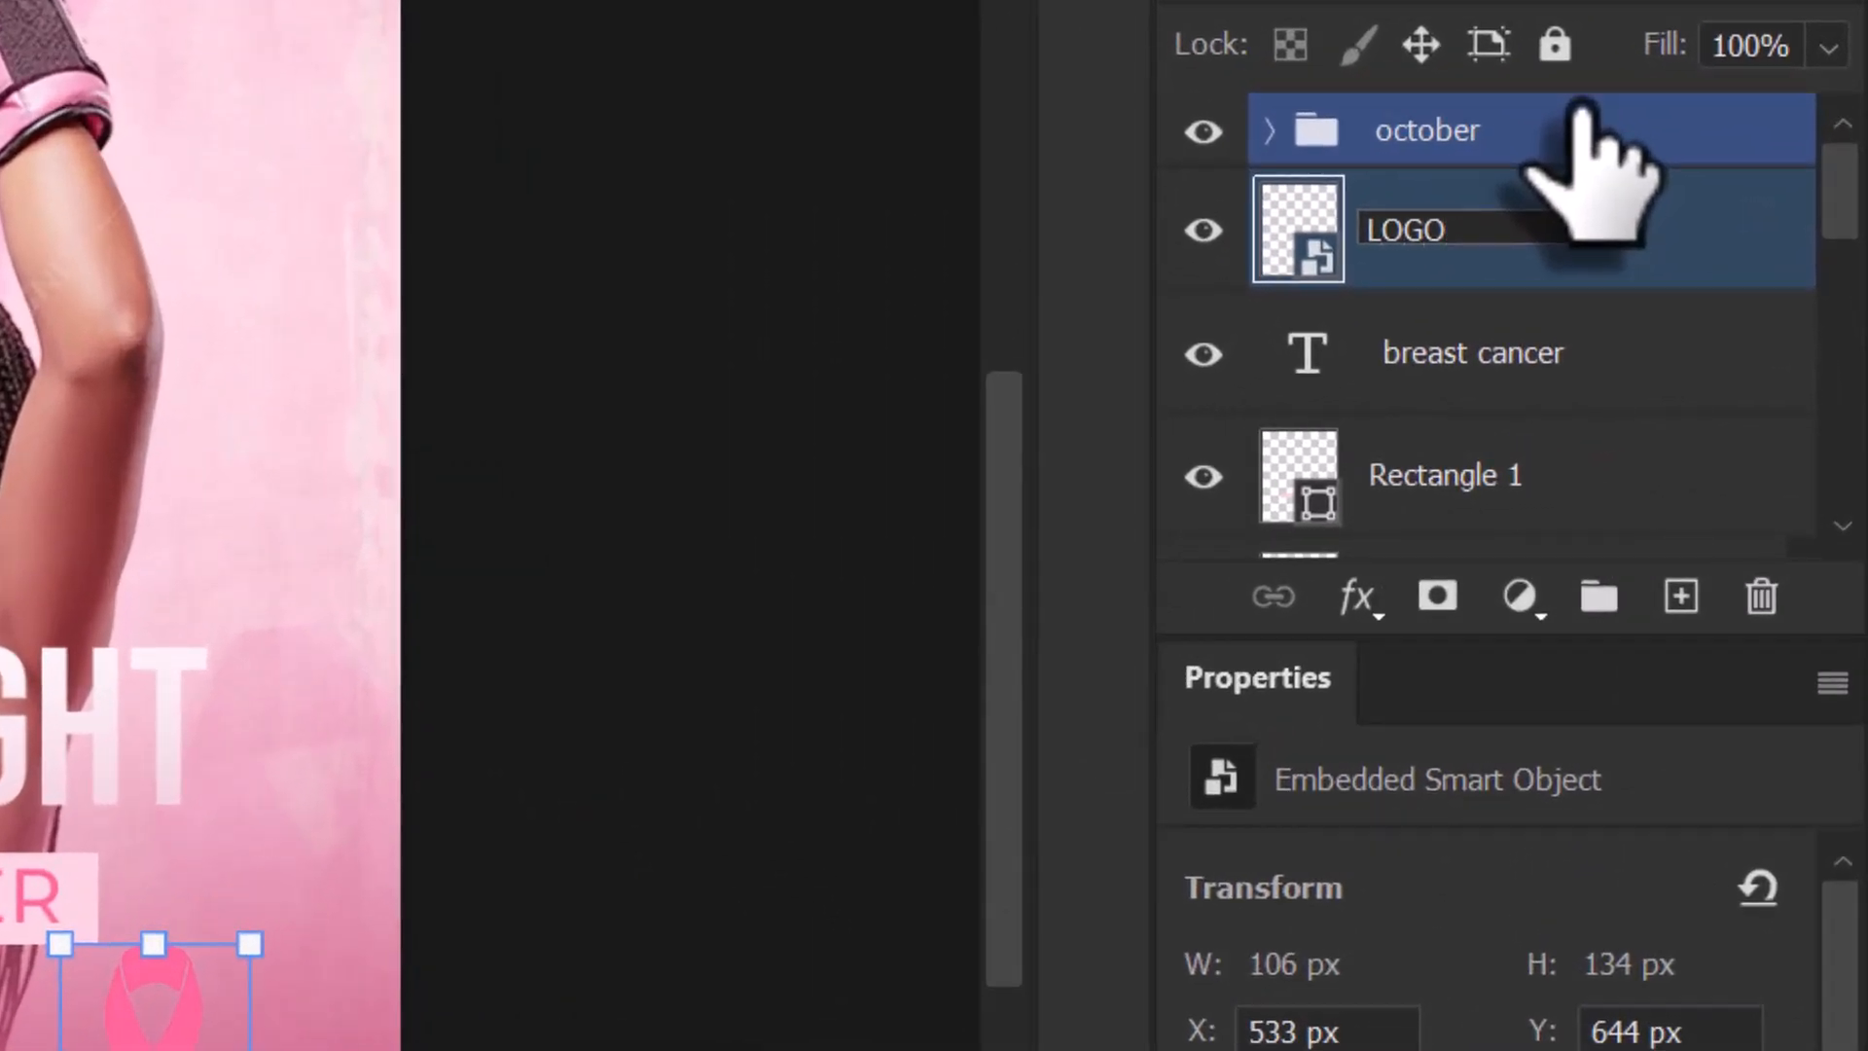
ctrl+click(1581, 122)
ctrl+click(1411, 336)
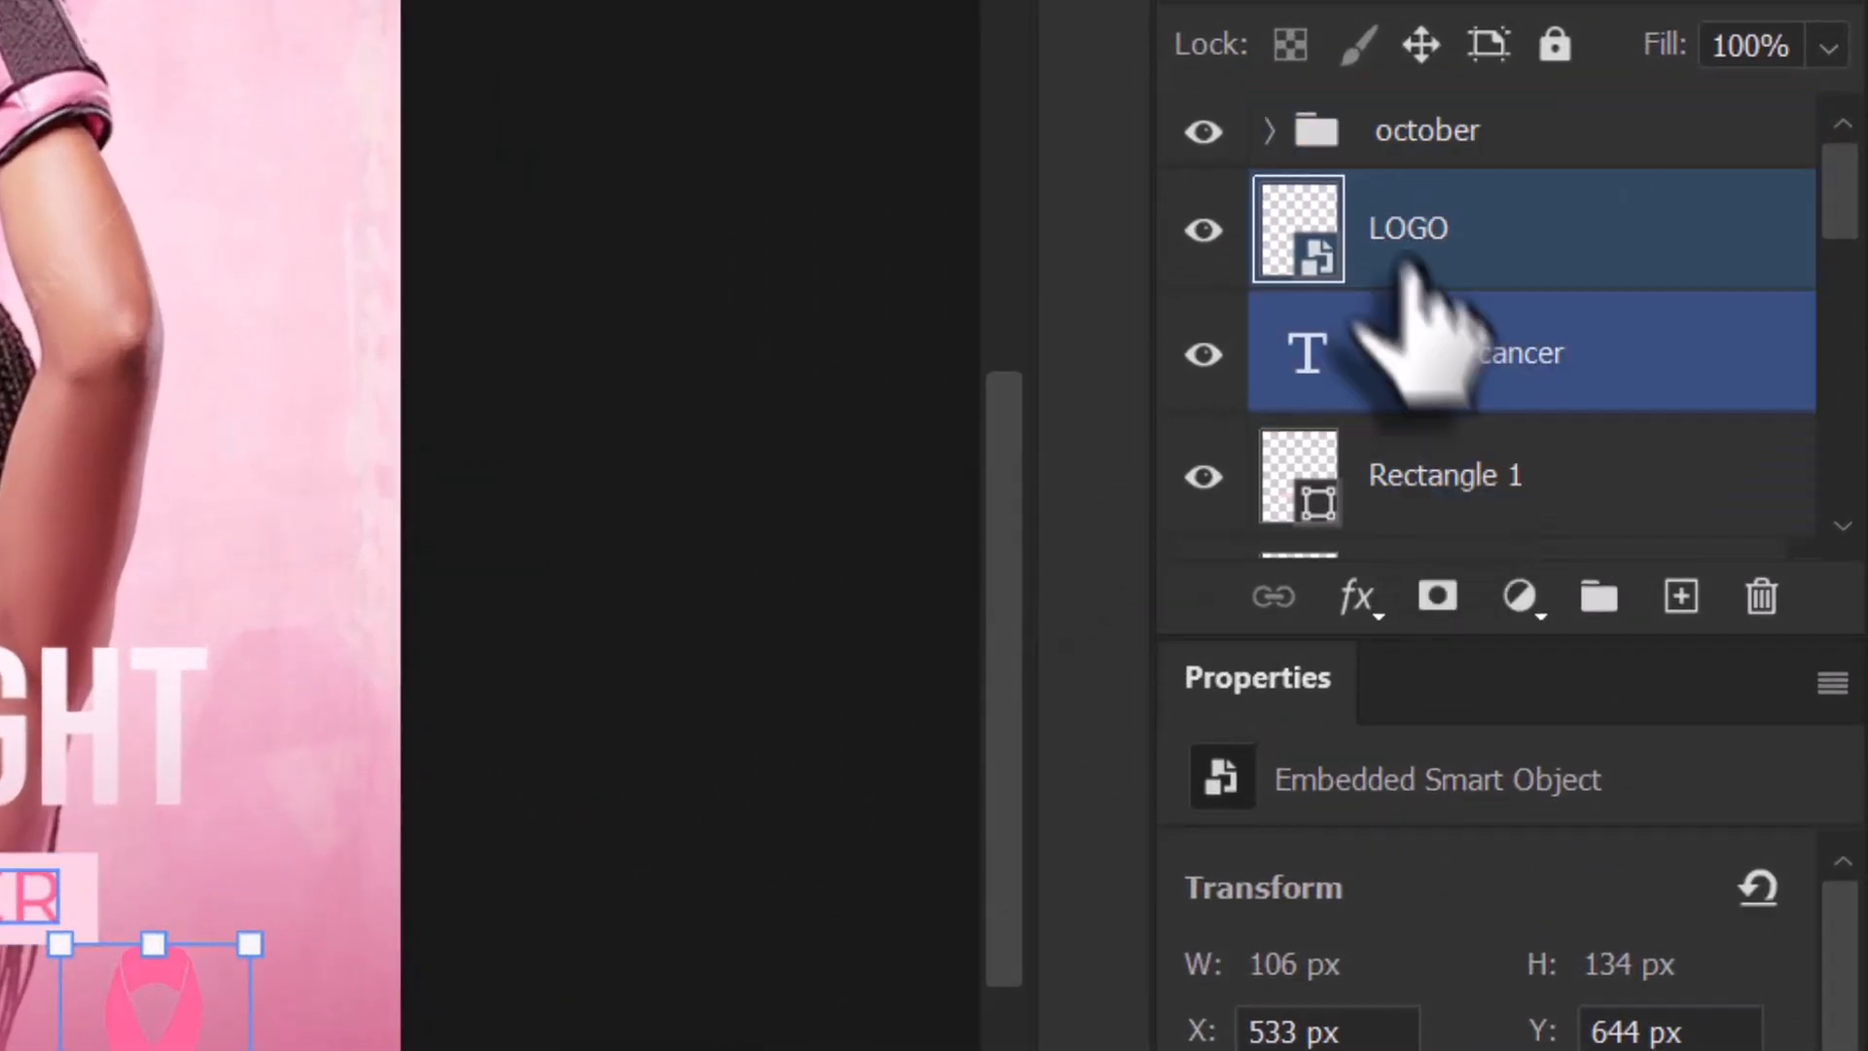
ctrl+click(1474, 389)
ctrl+click(1576, 487)
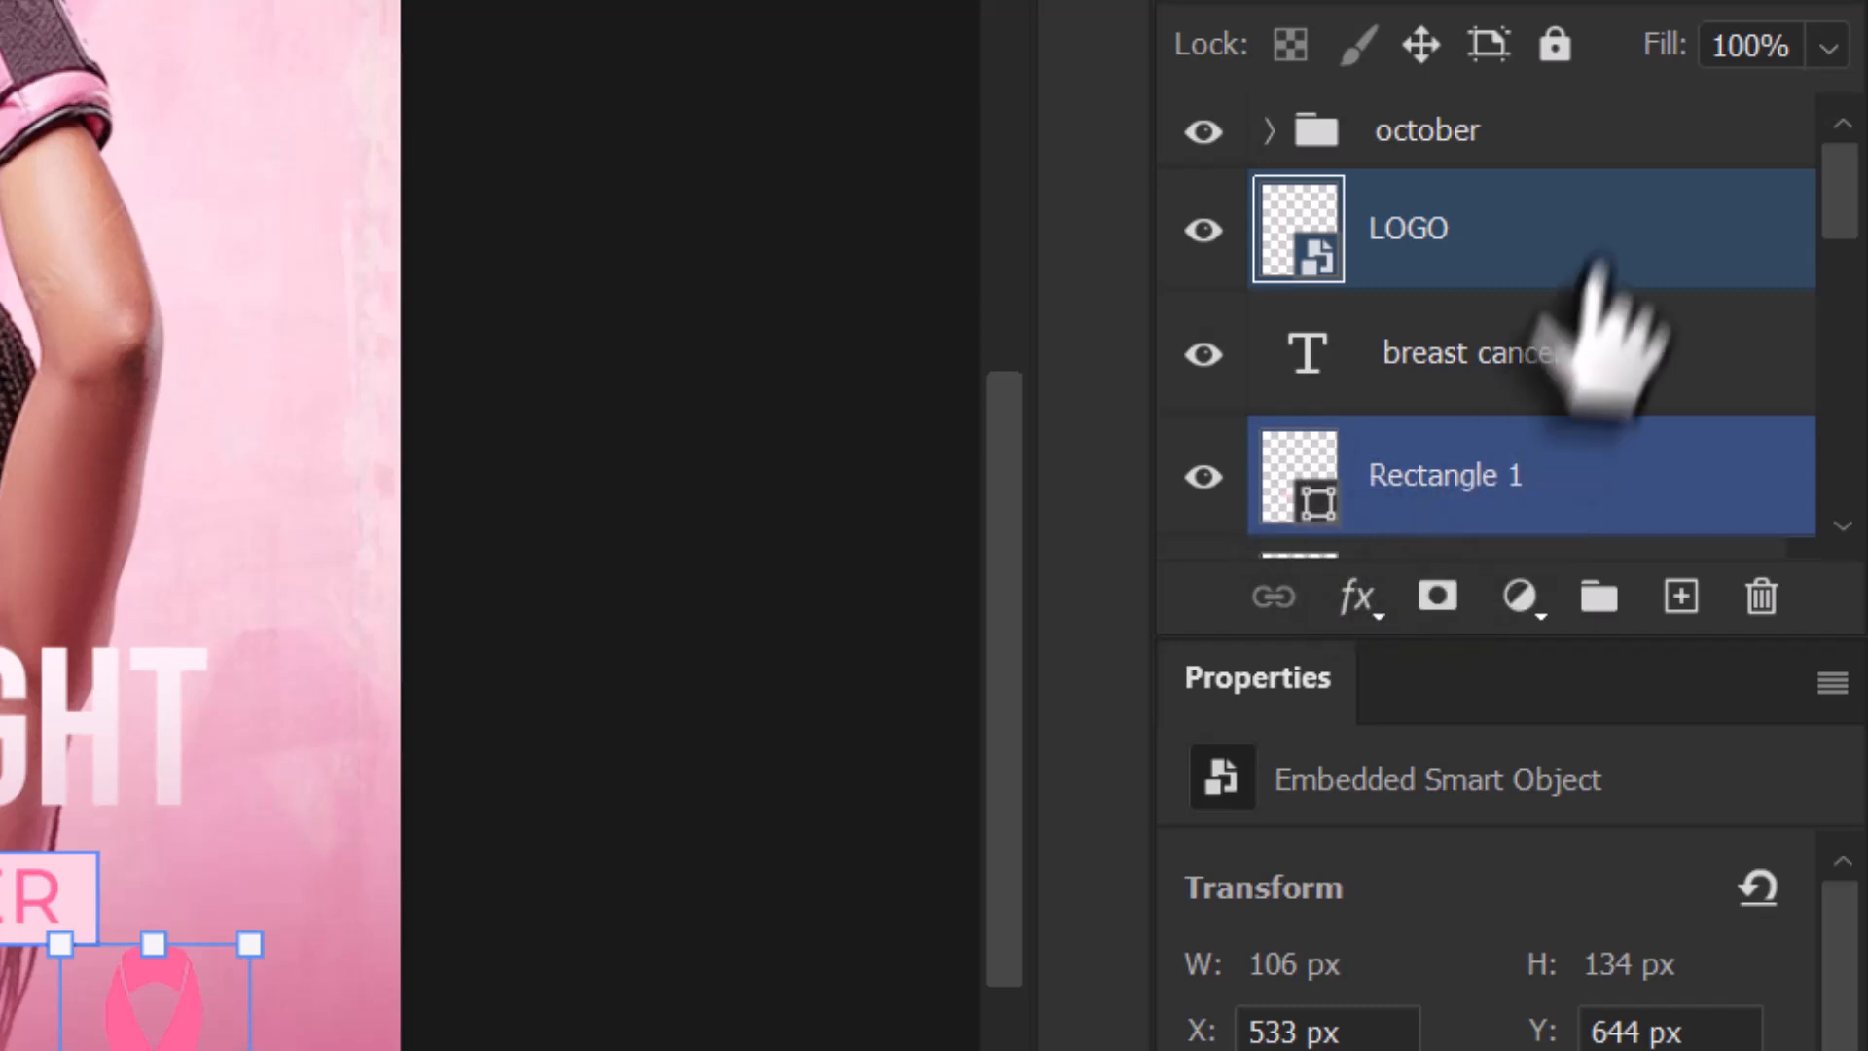
click(1459, 272)
Give the LOGO layer a 1 px white inside stroke and reduce its fill to 0%.
right_click(1519, 263)
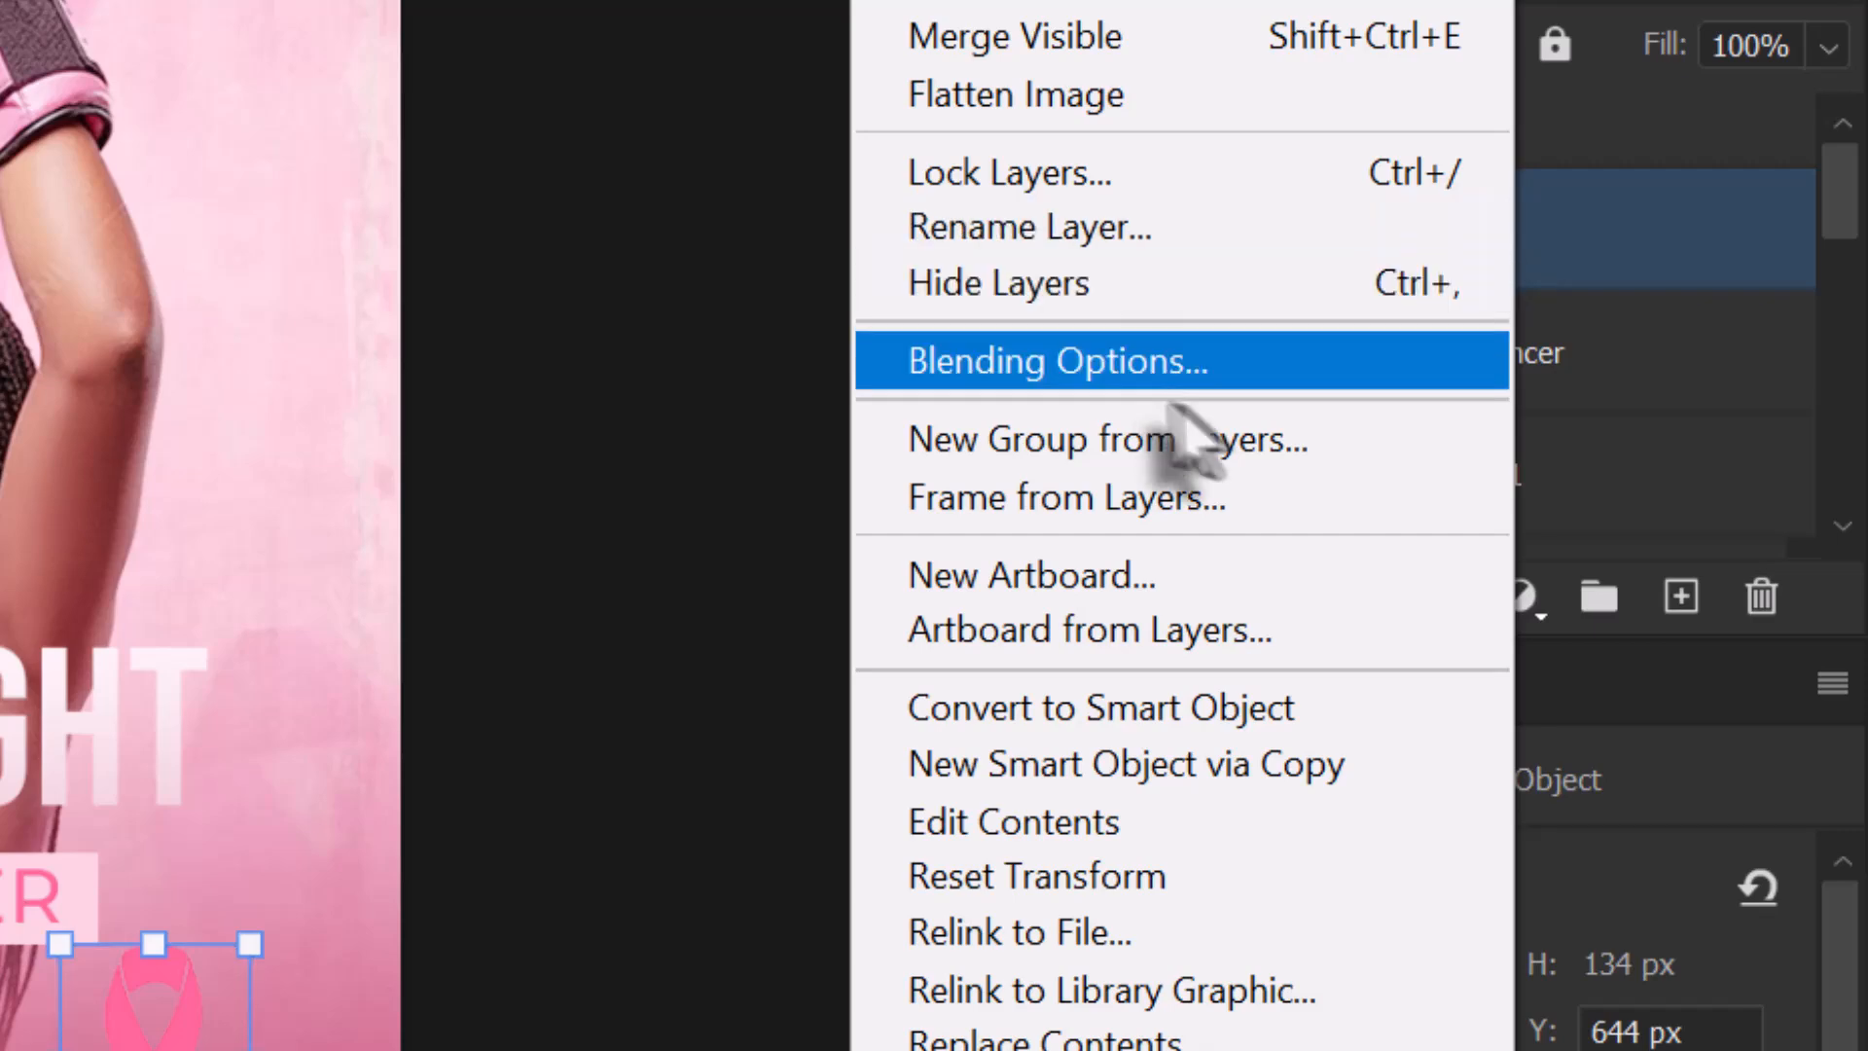
click(1189, 375)
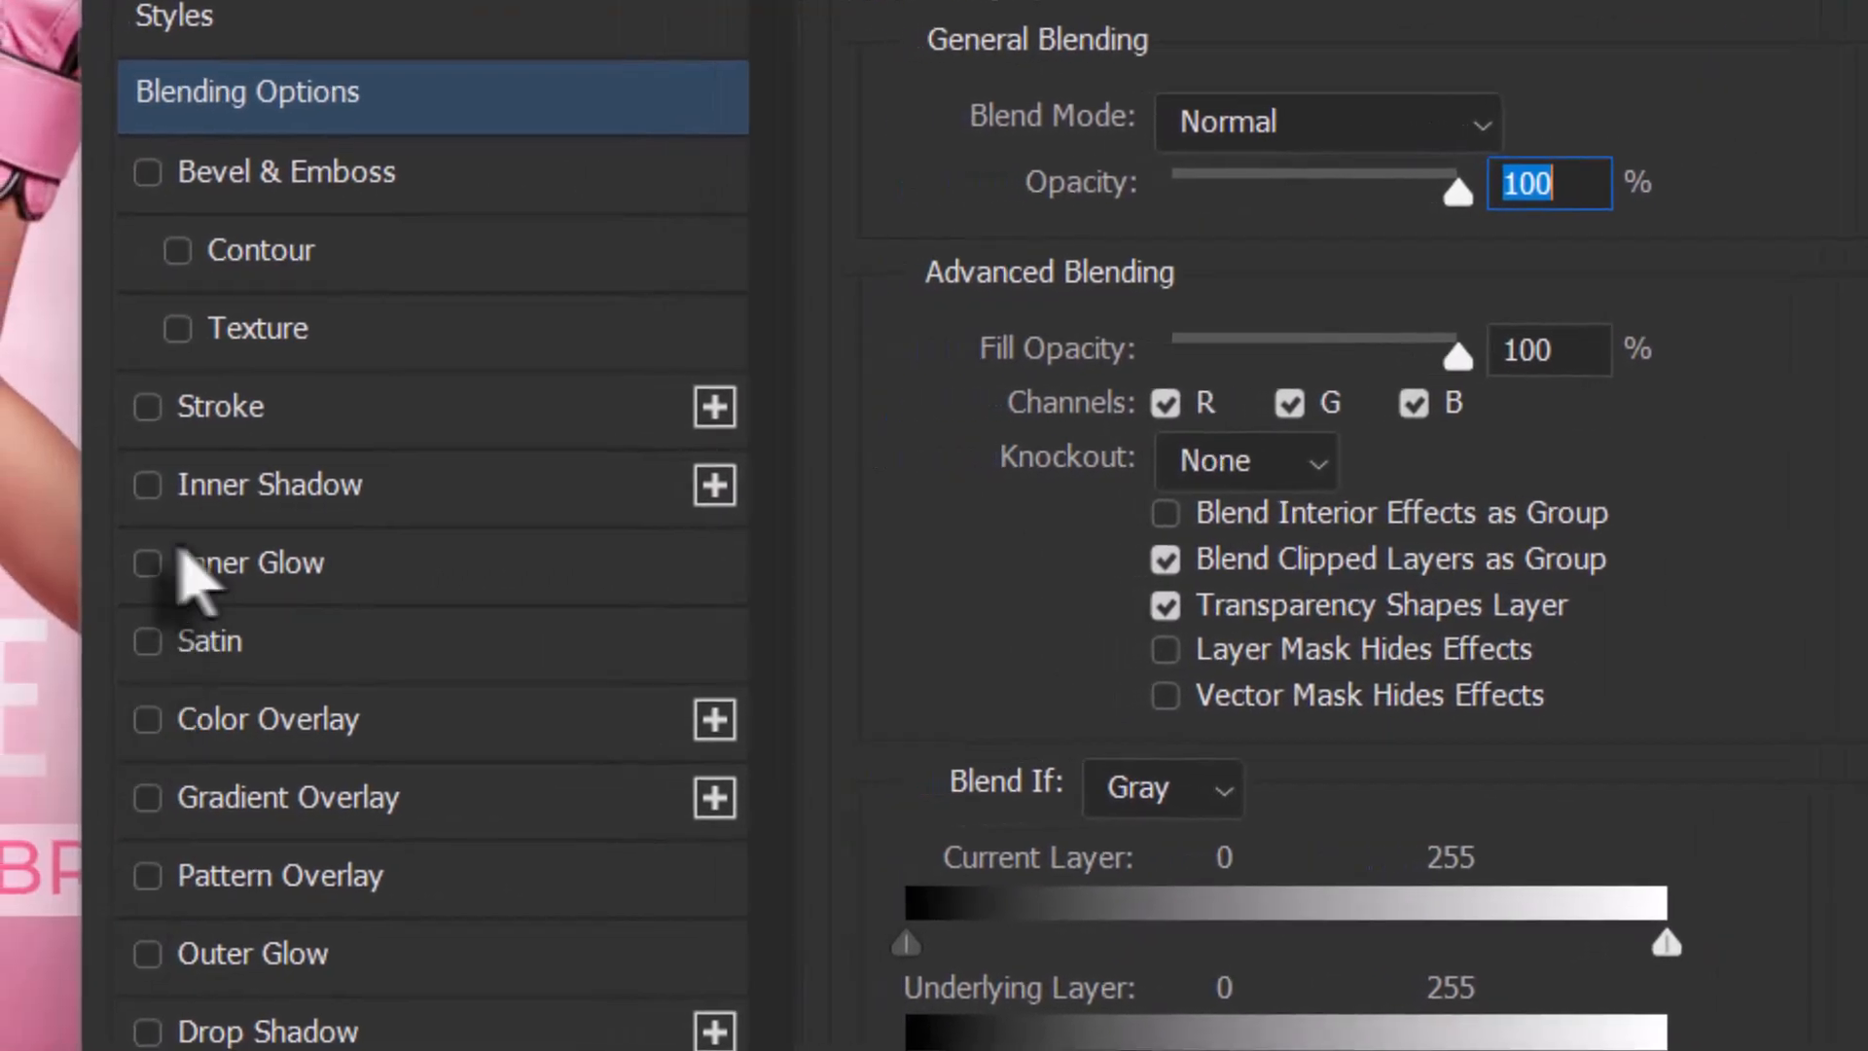
click(147, 407)
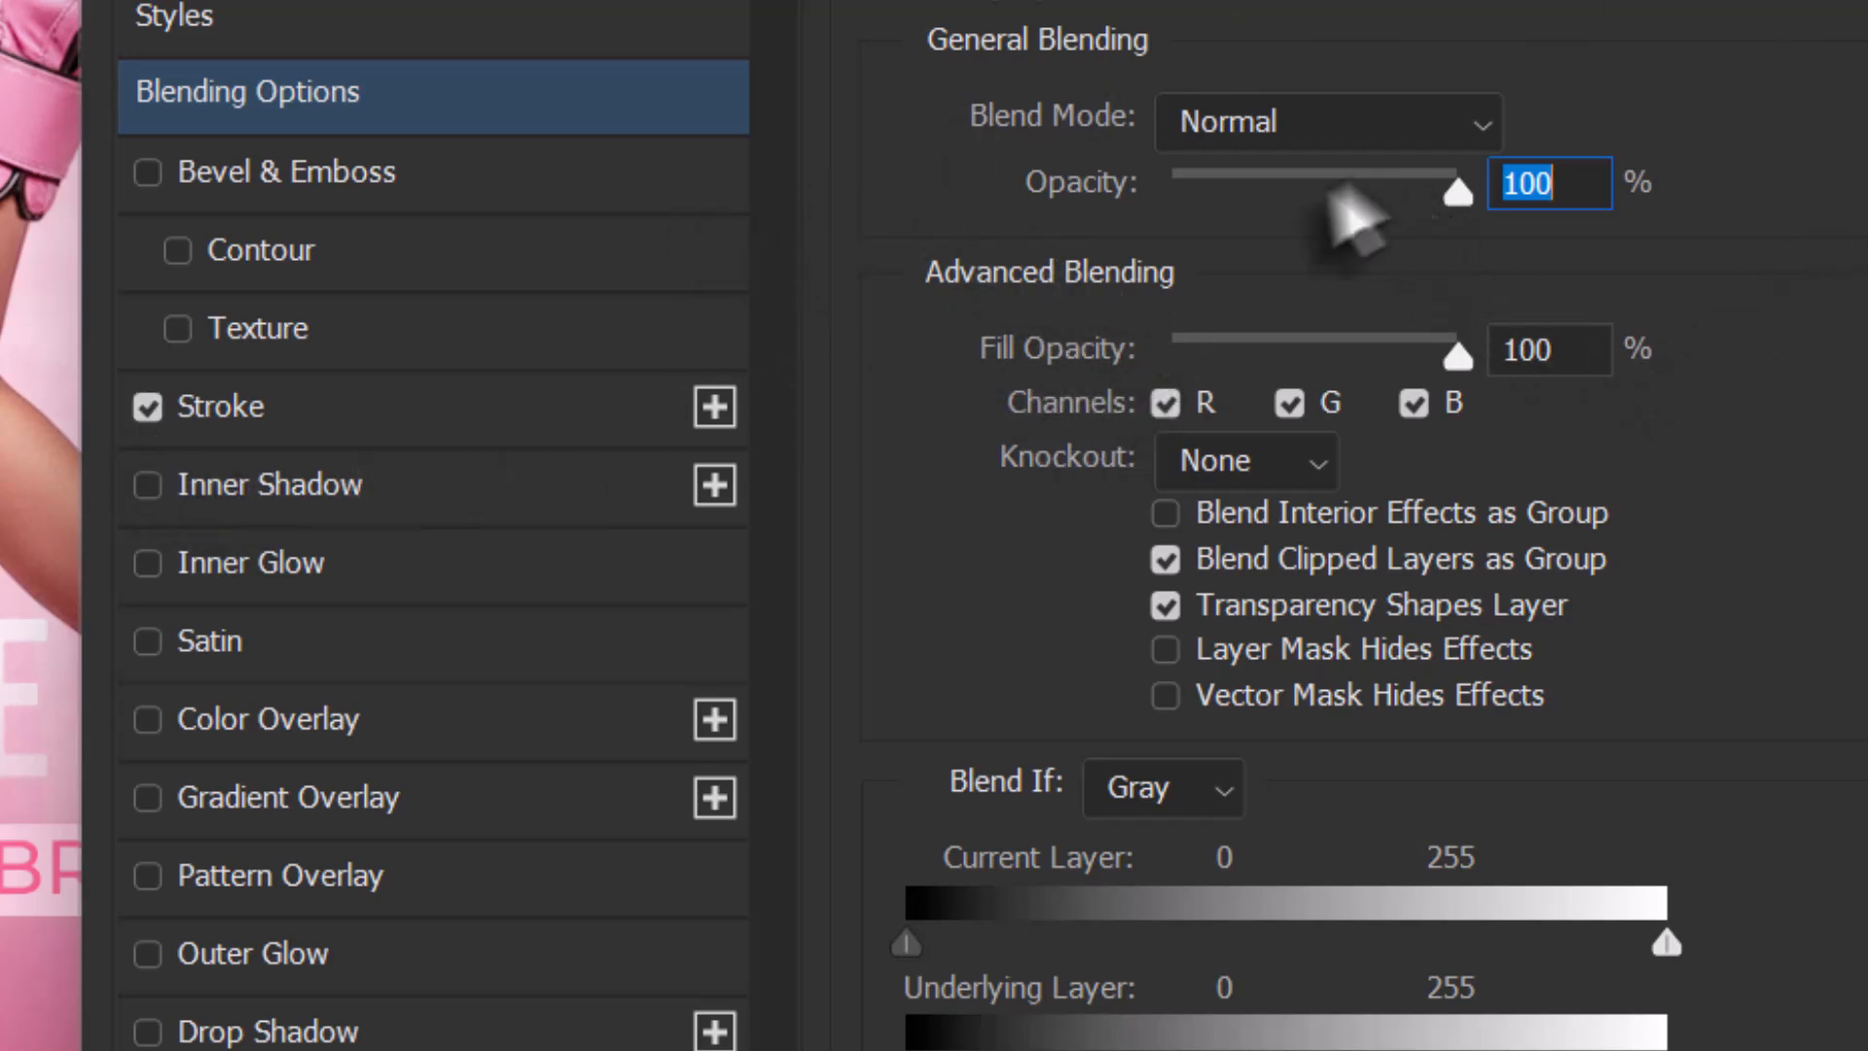
click(394, 429)
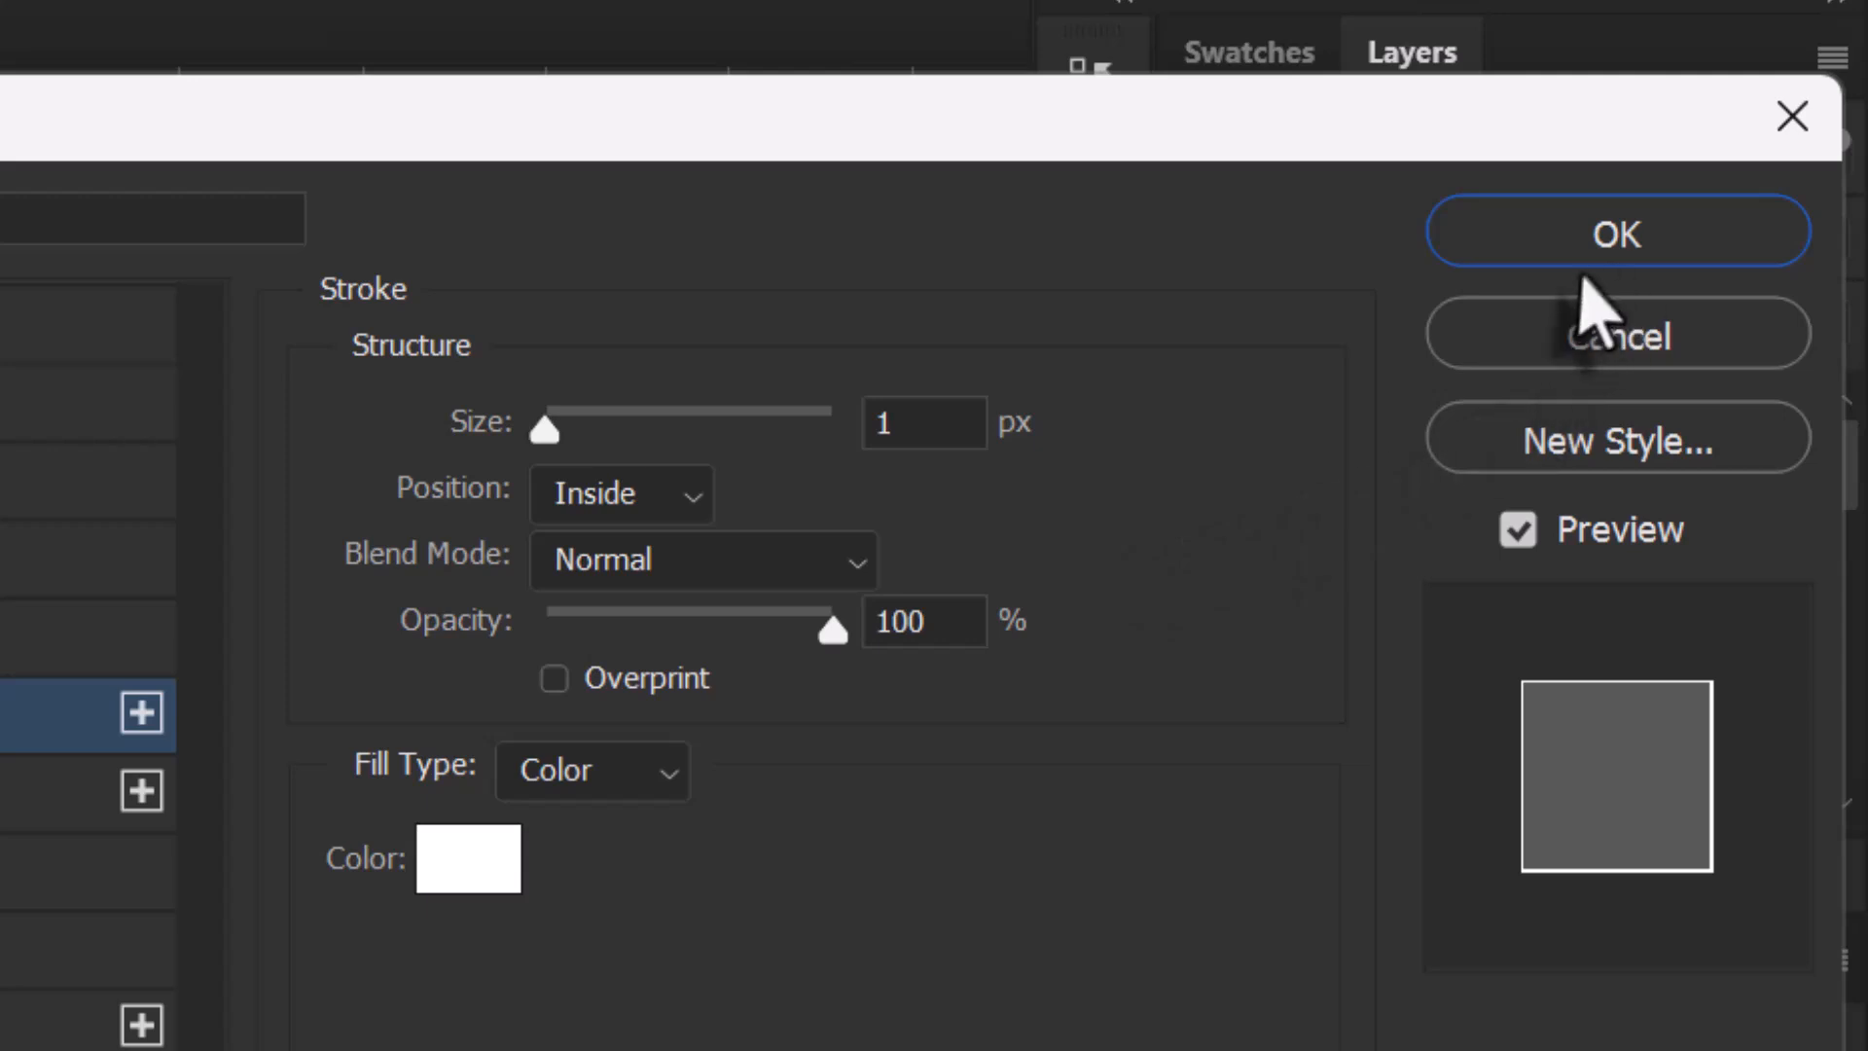
click(1636, 249)
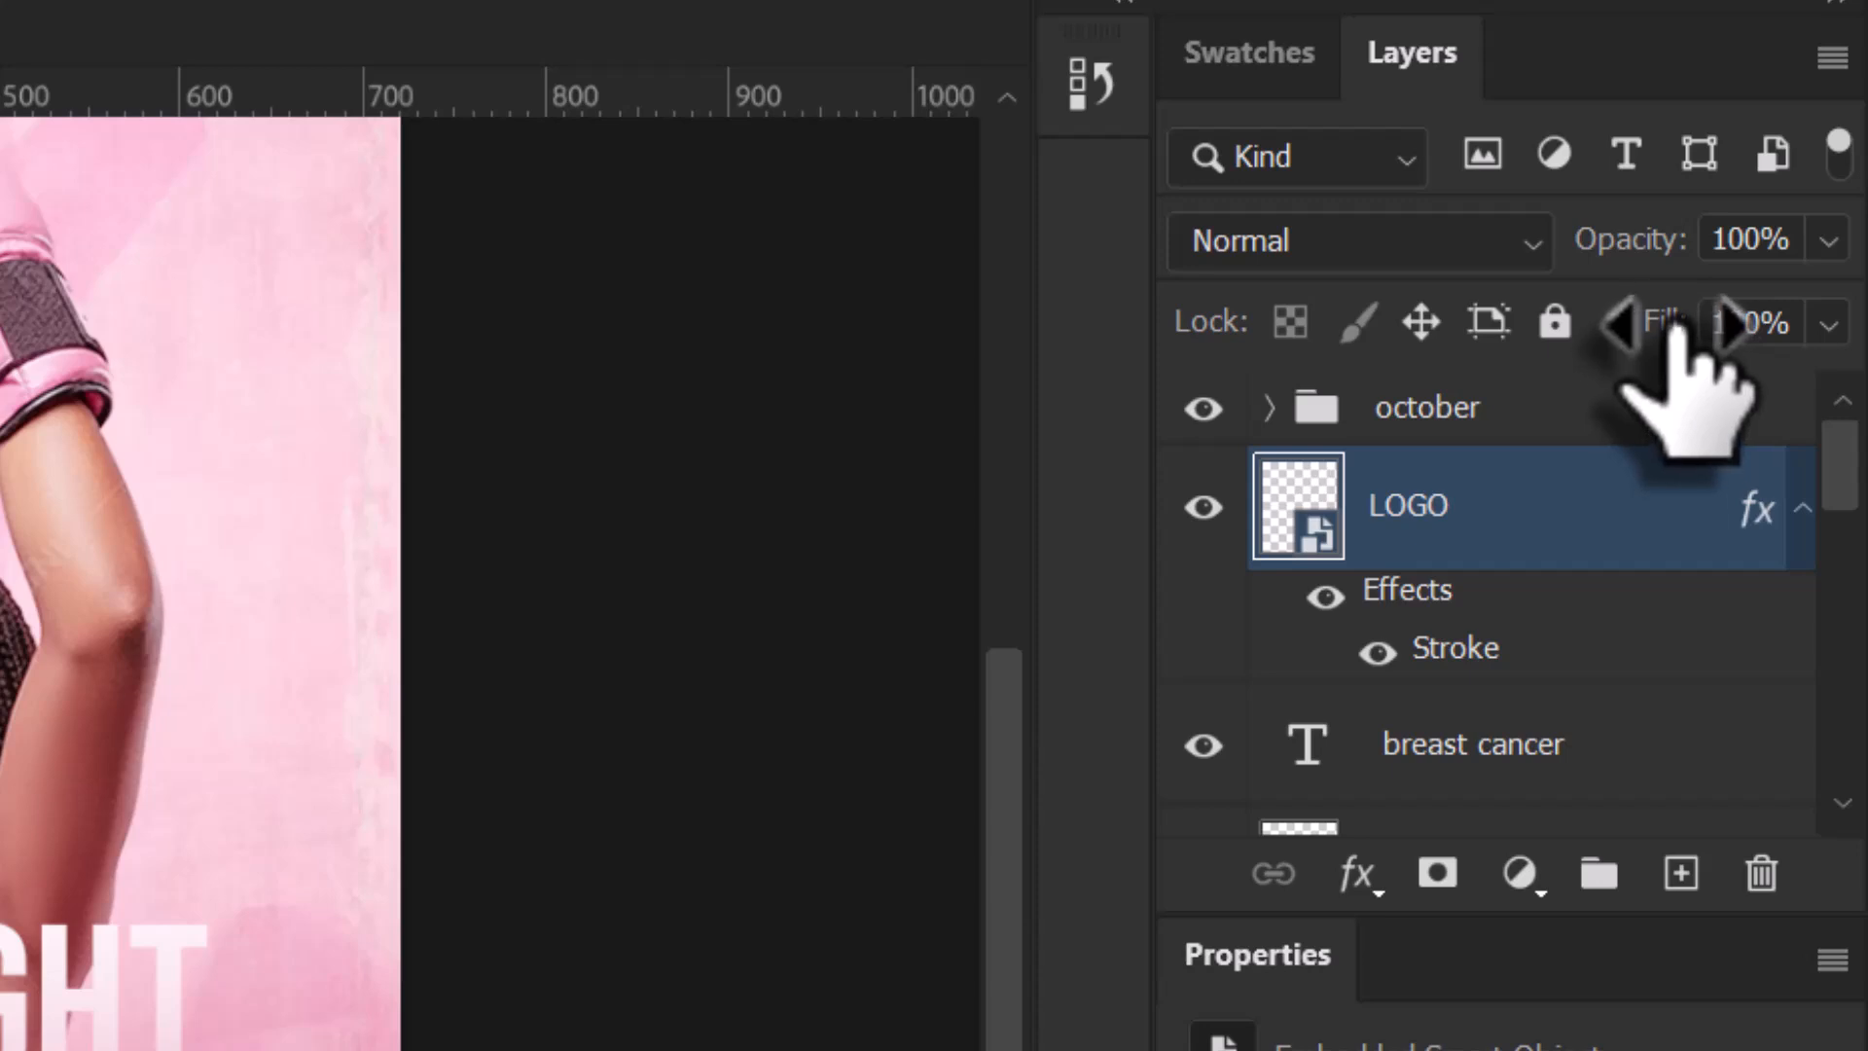
drag(1680, 325, 1469, 343)
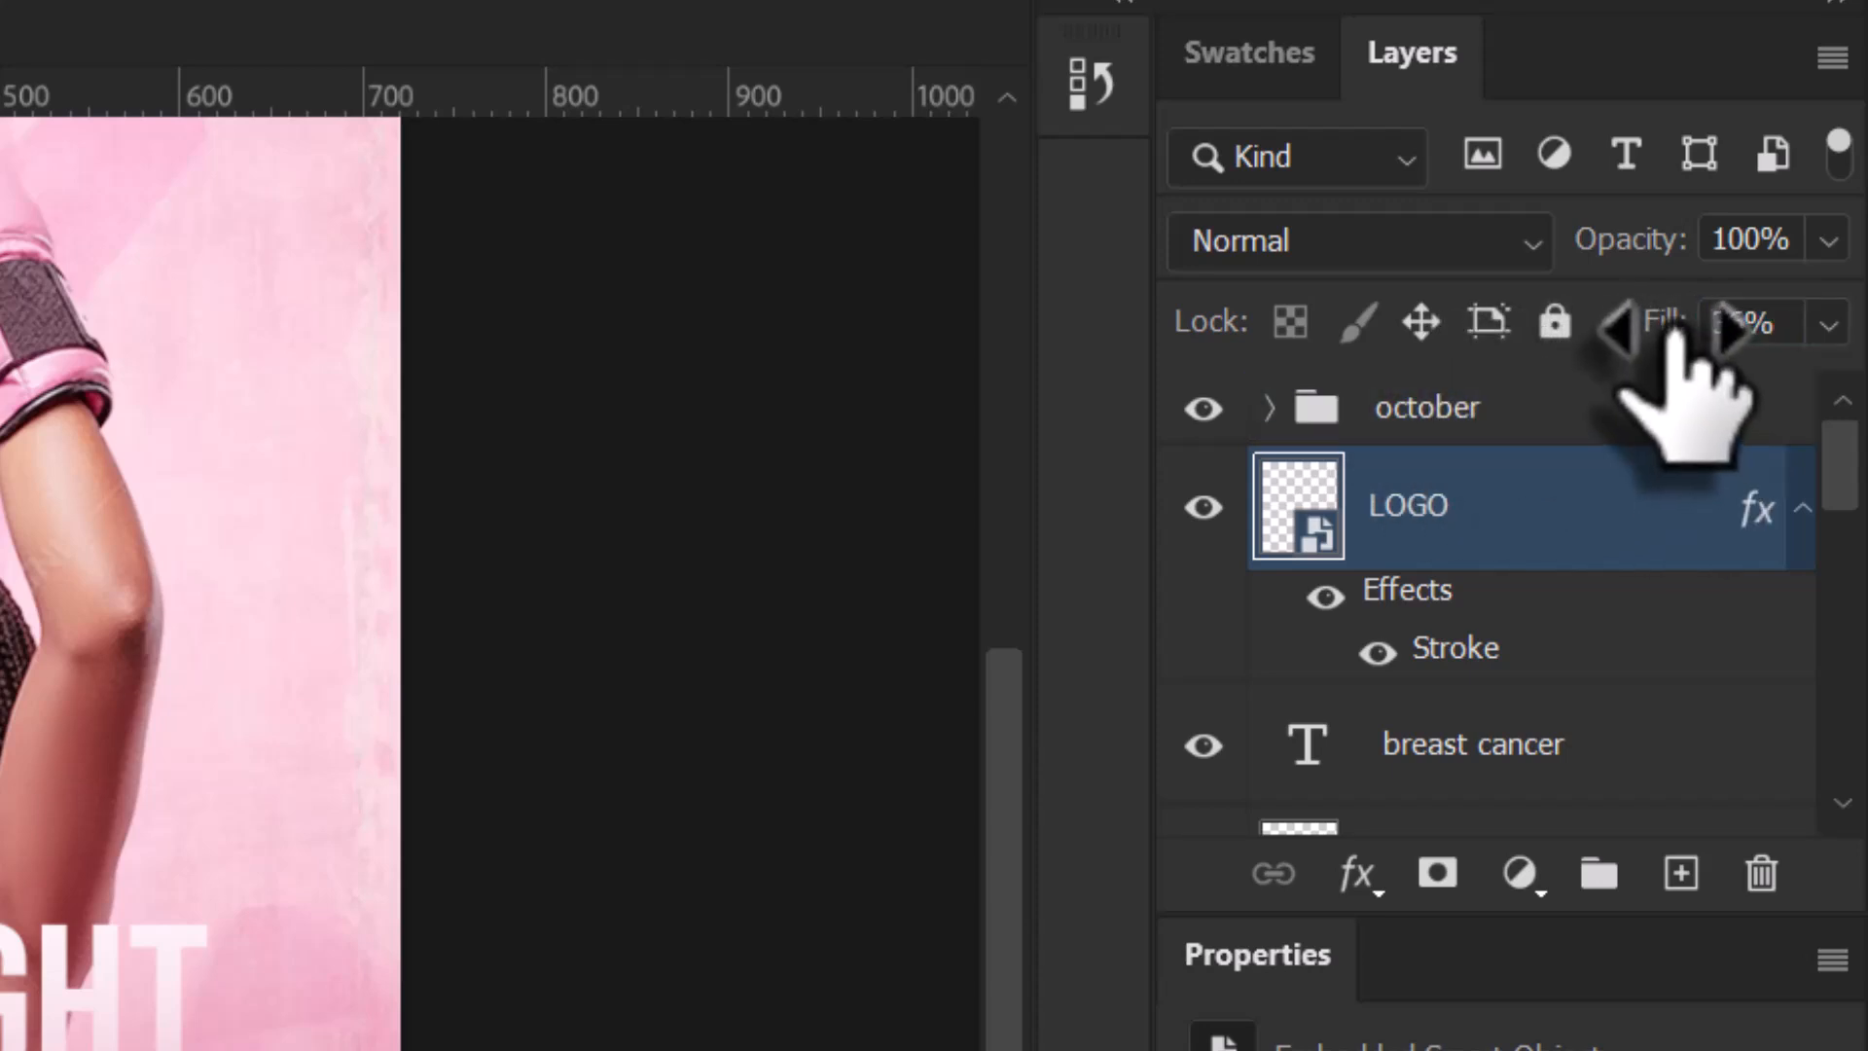
drag(1683, 331, 1526, 377)
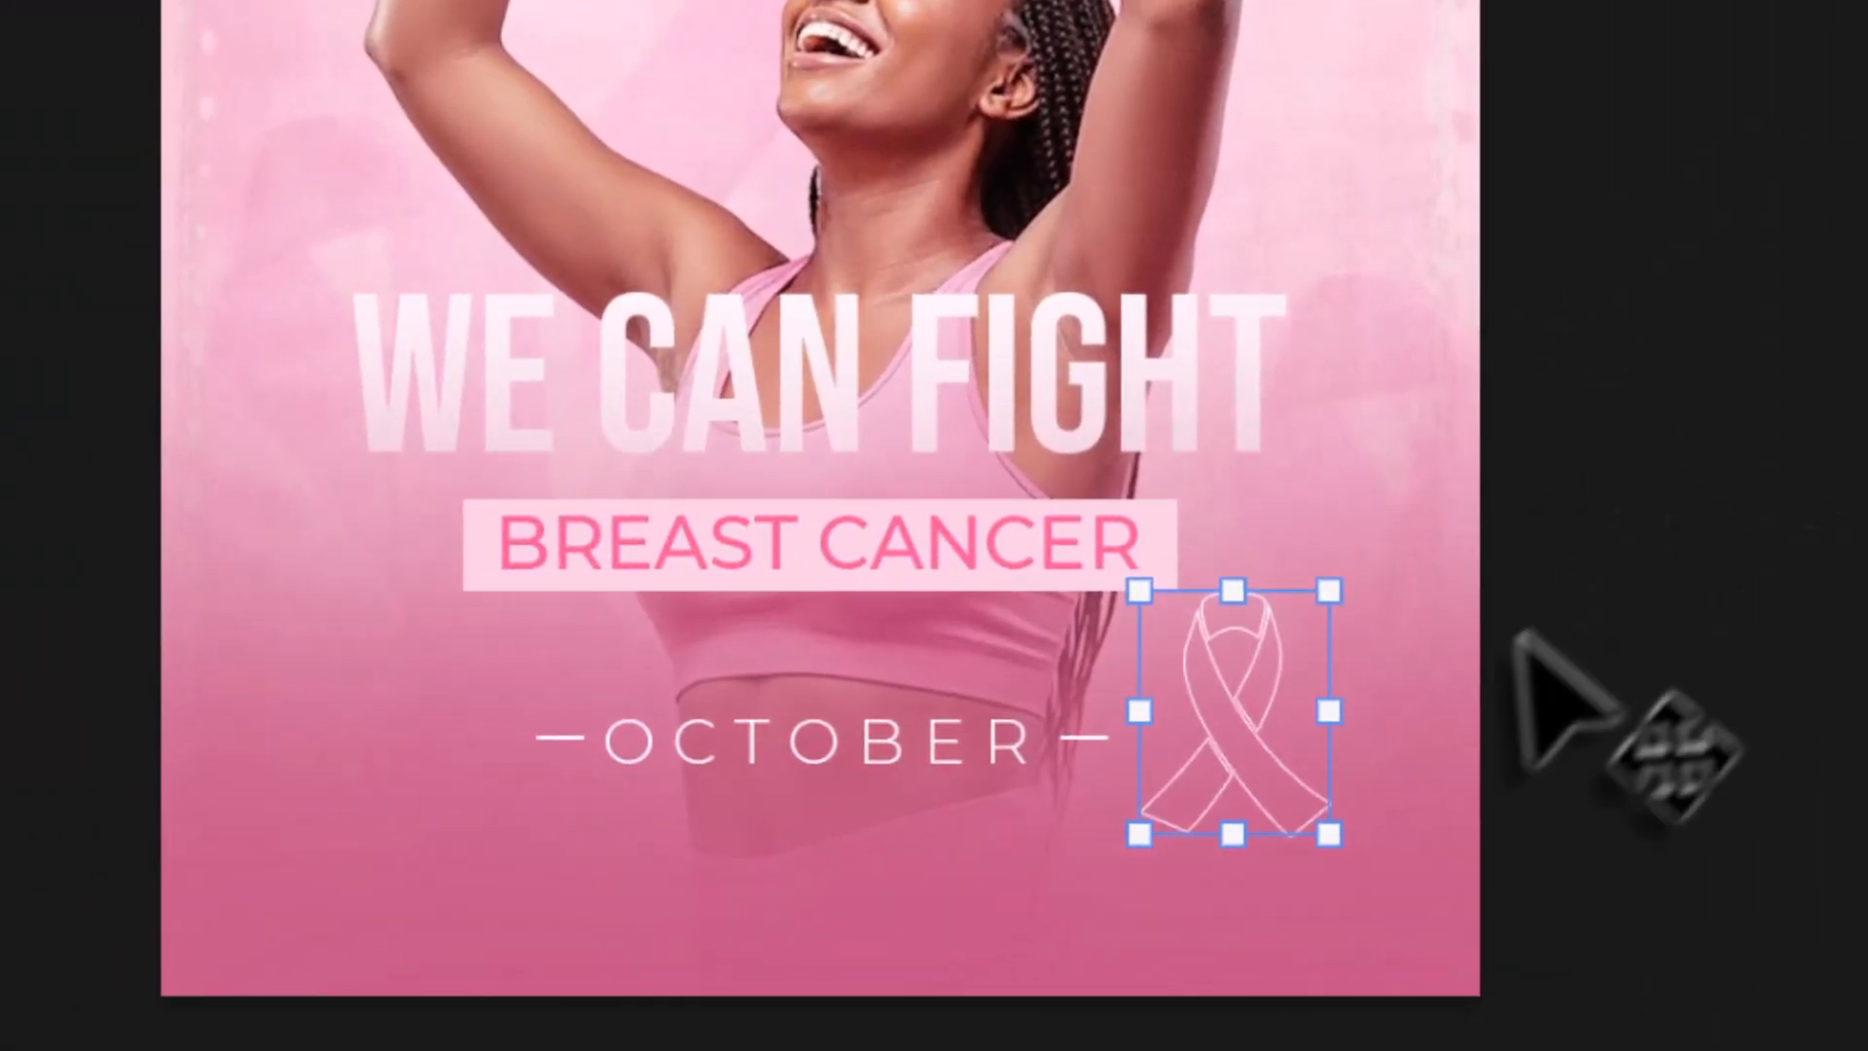
Move the outlined ribbon over the middle O of OCTOBER and scale it down to fit that letter's space.
drag(1234, 708, 823, 817)
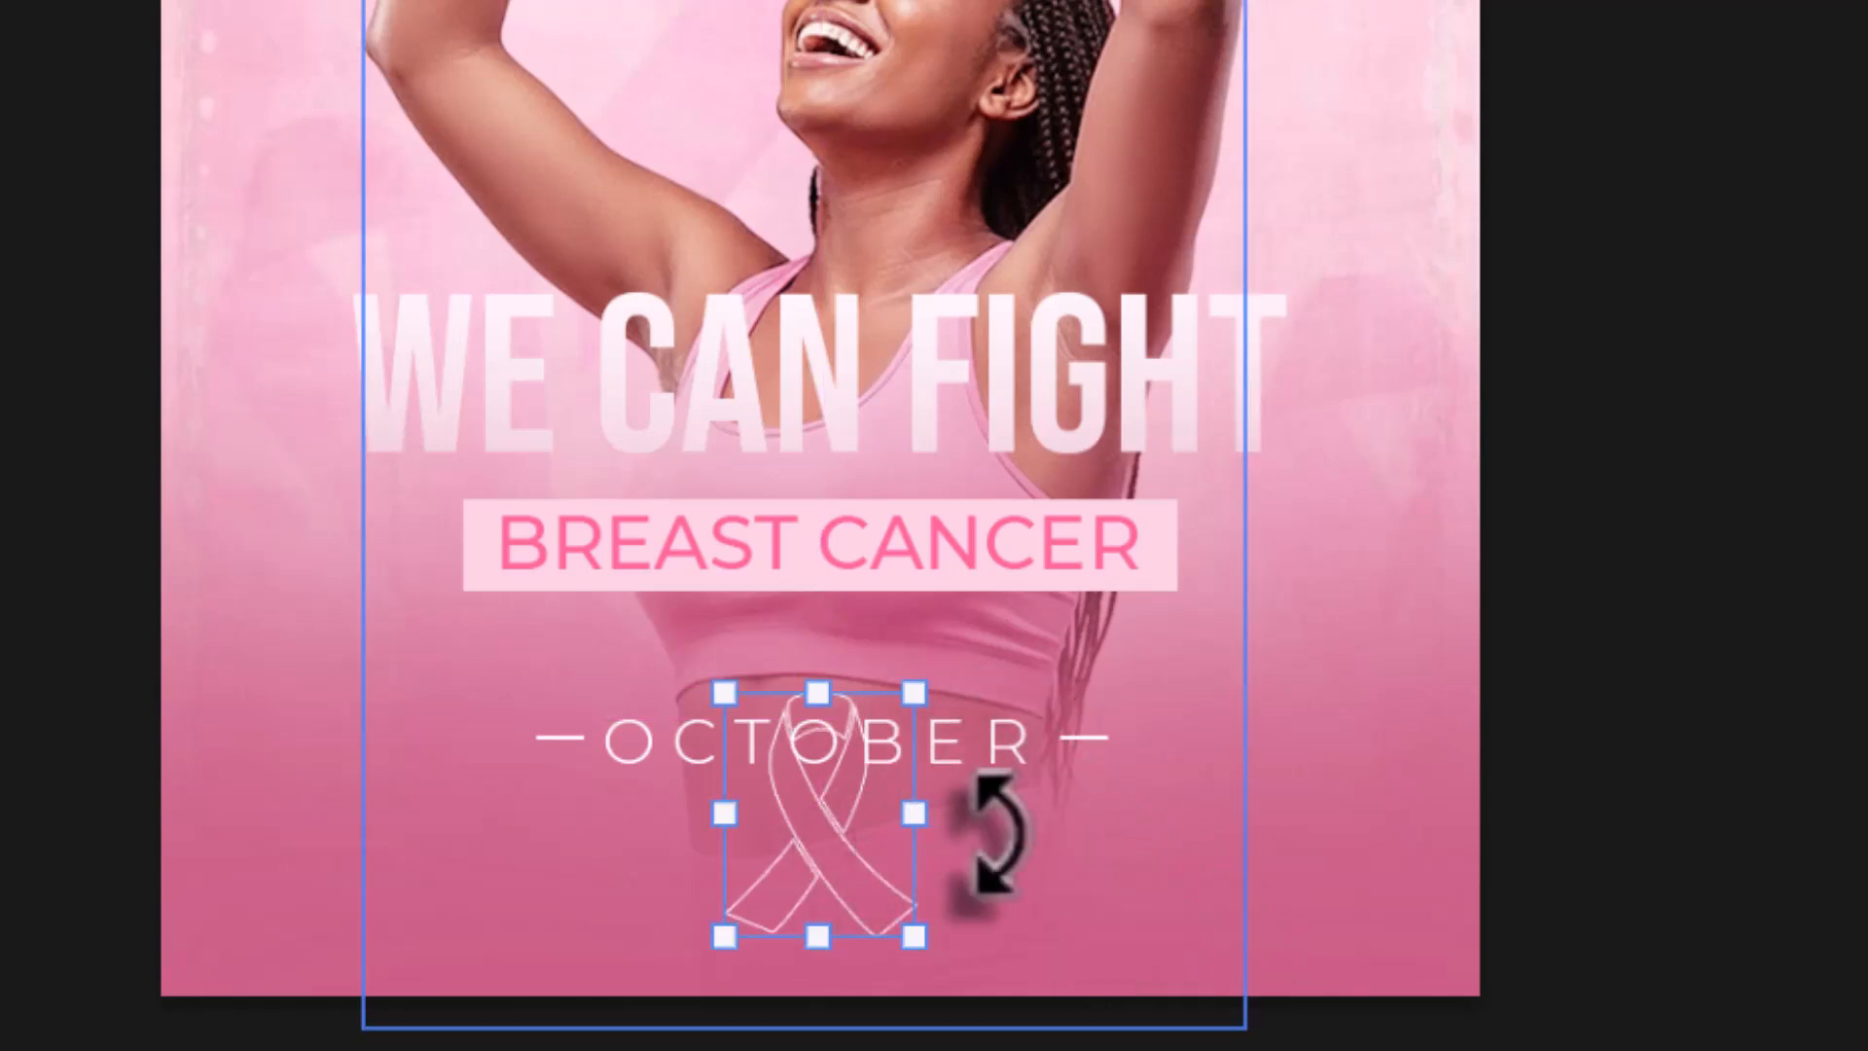
scroll(881, 808, up, 3)
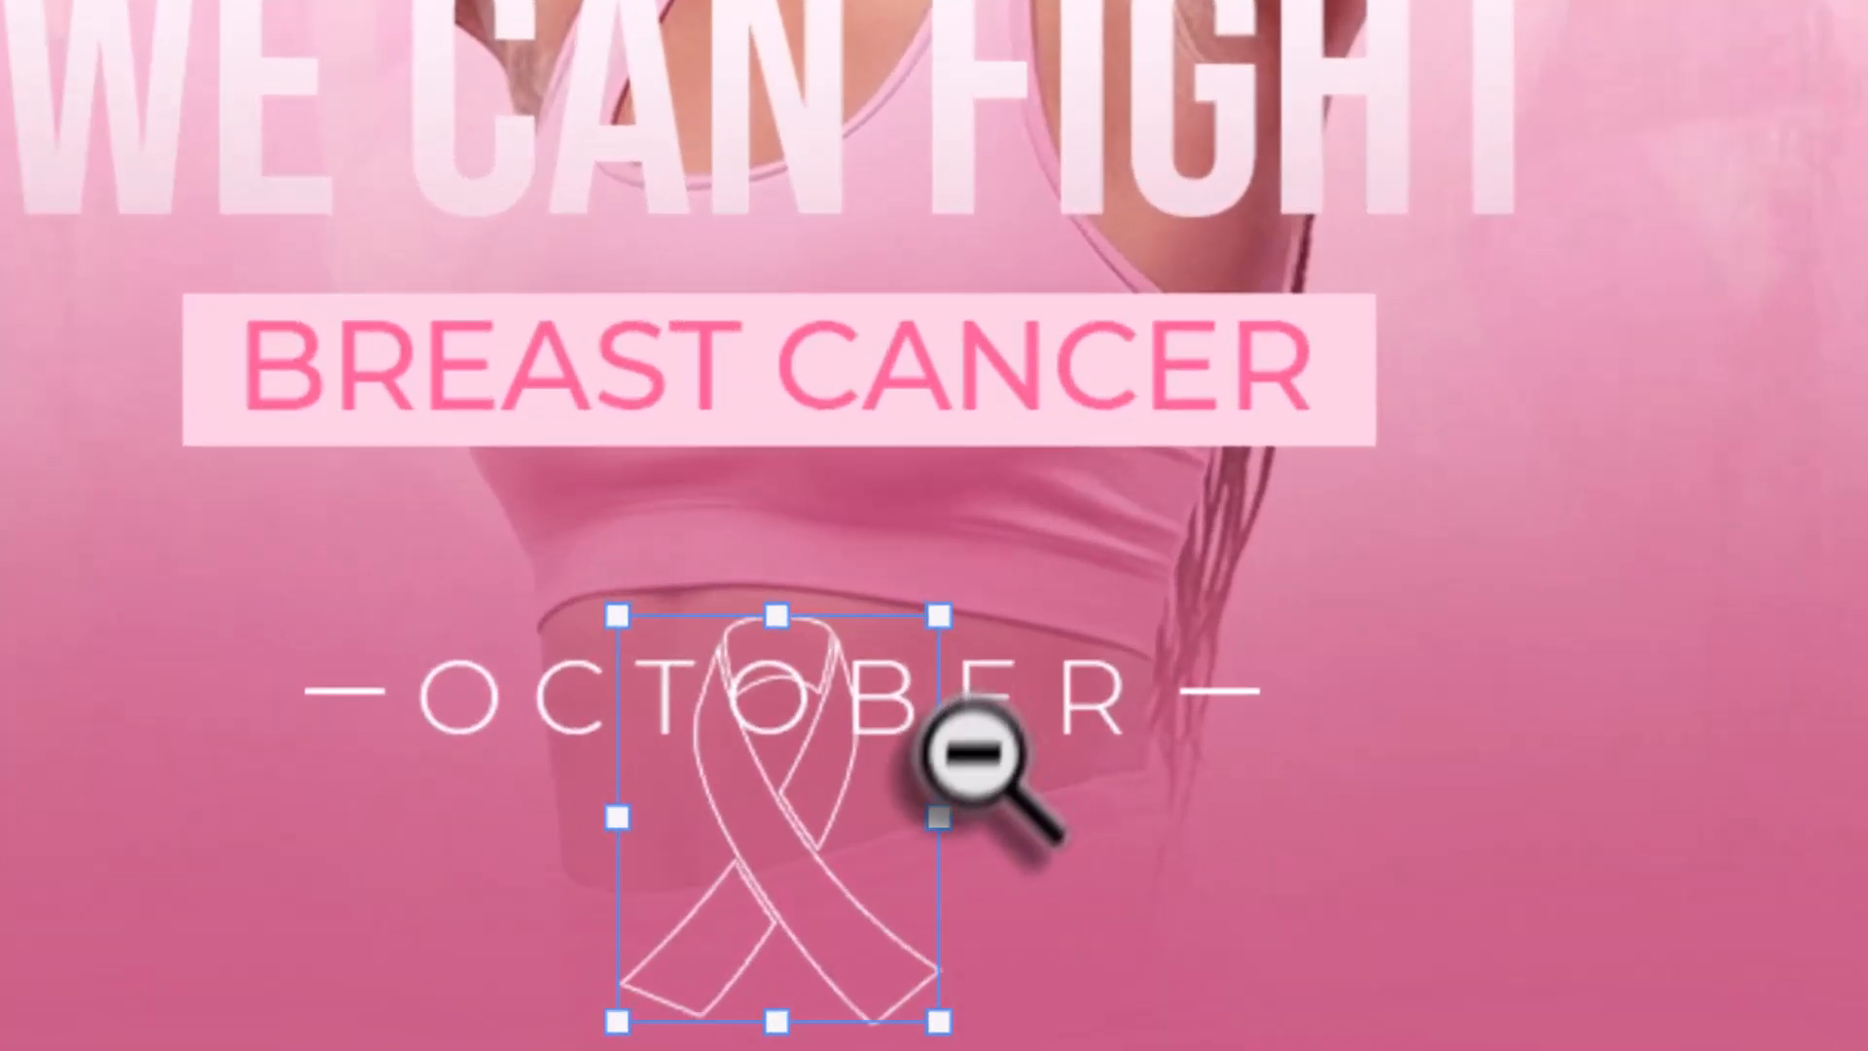
drag(938, 832, 843, 783)
drag(737, 830, 776, 780)
drag(897, 765, 778, 823)
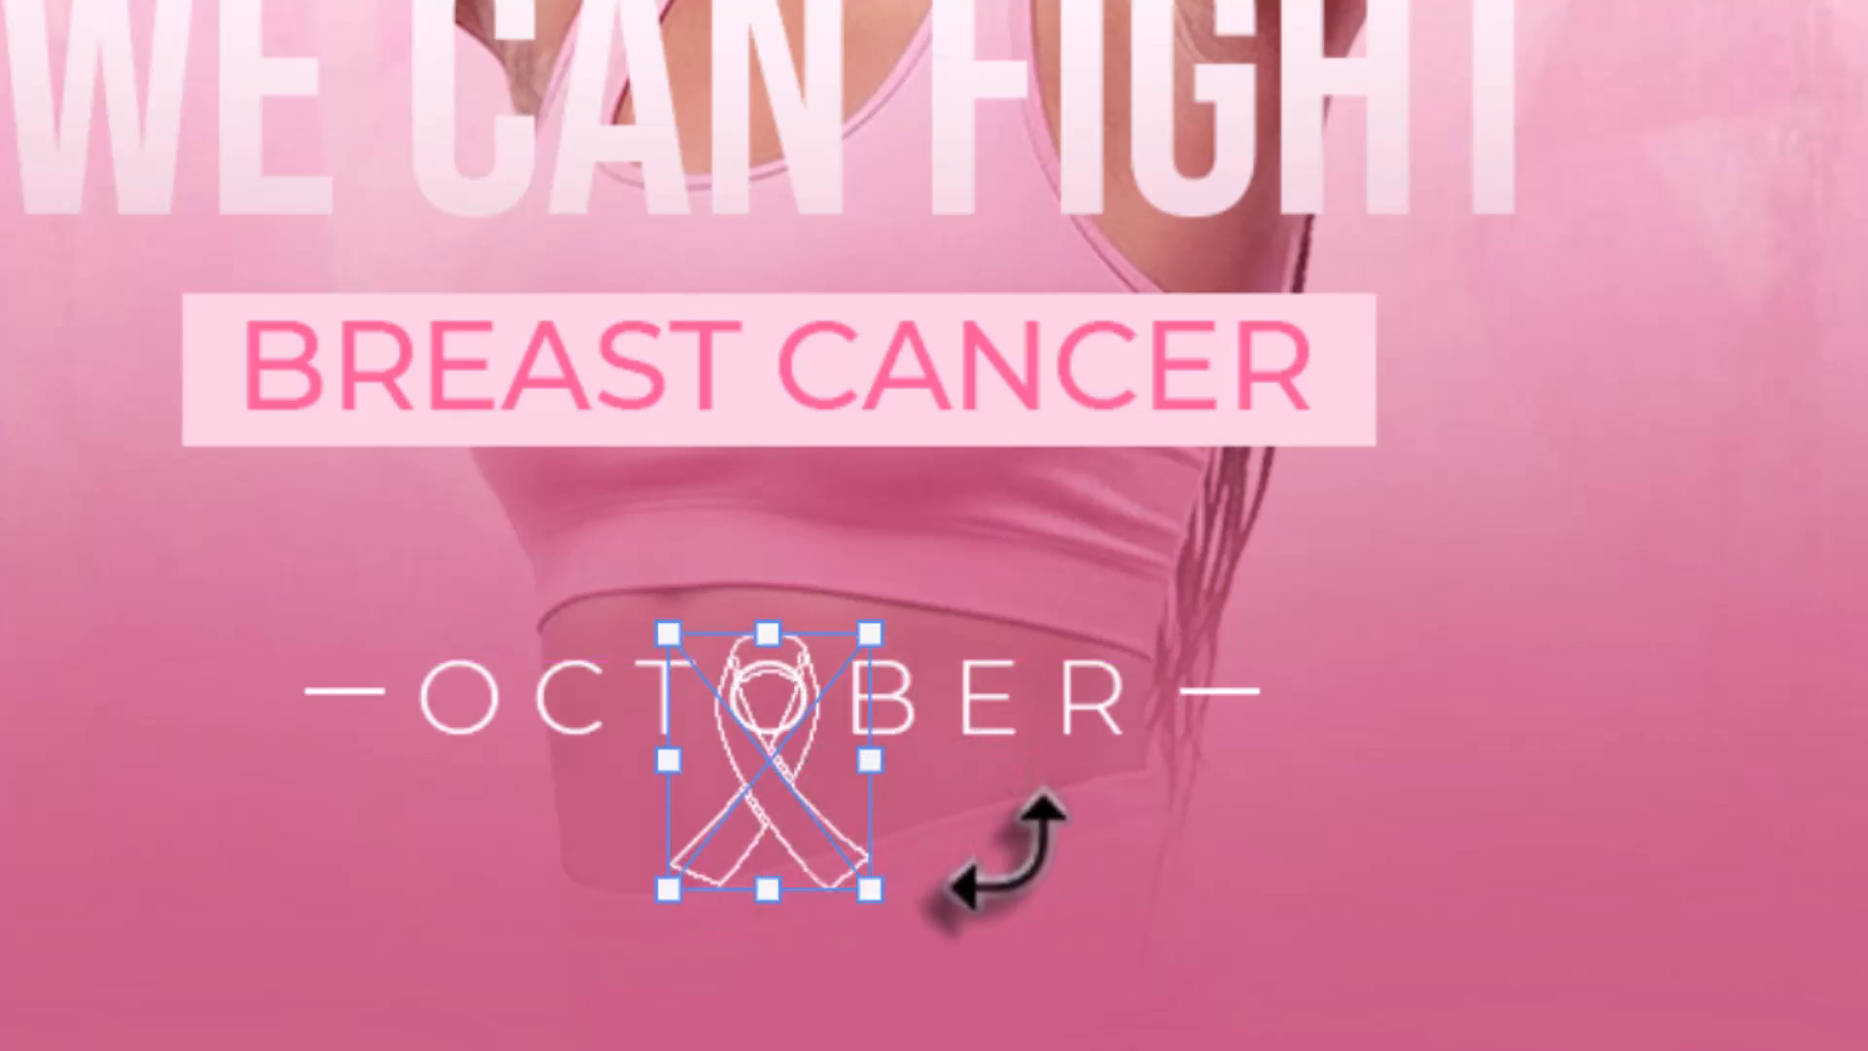
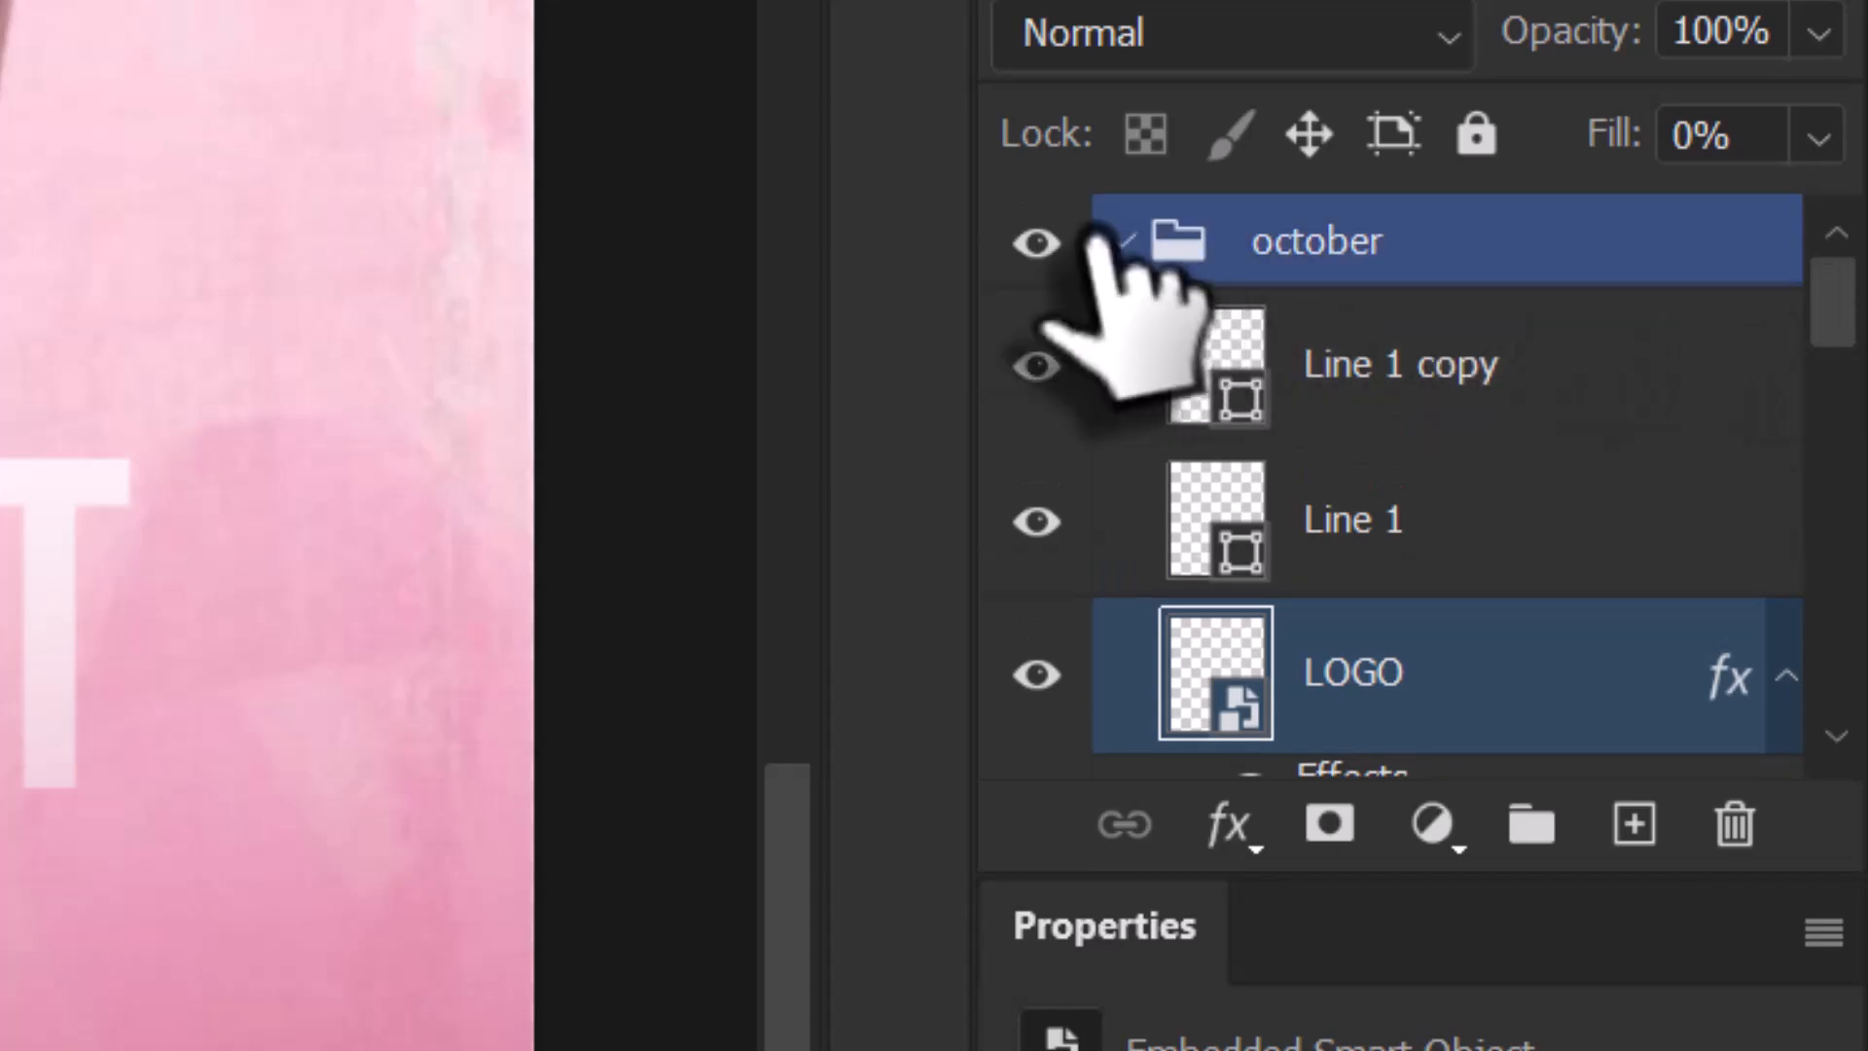
Collapse the october group, scale it down to about 264 × 72 px and center it horizontally on the poster.
click(1125, 243)
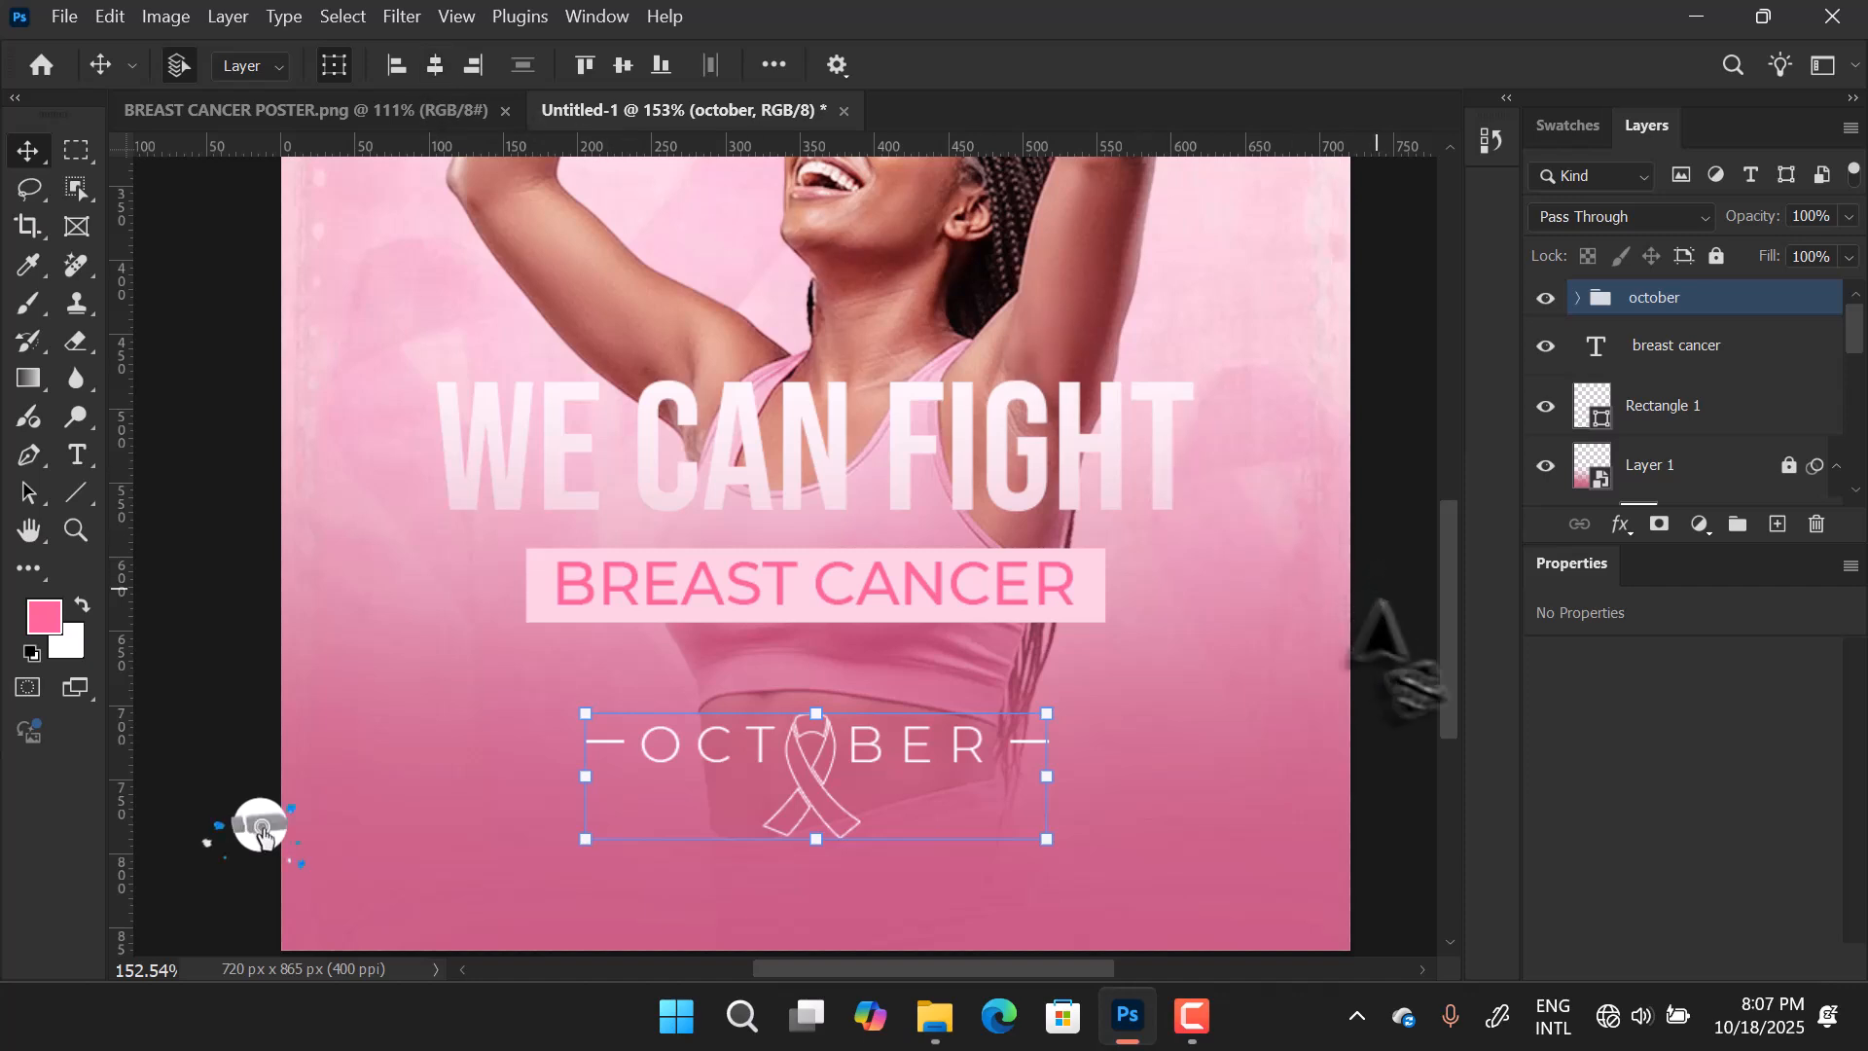
click(1387, 628)
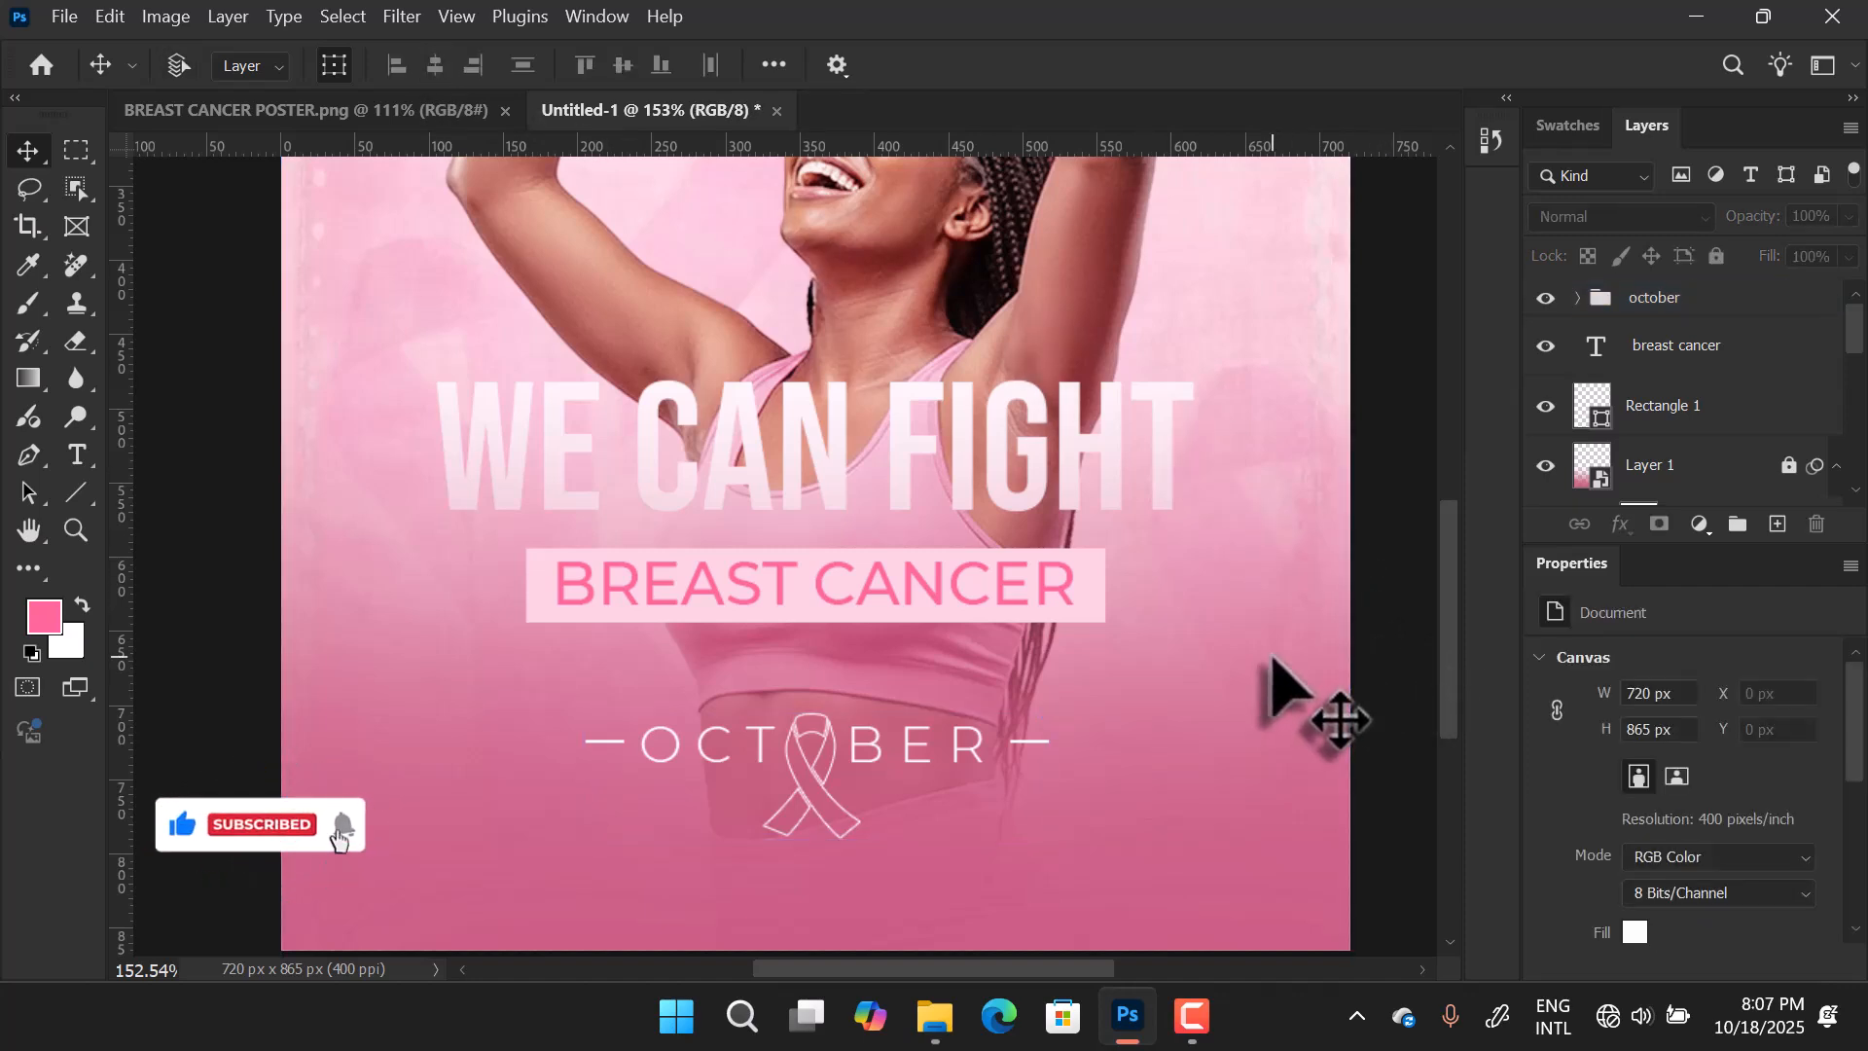
key(ctrl+0)
click(1710, 297)
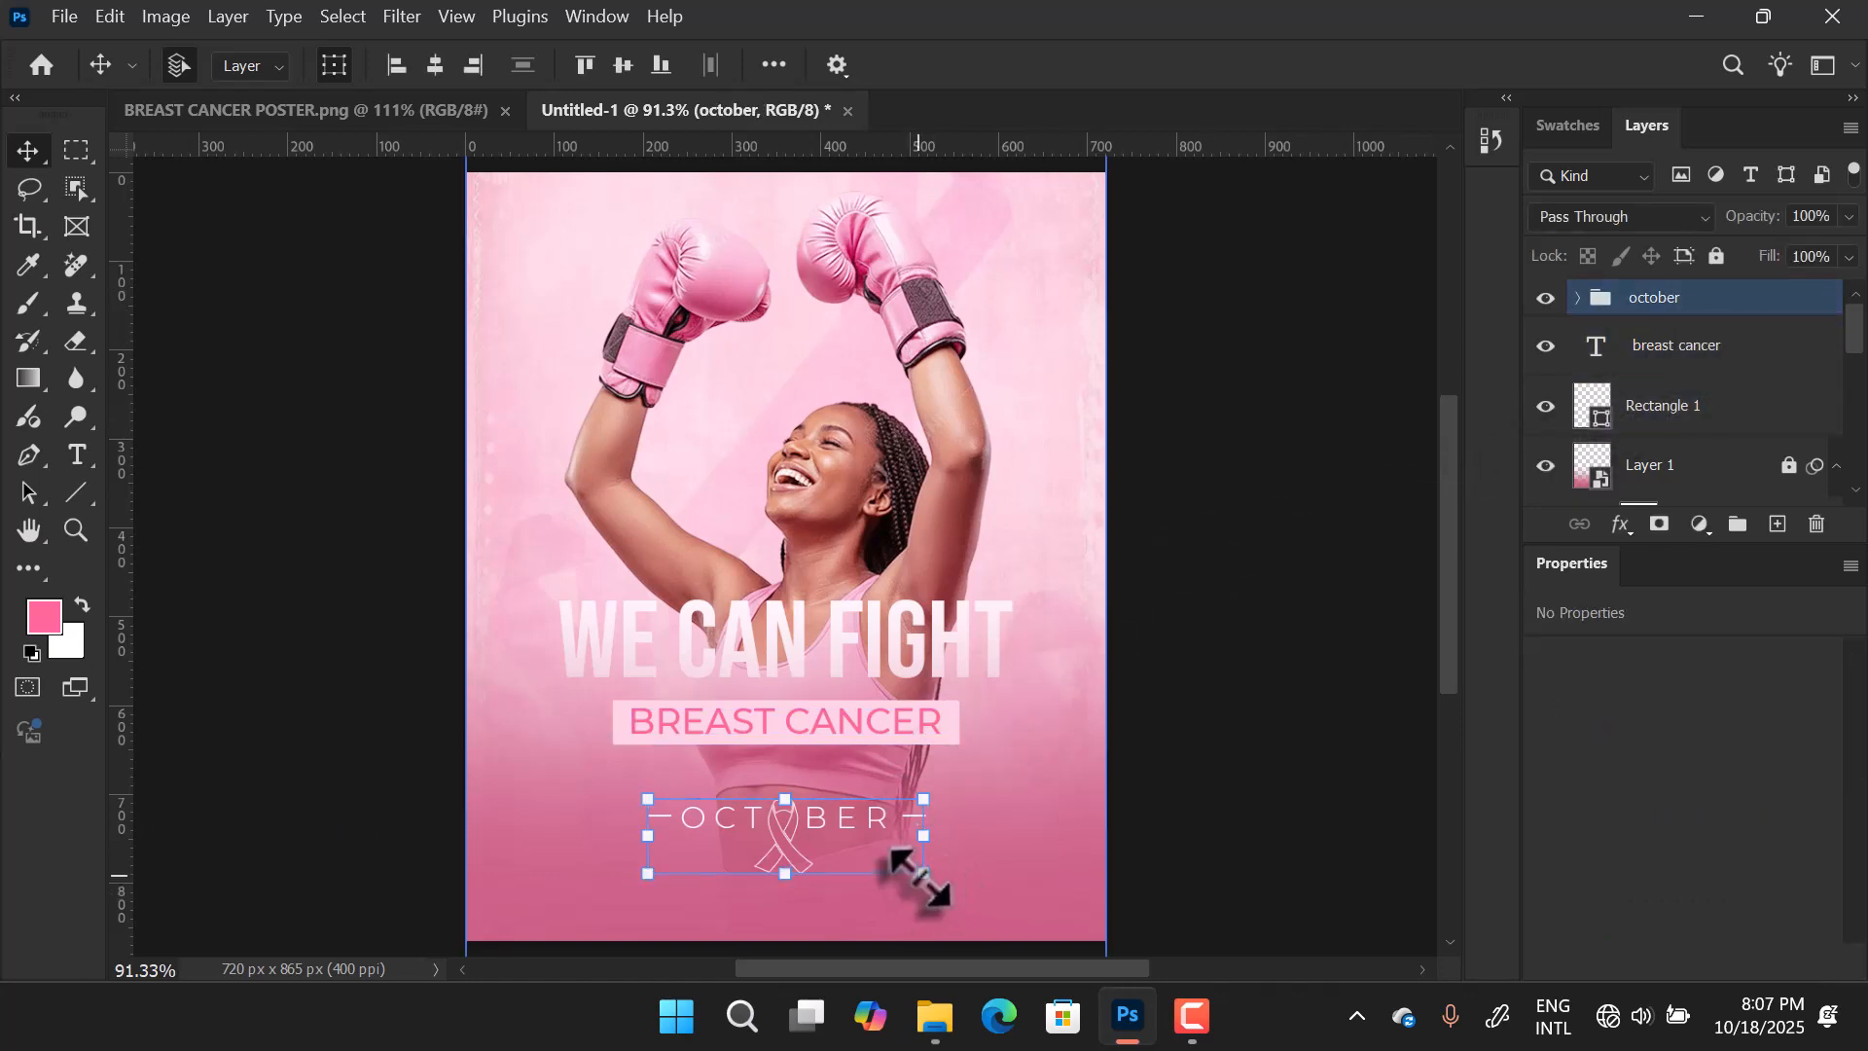
drag(920, 876, 880, 867)
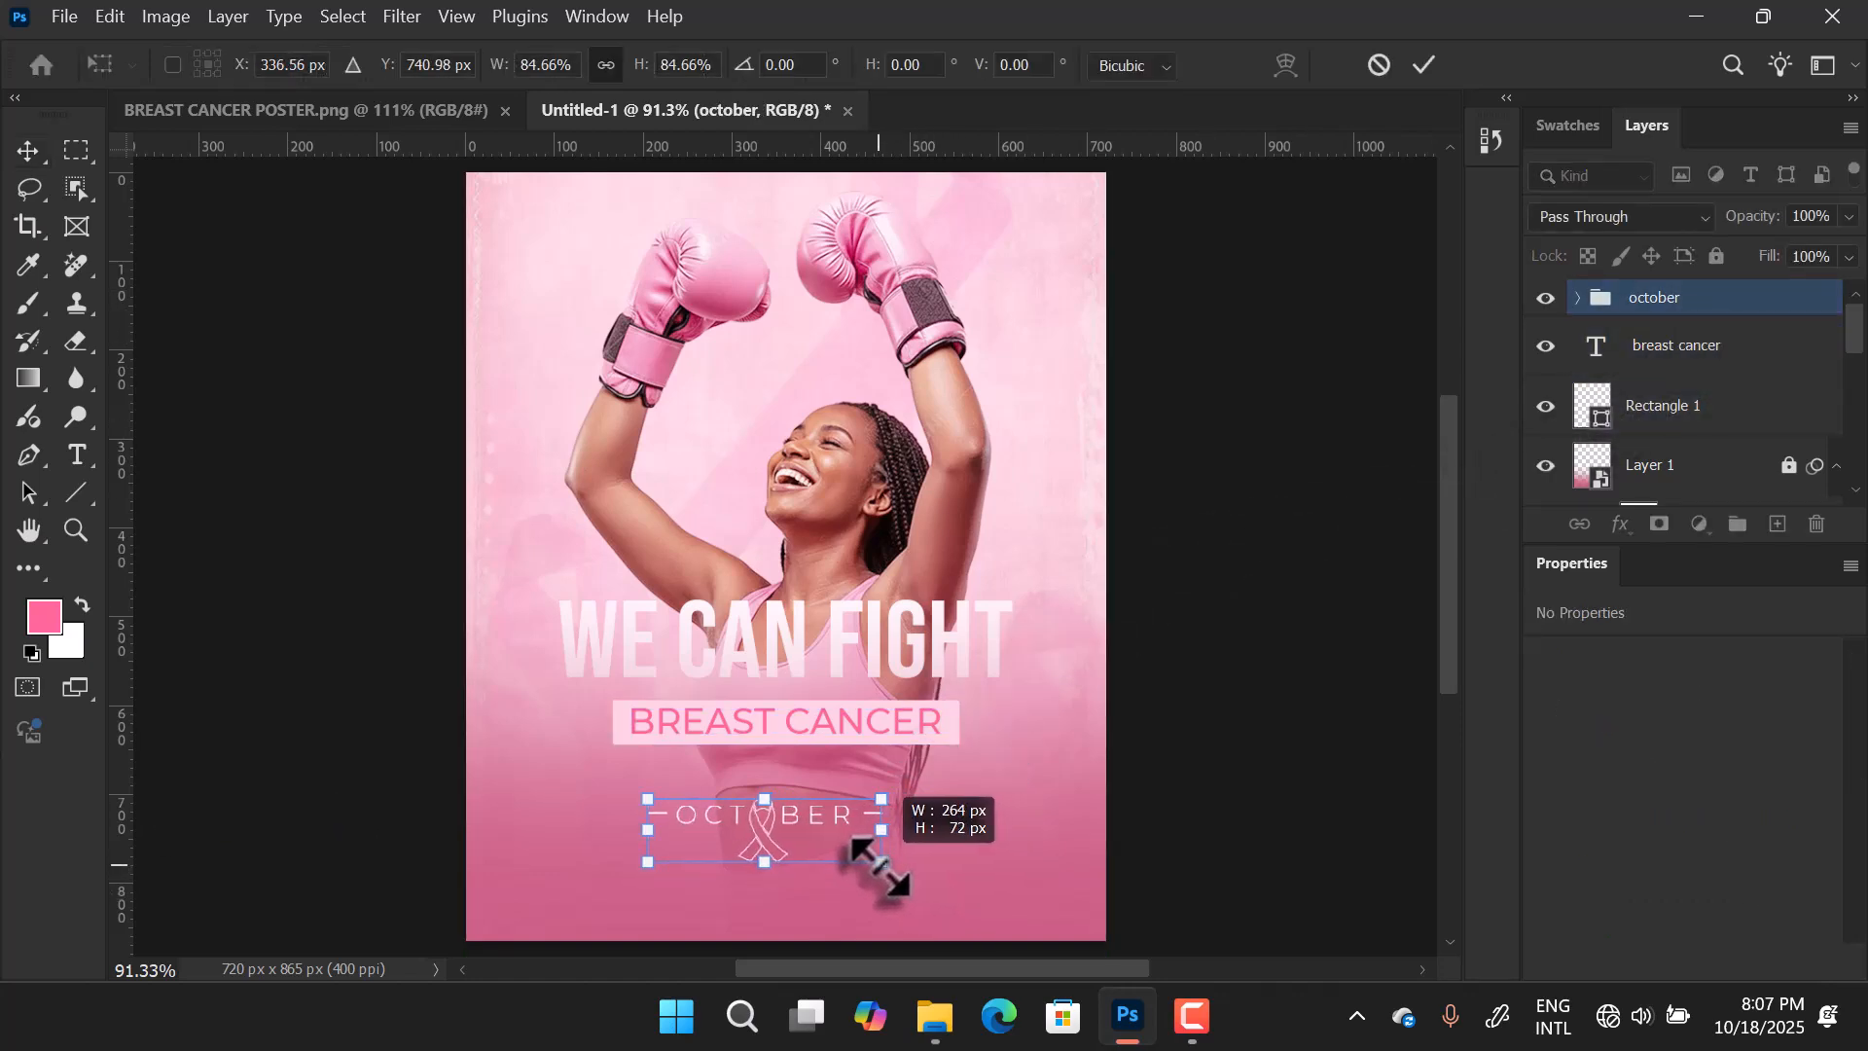
key(Return)
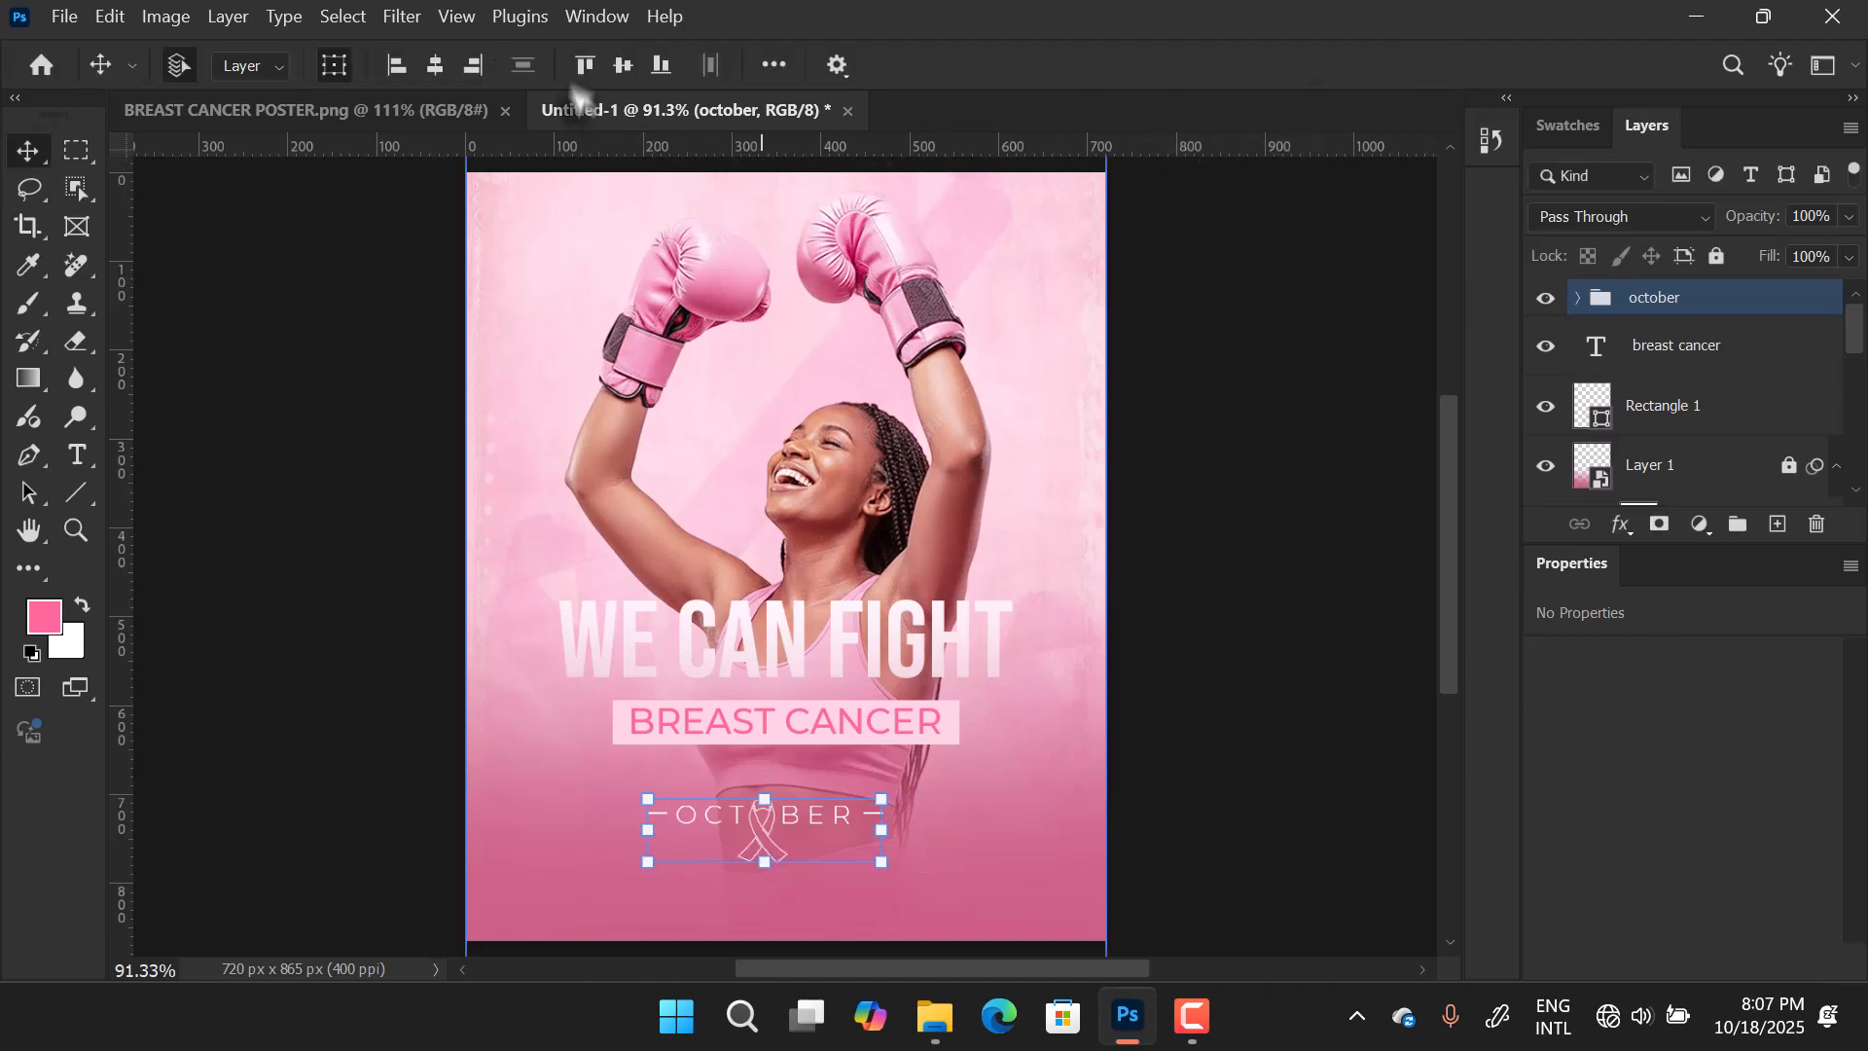
click(438, 70)
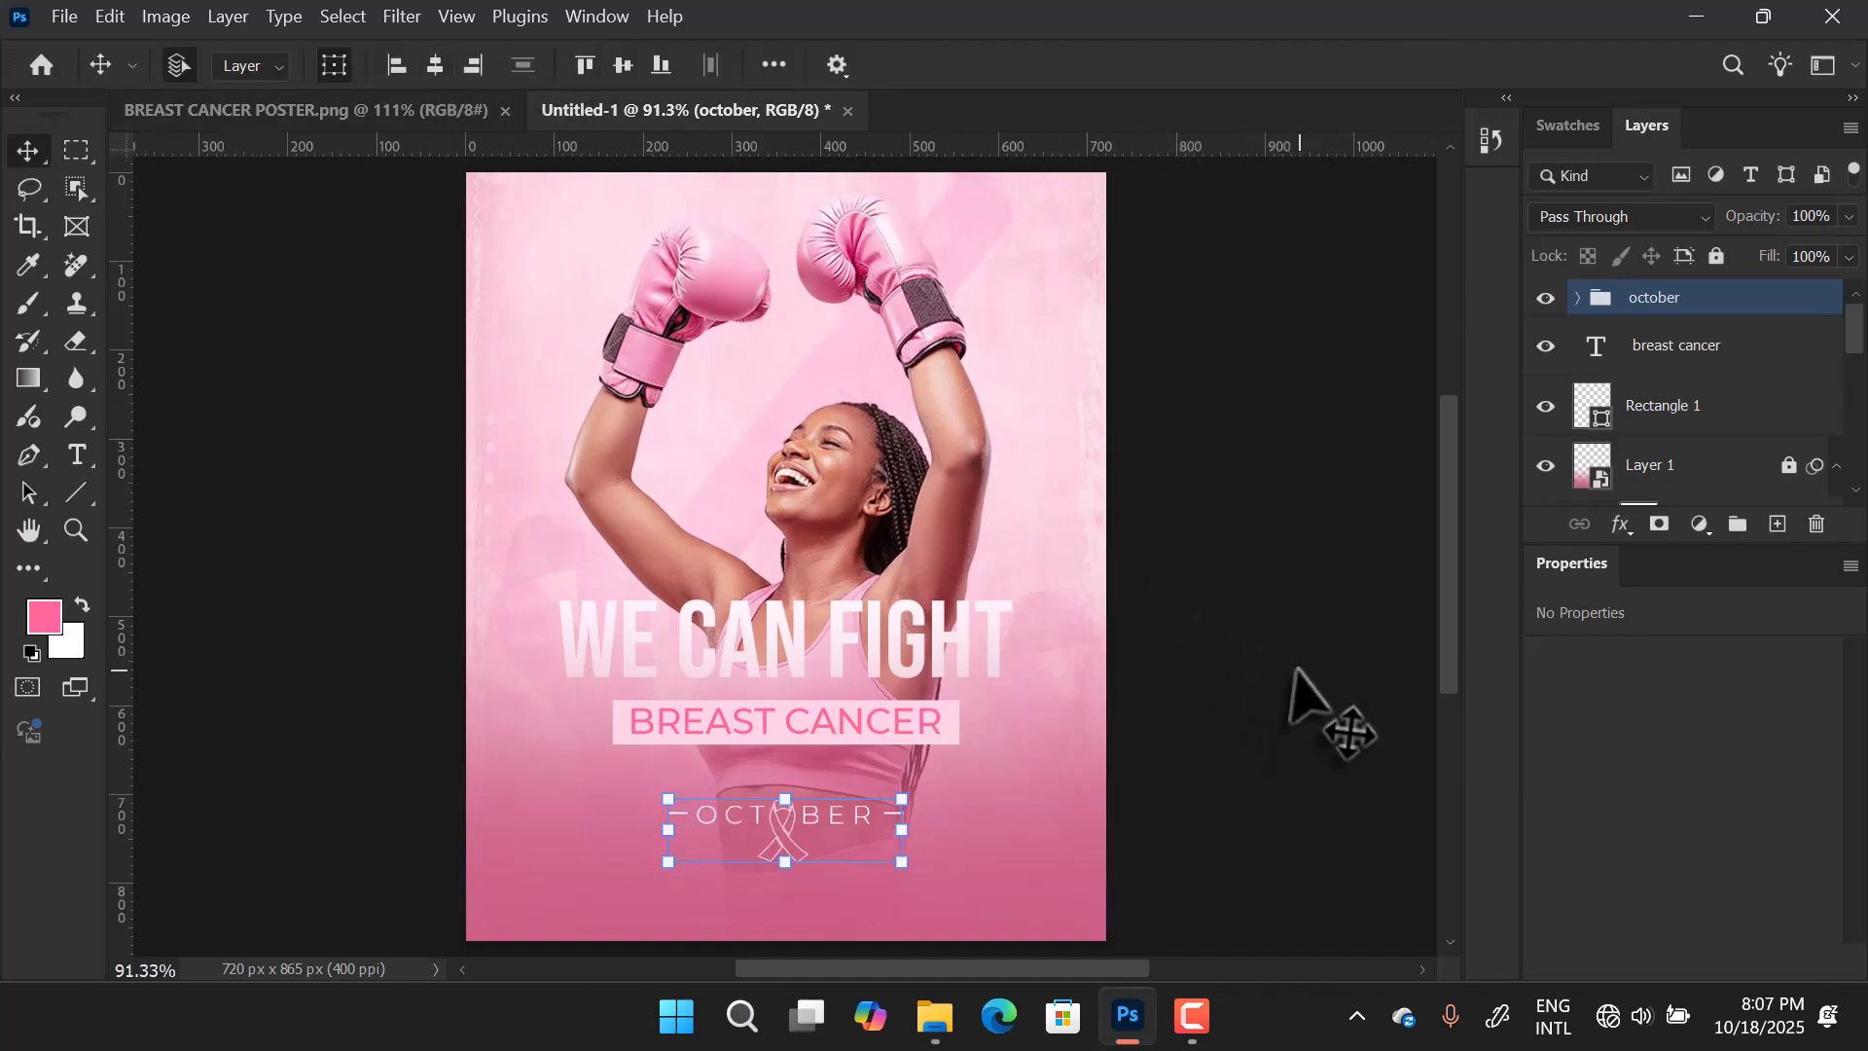
Add a paragraph text box with Lorem ipsum placeholder text below the OCTOBER line.
click(1310, 842)
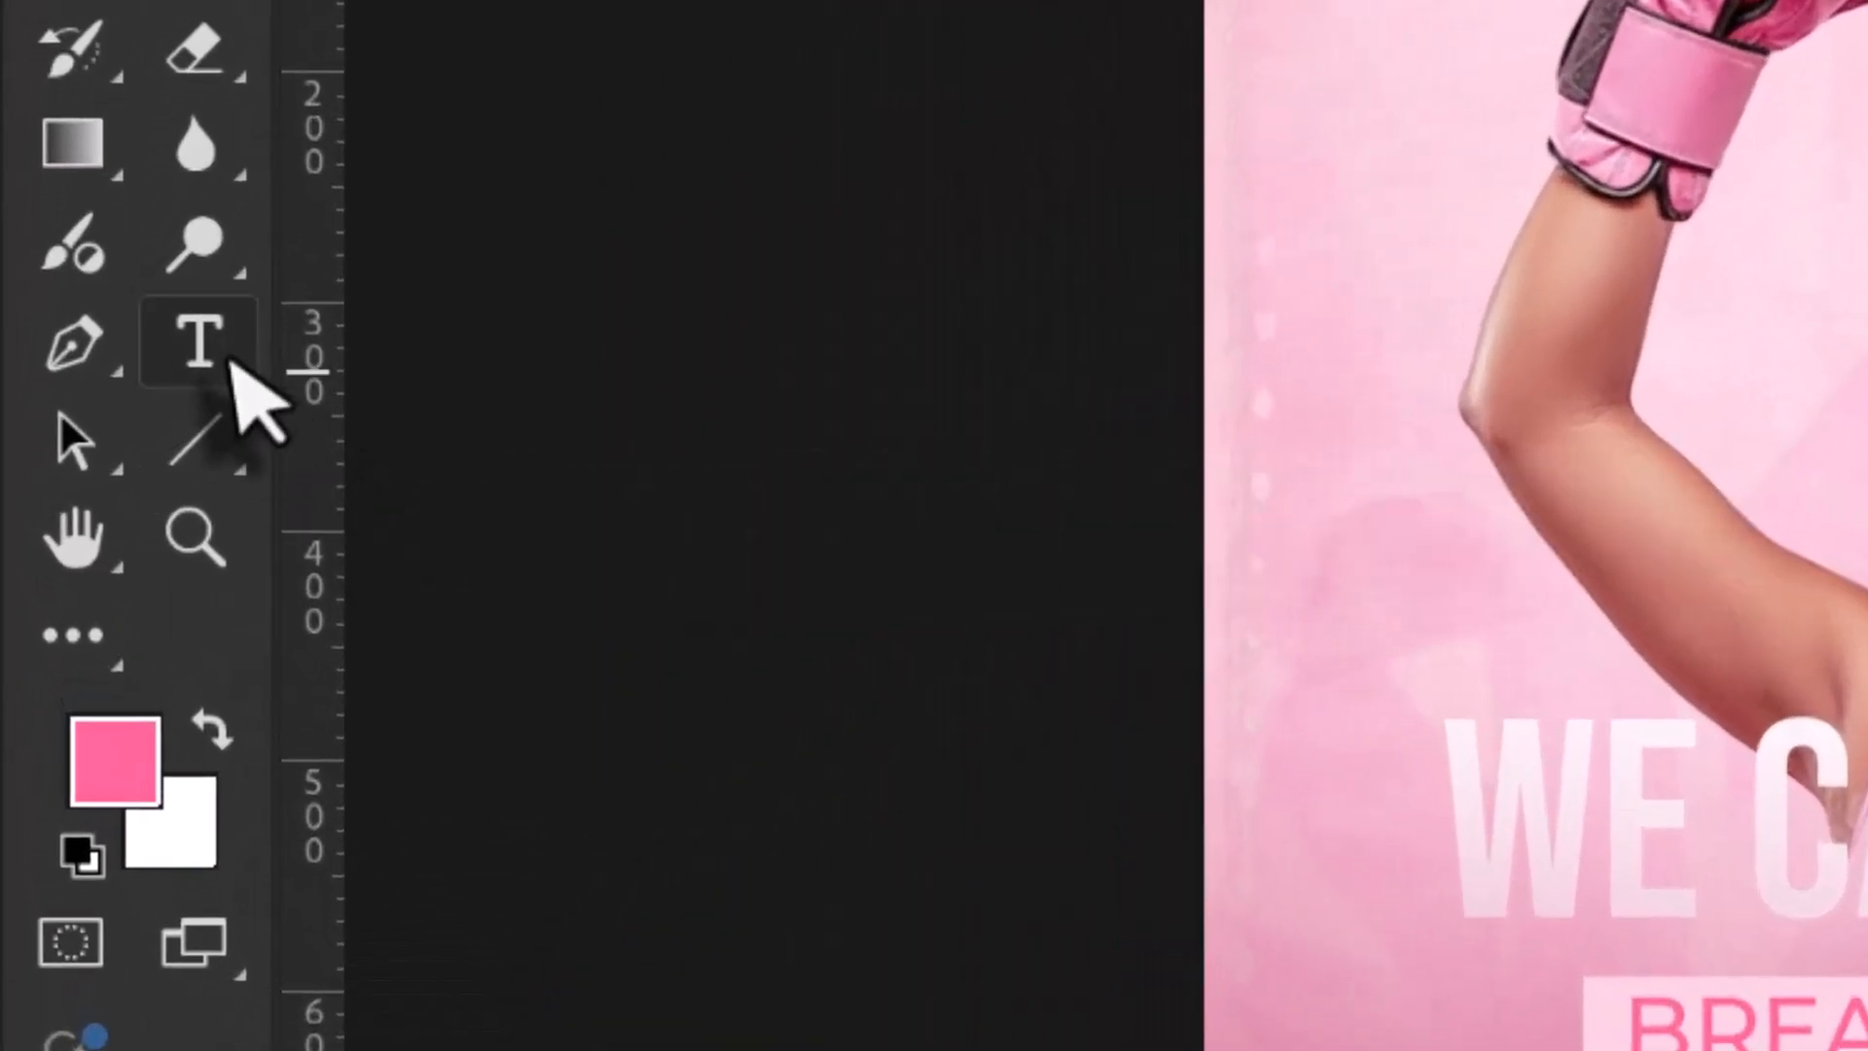
click(77, 454)
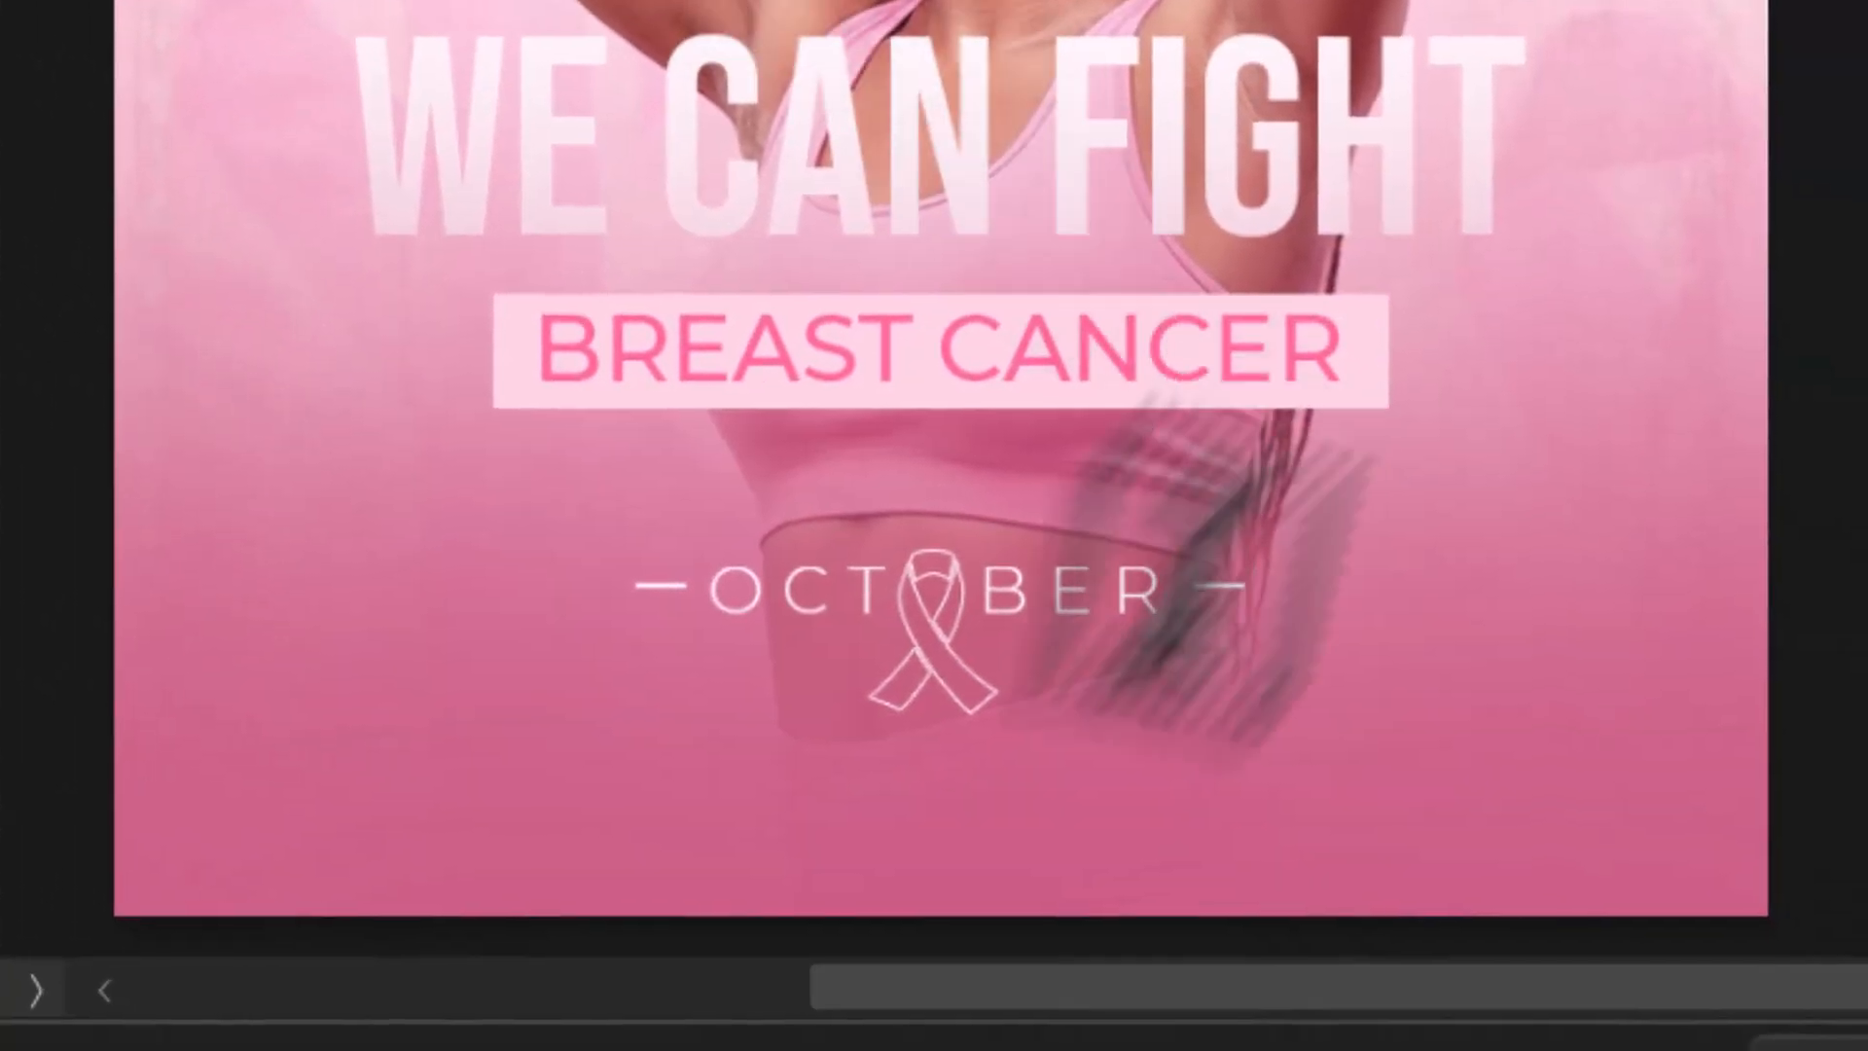
drag(578, 792, 982, 921)
drag(1001, 835, 1489, 807)
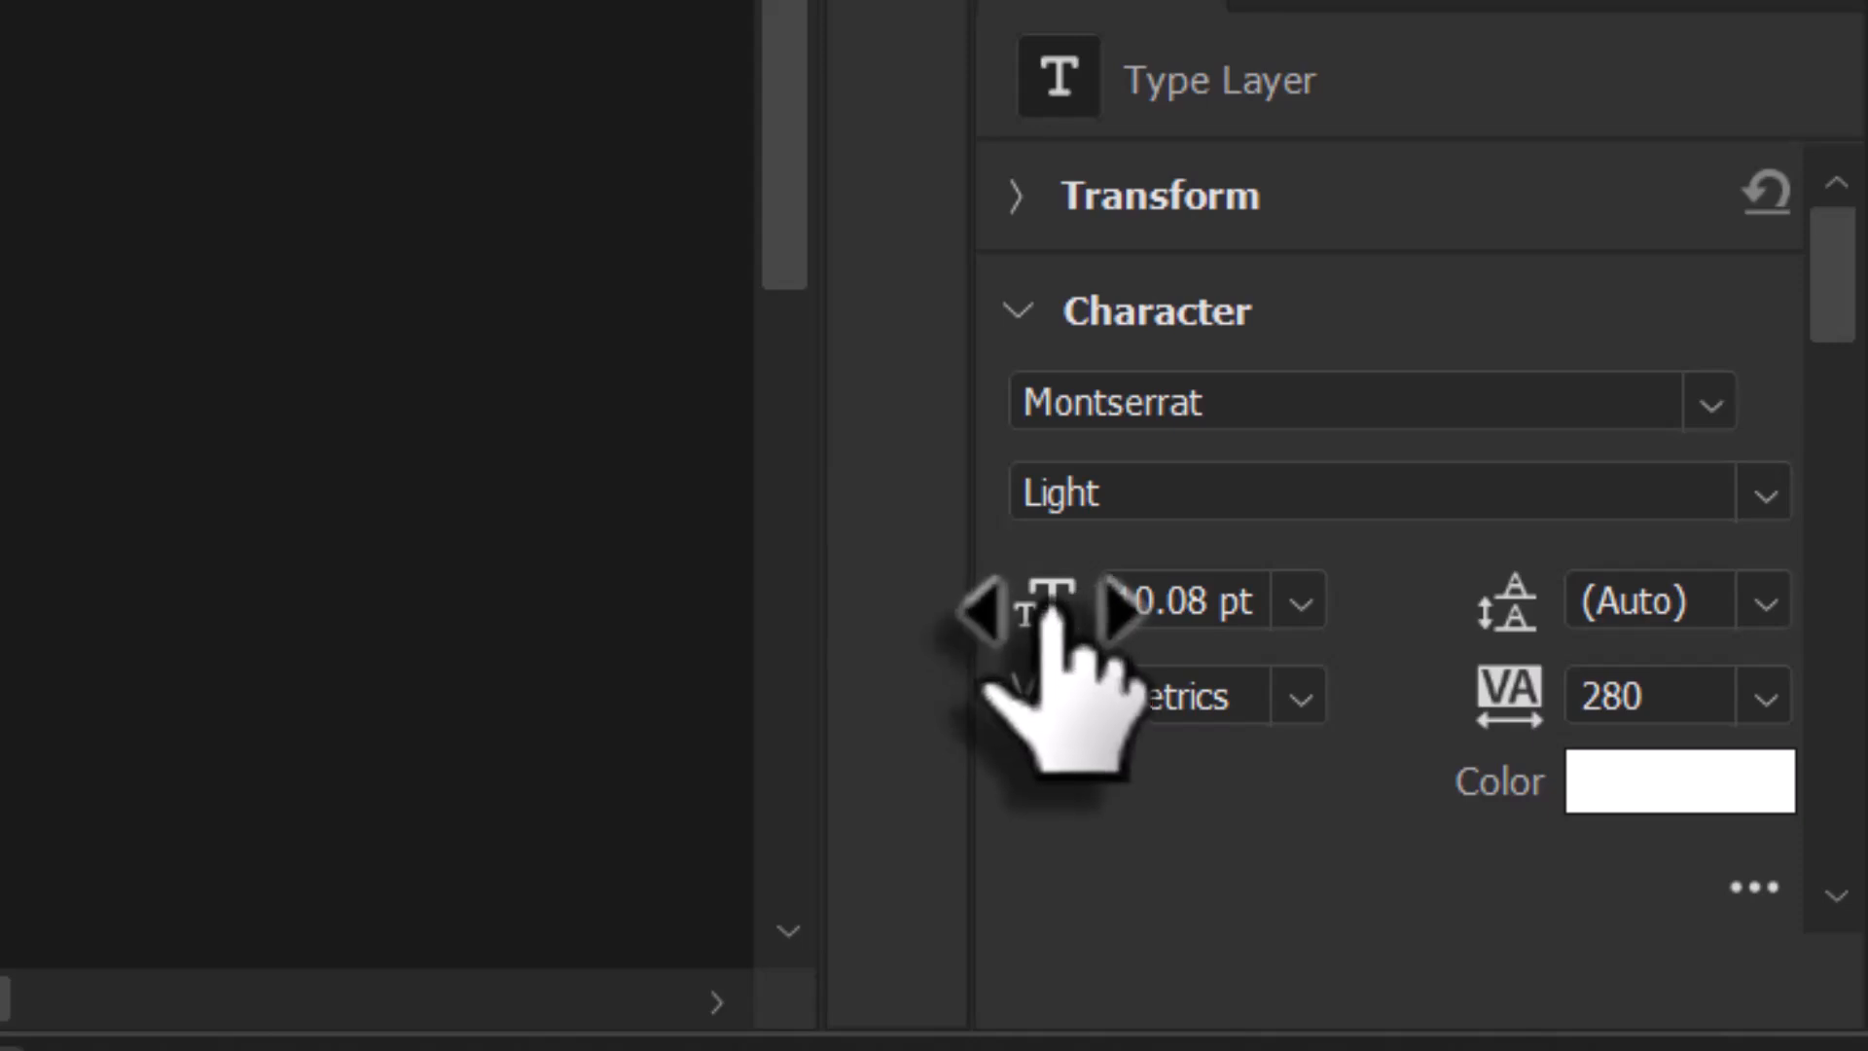
Set the Lorem ipsum paragraph's size to 2 pt and tracking to 0, and center-align its text.
drag(1060, 619, 1031, 623)
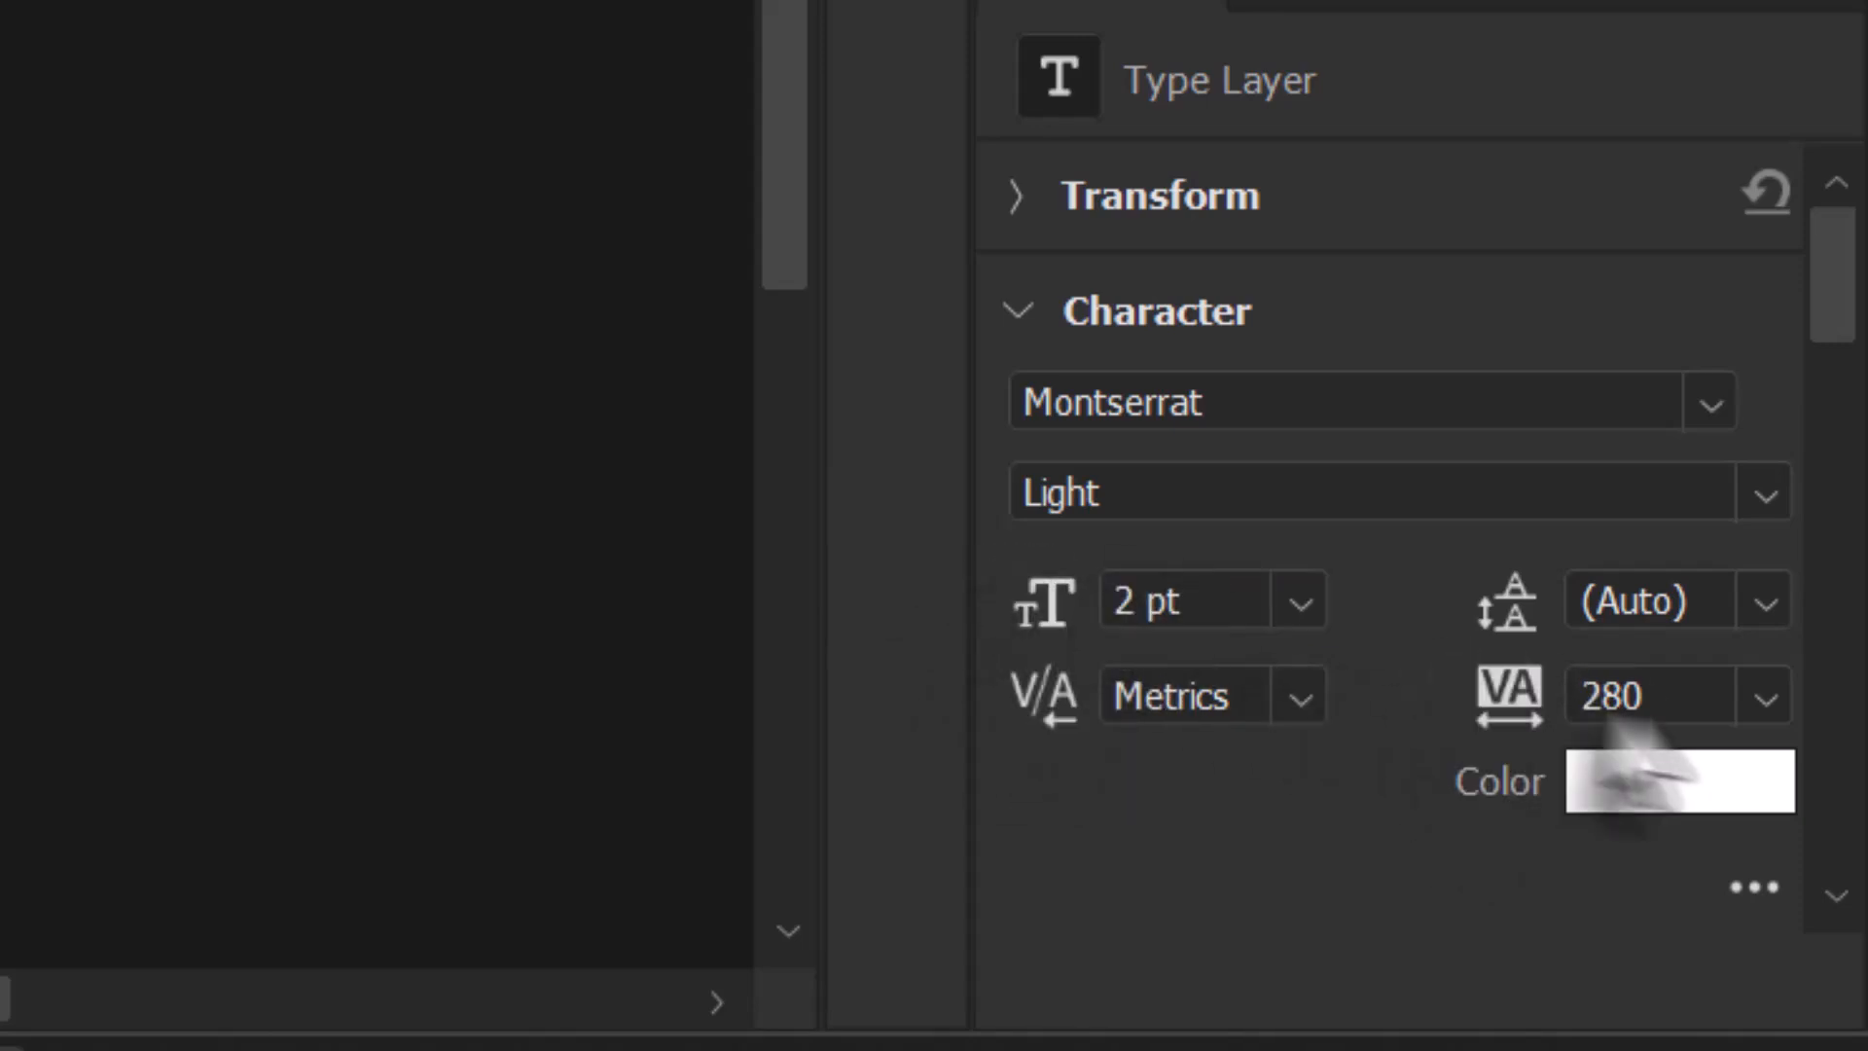
mouse_move(1521, 700)
mouse_down()
mouse_move(1251, 700)
mouse_move(1508, 701)
mouse_up()
click(1767, 702)
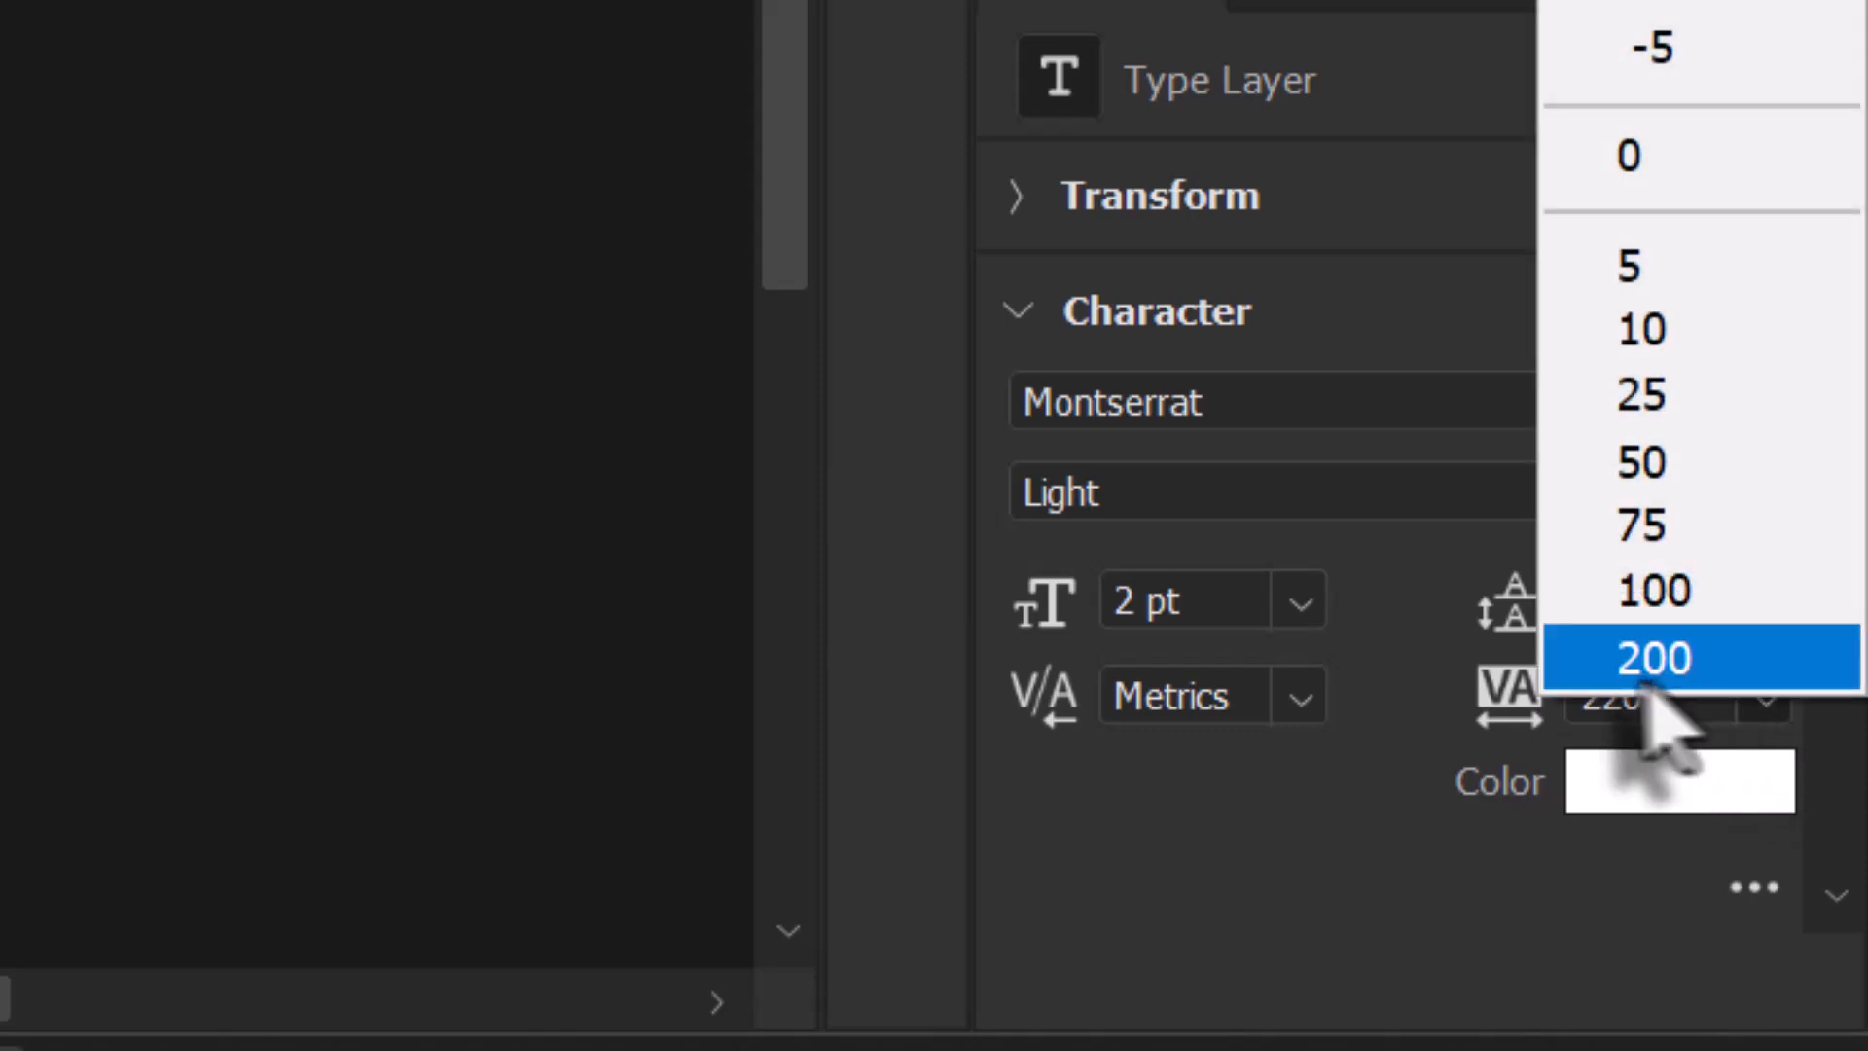
click(1585, 161)
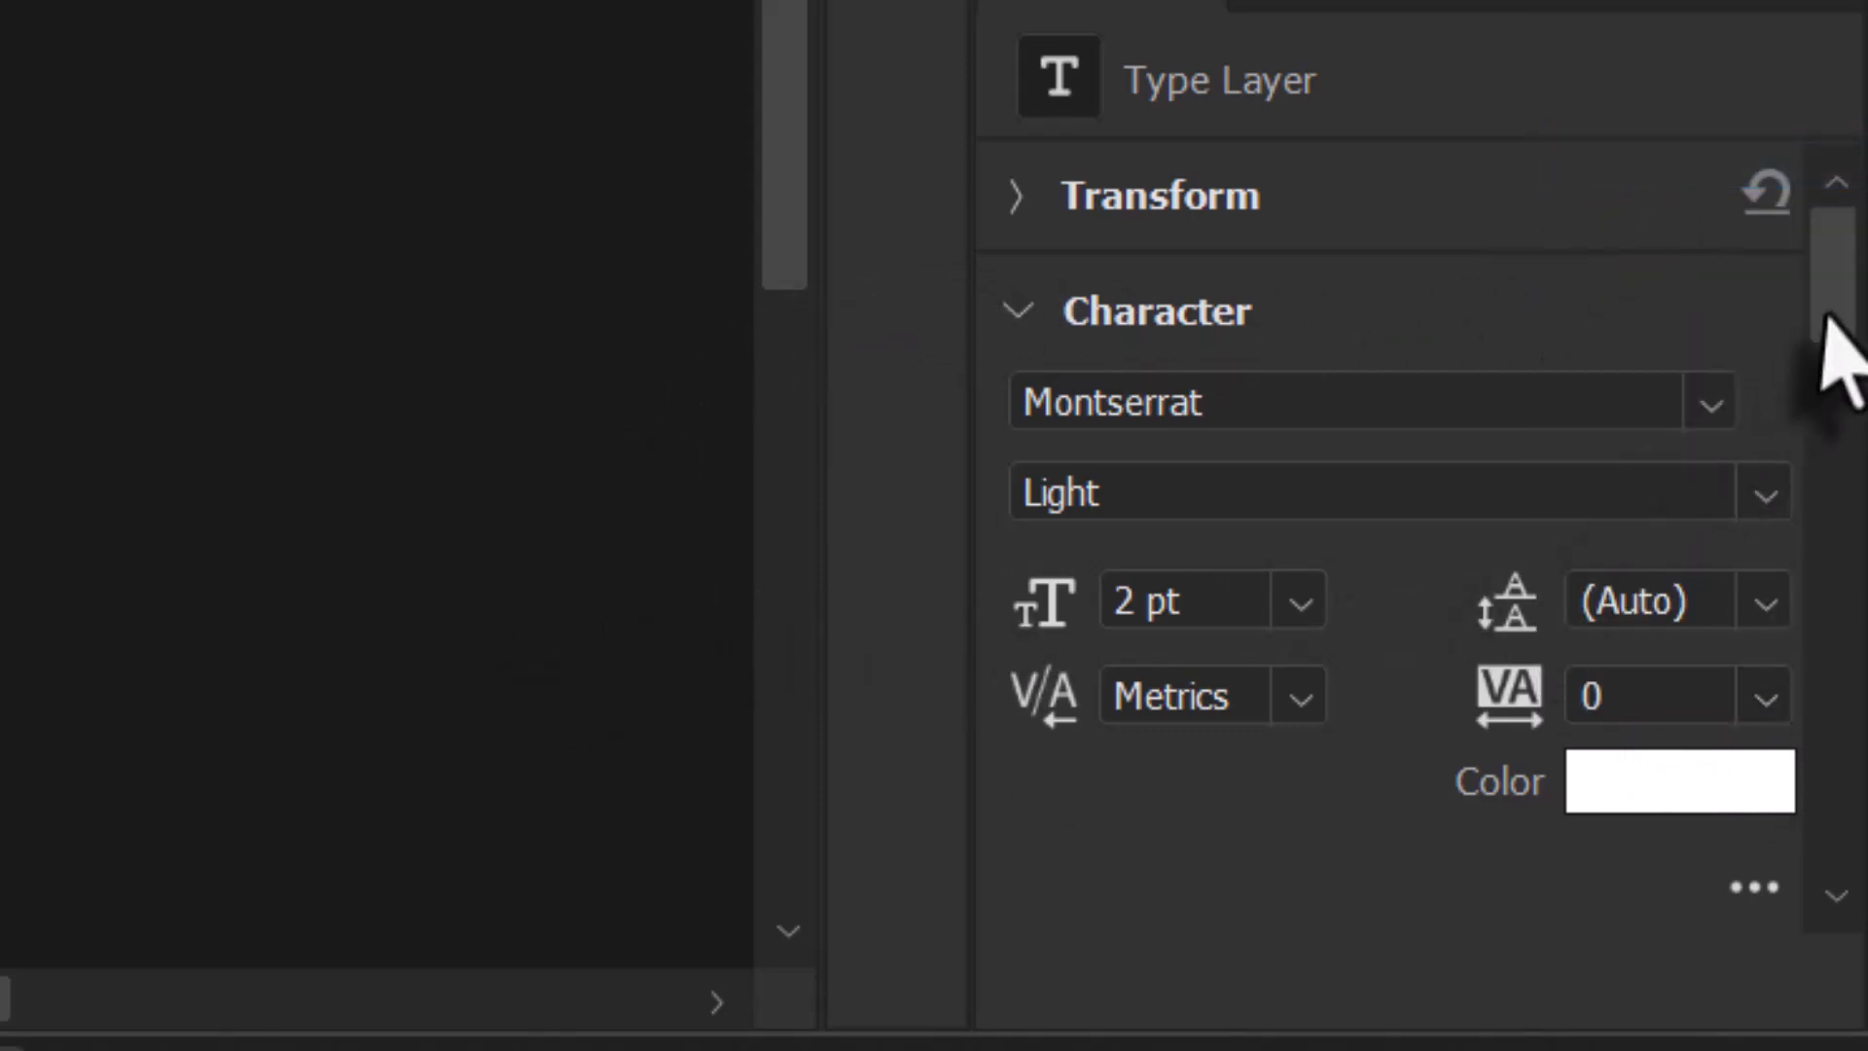
scroll(1817, 418, down, 6)
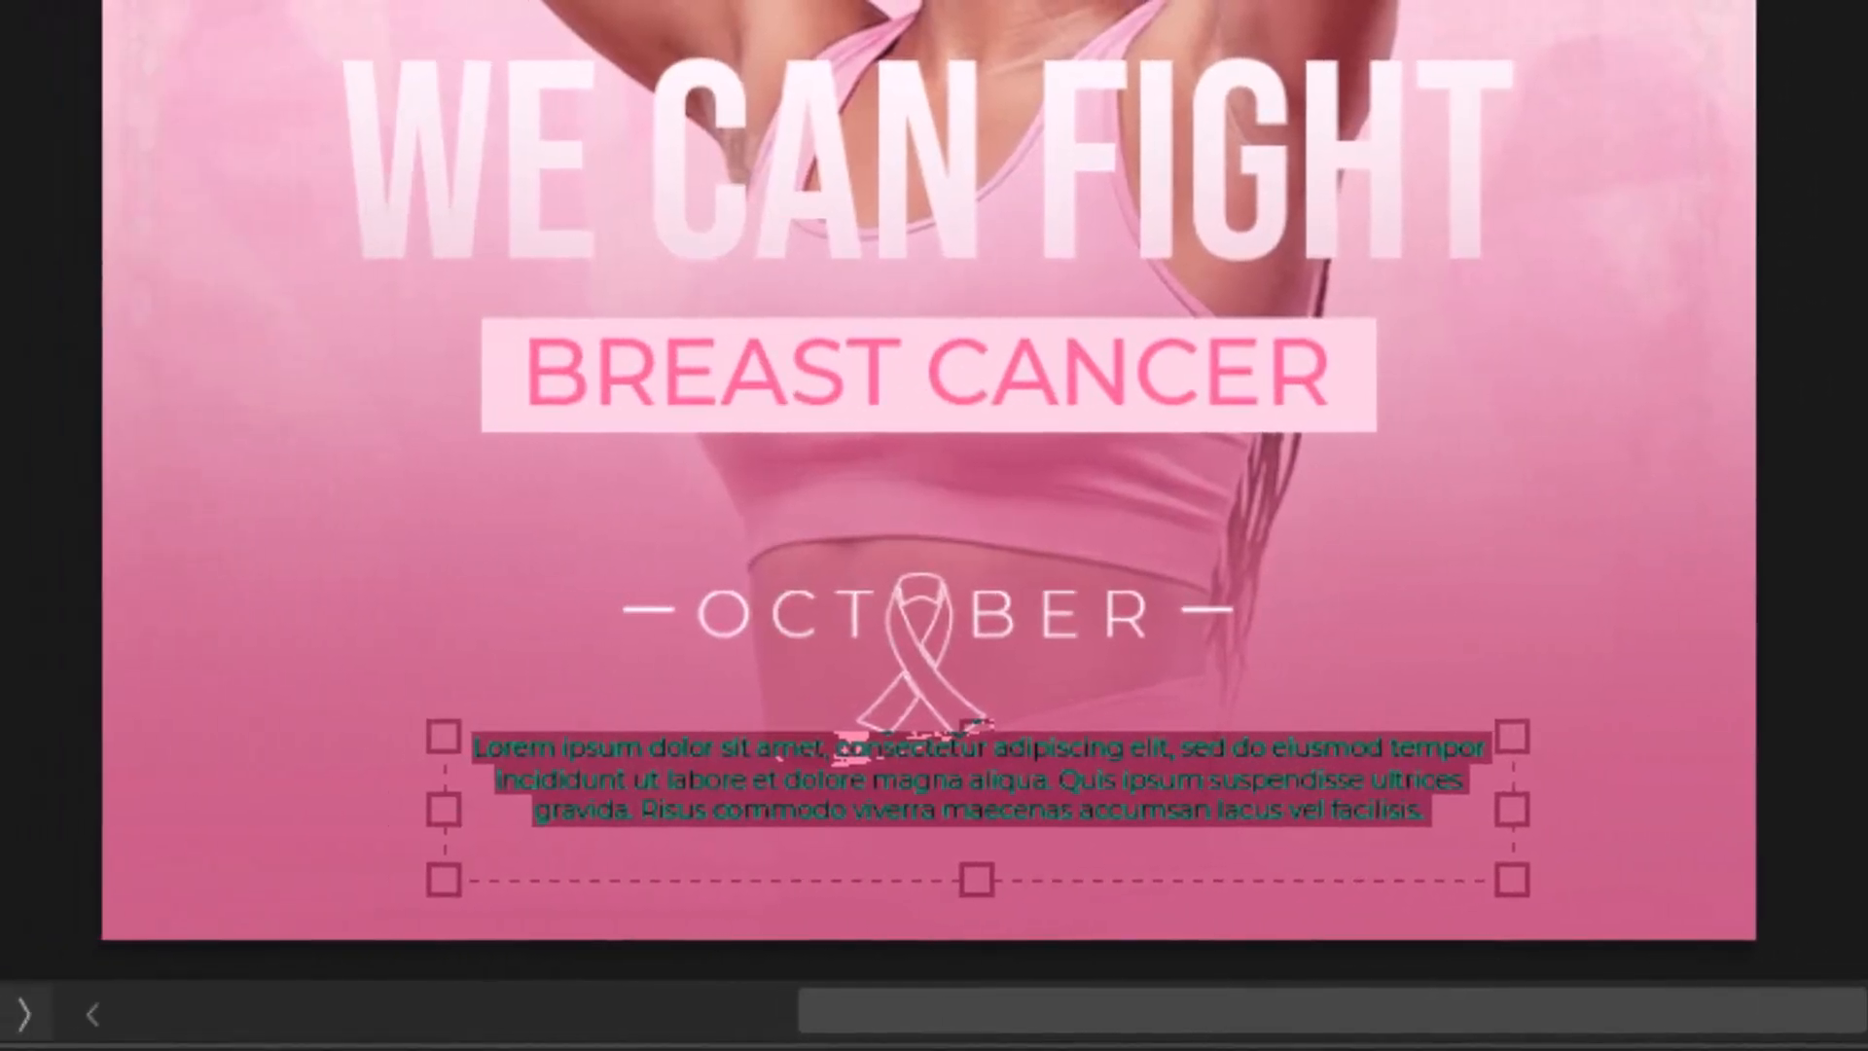
key(ctrl+Return)
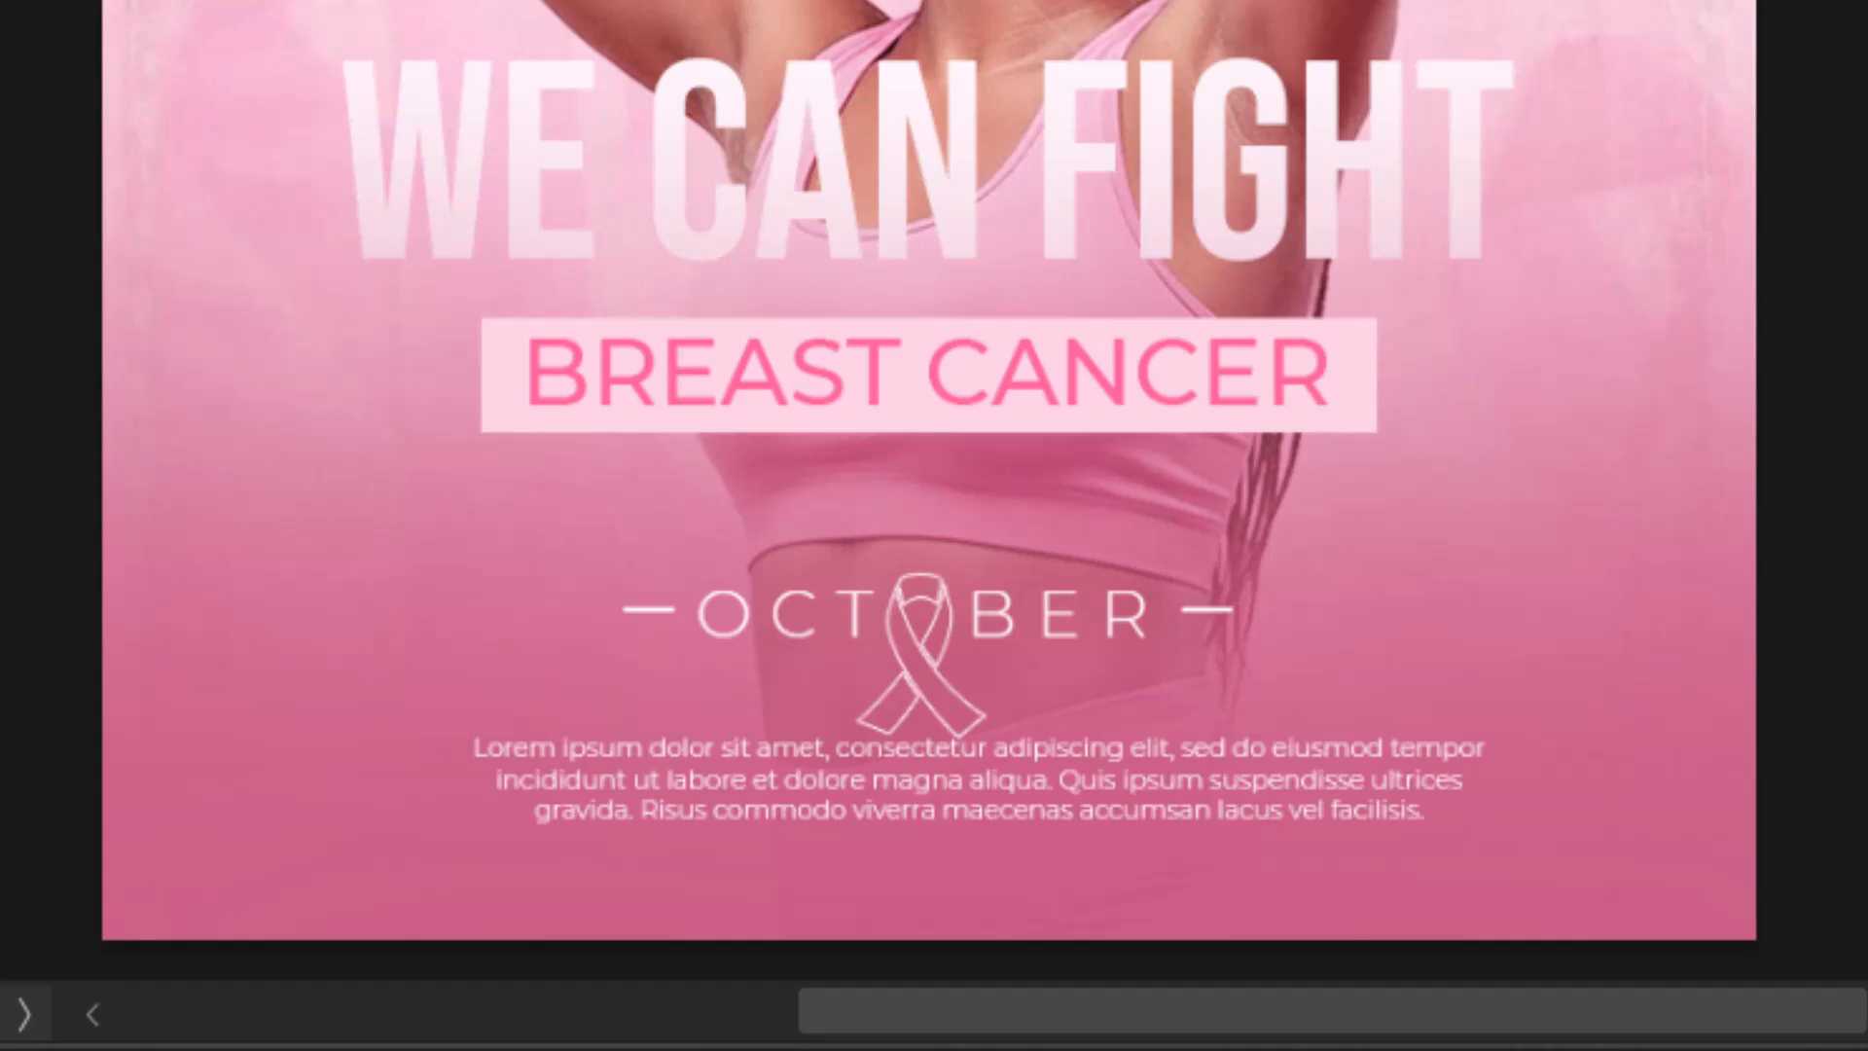
Move the paragraph down clear of the outlined ribbon and center it horizontally on the poster.
key(ctrl+t)
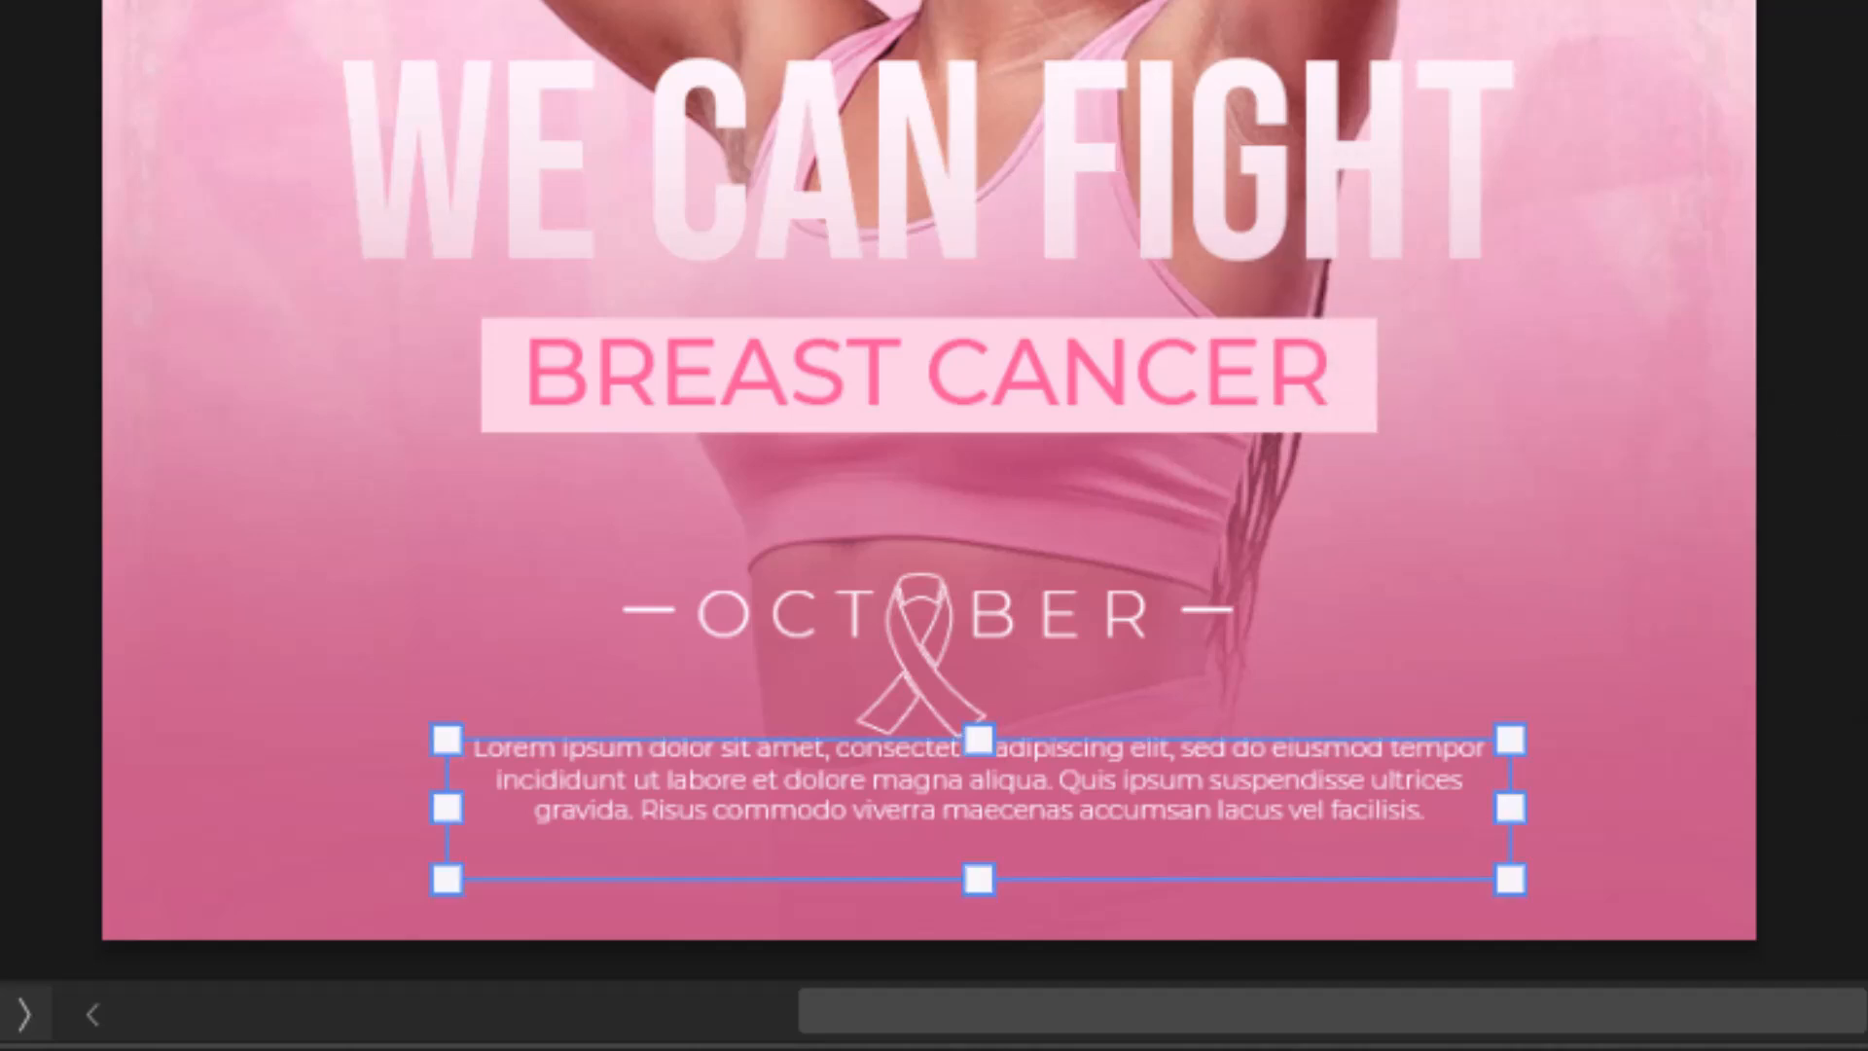
key(Down)
key(Down)
key(Down)
key(Down)
key(Down)
key(Down)
key(Down)
key(Down)
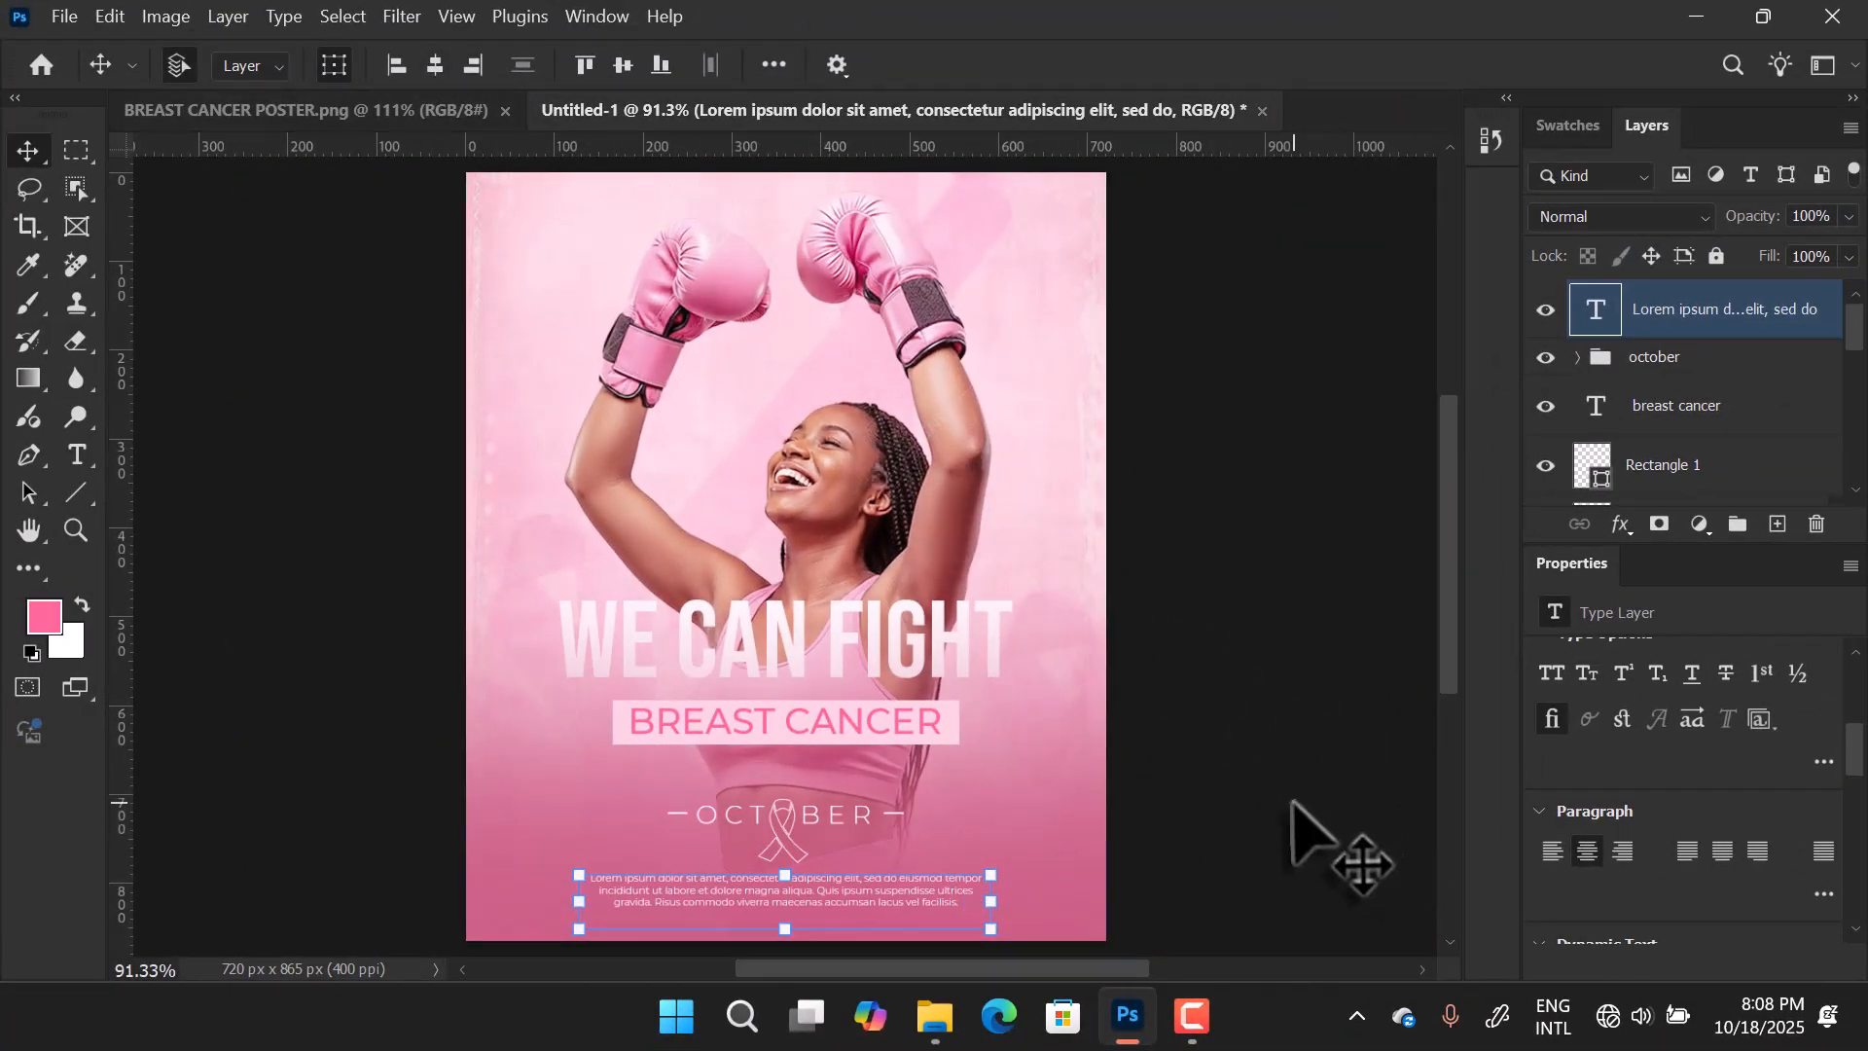
Nudge the october group up slightly to balance the spacing between the BREAST CANCER bar and the paragraph.
click(1661, 374)
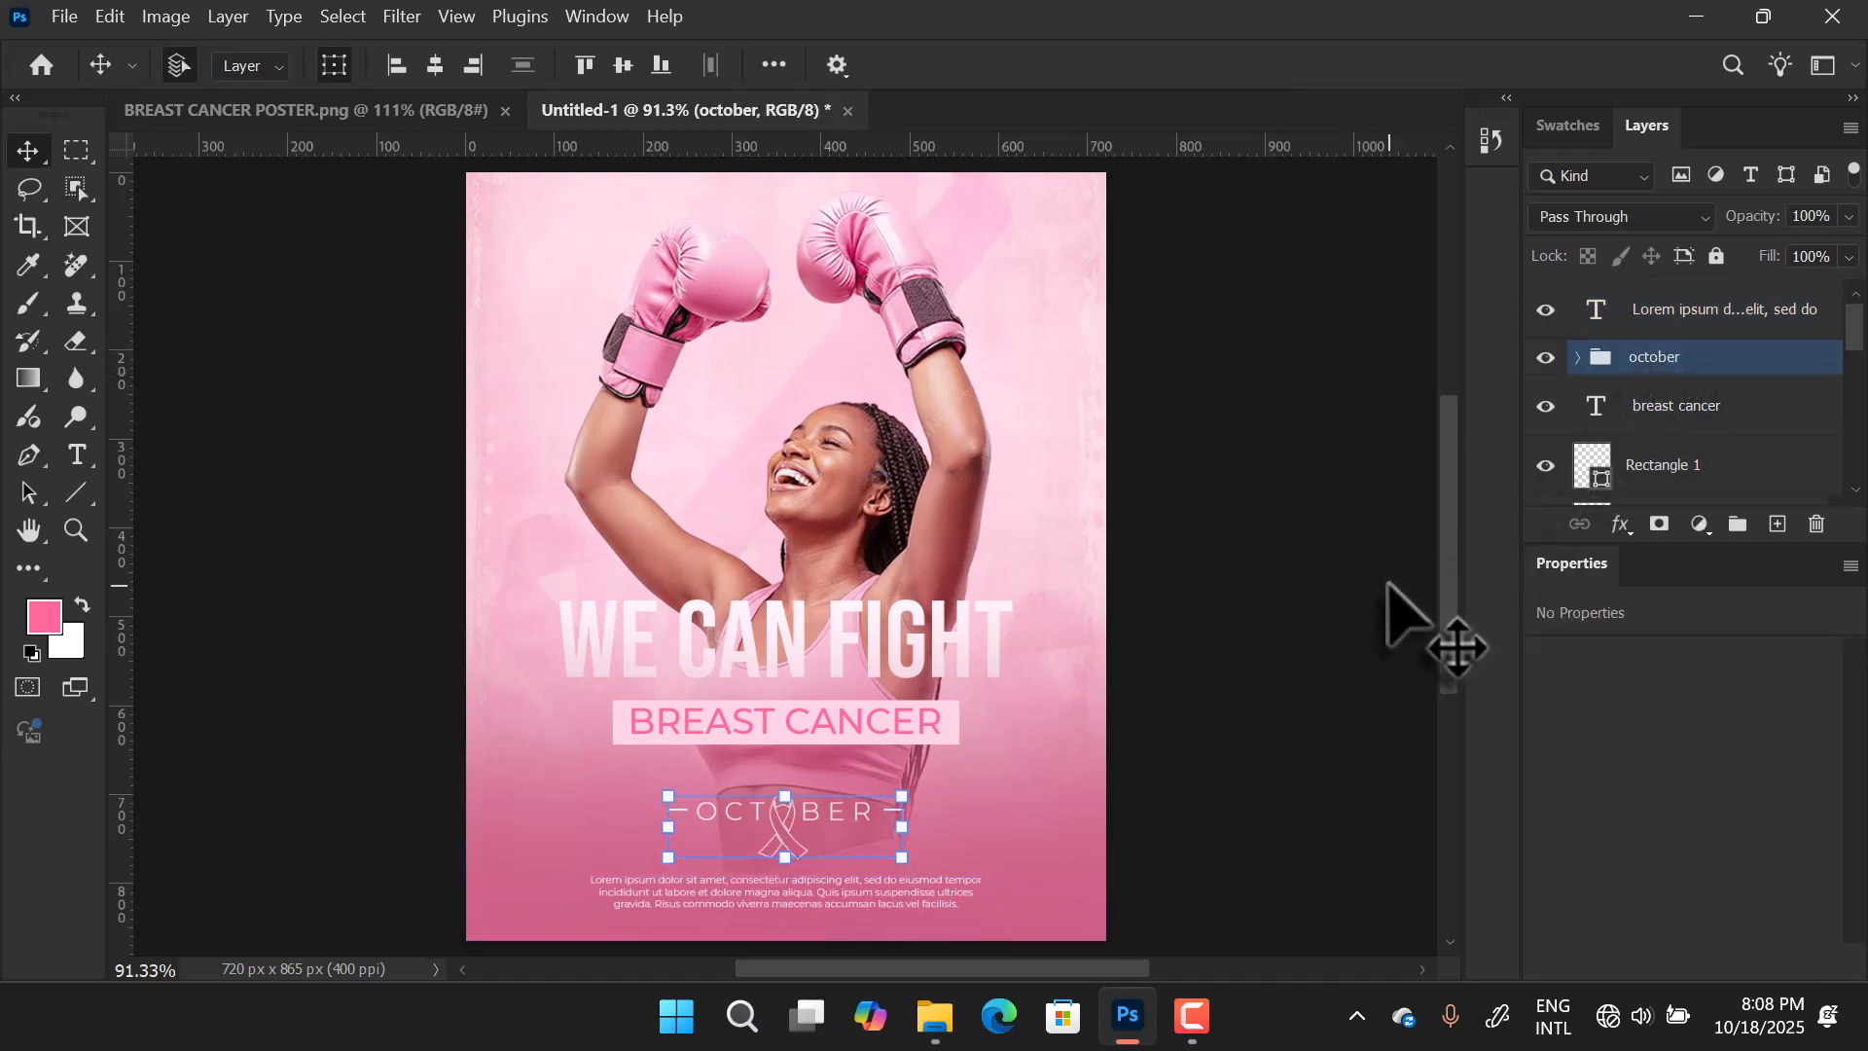
click(1249, 664)
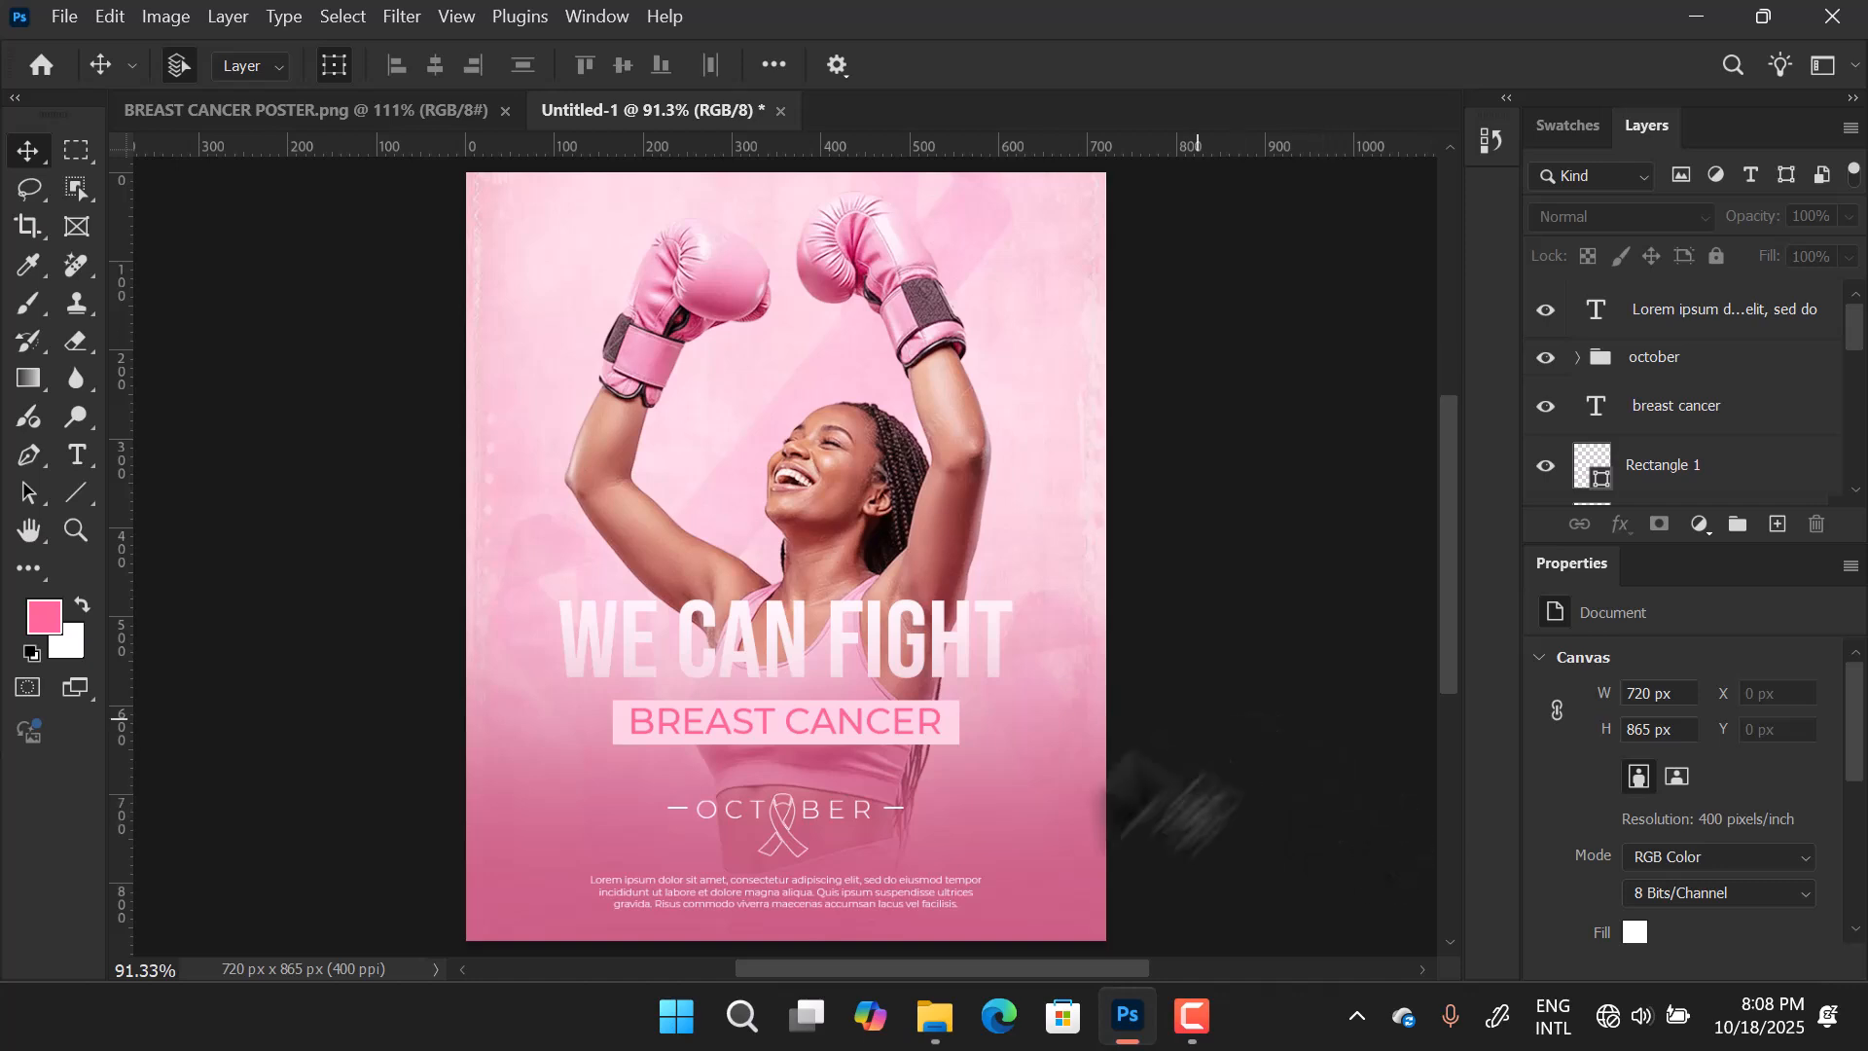
click(915, 903)
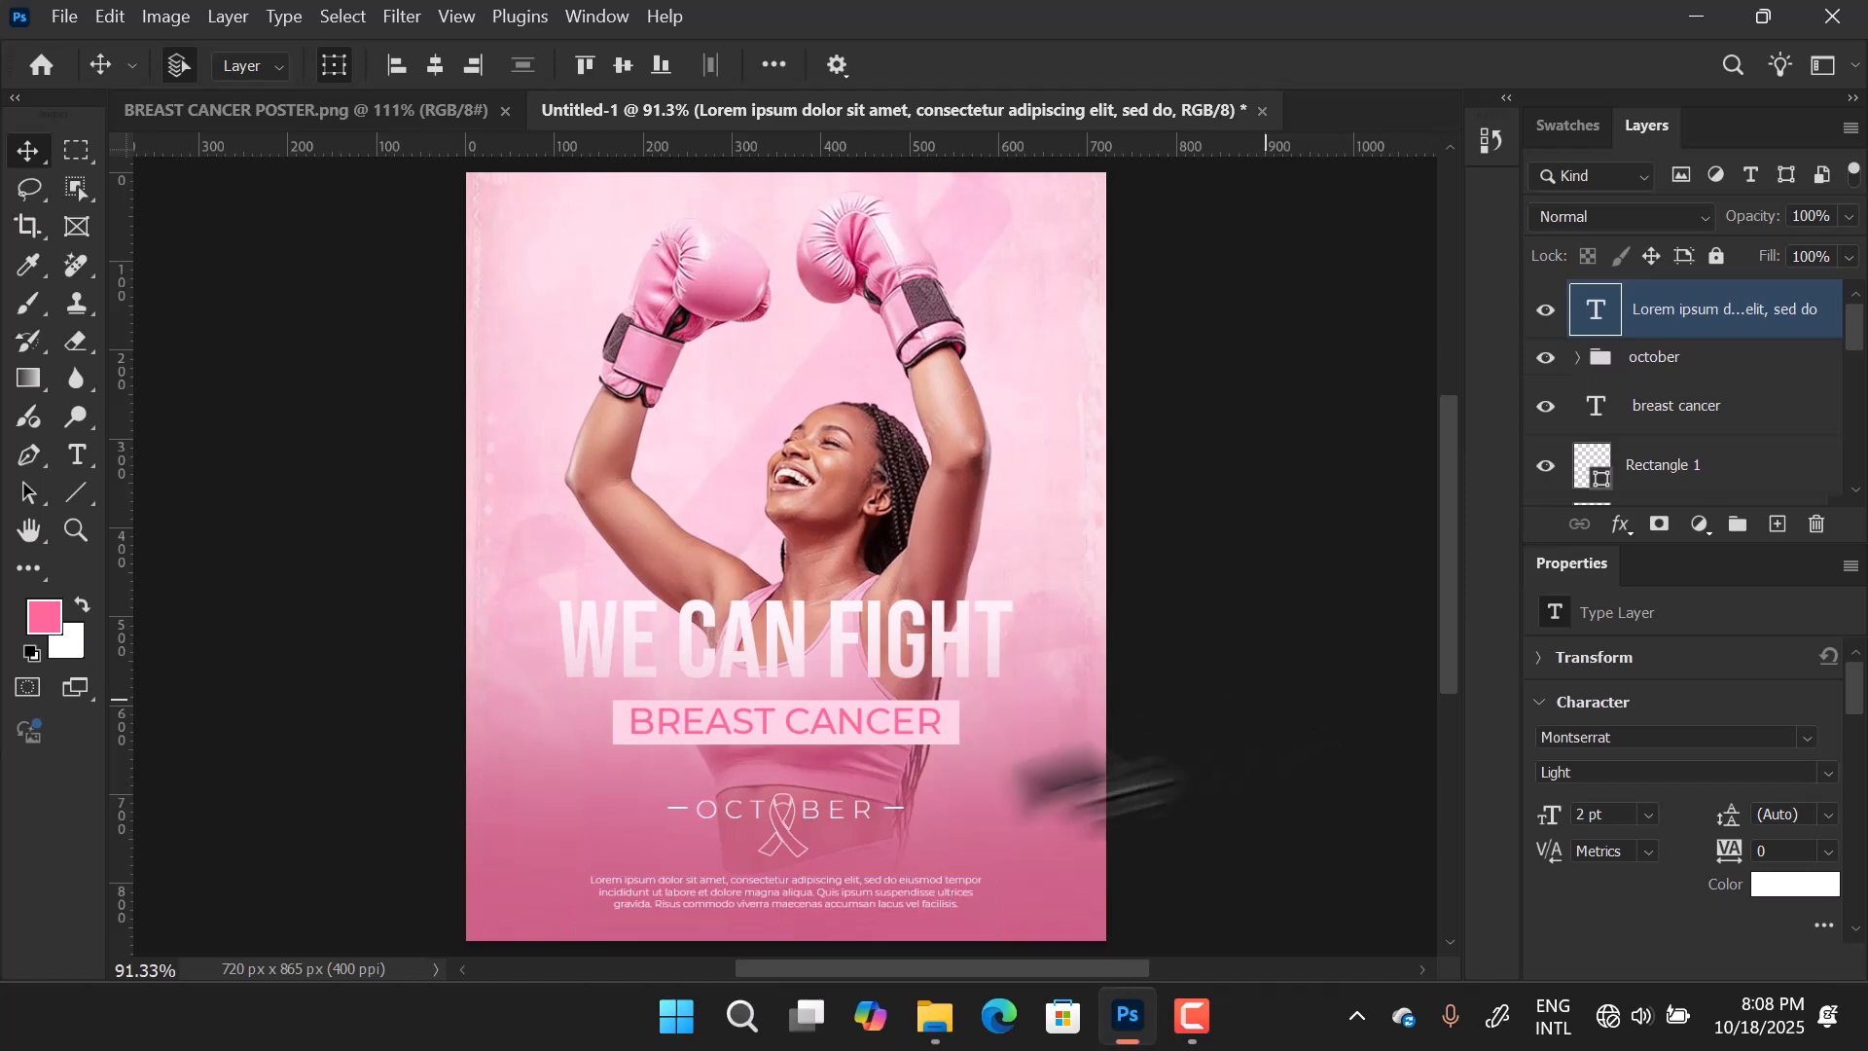
click(1119, 774)
click(1654, 358)
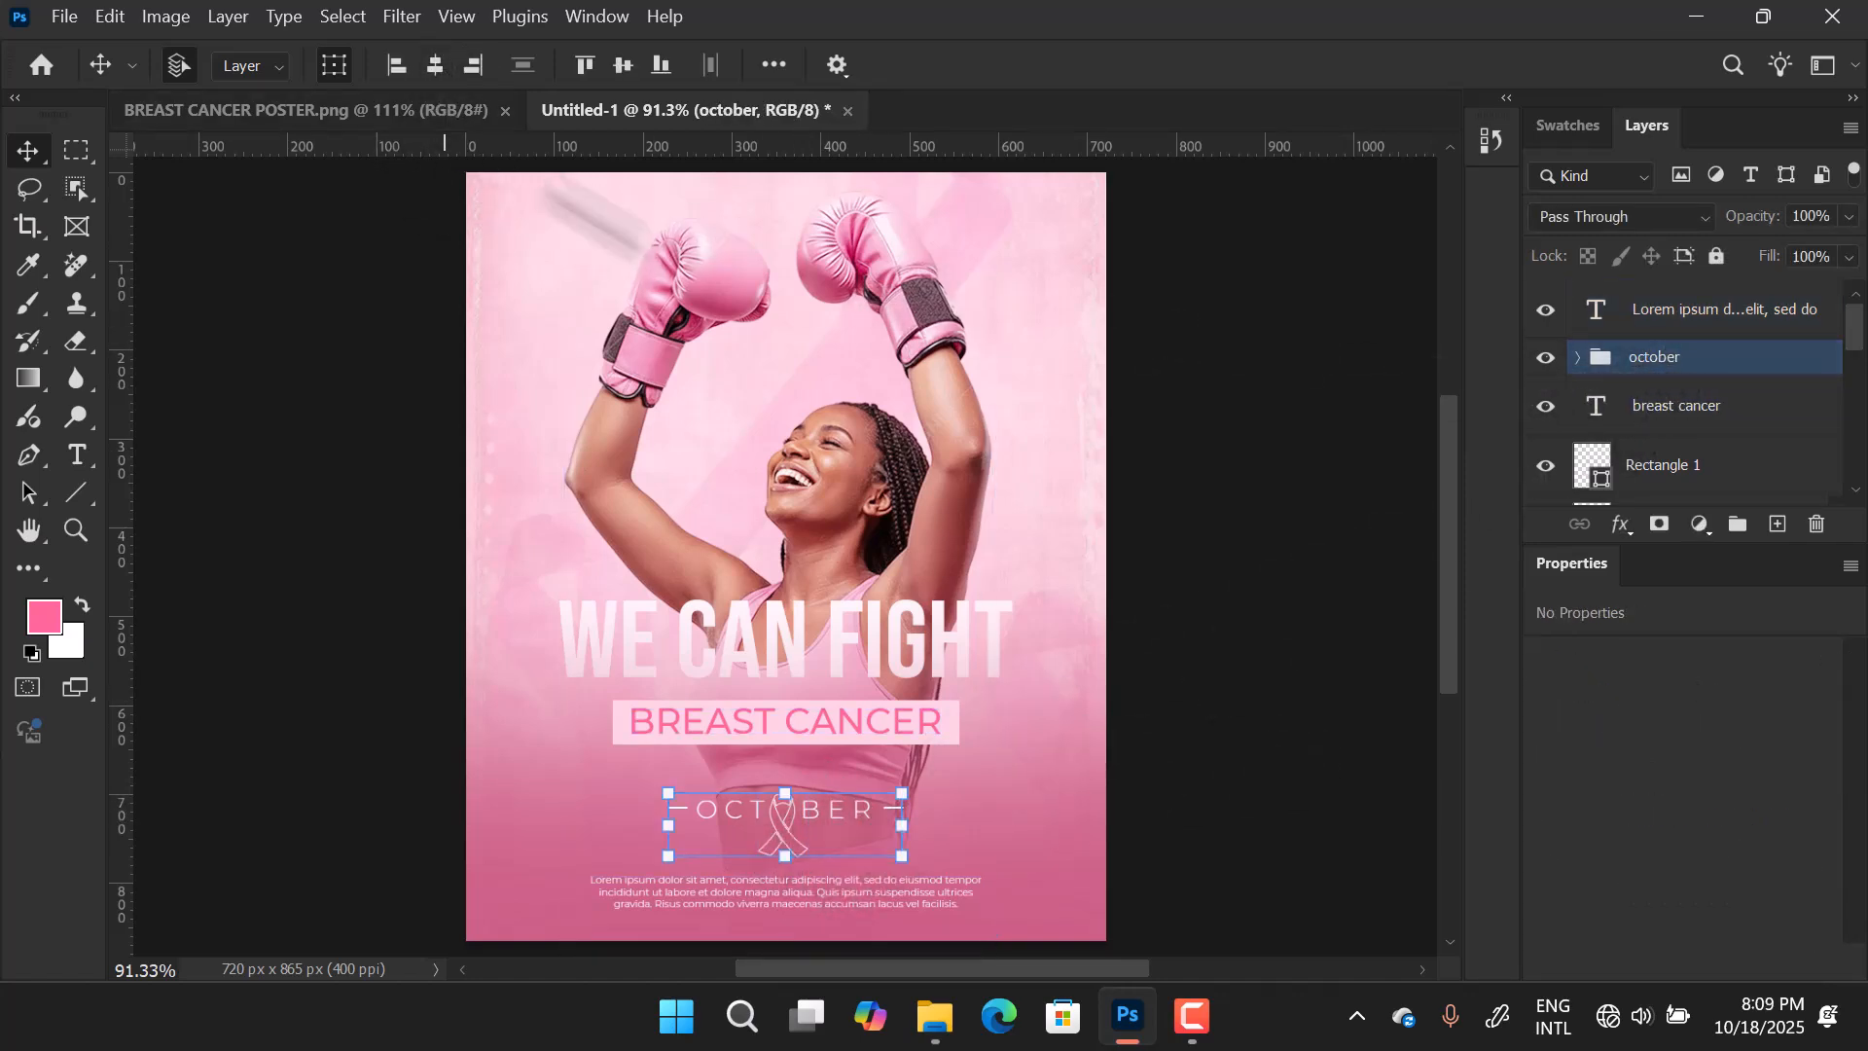
click(1362, 671)
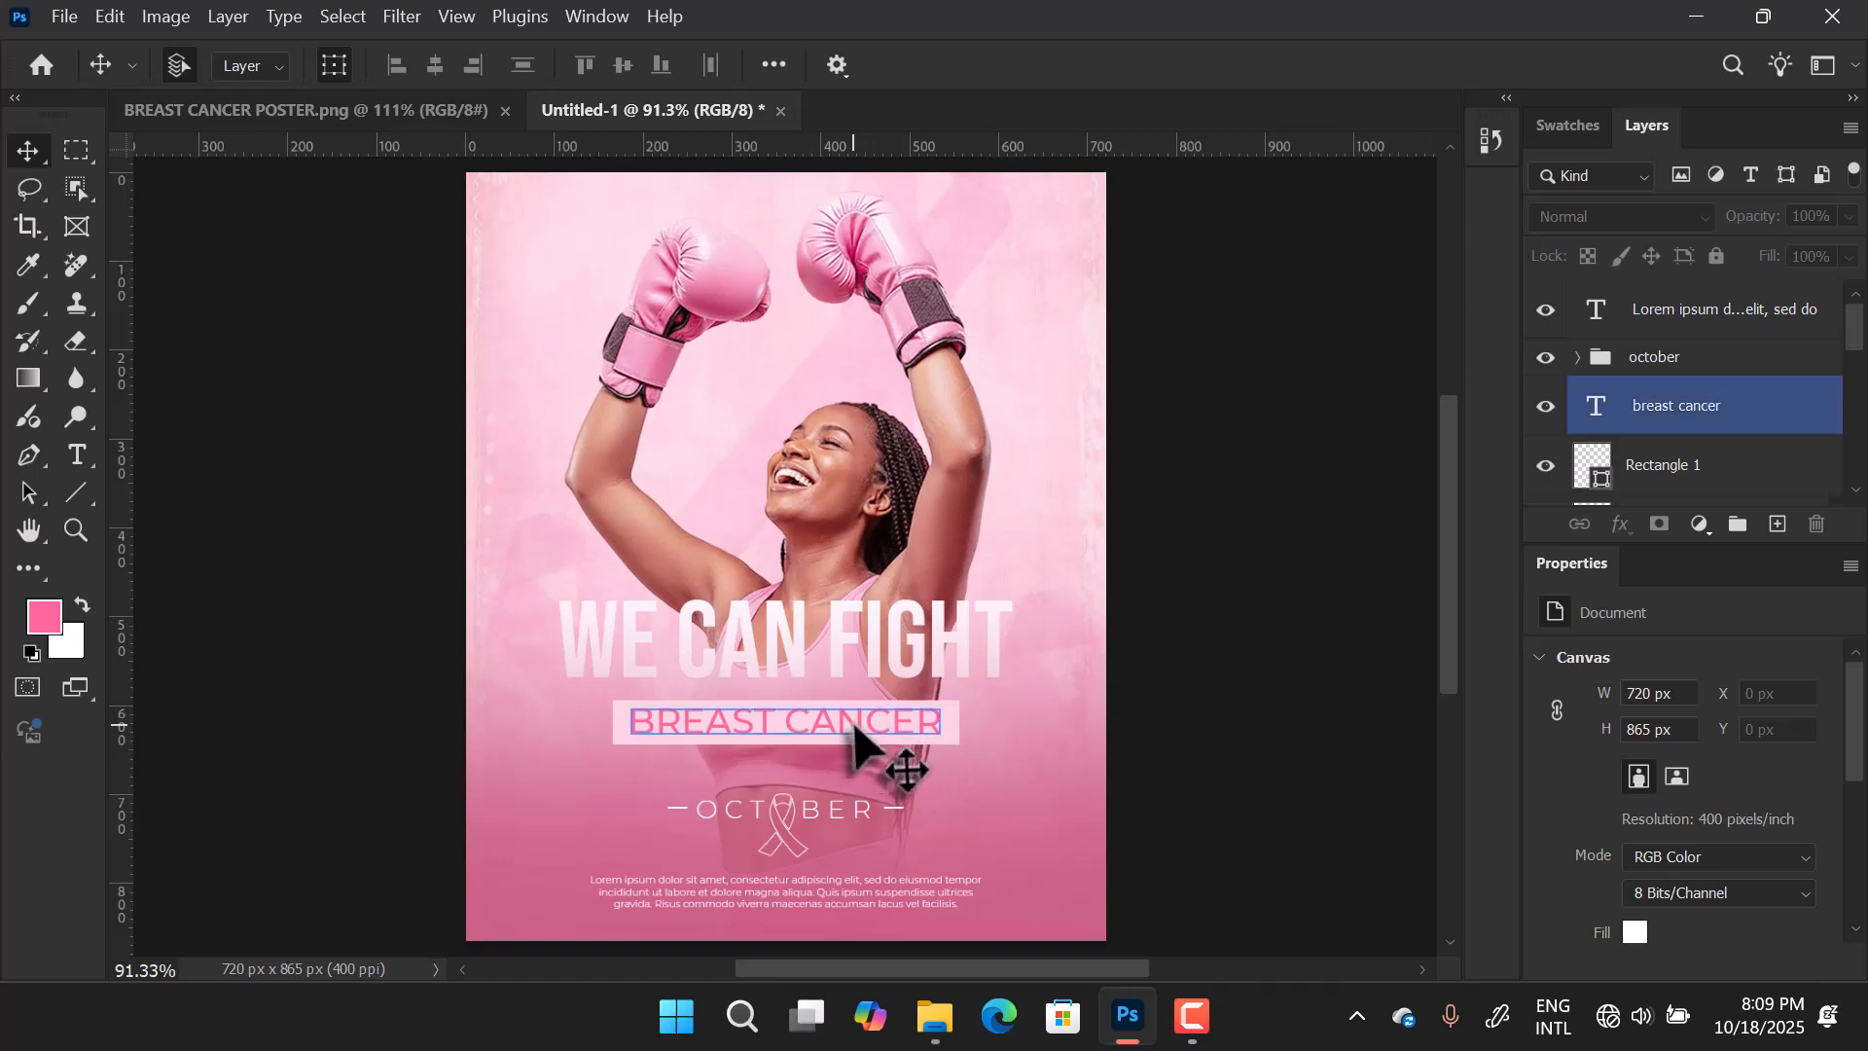
click(988, 715)
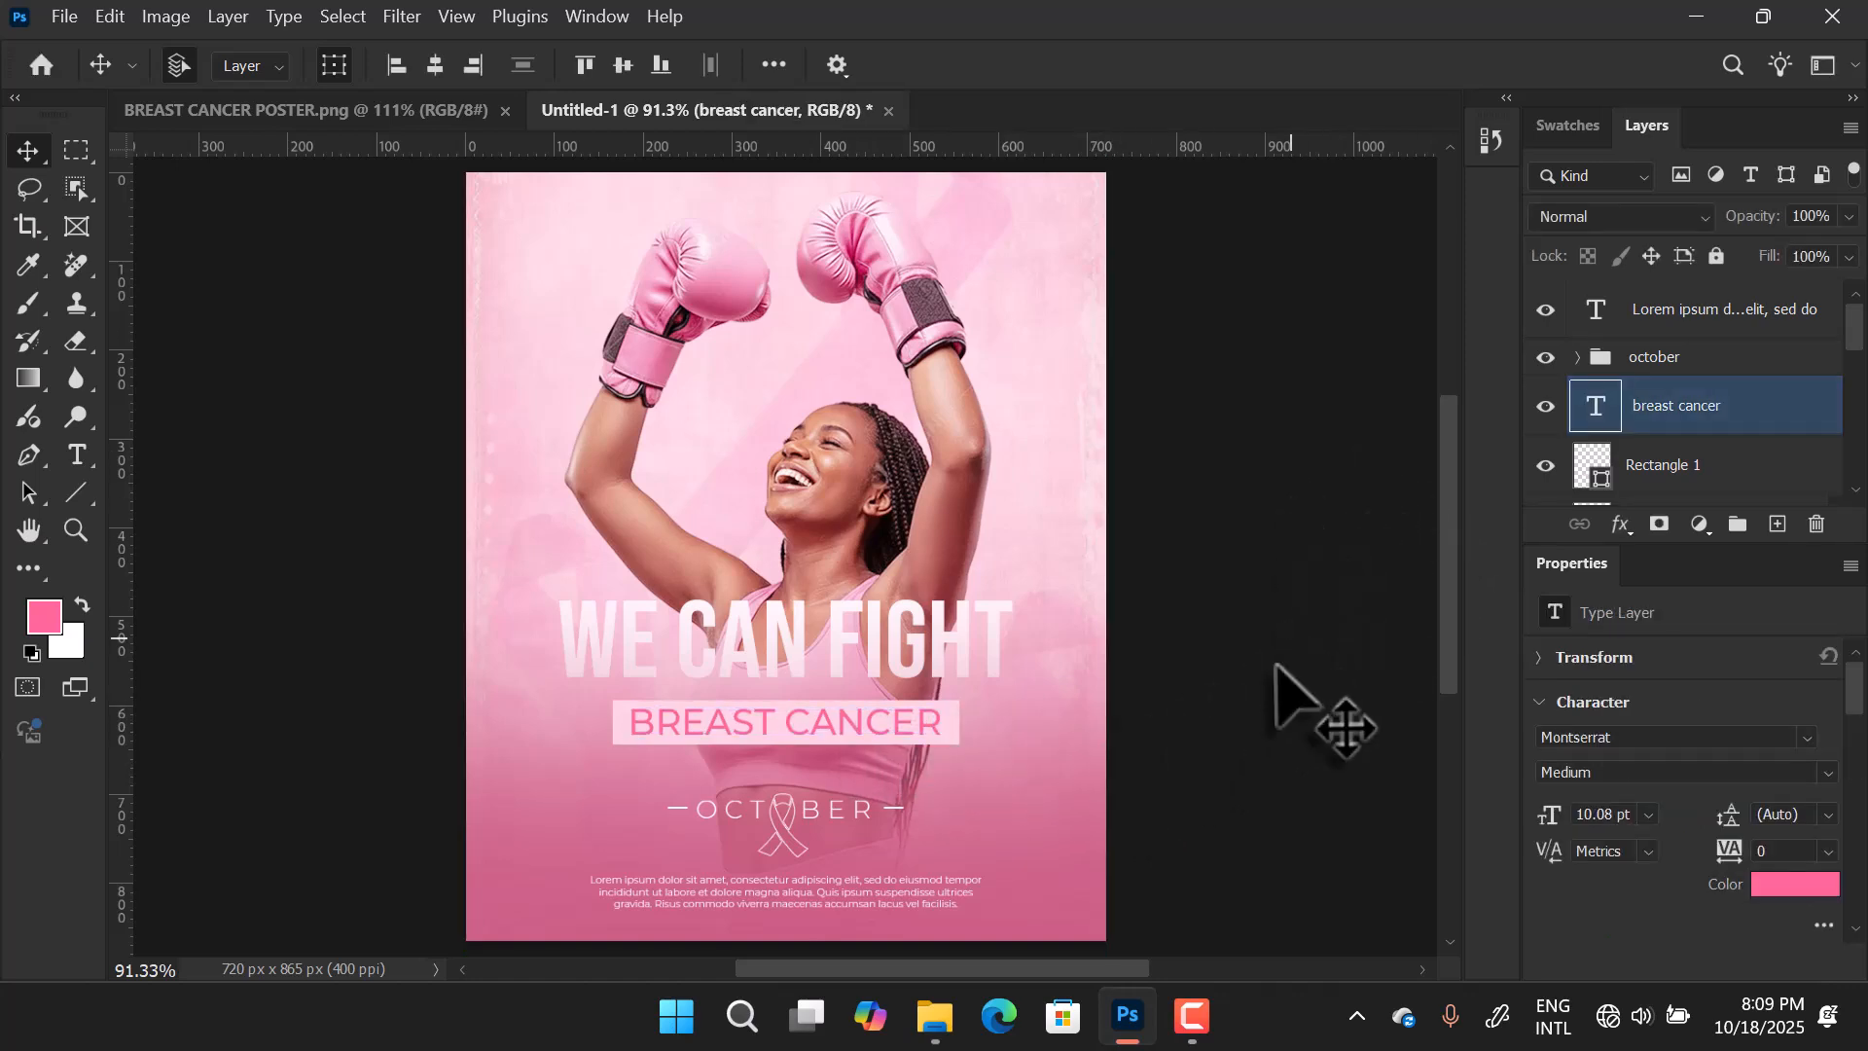
click(1294, 701)
Place the pngwing.com (12) ribbon image, scale it to about 61 × 77 px and position it near the poster's upper-right corner.
drag(702, 439, 761, 442)
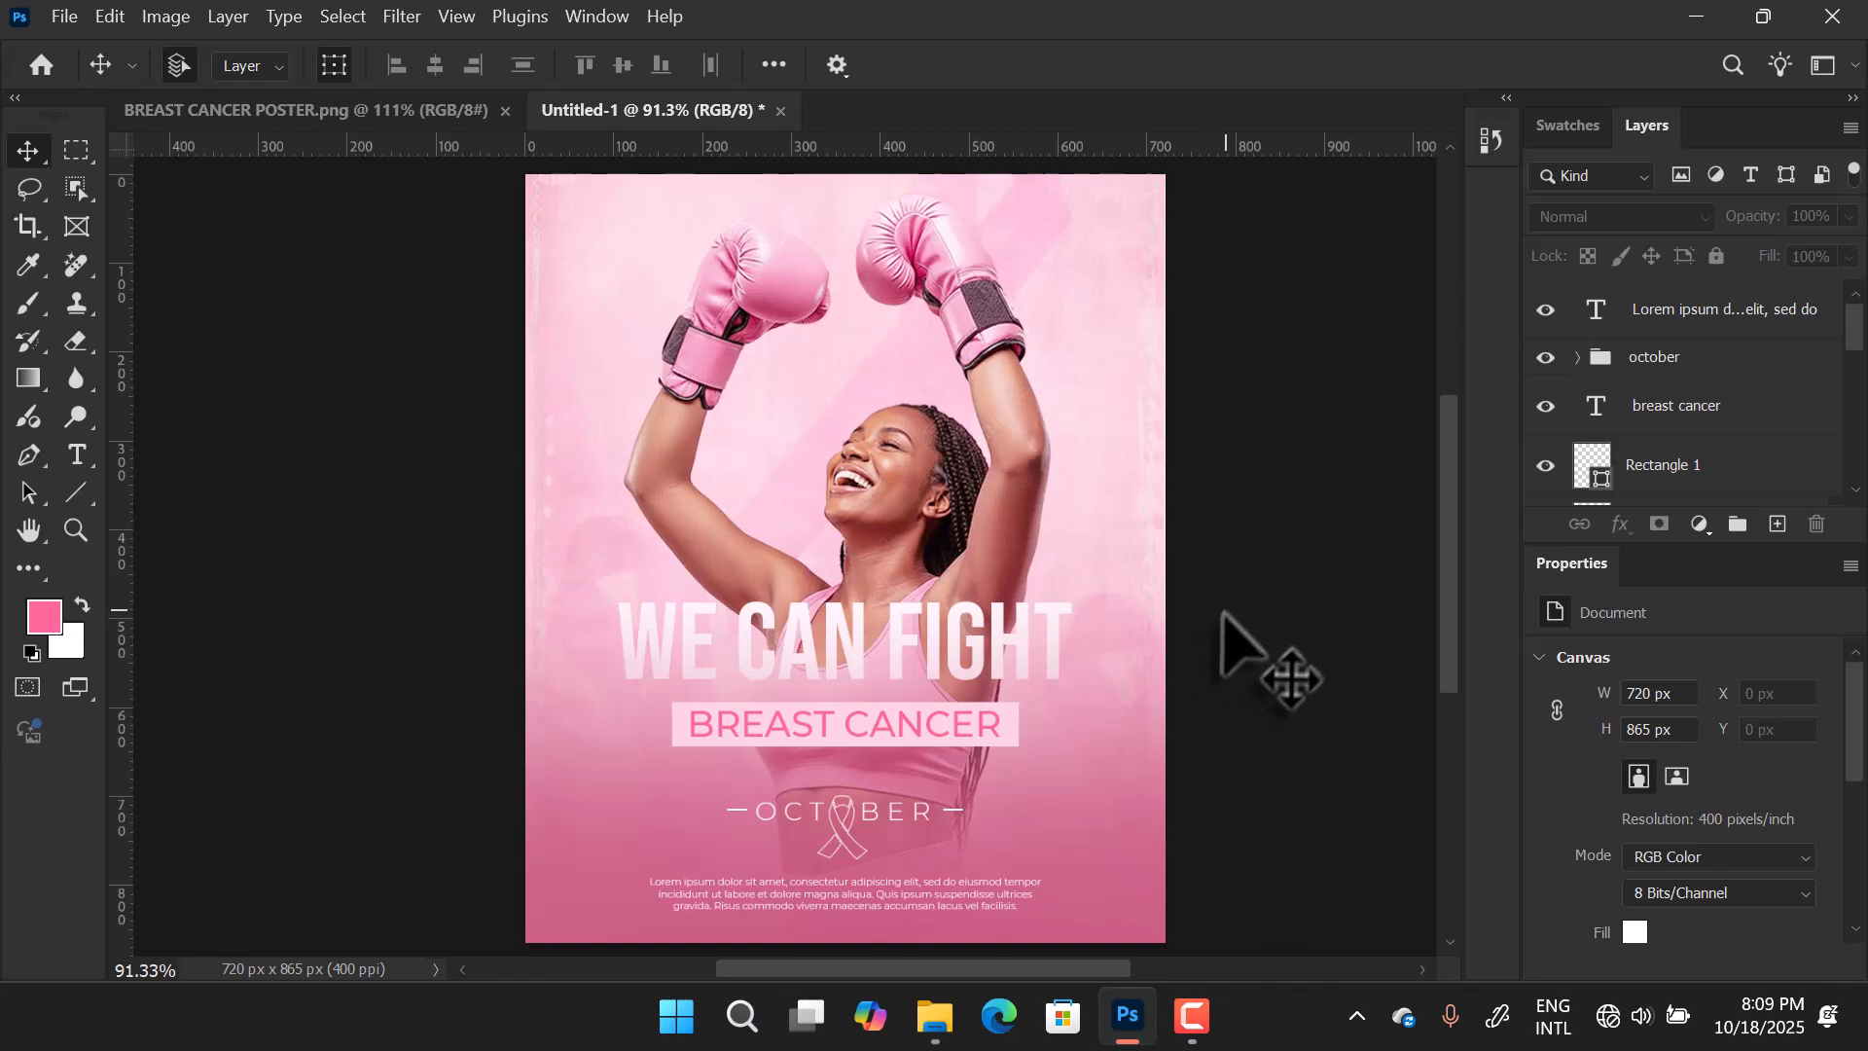
click(936, 1017)
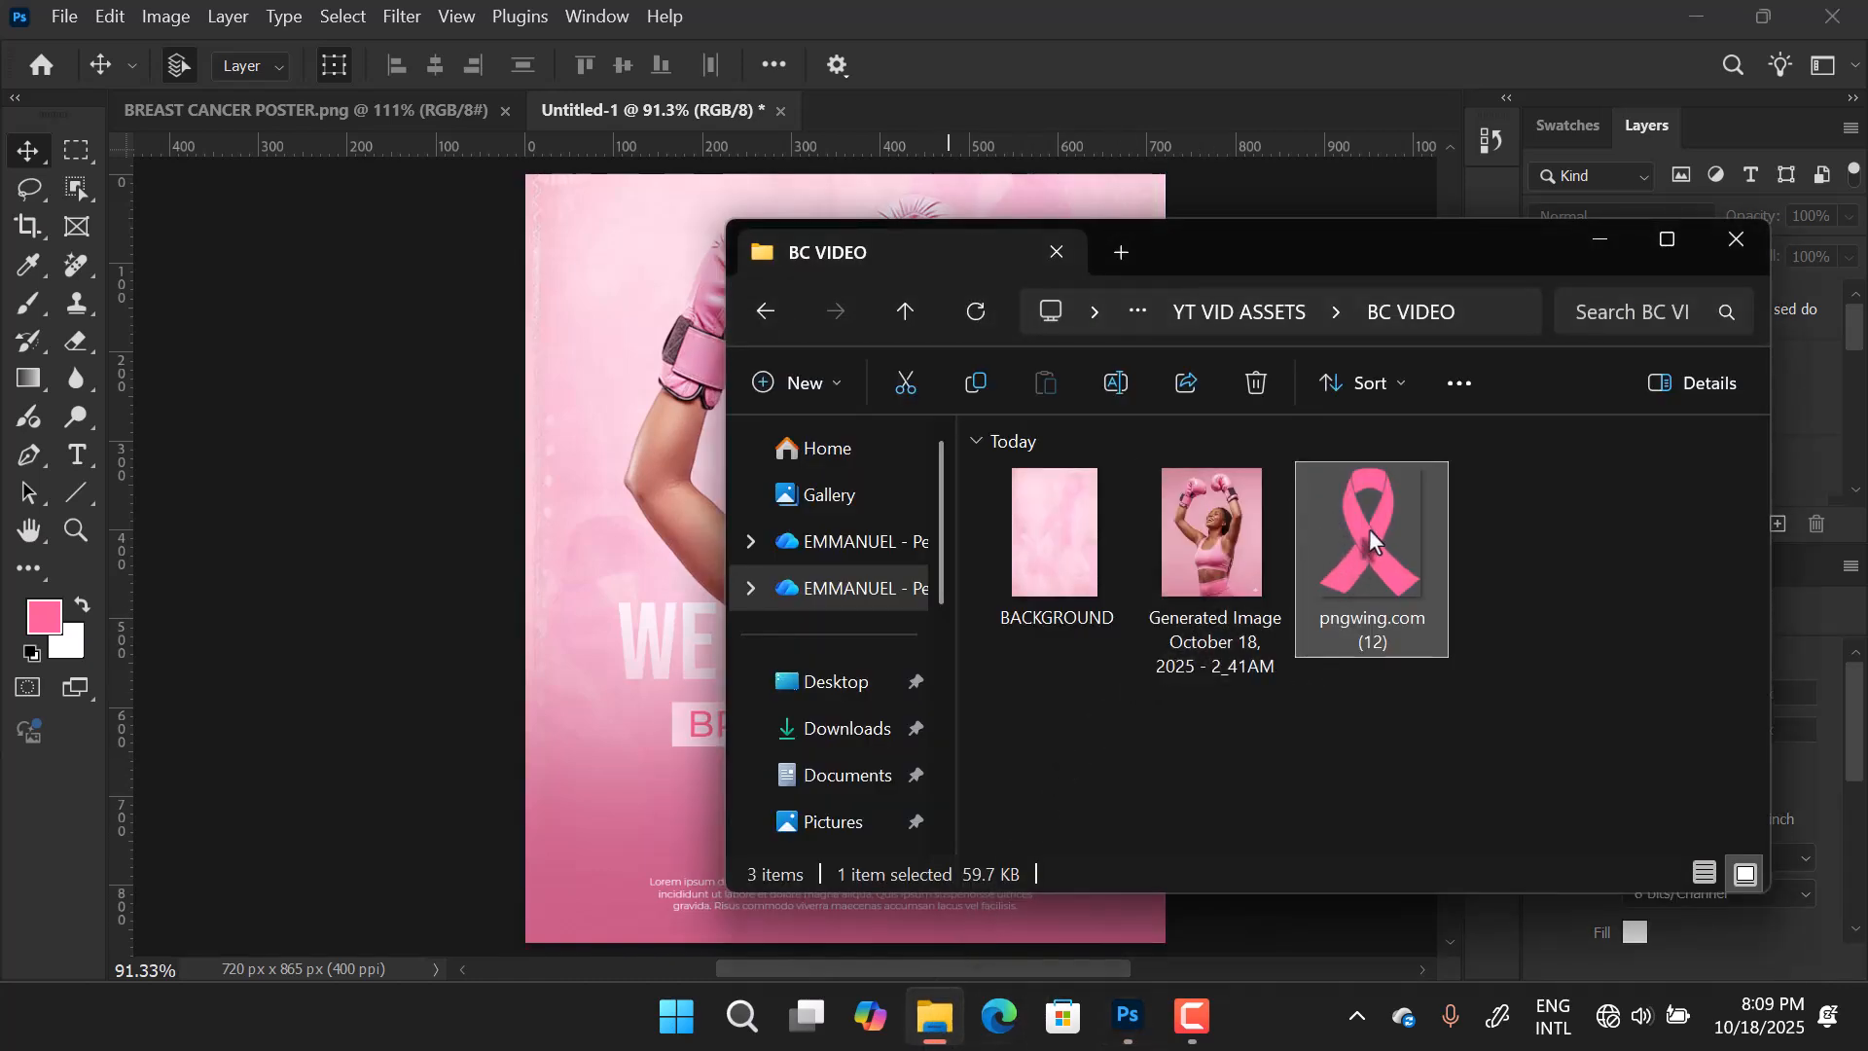
drag(1372, 538, 613, 302)
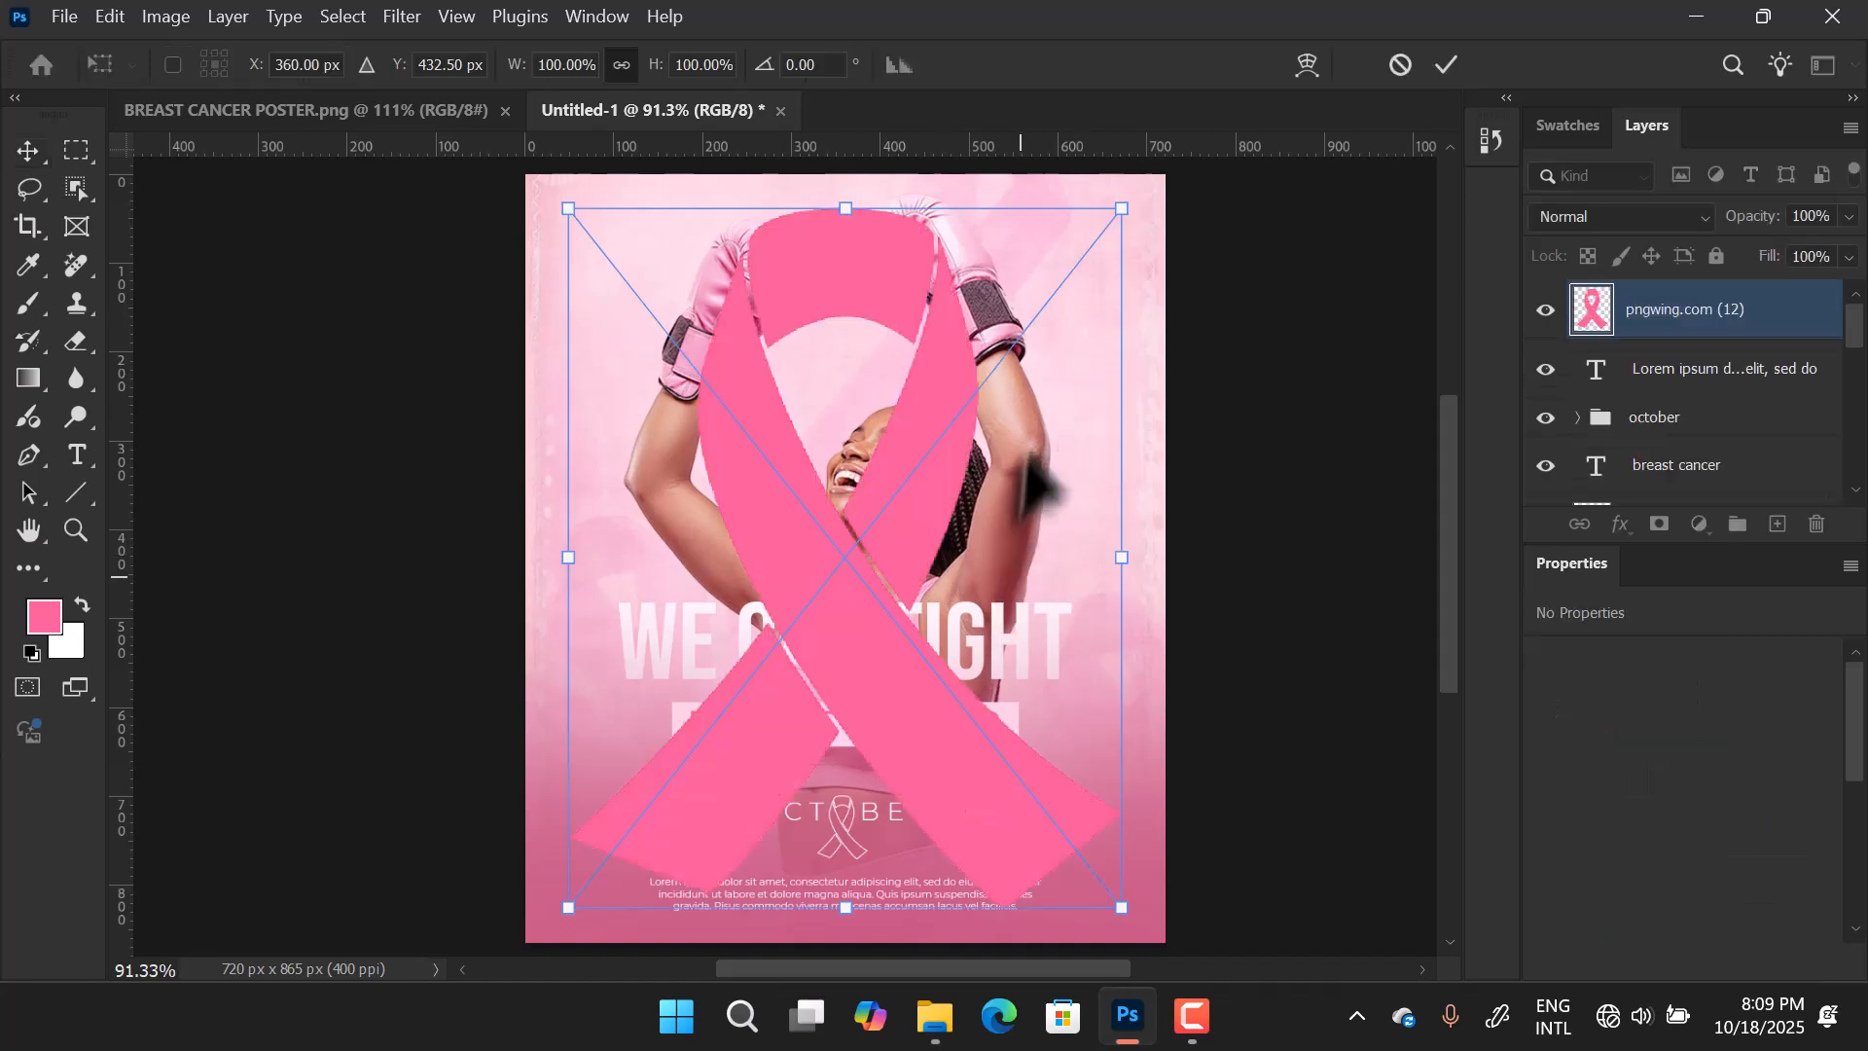
drag(1123, 561, 946, 435)
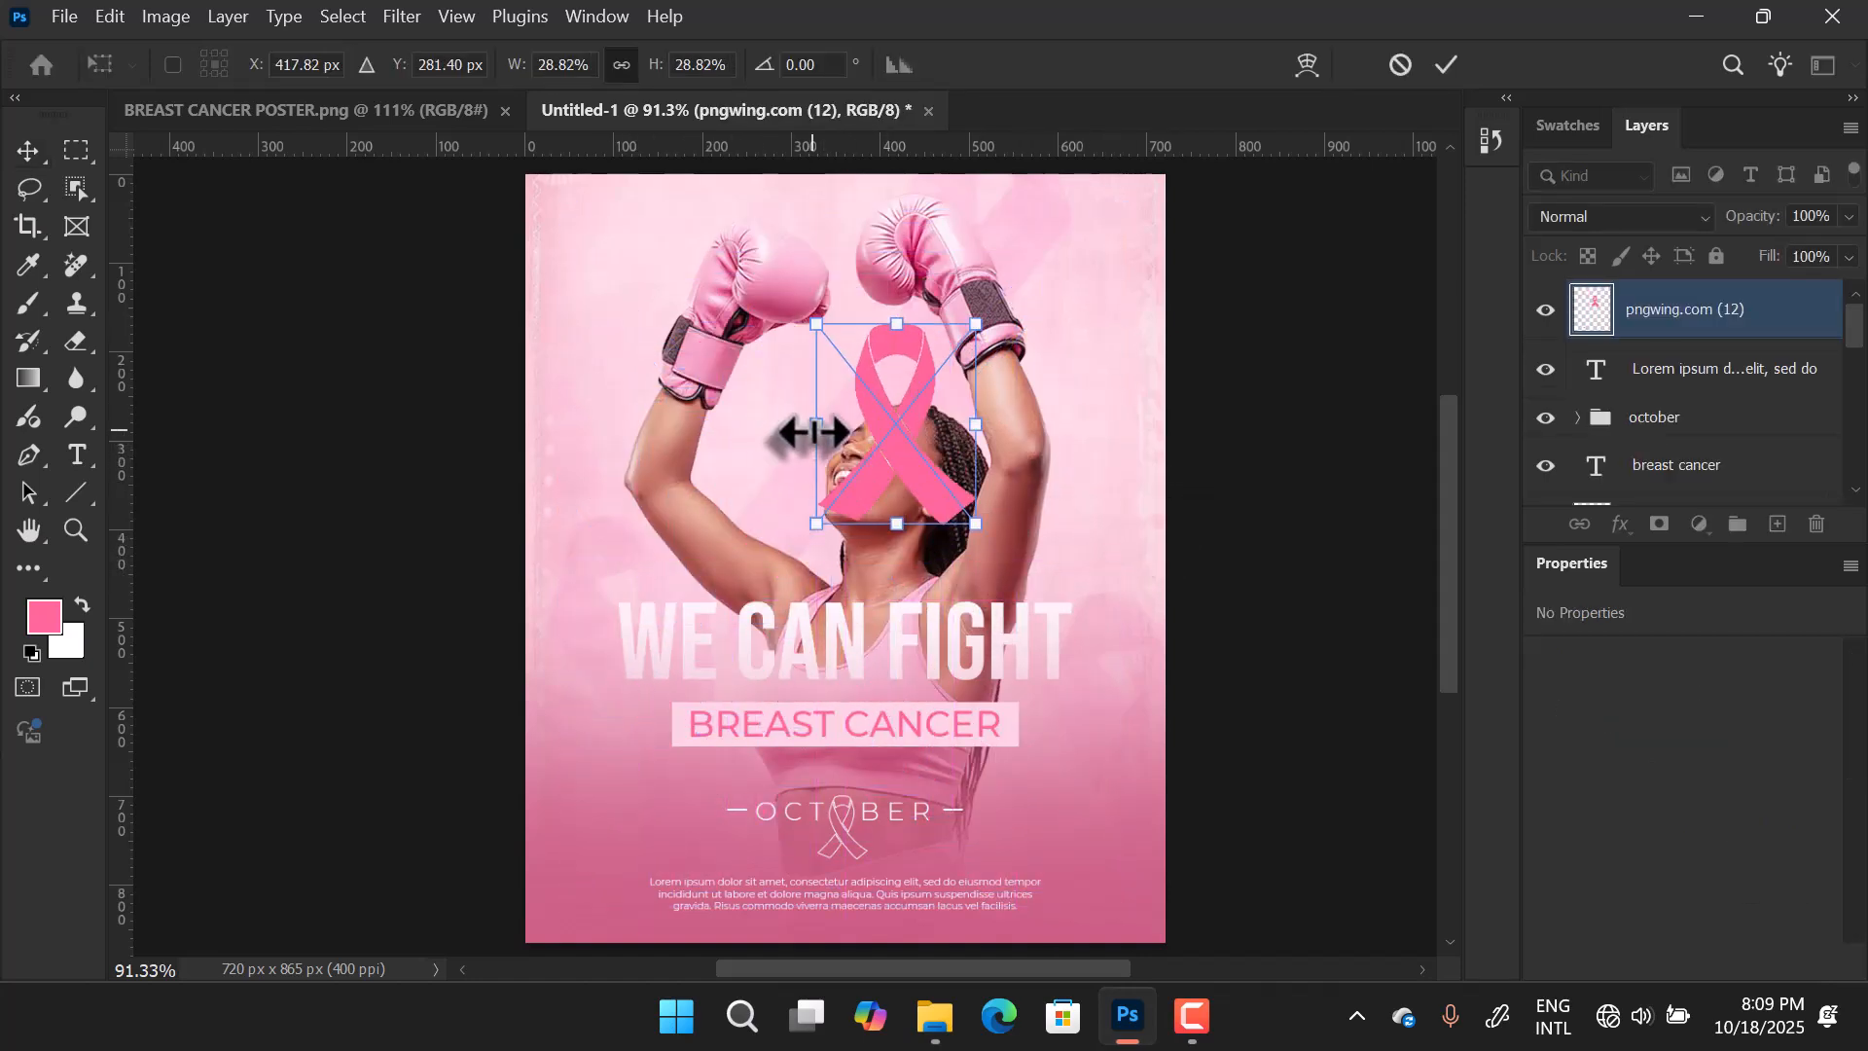
drag(816, 425, 1070, 296)
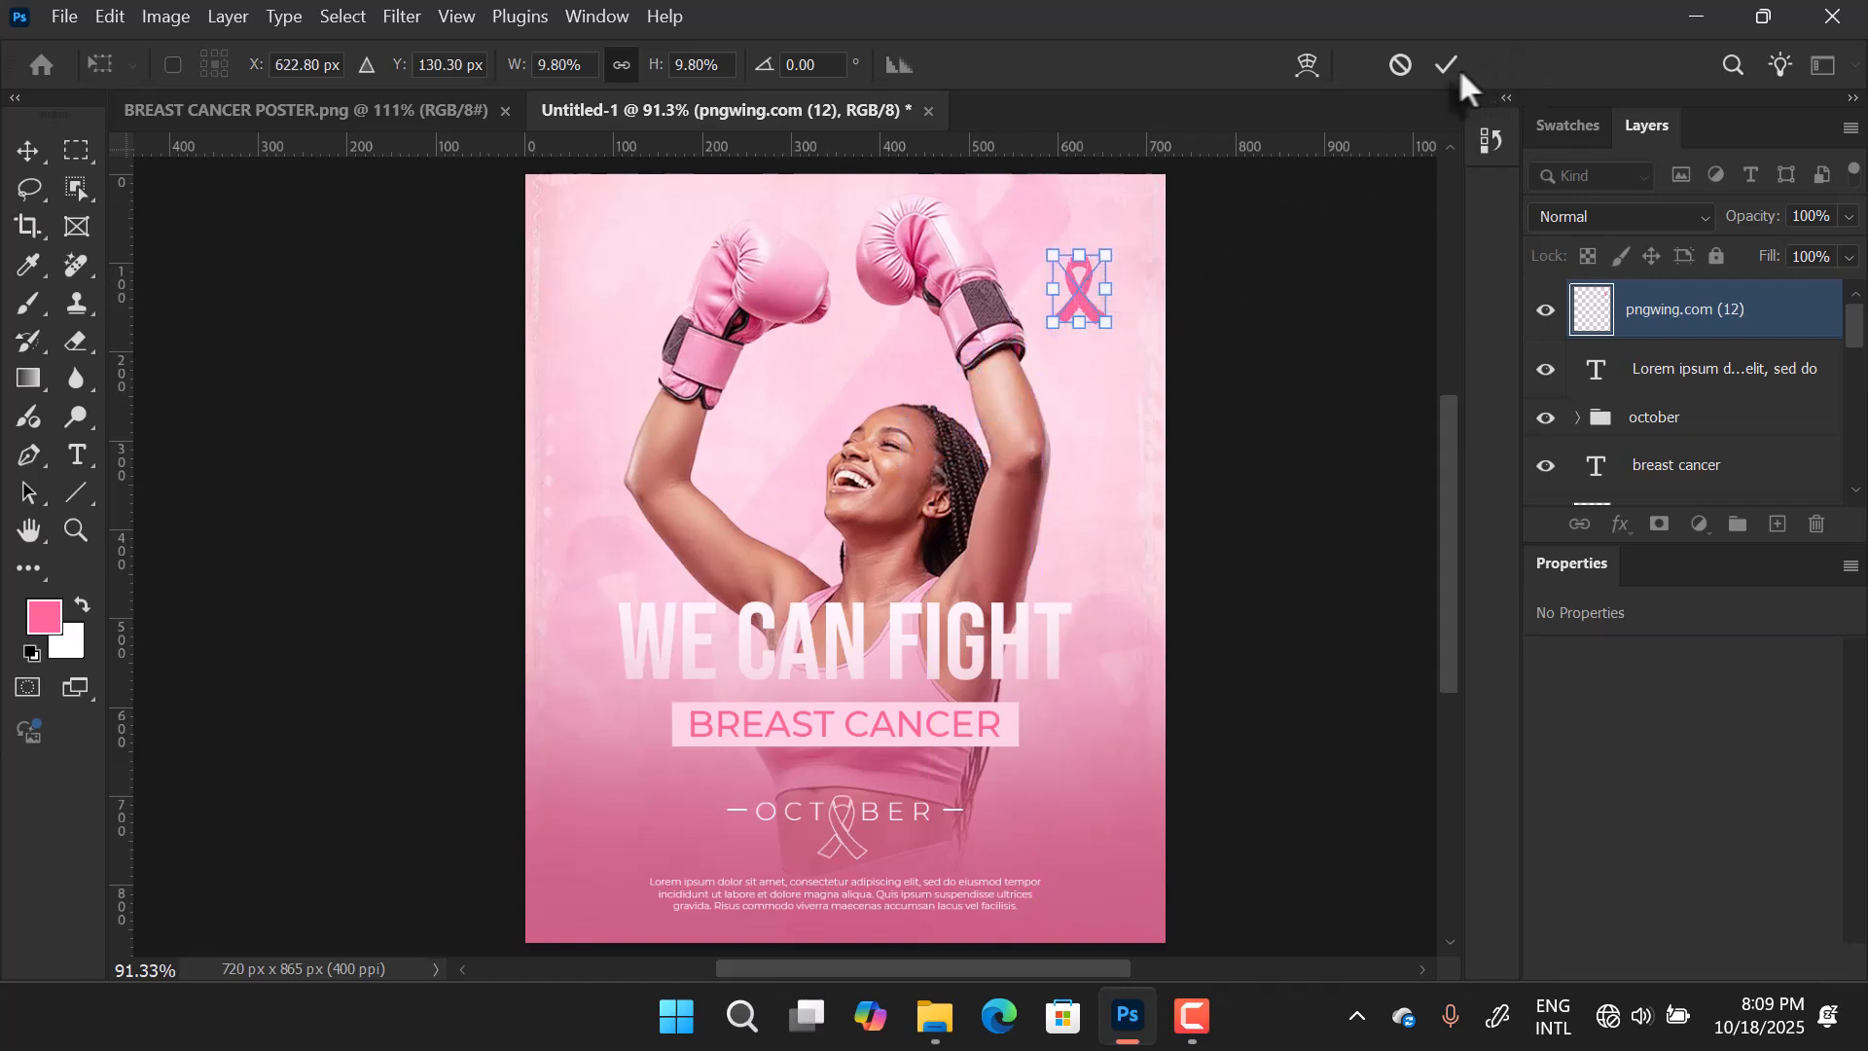
key(Return)
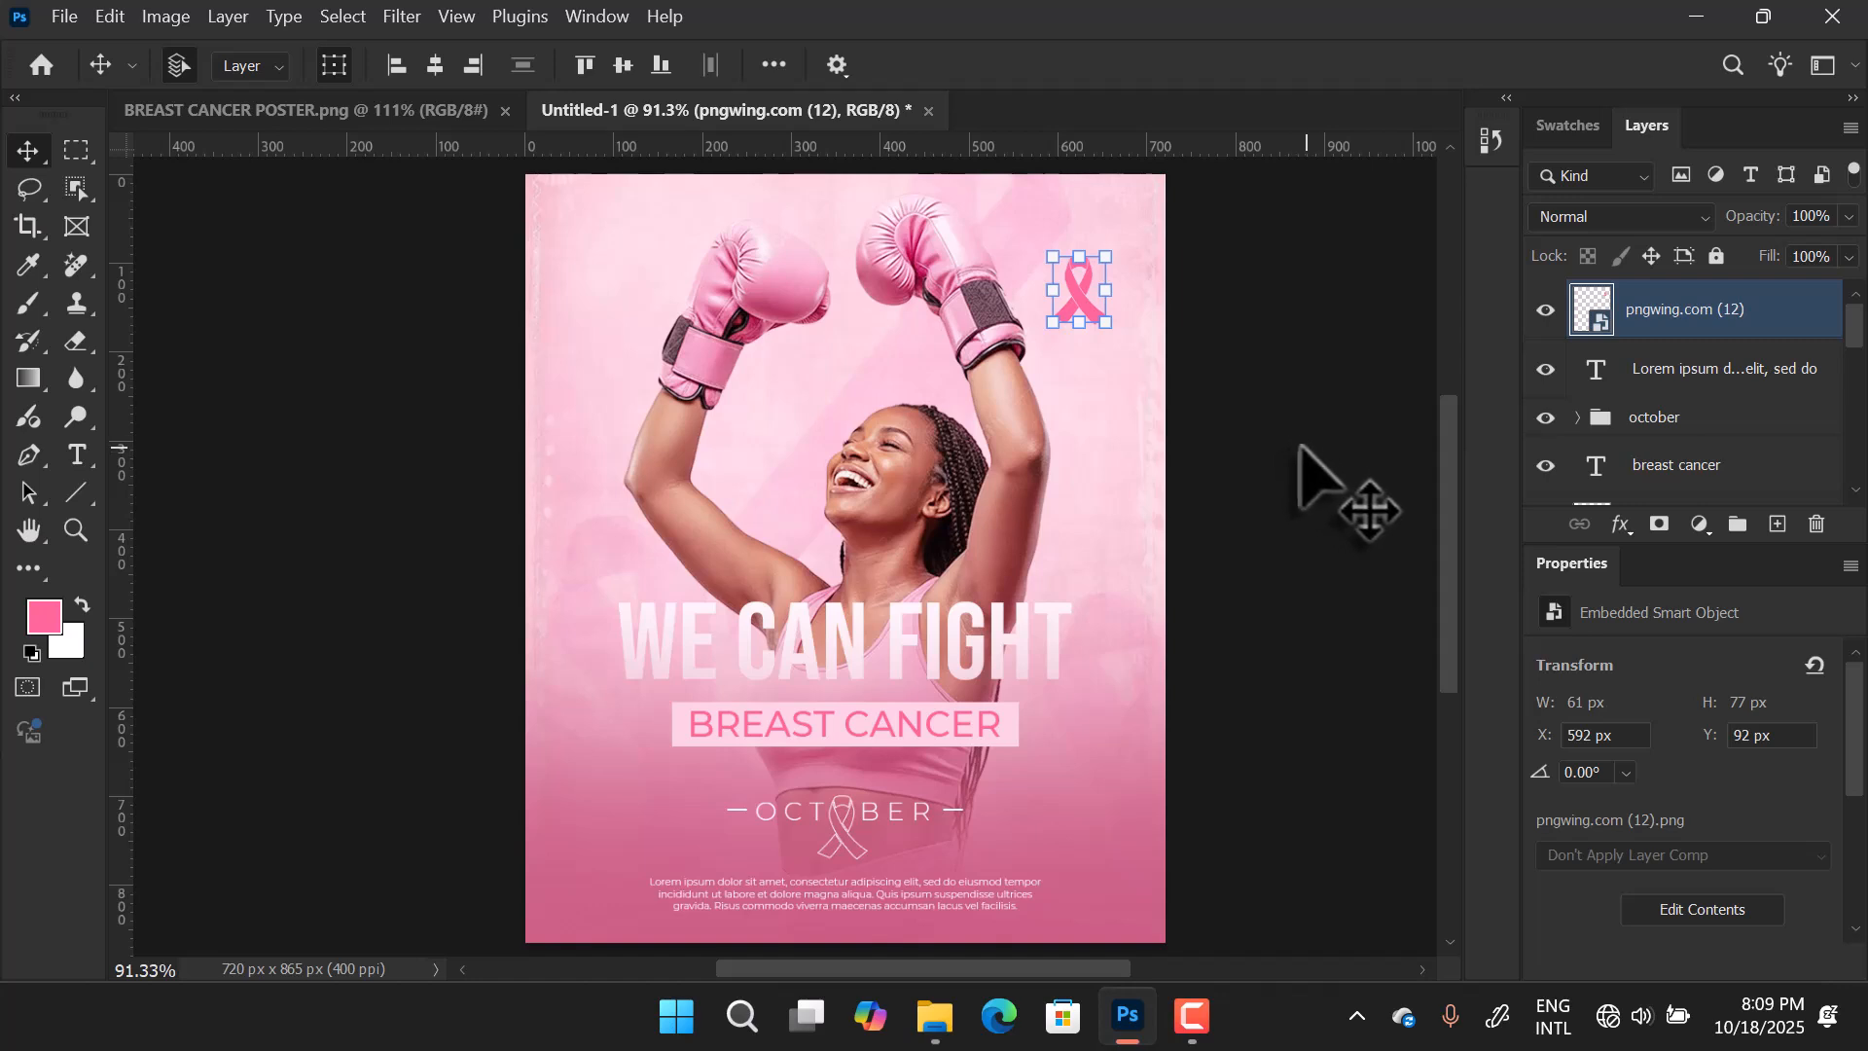
click(1296, 441)
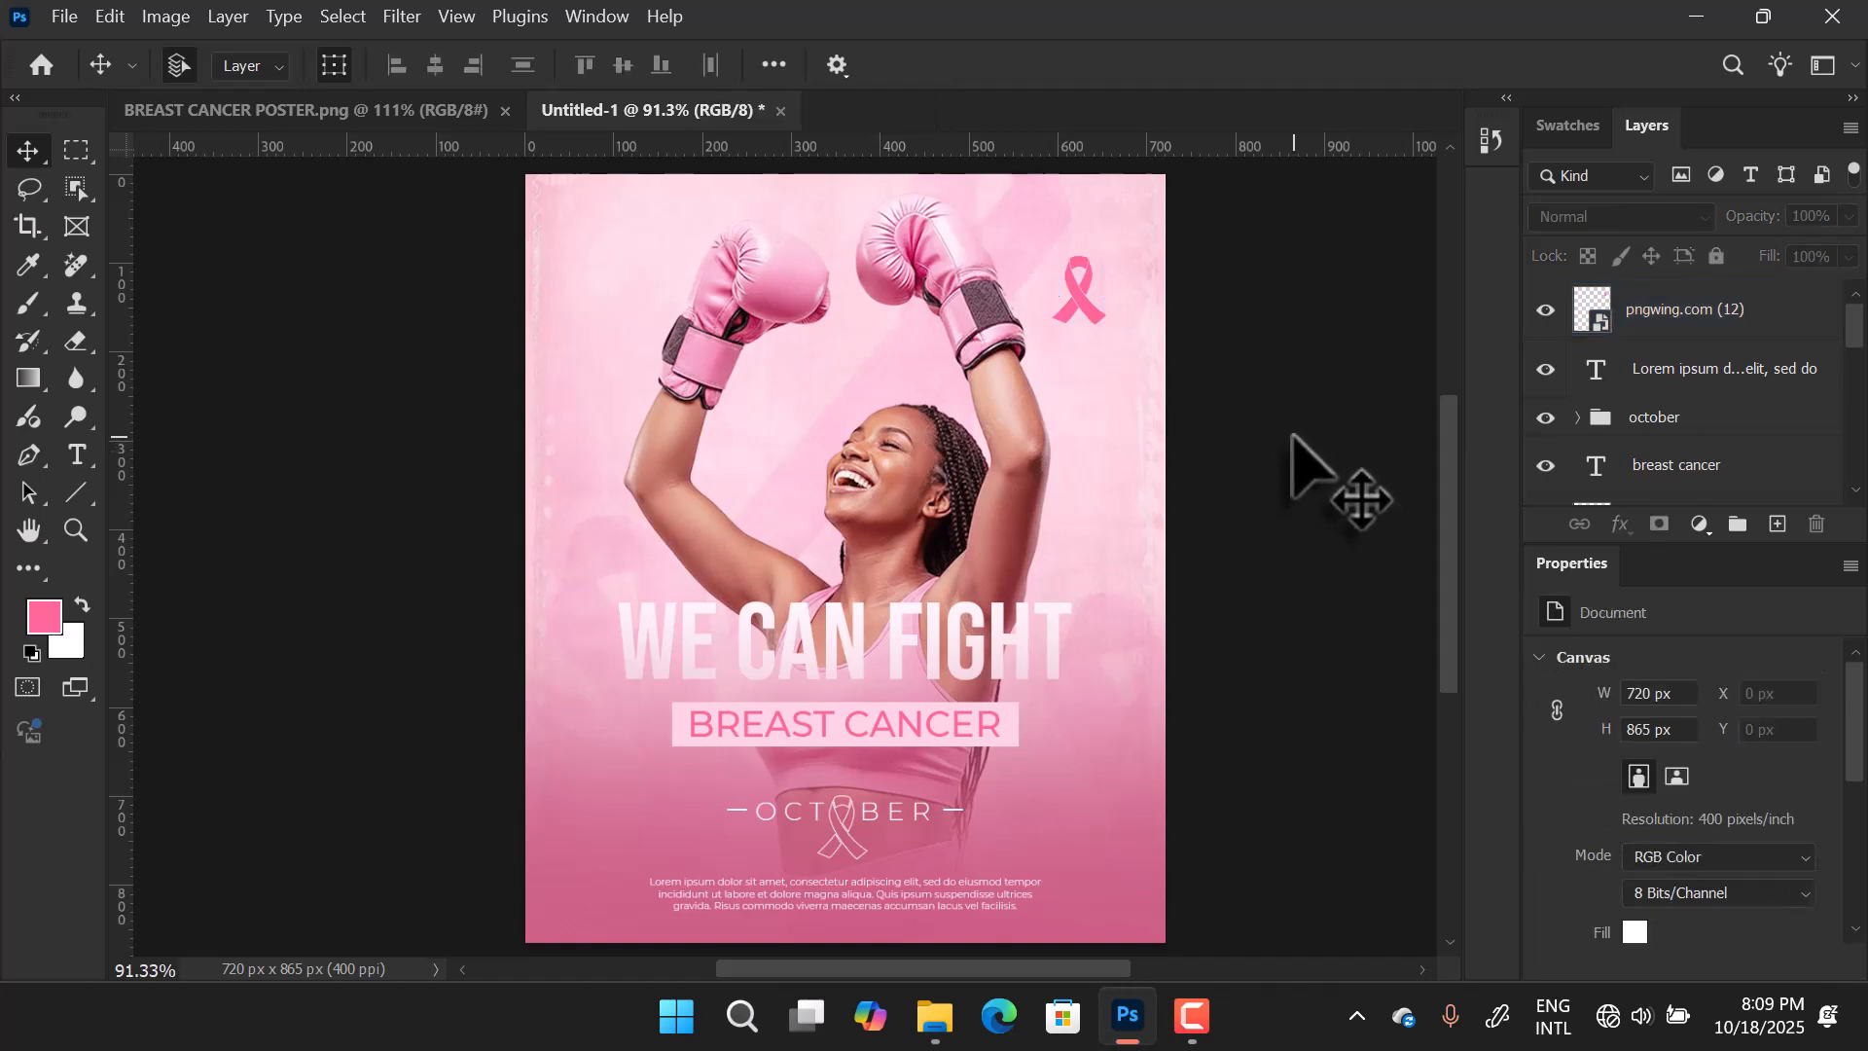
click(1078, 309)
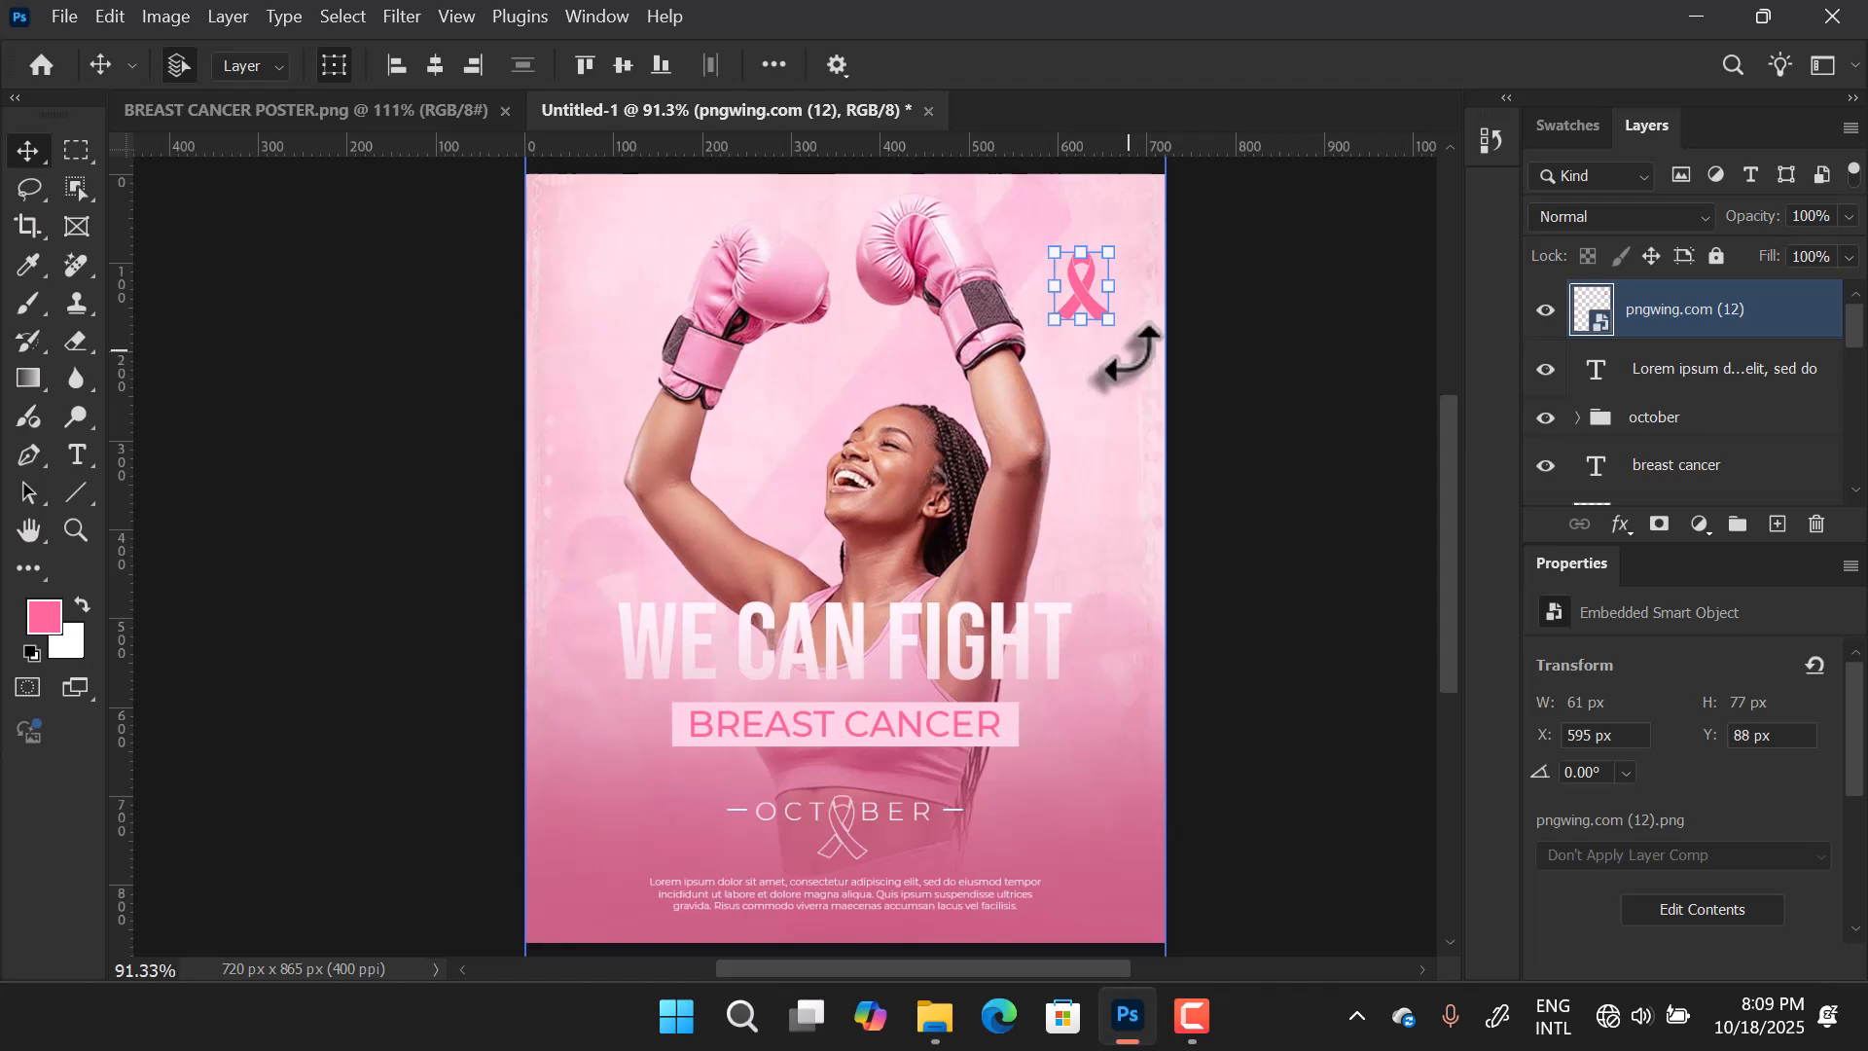
click(1323, 443)
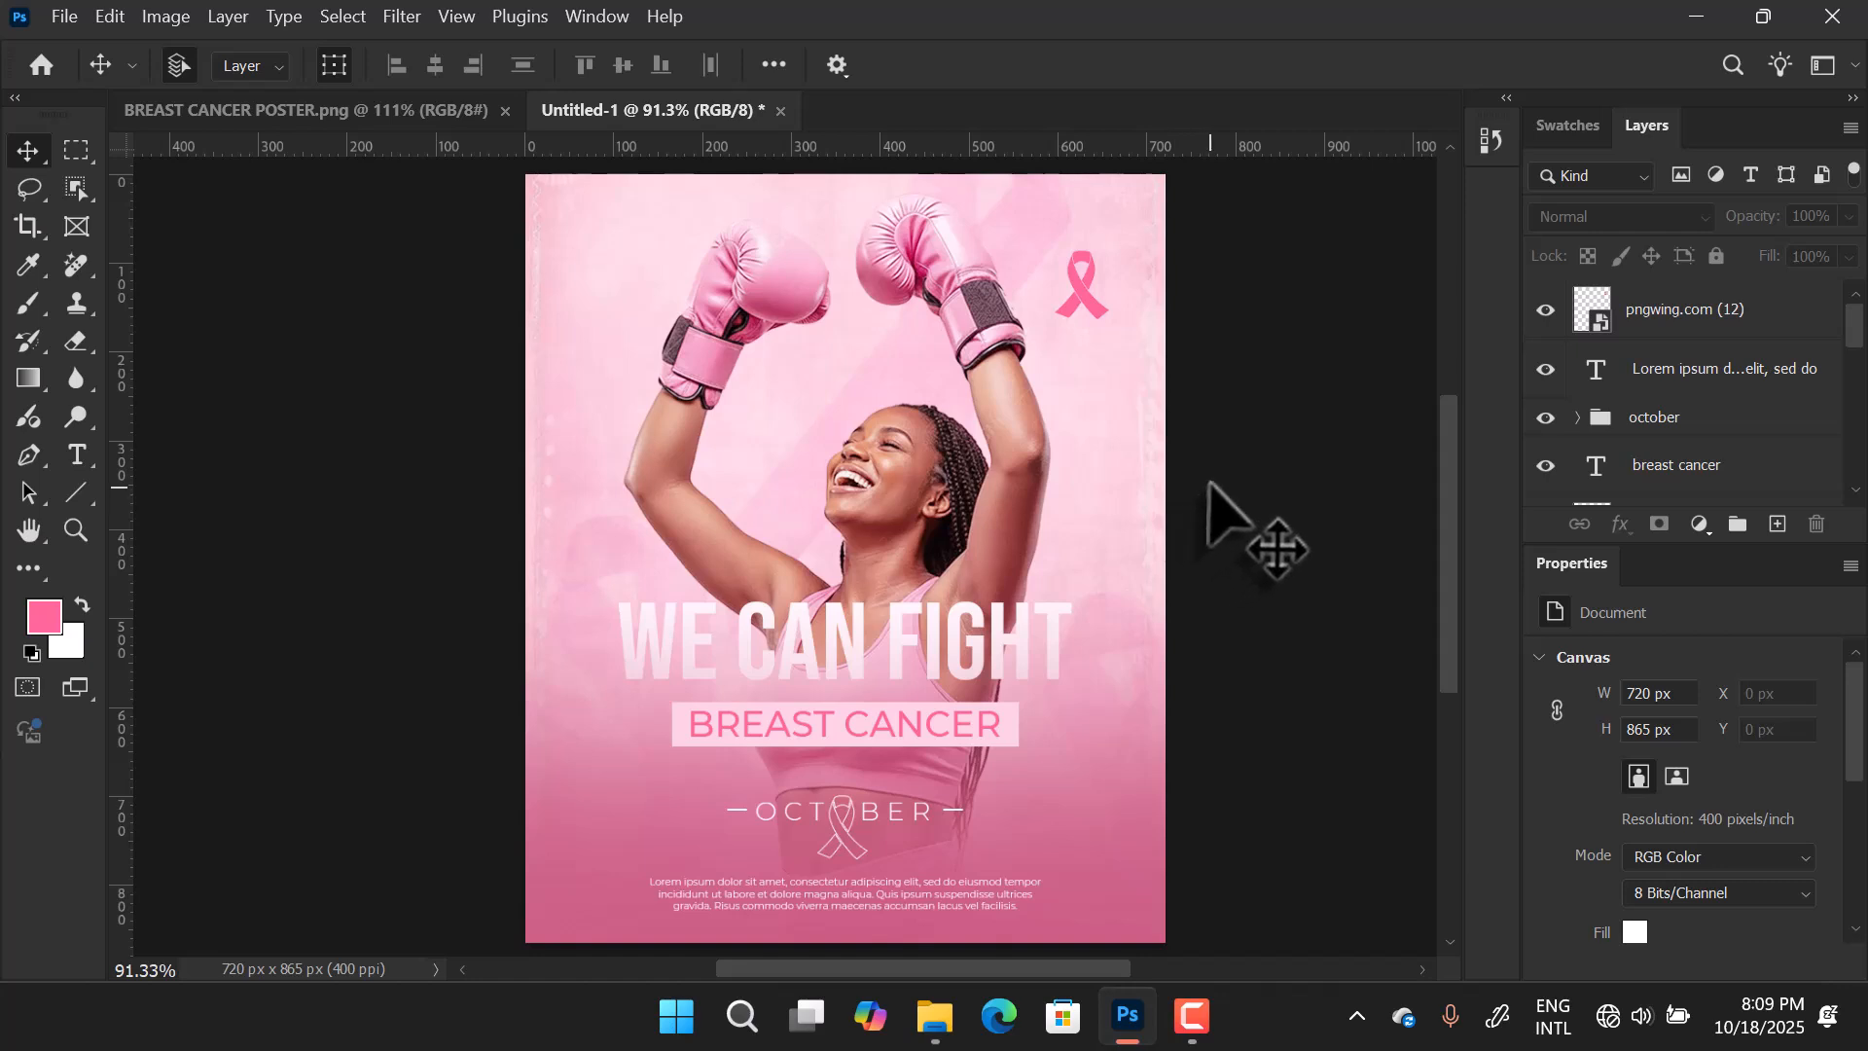
Duplicate the small pink ribbon and enlarge the copy to about 191 × 242 px at the poster's upper-left corner.
click(1080, 309)
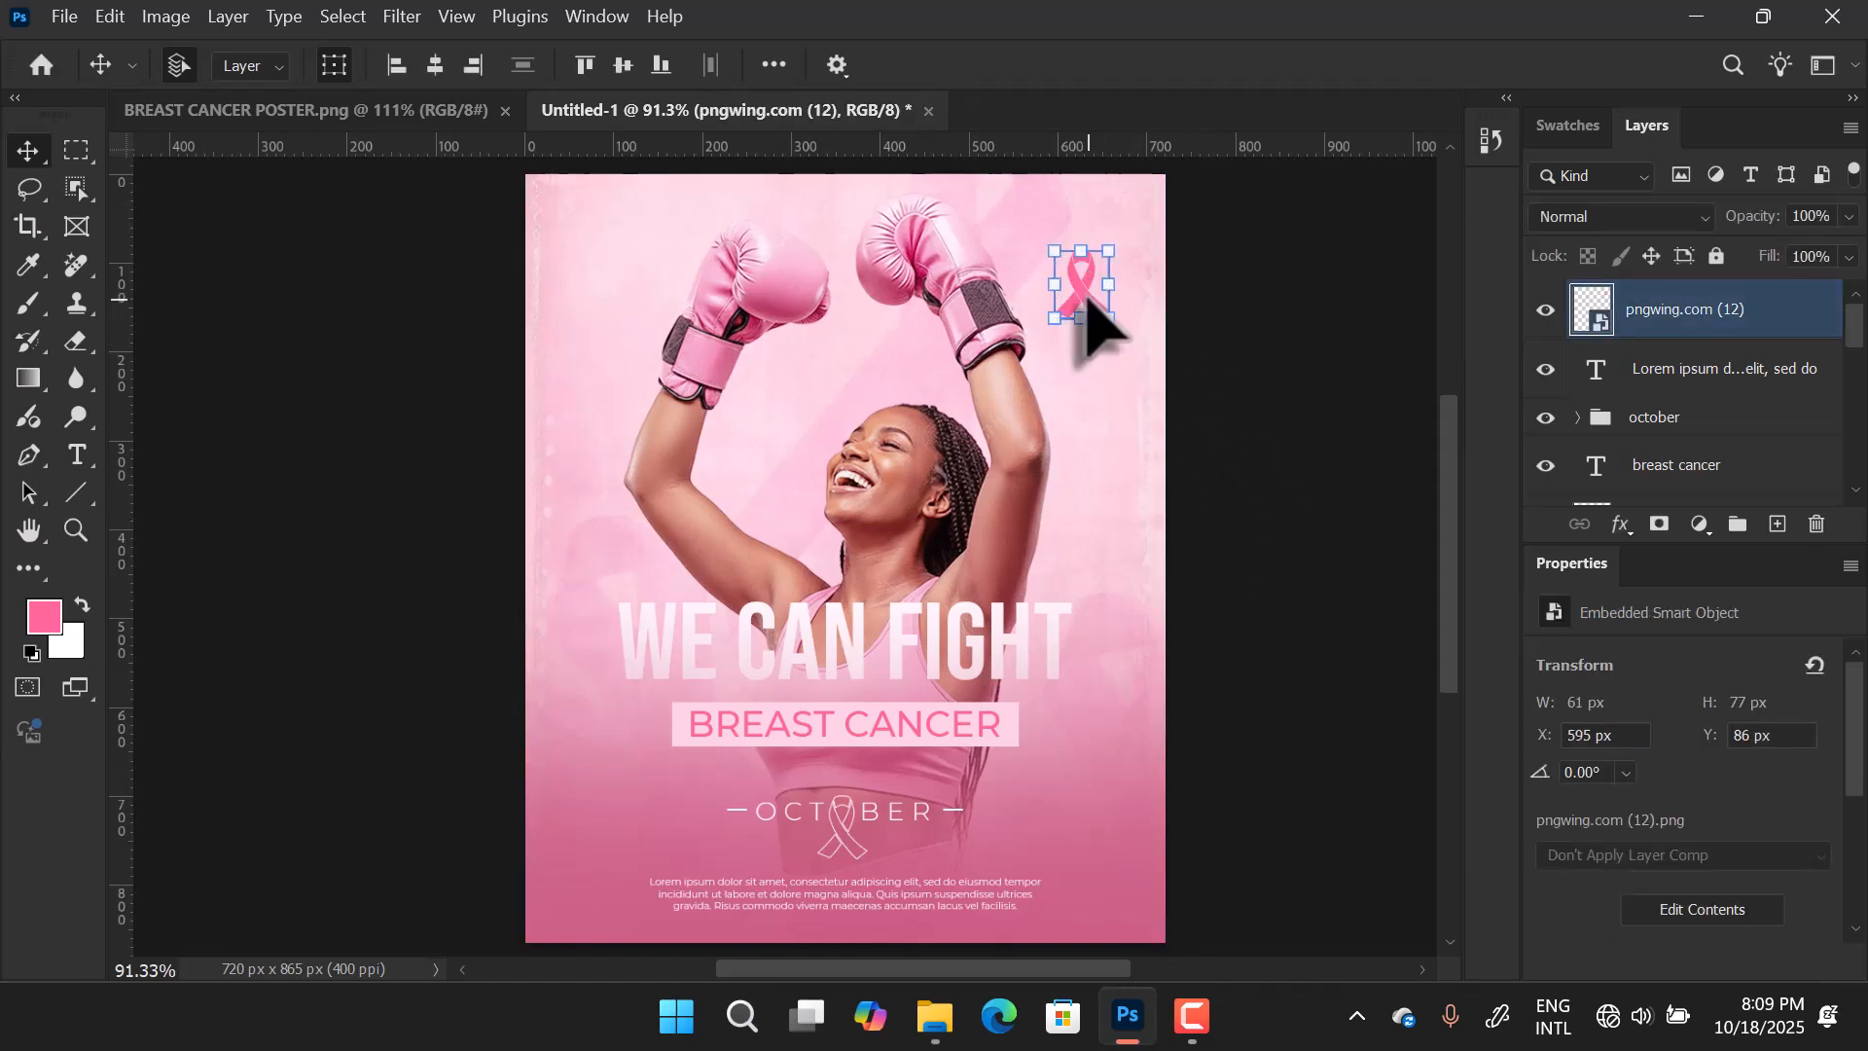
alt+drag(1079, 329, 516, 442)
drag(577, 387, 590, 436)
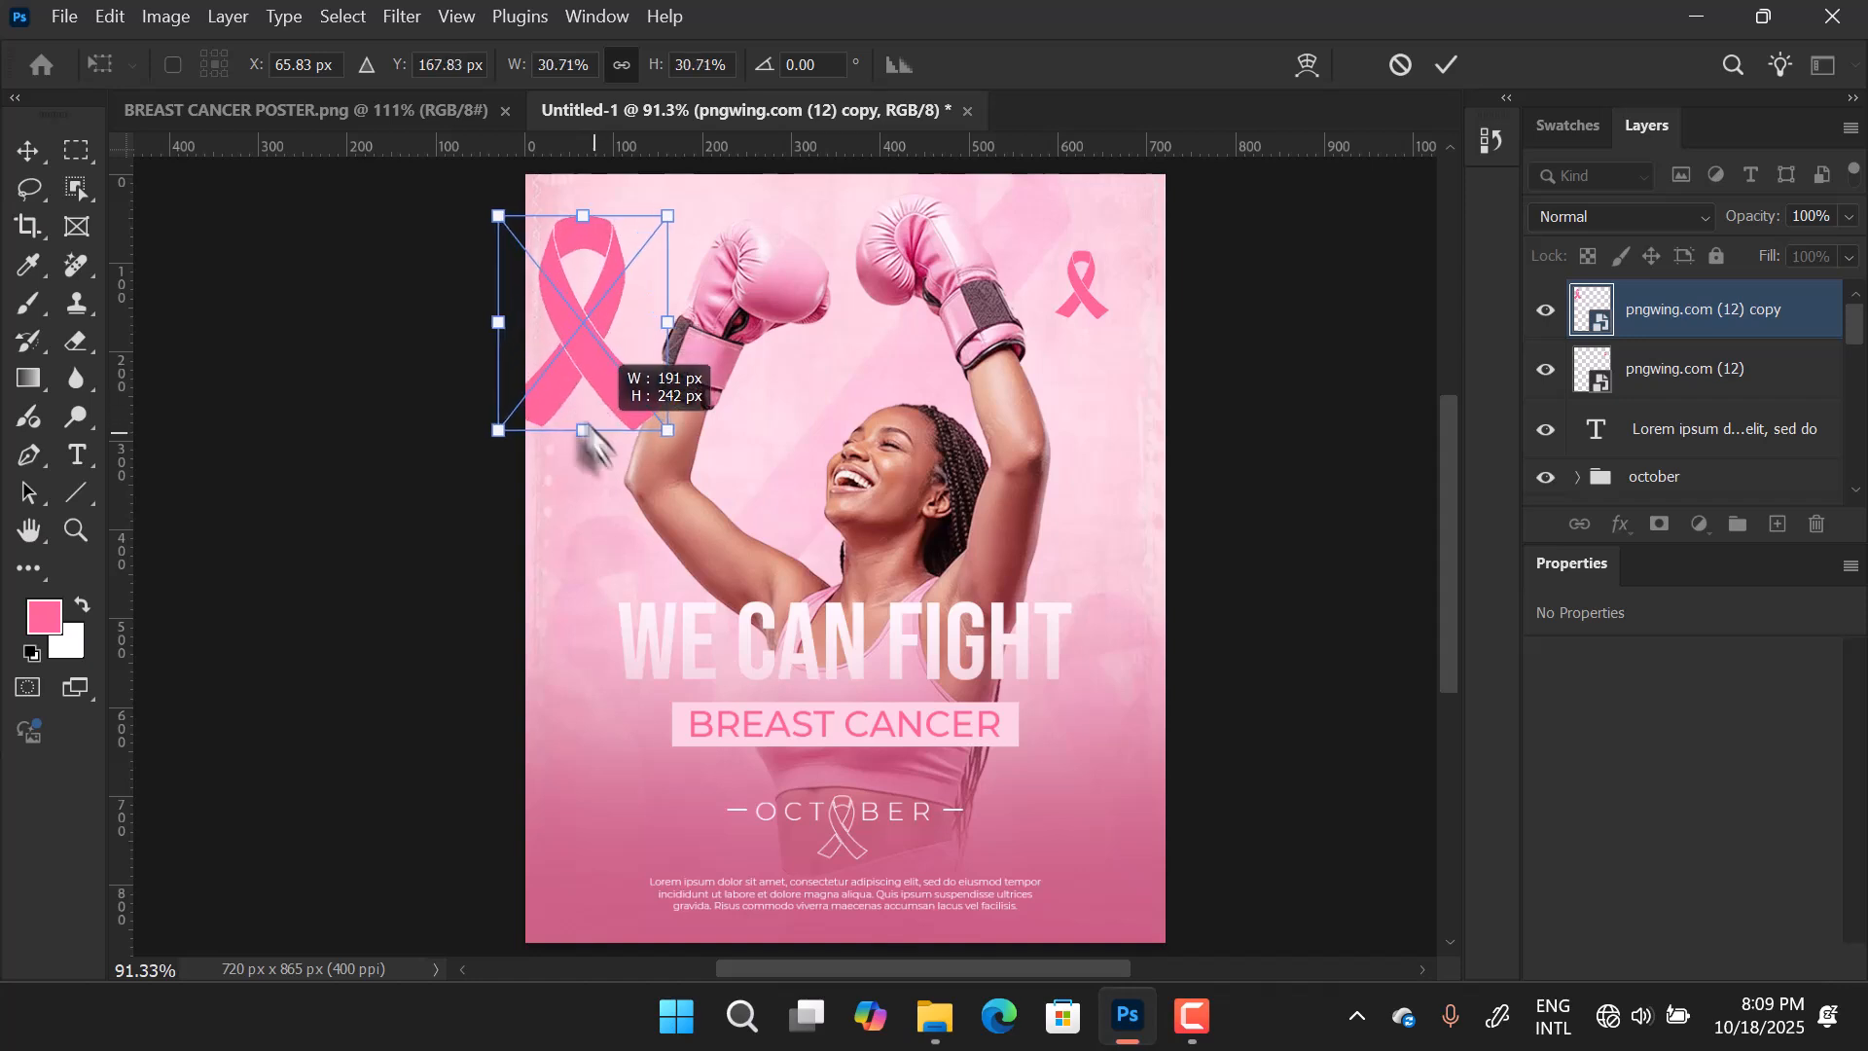
drag(561, 332, 542, 308)
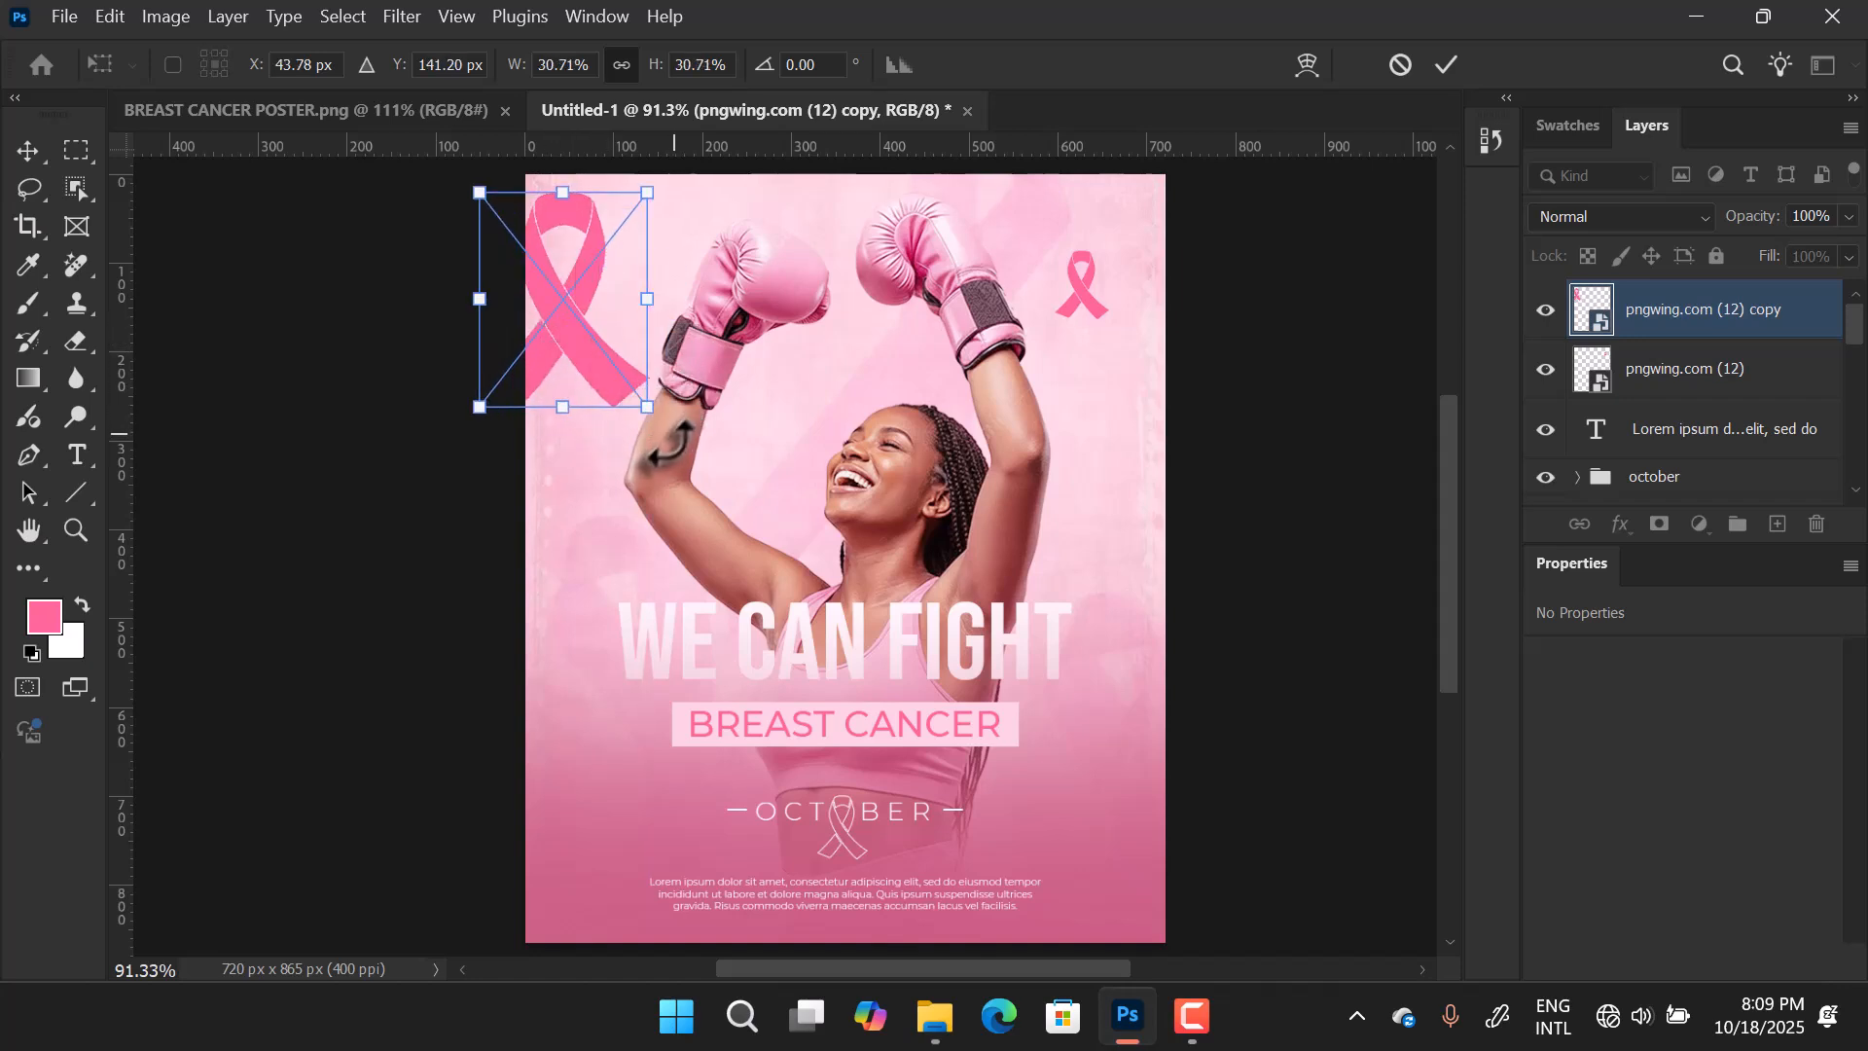
Rotate the large ribbon copy to about 15.66°, shift it partly off the poster's upper-left corner and set its opacity to 30%.
drag(671, 443, 569, 433)
drag(562, 350, 534, 305)
drag(604, 396, 543, 327)
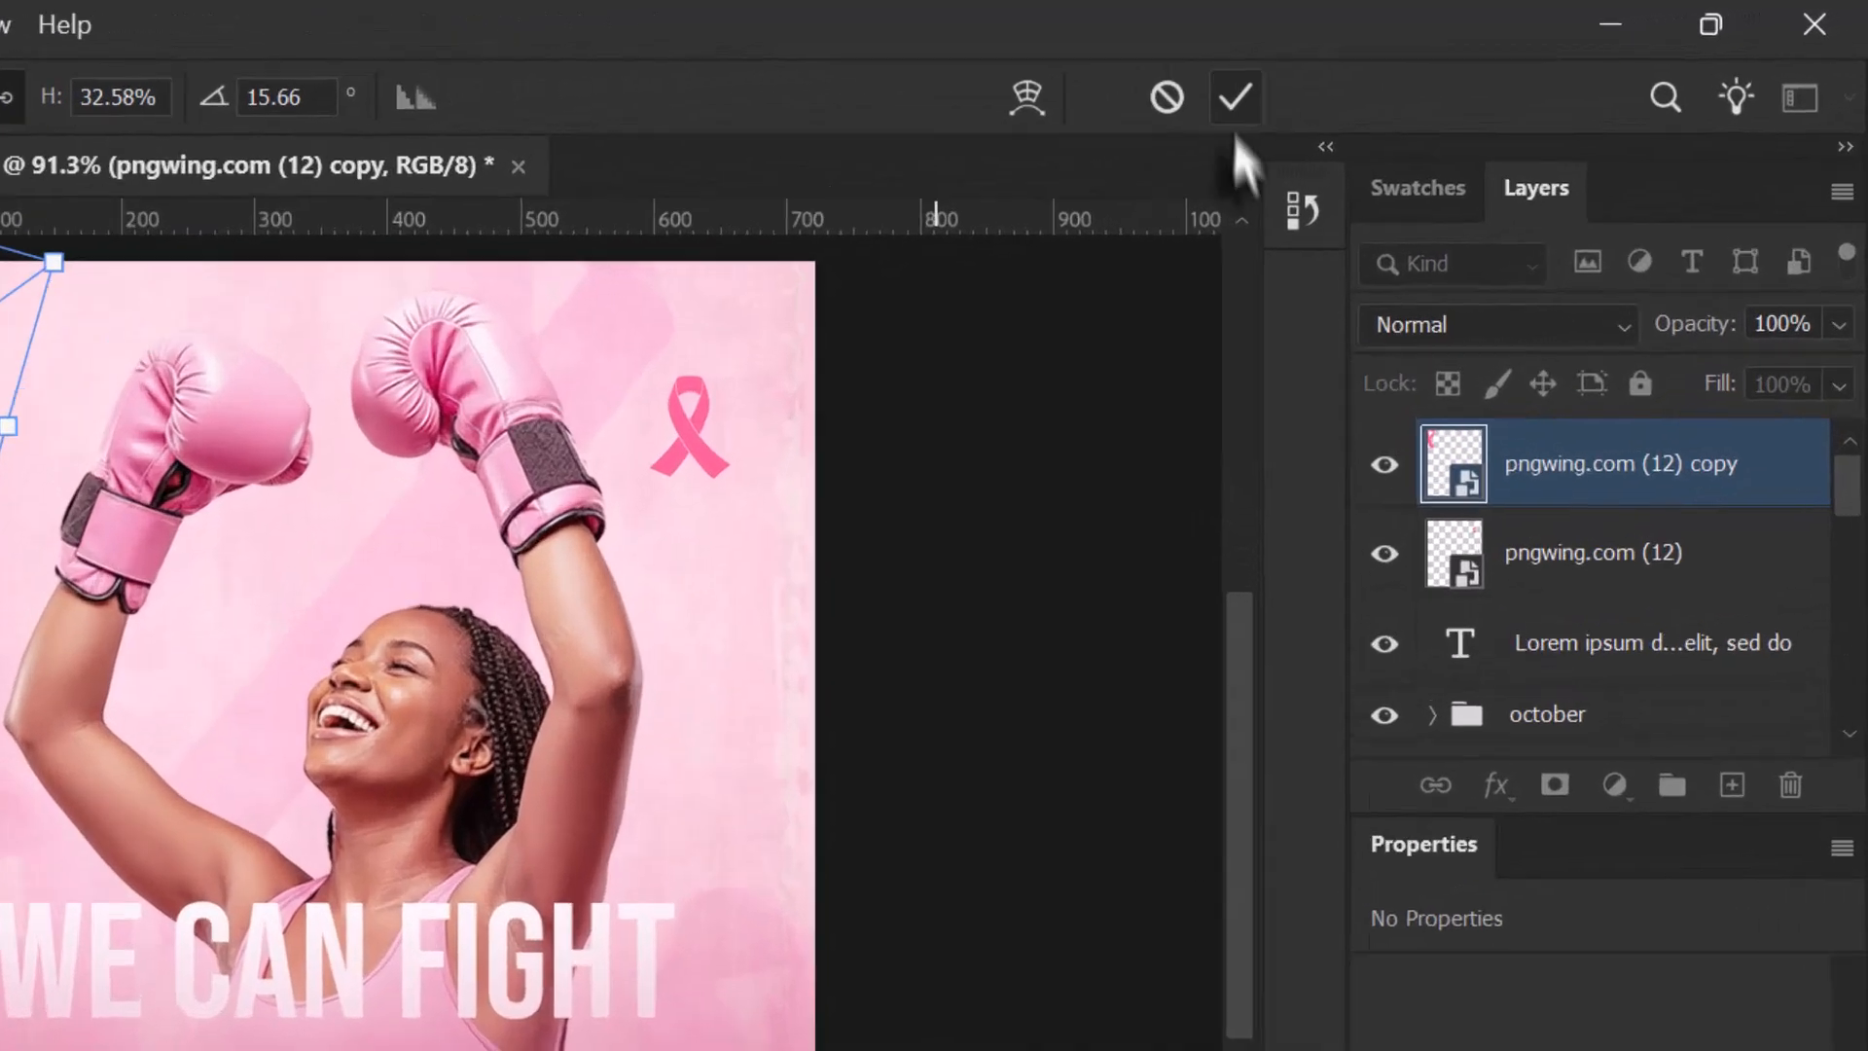
click(1236, 99)
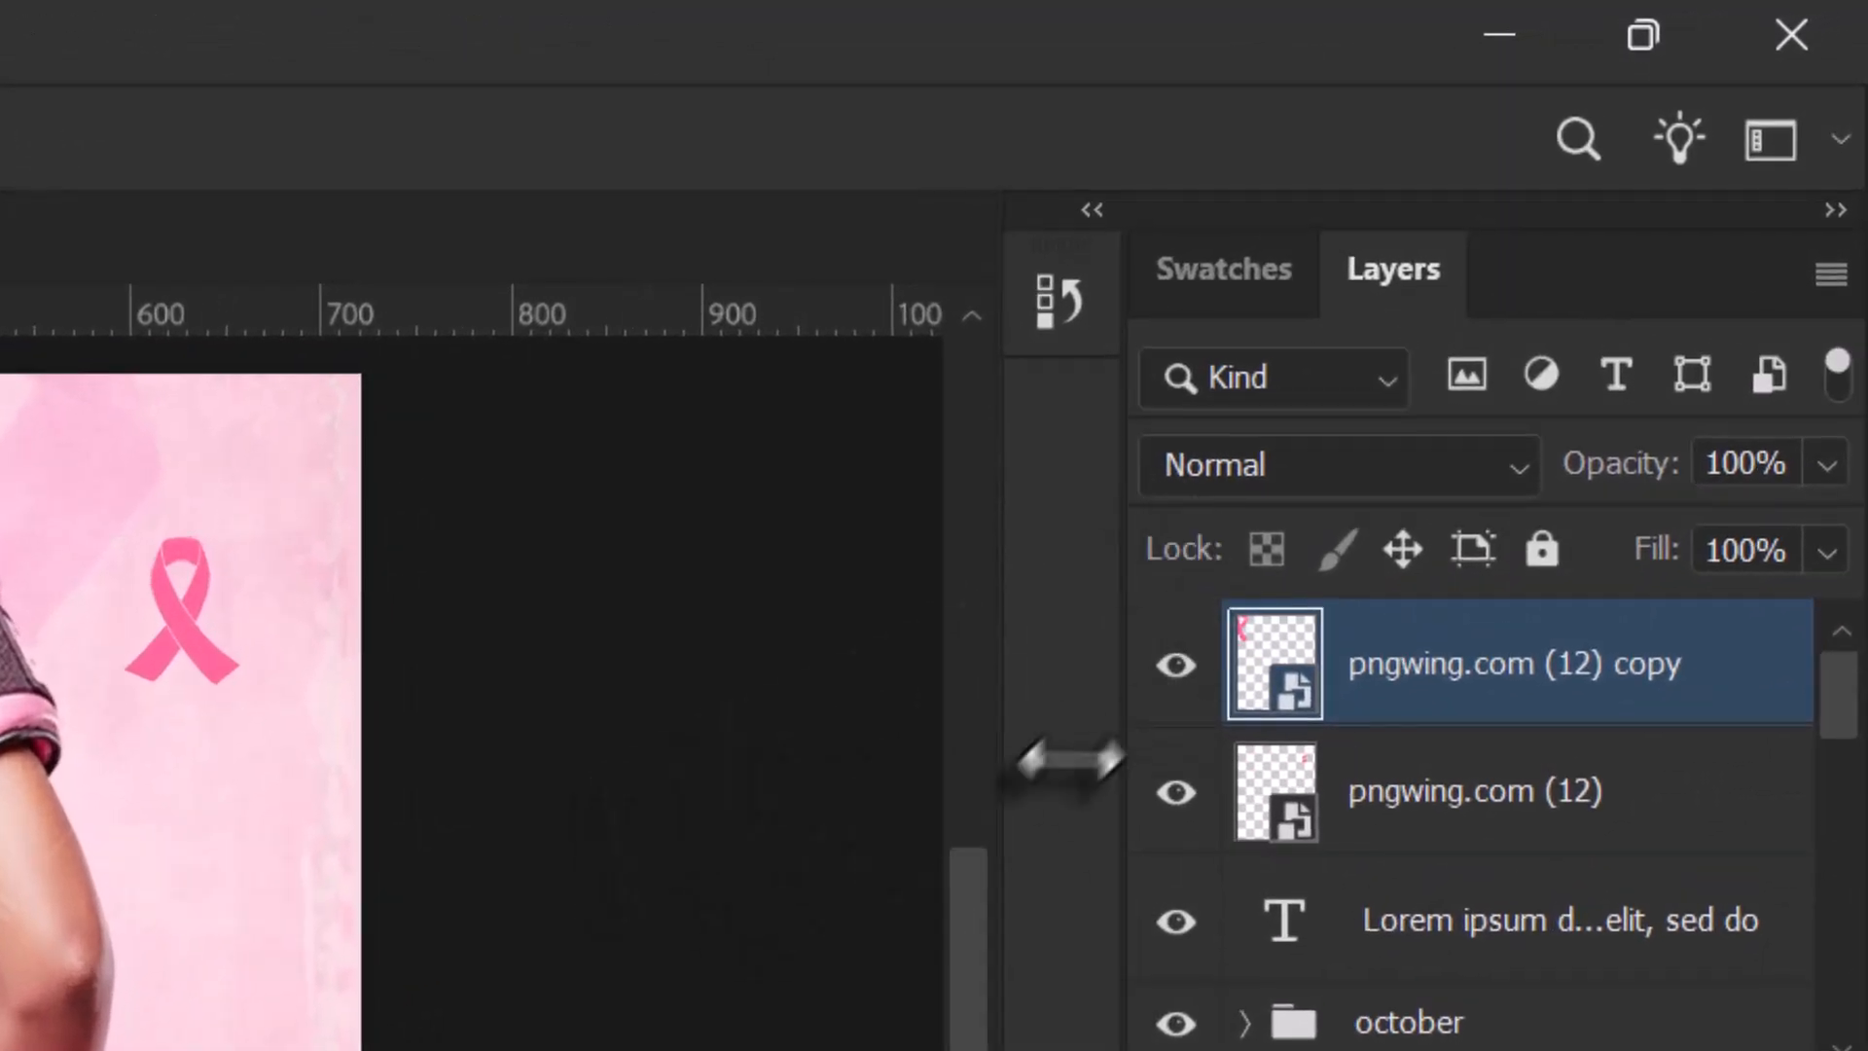
mouse_move(1644, 468)
mouse_down()
mouse_move(1557, 480)
mouse_move(1615, 483)
mouse_up()
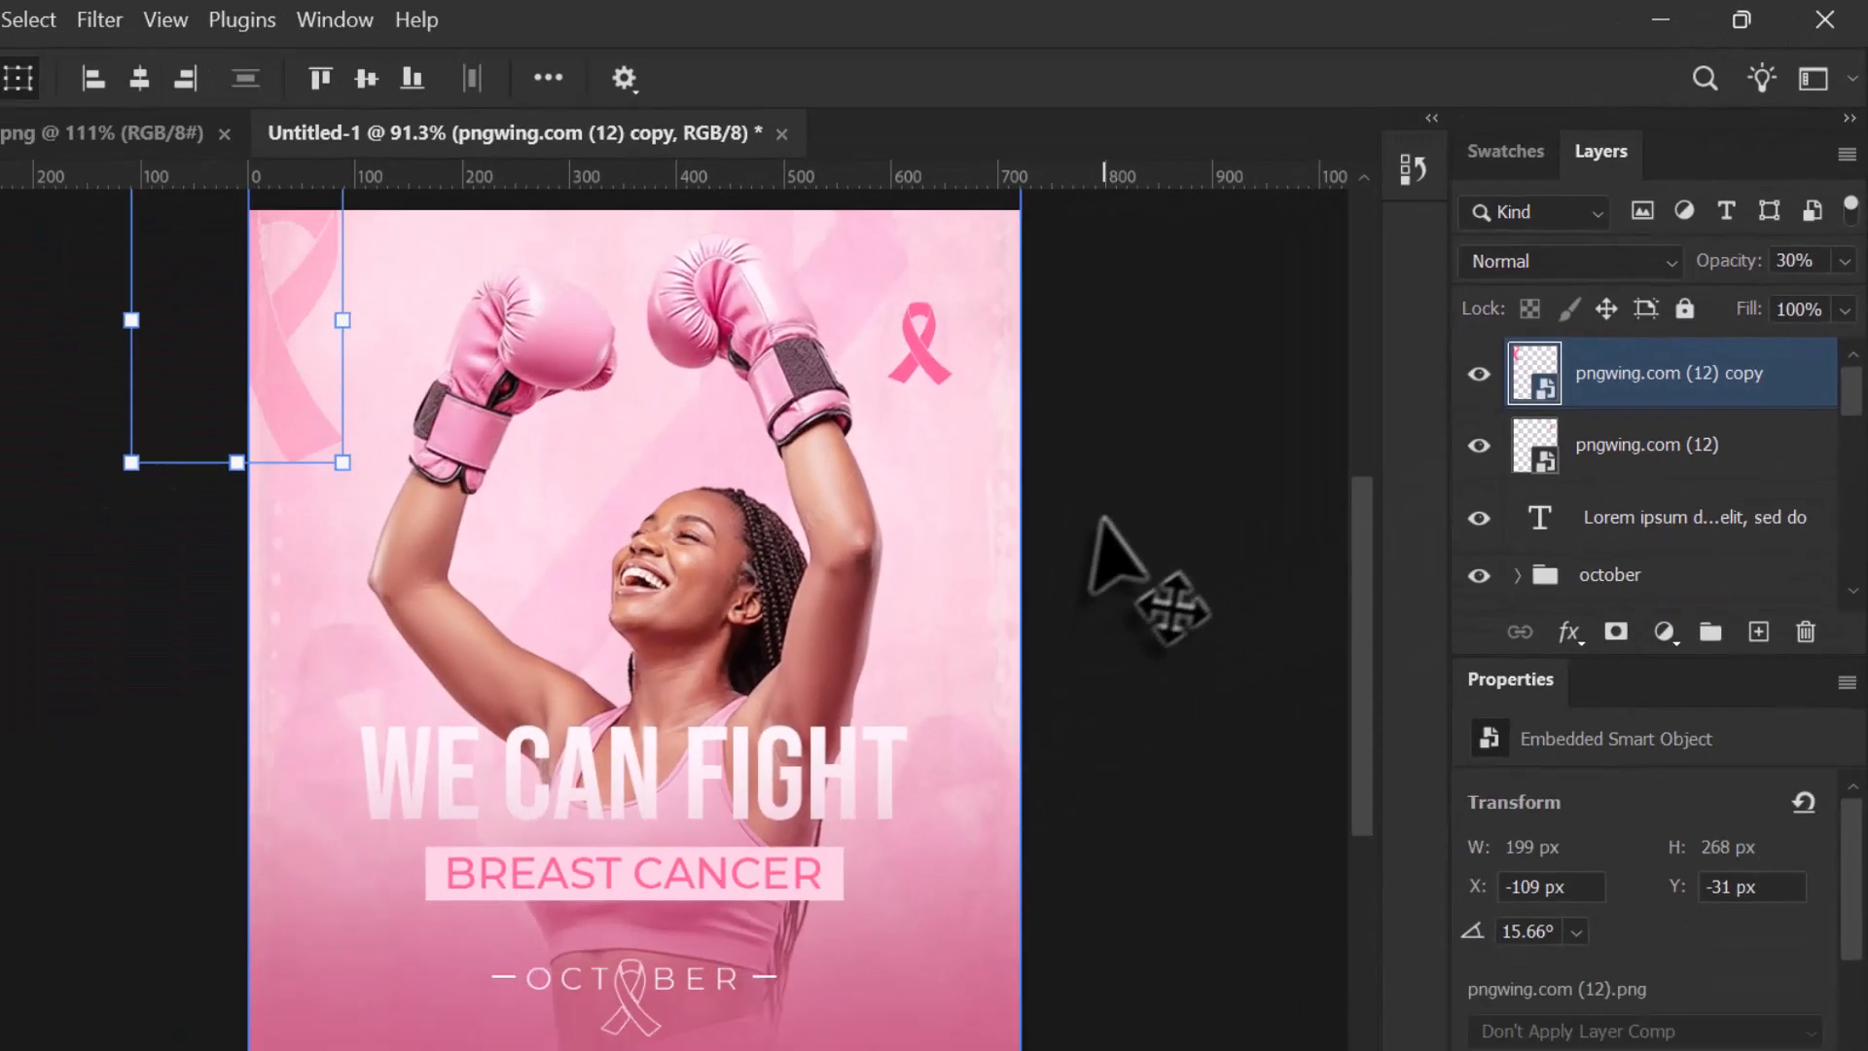
click(469, 946)
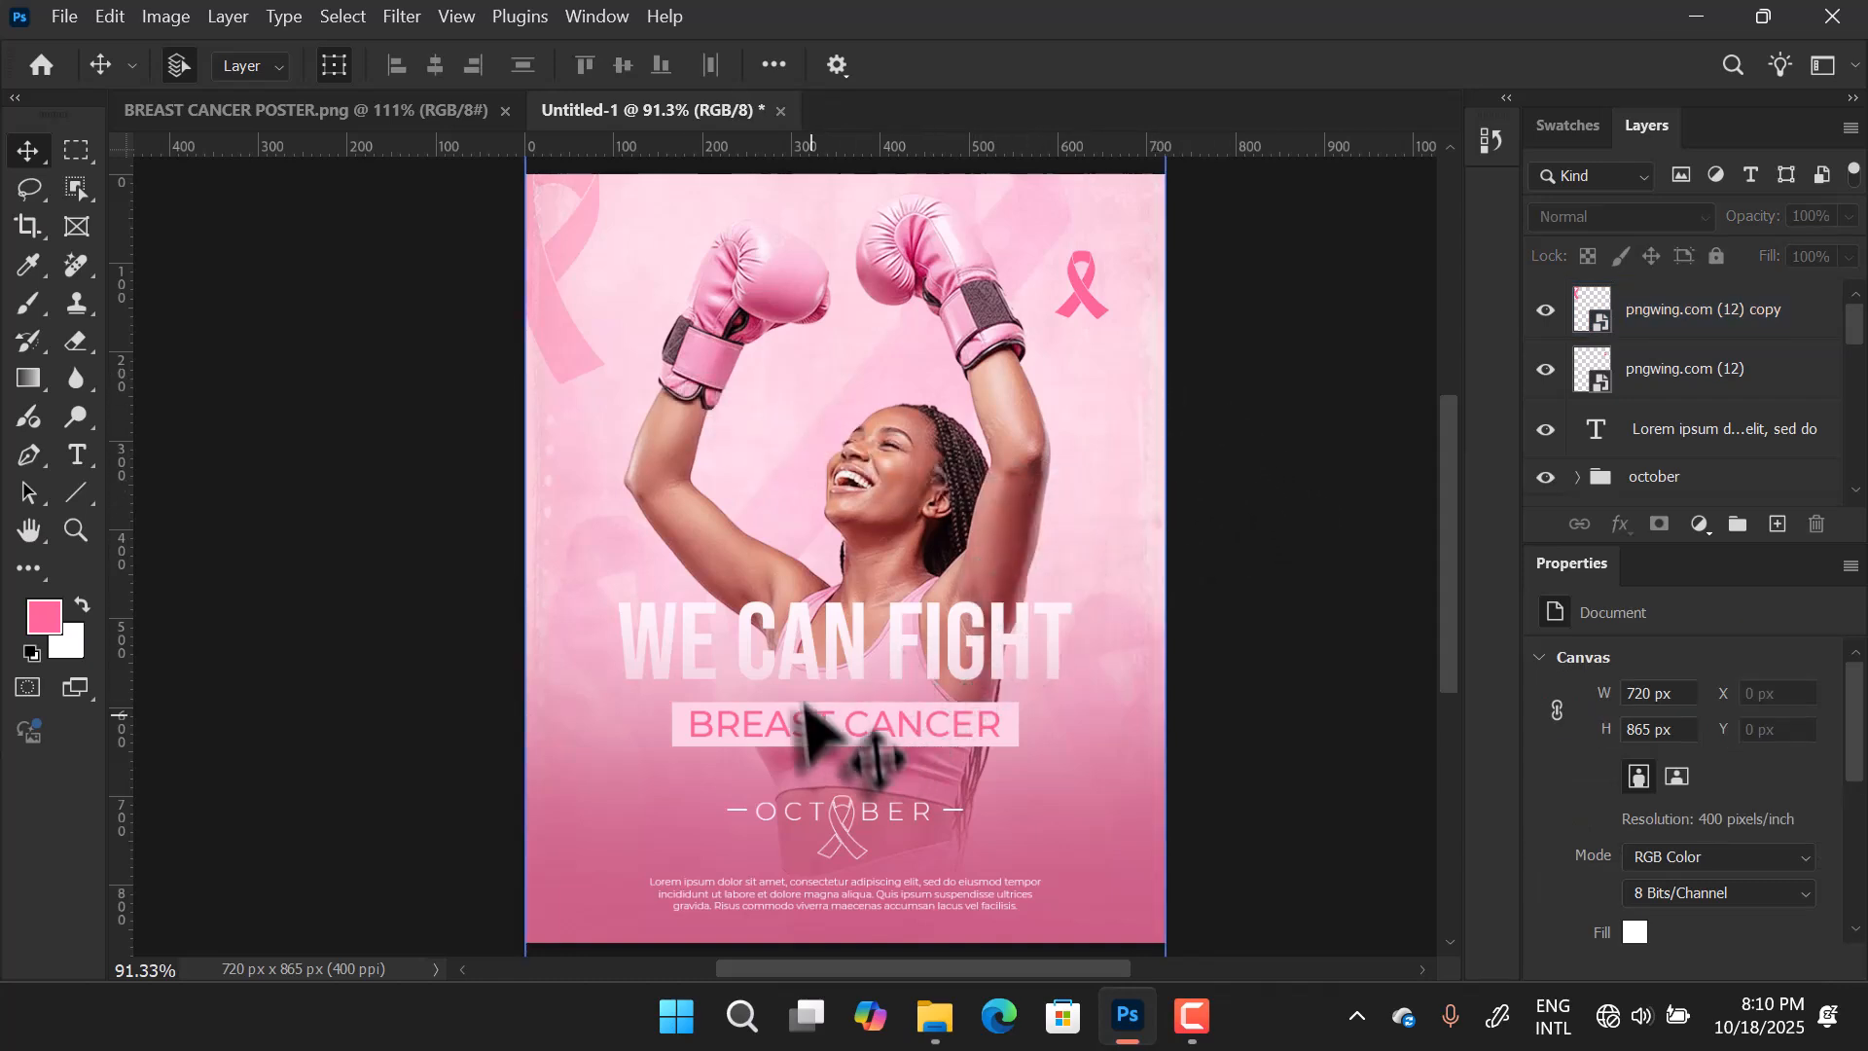
Duplicate the faded large ribbon to the poster's lower-left edge, at about X -87 px, Y 583 px.
drag(822, 715, 862, 687)
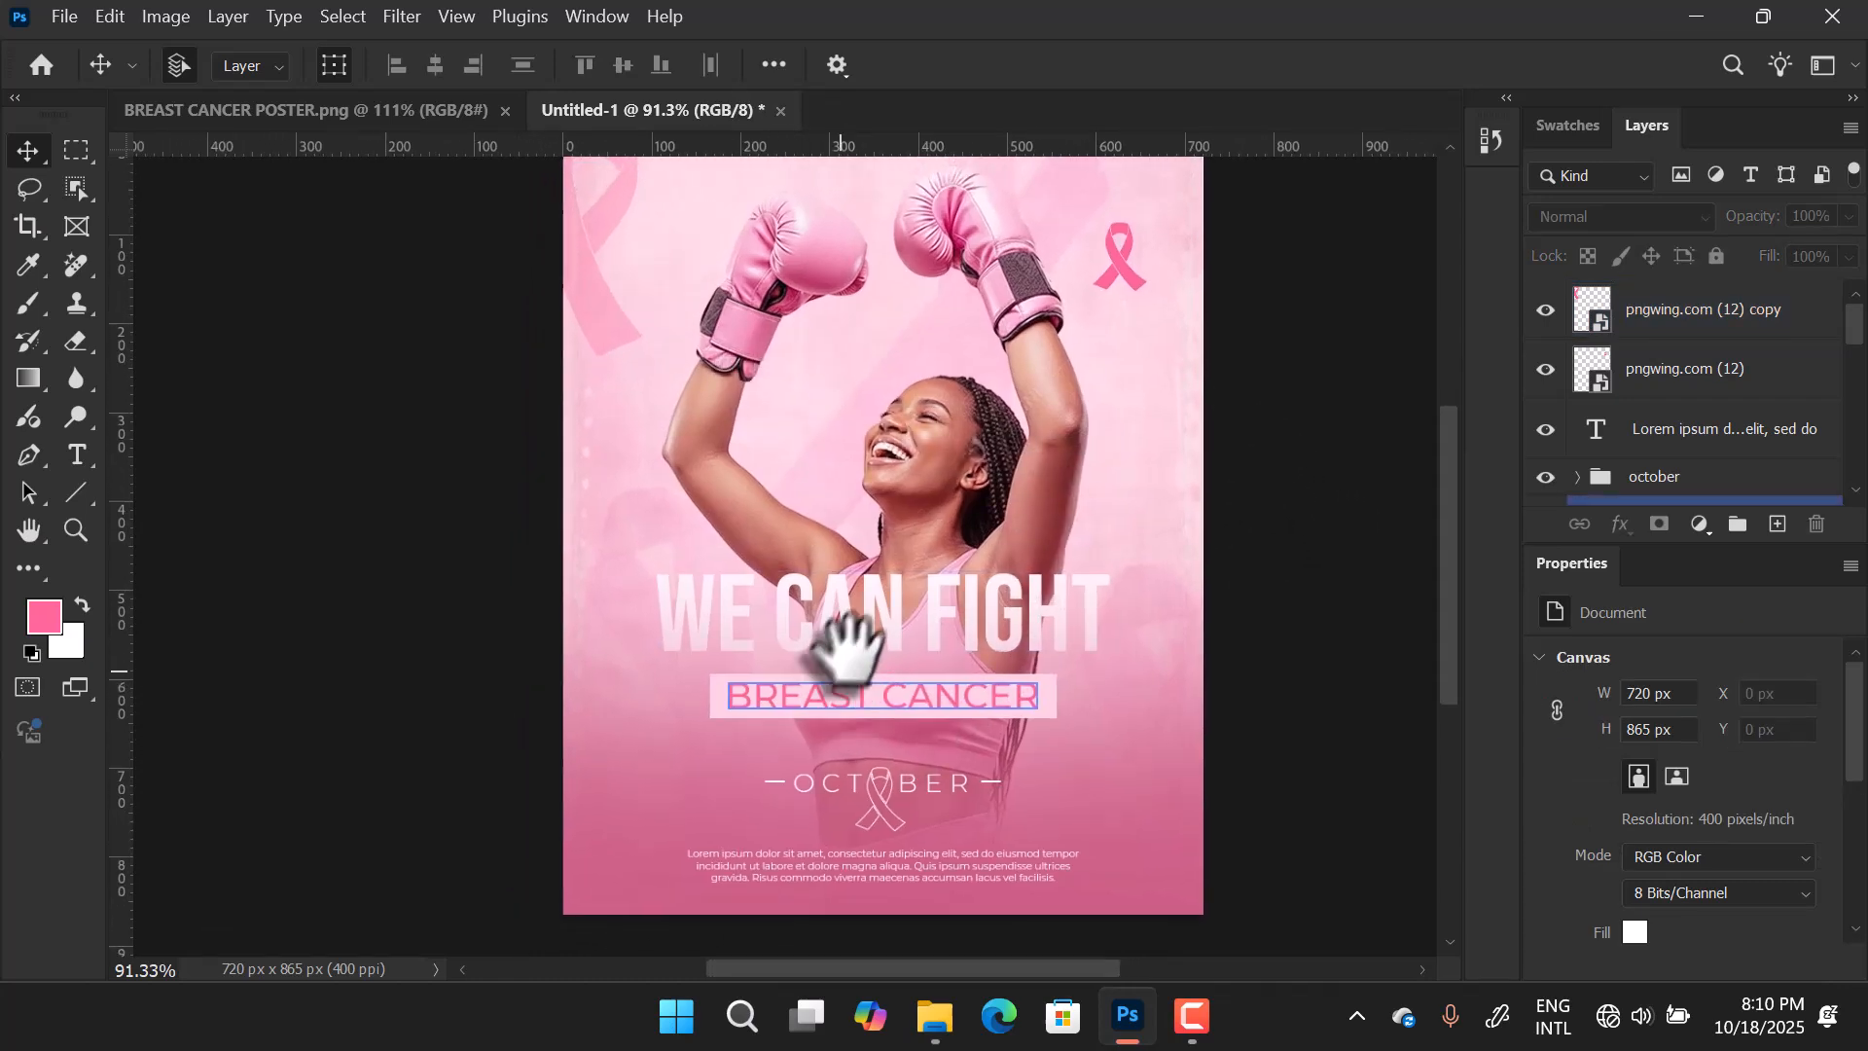
click(597, 314)
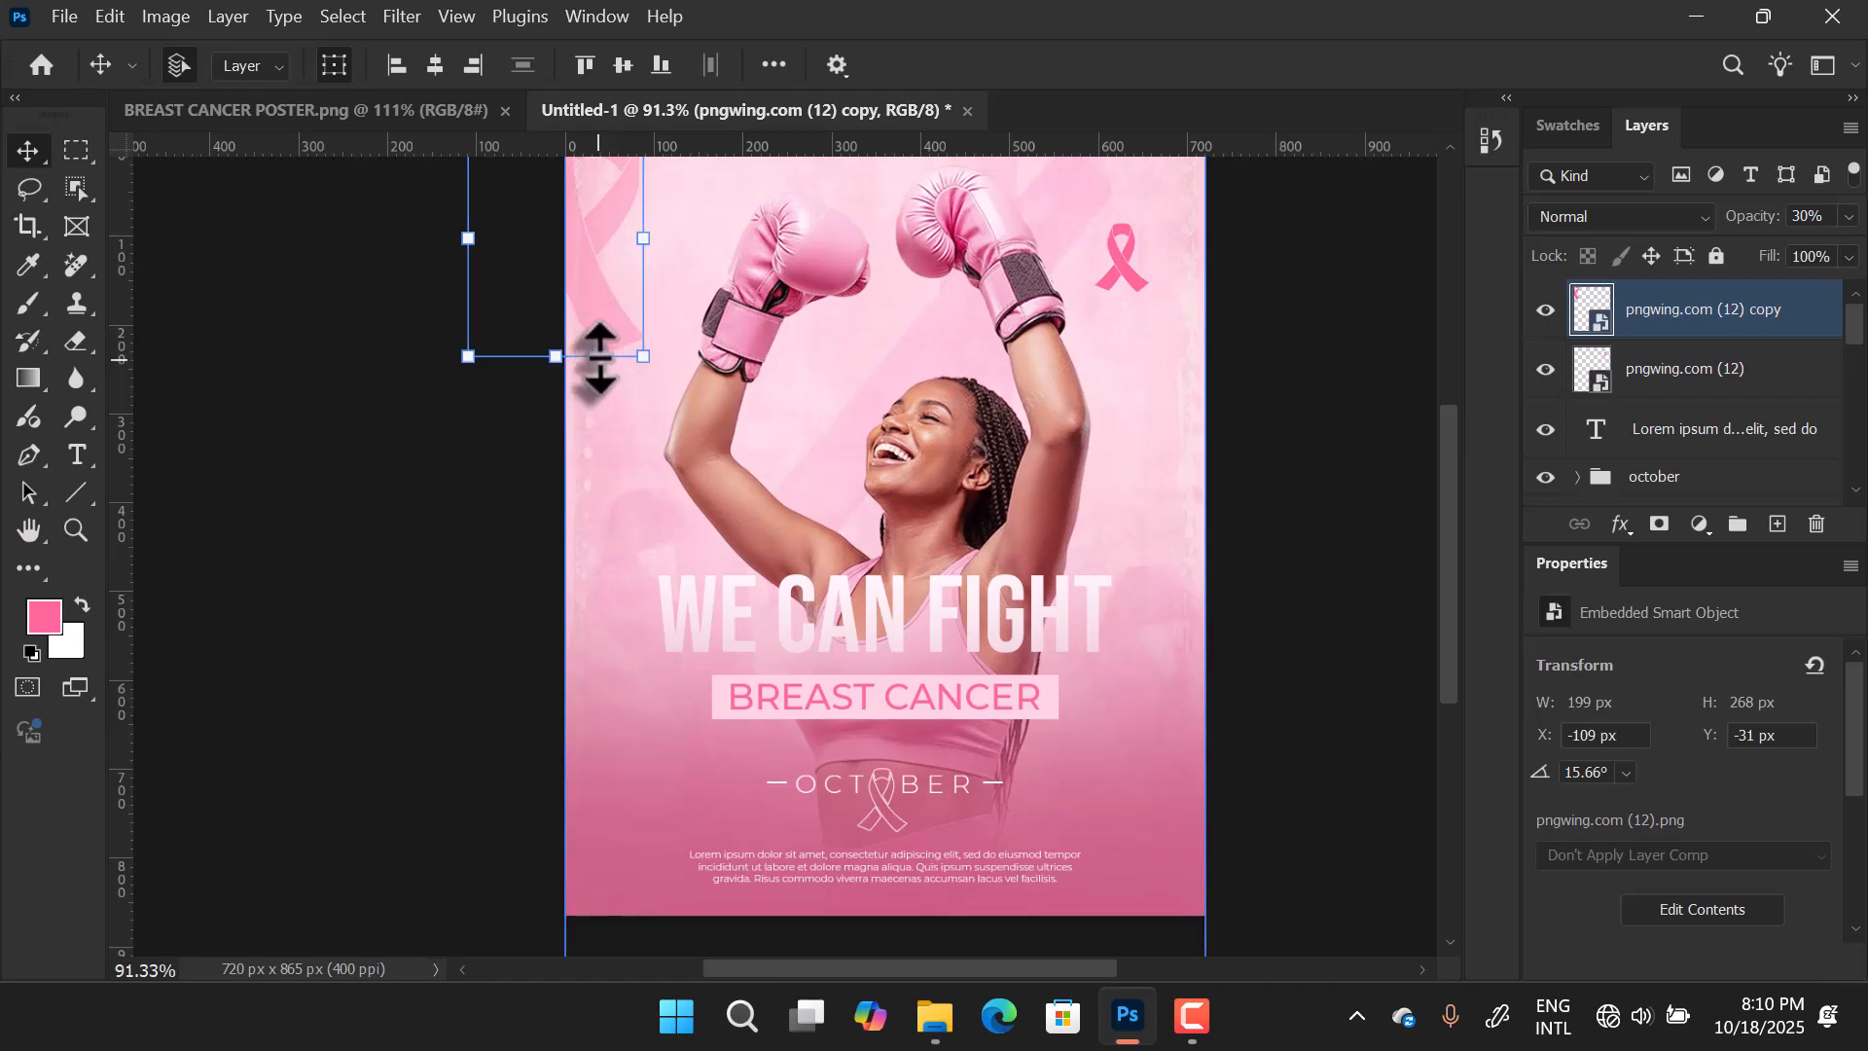
drag(593, 309, 614, 836)
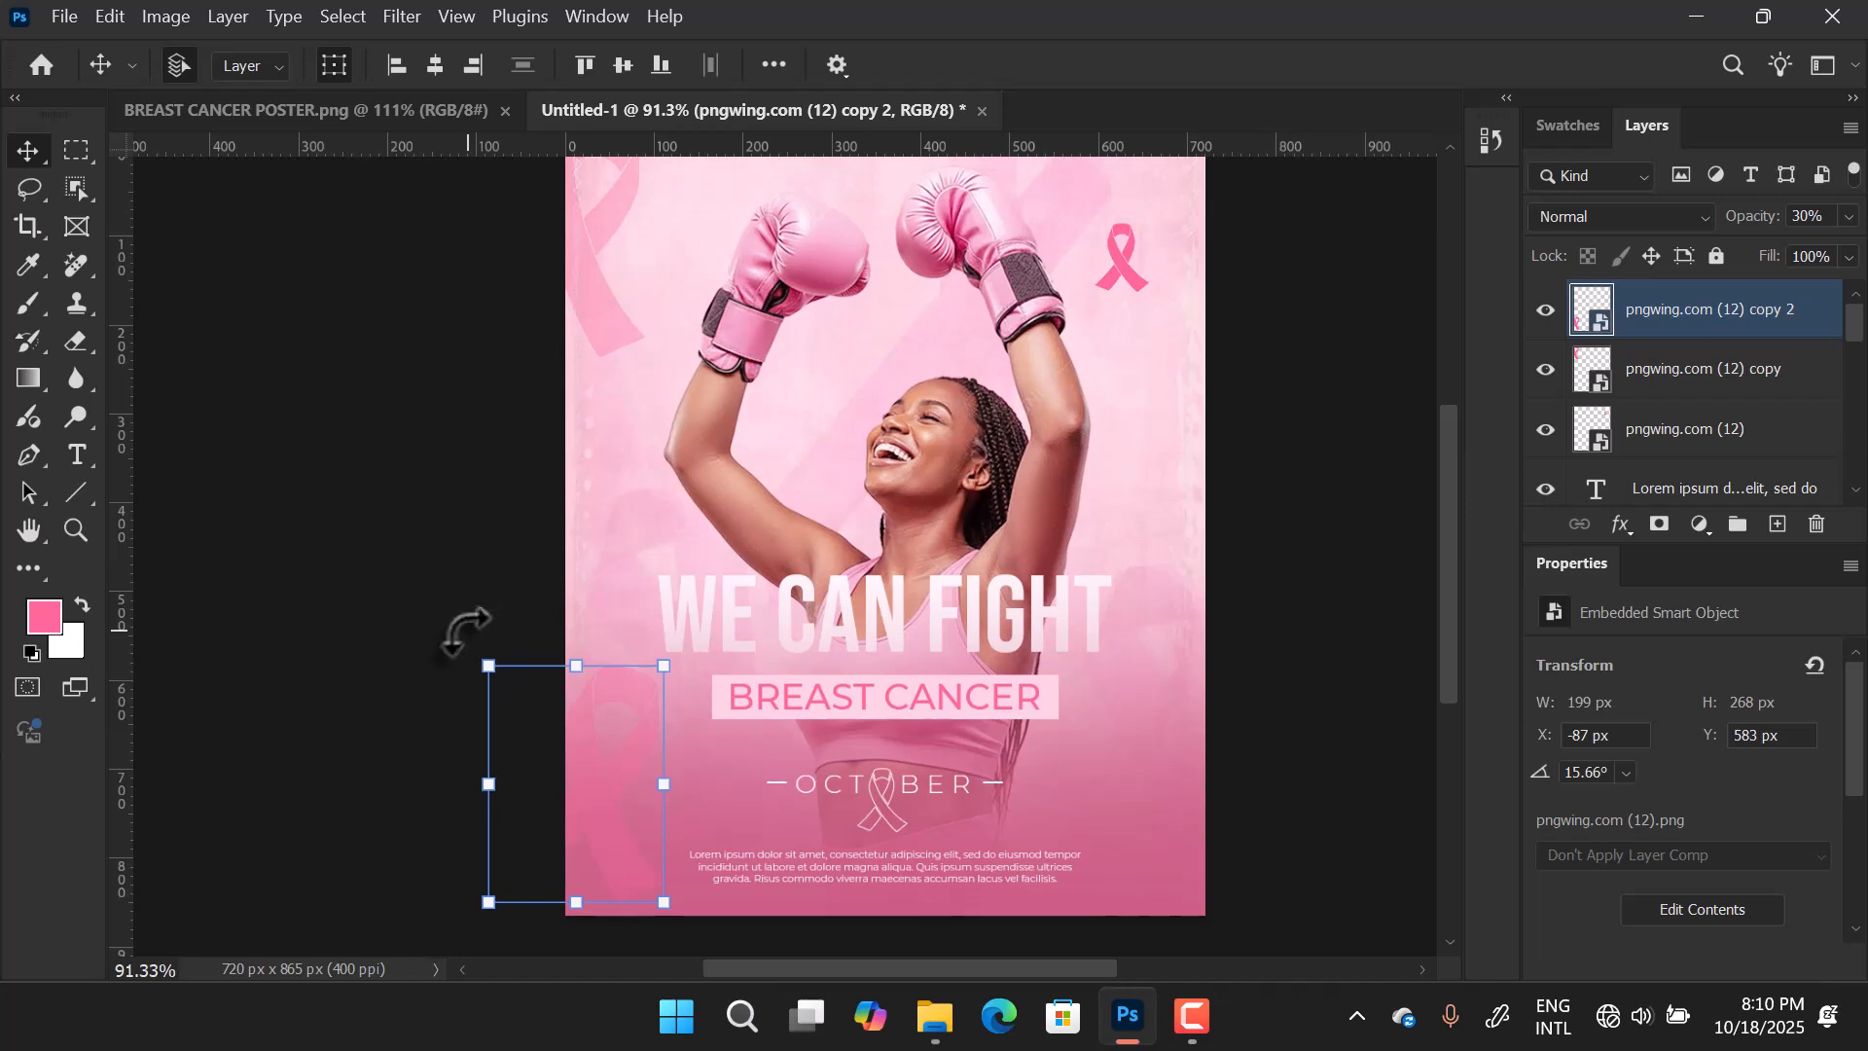
Rotate the faded ribbon at the poster's lower-left edge to about -33.80° and shift it to about X -96 px, Y 560 px.
drag(467, 633, 414, 722)
drag(574, 741, 595, 755)
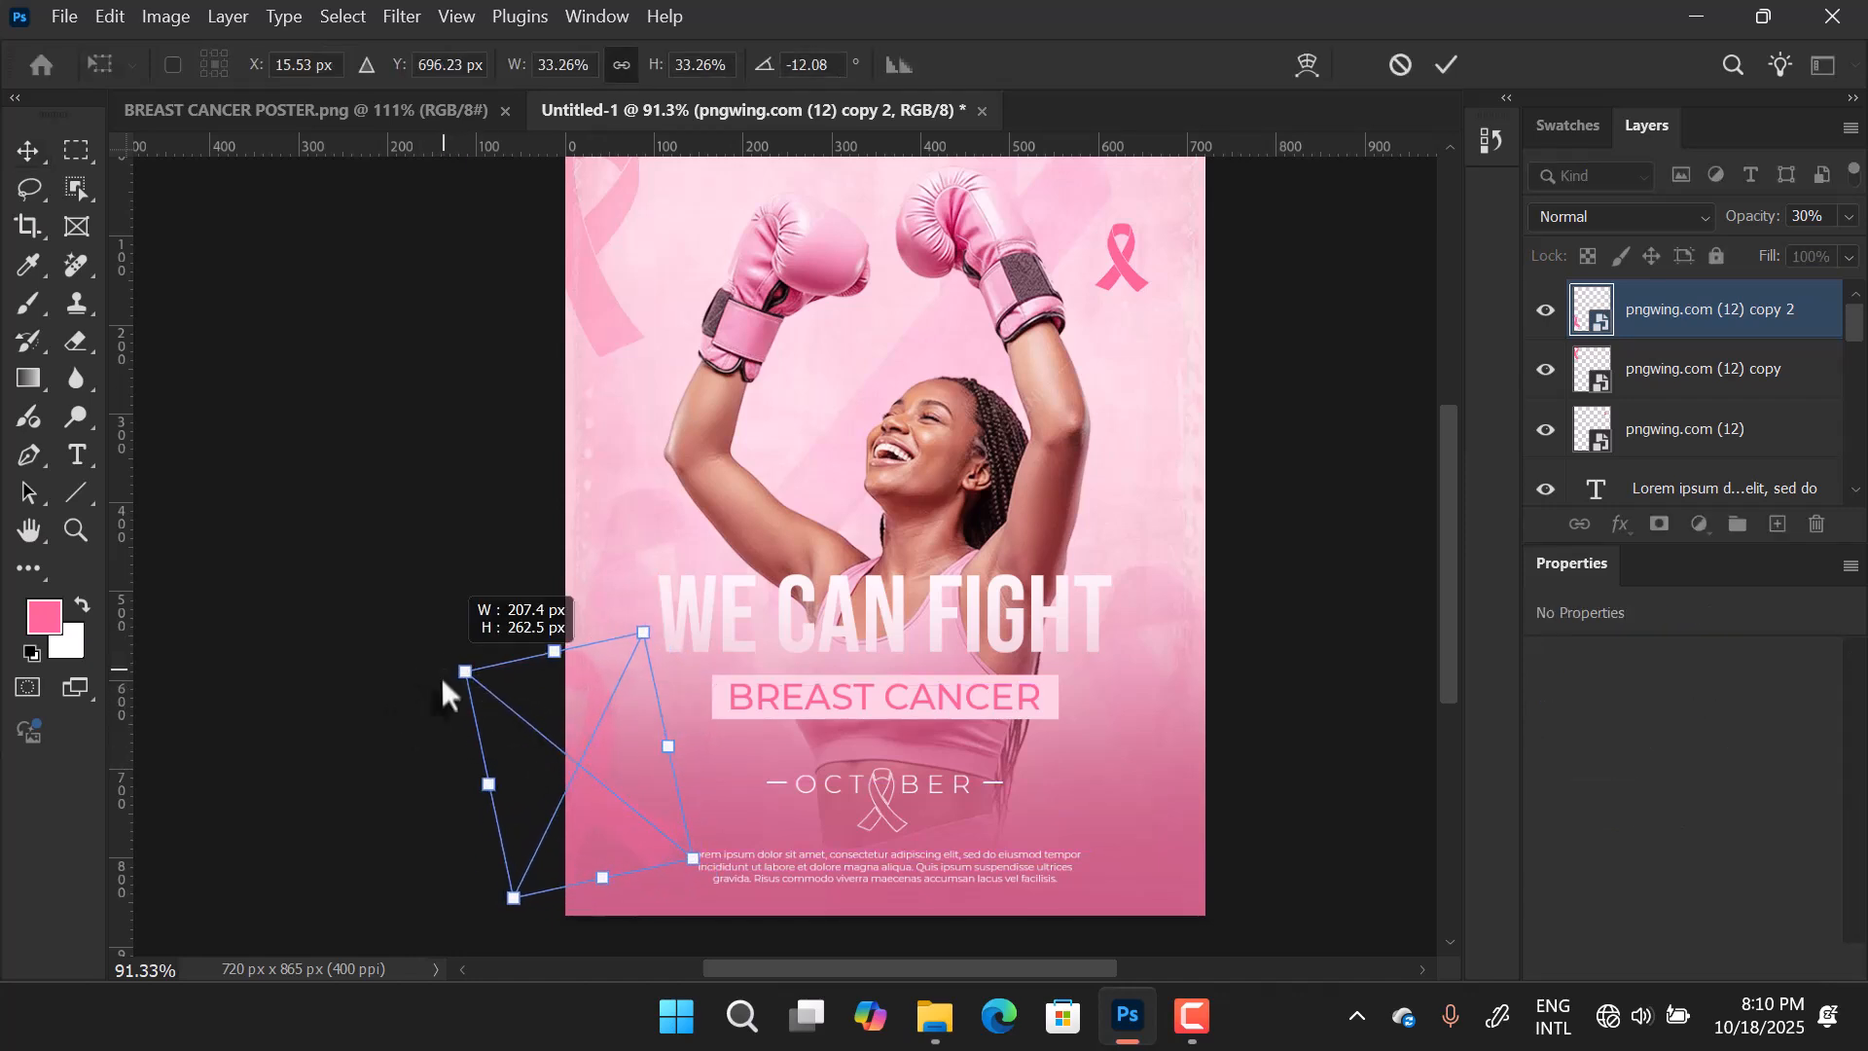
drag(425, 637, 406, 664)
drag(589, 777, 593, 773)
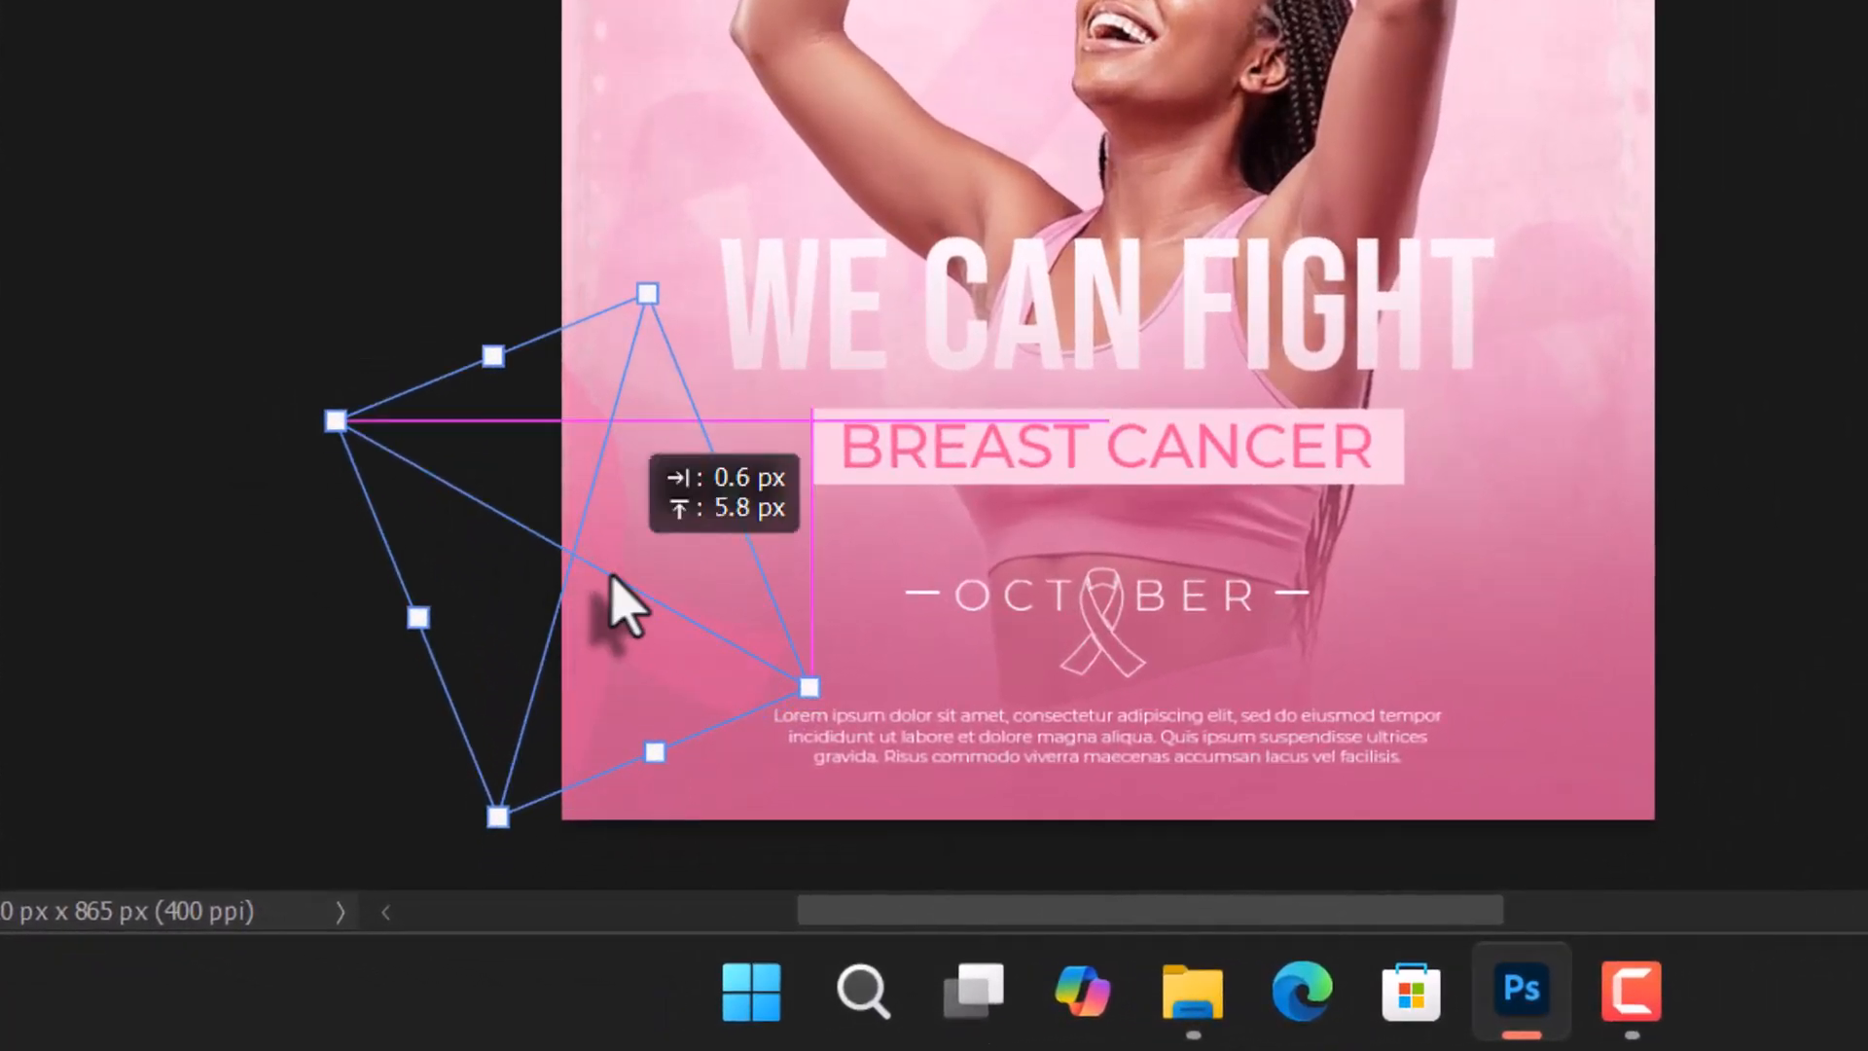
drag(611, 577, 611, 577)
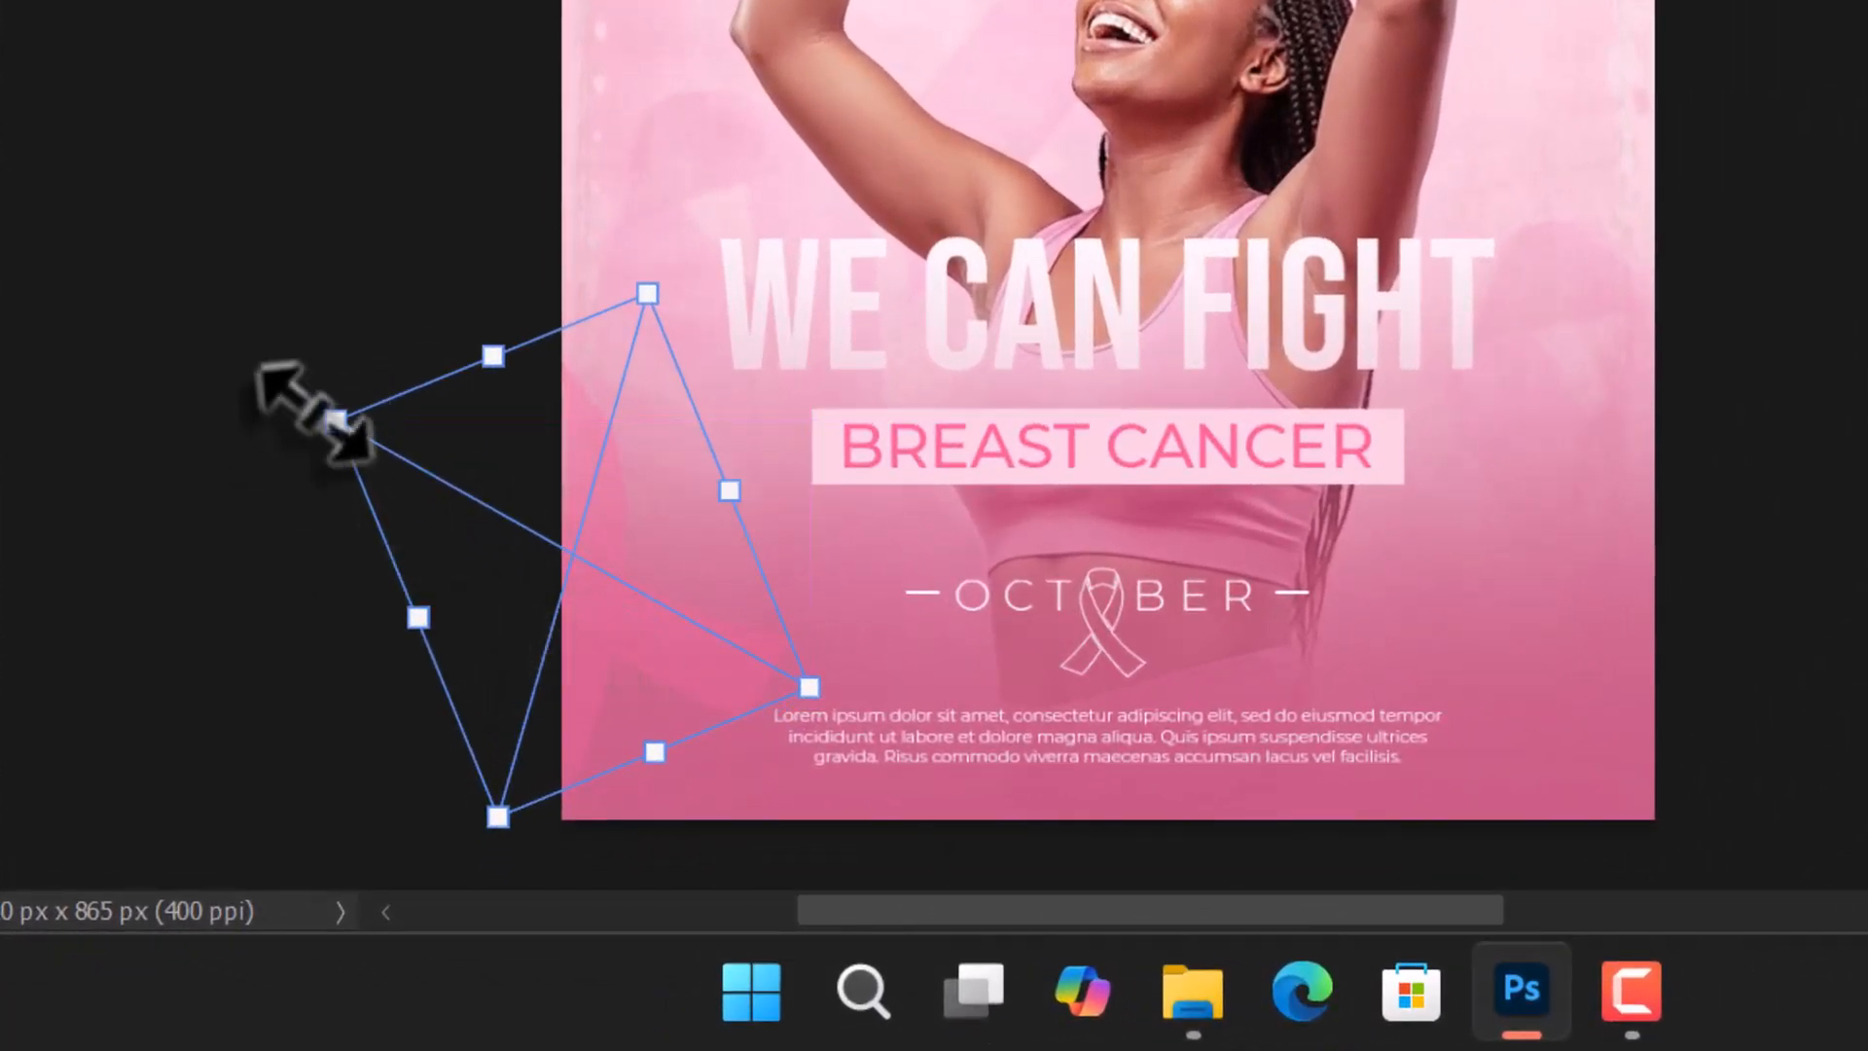
drag(284, 408, 267, 484)
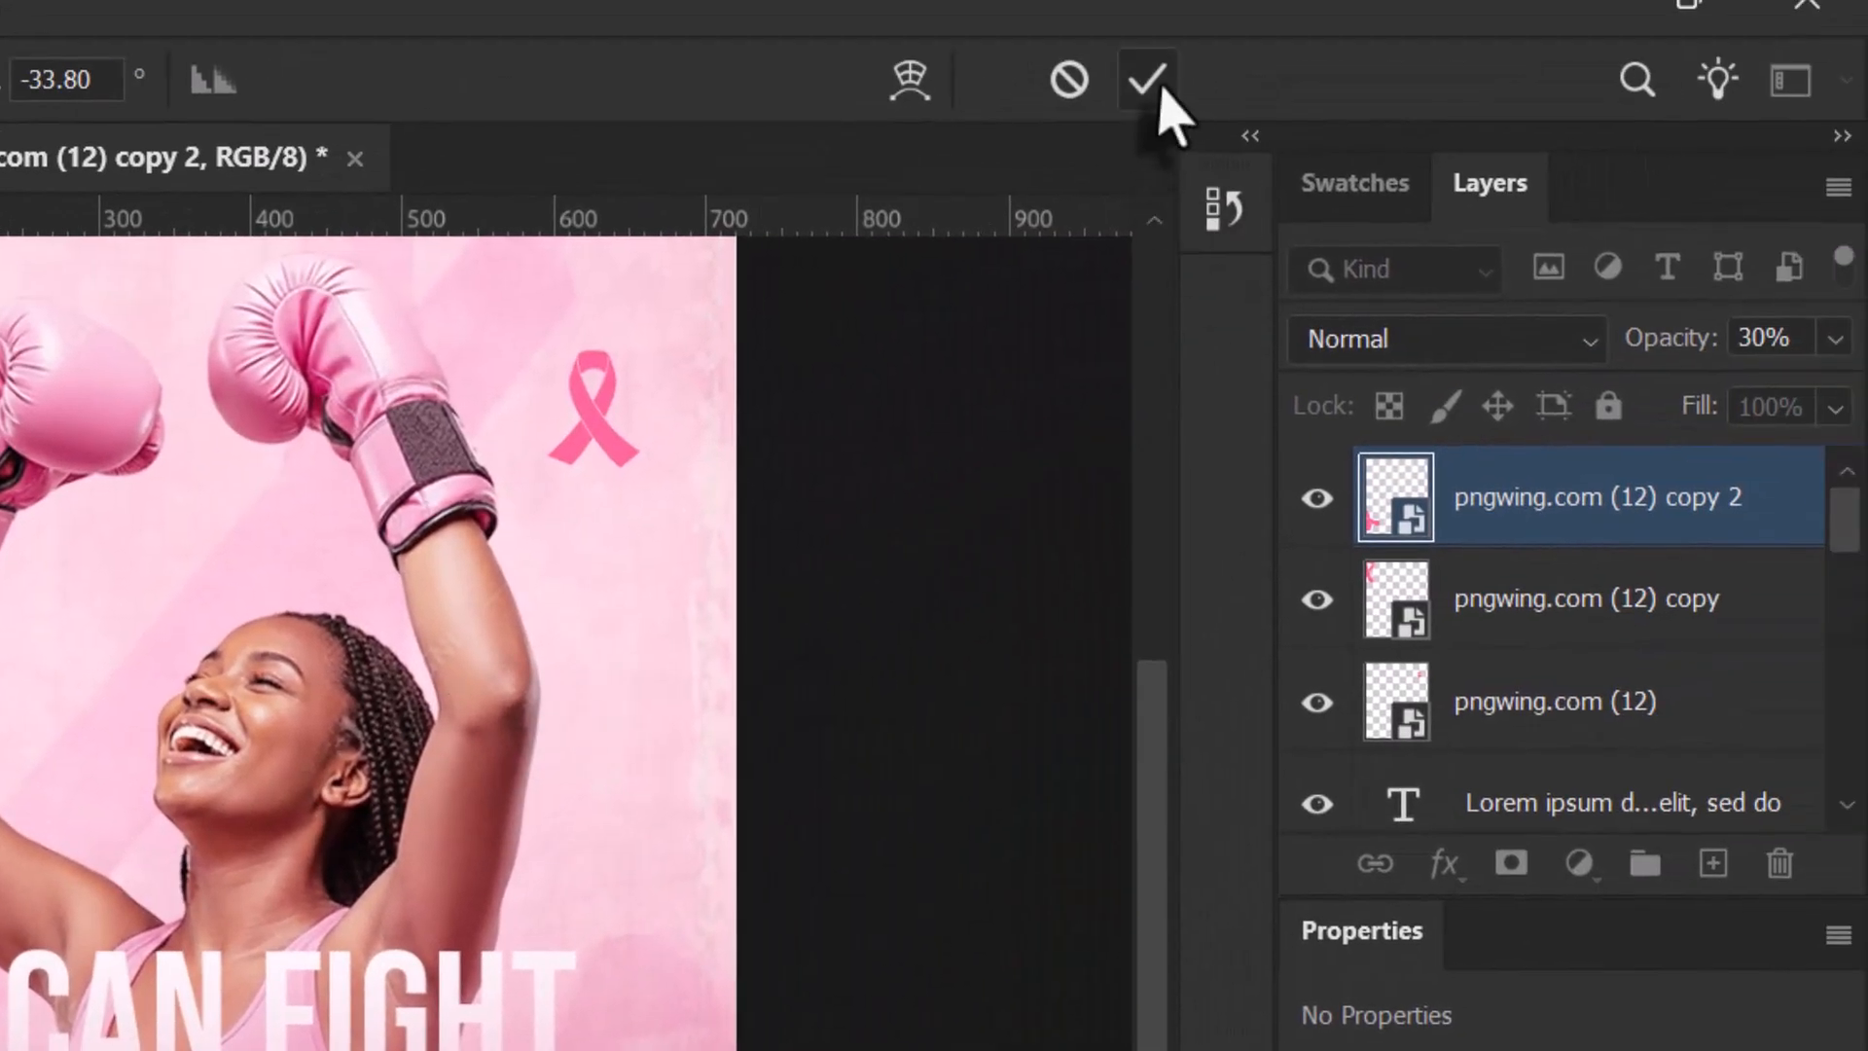
click(1150, 80)
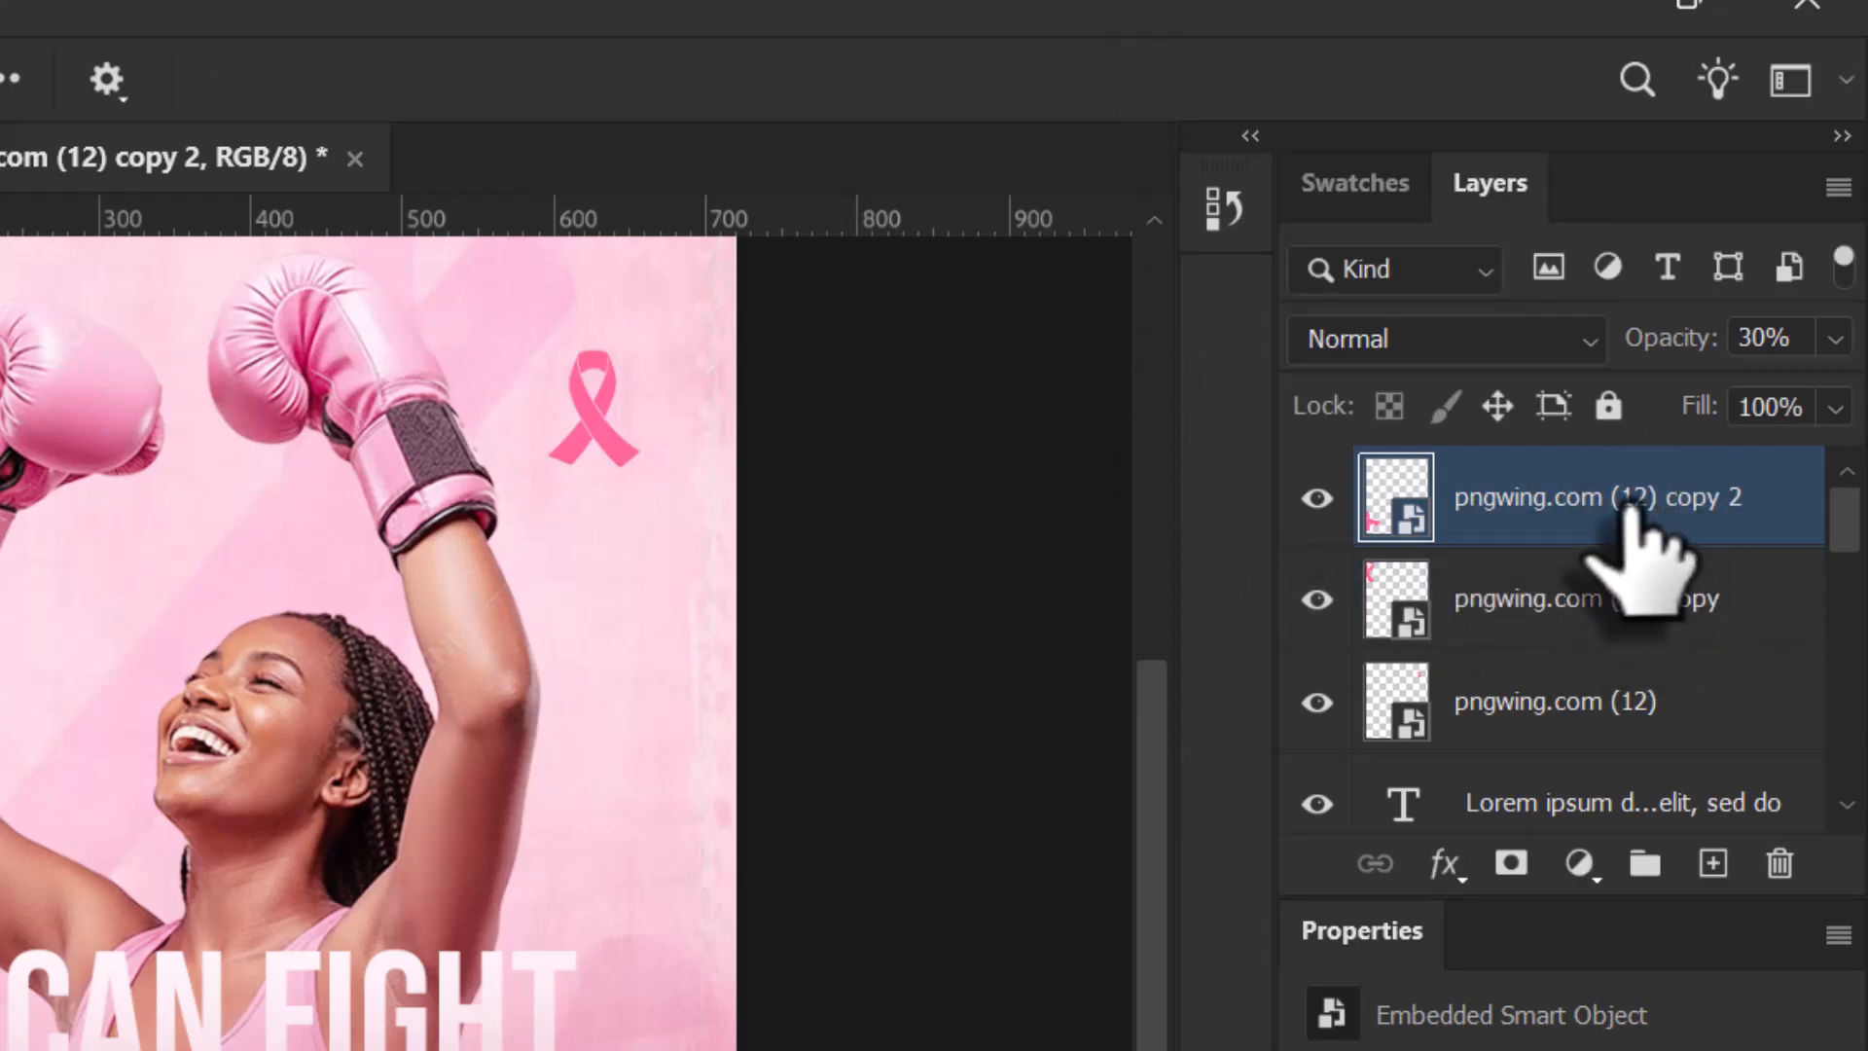
Add a Color Overlay in fad4e1 with Normal blending and 100% opacity to the lower-left ribbon layer, pngwing.com (12) copy 2.
right_click(1568, 527)
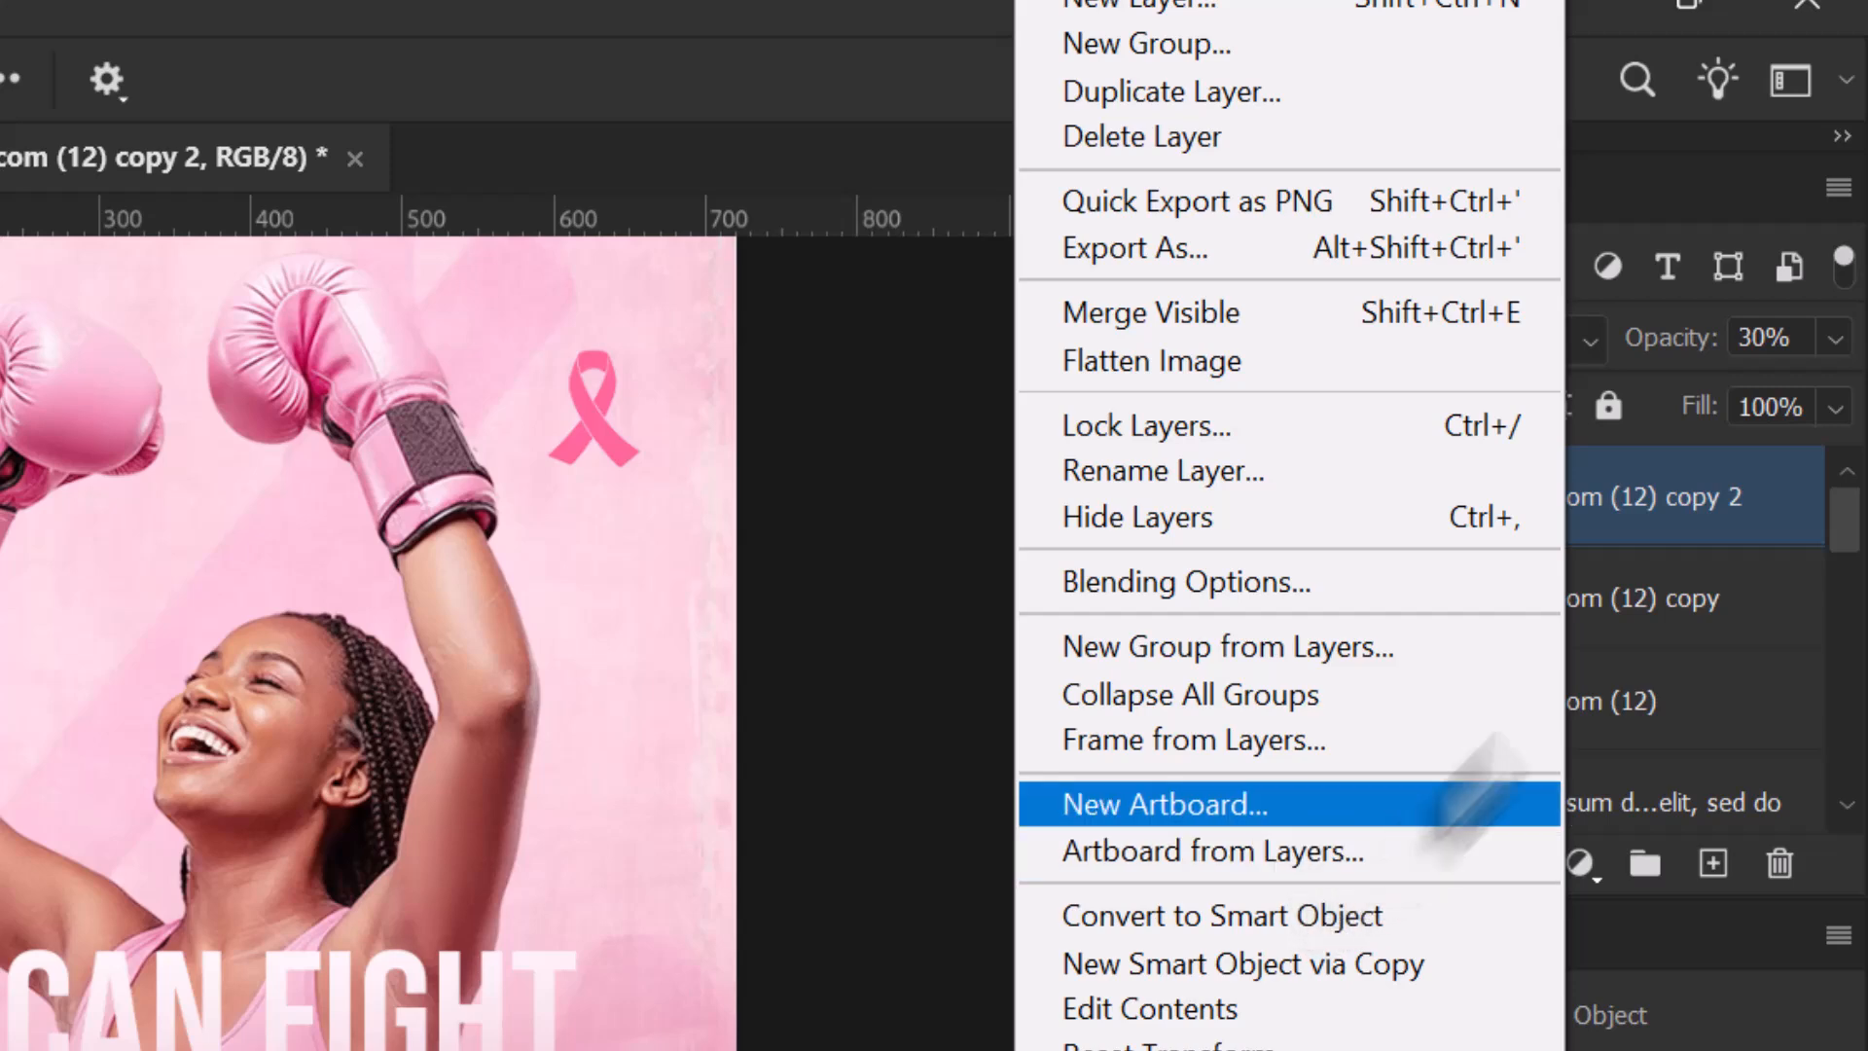
click(1673, 517)
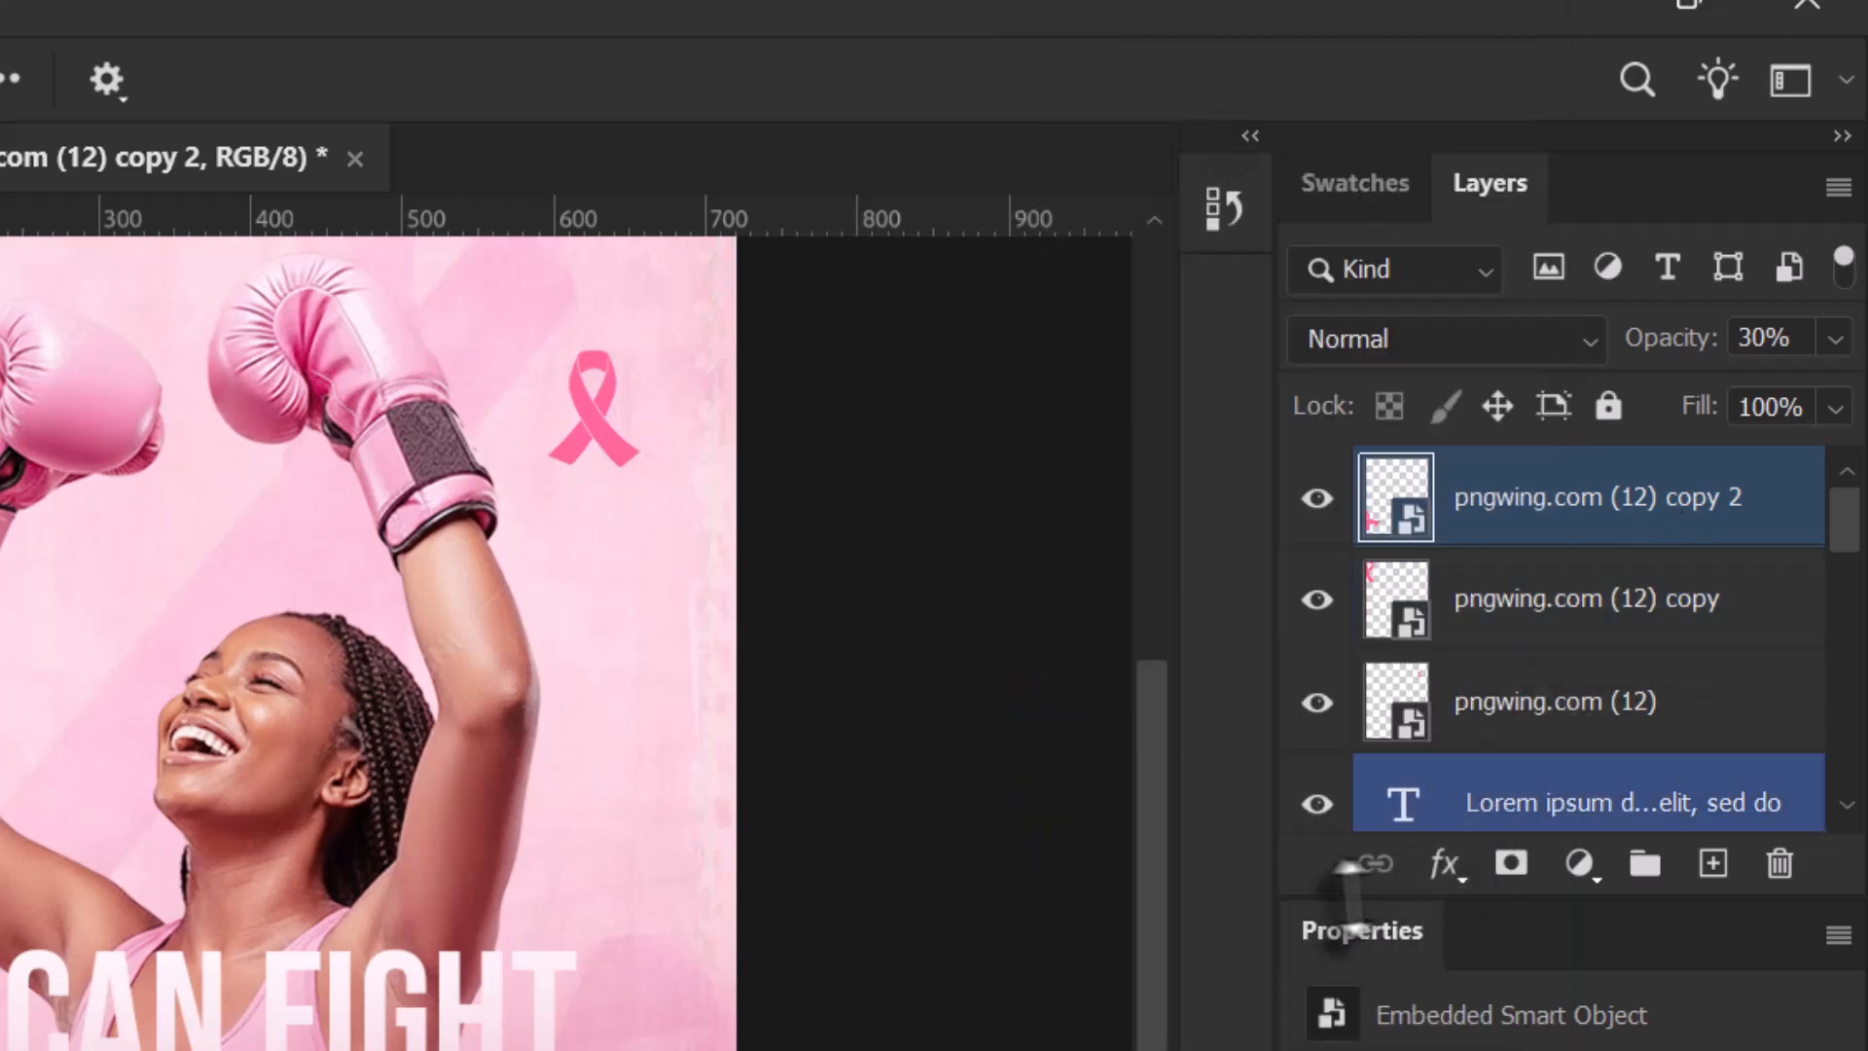
click(1444, 863)
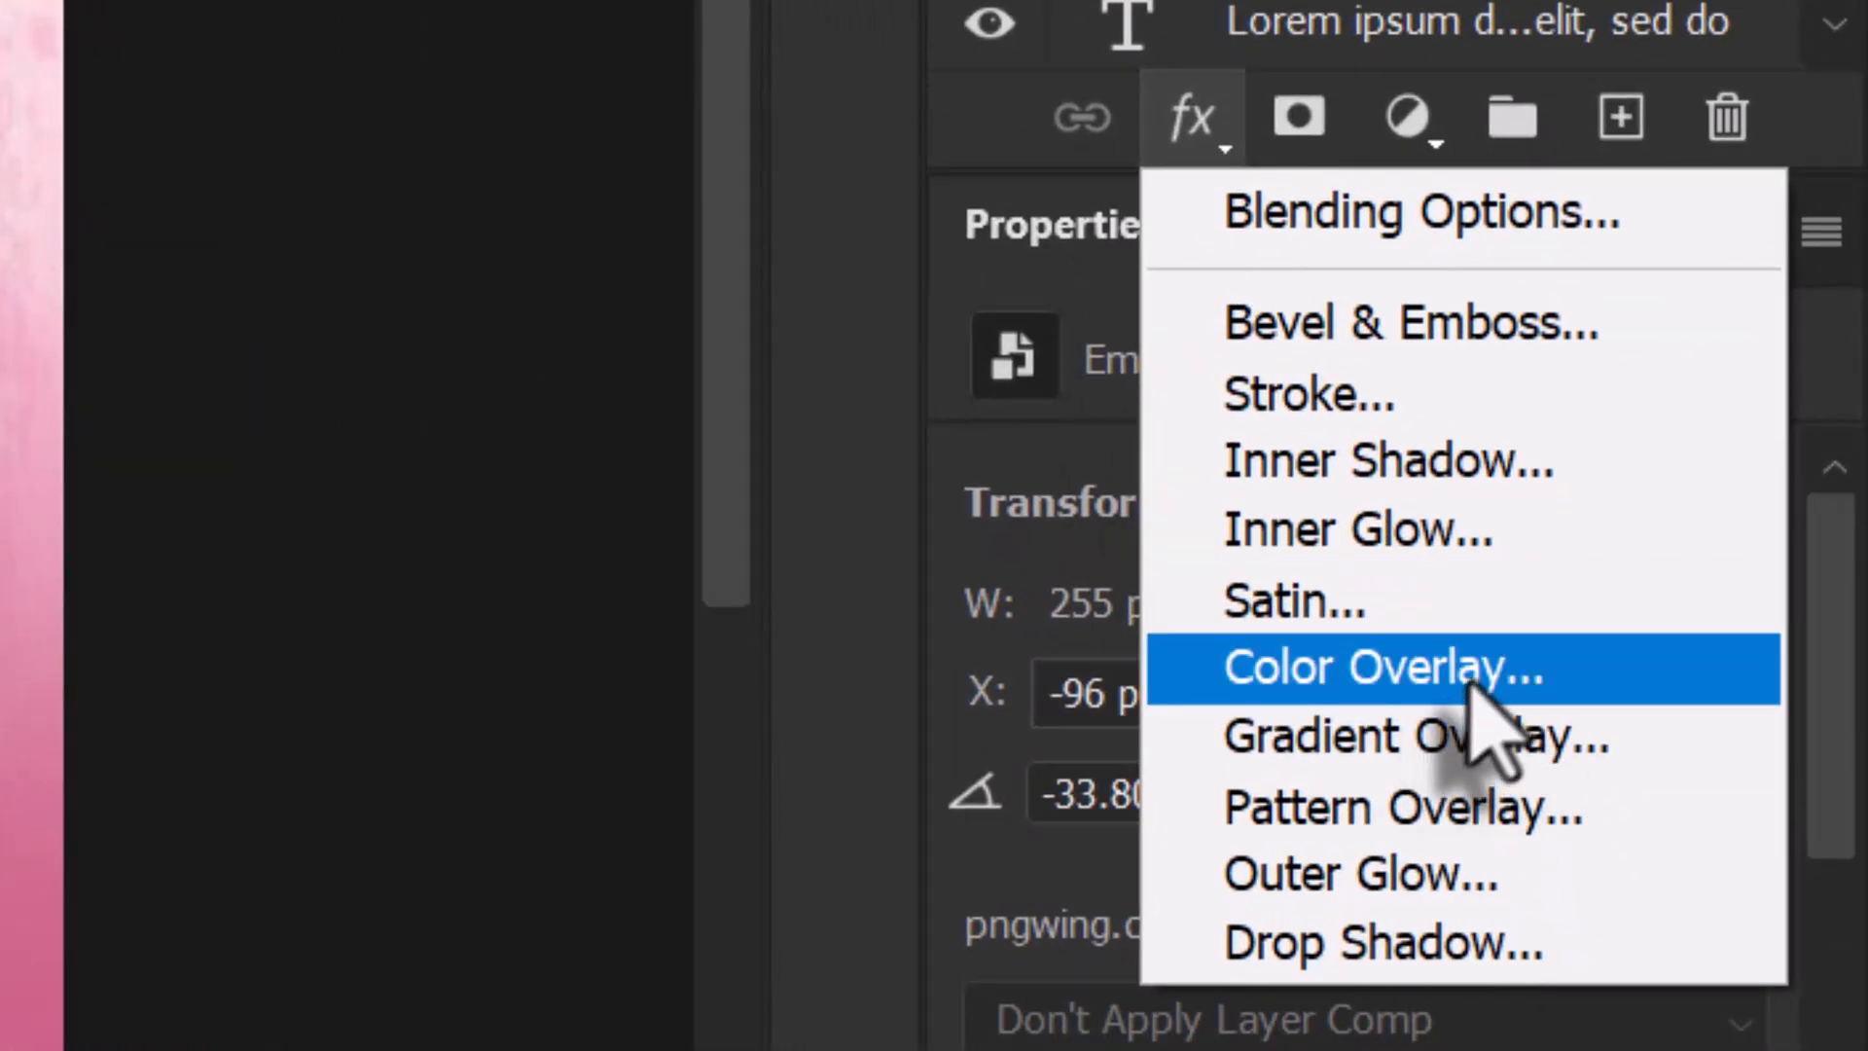
click(1362, 681)
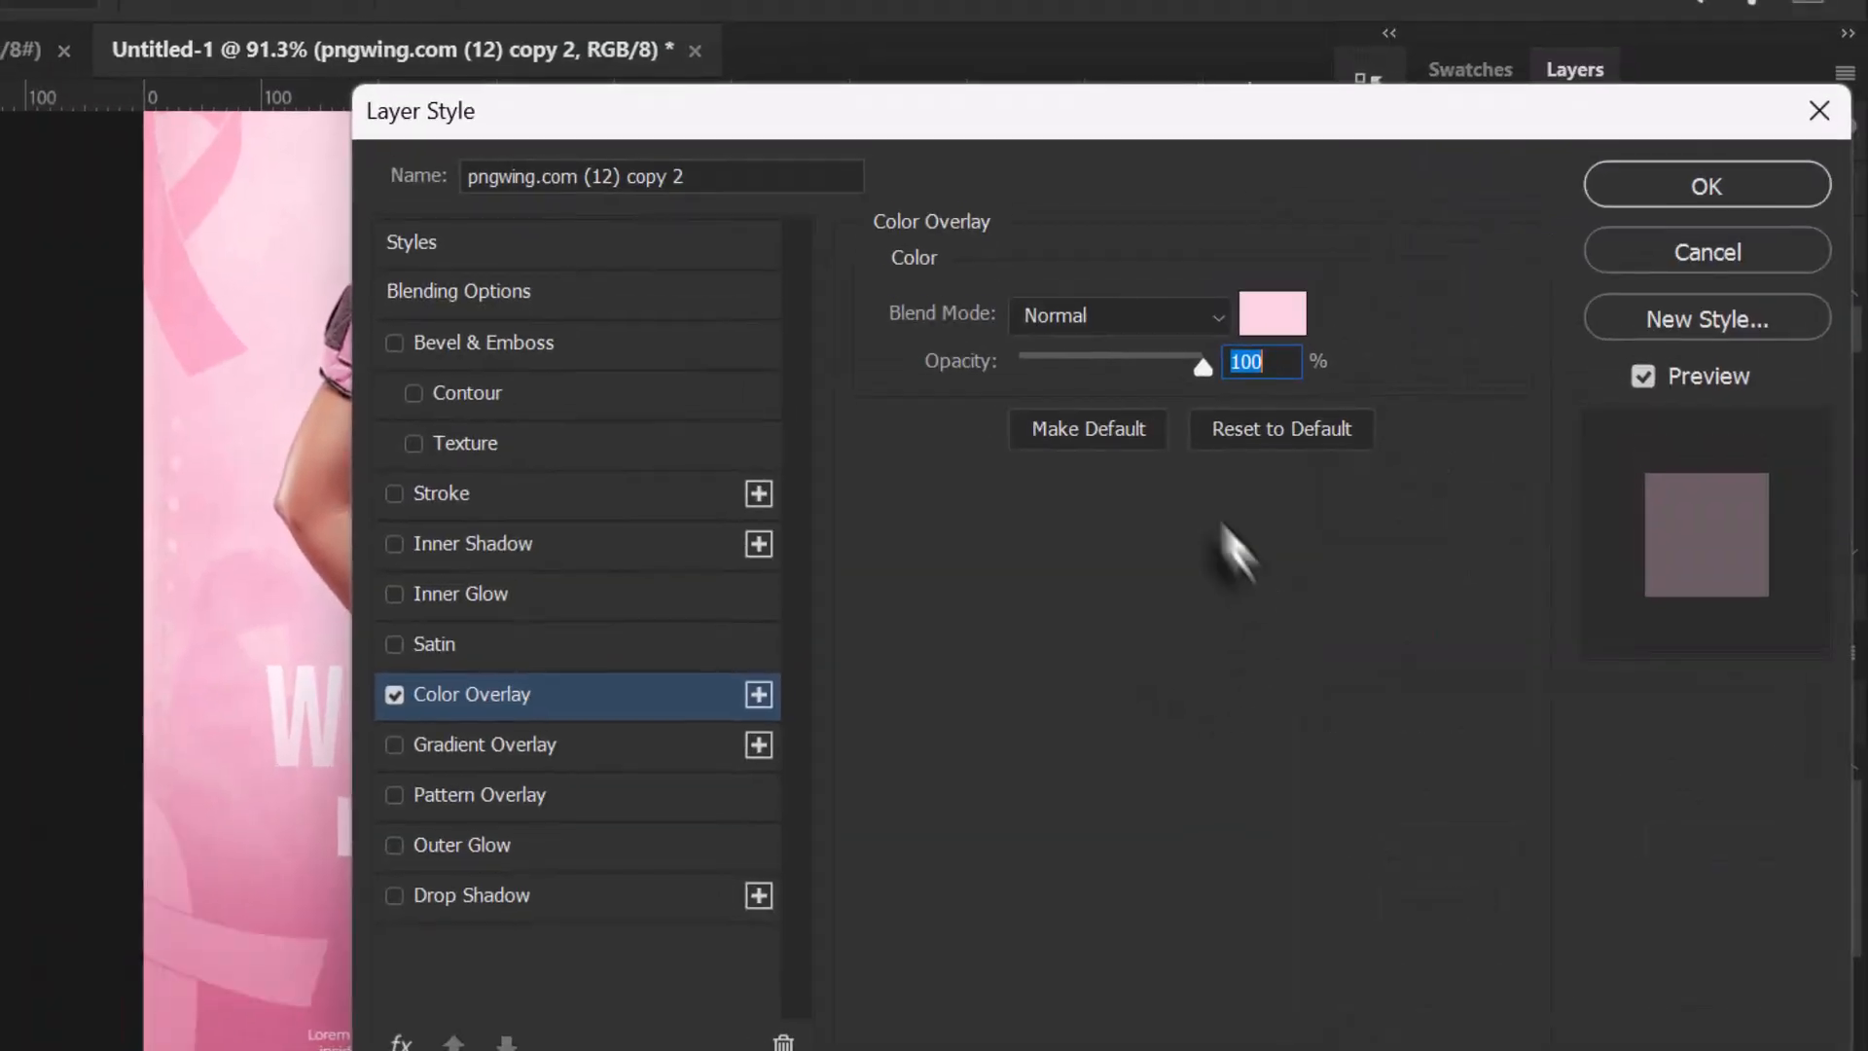
click(1272, 321)
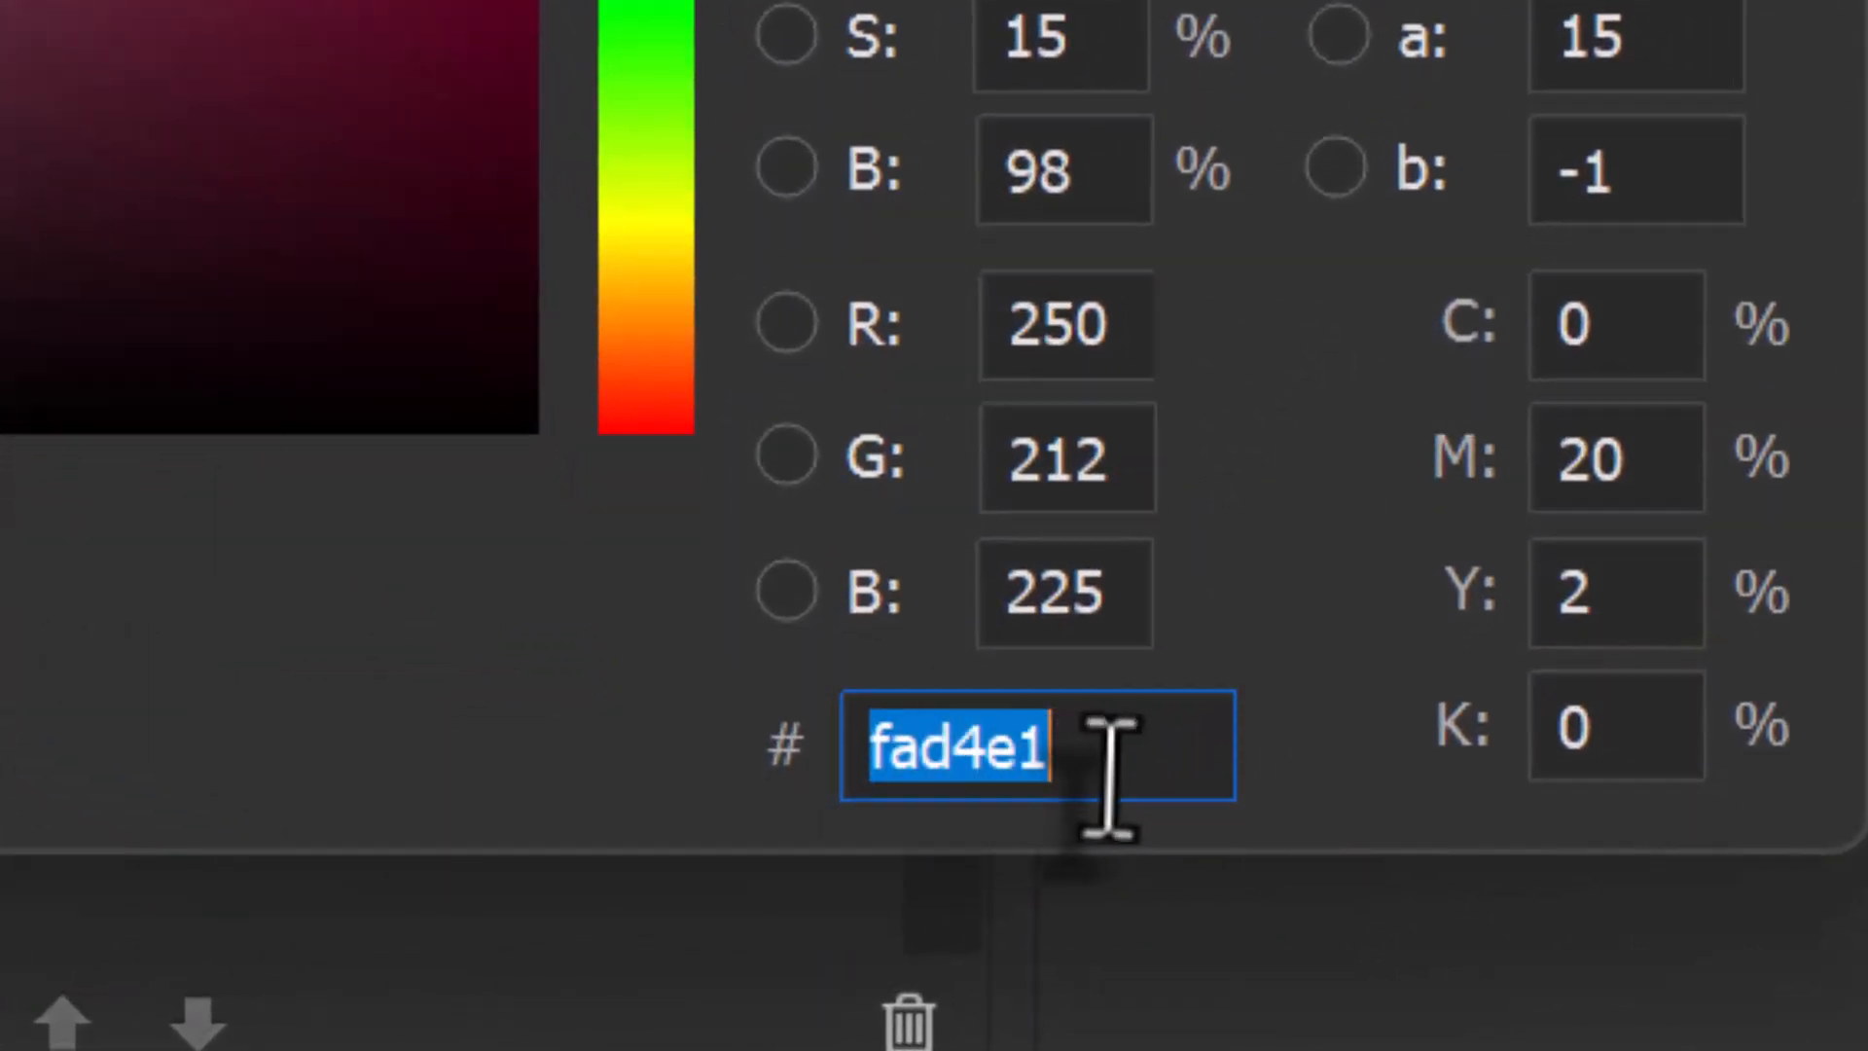
click(1109, 773)
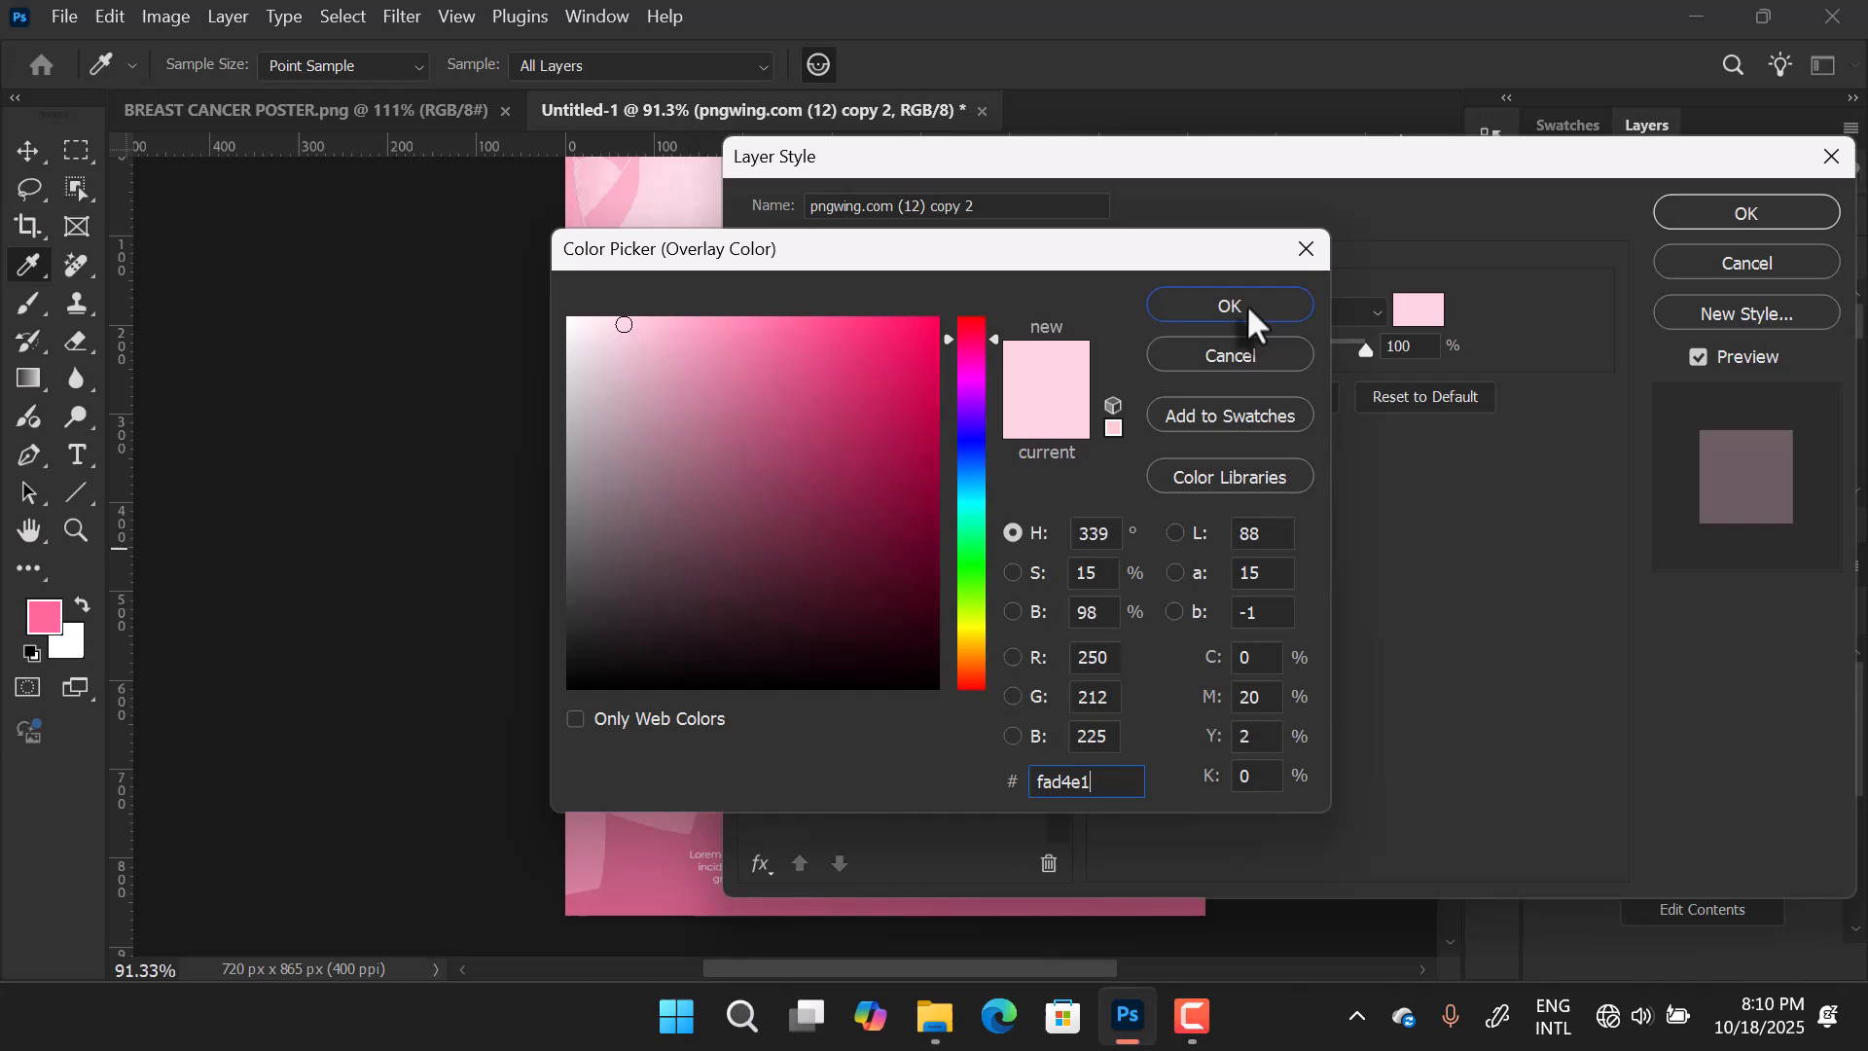
click(1246, 304)
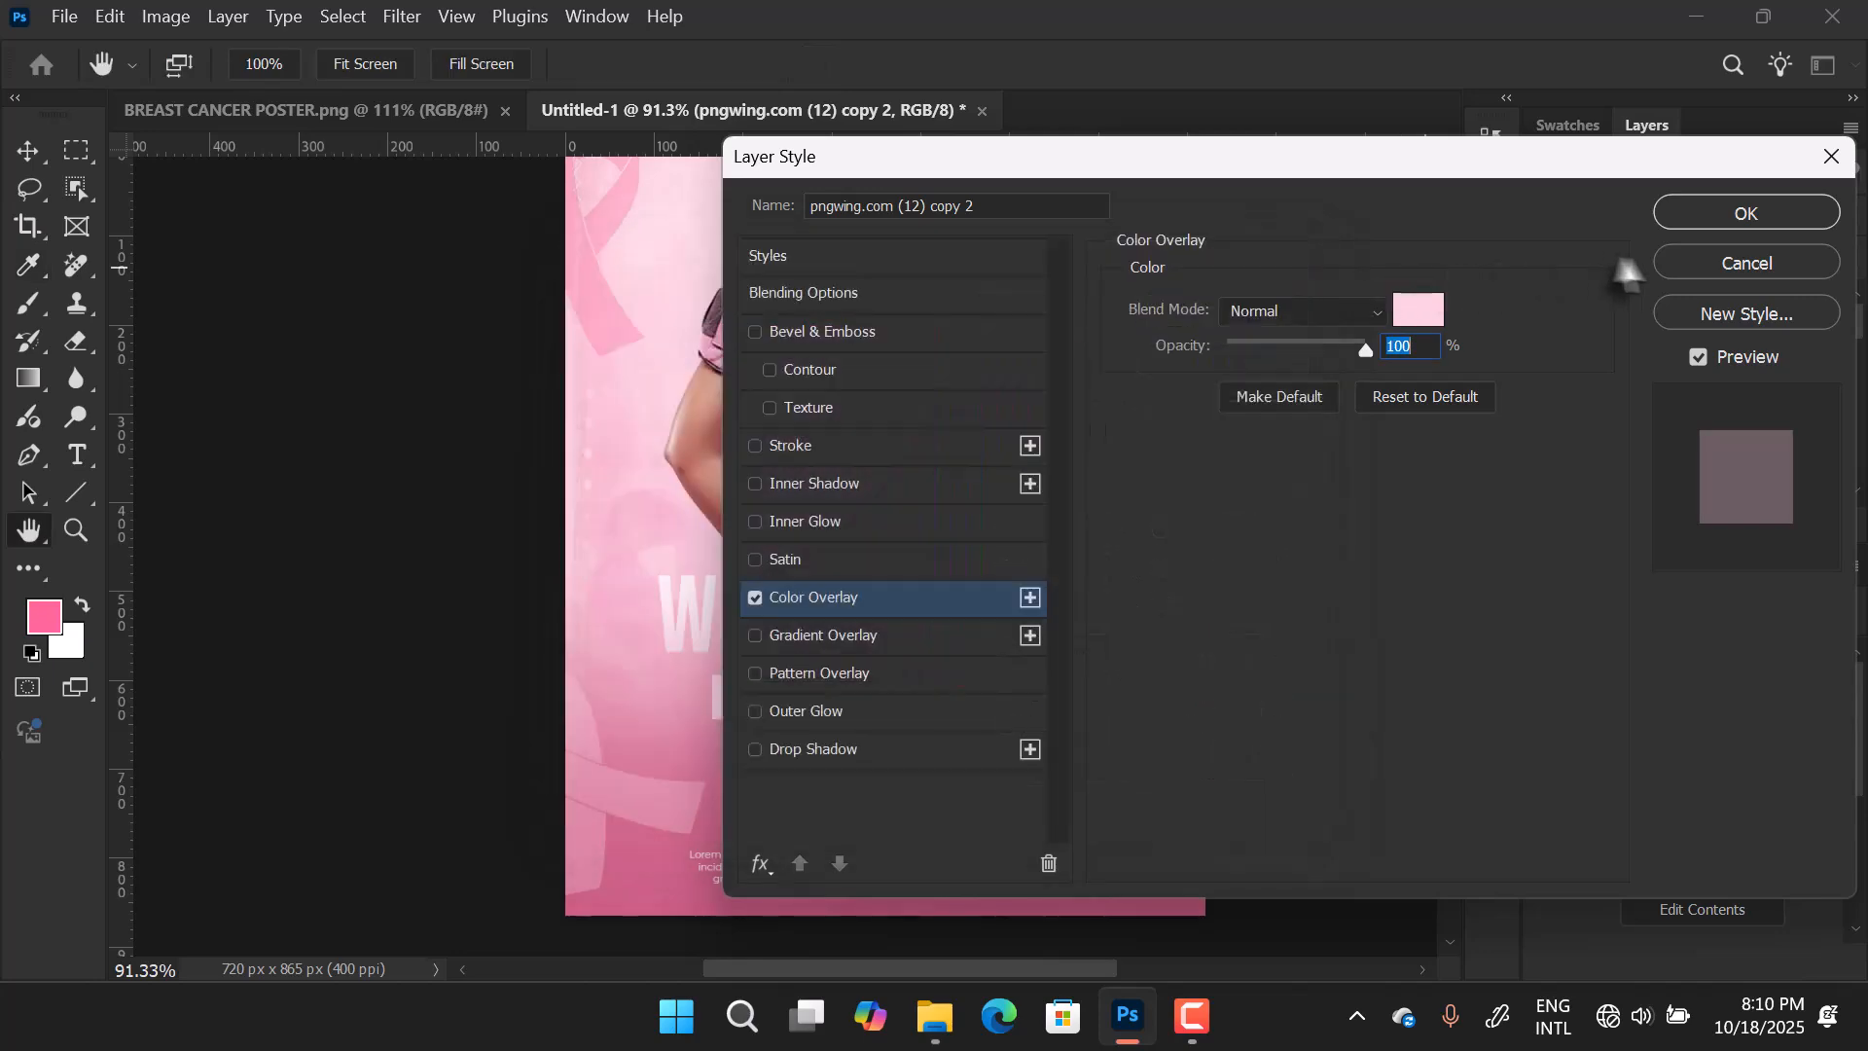
click(1751, 216)
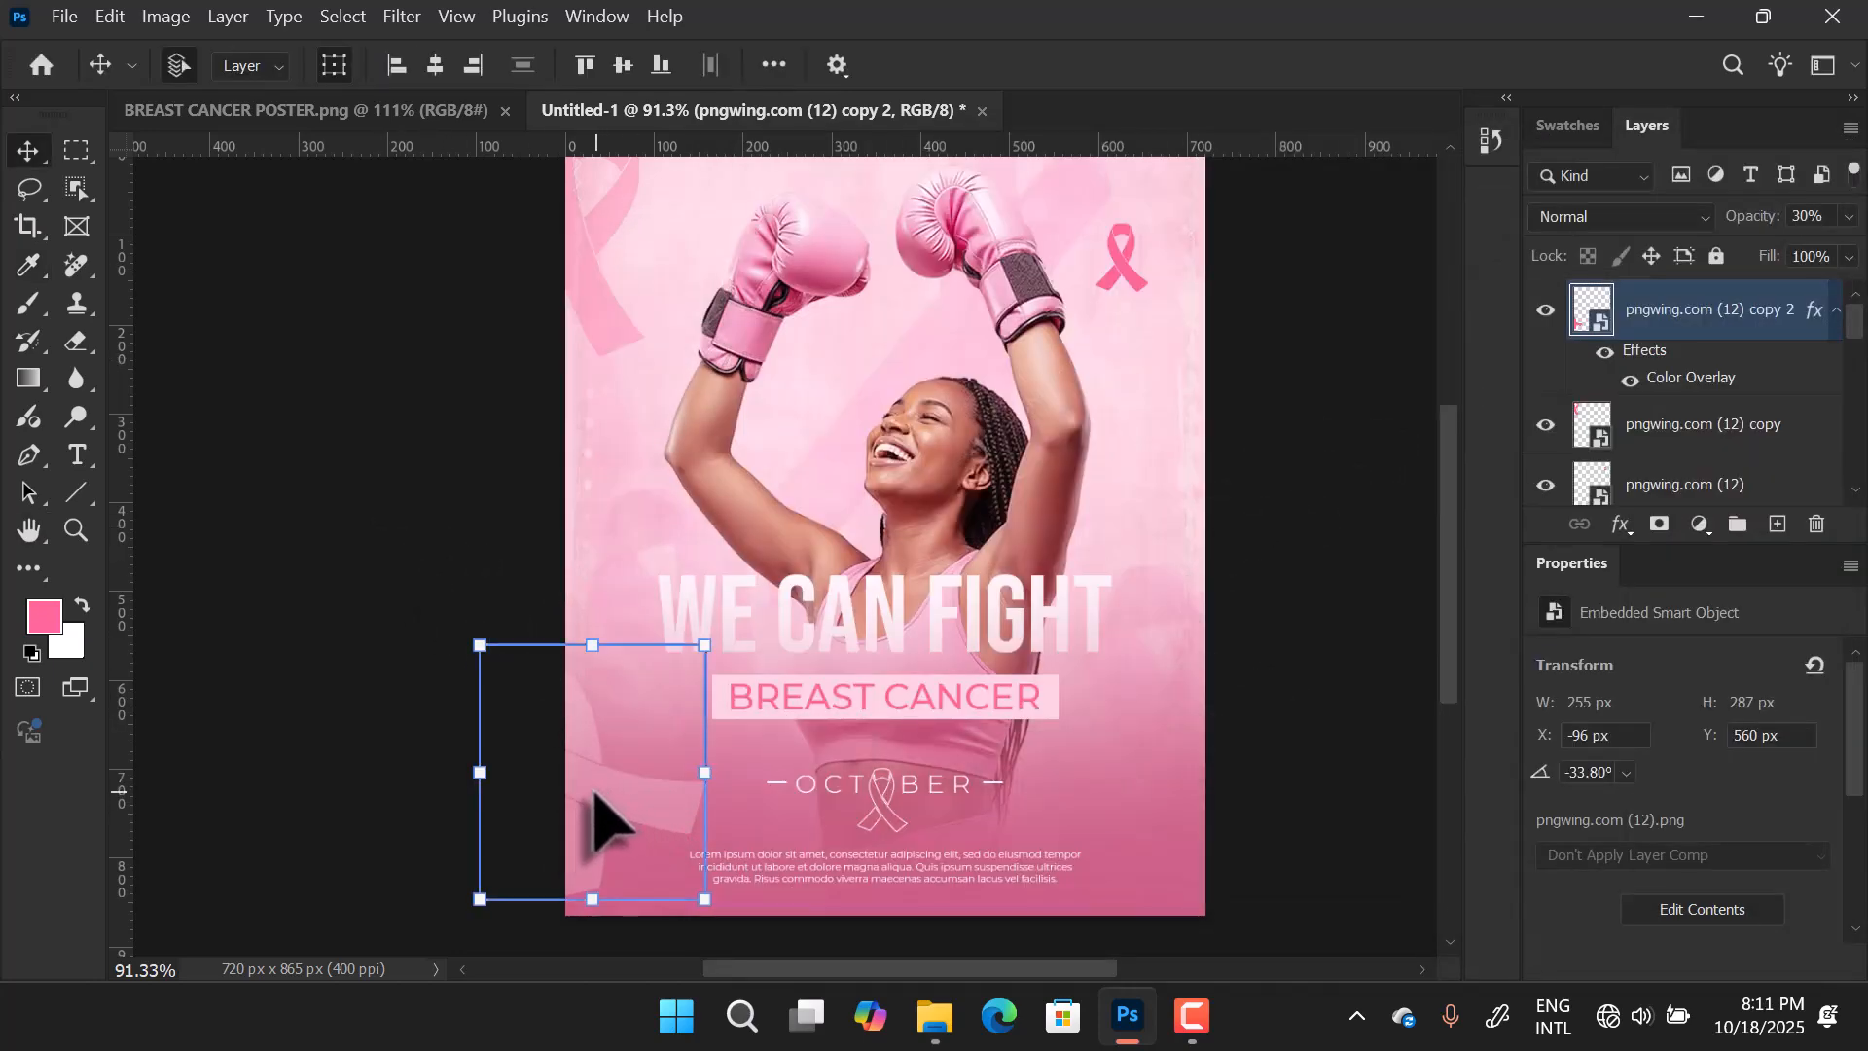
Duplicate the pale ribbon to the poster's lower-right corner, and rotate and shift the copy partly past the poster's edge.
drag(586, 796, 1165, 801)
key(ctrl+t)
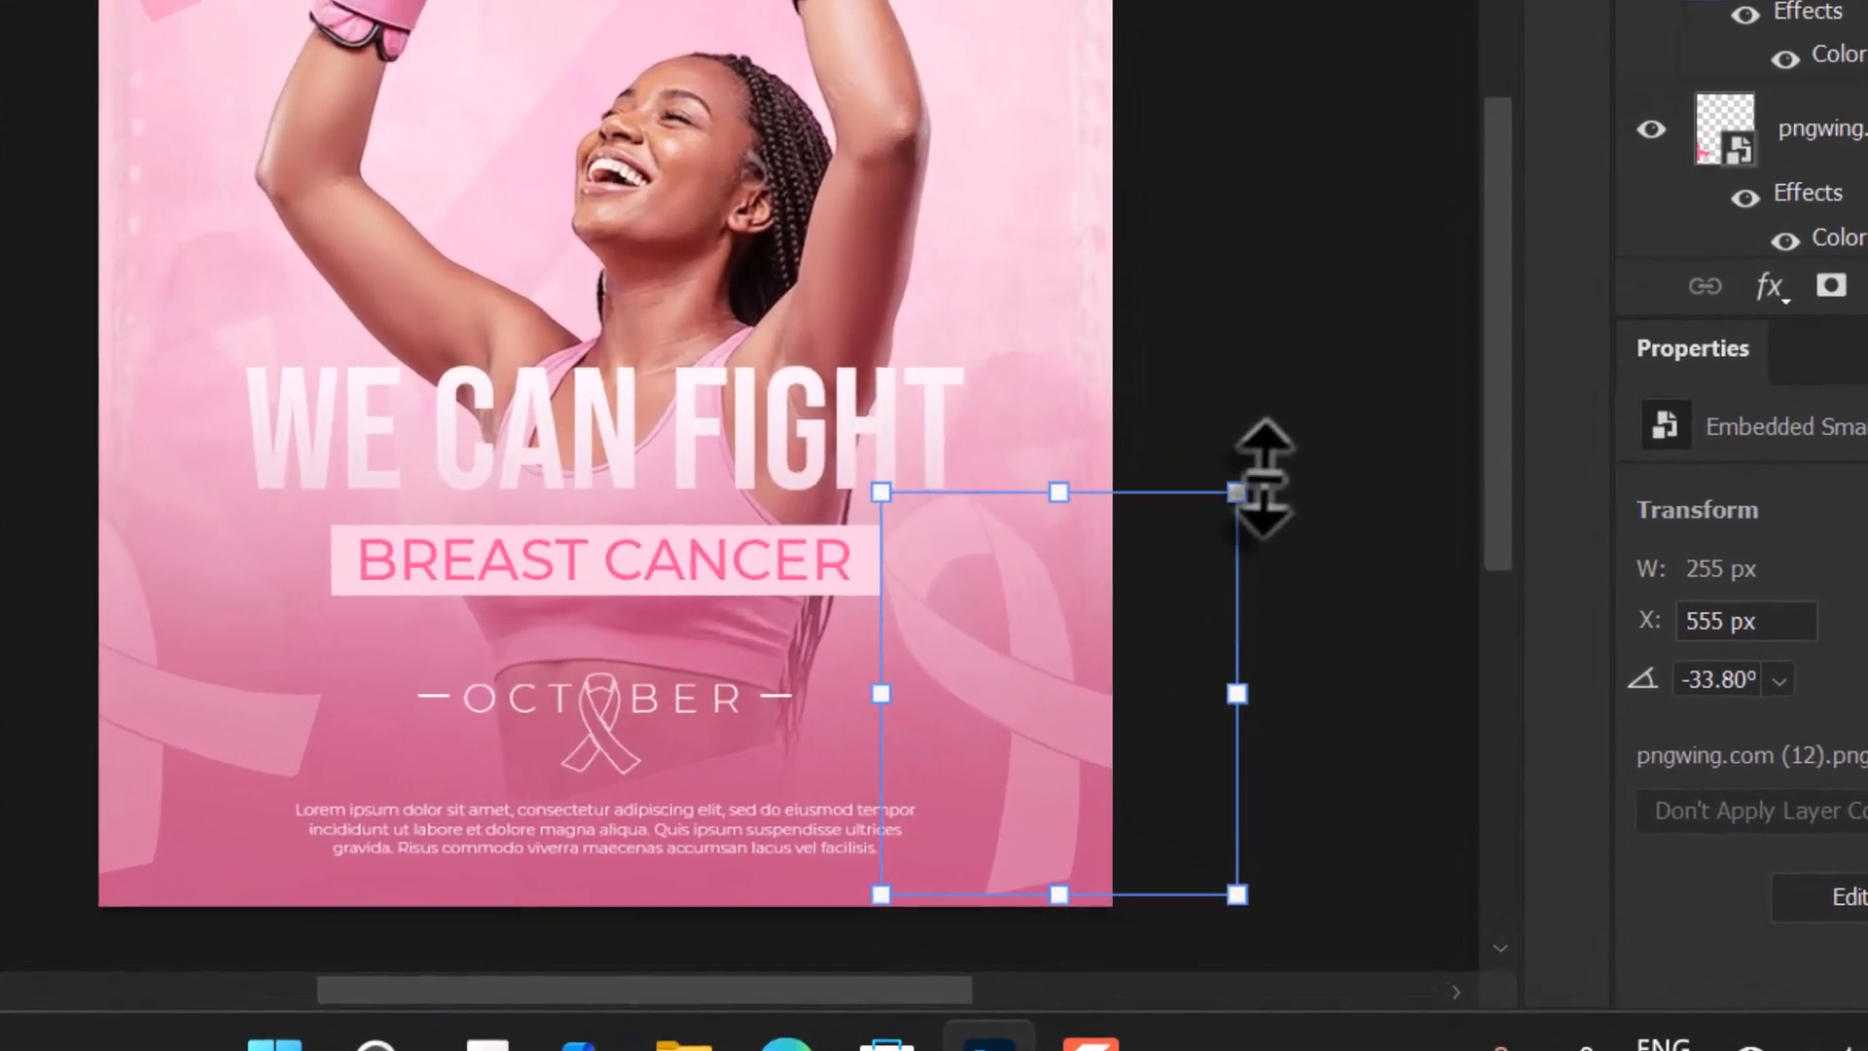
drag(1305, 636, 1375, 738)
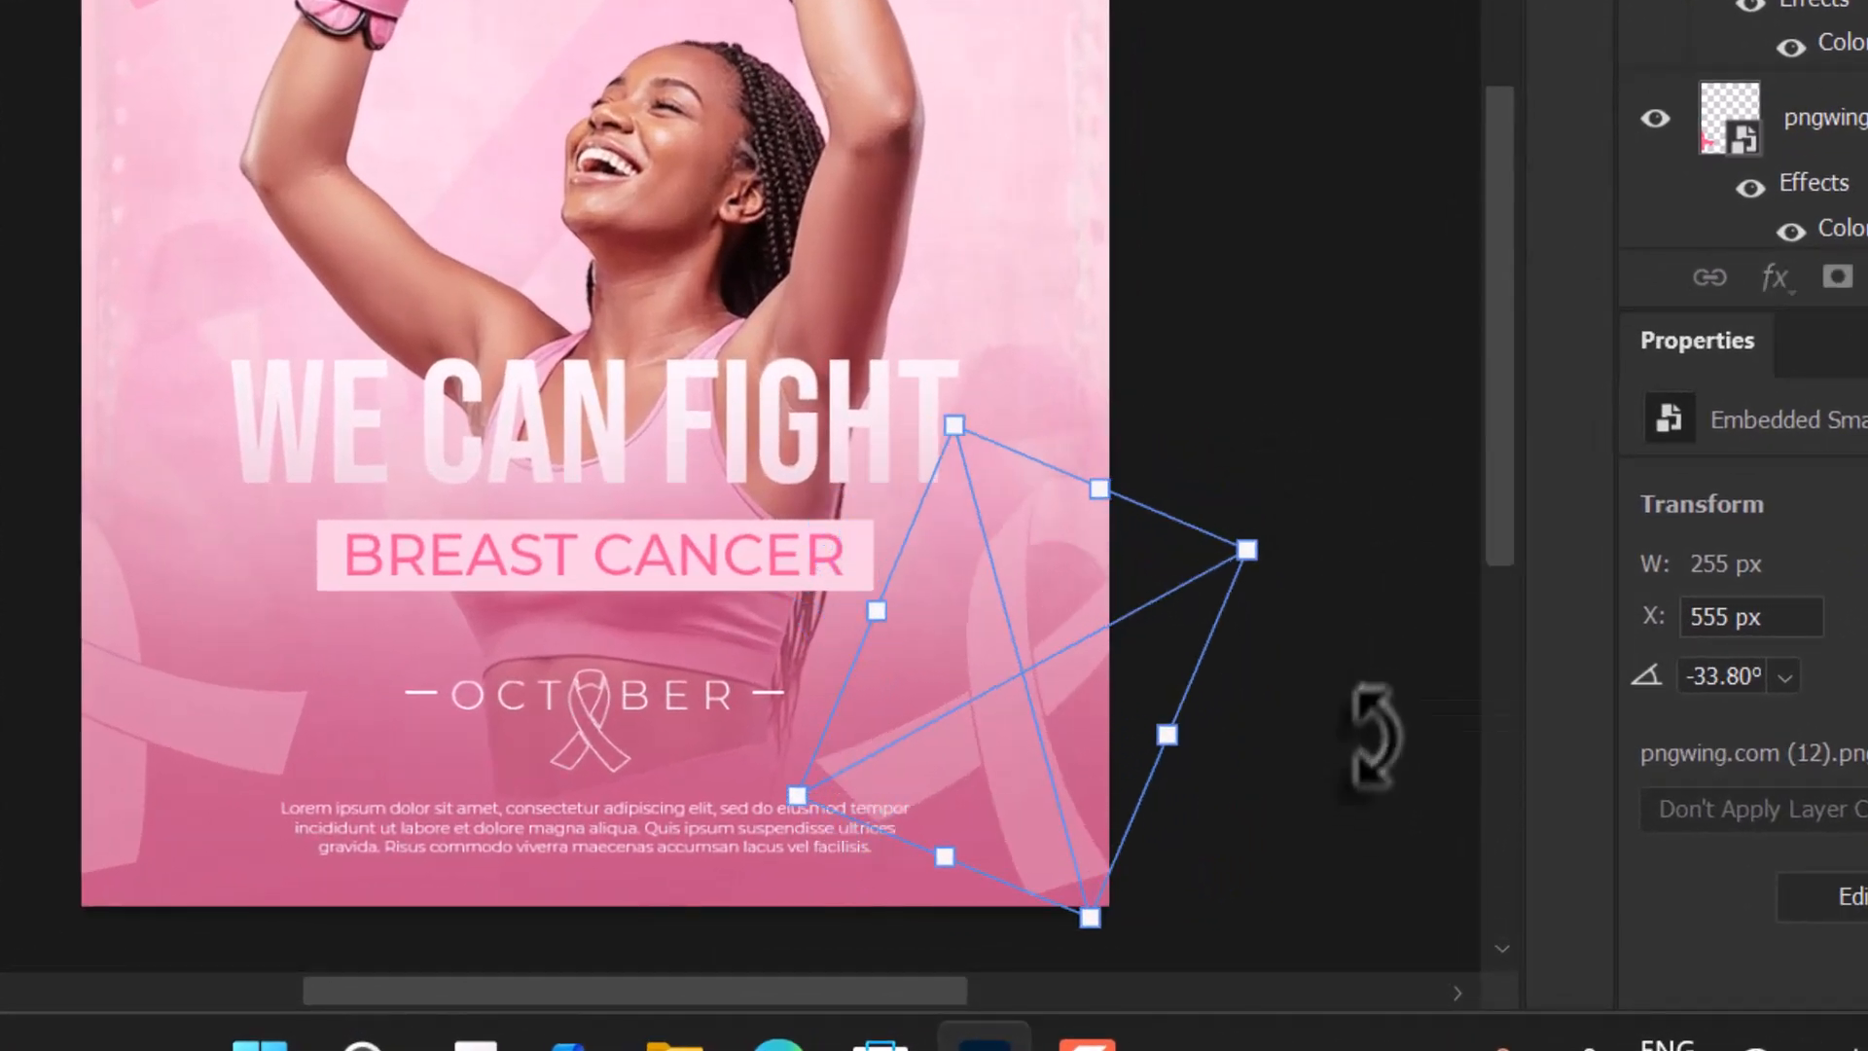
drag(1323, 556, 1294, 642)
drag(1076, 413, 1091, 362)
drag(1074, 547, 1124, 613)
drag(1391, 611, 1373, 724)
drag(1032, 715, 1075, 750)
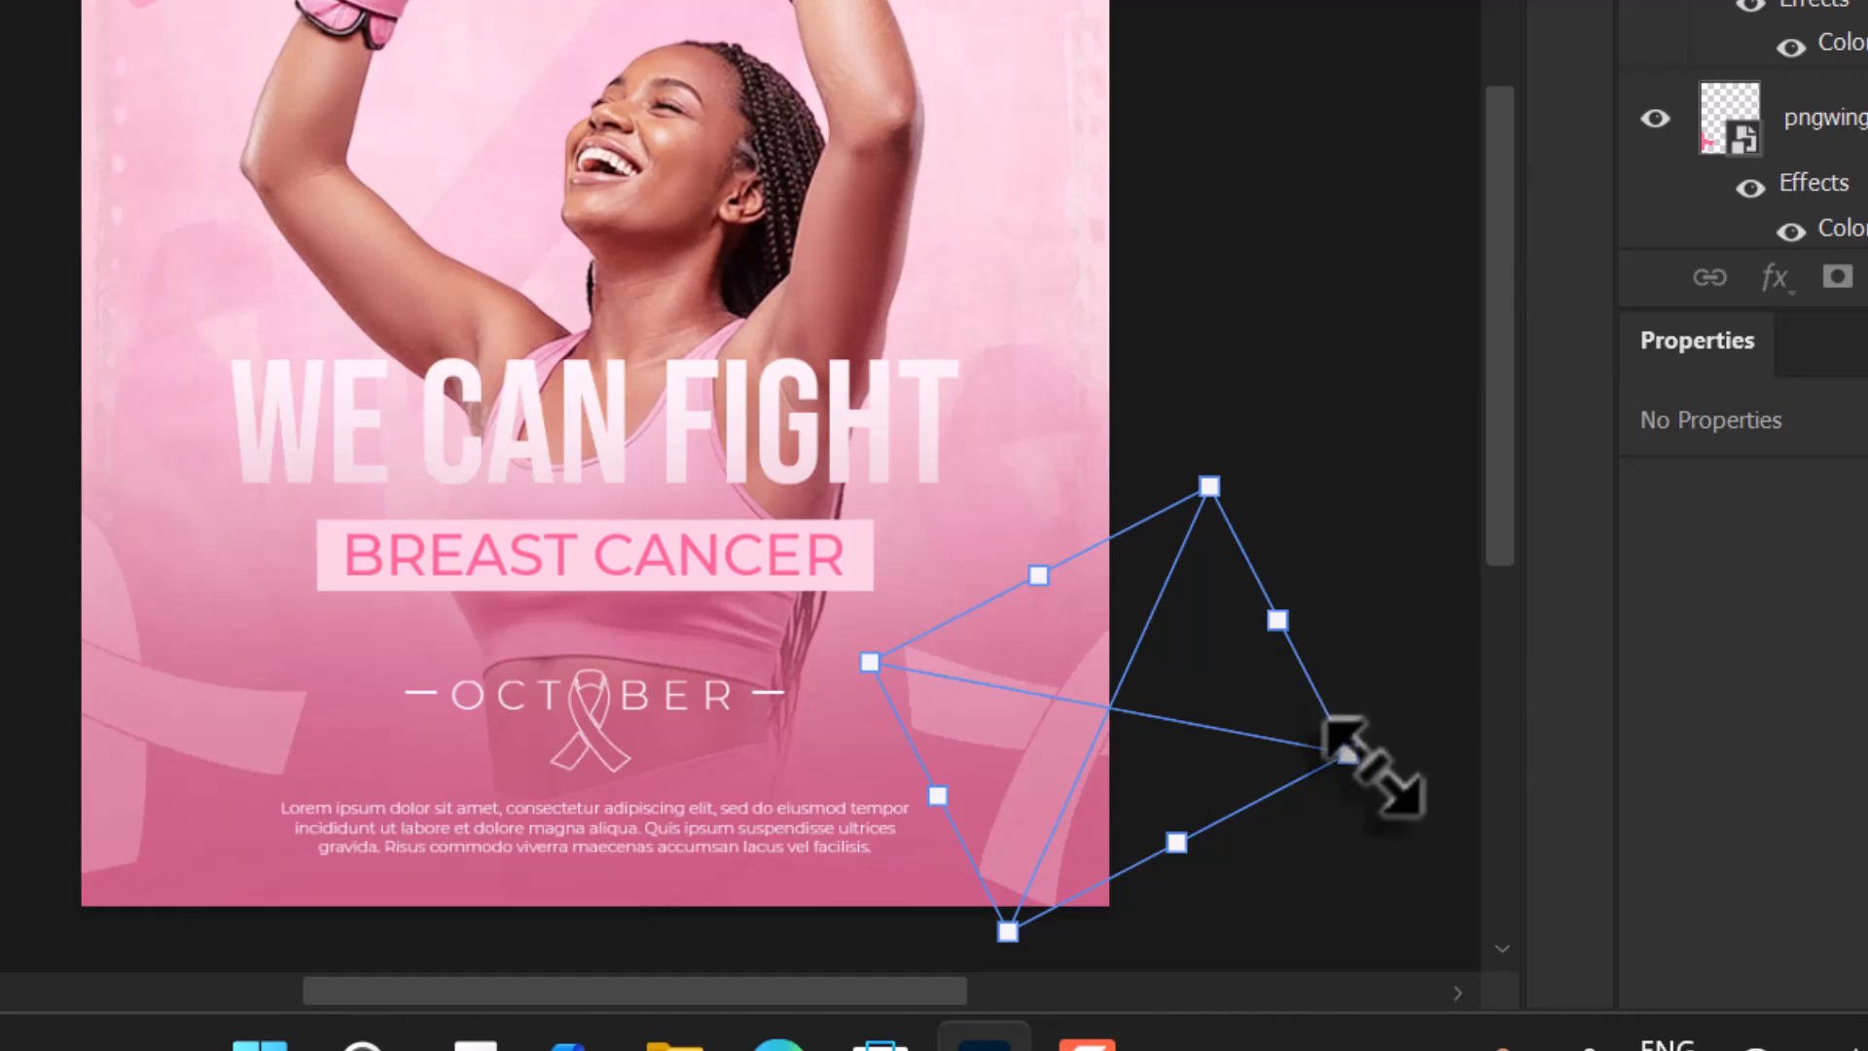
Scale the lower-right ribbon copy down slightly while adjusting its tilt and position at the poster's edge.
drag(1406, 773, 1372, 652)
drag(1125, 743, 1053, 729)
drag(1337, 681, 1227, 693)
drag(1031, 730, 1065, 739)
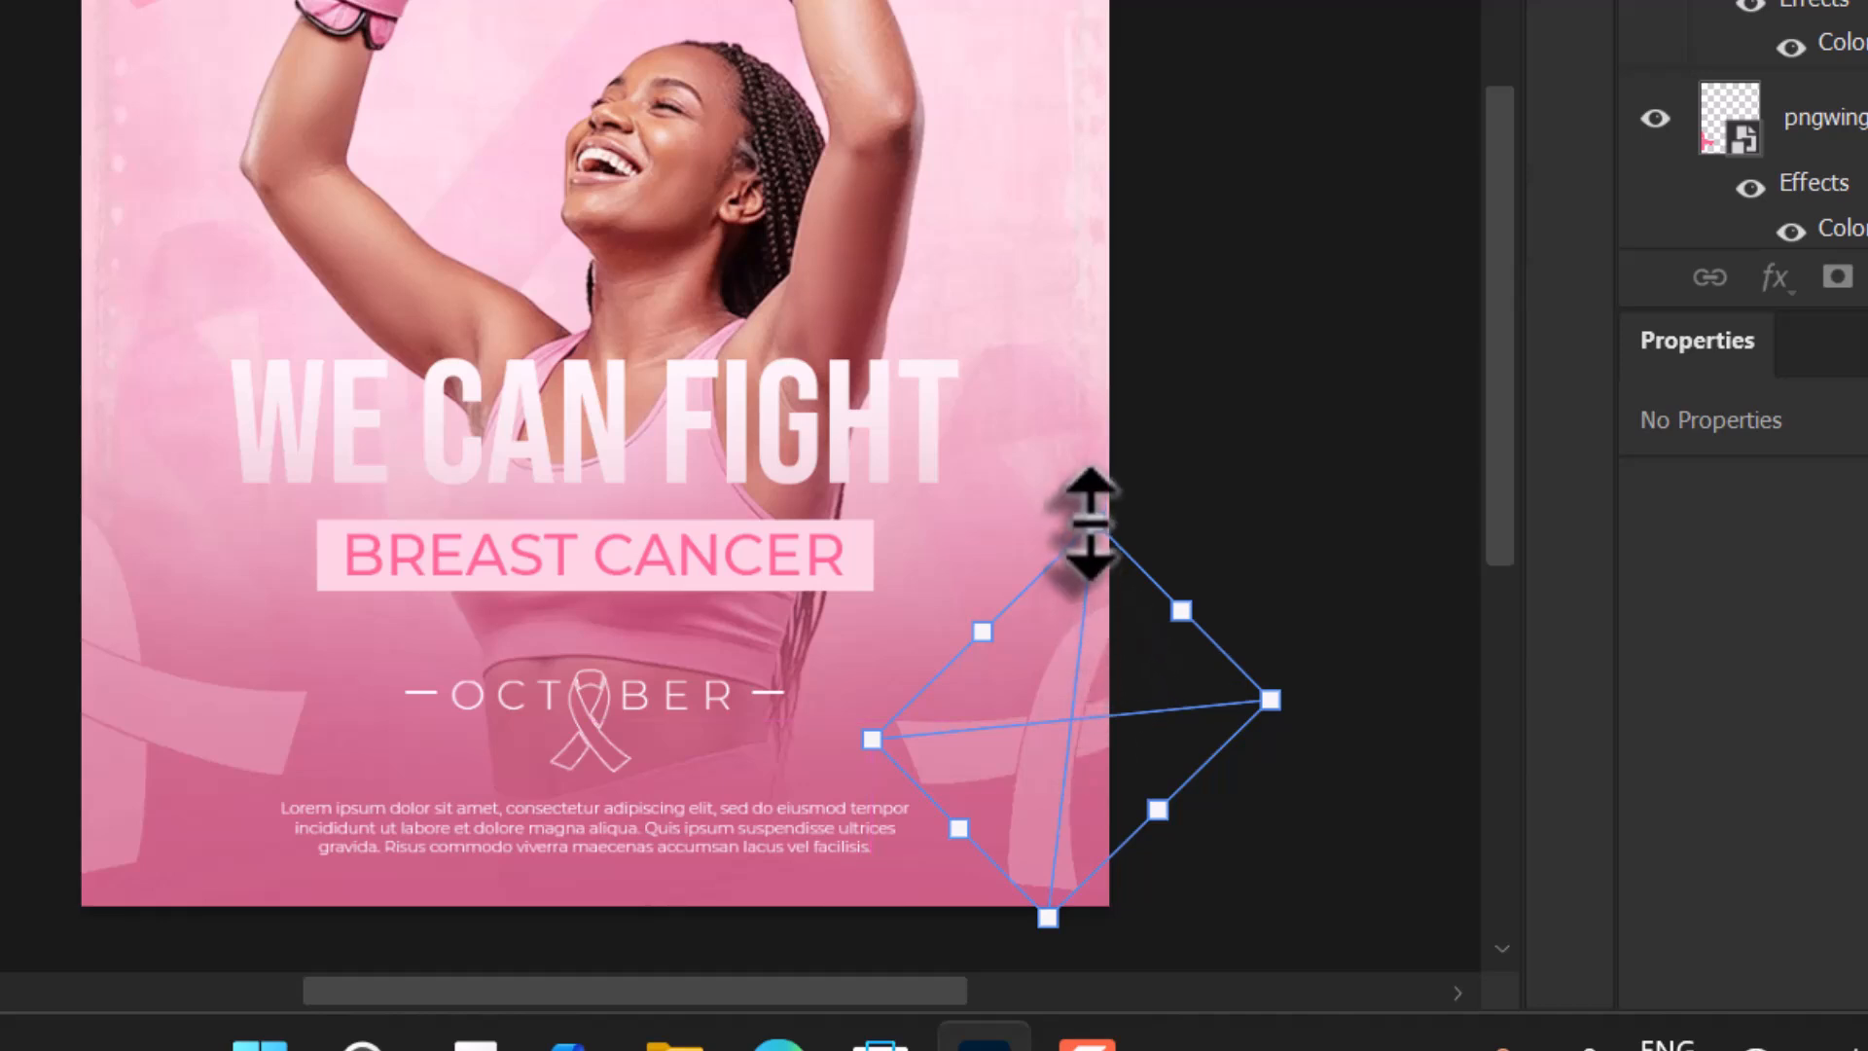
drag(1091, 523, 1117, 455)
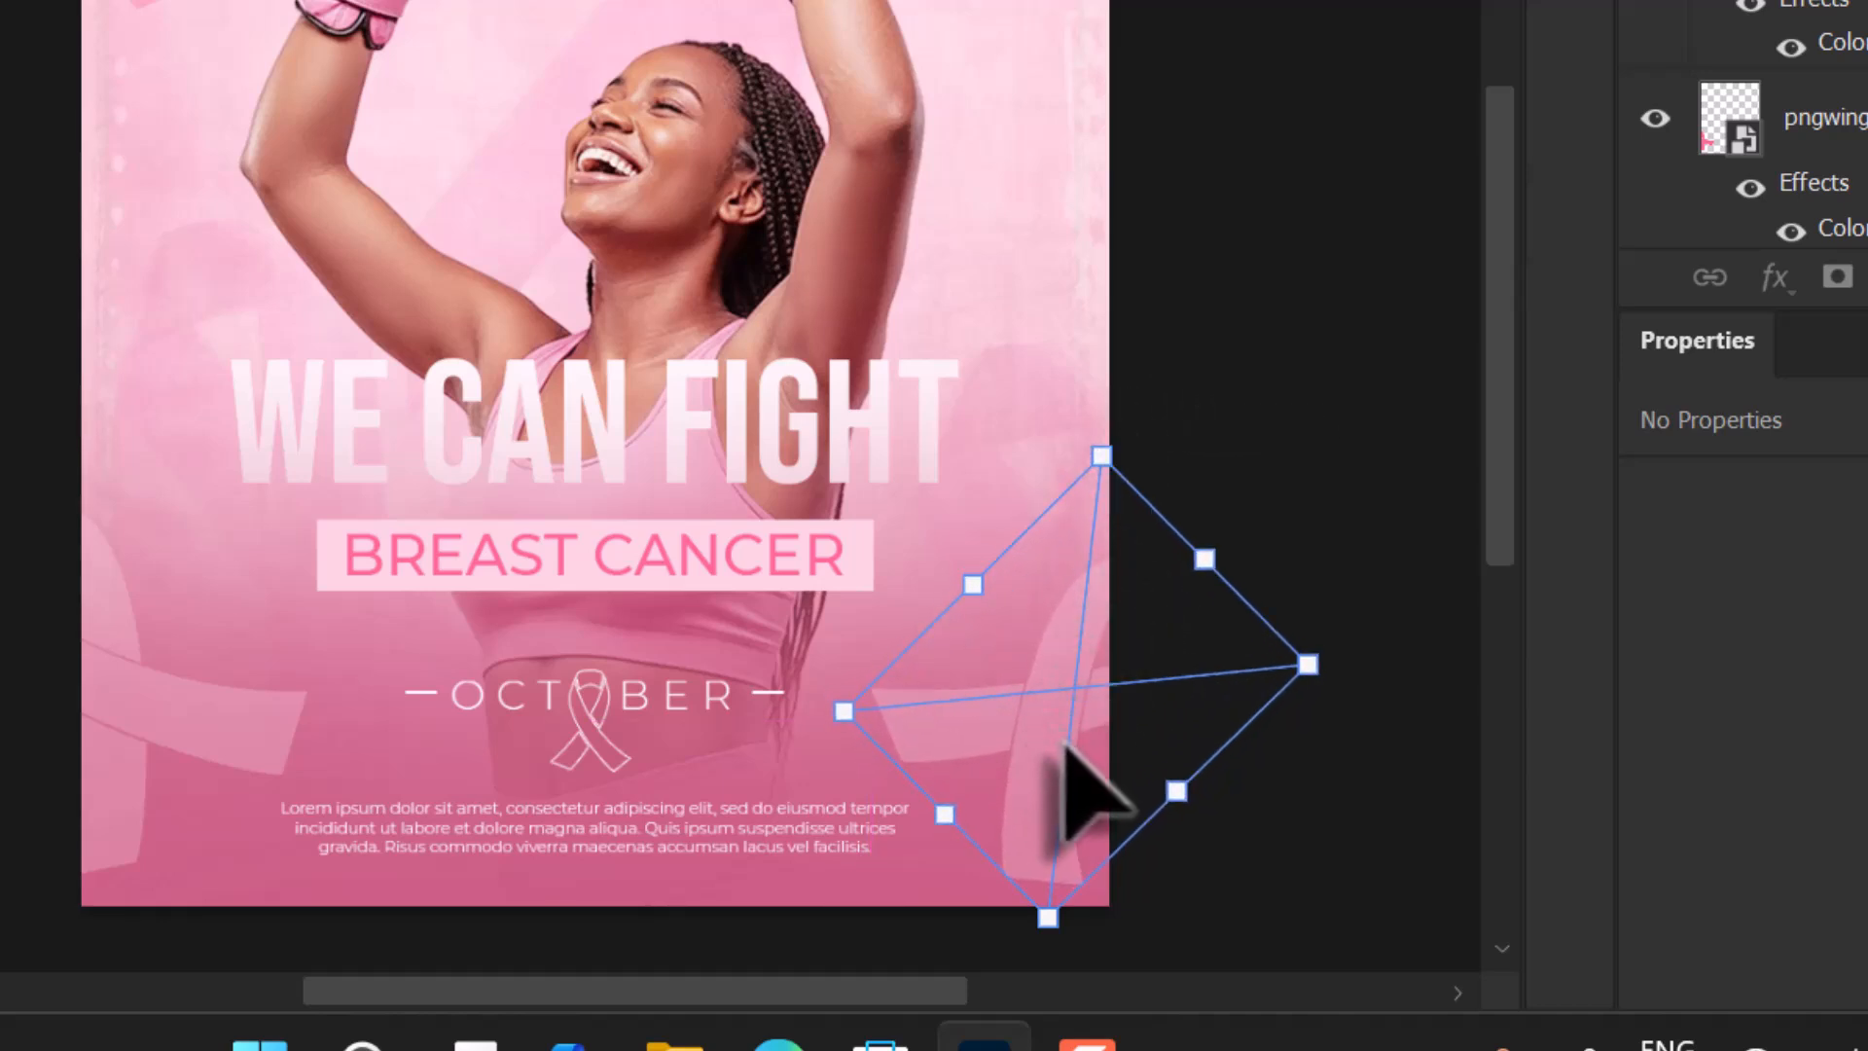
drag(1082, 731, 1083, 694)
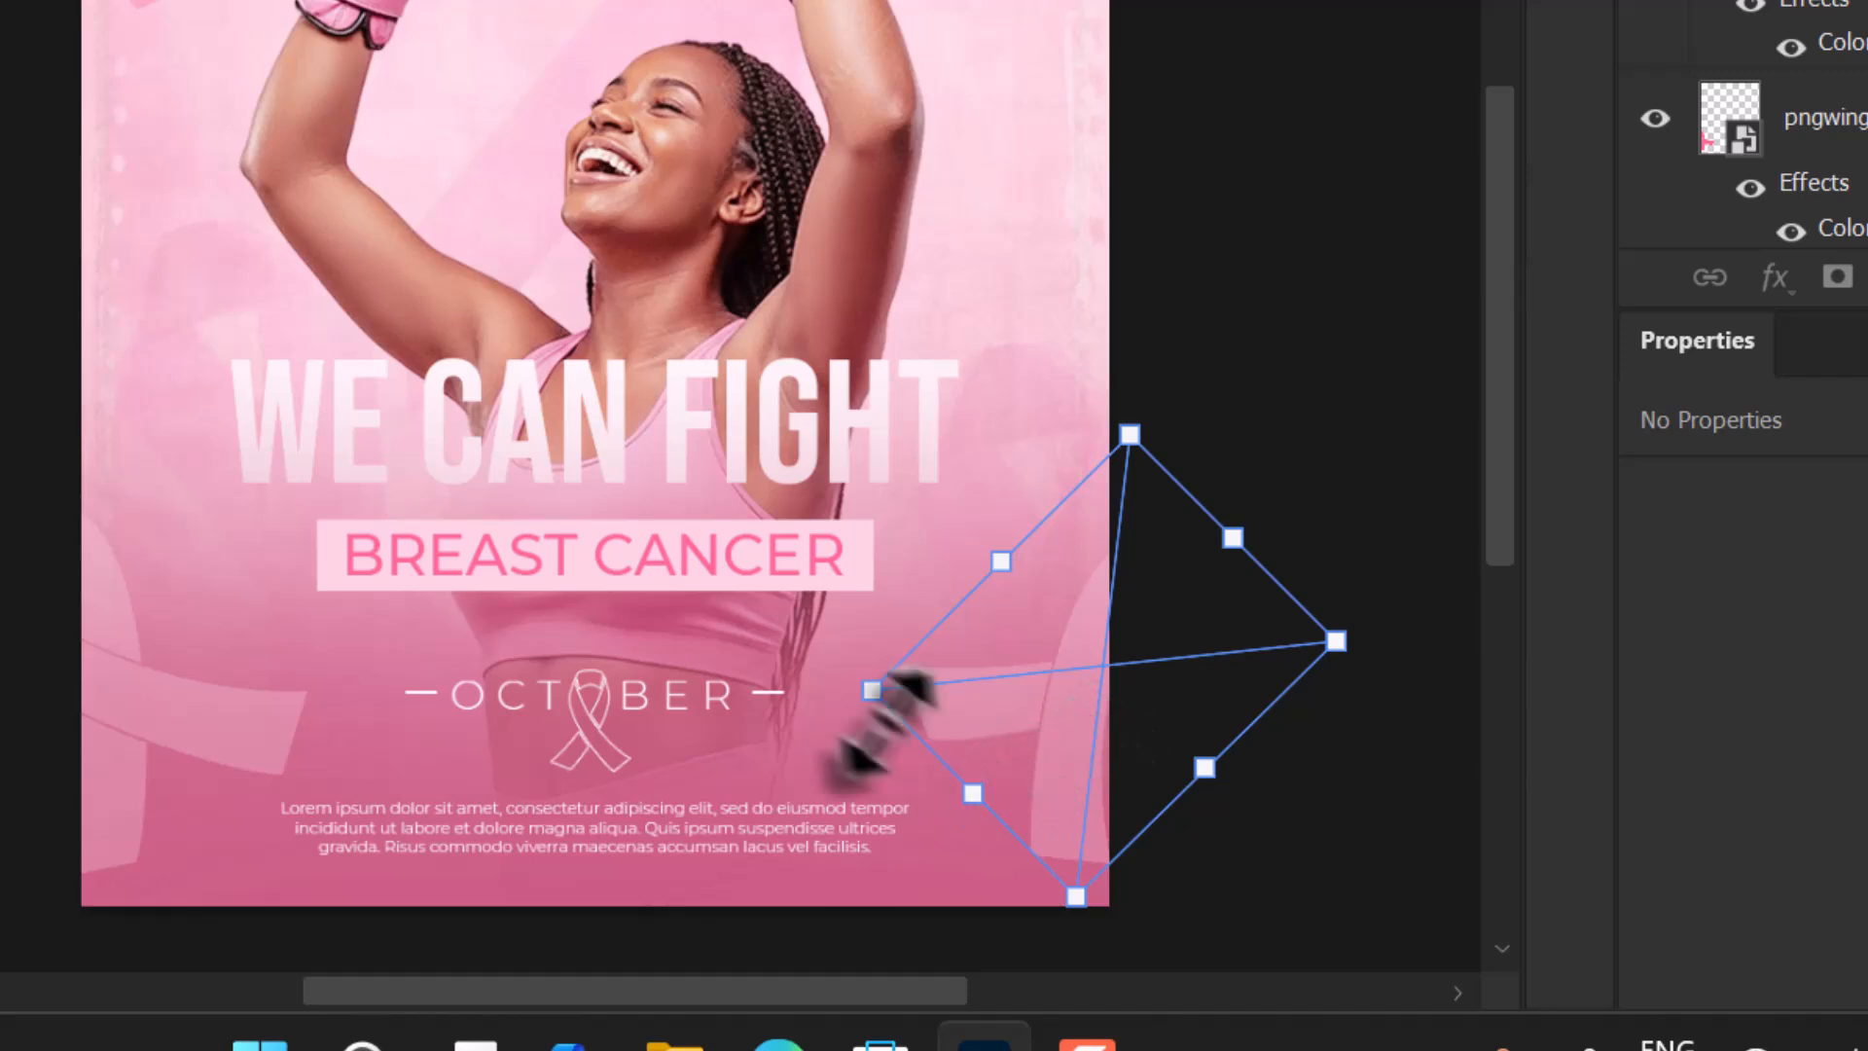
Rotate the lower-right ribbon so its loop points up, shift it just past the poster's edge and apply the transform.
drag(847, 681, 1023, 790)
drag(1052, 678, 1022, 723)
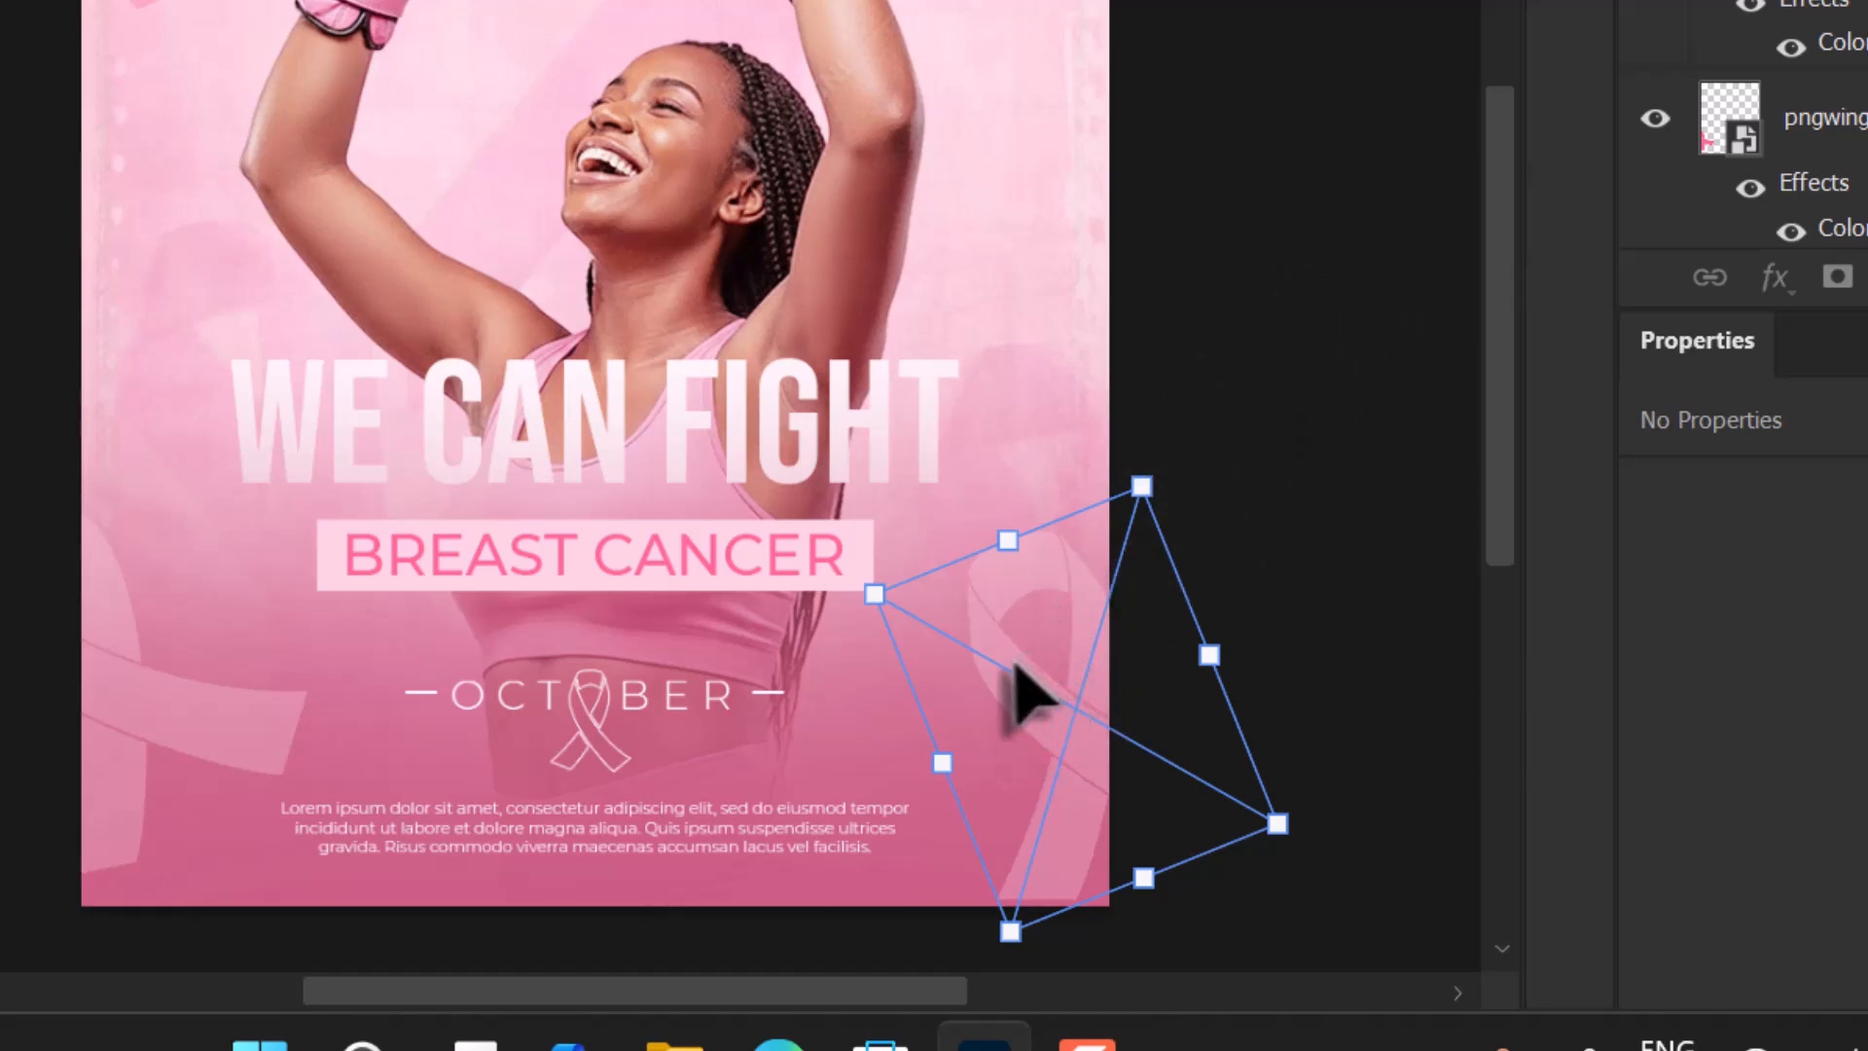
drag(1014, 656, 1011, 656)
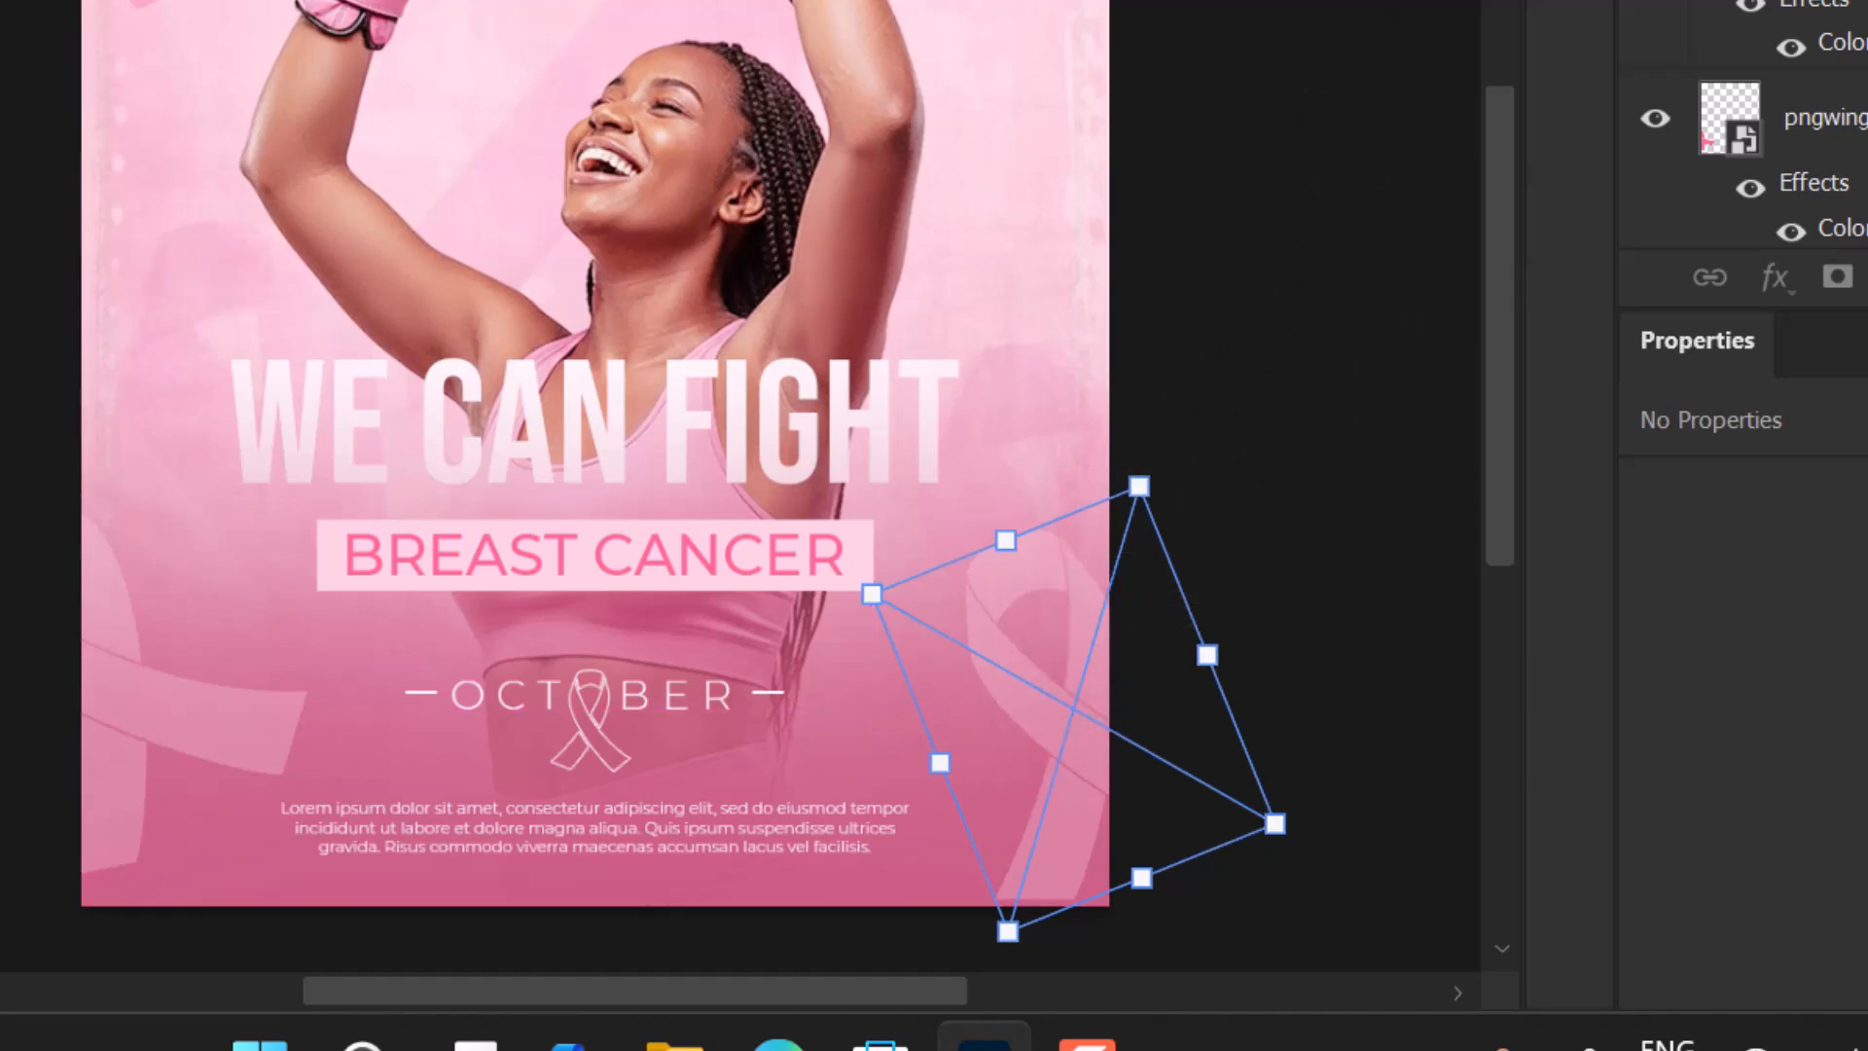
key(Return)
click(1362, 86)
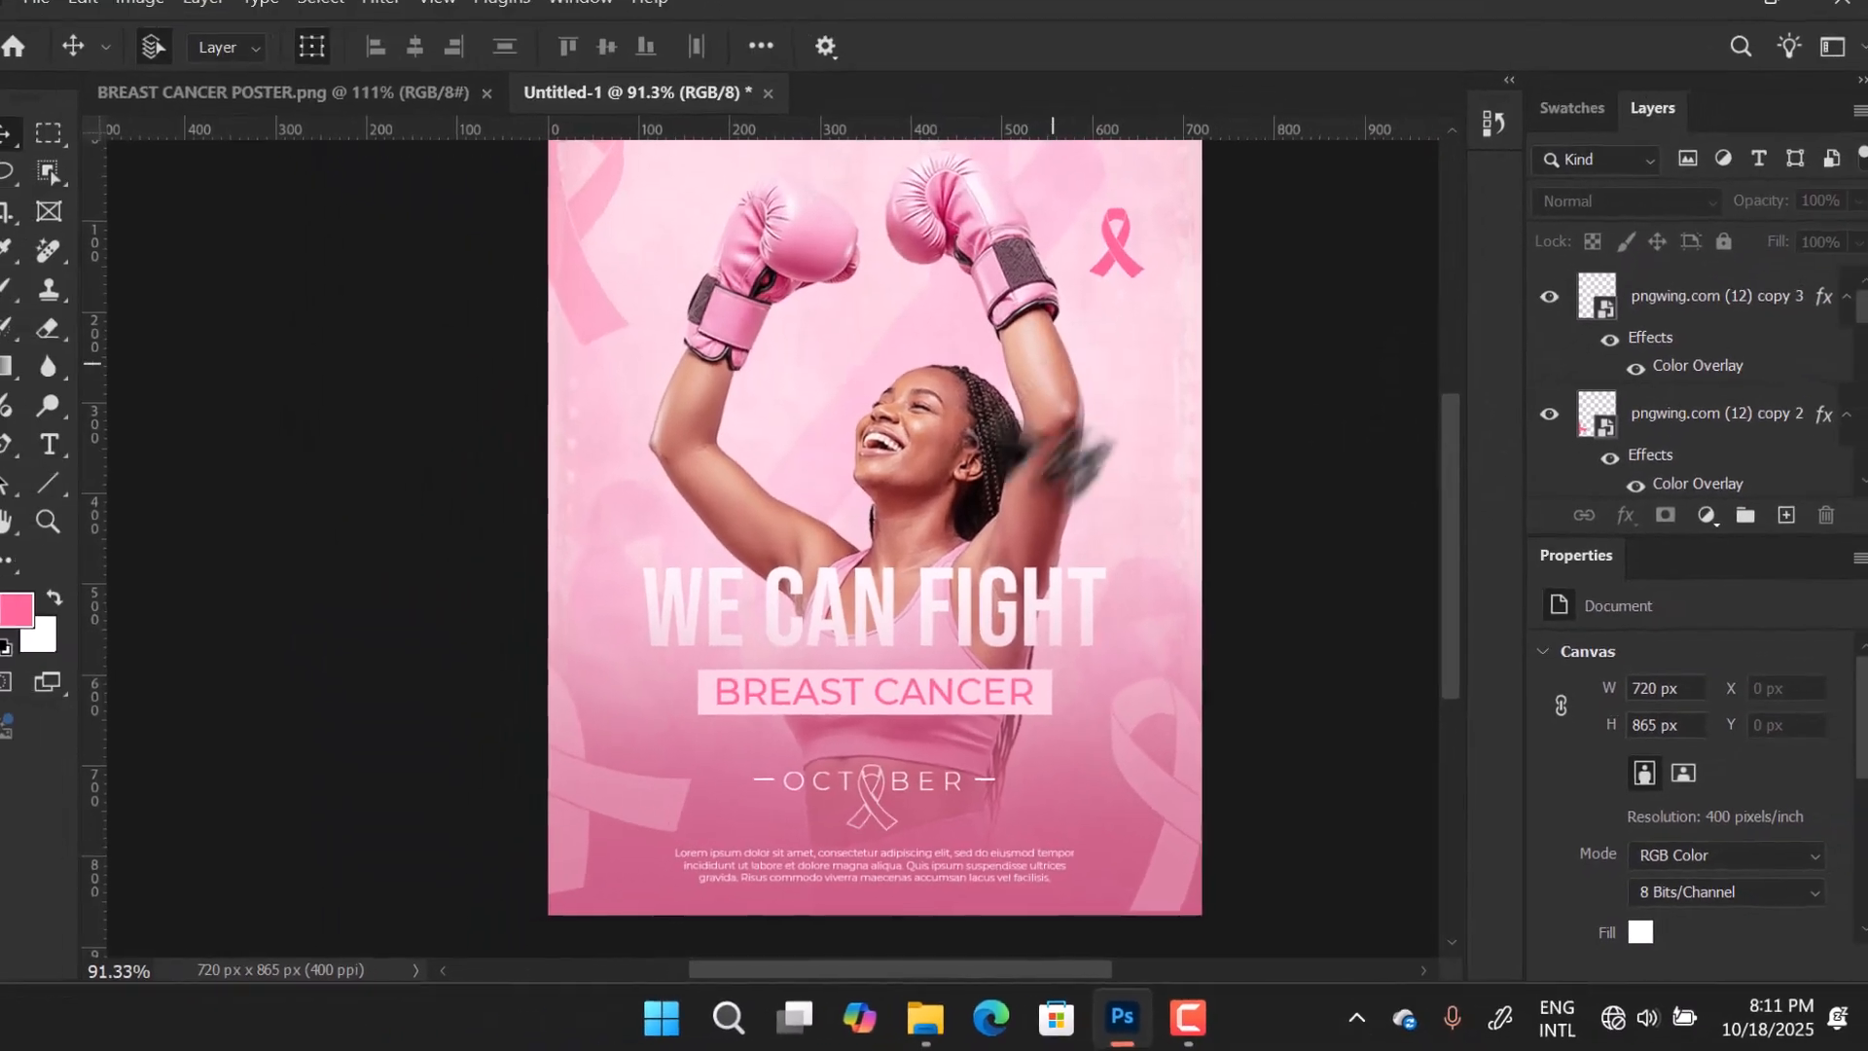
Draw a small pink rectangle about 71 × 24 px near the poster's upper-left corner with the Rectangle tool.
drag(1229, 302, 1206, 337)
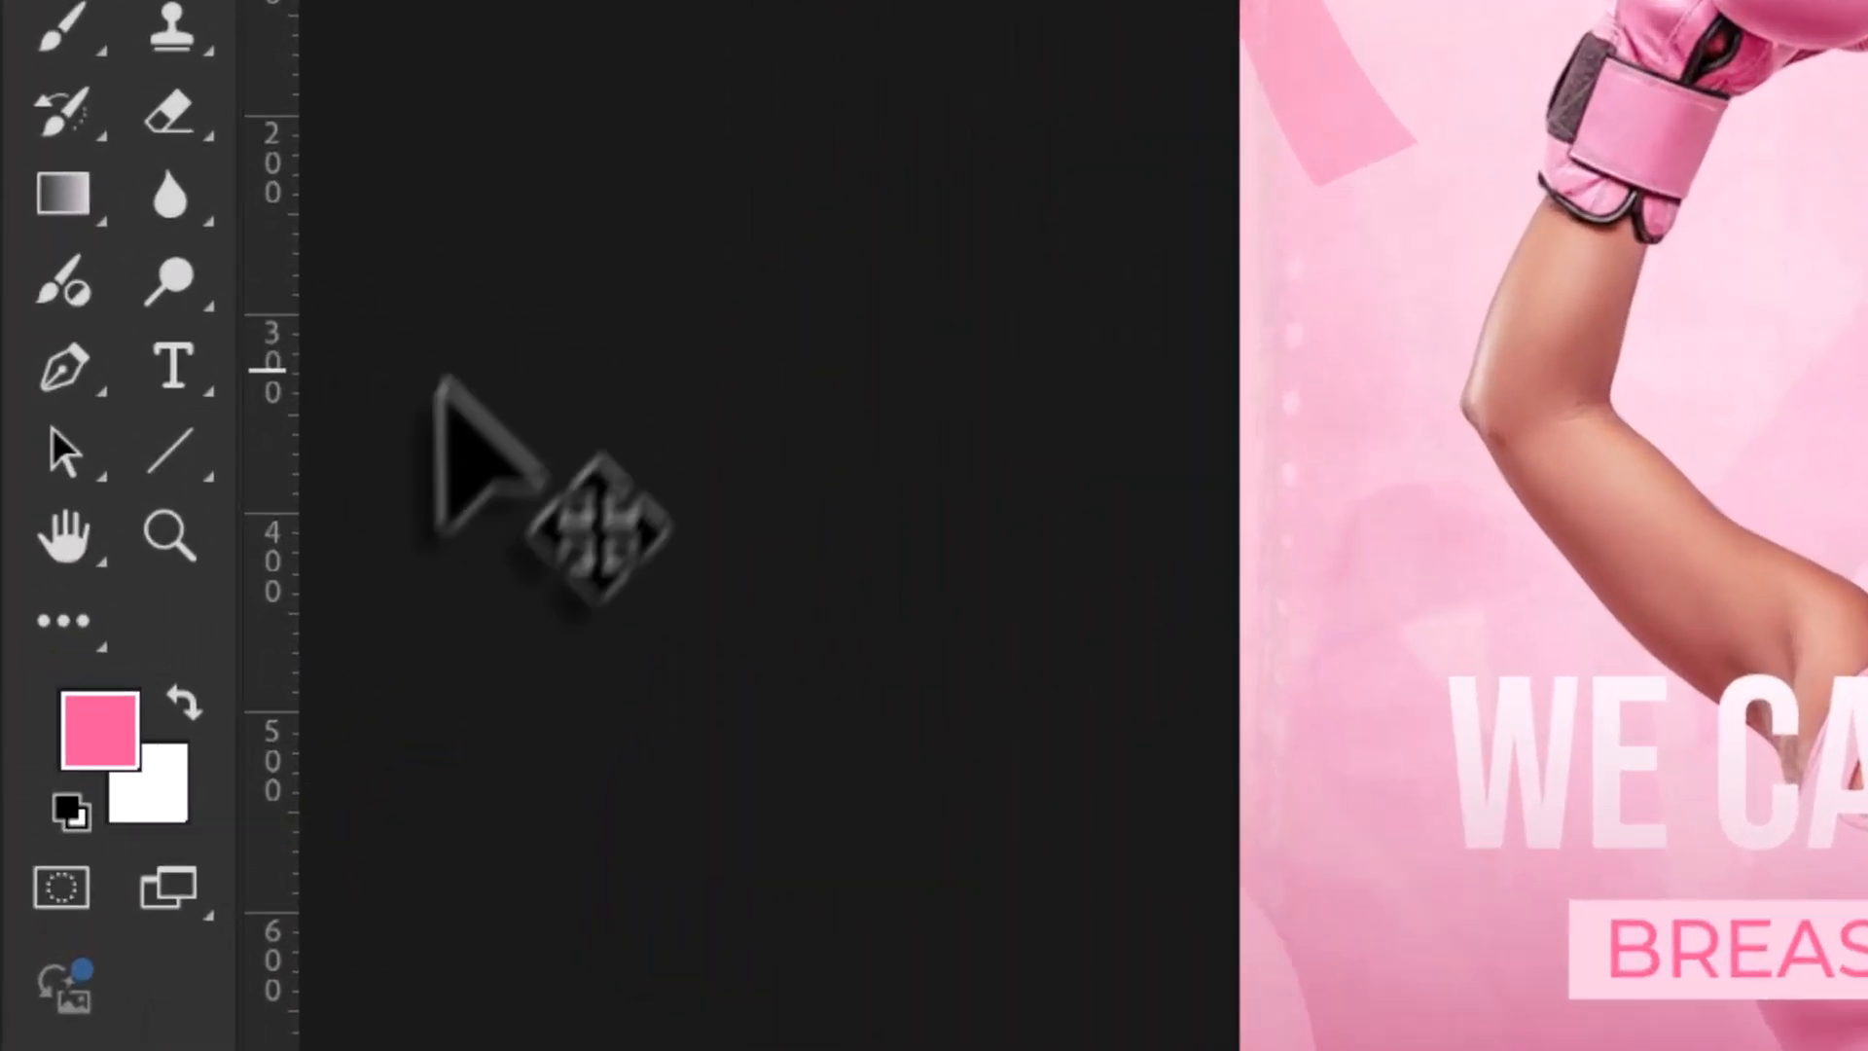
click(171, 452)
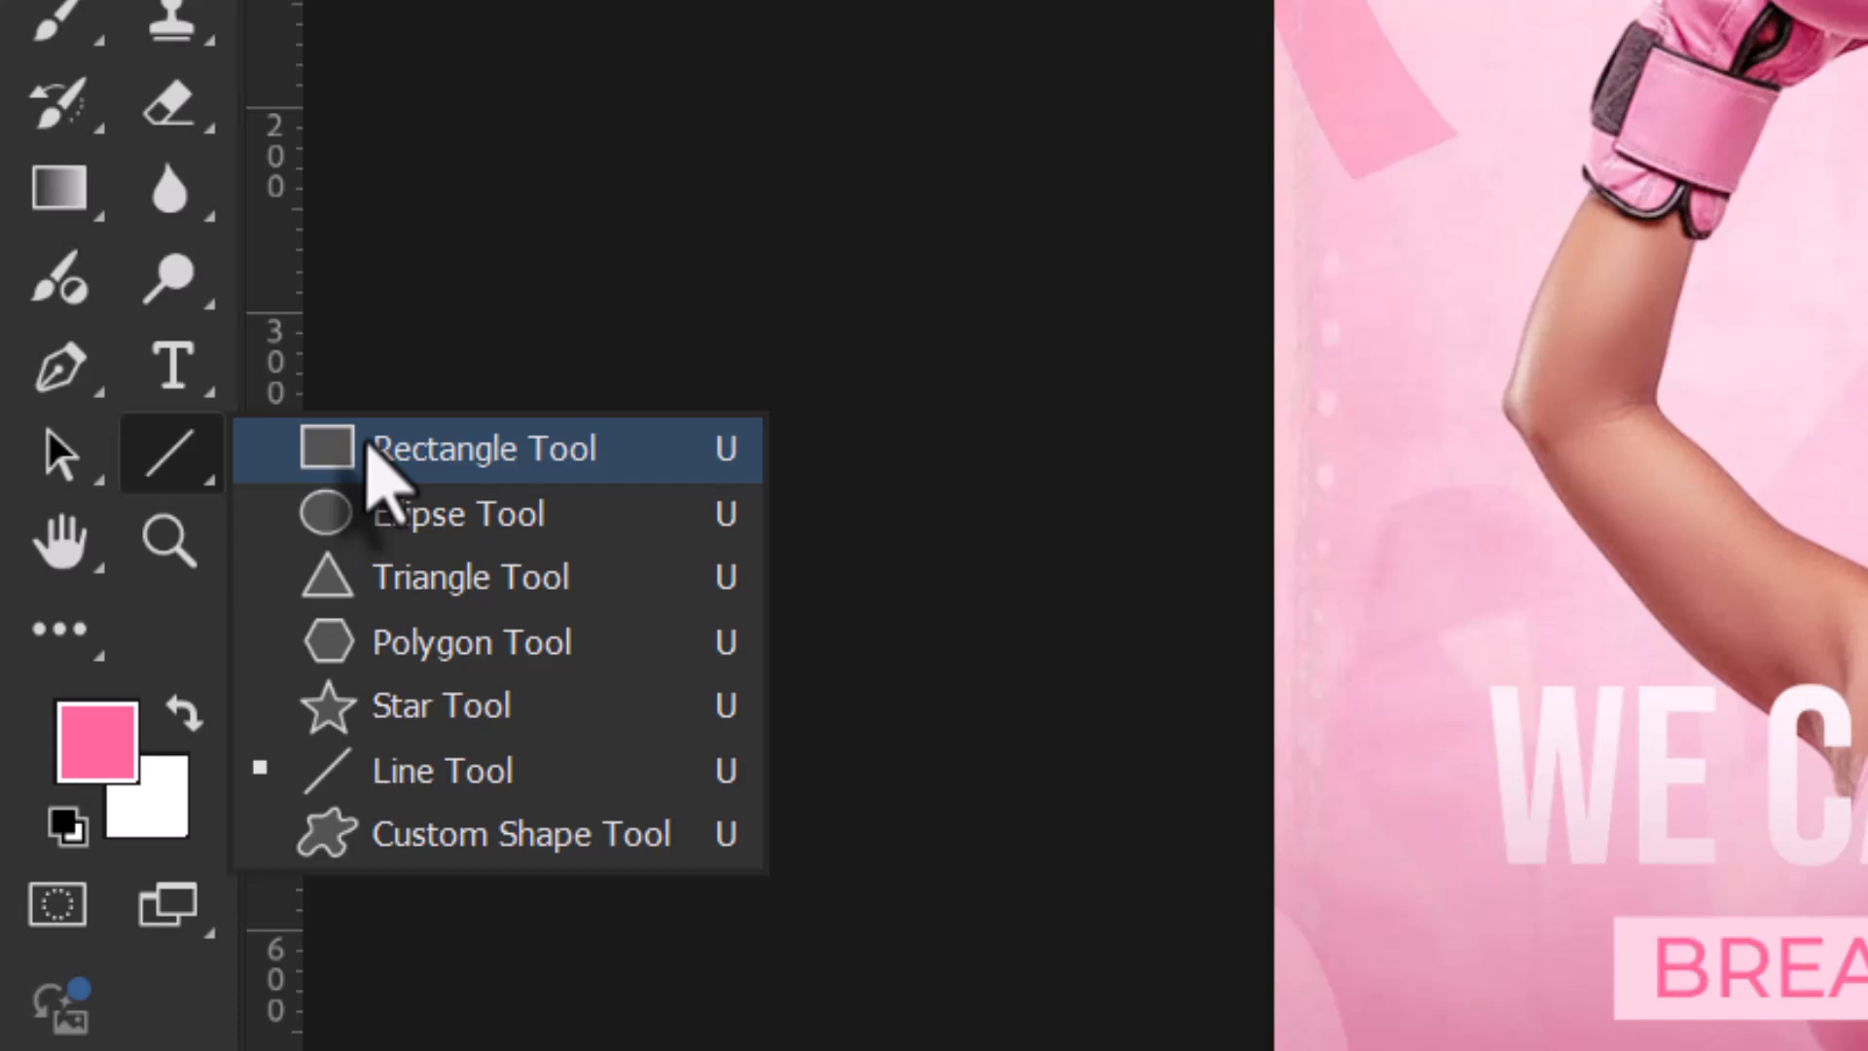
click(369, 453)
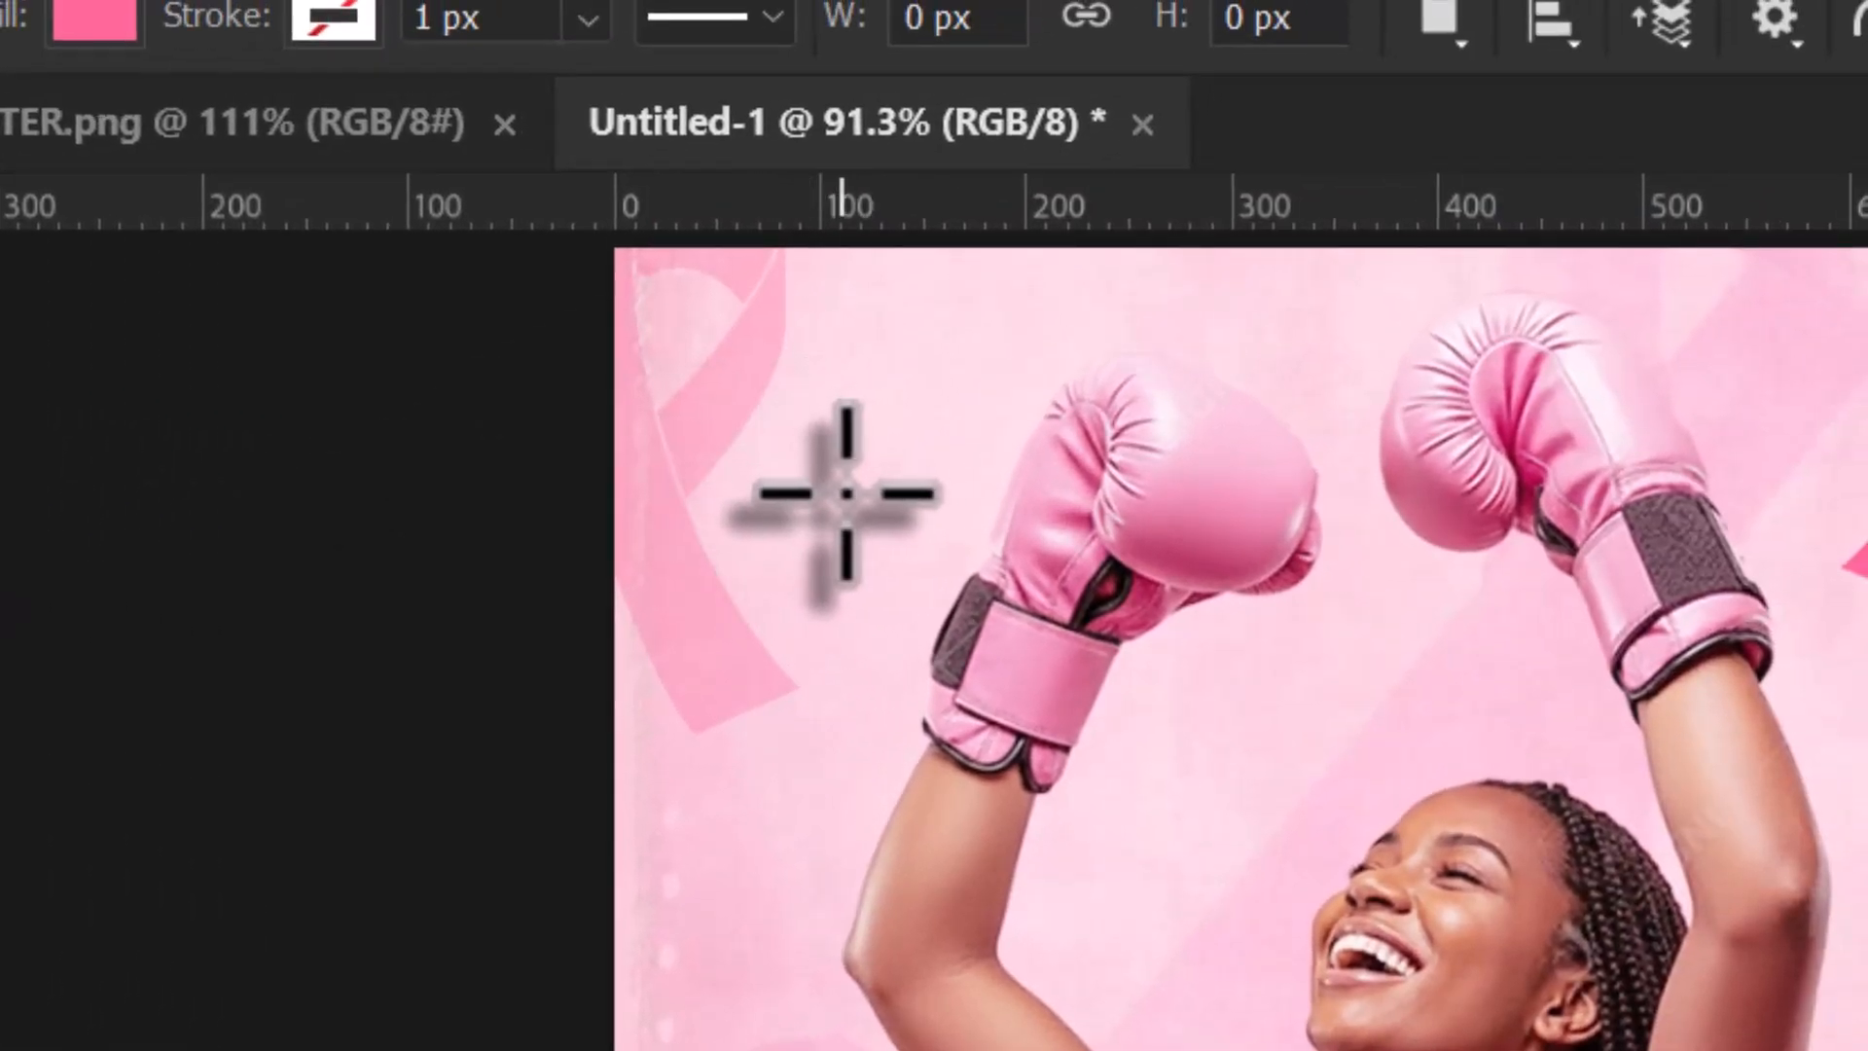
drag(762, 454, 910, 504)
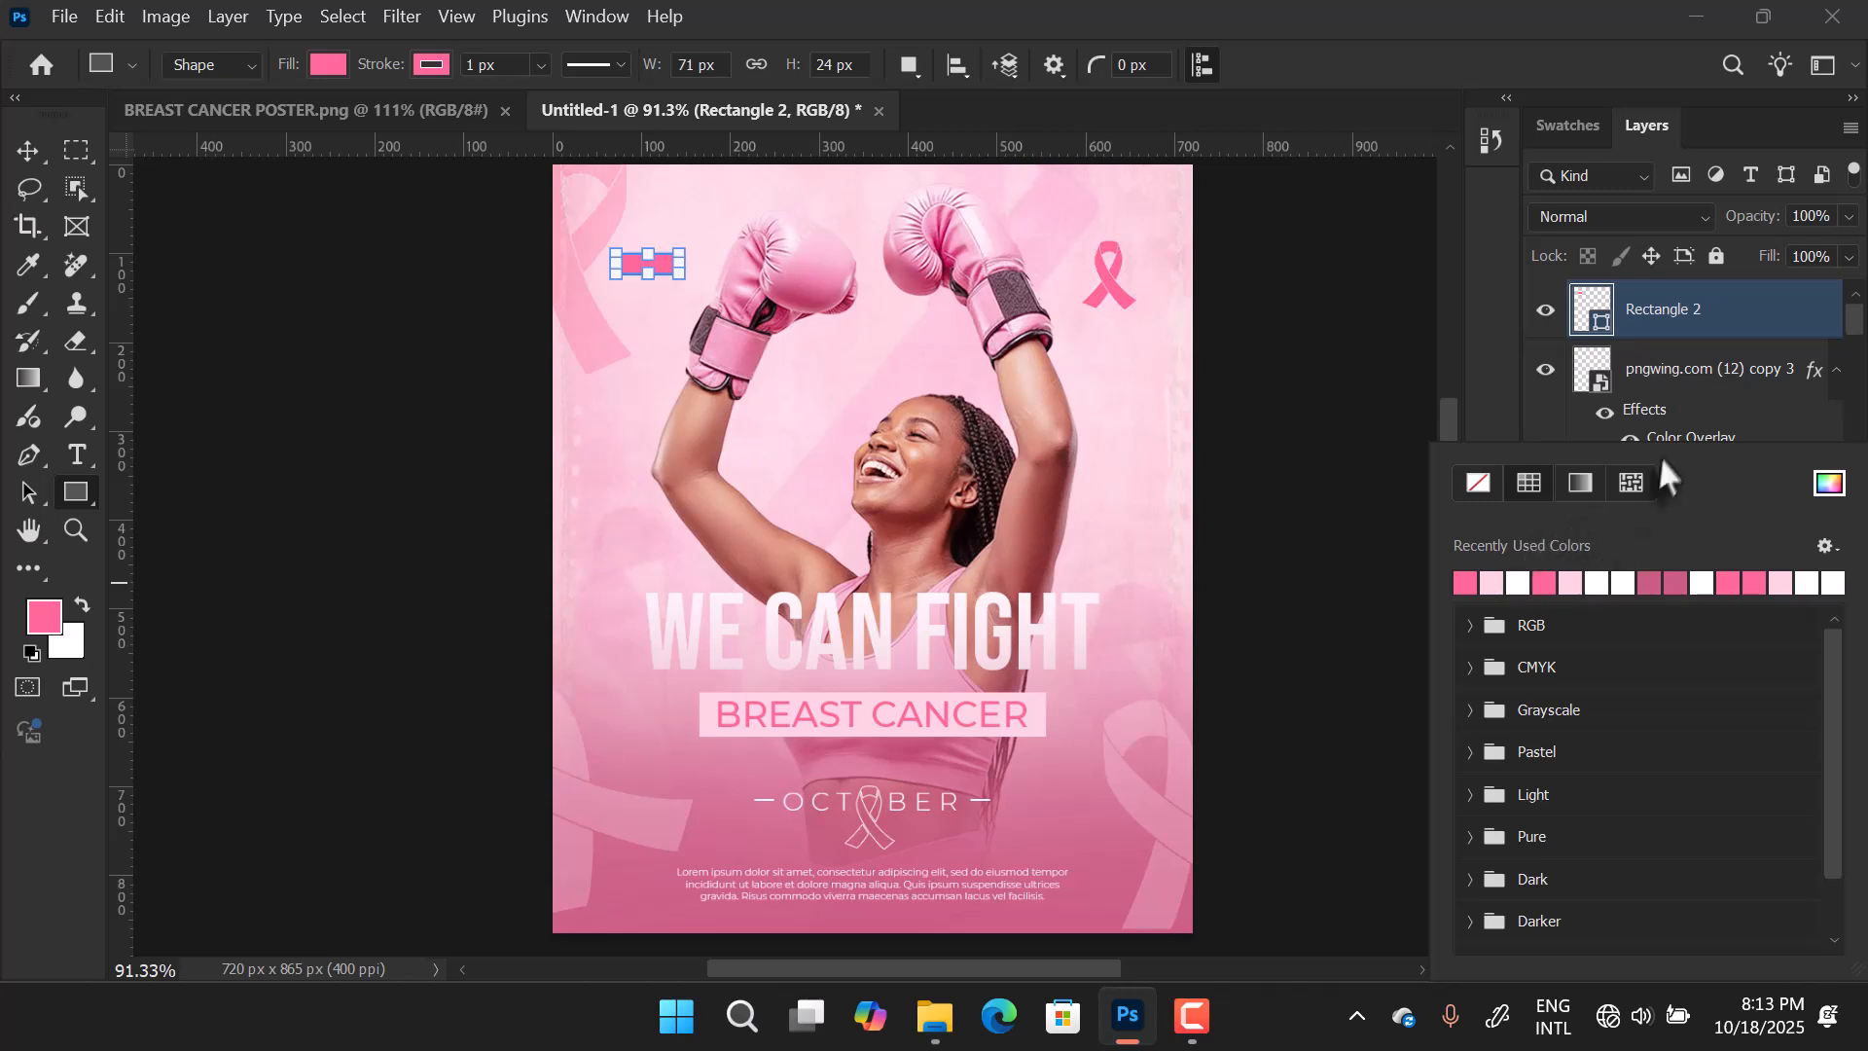
Give the small rectangle no fill and a 1 px pink stroke, and resize it to about 80 × 25 px.
click(1788, 331)
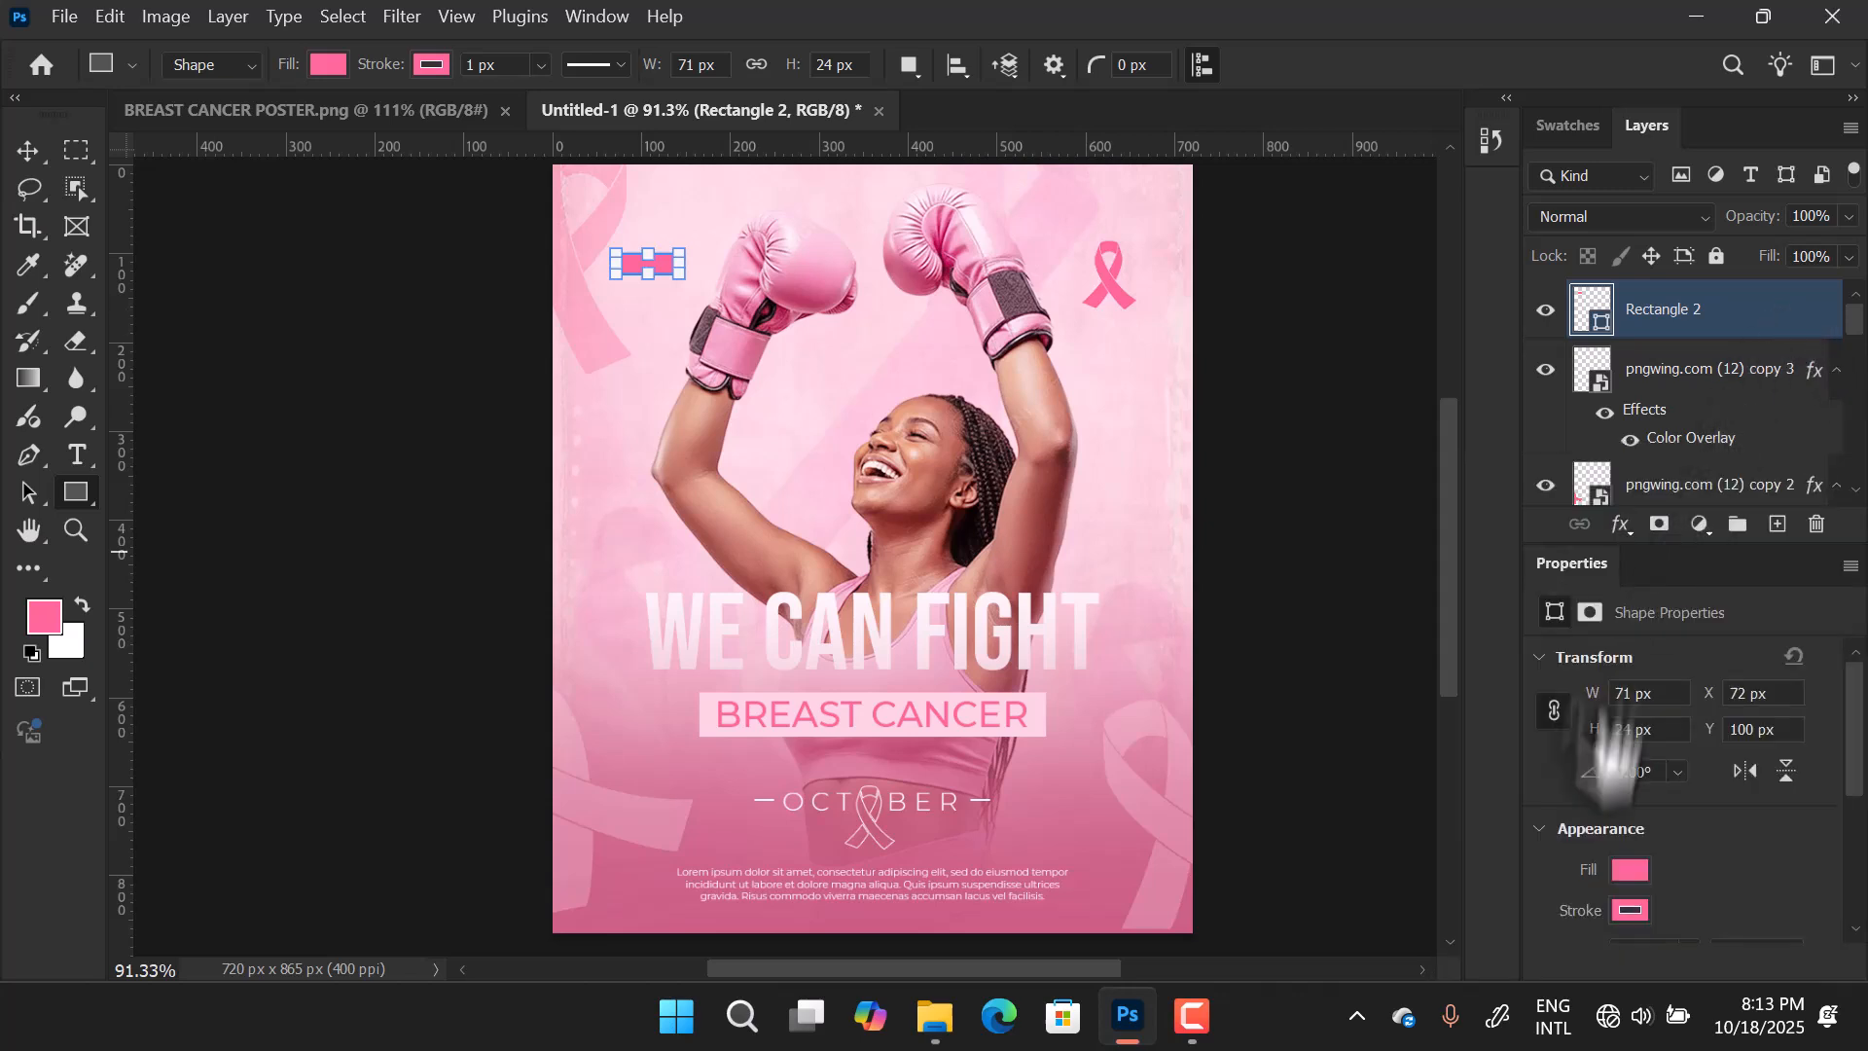
click(1631, 909)
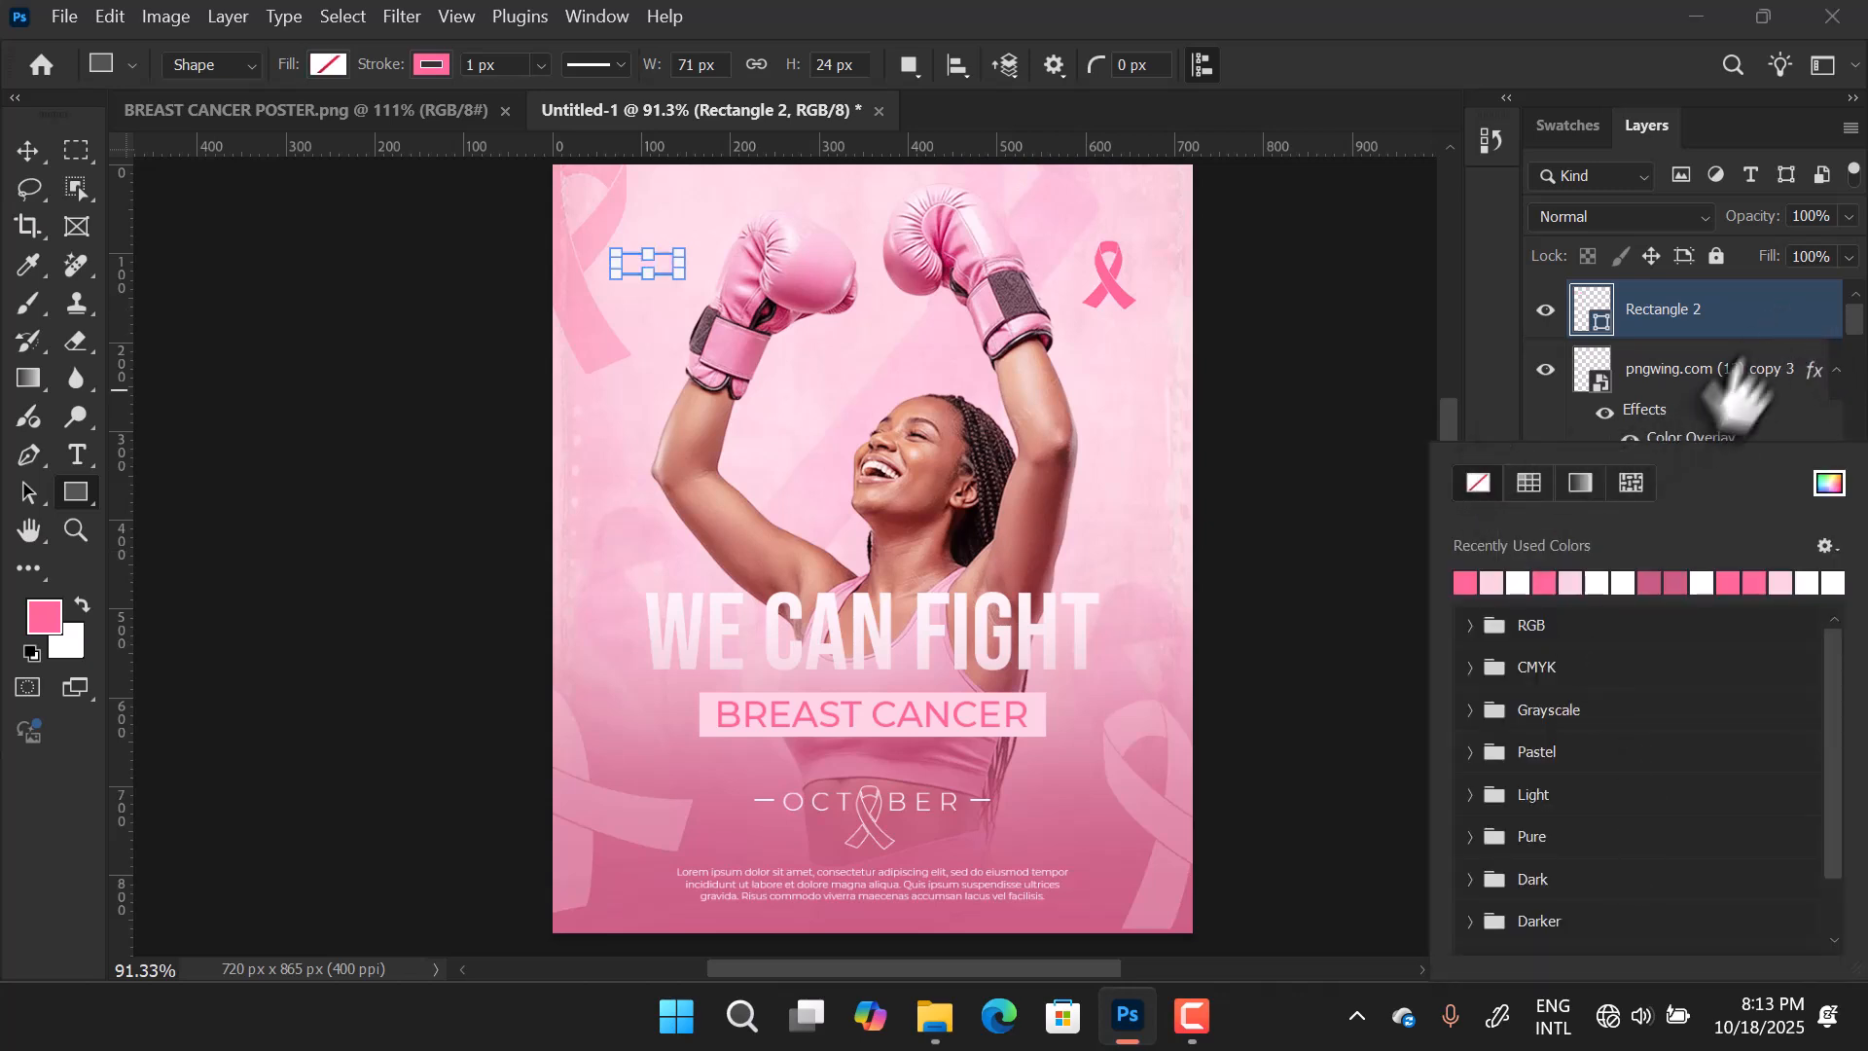
click(1736, 287)
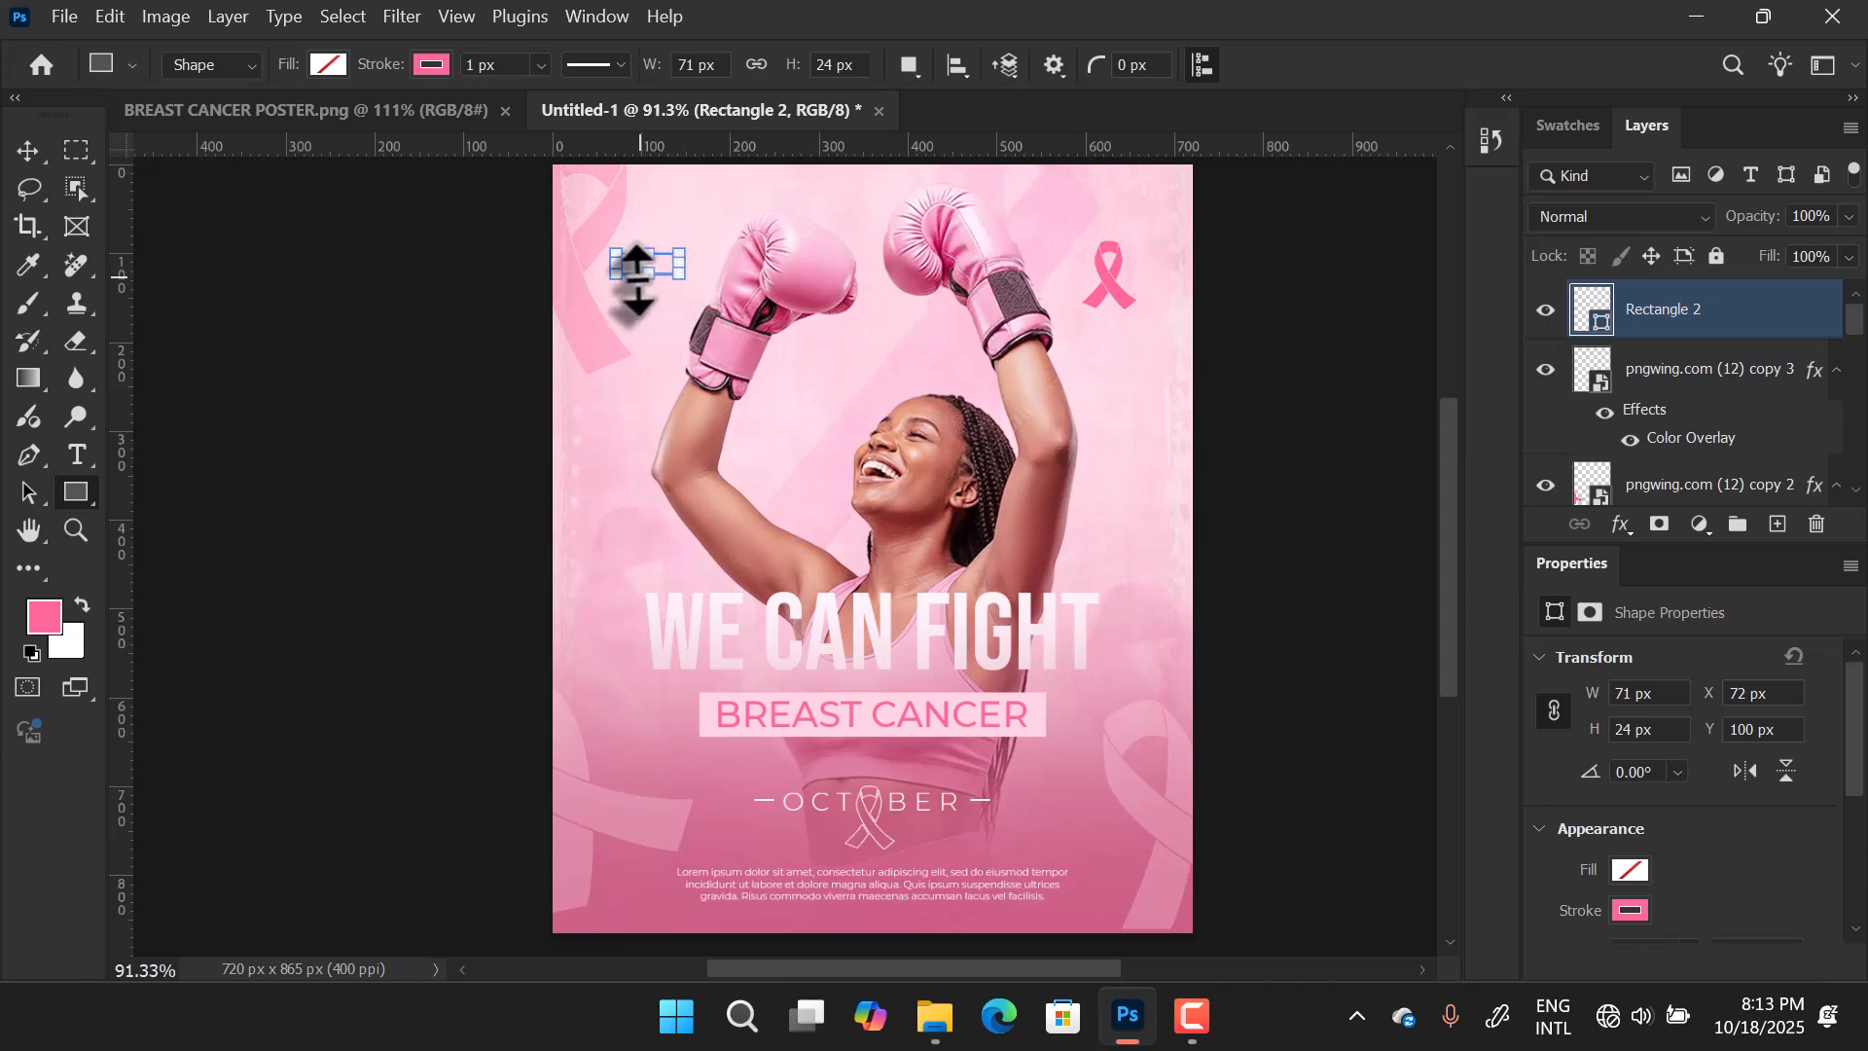
drag(607, 288, 605, 282)
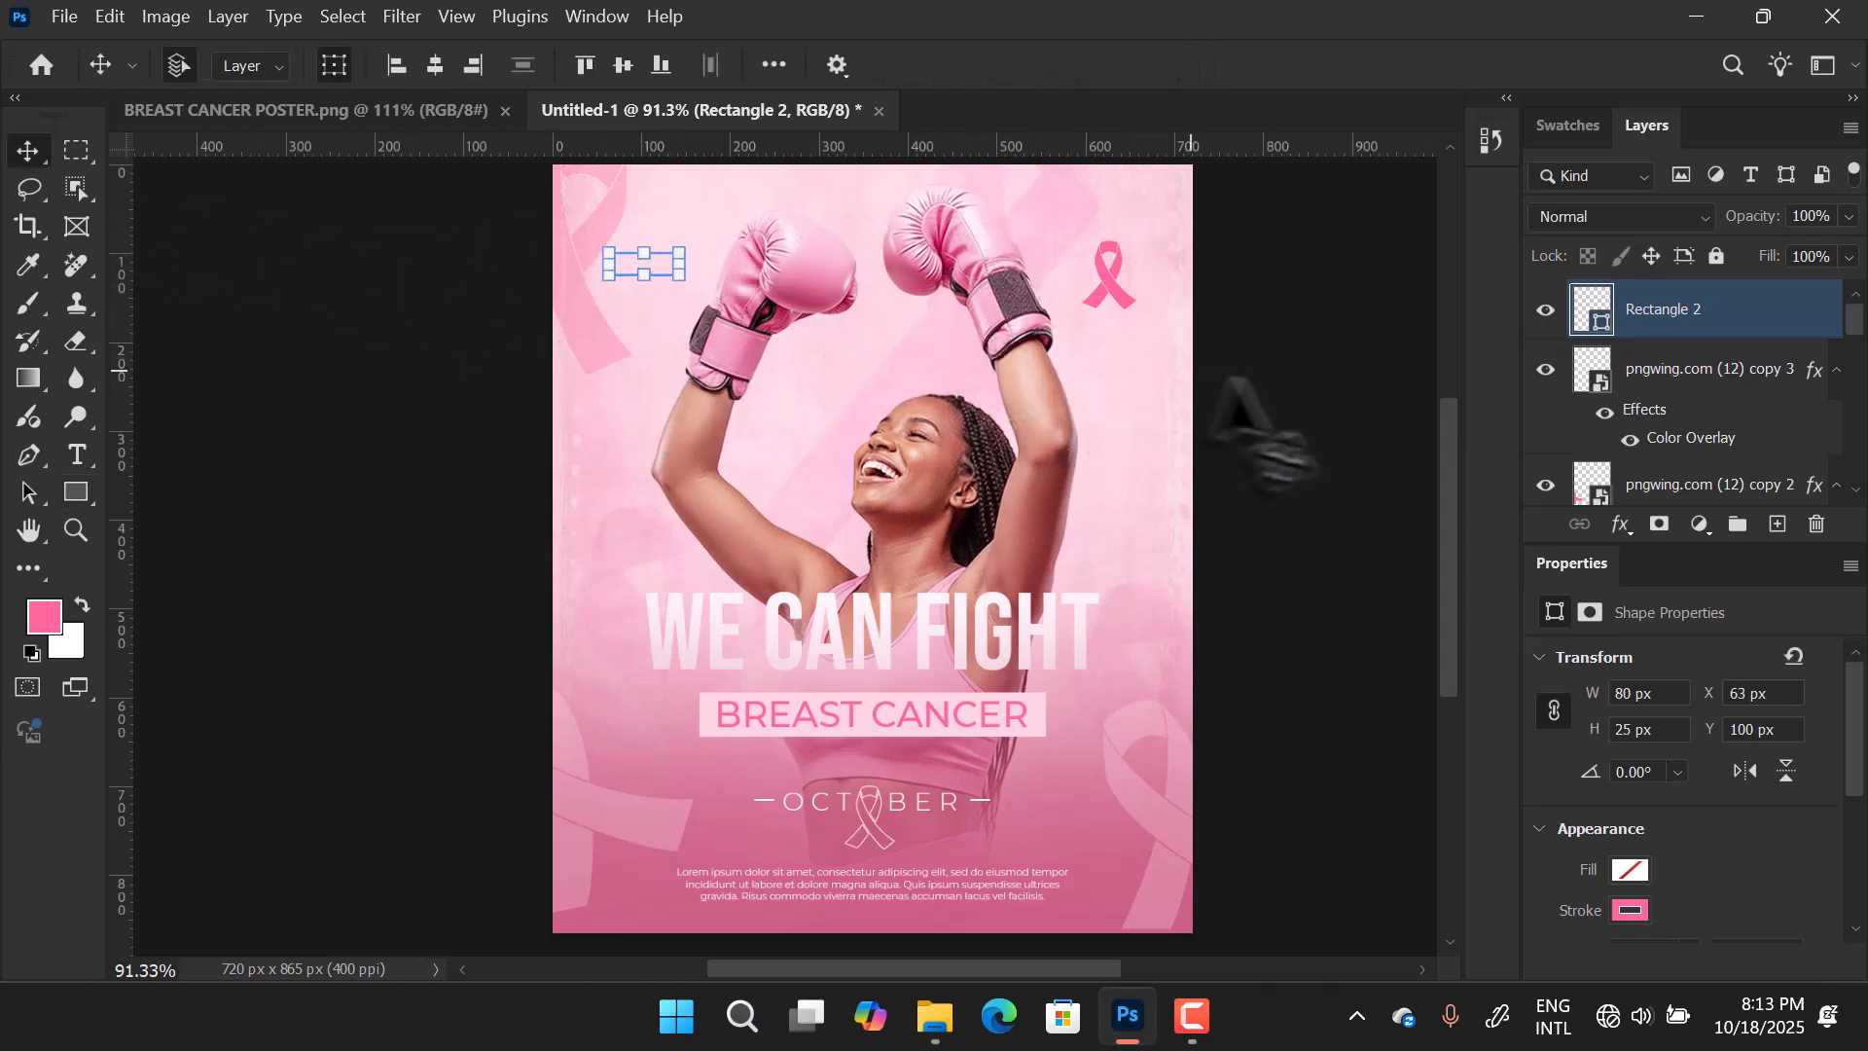
click(1273, 381)
Add the text LOGO in pink Montserrat Medium, 10.08 pt, over the outlined rectangle near the poster's upper-left corner.
click(78, 453)
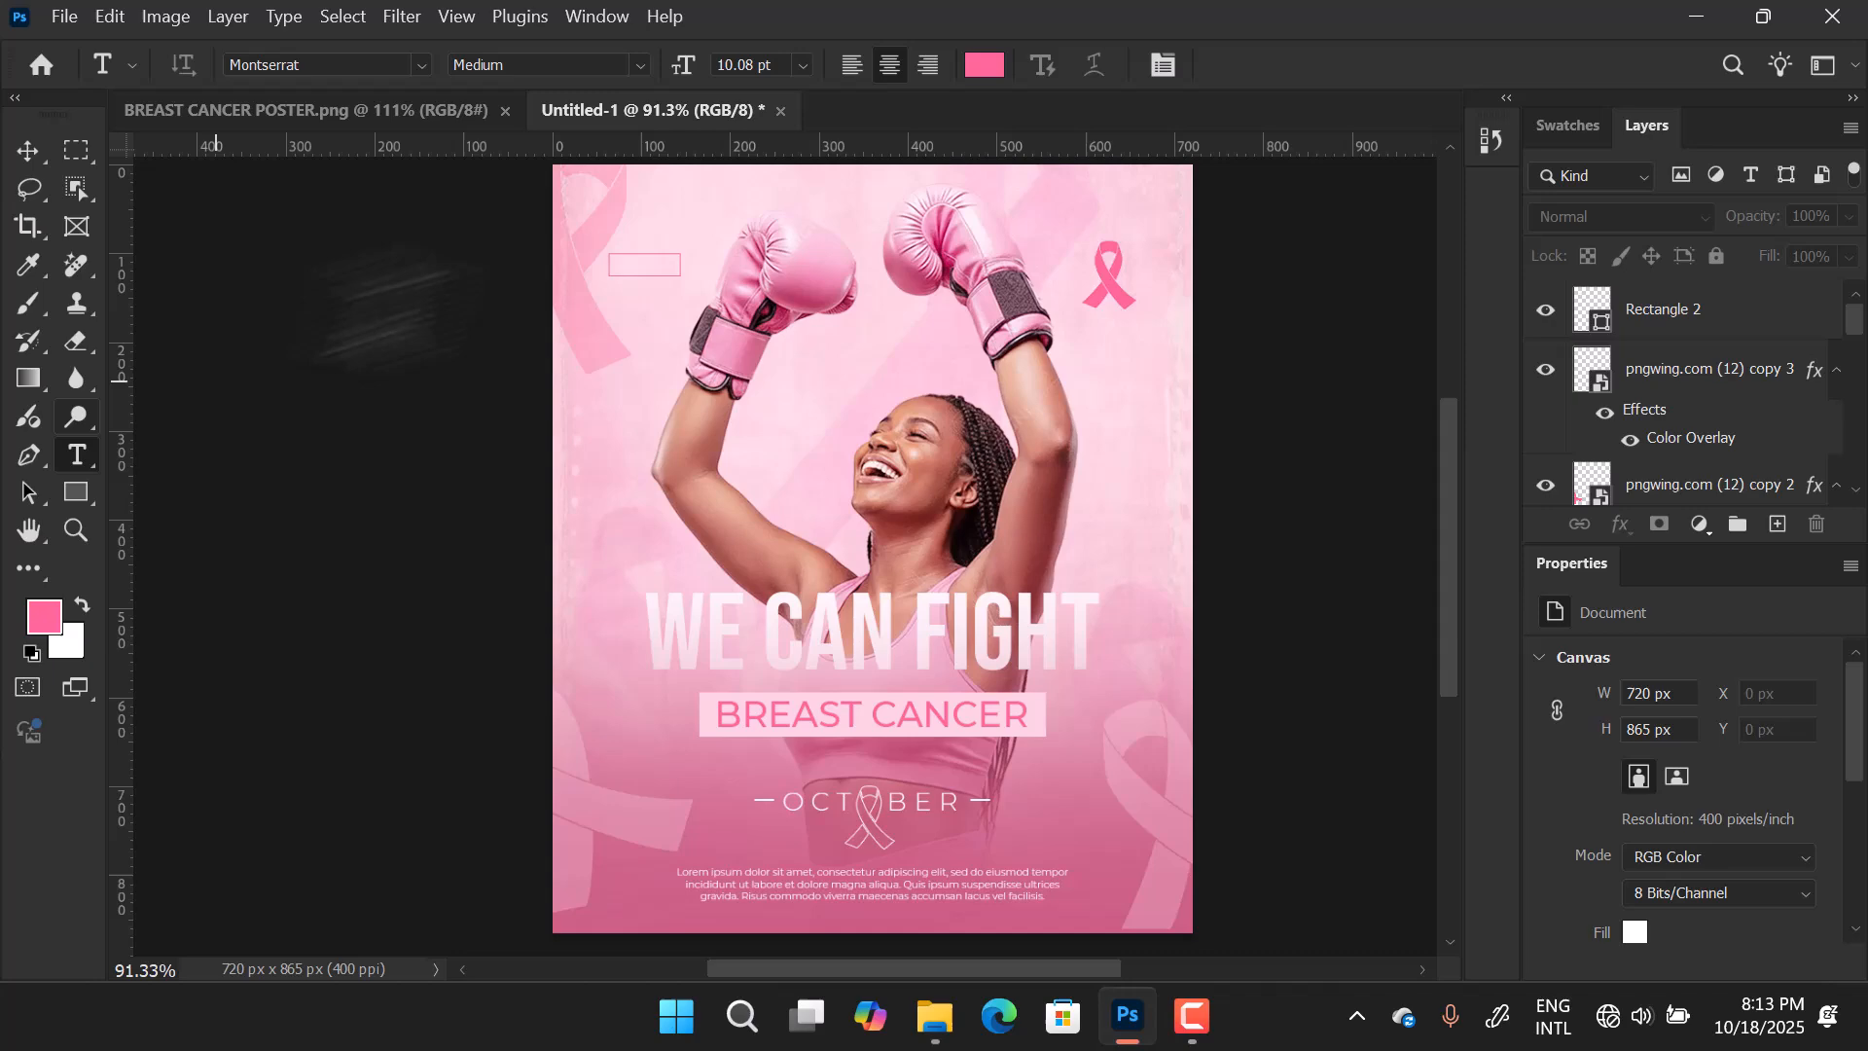
click(631, 270)
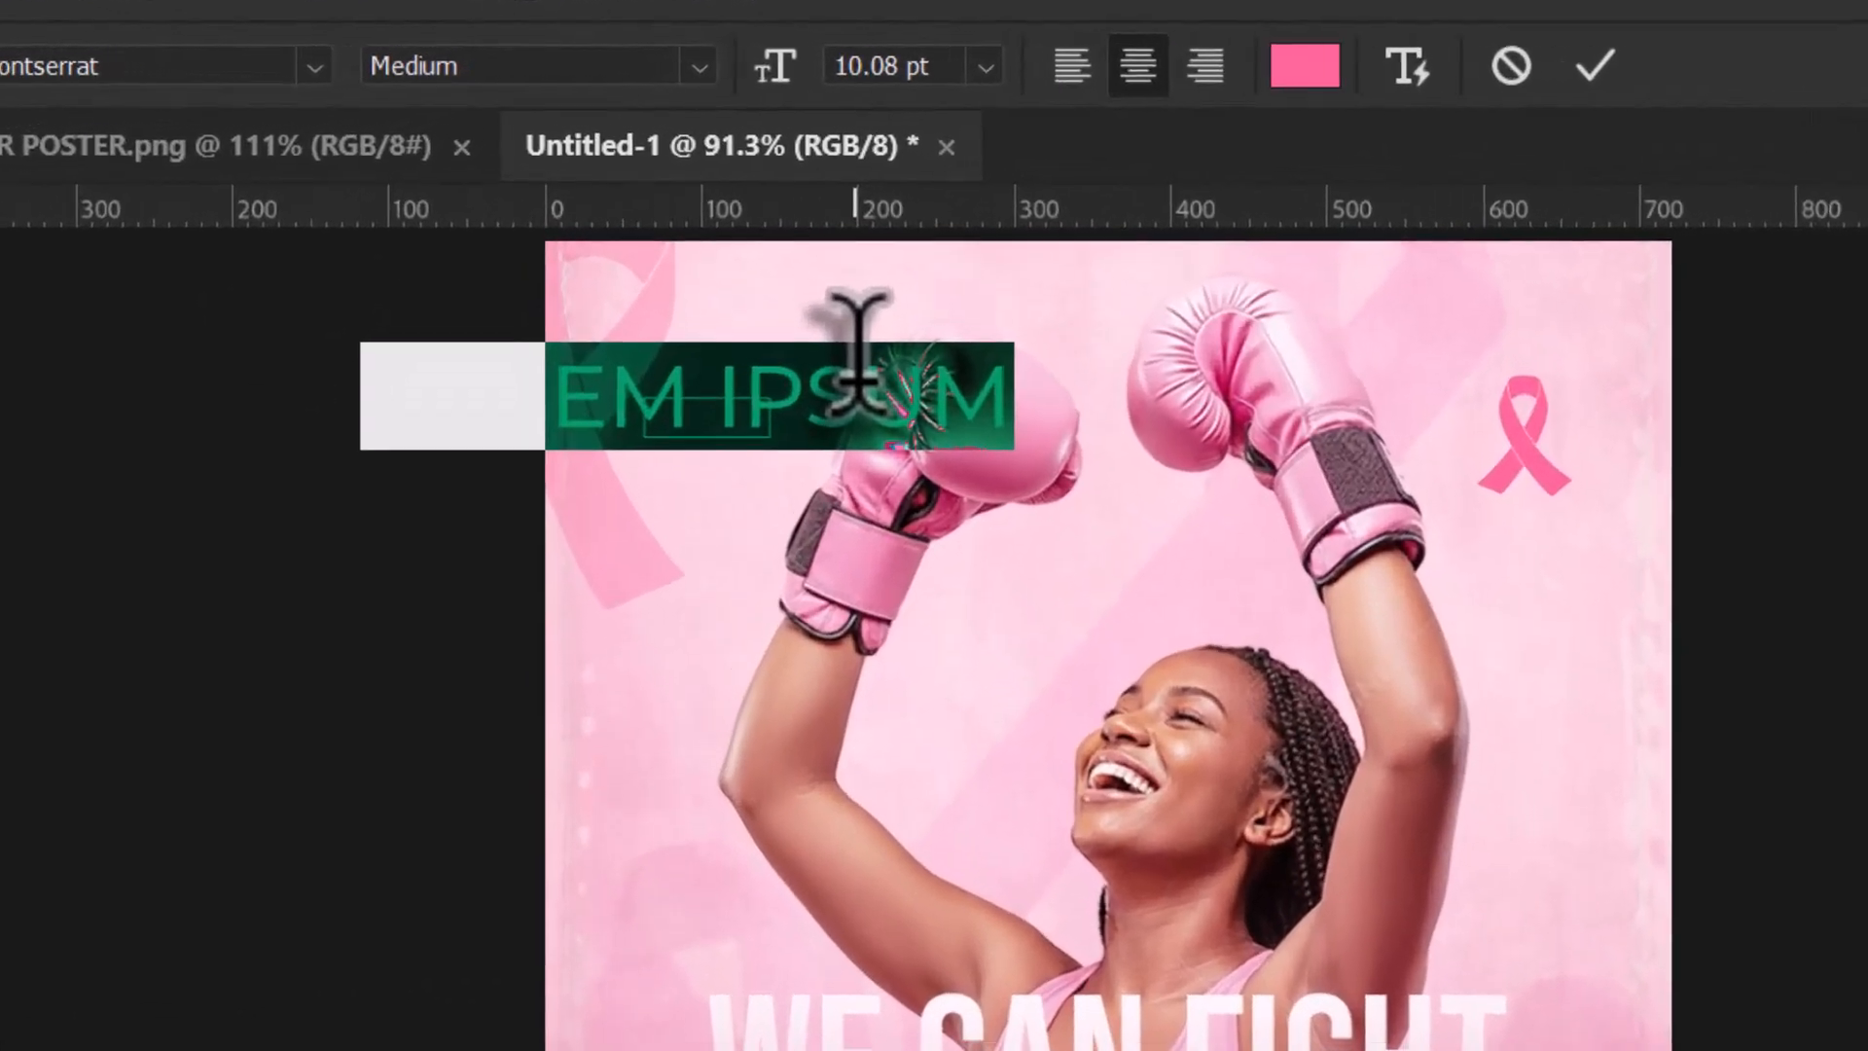
text(LOGO)
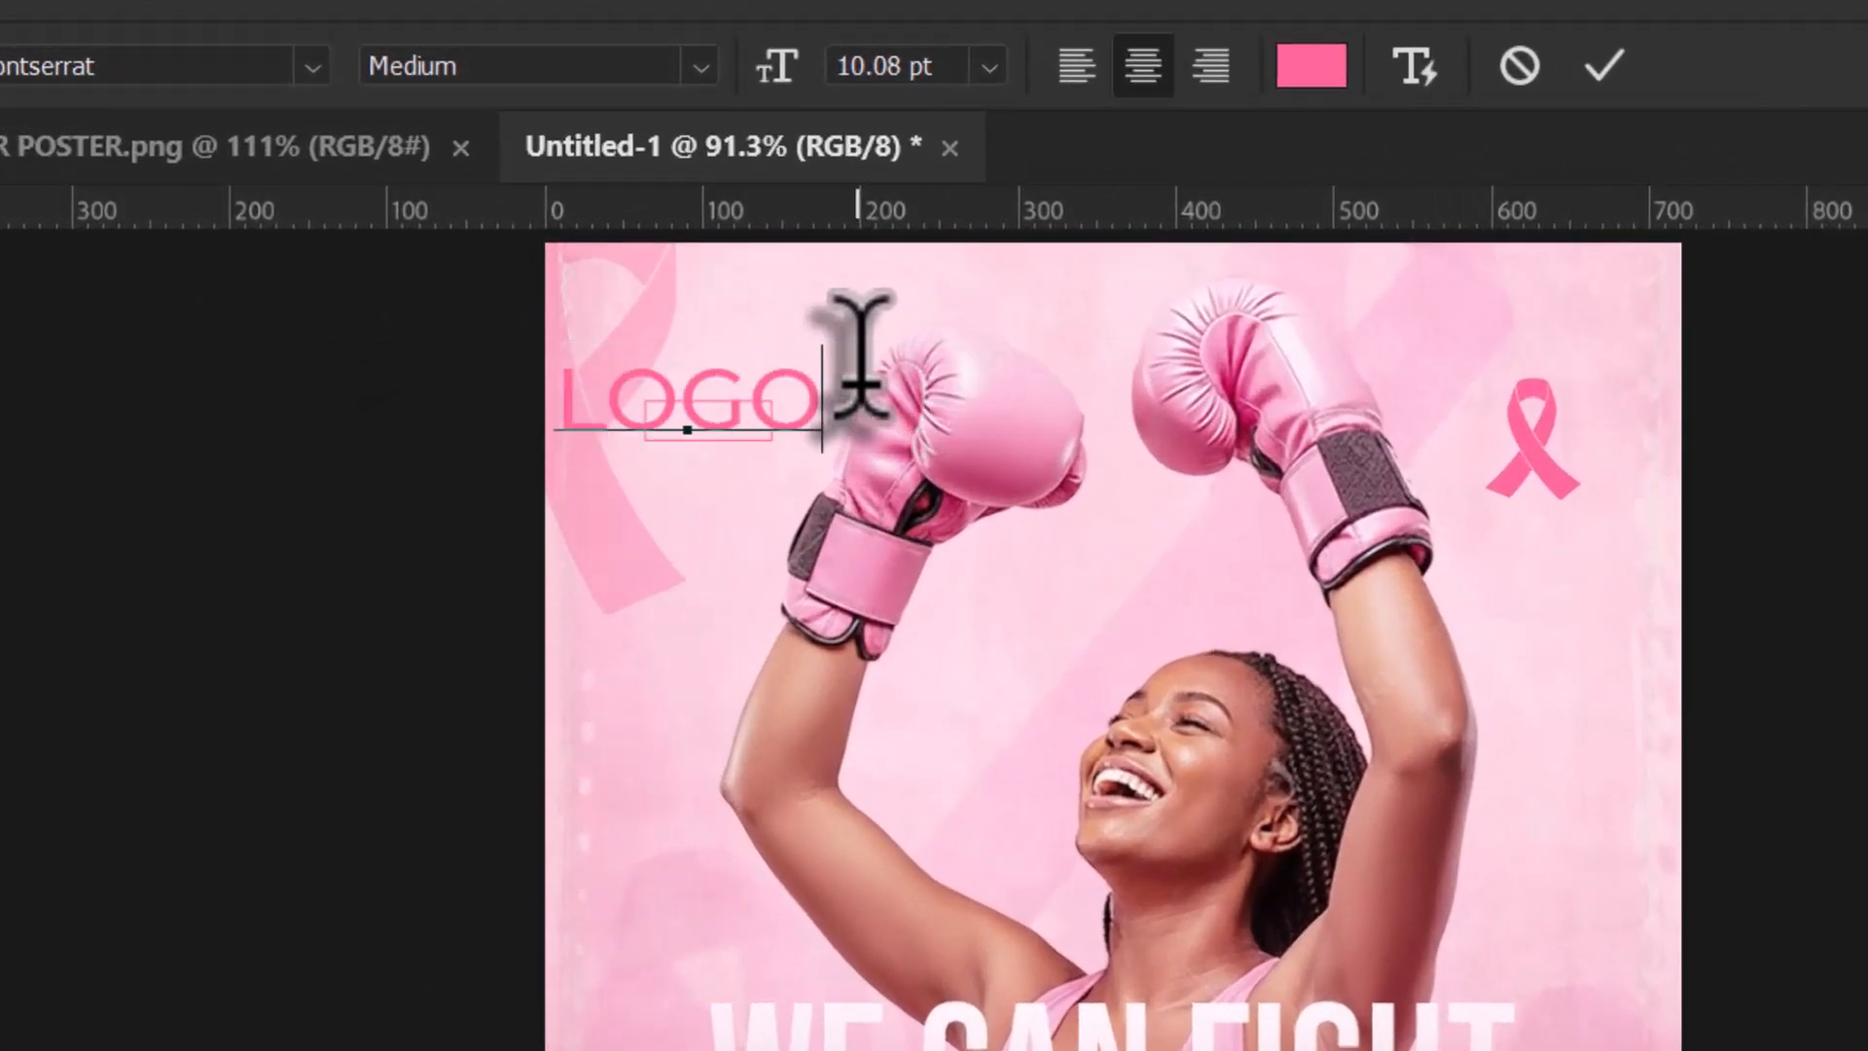
click(1604, 66)
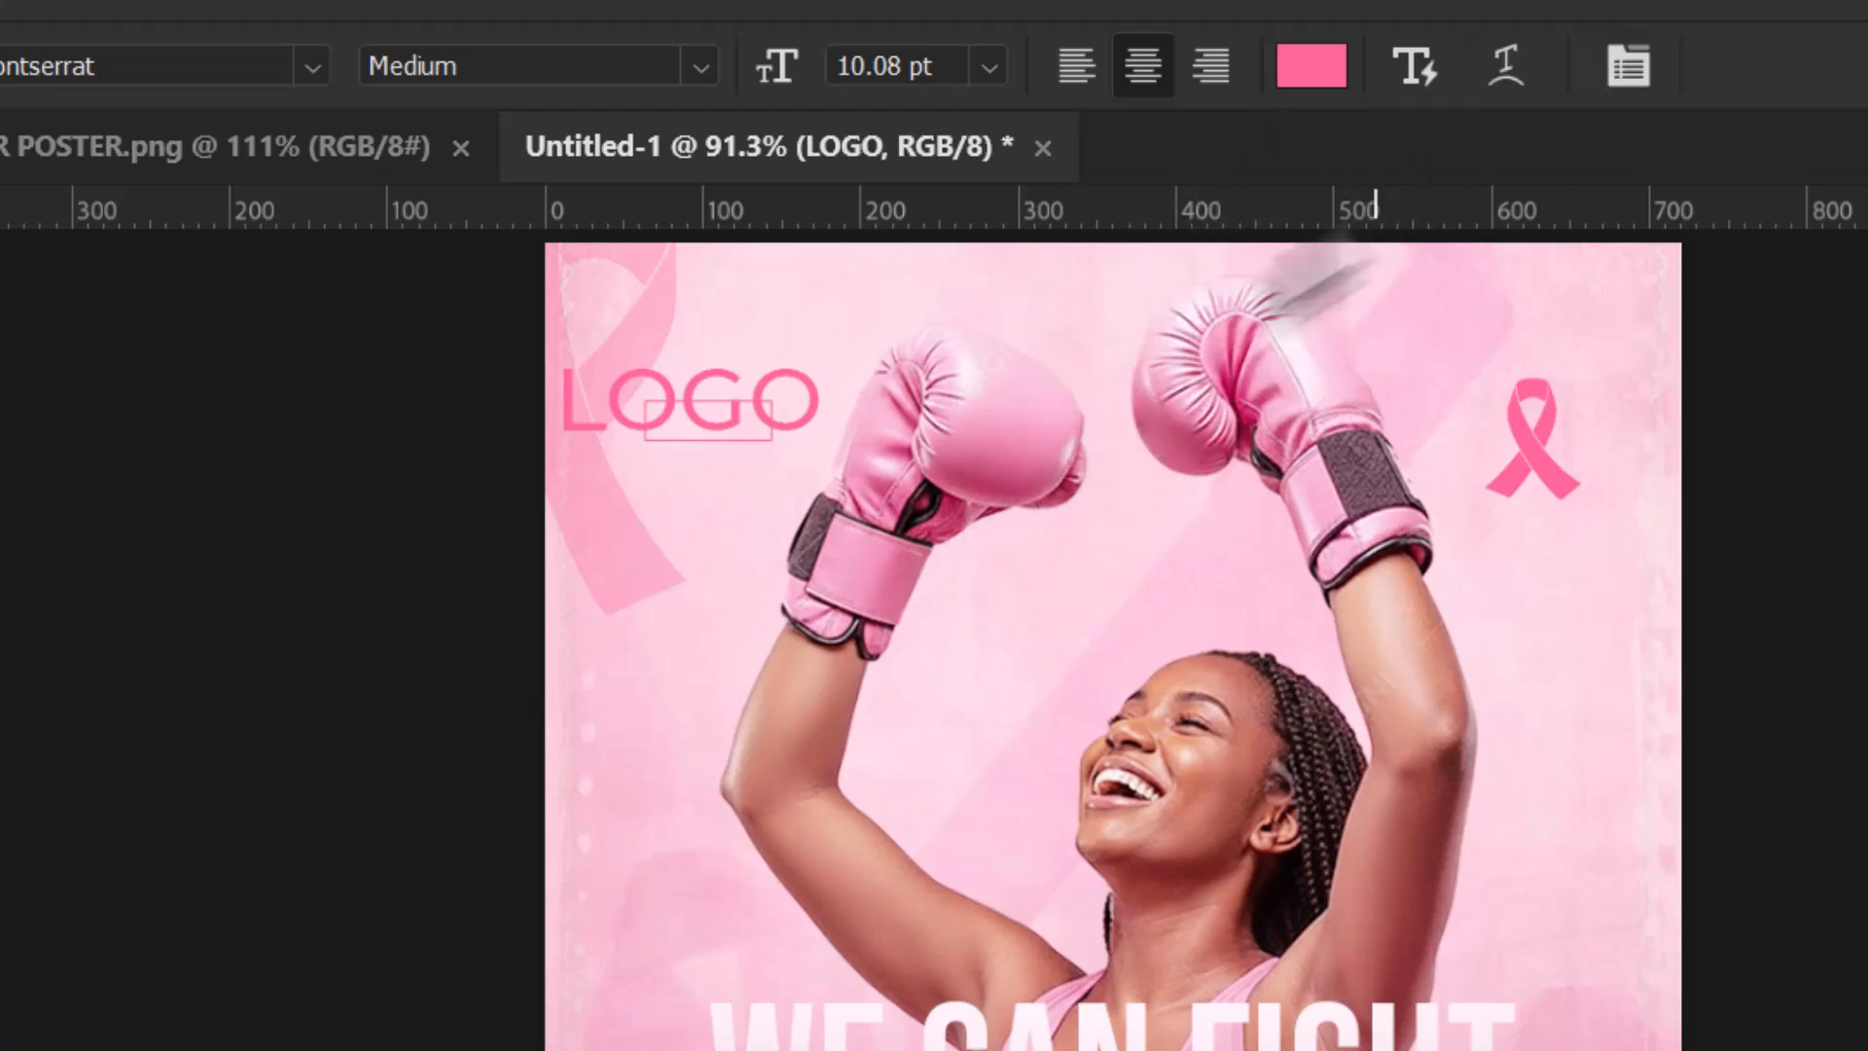
key(v)
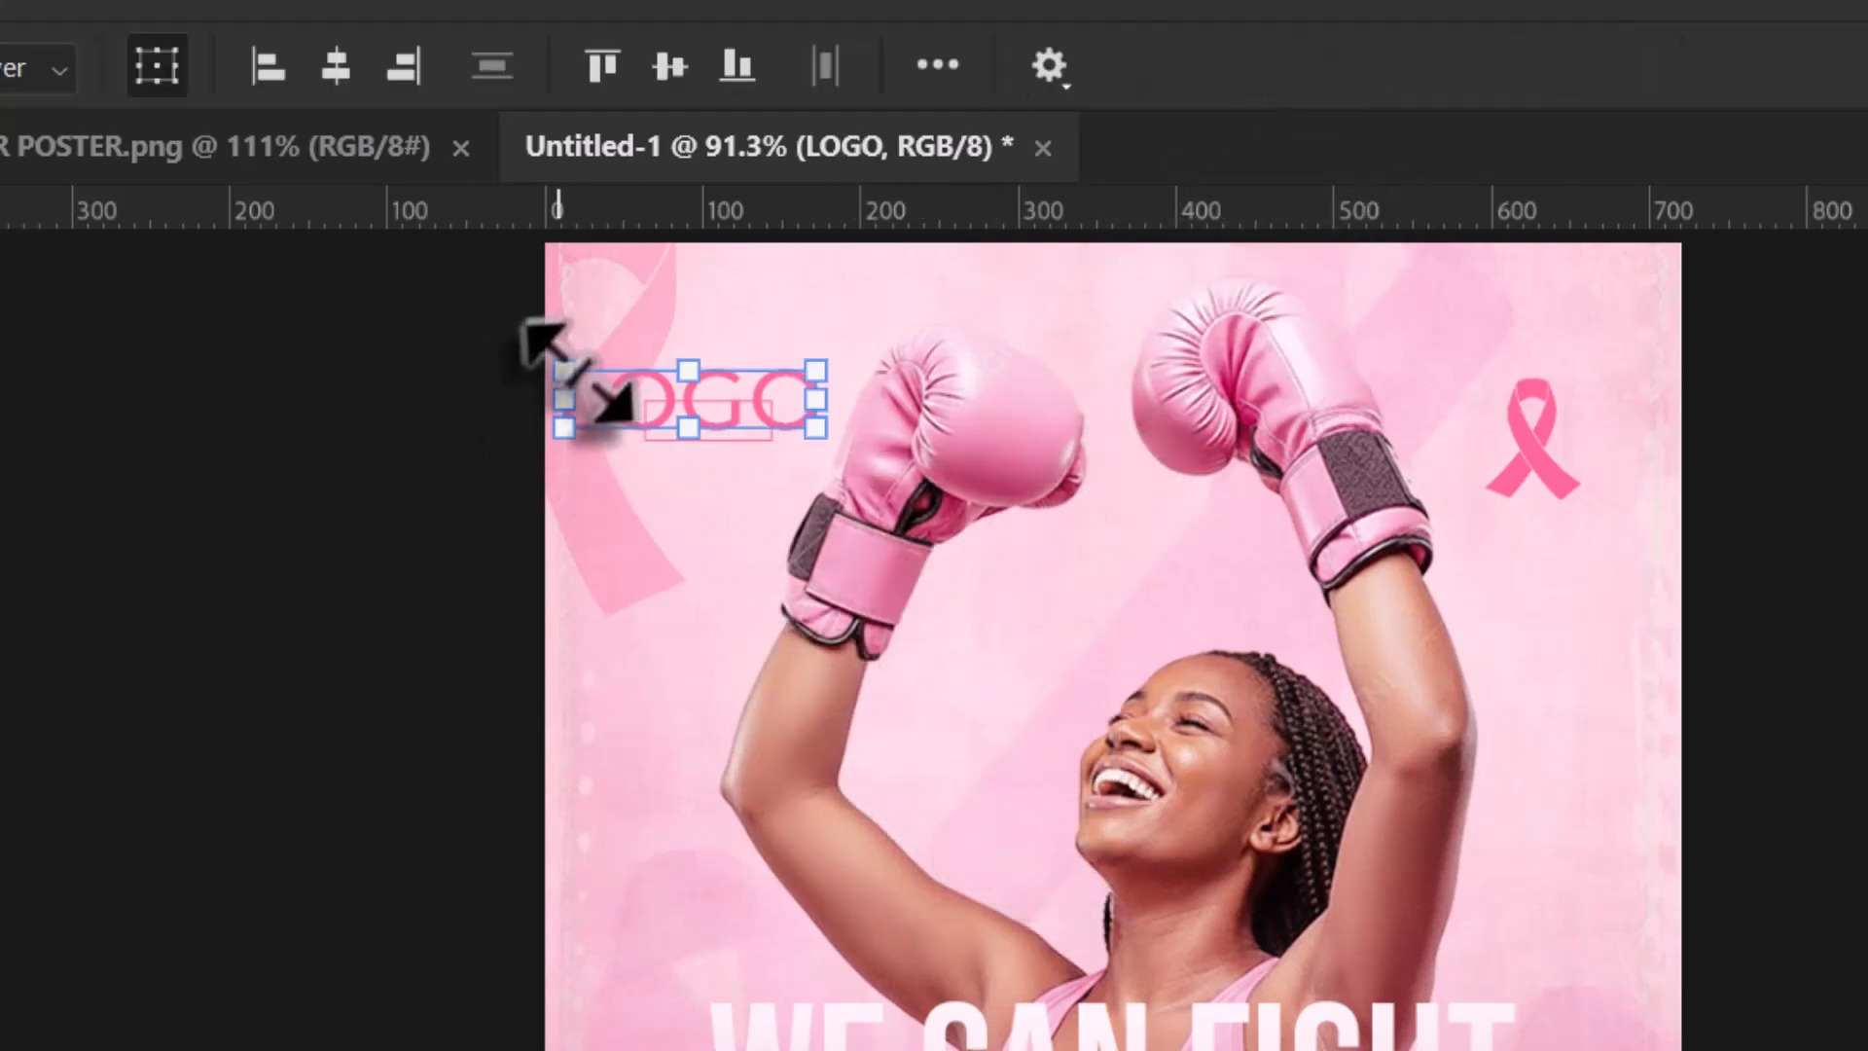
Scale the LOGO text down to about 43% and move it into the outlined rectangle.
drag(564, 399, 708, 404)
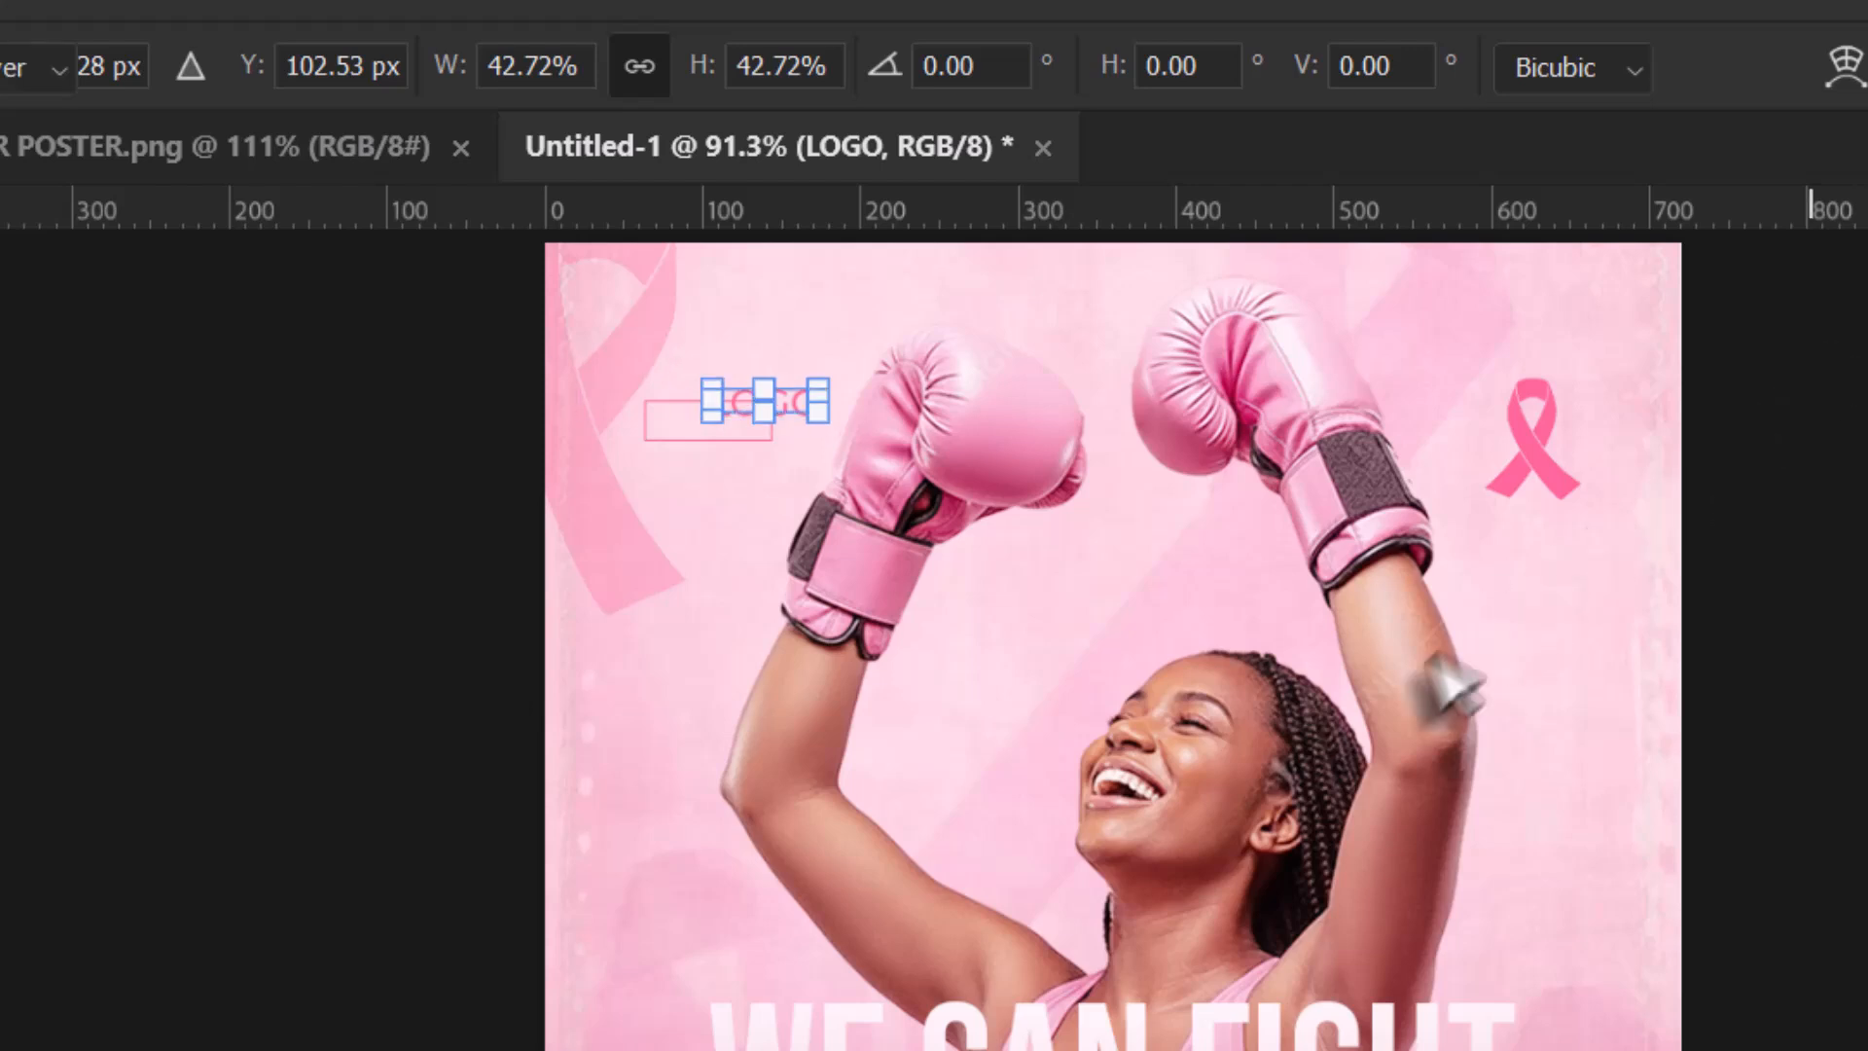
key(Return)
drag(1501, 584, 1435, 563)
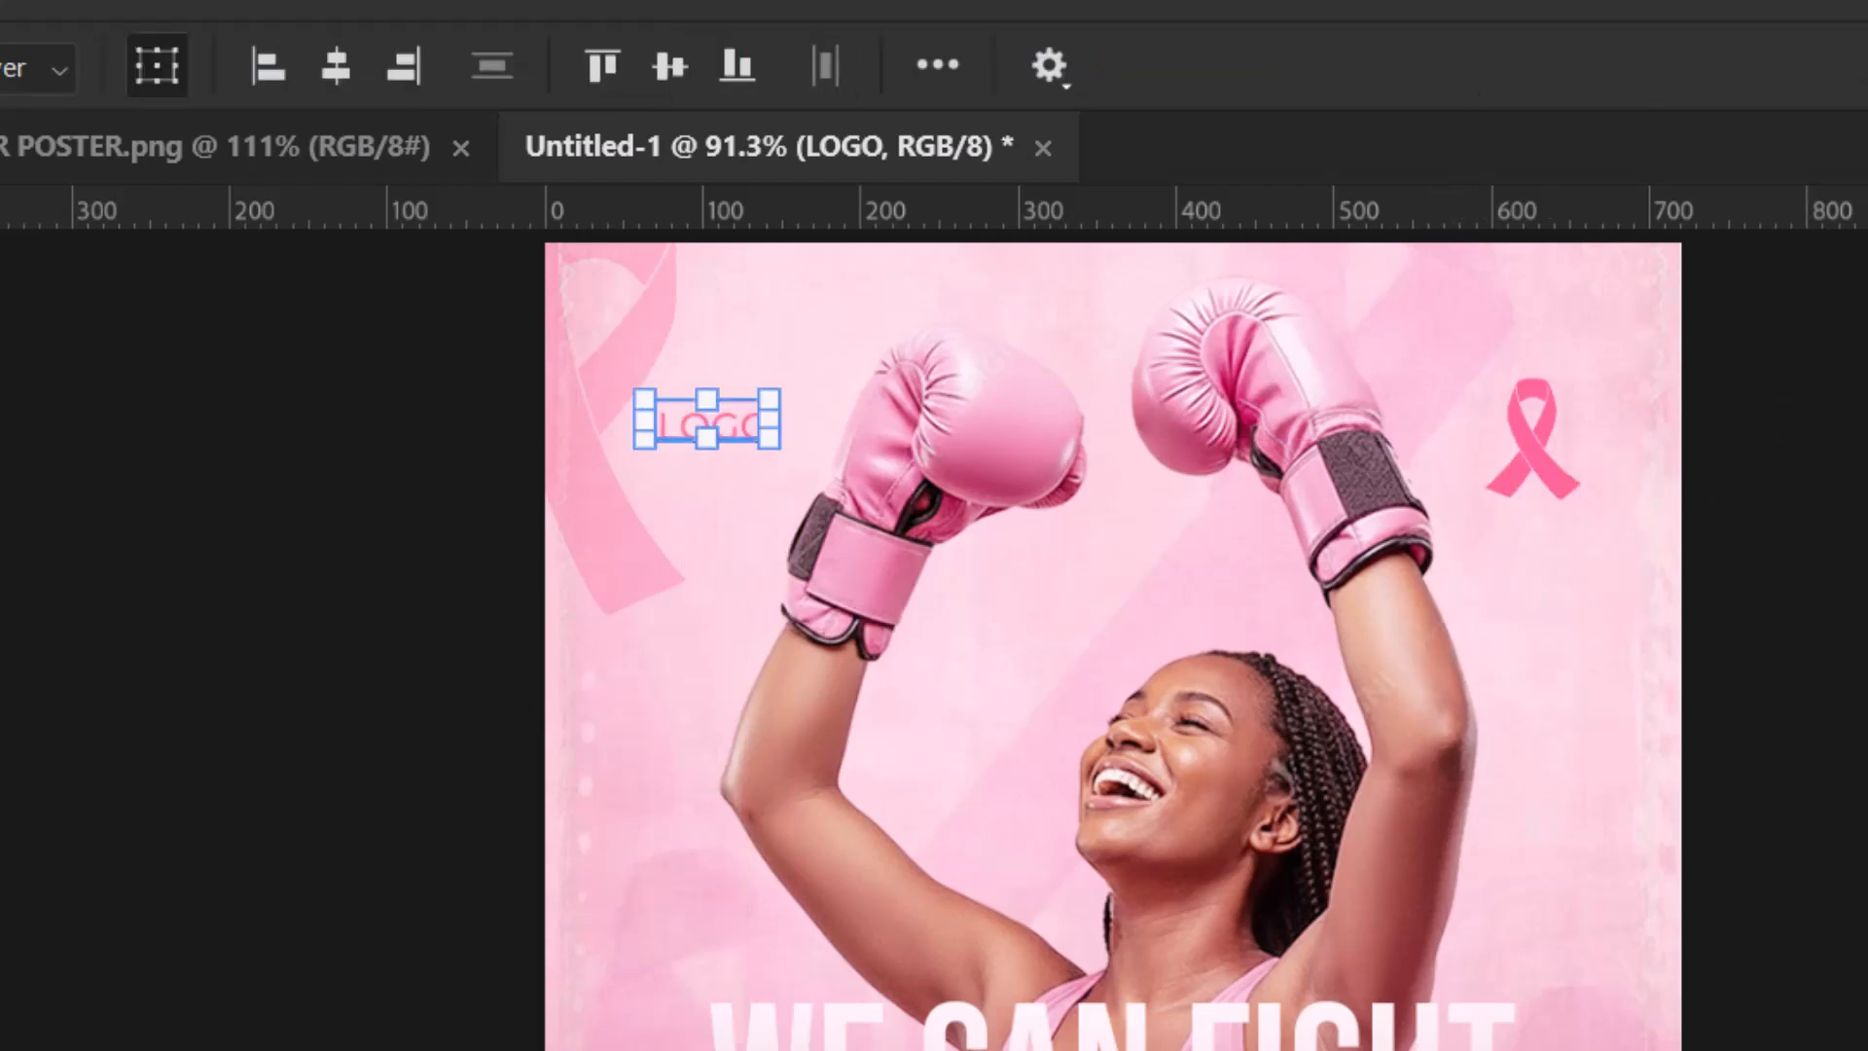
Set the alignment reference to Selection and centre the LOGO text vertically within the outlined rectangle.
click(936, 66)
click(1178, 545)
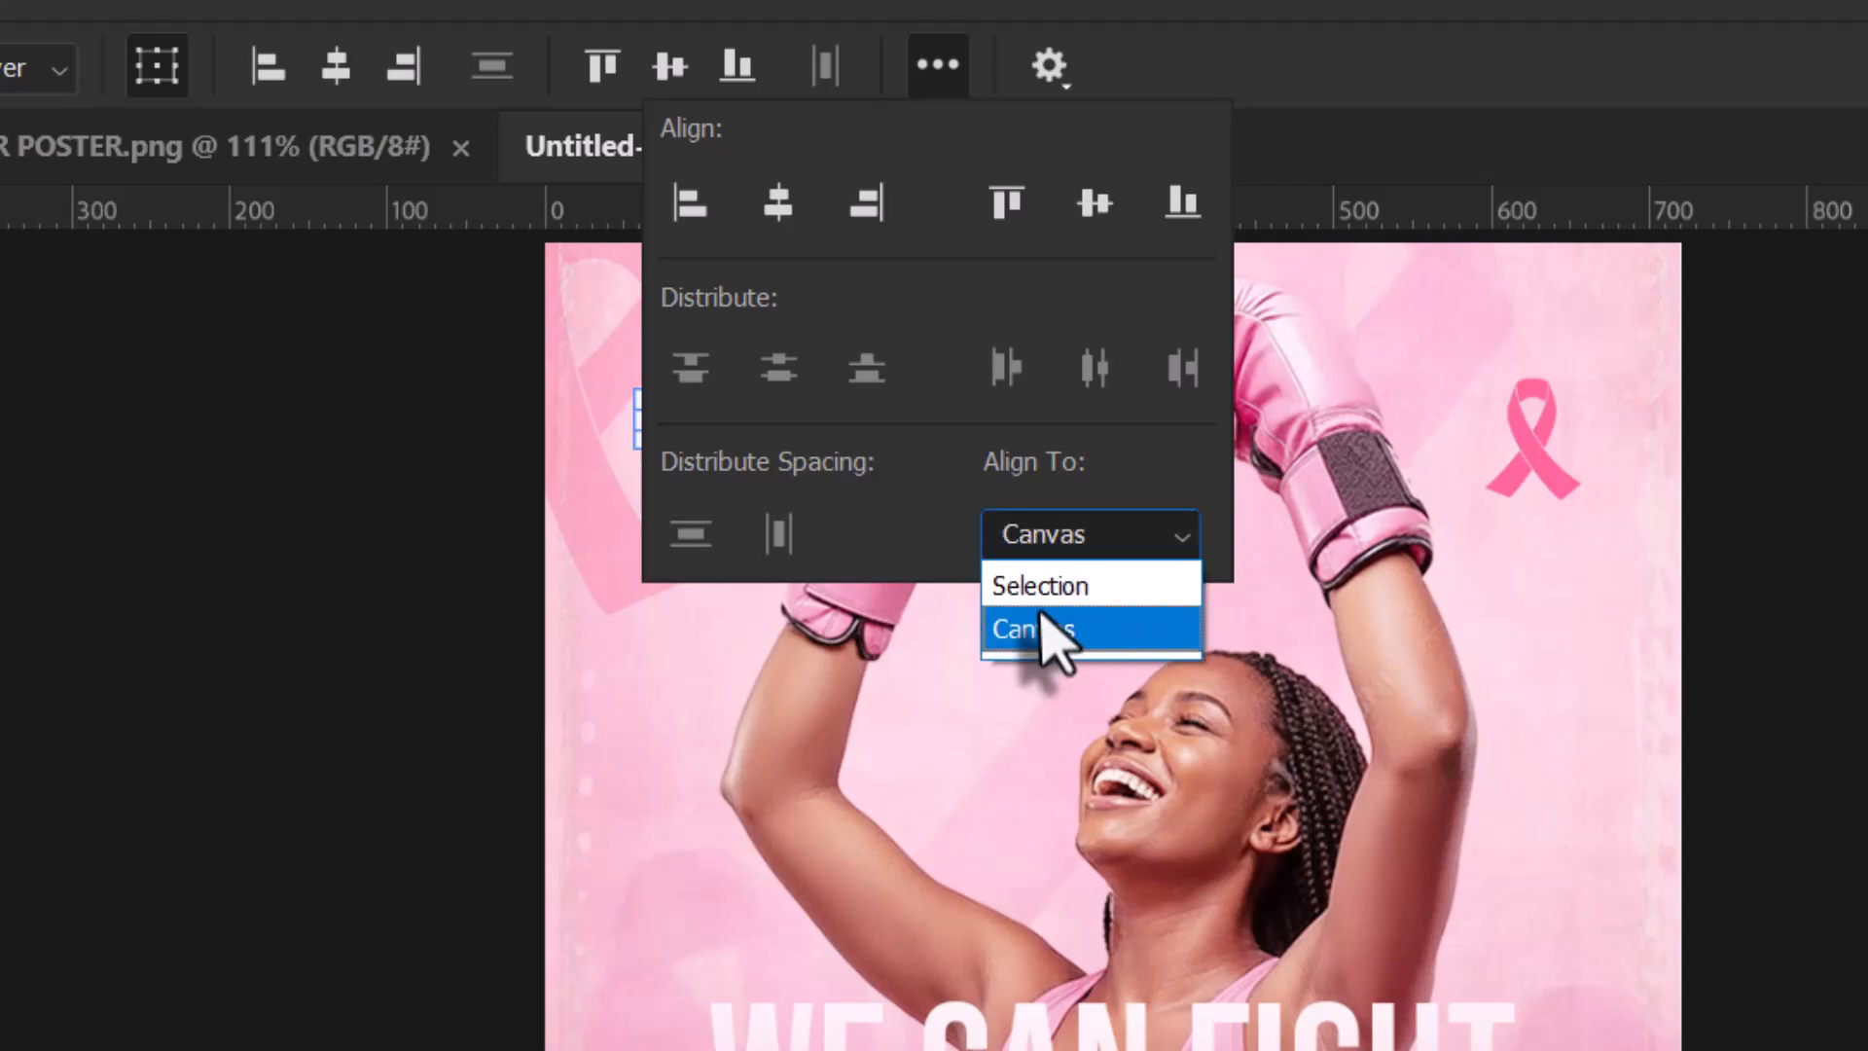
click(1049, 585)
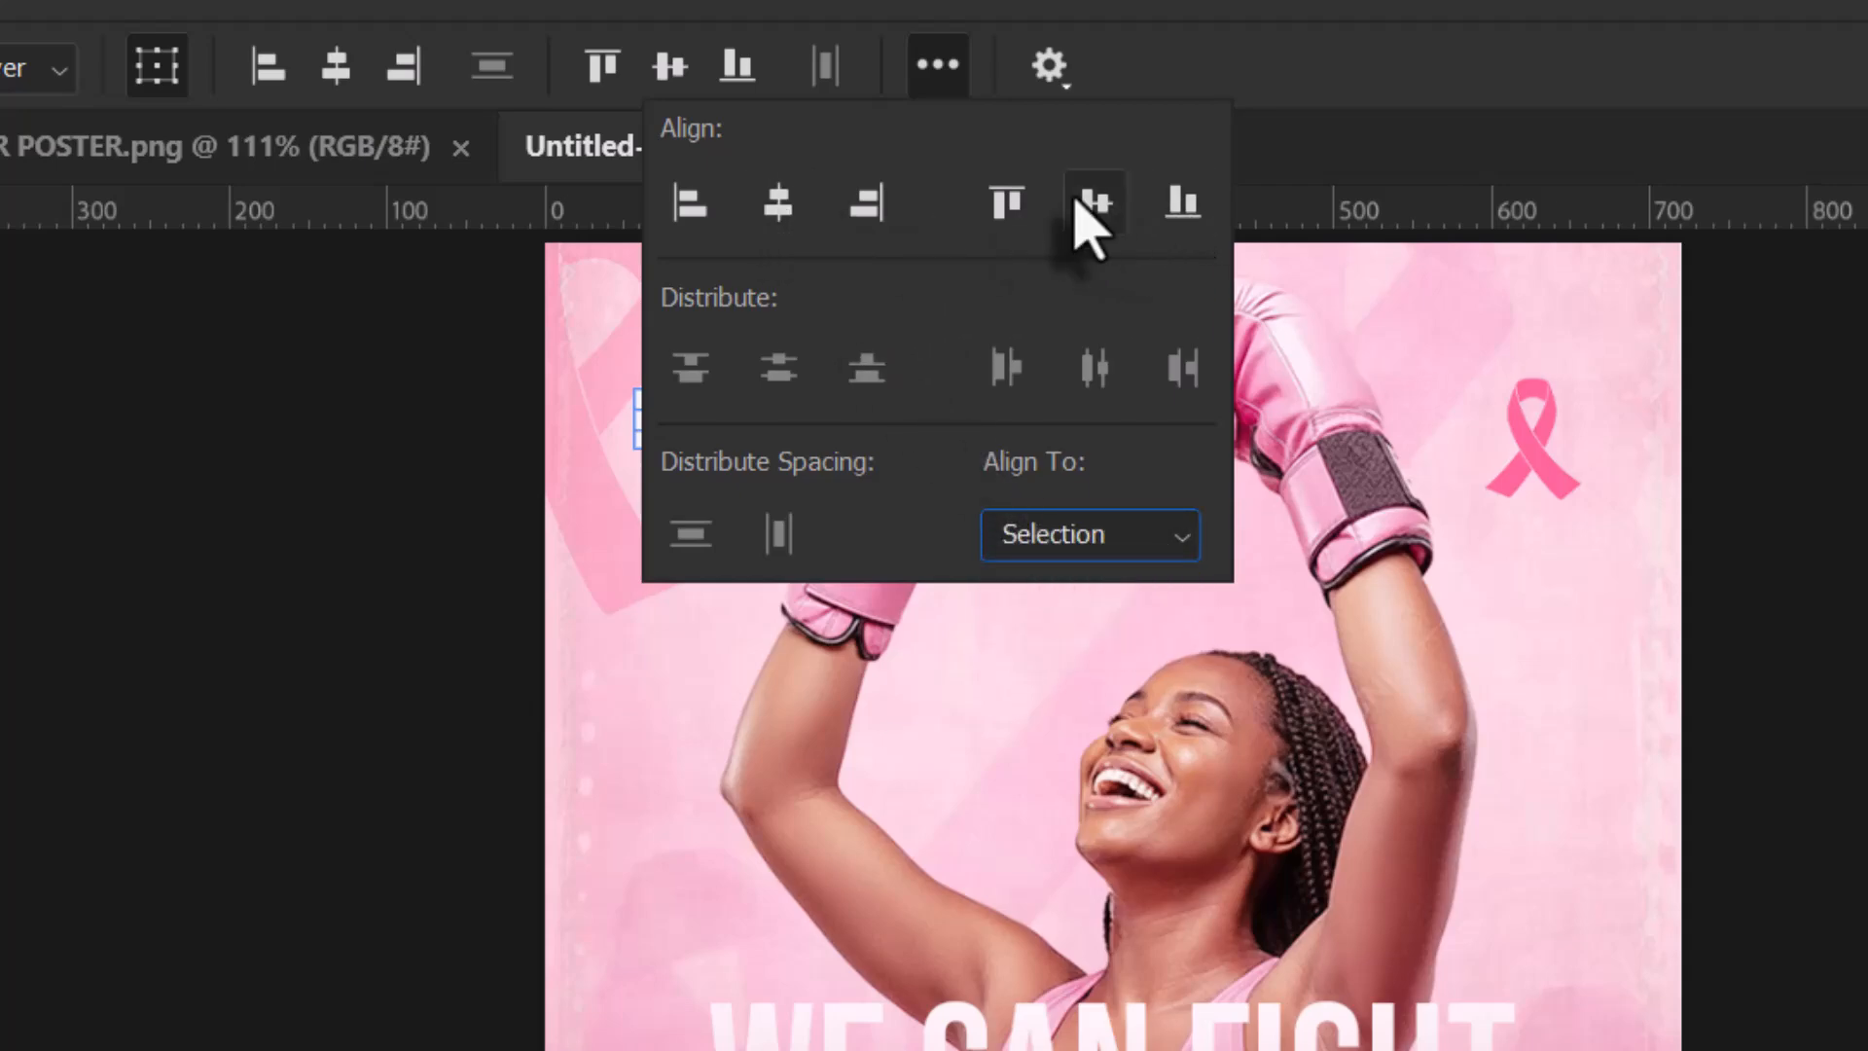
click(1837, 613)
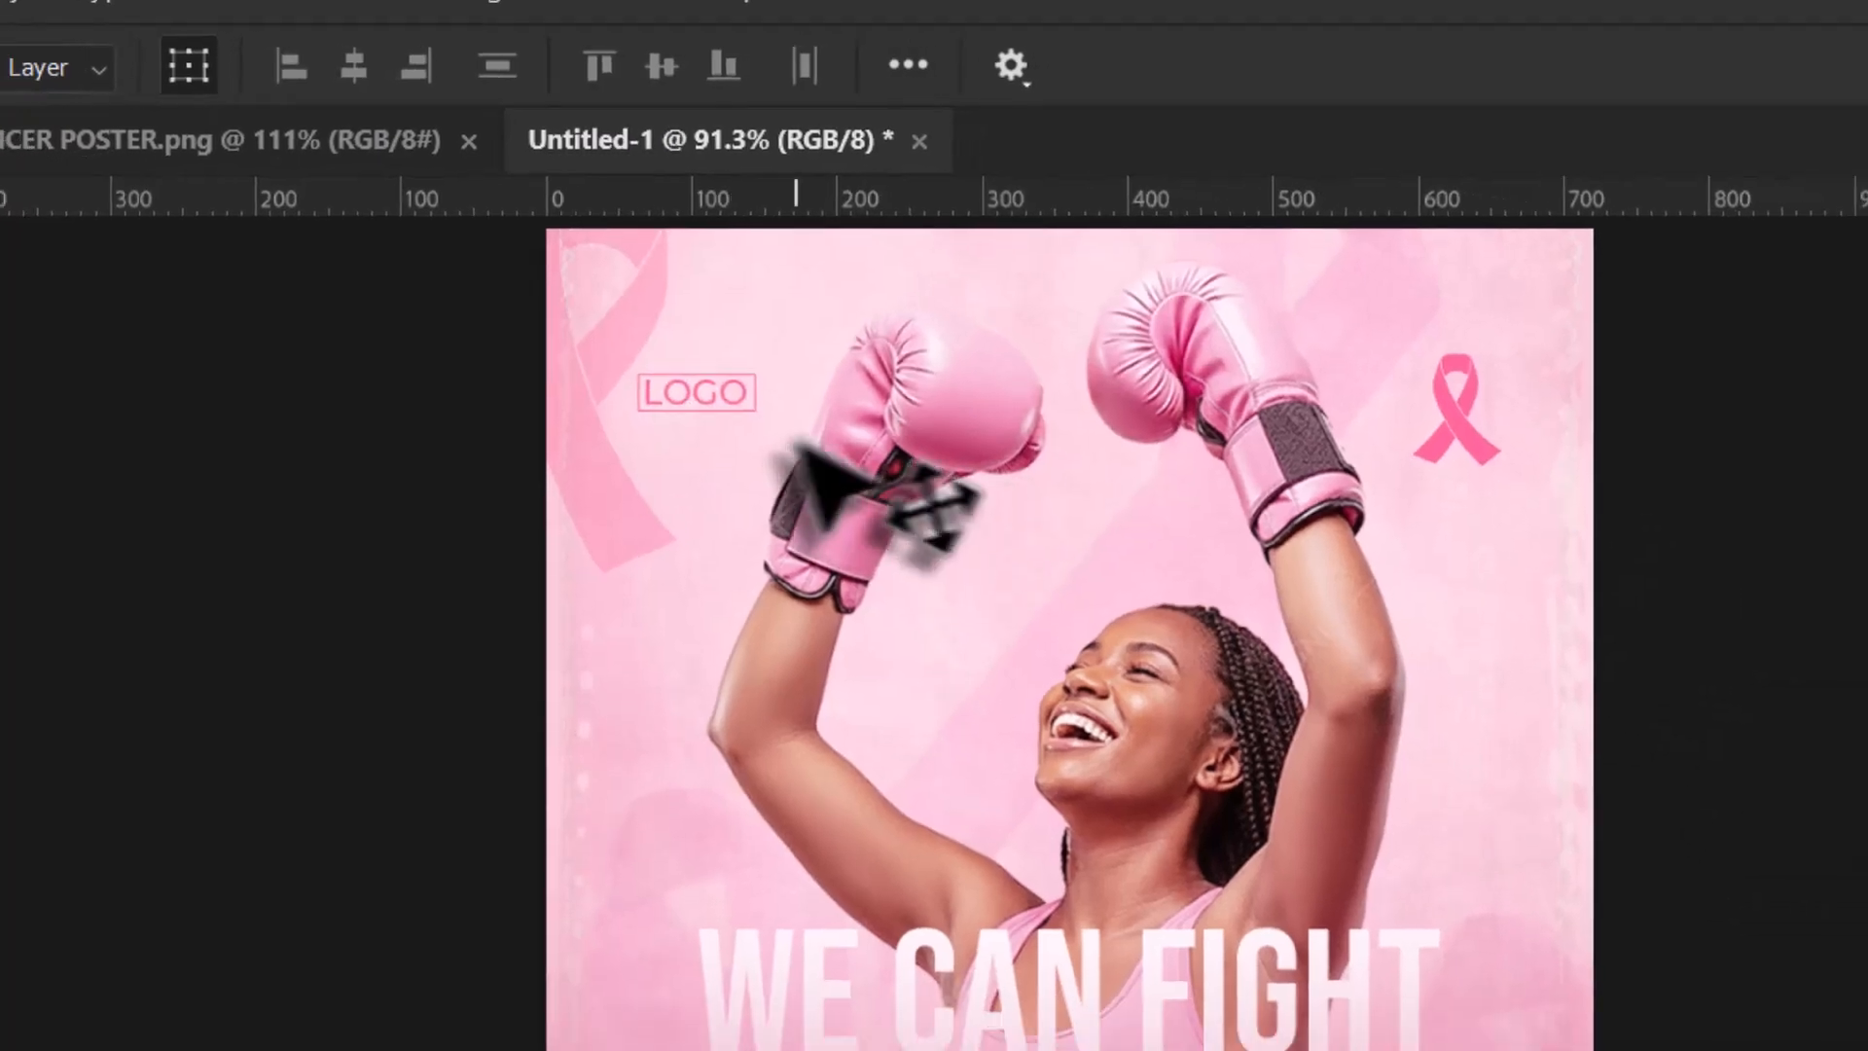
Enlarge the LOGO text and its outlined rectangle together slightly, keeping them near the poster's upper-left corner.
click(1669, 389)
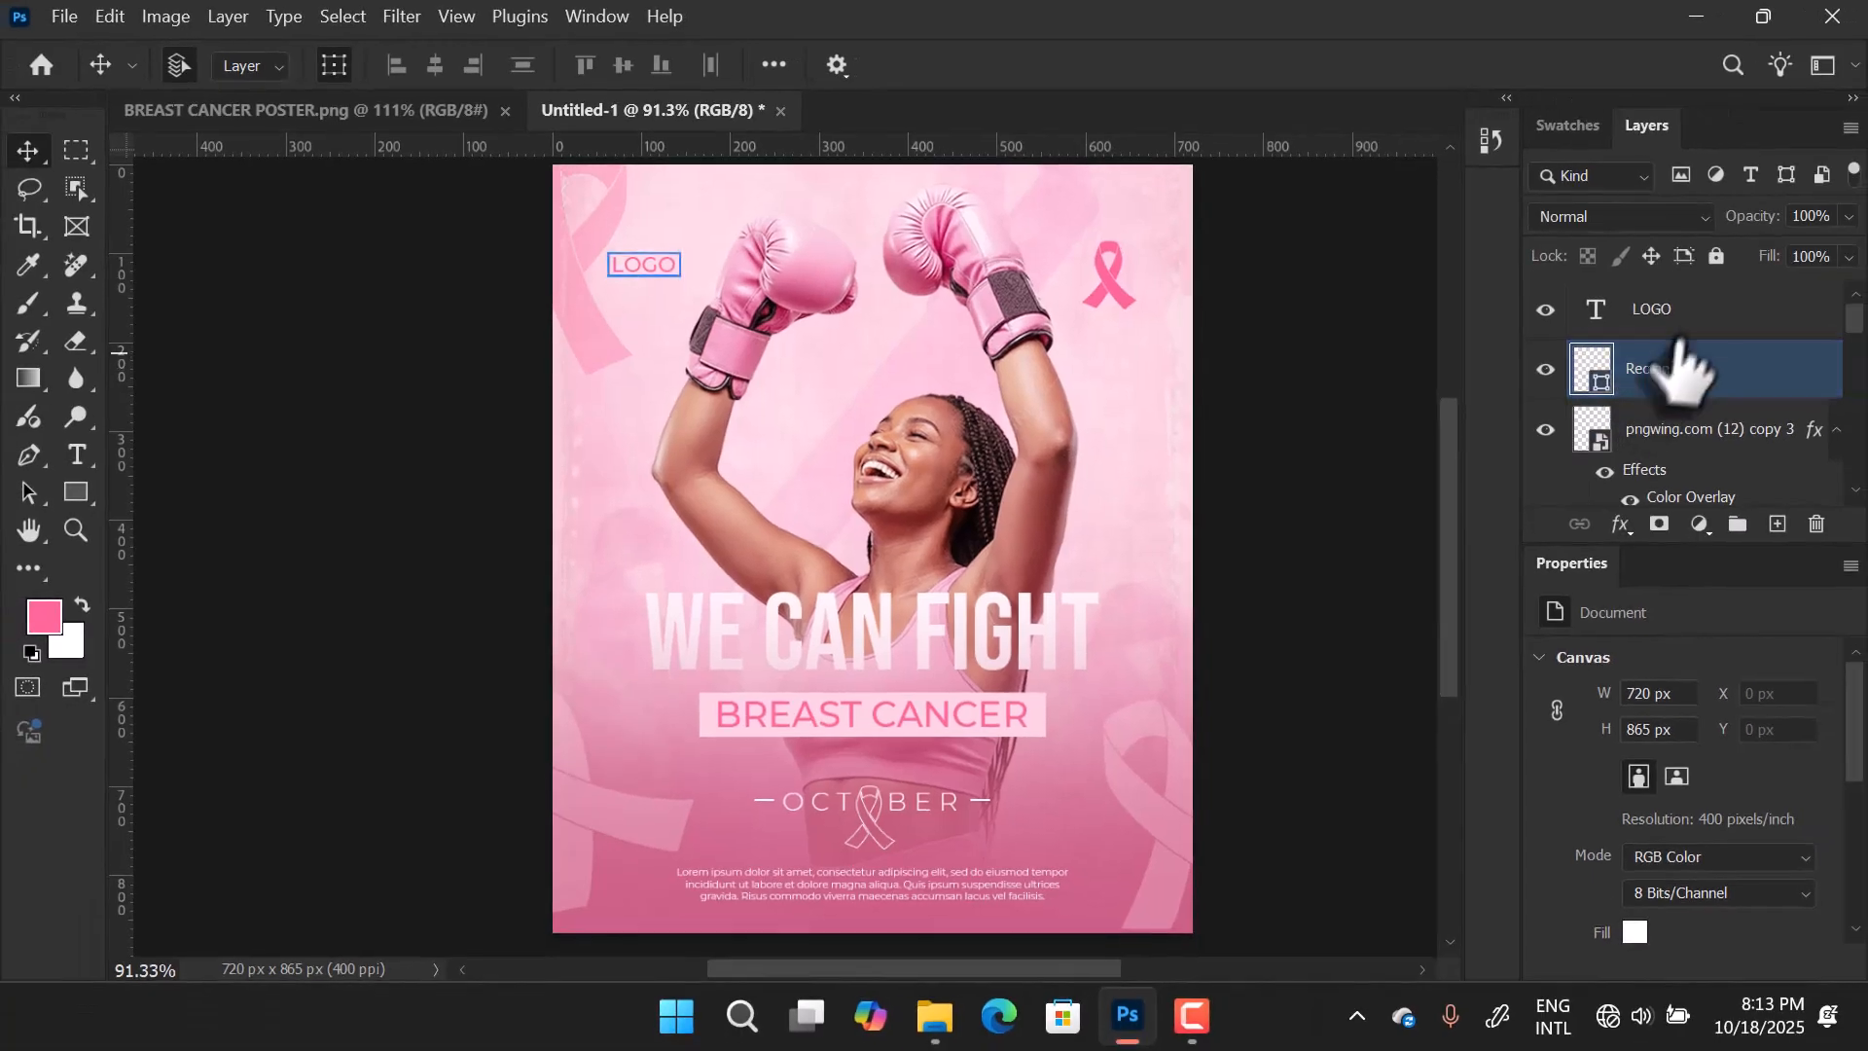
shift+click(1696, 311)
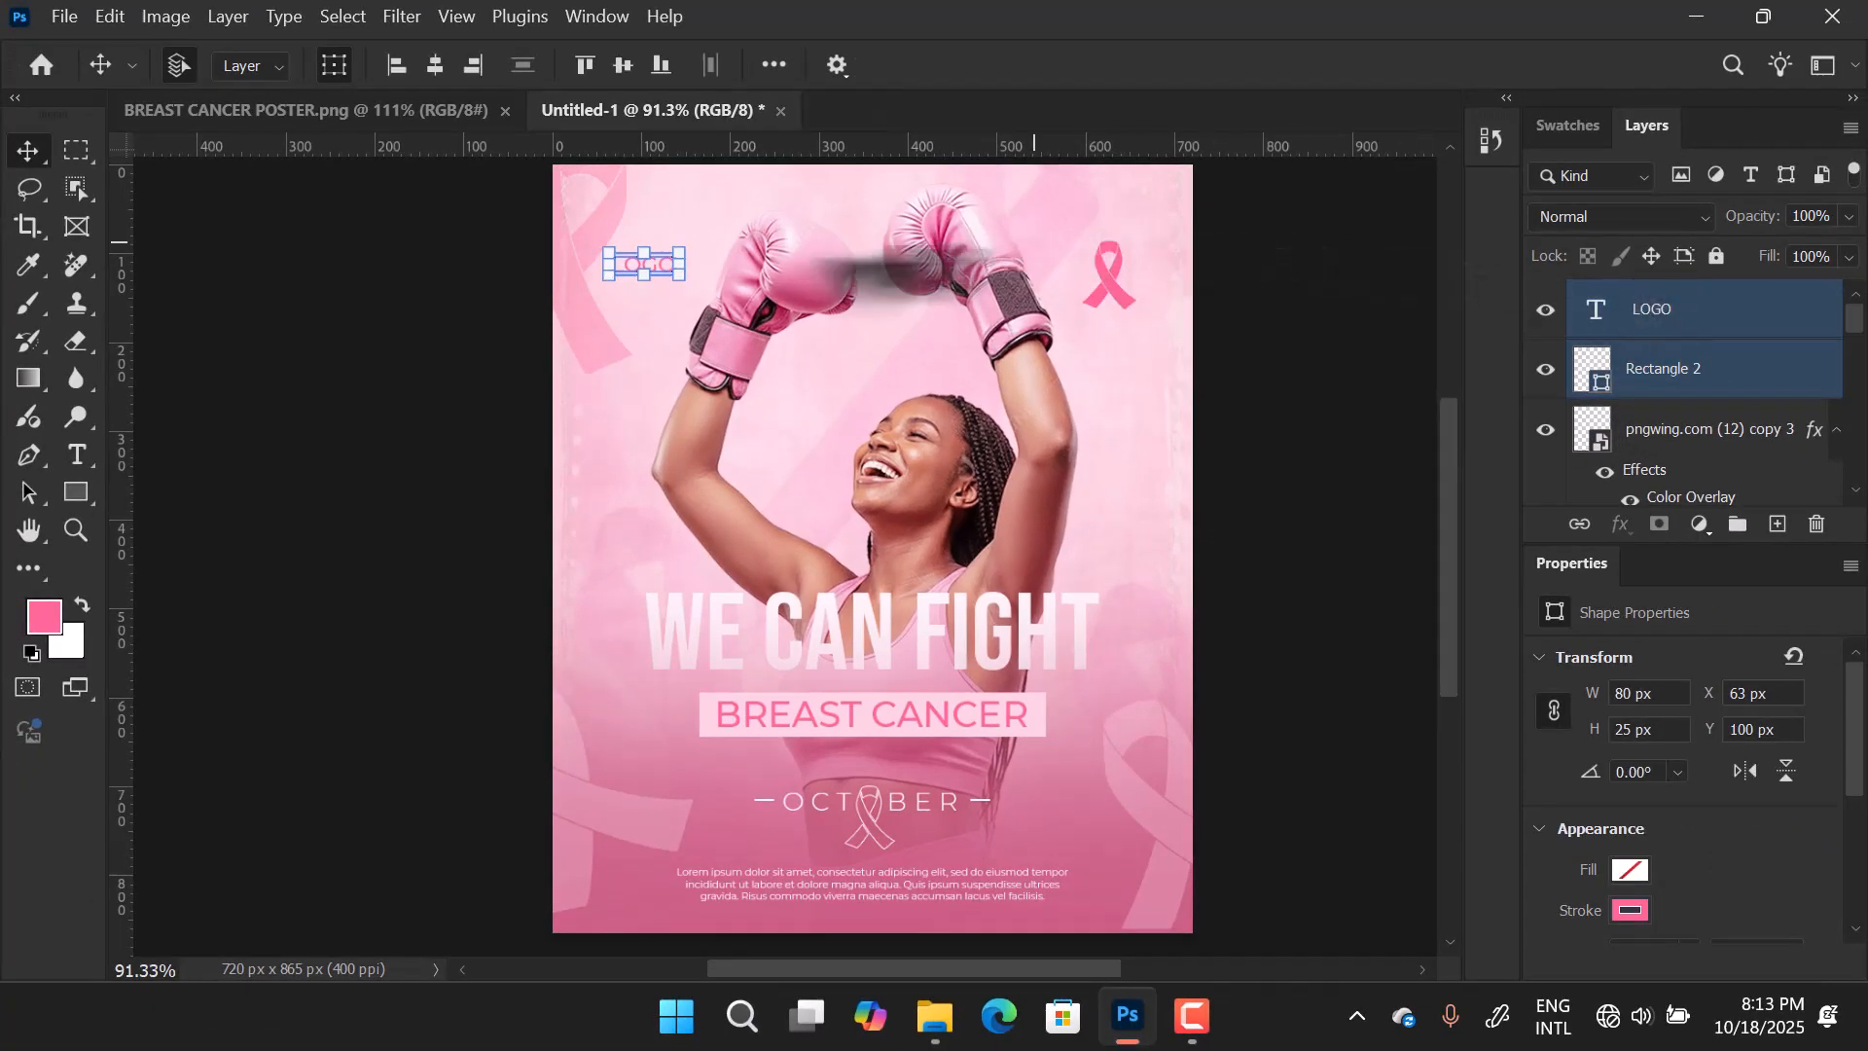
drag(687, 249, 700, 241)
click(1235, 593)
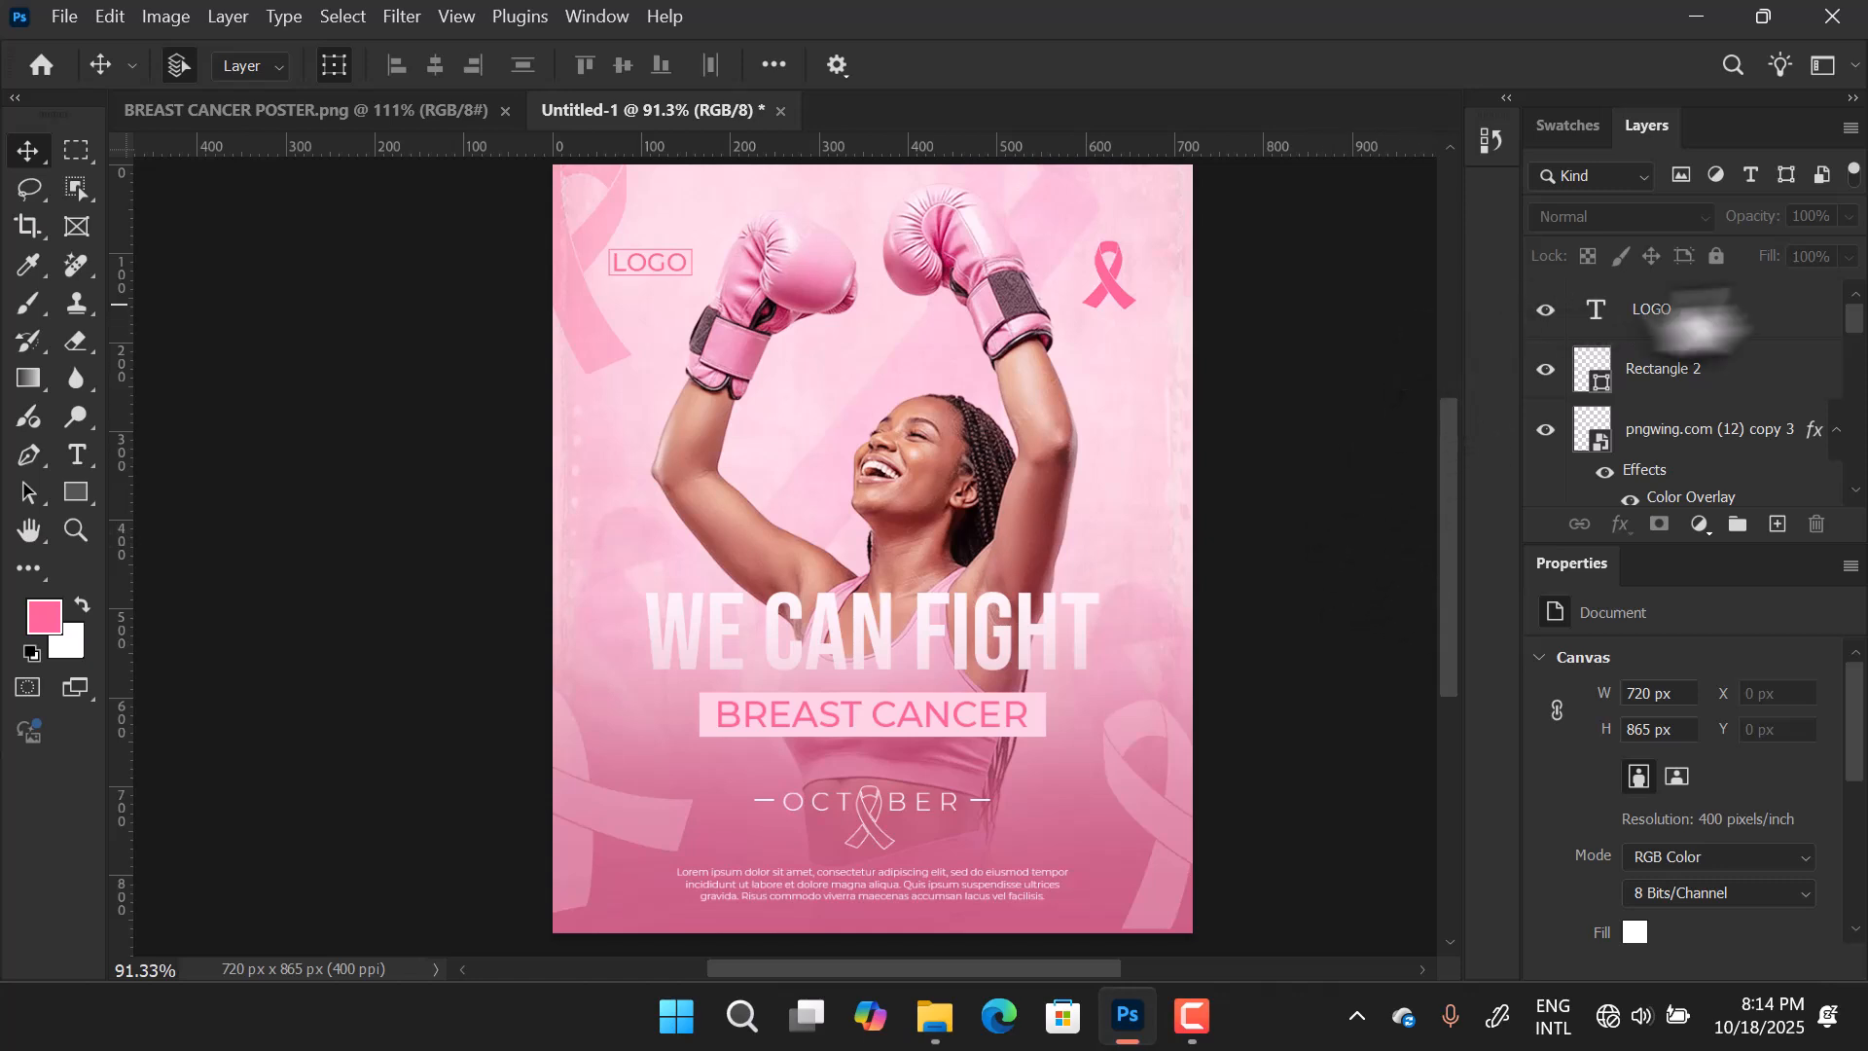
Group all layers from the LOGO text down to BACKGROUND, excluding the locked Background, and merge the group into one layer.
click(1799, 331)
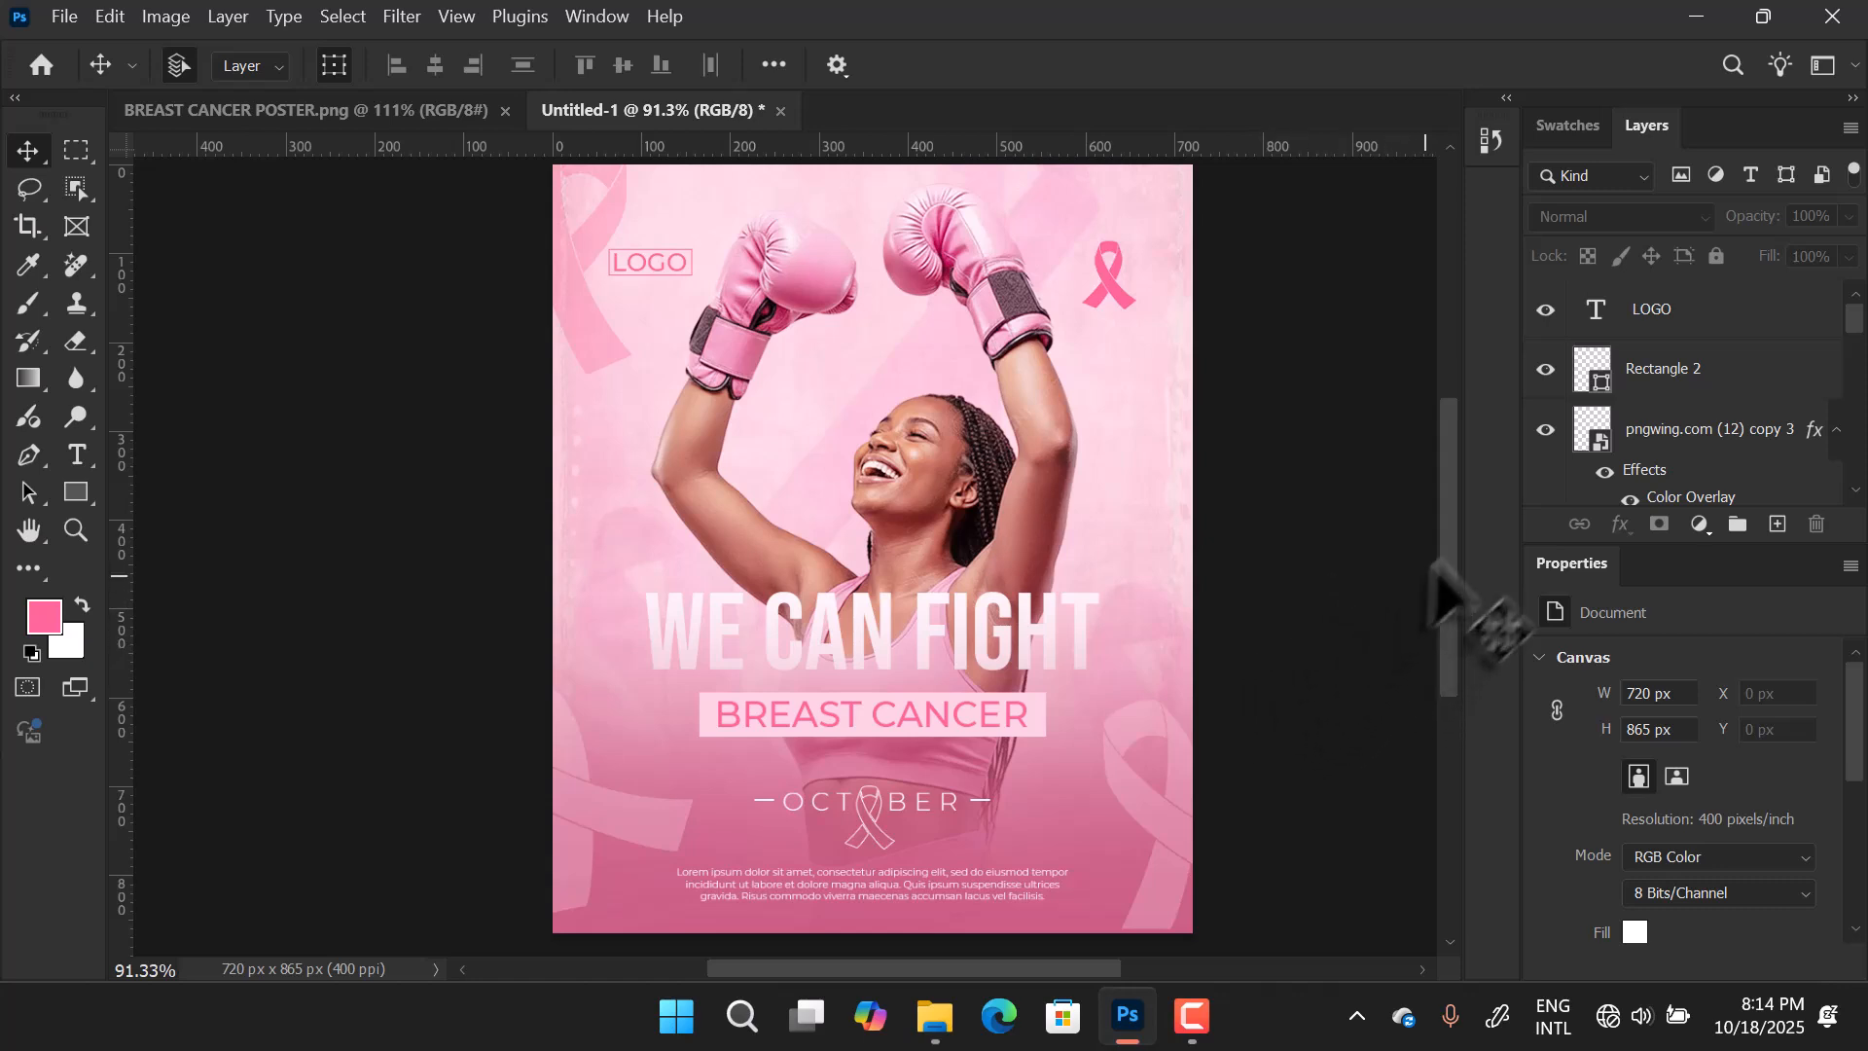
click(1722, 433)
click(1756, 306)
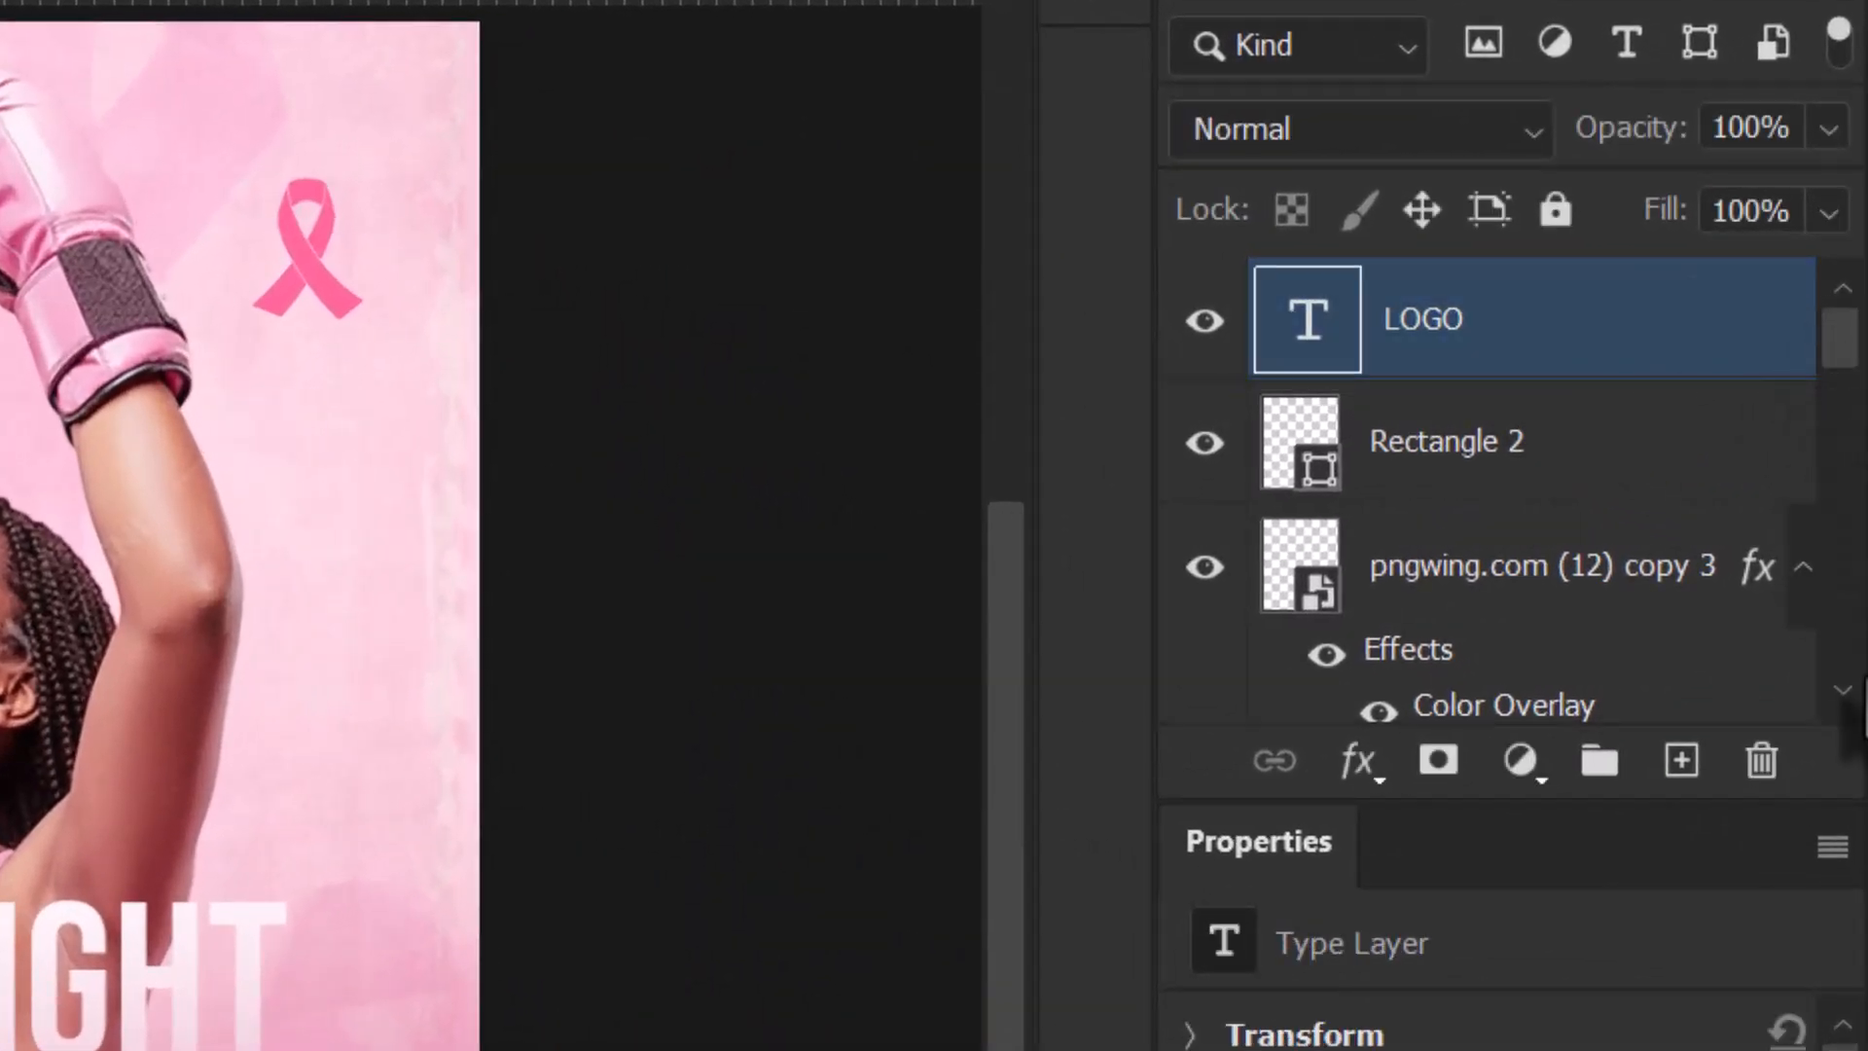
drag(1839, 336, 1846, 696)
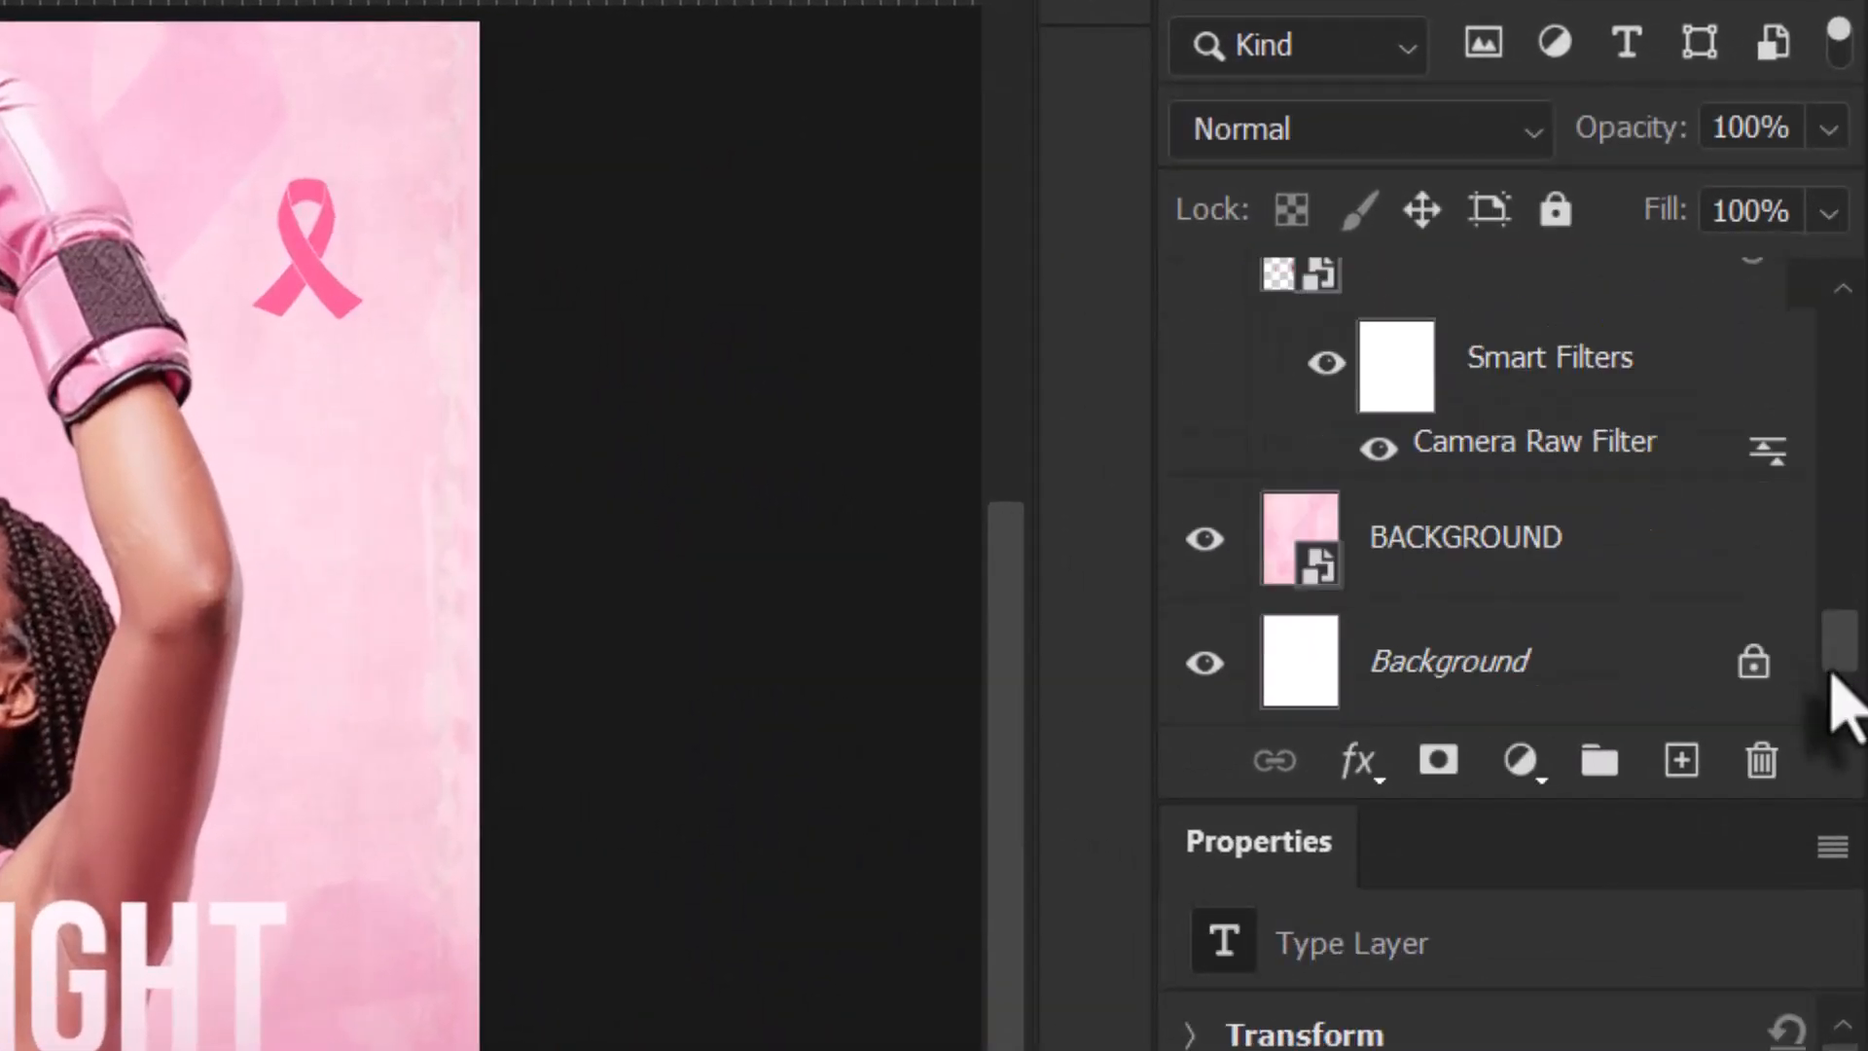
click(1586, 554)
shift+click(1629, 562)
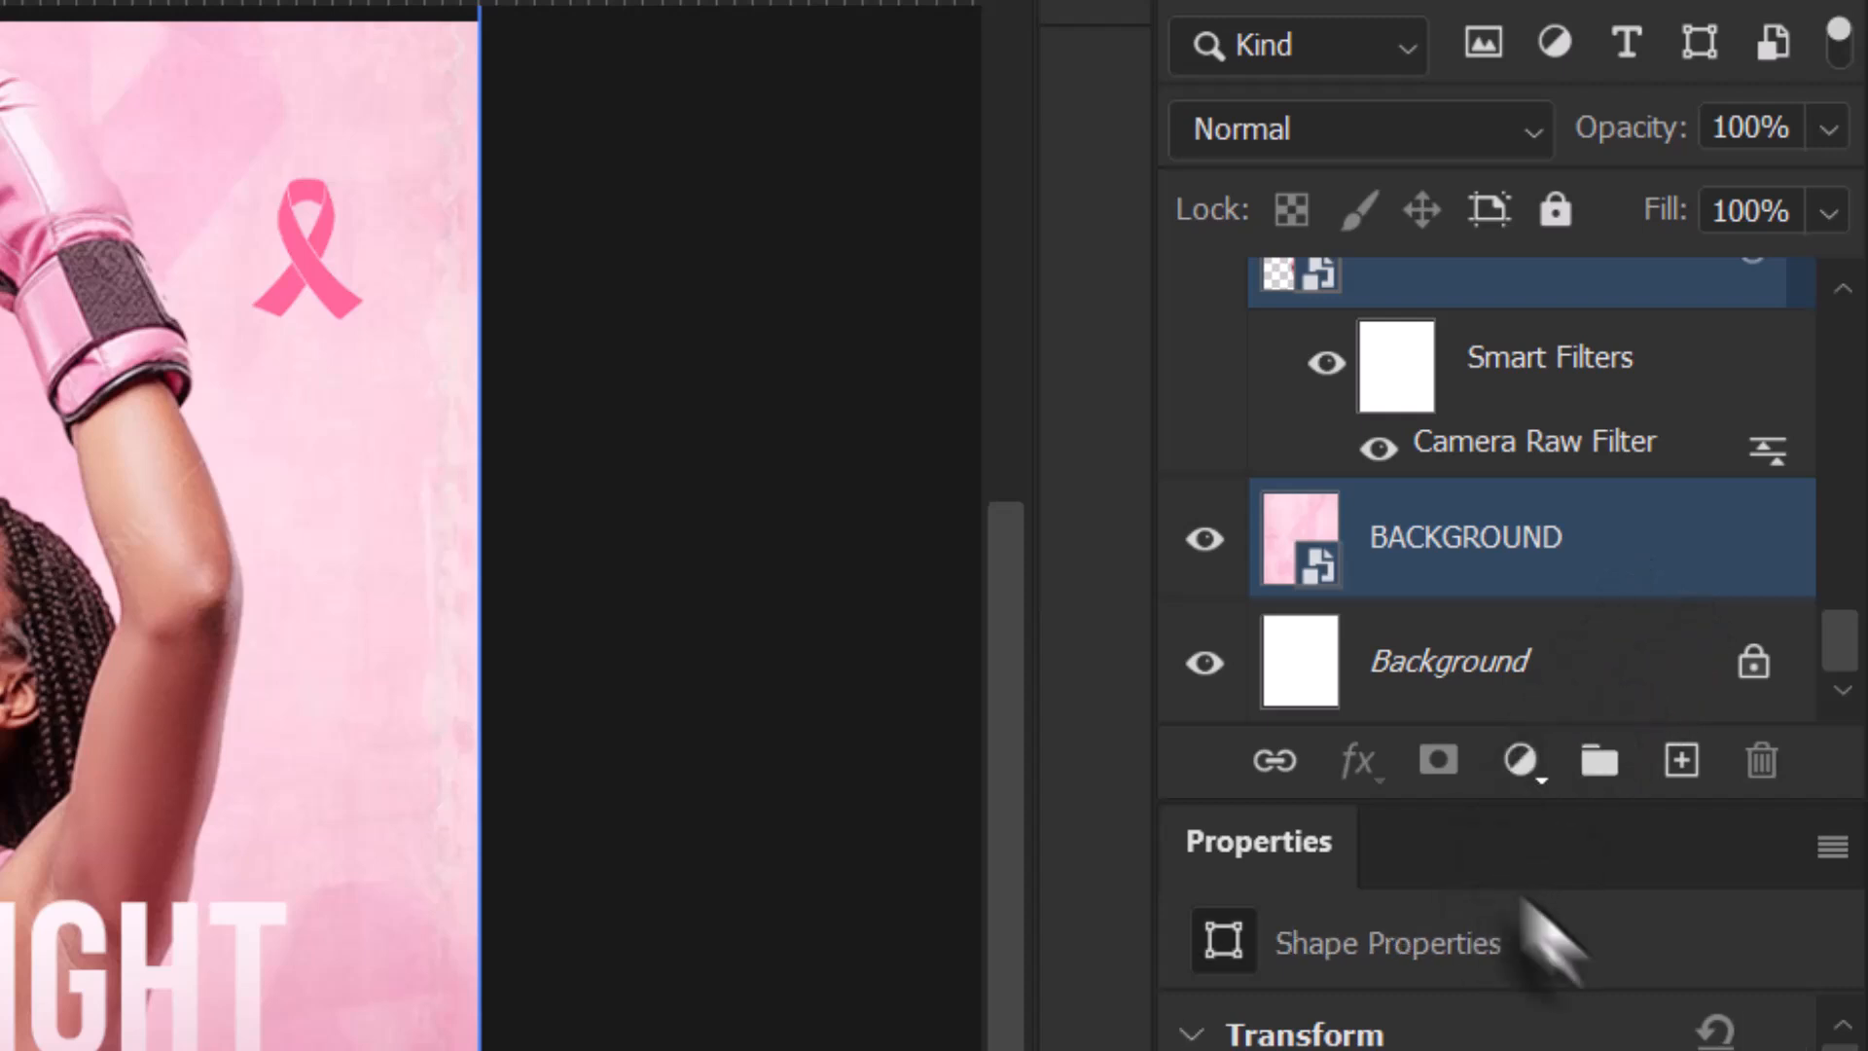
click(1598, 762)
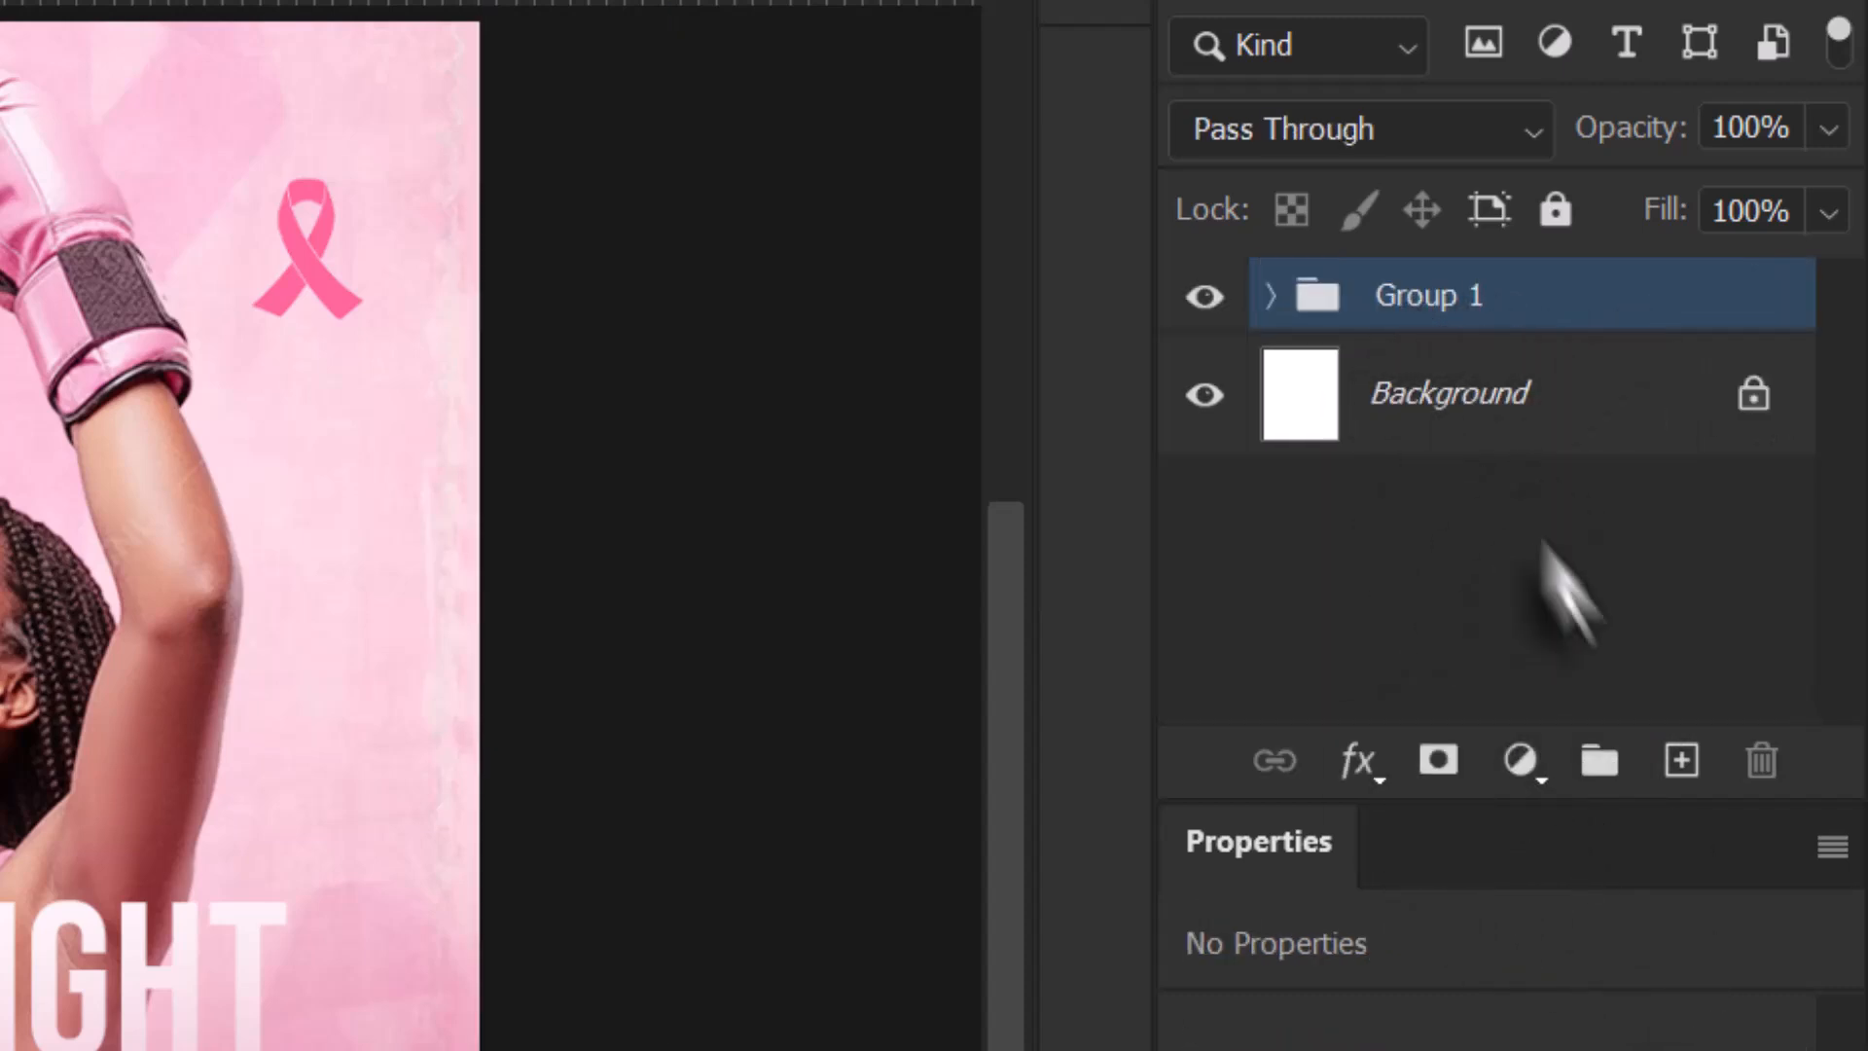
right_click(1535, 314)
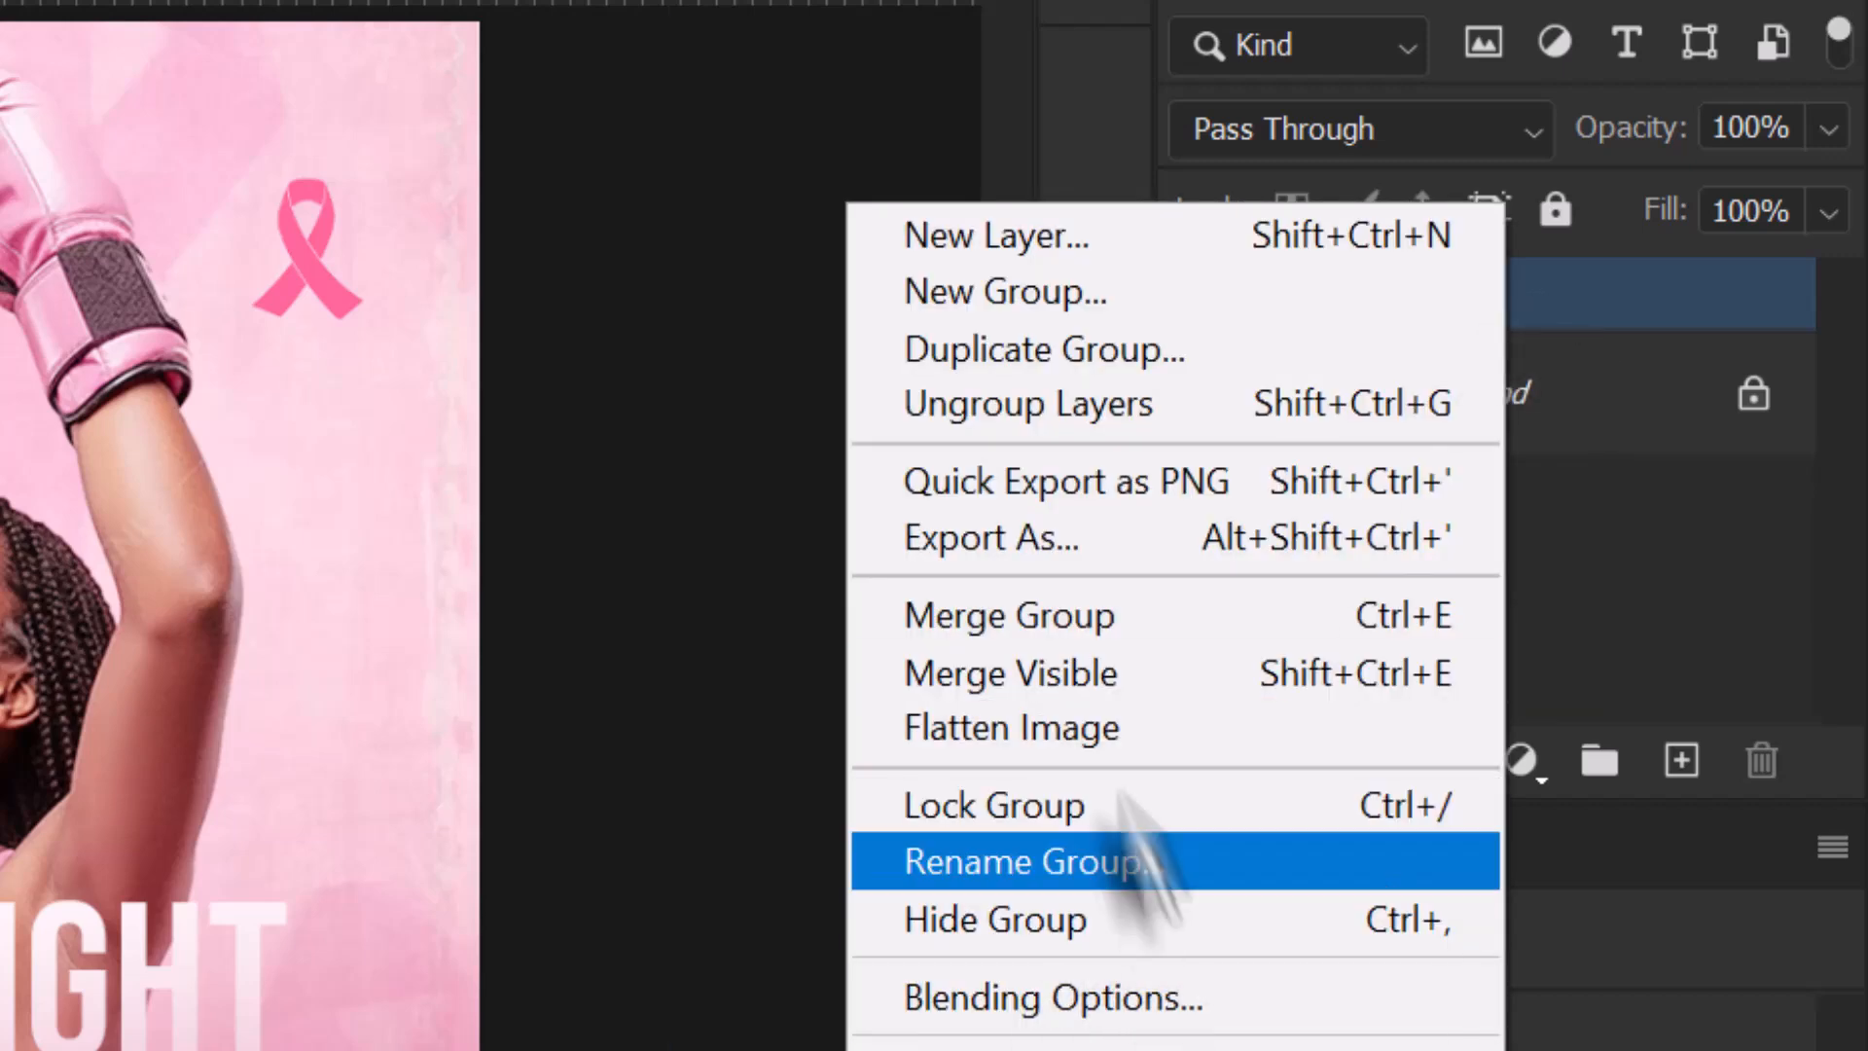
click(1076, 611)
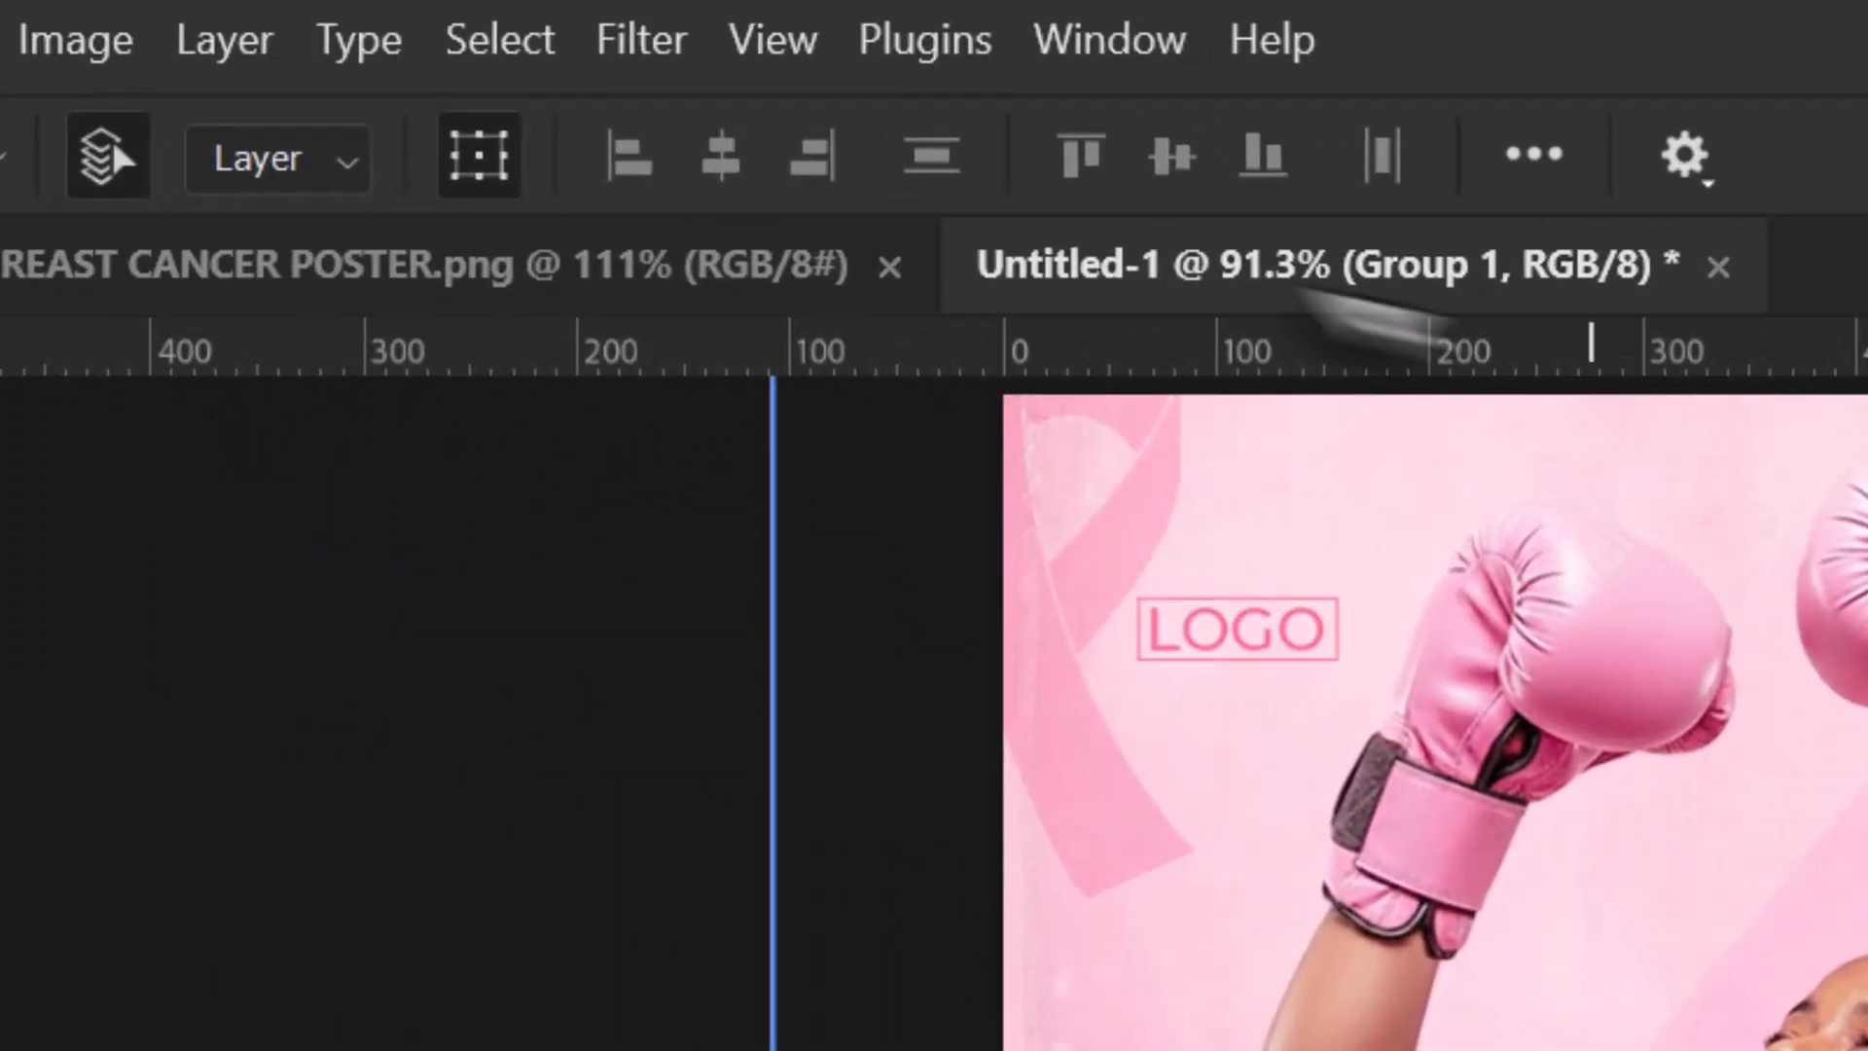
Apply the Add Noise filter to the merged poster layer with an amount of 8%, Uniform distribution and Monochromatic enabled.
click(650, 44)
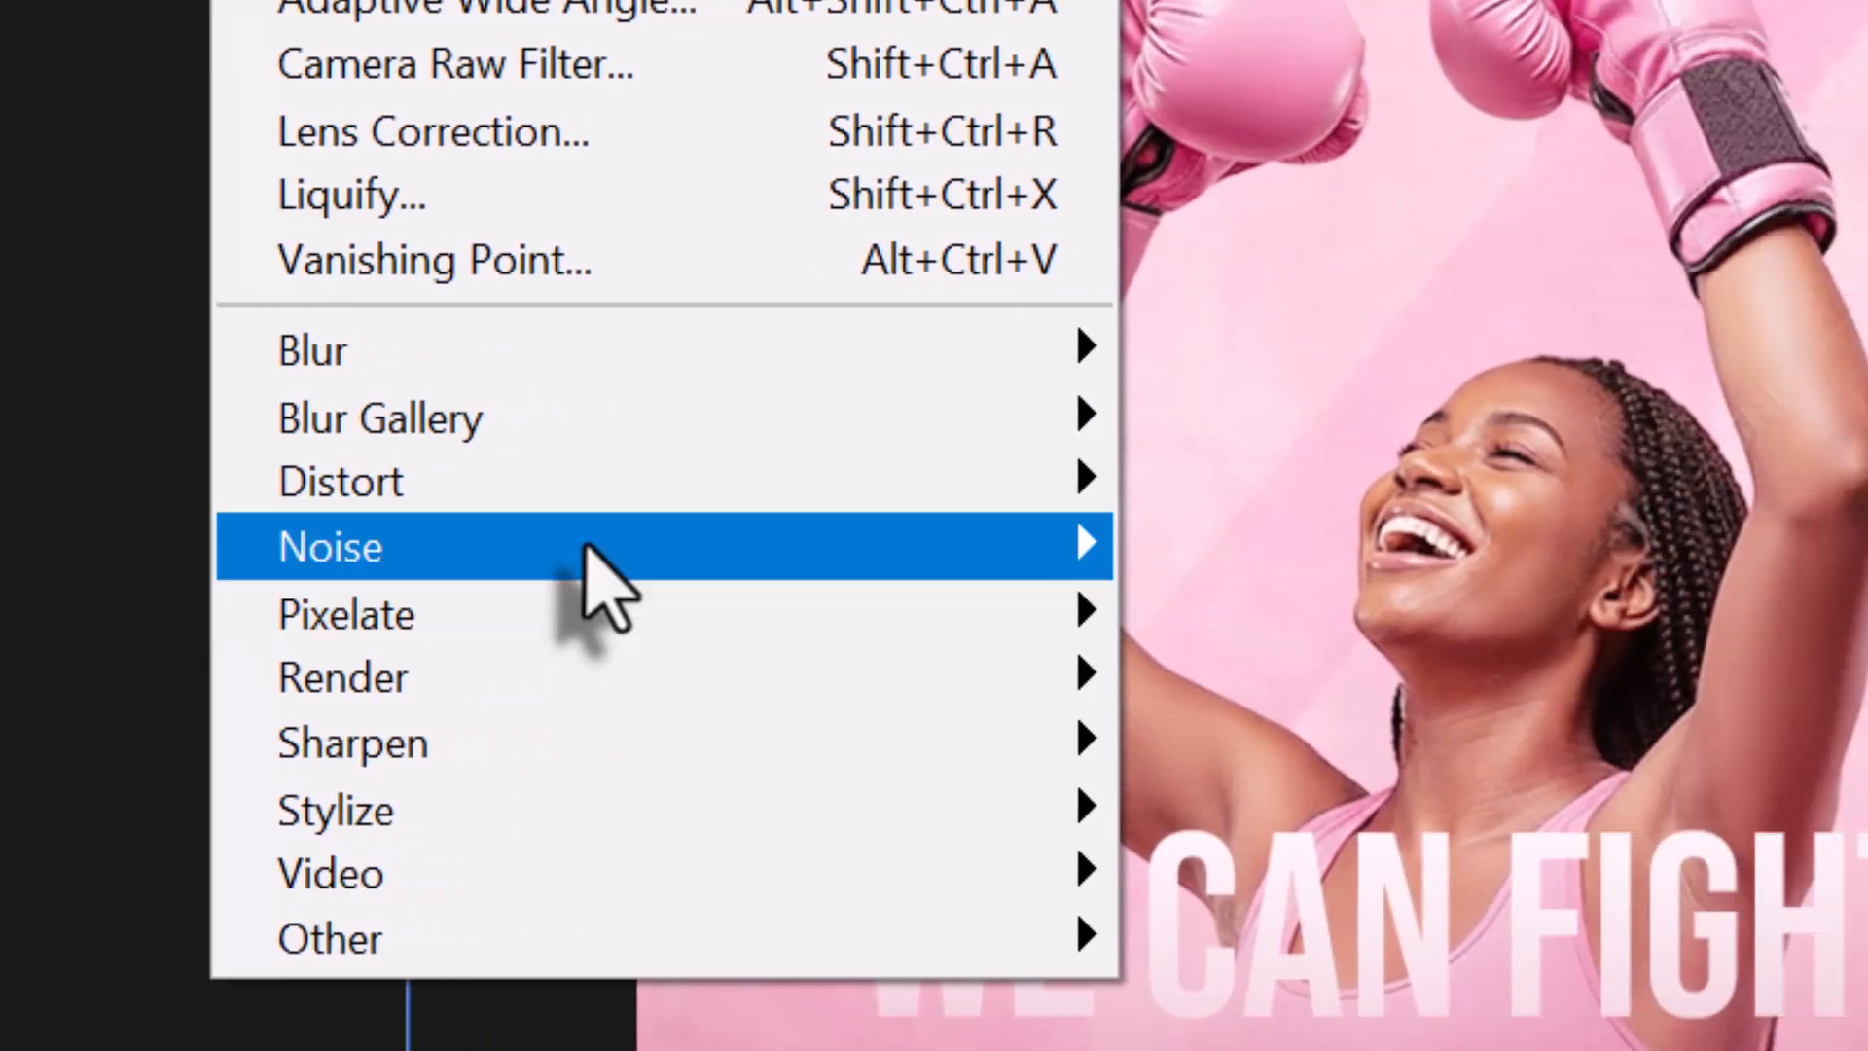
mouse_move(583, 553)
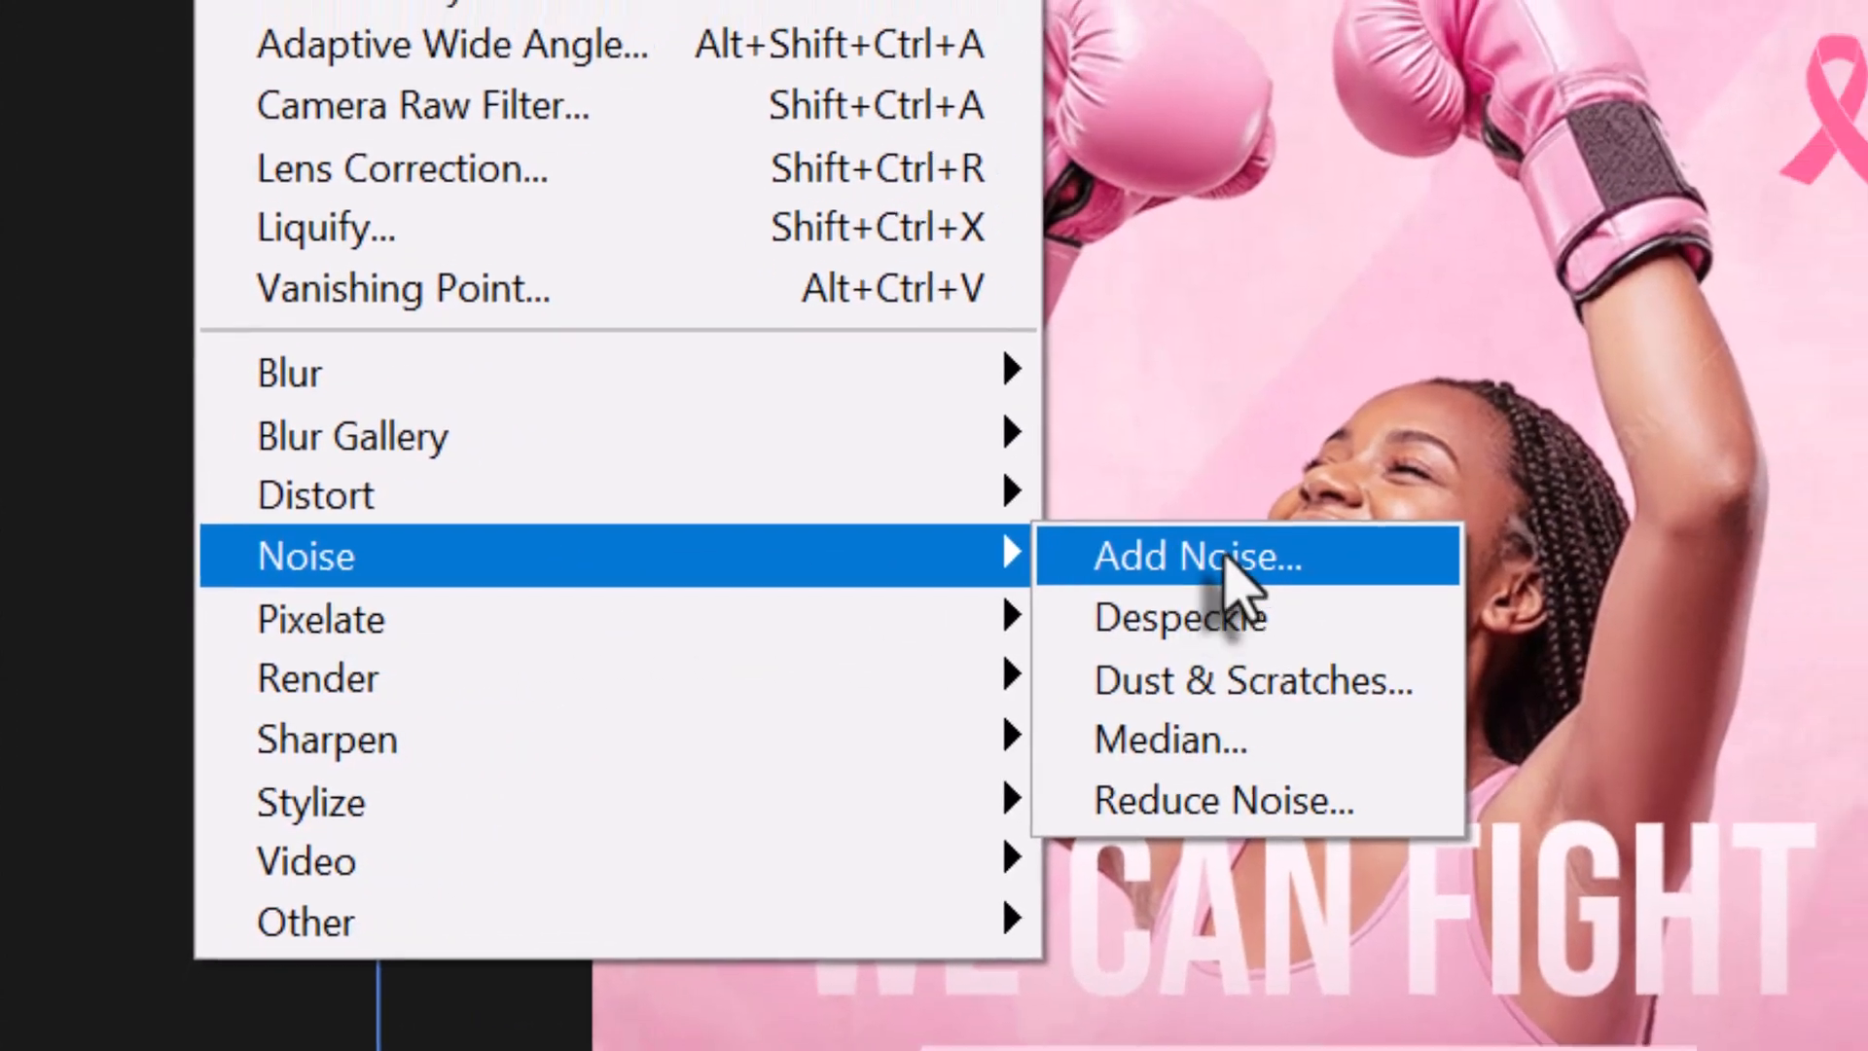
click(1223, 565)
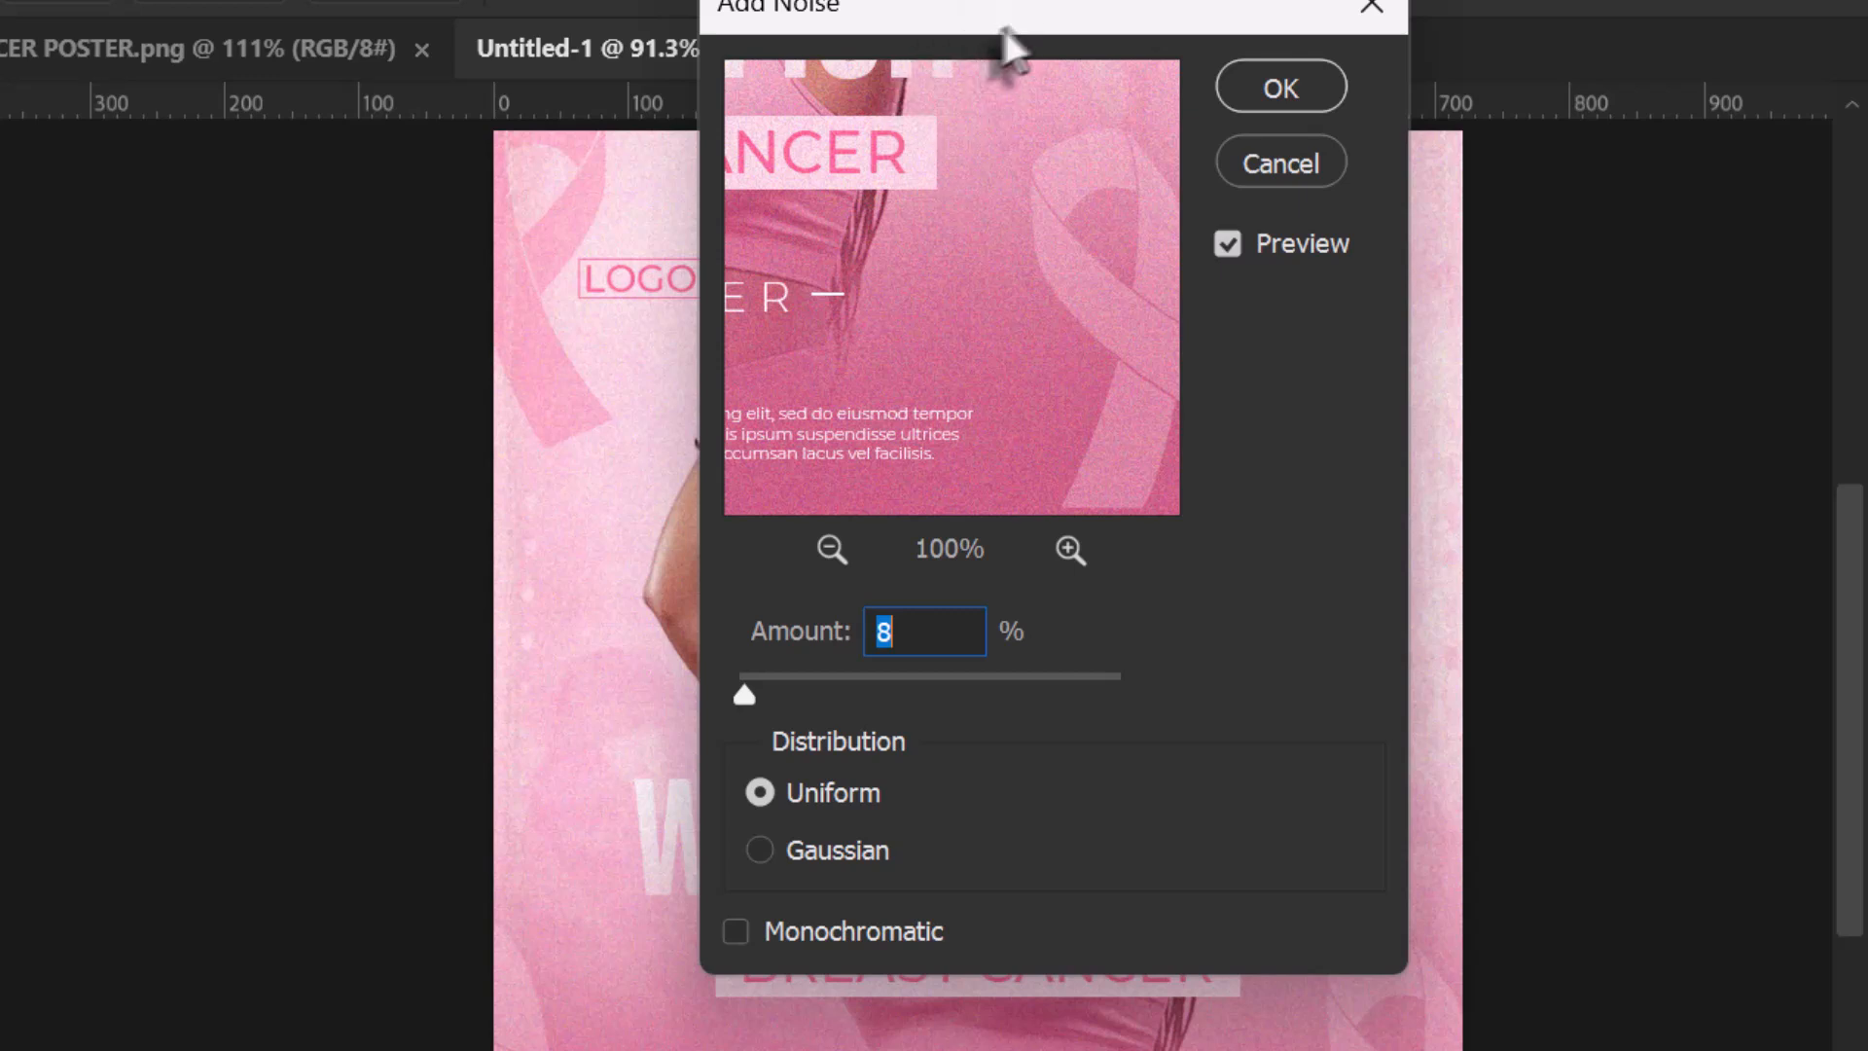
drag(1007, 49, 1604, 181)
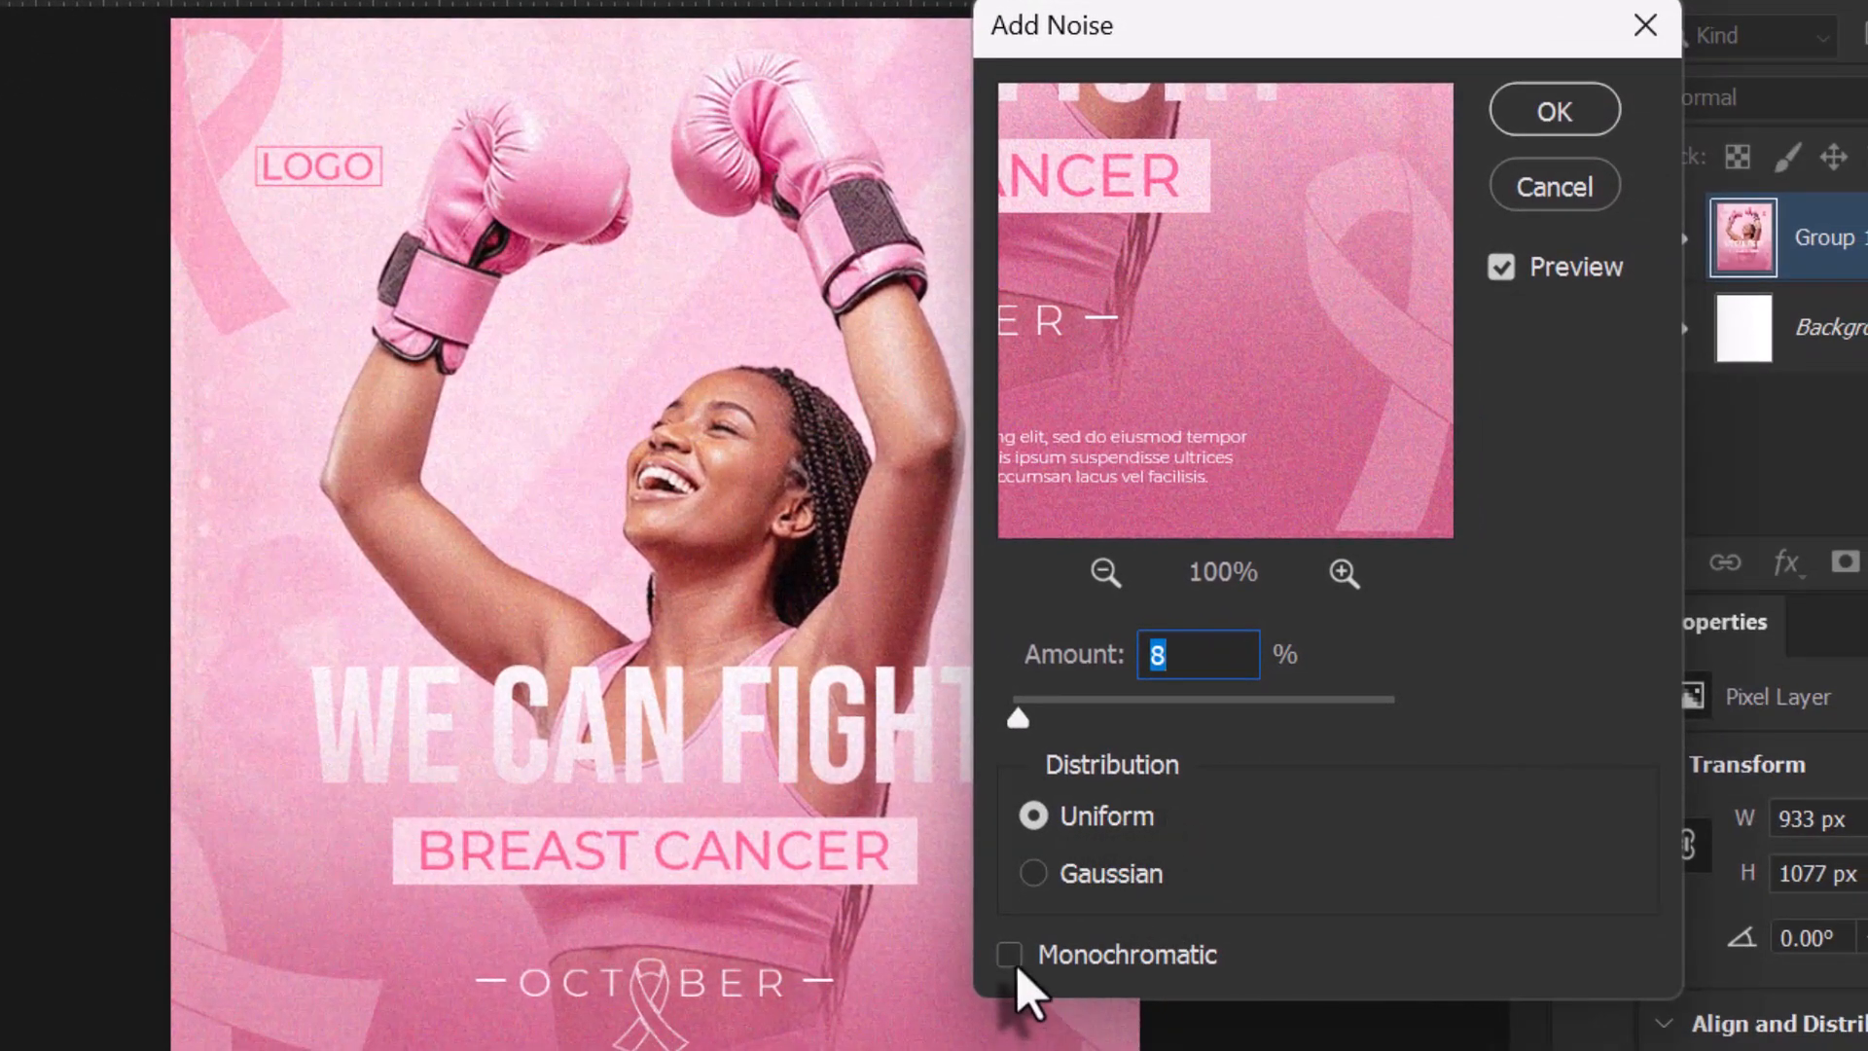
click(1006, 956)
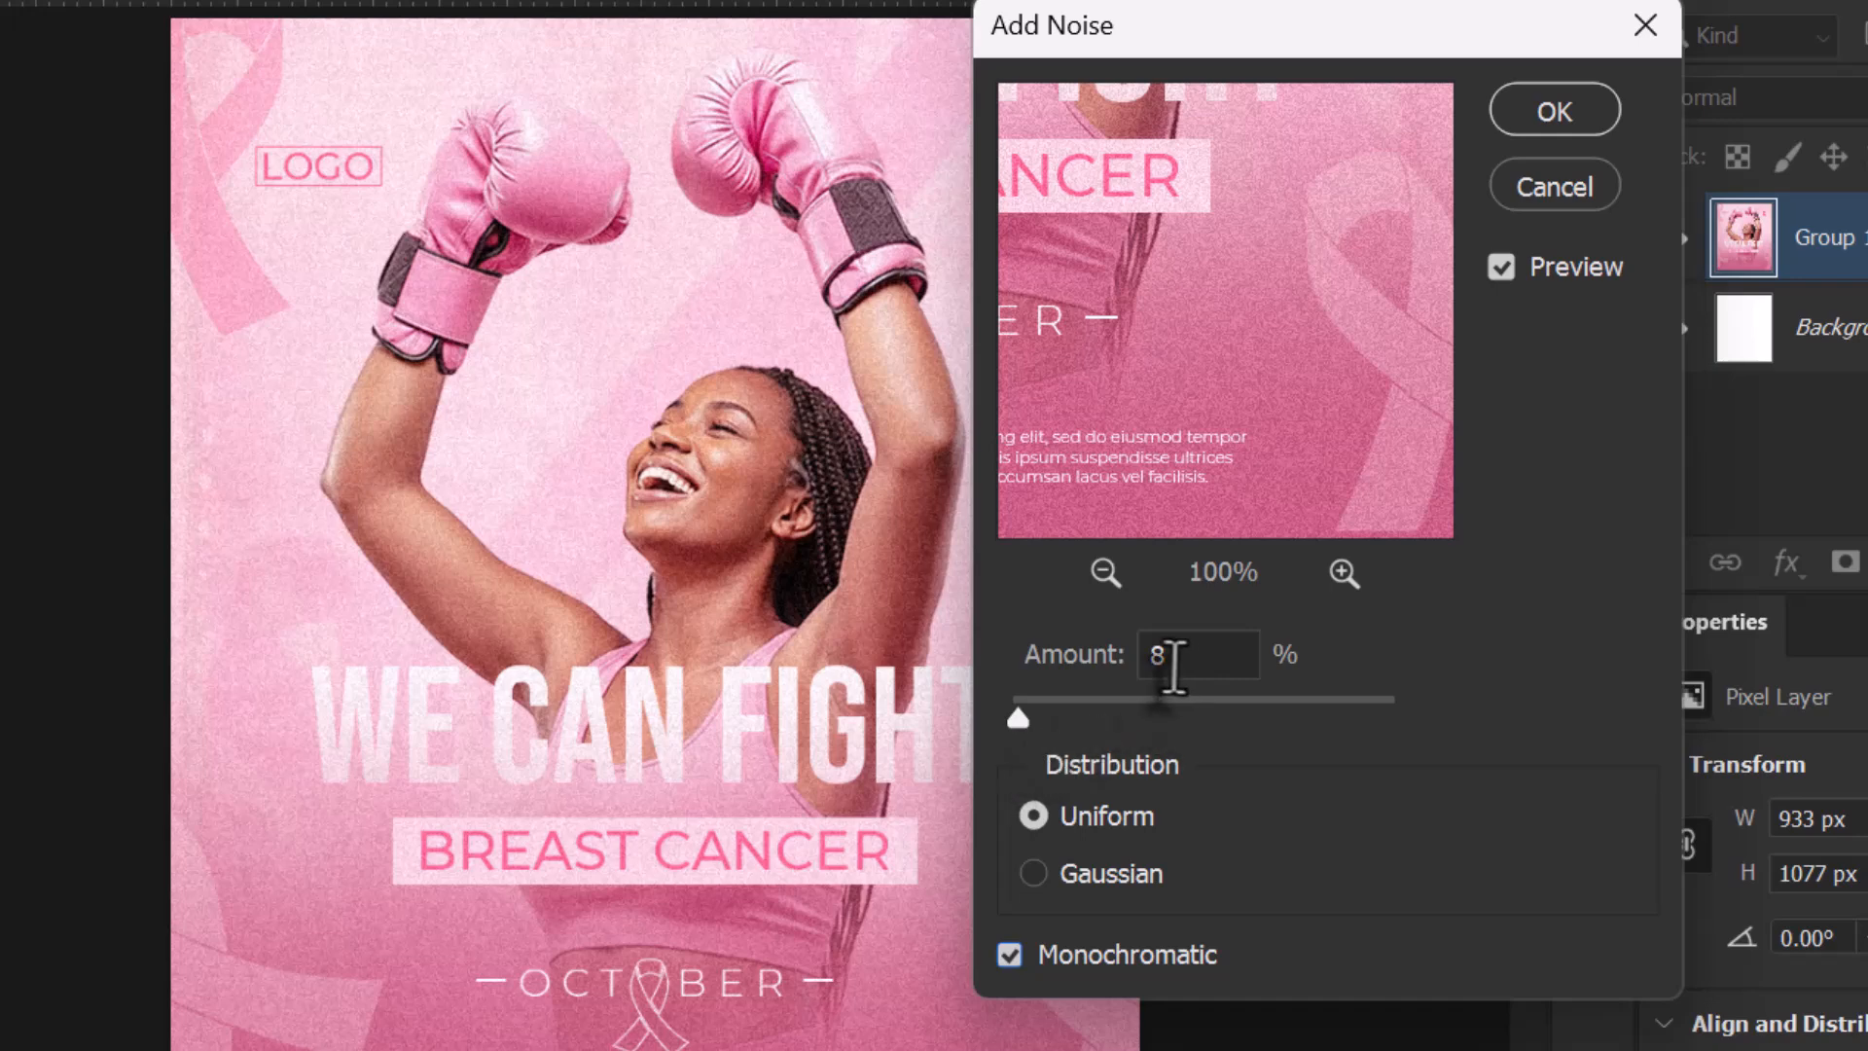
double_click(1164, 657)
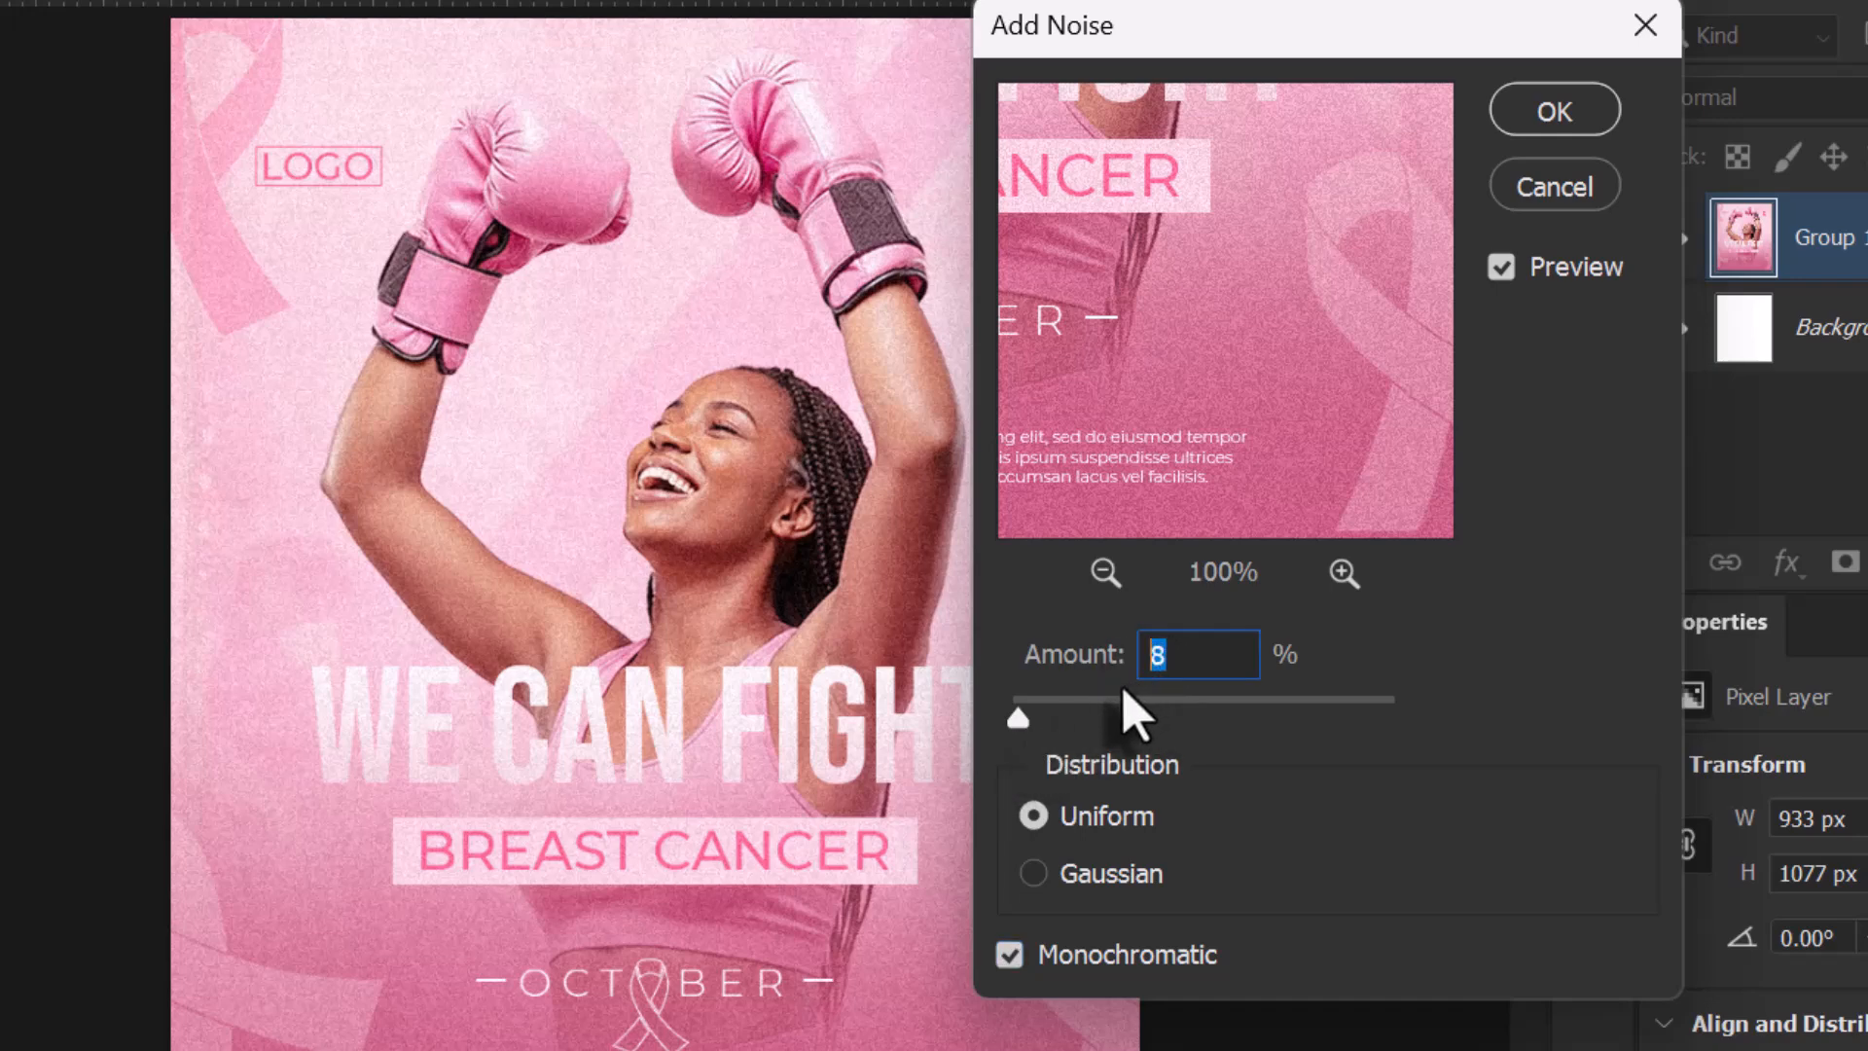
click(1560, 131)
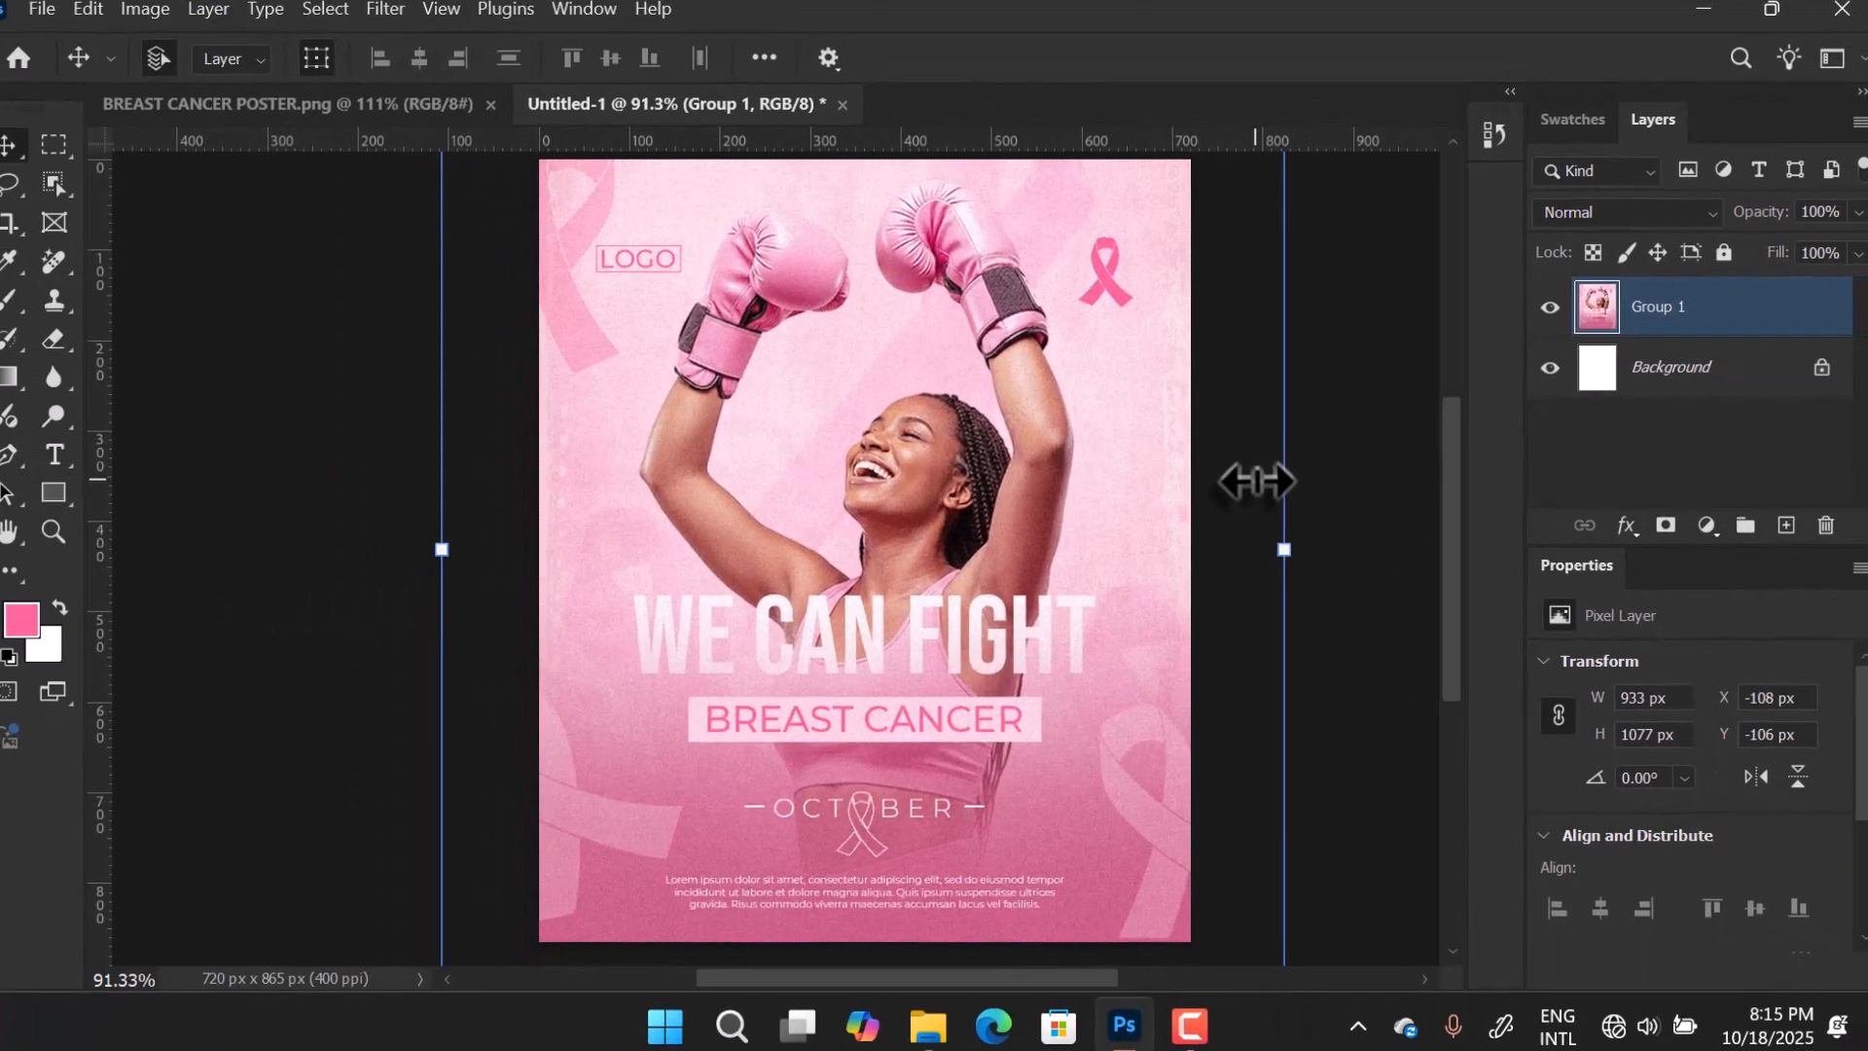
Examine the finished poster in full-screen mode without interface panels, fitted to the display.
key(ctrl+0)
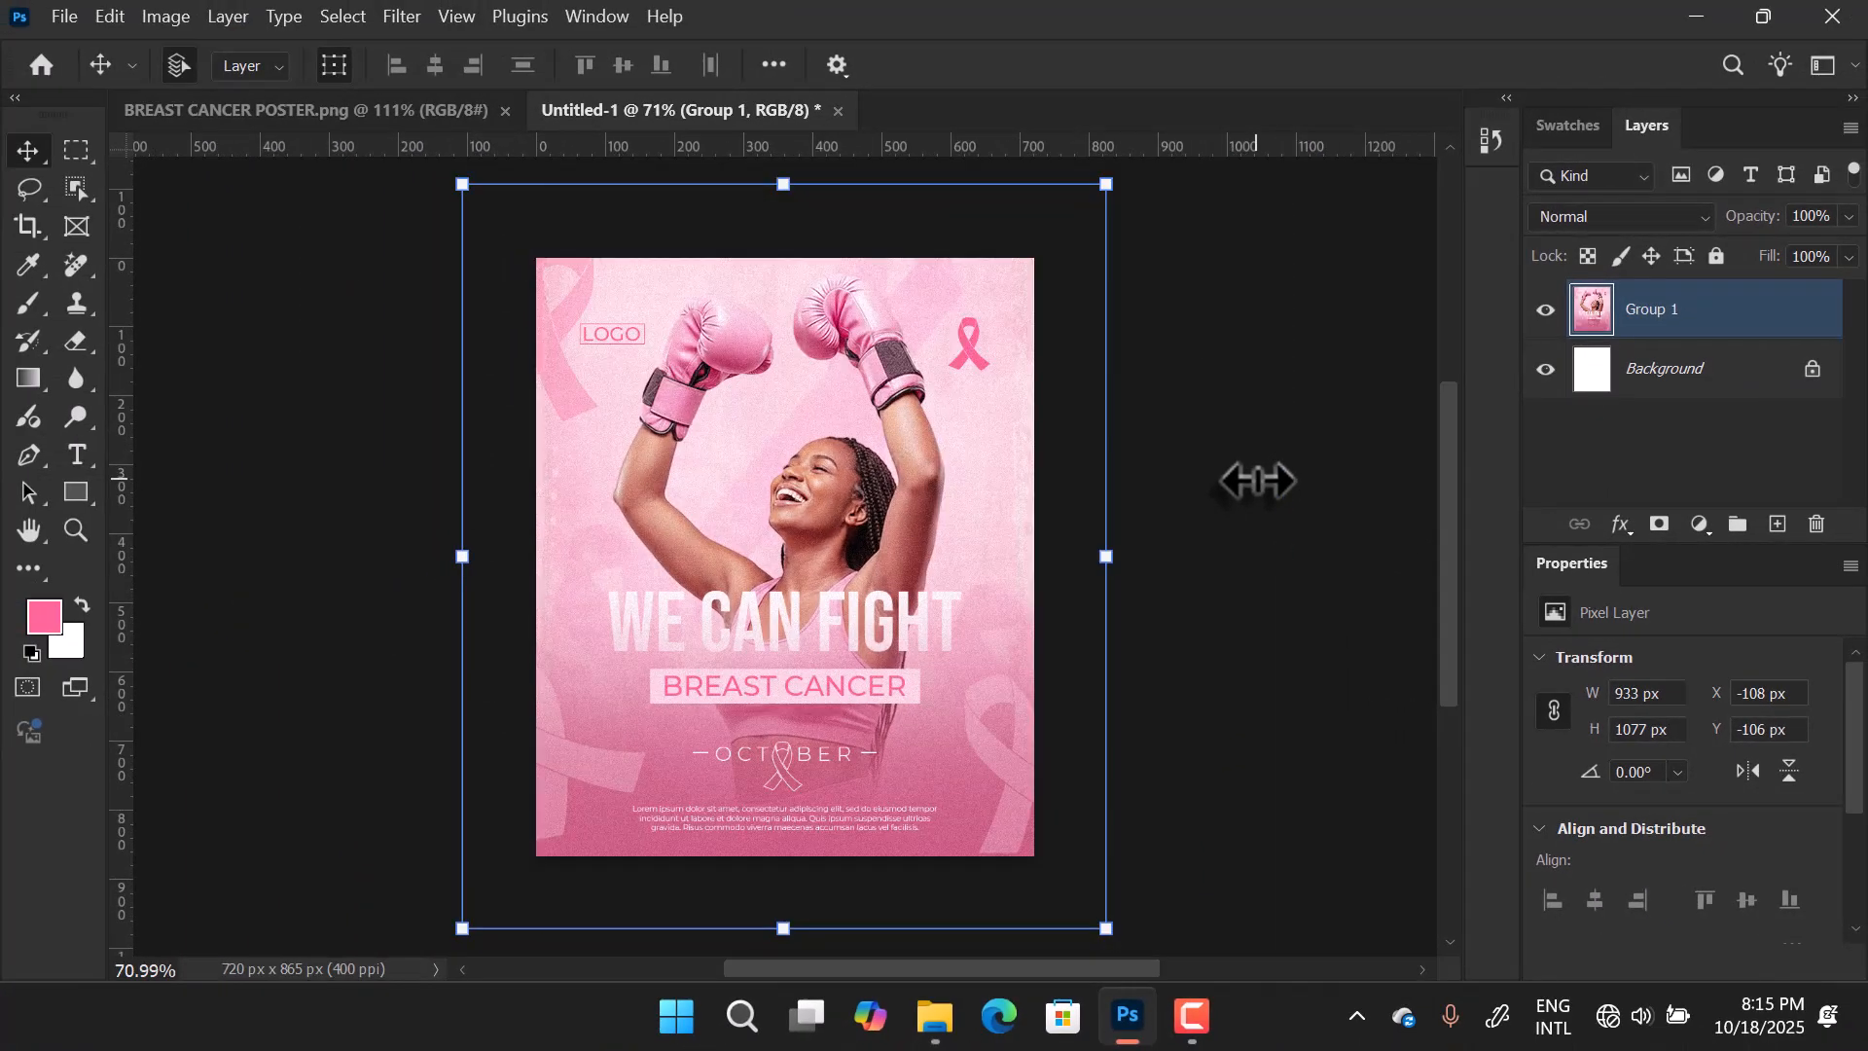
key(f)
key(f)
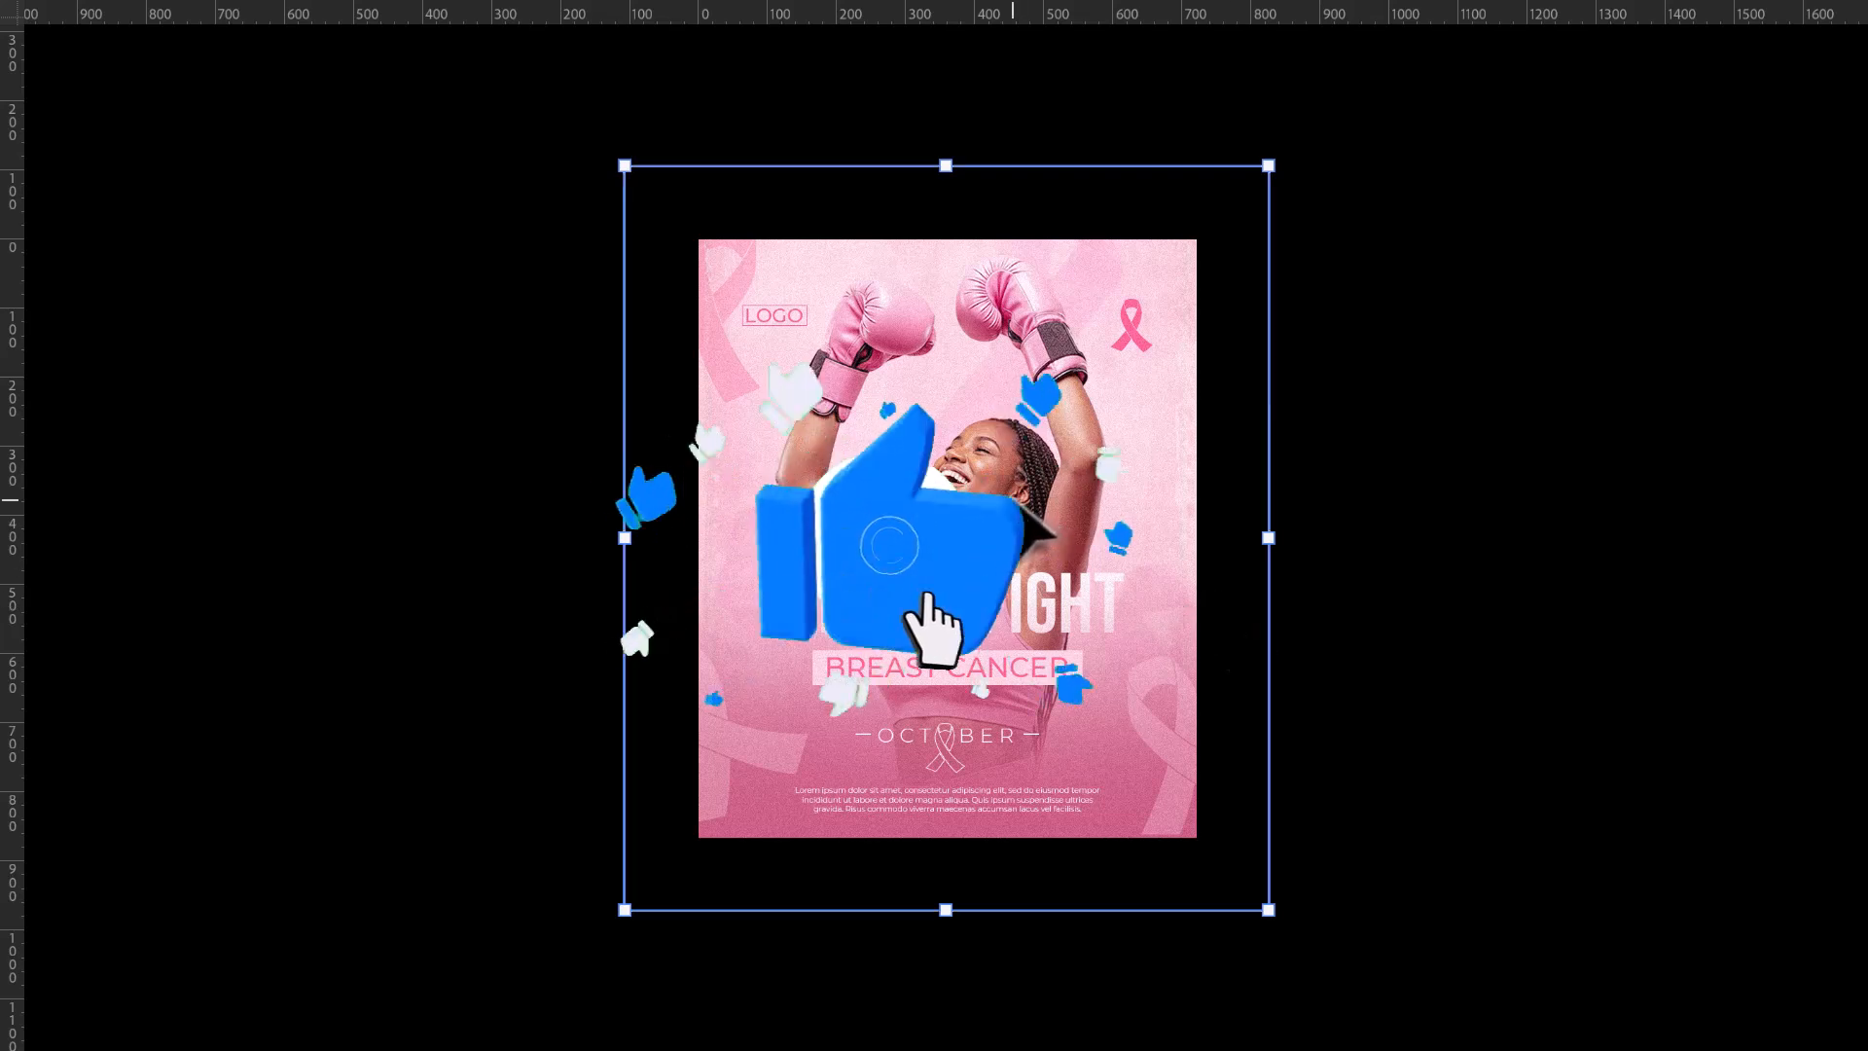
key(ctrl+0)
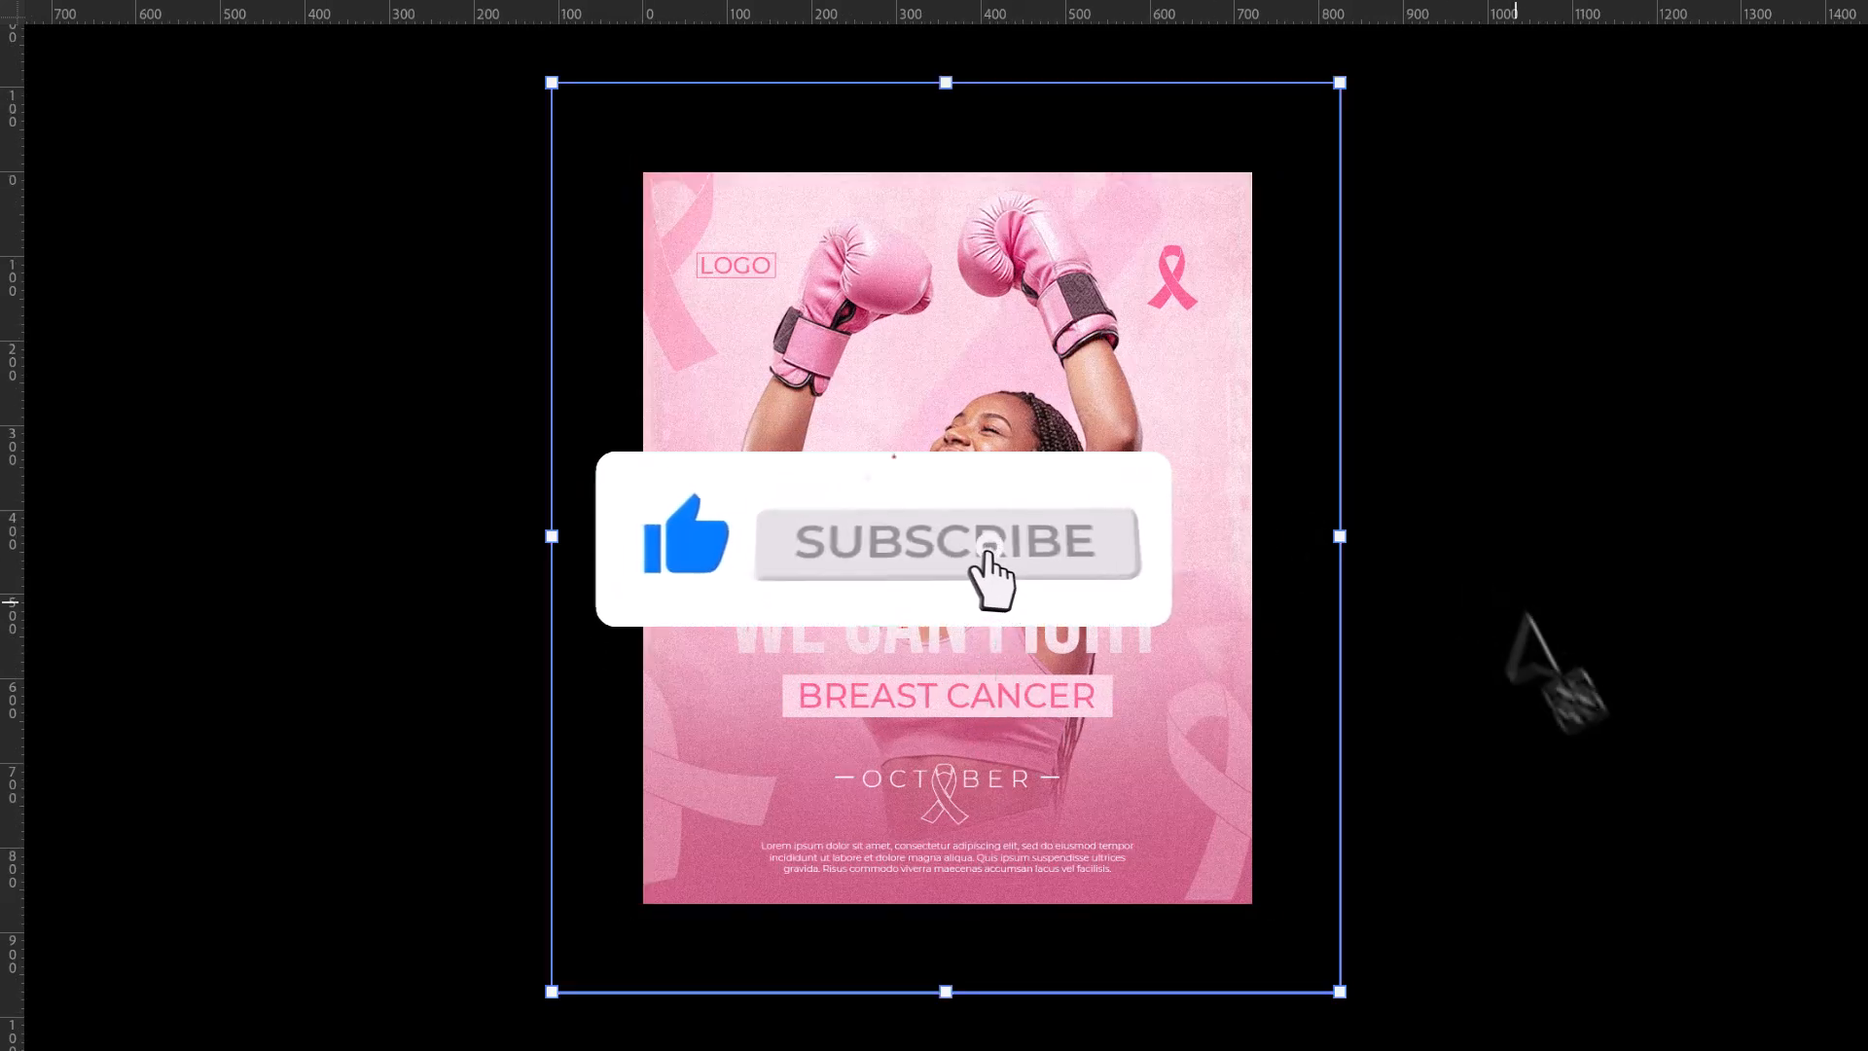
click(1515, 602)
key(ctrl+0)
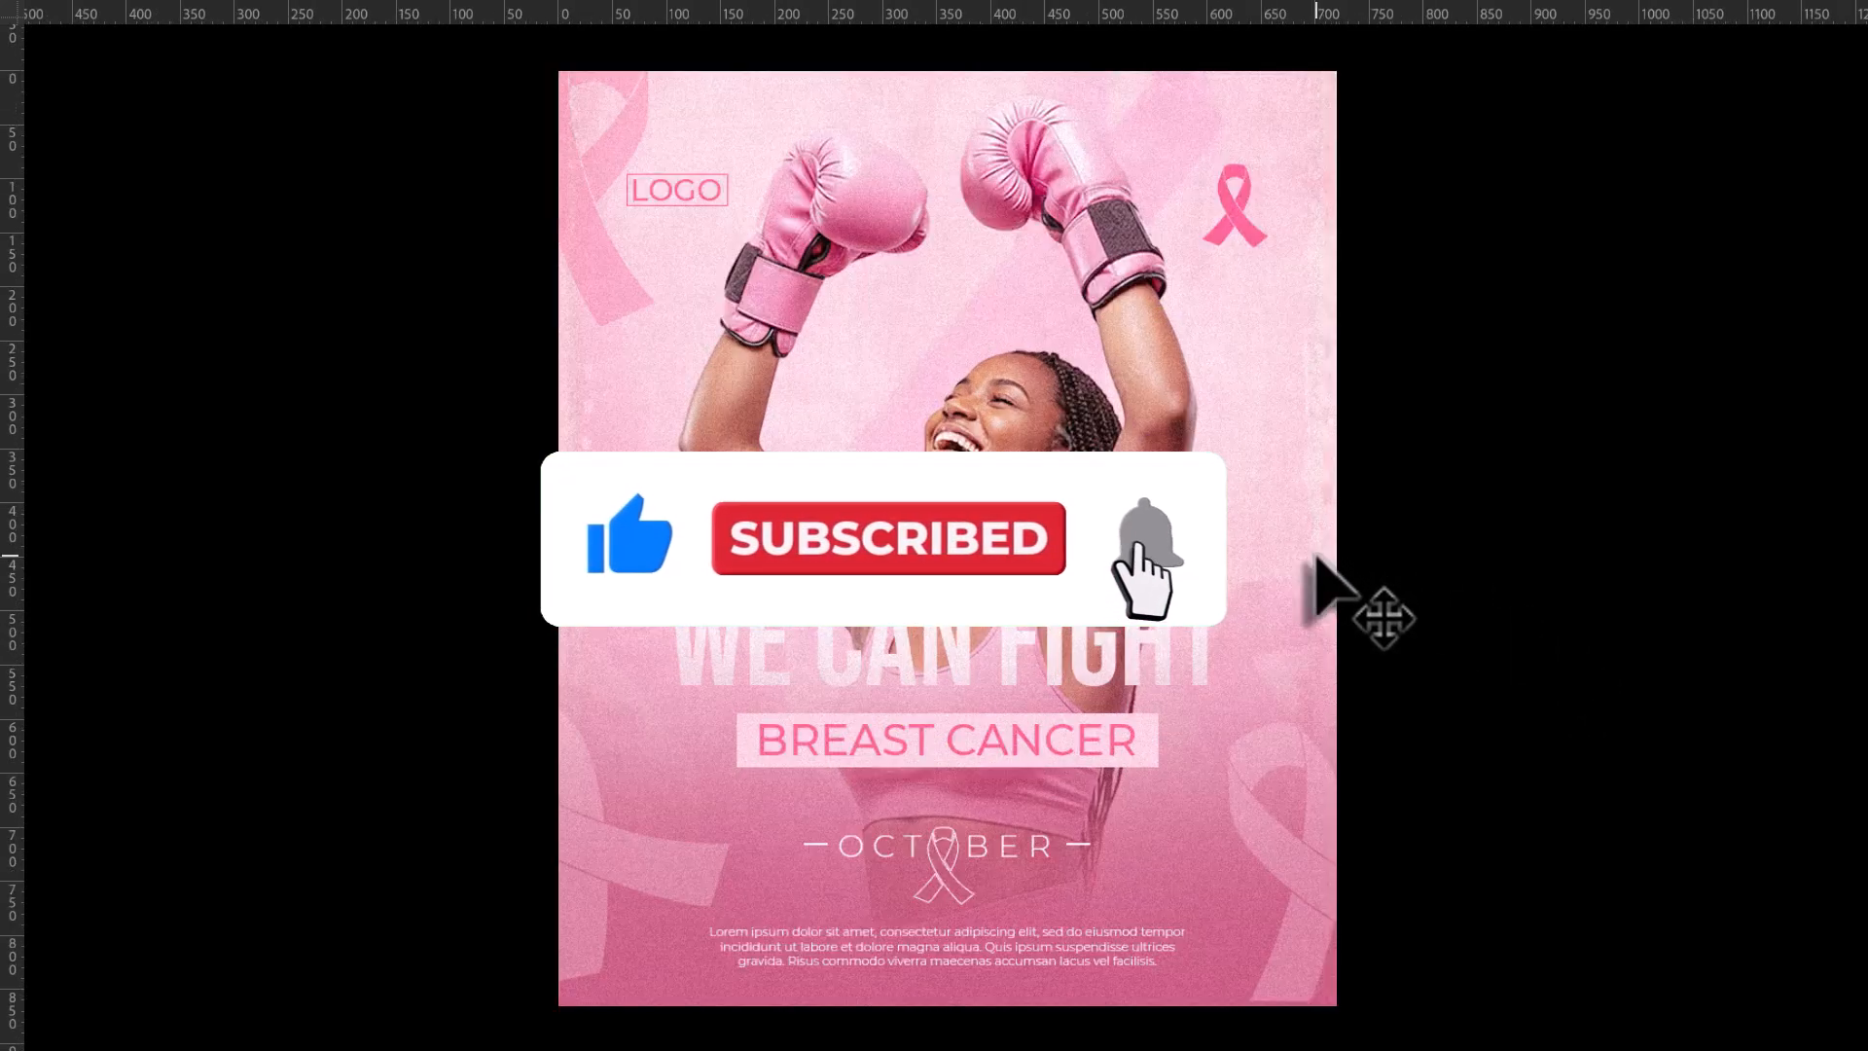